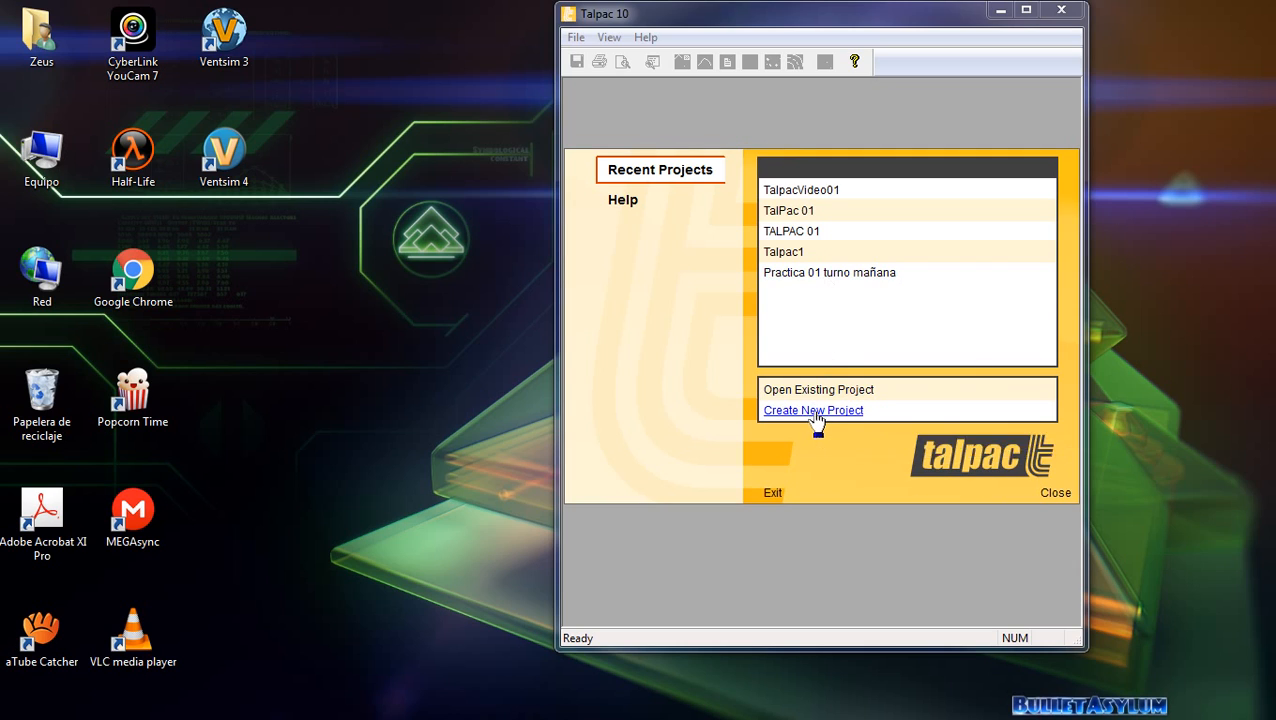
Create a new project from the empty project template and name its file TalPac00.
{"action": "left_click", "coordinate": [814, 412]}
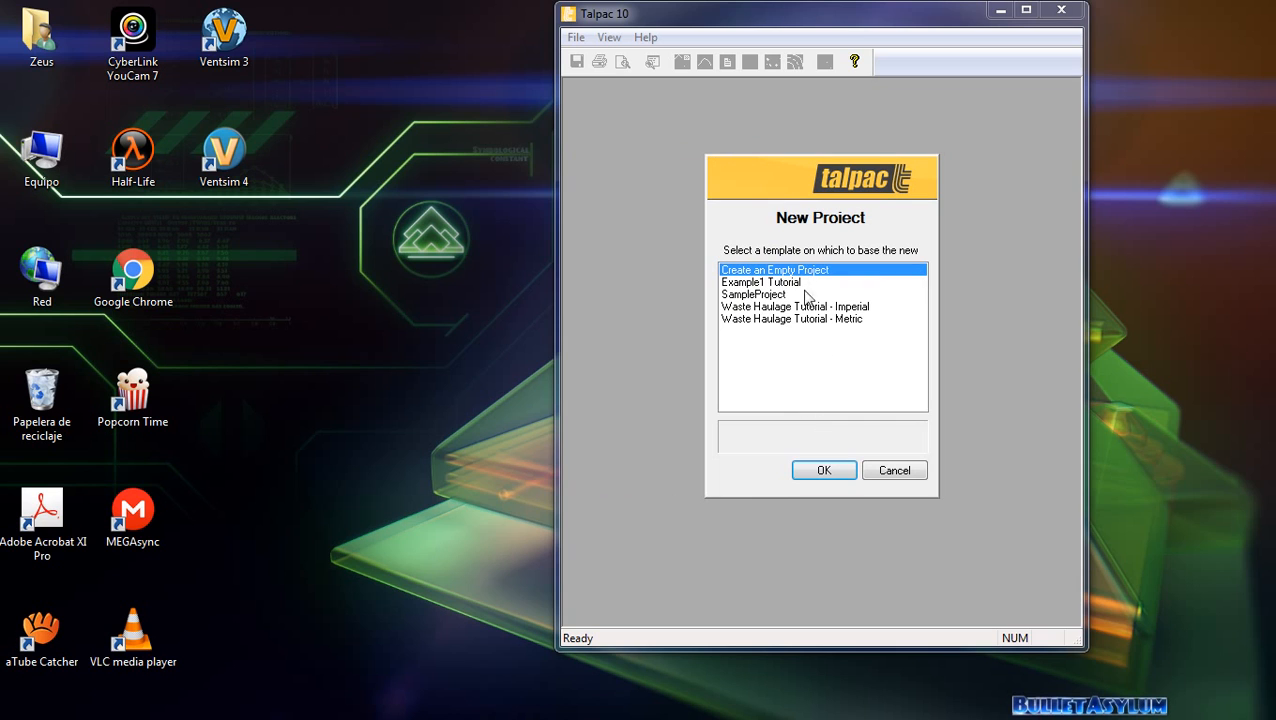
{"action": "left_click", "coordinate": [836, 474]}
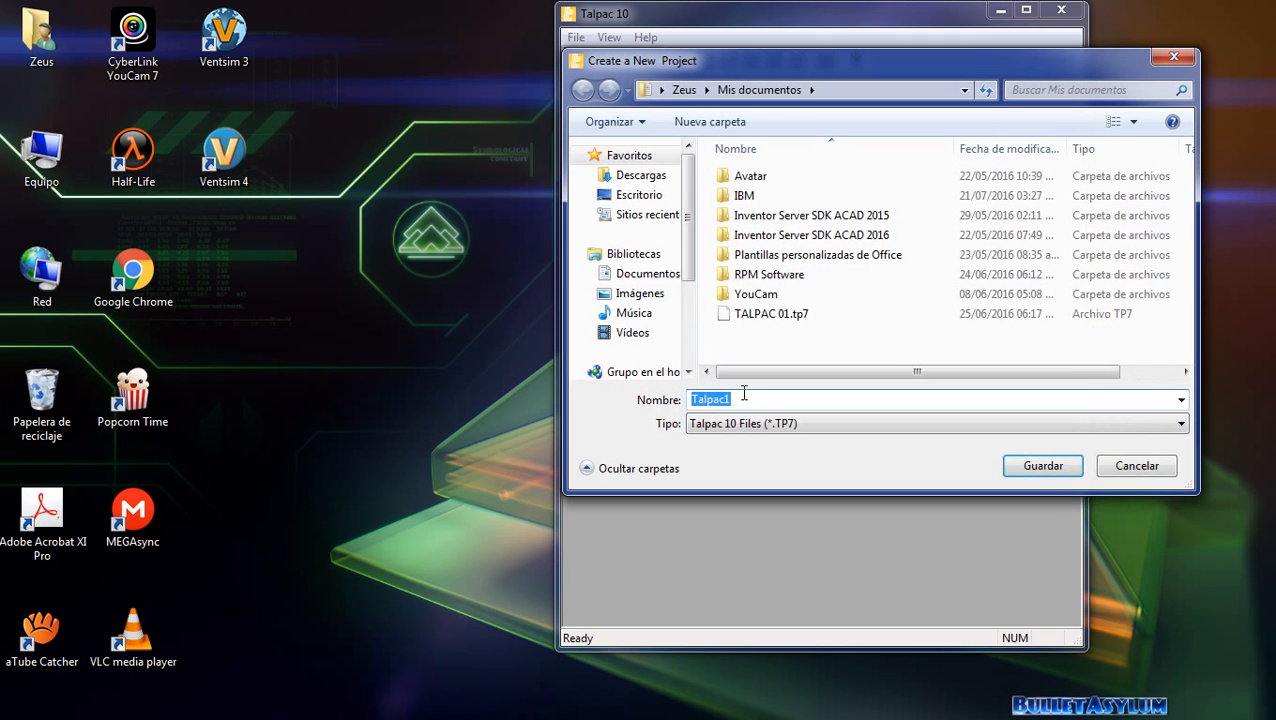
{"action": "left_click", "coordinate": [750, 398]}
{"action": "key", "text": "BackSpace"}
{"action": "key", "text": "BackSpace"}
{"action": "key", "text": "BackSpace"}
{"action": "key", "text": "BackSpace"}
{"action": "key", "text": "BackSpace"}
{"action": "key", "text": "BackSpace"}
{"action": "key", "text": "BackSpace"}
{"action": "type", "text": "Tpal"}
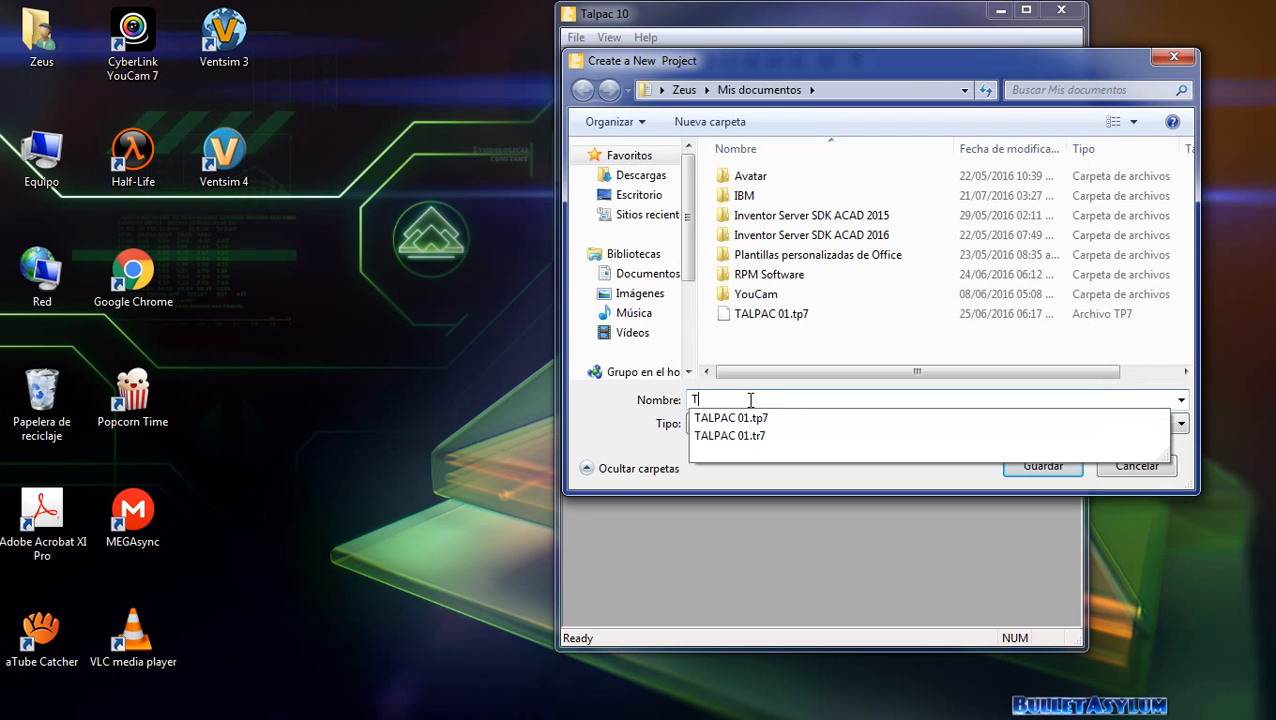
{"action": "key", "text": "BackSpace"}
{"action": "key", "text": "BackSpace"}
{"action": "key", "text": "BackSpace"}
{"action": "type", "text": "alPac00"}
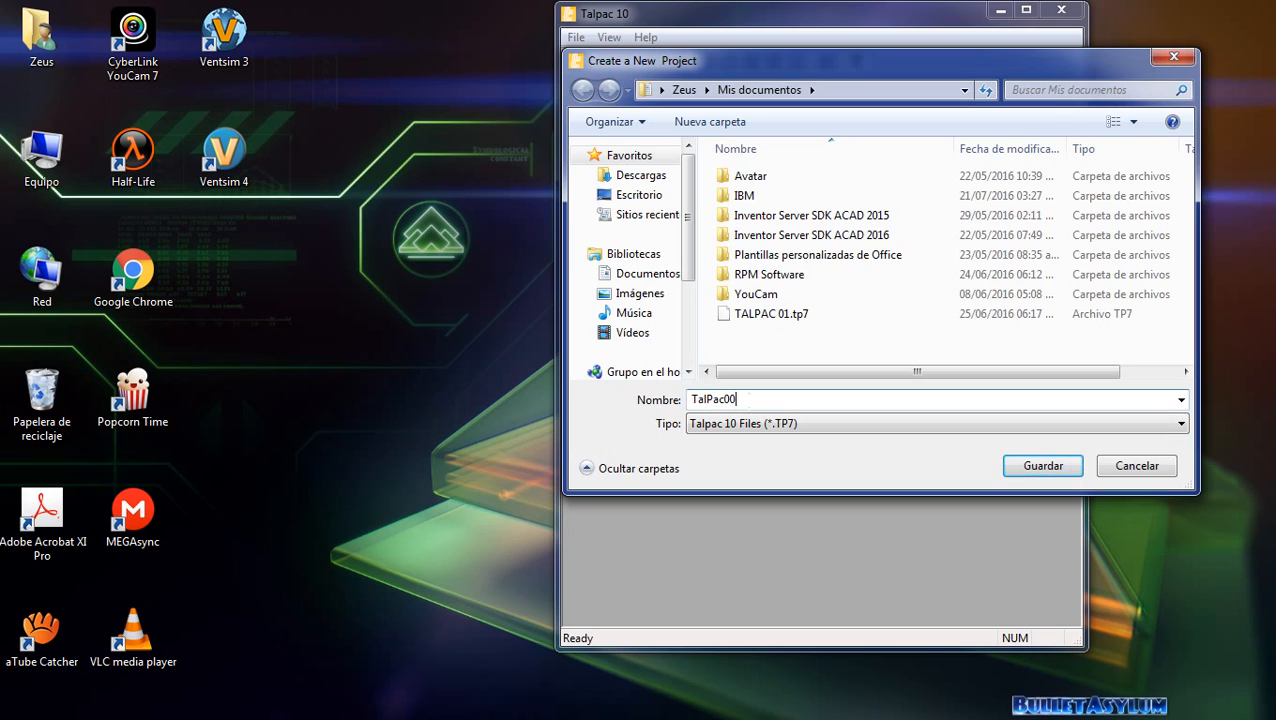
Save the new project file in the TALPAC folder on the Windows (C:) drive.
{"action": "scroll", "coordinate": [690, 272], "scroll_direction": "down", "scroll_amount": 2}
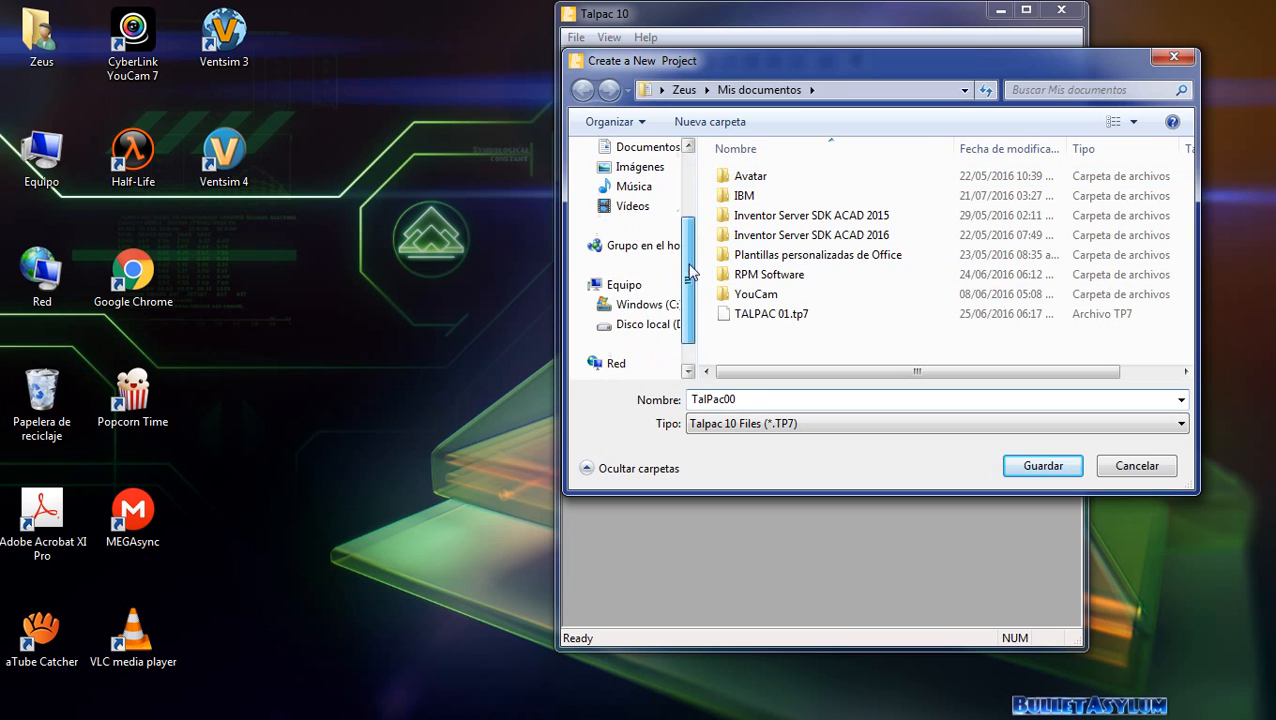
{"action": "left_click", "coordinate": [645, 304]}
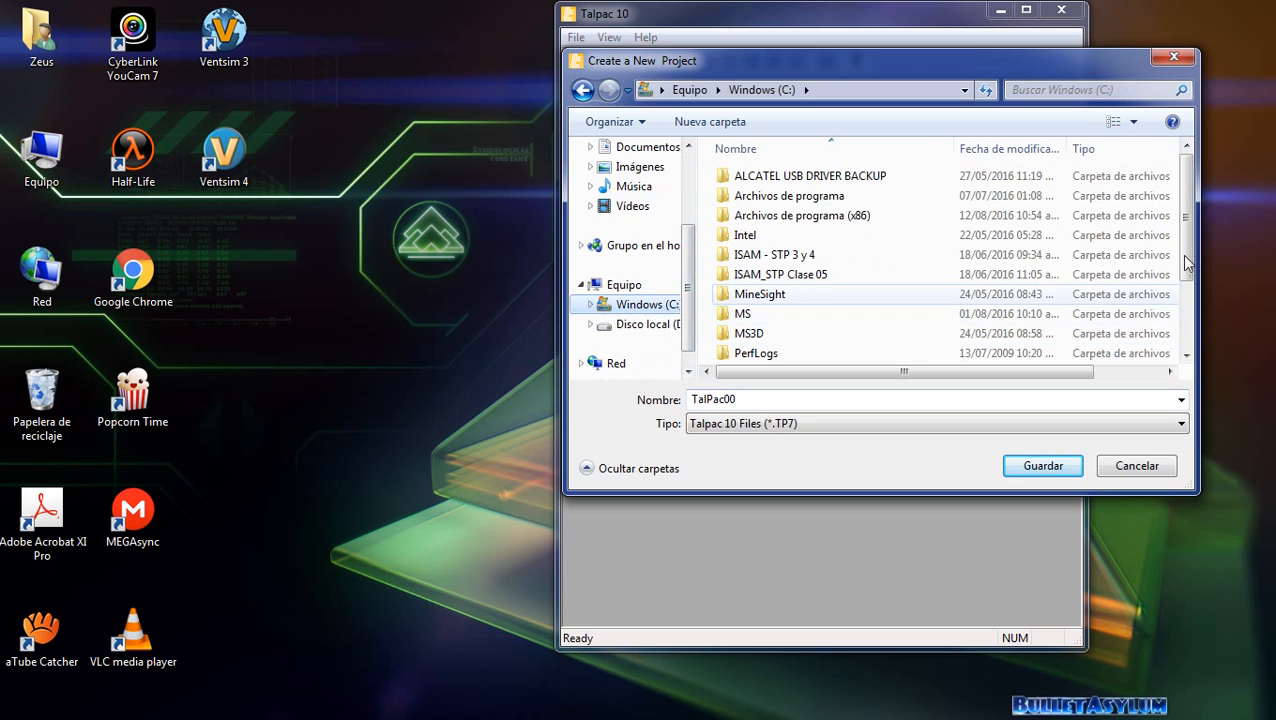
{"action": "scroll", "coordinate": [1176, 280], "scroll_direction": "down", "scroll_amount": 2}
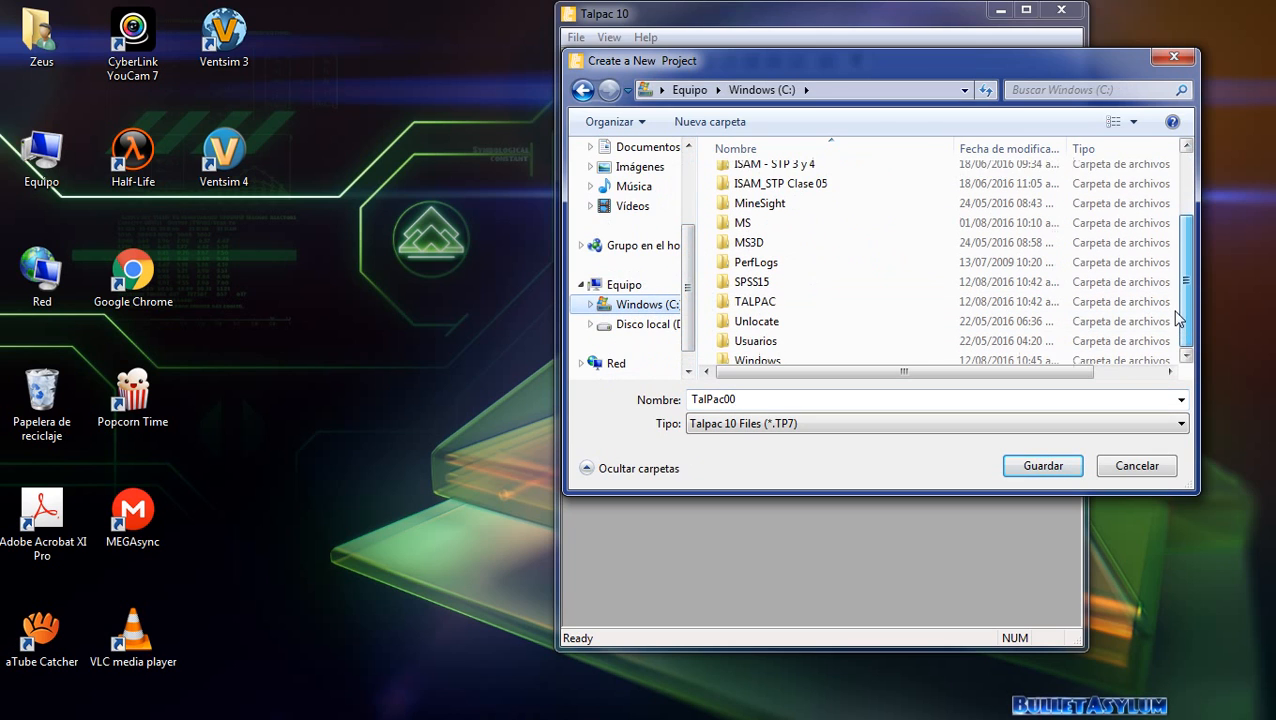
{"action": "left_click", "coordinate": [830, 304]}
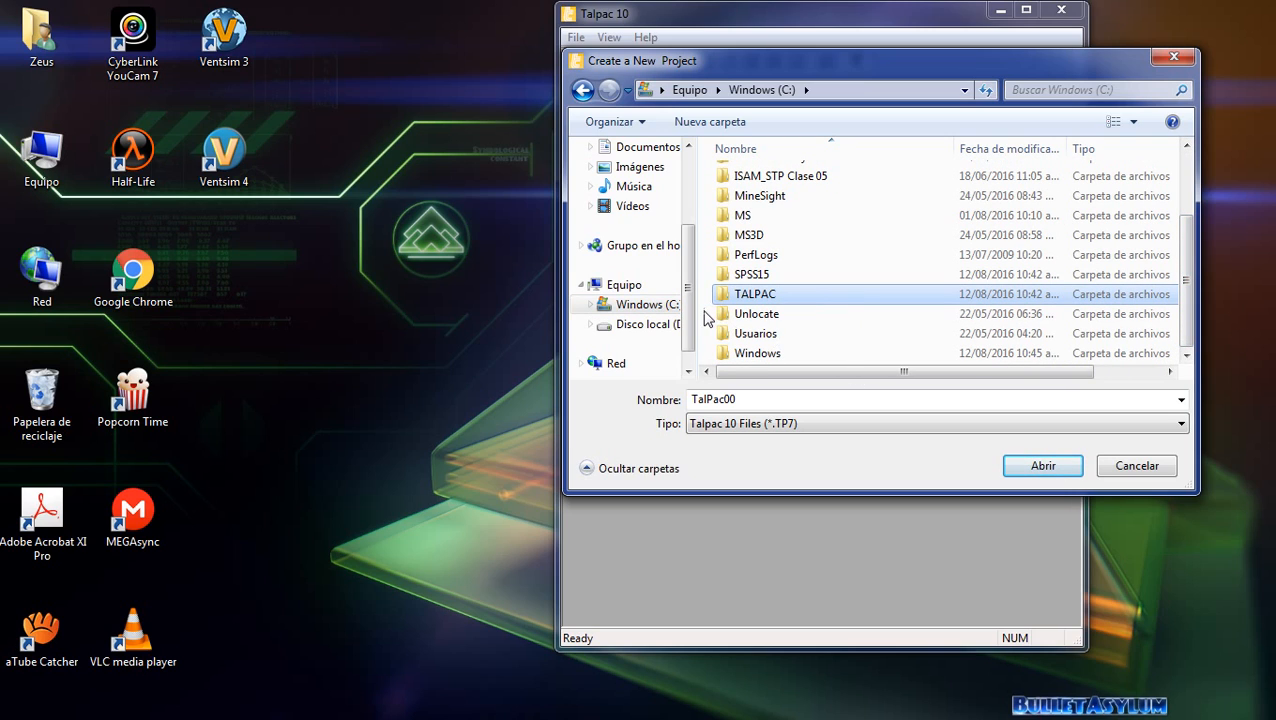
{"action": "double_click", "coordinate": [786, 296]}
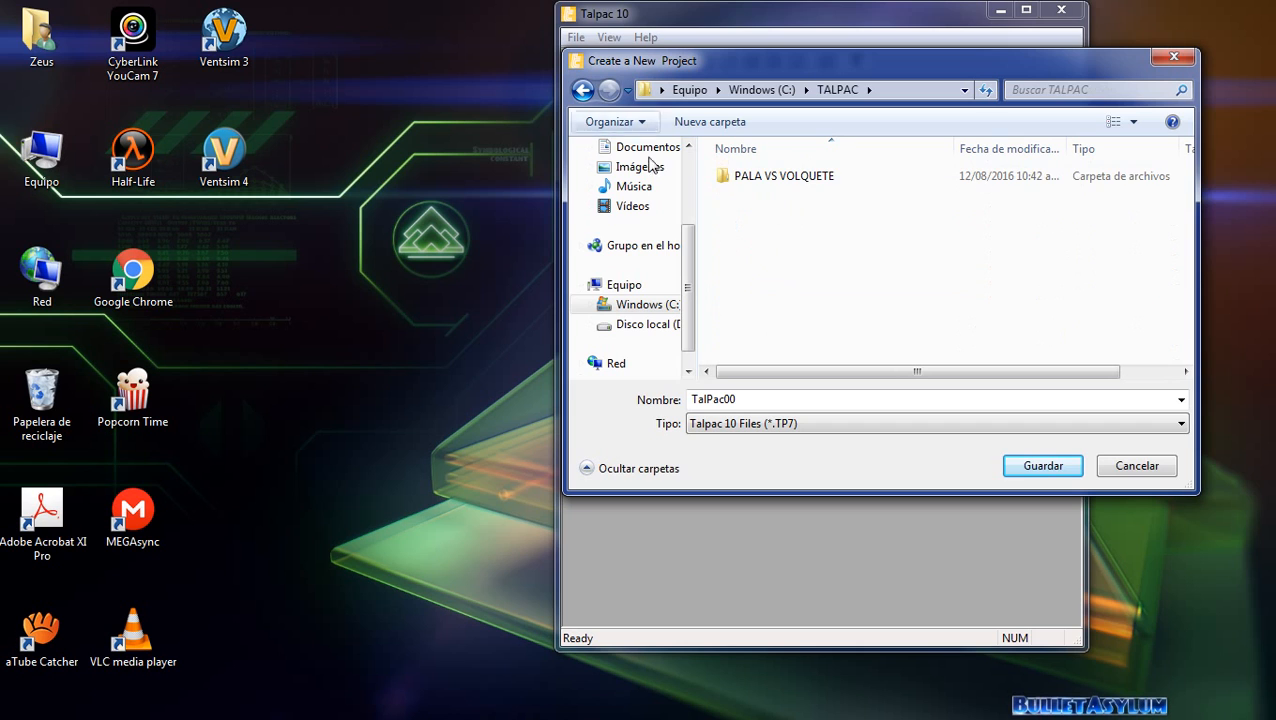
{"action": "left_click", "coordinate": [1050, 466]}
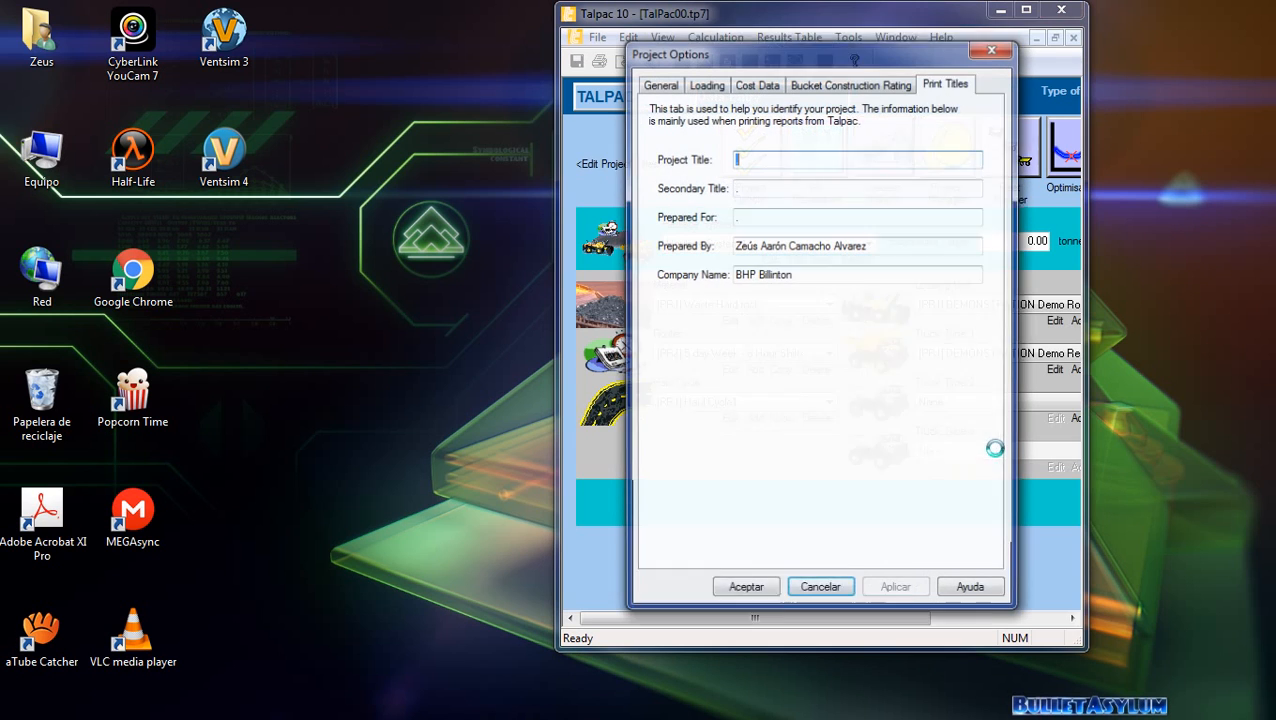
Set the project title in the print titles to Proyecto Zezu.
{"action": "left_click", "coordinate": [769, 162]}
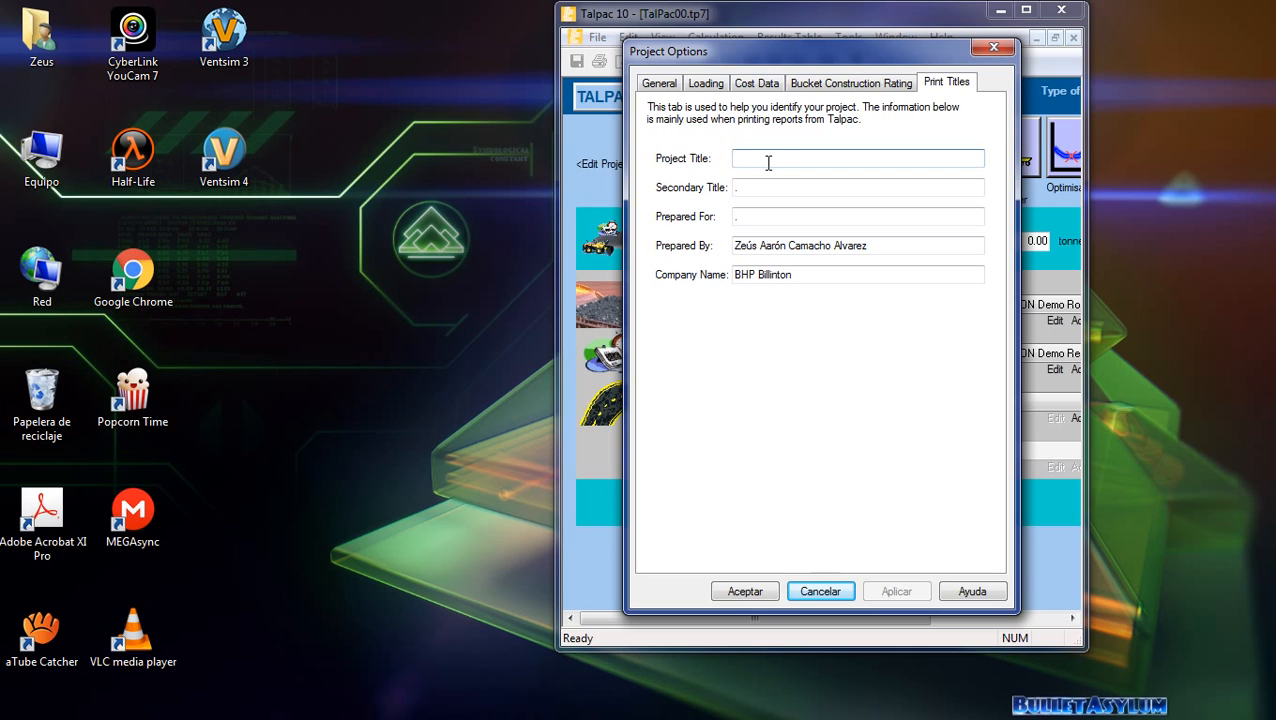
{"action": "type", "text": "Proyecto Zezu"}
{"action": "key", "text": "Tab"}
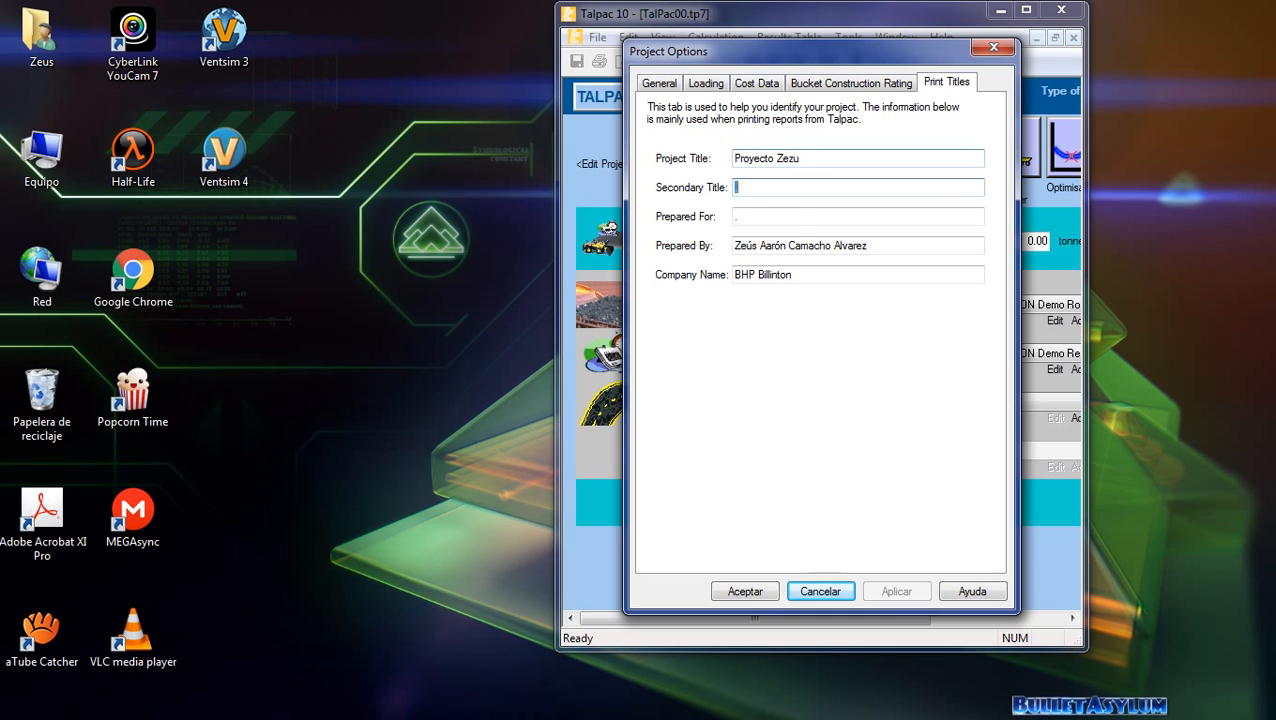
Enter Isam as the Prepared For value and accept the project options.
{"action": "key", "text": "Tab"}
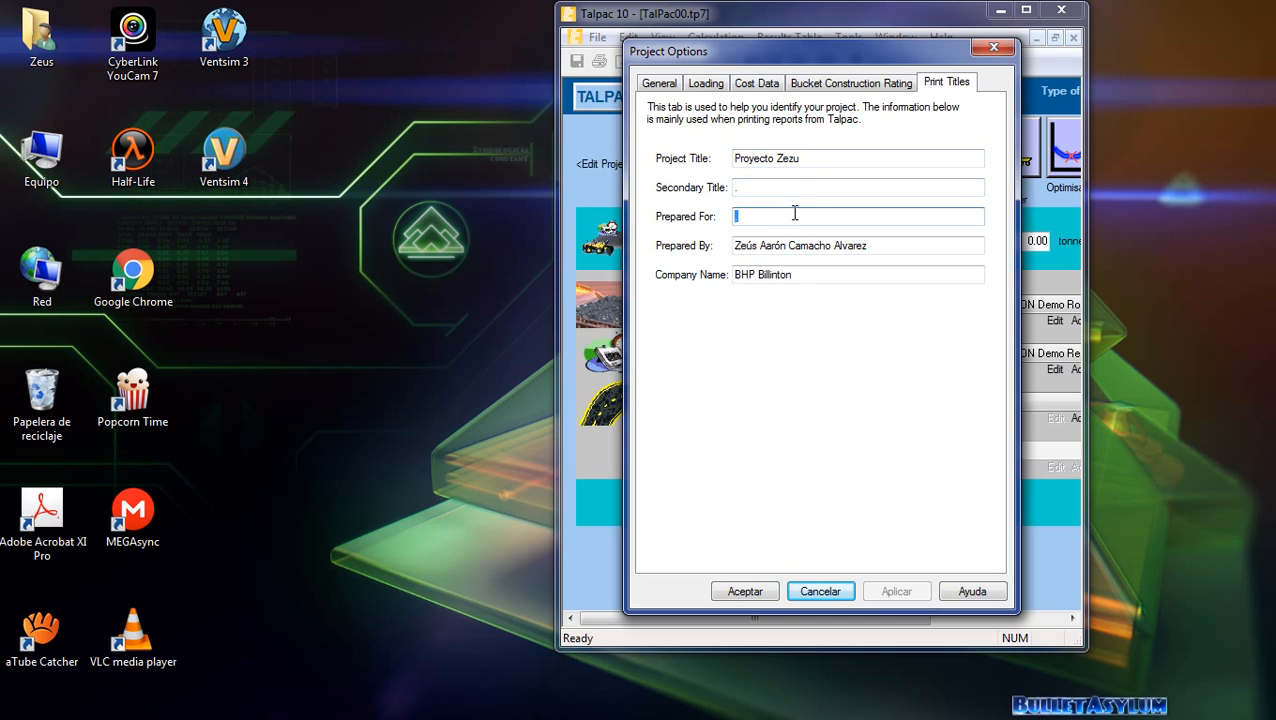
{"action": "key", "text": "BackSpace"}
{"action": "type", "text": "IS"}
{"action": "key", "text": "BackSpace"}
{"action": "type", "text": "sam"}
{"action": "left_click", "coordinate": [878, 249]}
{"action": "left_click", "coordinate": [862, 281]}
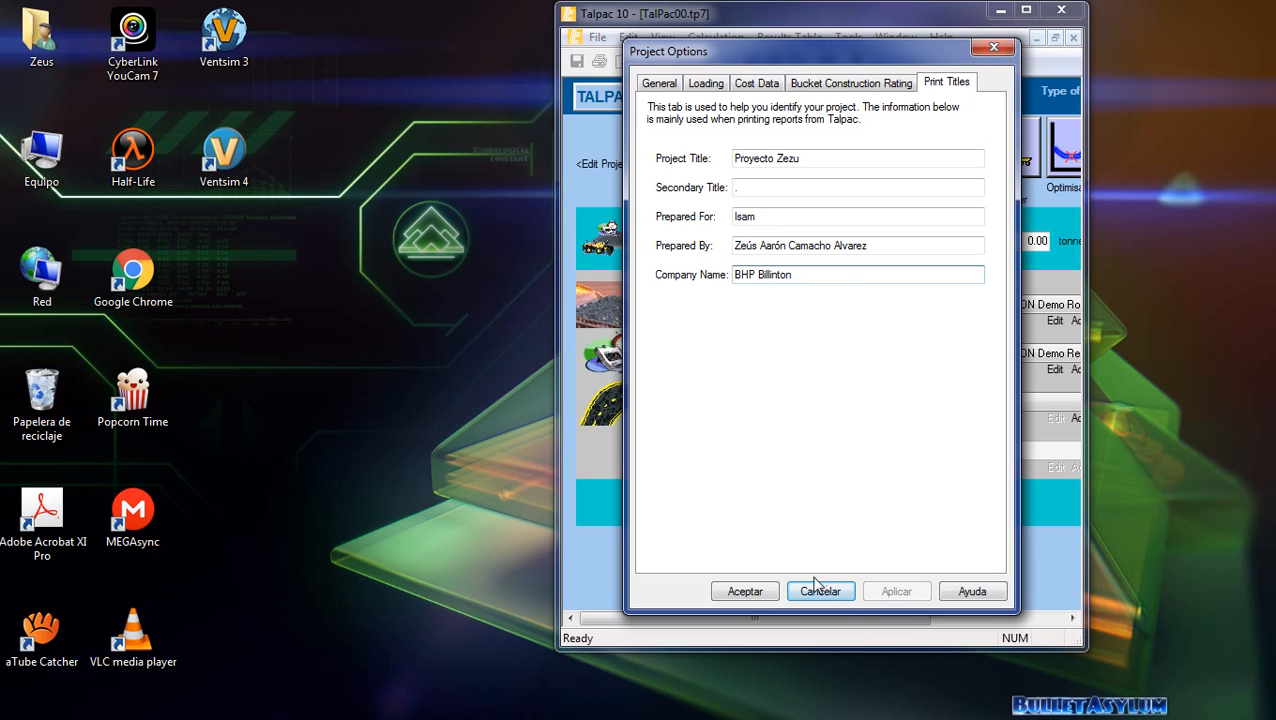
{"action": "left_click", "coordinate": [745, 591]}
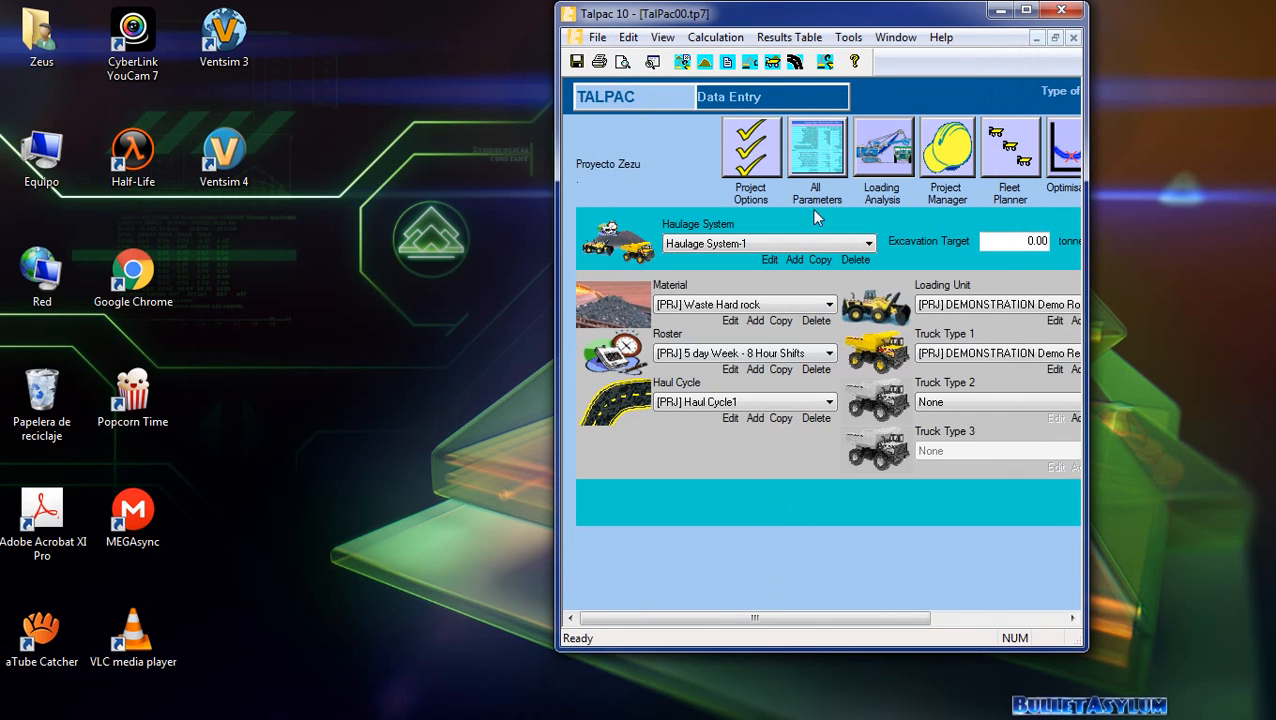
Add a new material to the haulage system and name it Arena.
{"action": "left_click", "coordinate": [1025, 10]}
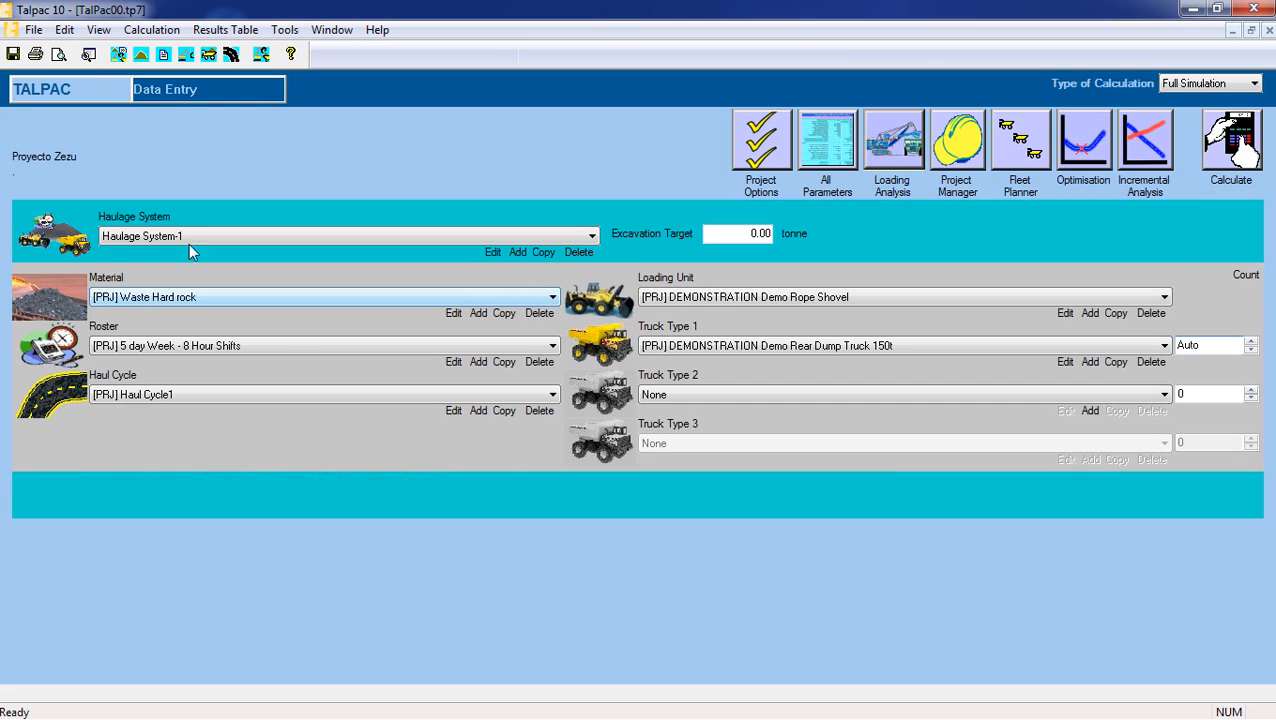
{"action": "left_click", "coordinate": [533, 297]}
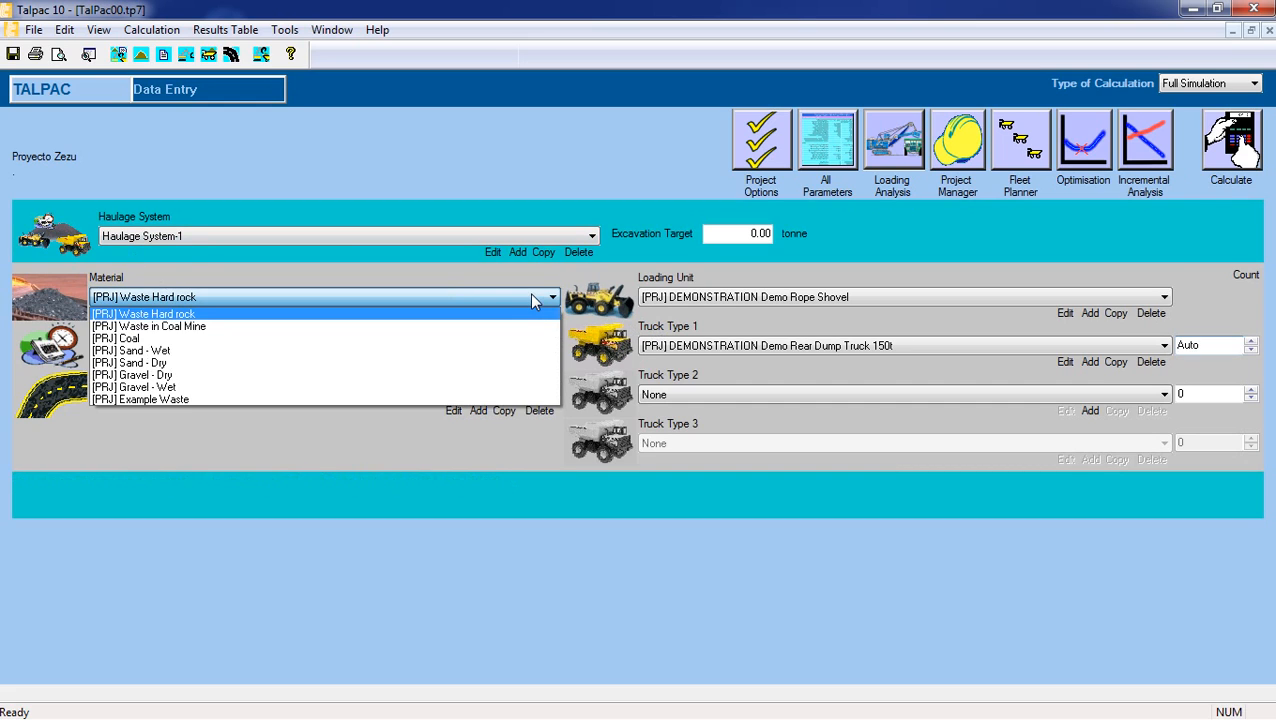
{"action": "left_click", "coordinate": [415, 271]}
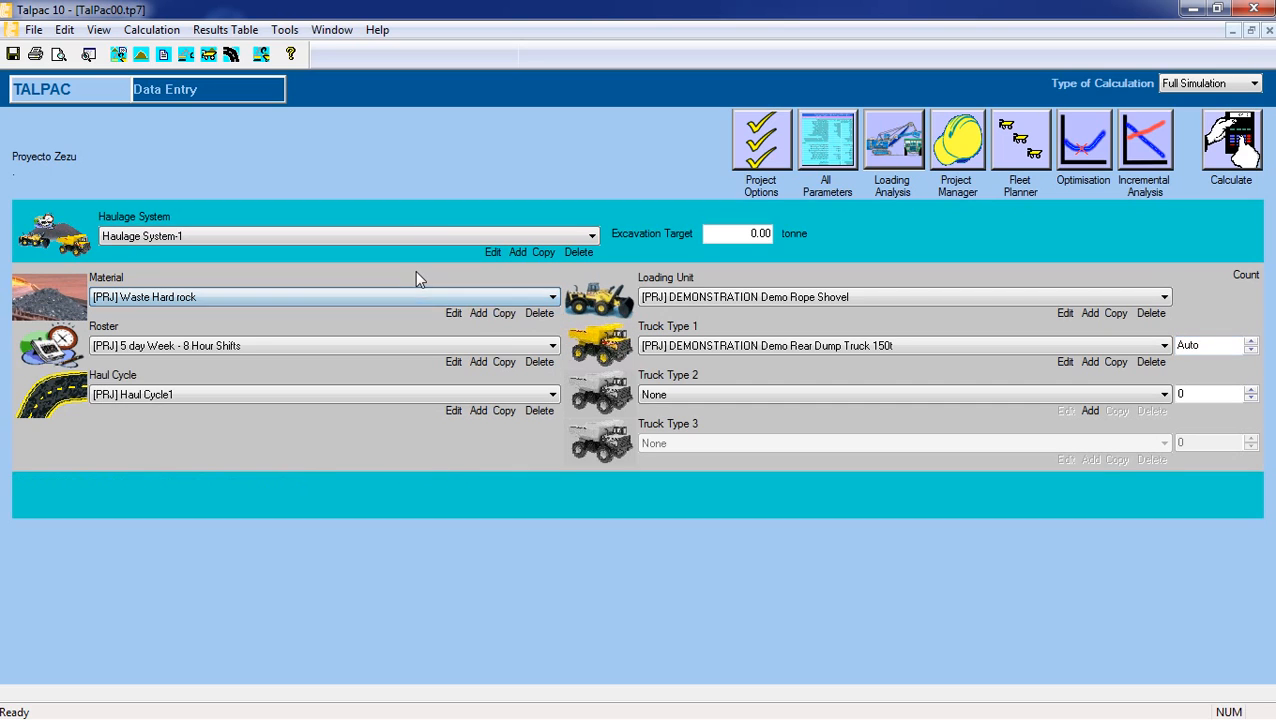
{"action": "left_click", "coordinate": [481, 314]}
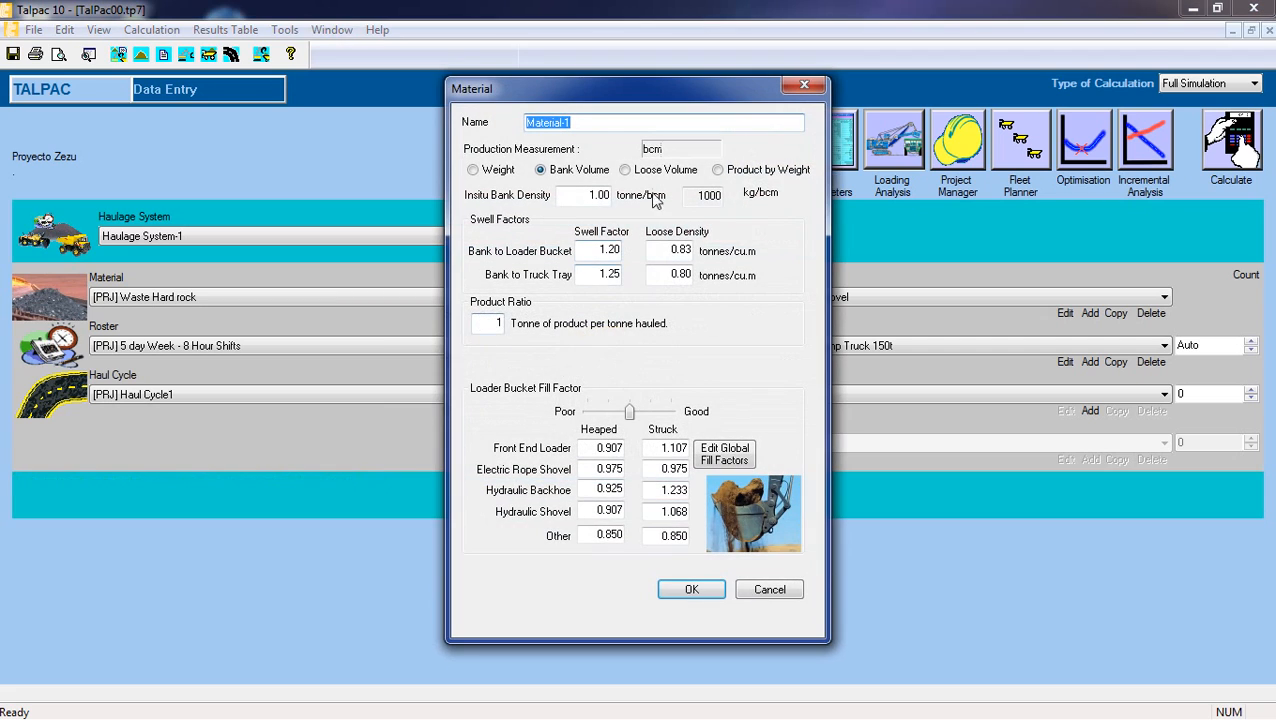
{"action": "key", "text": "BackSpace"}
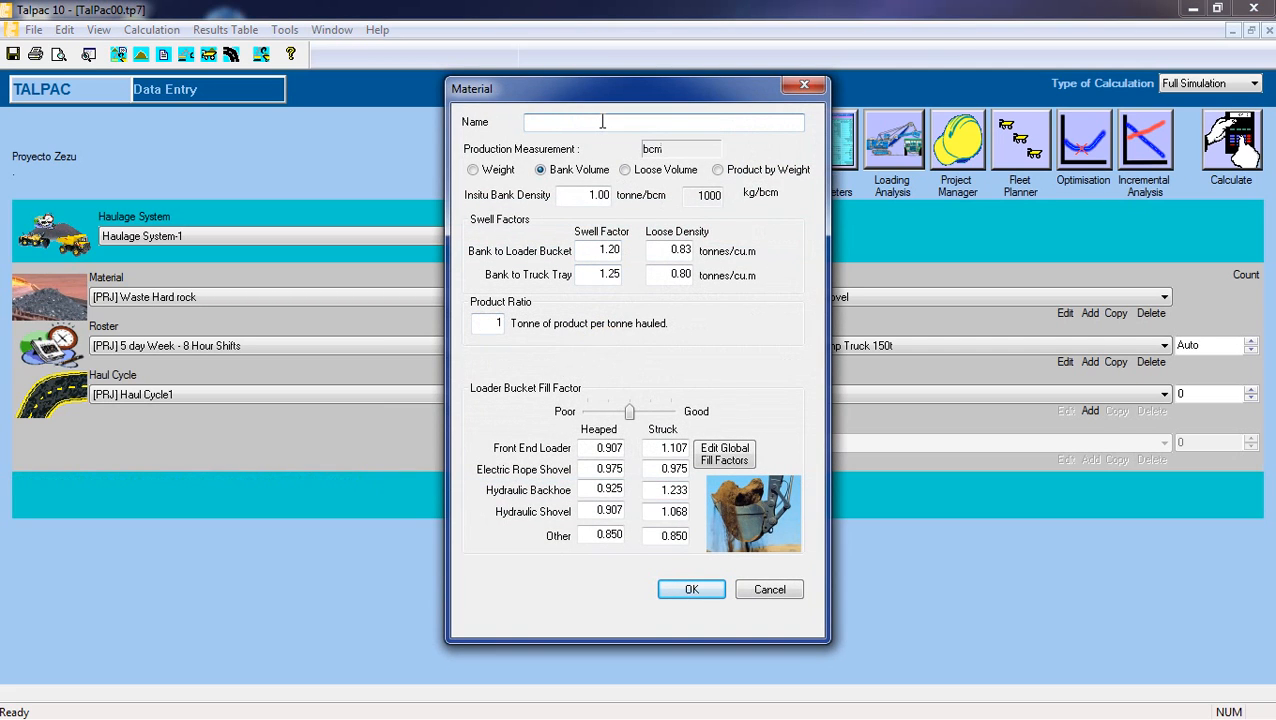
{"action": "type", "text": "Arena"}
Measure Arena's production by weight and set its insitu bank density to 1.83 tonne/bcm.
{"action": "left_click", "coordinate": [588, 195]}
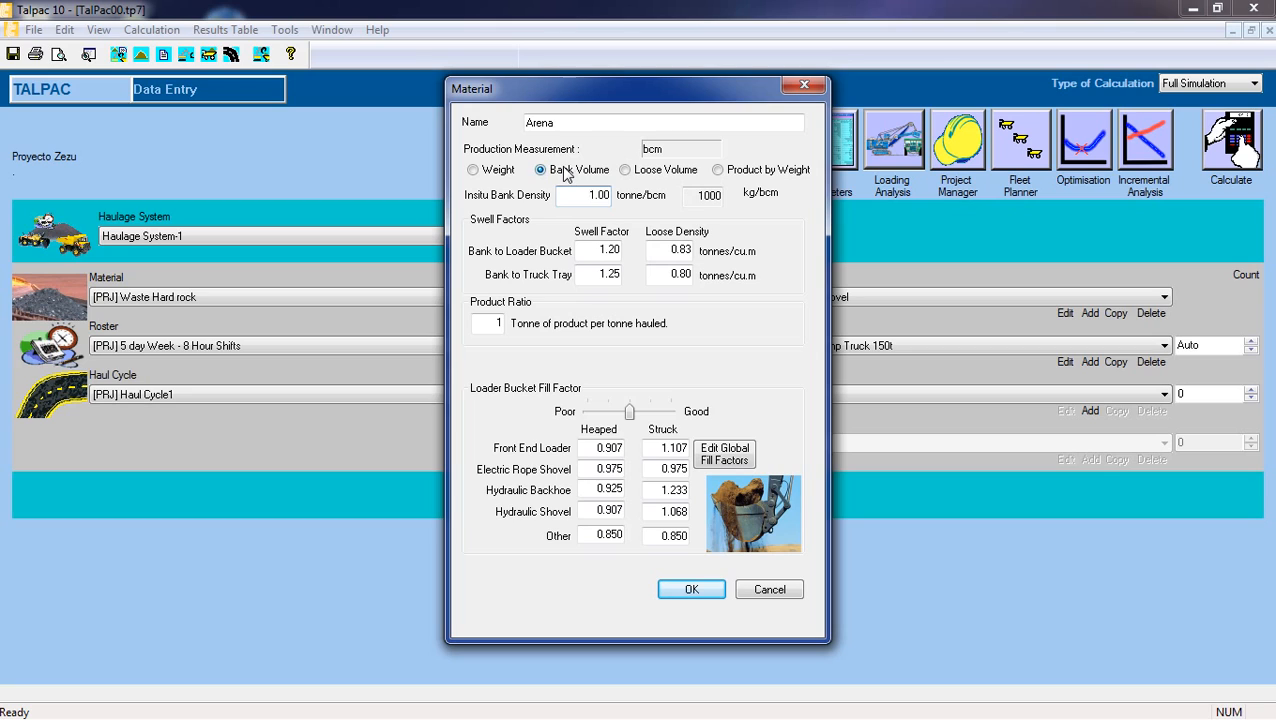
{"action": "left_click", "coordinate": [497, 175]}
{"action": "left_click_drag", "start_coordinate": [572, 196], "coordinate": [607, 195]}
{"action": "key", "text": "BackSpace"}
{"action": "type", "text": "1."}
{"action": "type", "text": "83"}
Set Arena's swell factors to 1.4 for bank to loader bucket and 1.45 for bank to truck tray.
{"action": "double_click", "coordinate": [598, 248]}
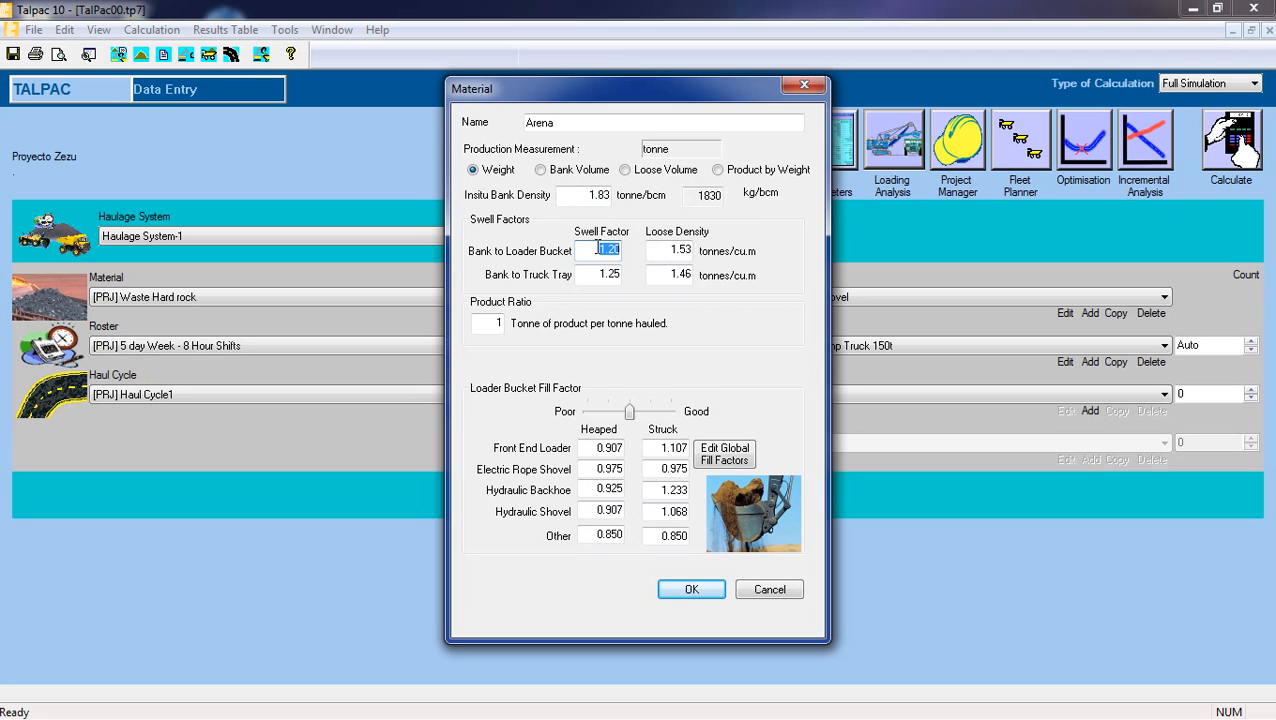
{"action": "key", "text": "BackSpace"}
{"action": "type", "text": "1.4"}
{"action": "left_click", "coordinate": [598, 273]}
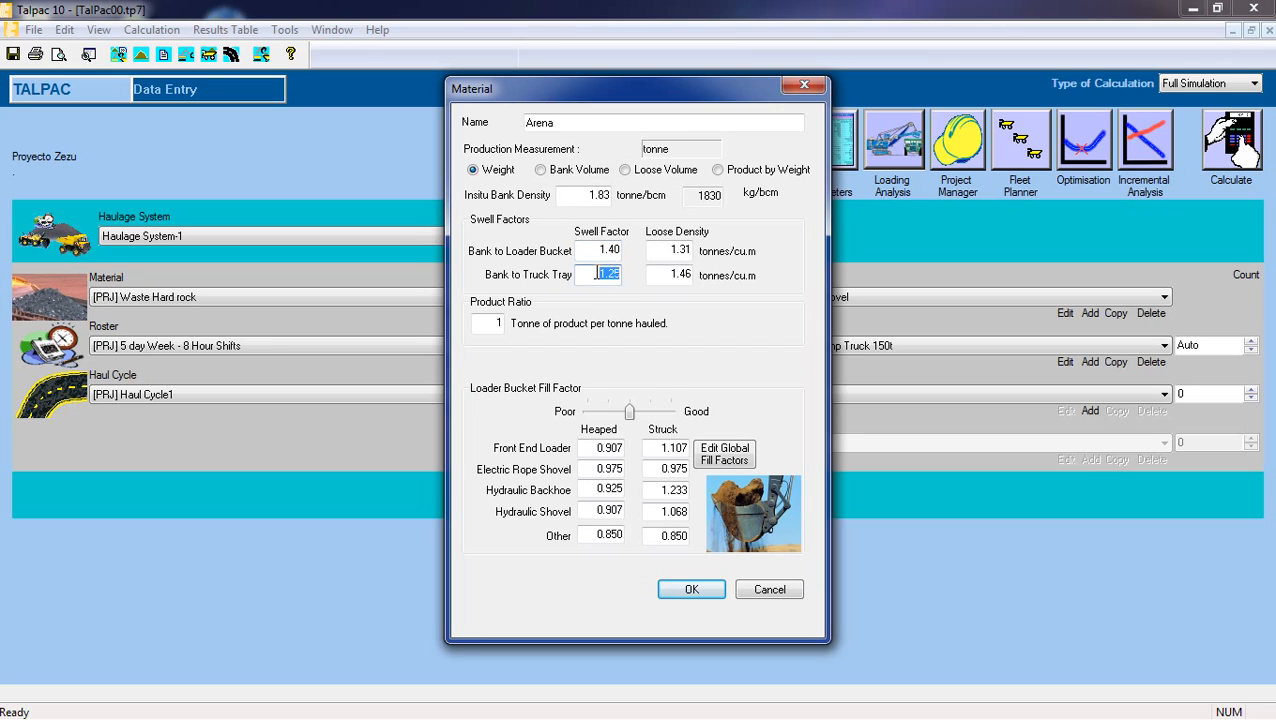
{"action": "type", "text": "1.45"}
Set Arena's heaped front end loader fill factor to 1.000 and save the material.
{"action": "double_click", "coordinate": [588, 448]}
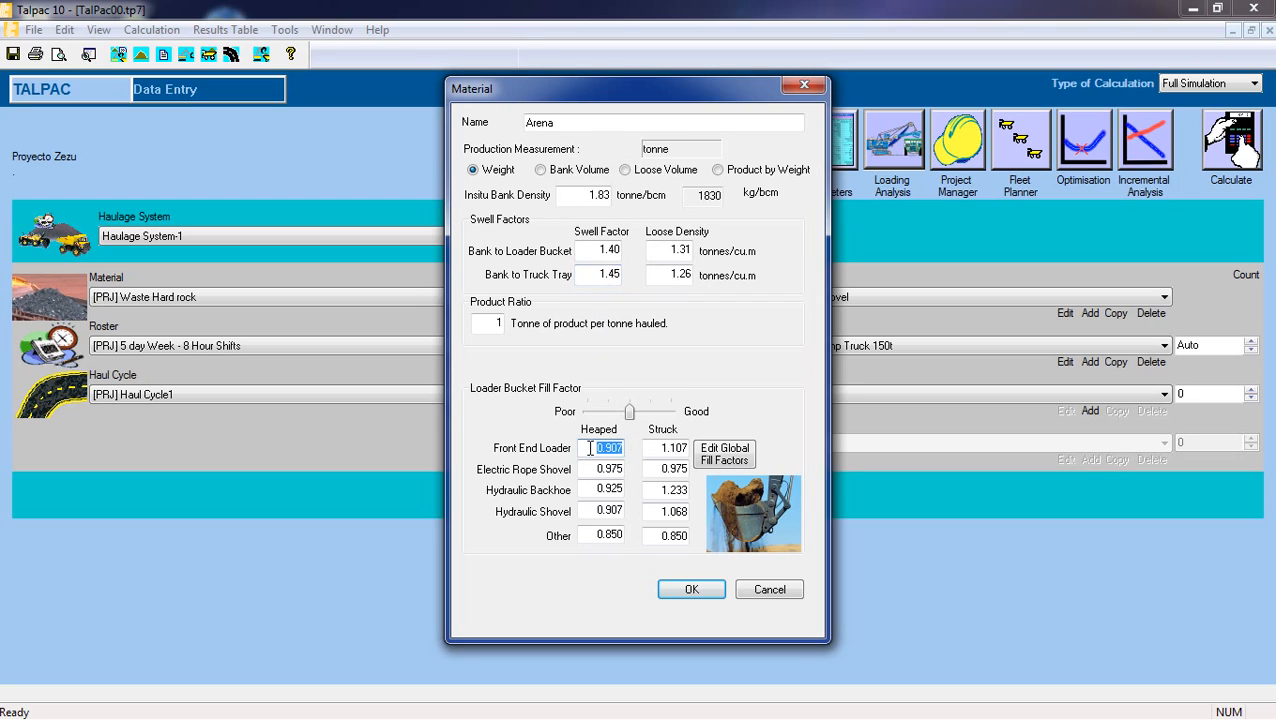
{"action": "left_click", "coordinate": [590, 448]}
{"action": "left_click_drag", "start_coordinate": [590, 447], "coordinate": [620, 447]}
{"action": "type", "text": "7"}
{"action": "key", "text": "Tab"}
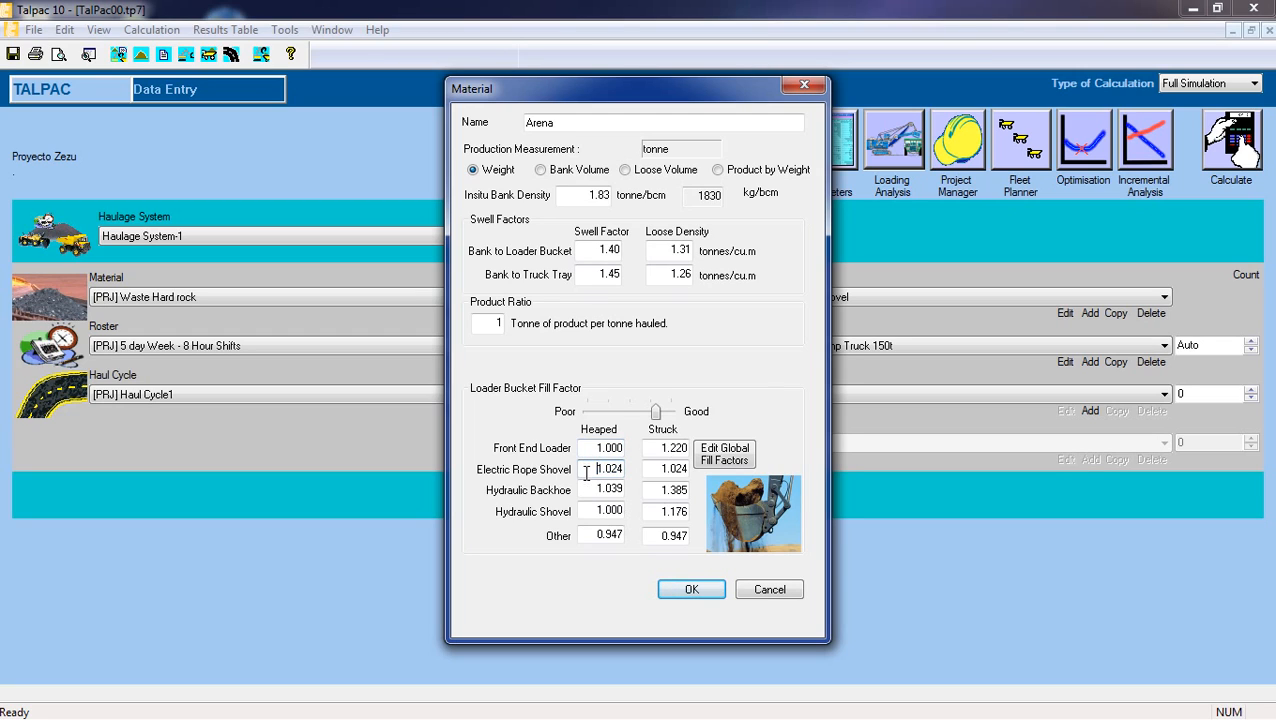
{"action": "left_click", "coordinate": [691, 590]}
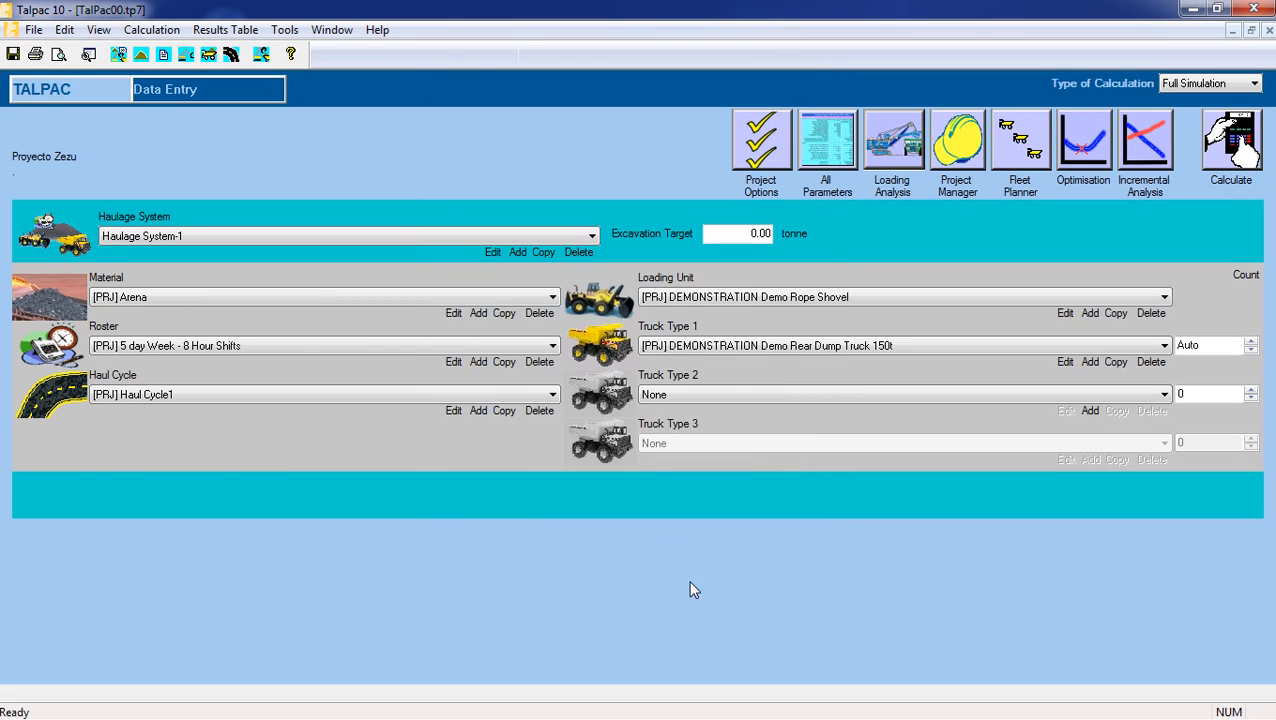
Add another material to the project and name it Desmonte.
{"action": "left_click", "coordinate": [388, 299]}
{"action": "left_click", "coordinate": [390, 298]}
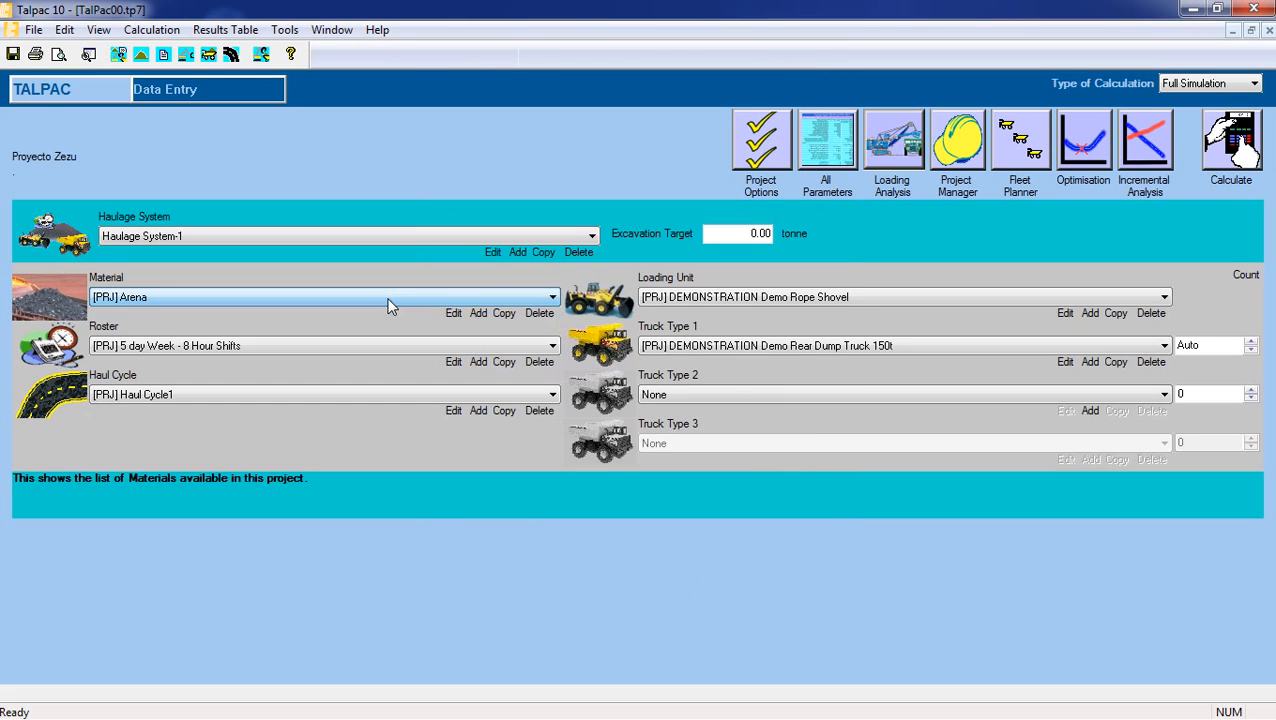
{"action": "left_click", "coordinate": [479, 314]}
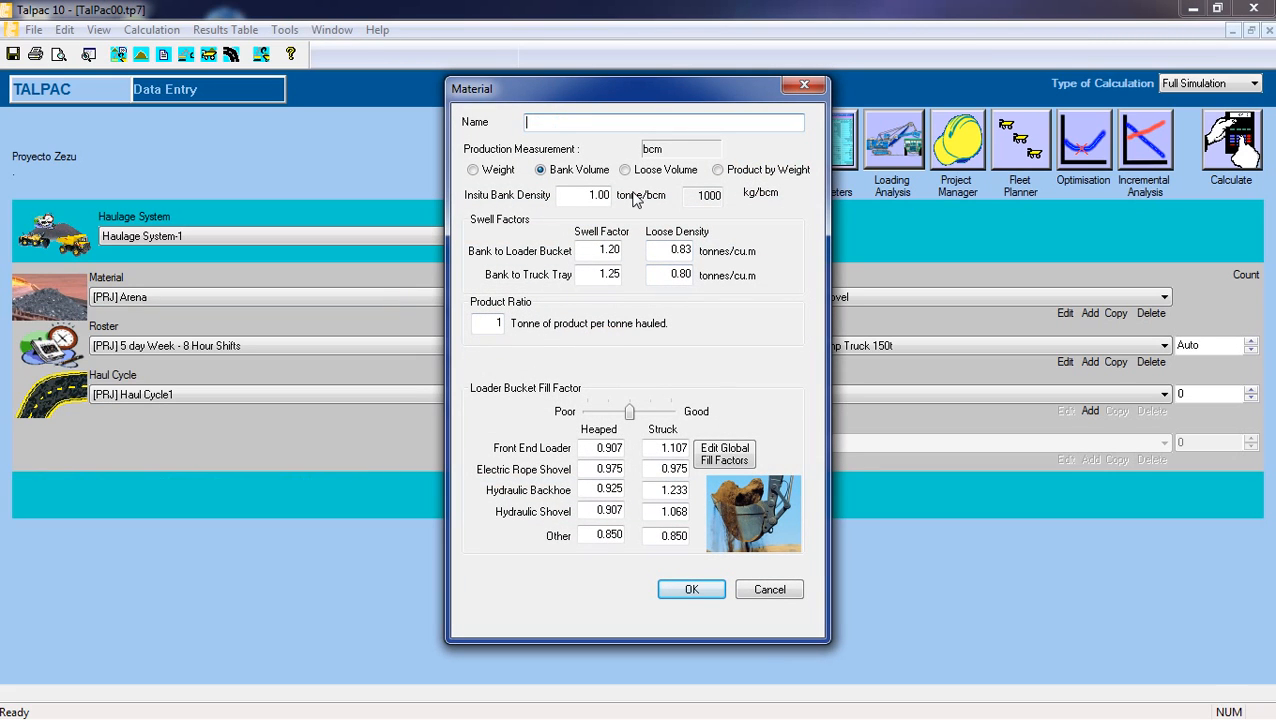
{"action": "type", "text": "Desmonte"}
{"action": "key", "text": "Tab"}
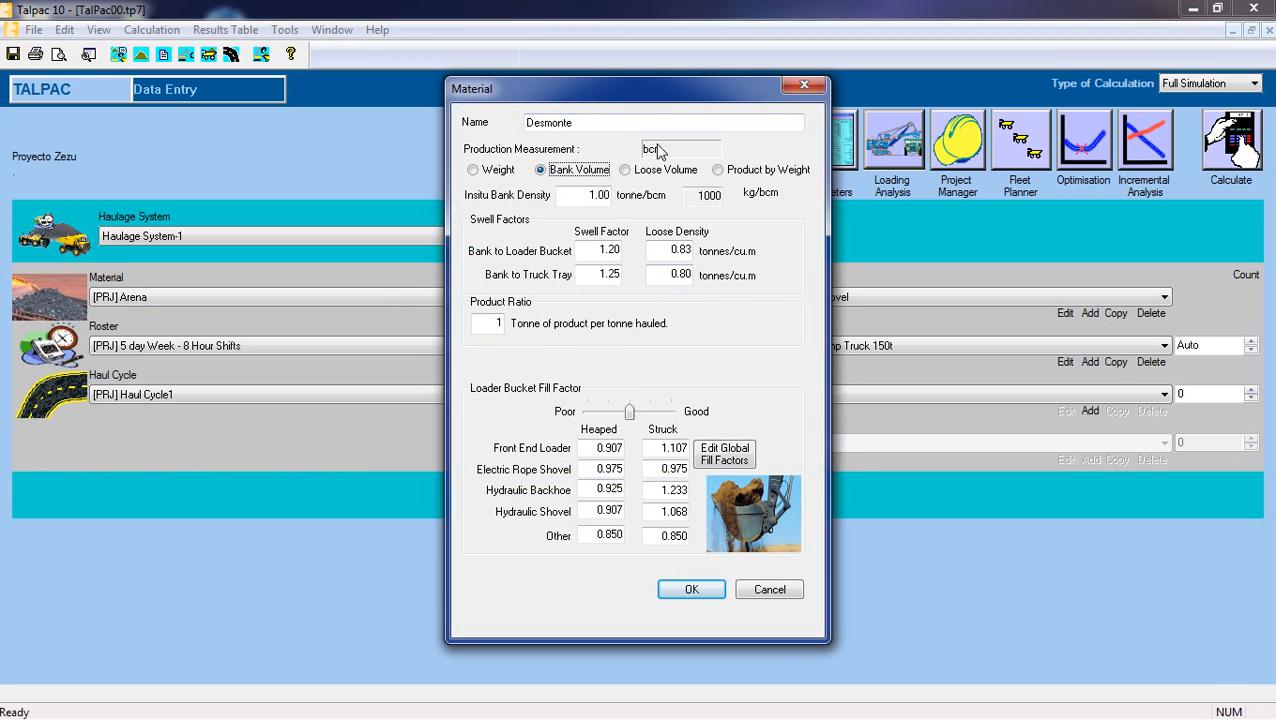
Measure Desmonte's production by weight and set its insitu bank density to 2.74 tonne/bcm.
{"action": "left_click", "coordinate": [490, 171]}
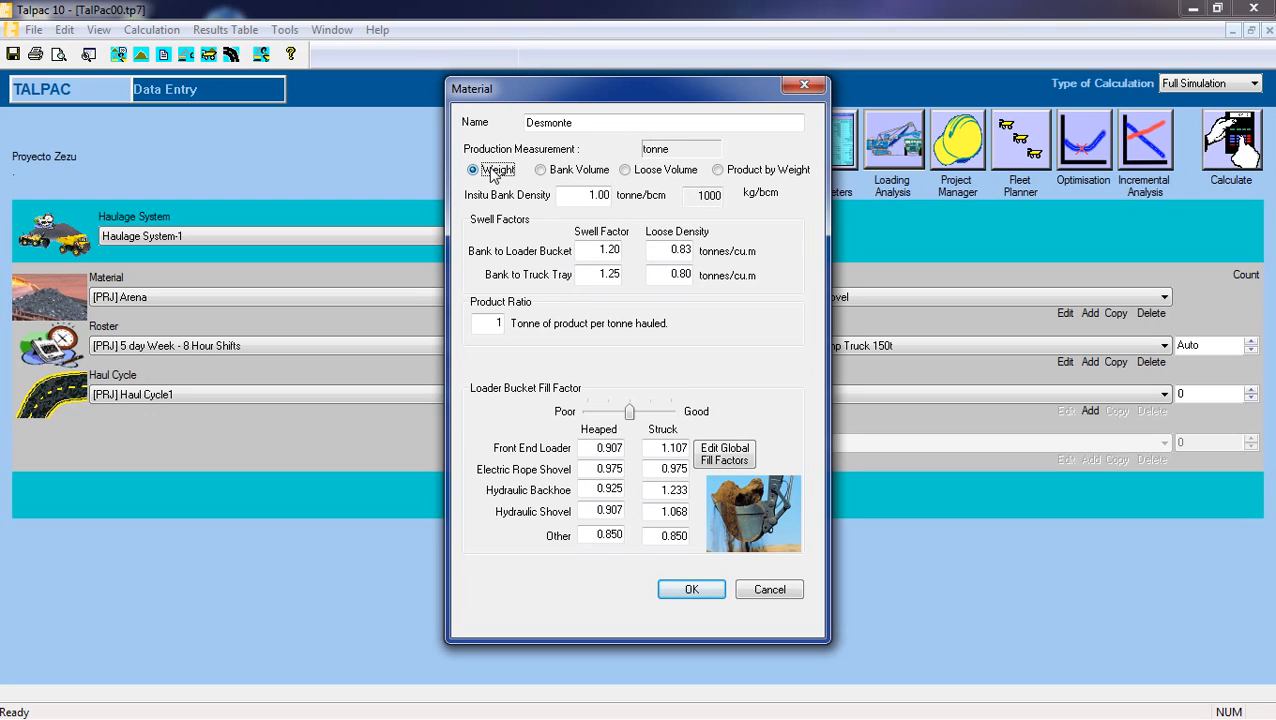
{"action": "left_click_drag", "start_coordinate": [588, 195], "coordinate": [612, 197]}
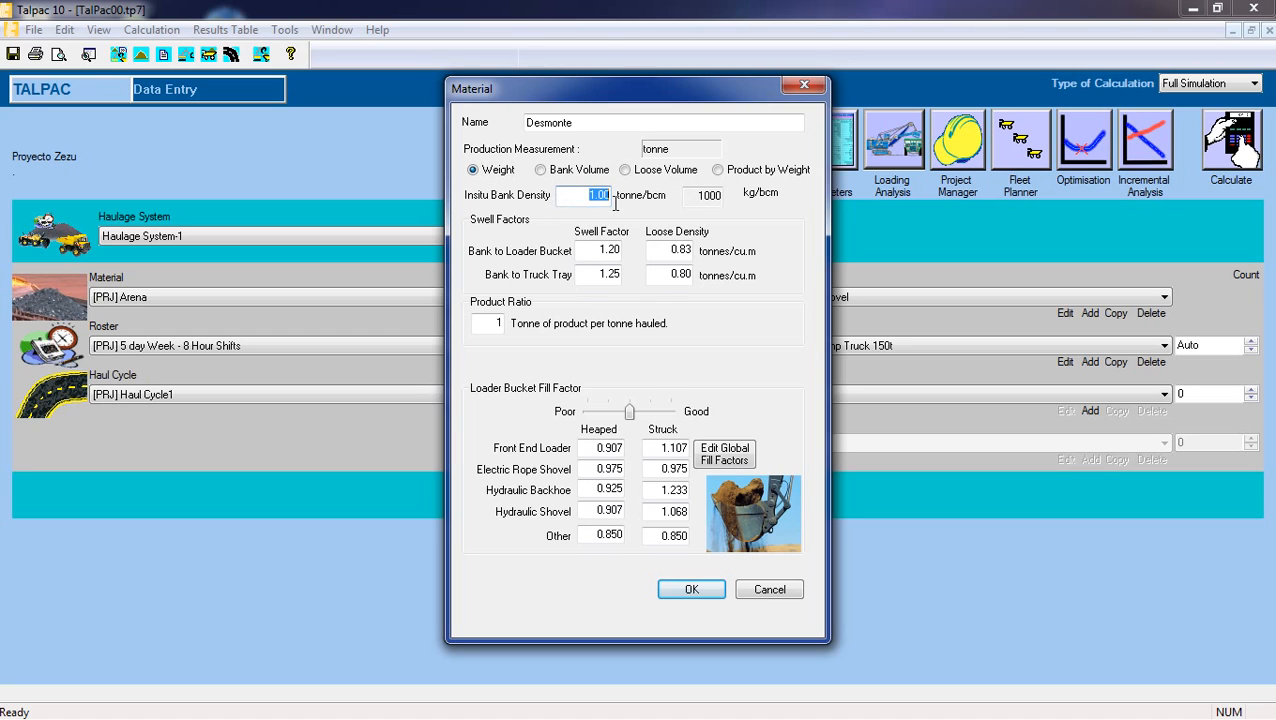
{"action": "type", "text": "2.74"}
Set Desmonte's swell factors to 1.4 for bank to loader bucket and 1.45 for bank to truck tray.
{"action": "left_click_drag", "start_coordinate": [612, 250], "coordinate": [592, 253]}
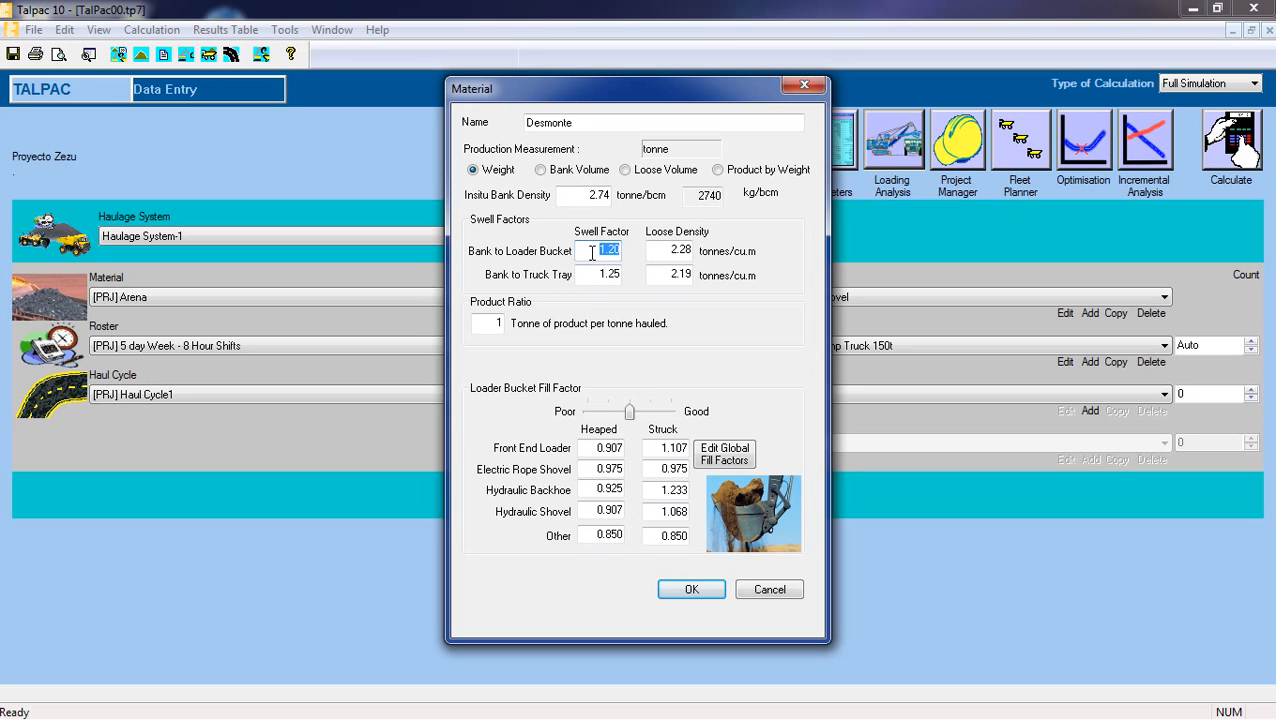
{"action": "type", "text": "1.4"}
{"action": "left_click", "coordinate": [599, 275]}
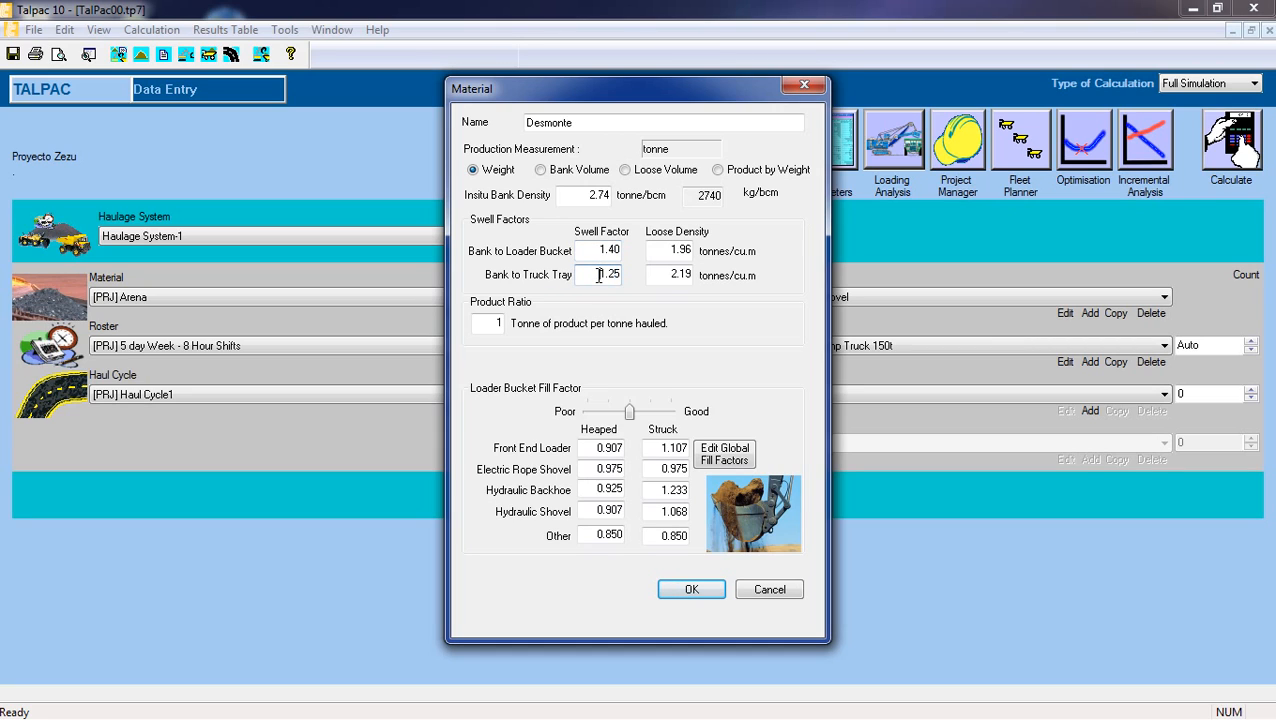
{"action": "double_click", "coordinate": [599, 275]}
{"action": "type", "text": "1.45"}
{"action": "double_click", "coordinate": [600, 250]}
{"action": "double_click", "coordinate": [600, 274]}
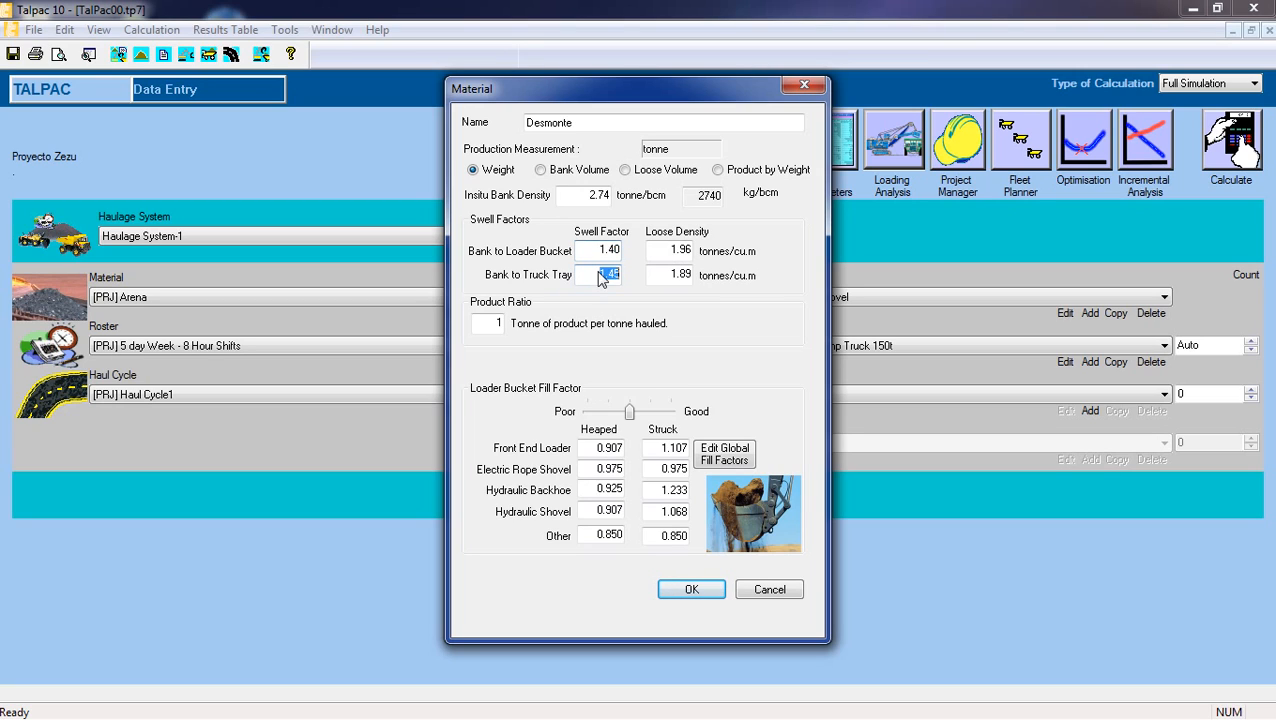
Set Desmonte's heaped front end loader fill factor to 0.98 and save the material.
{"action": "double_click", "coordinate": [592, 447]}
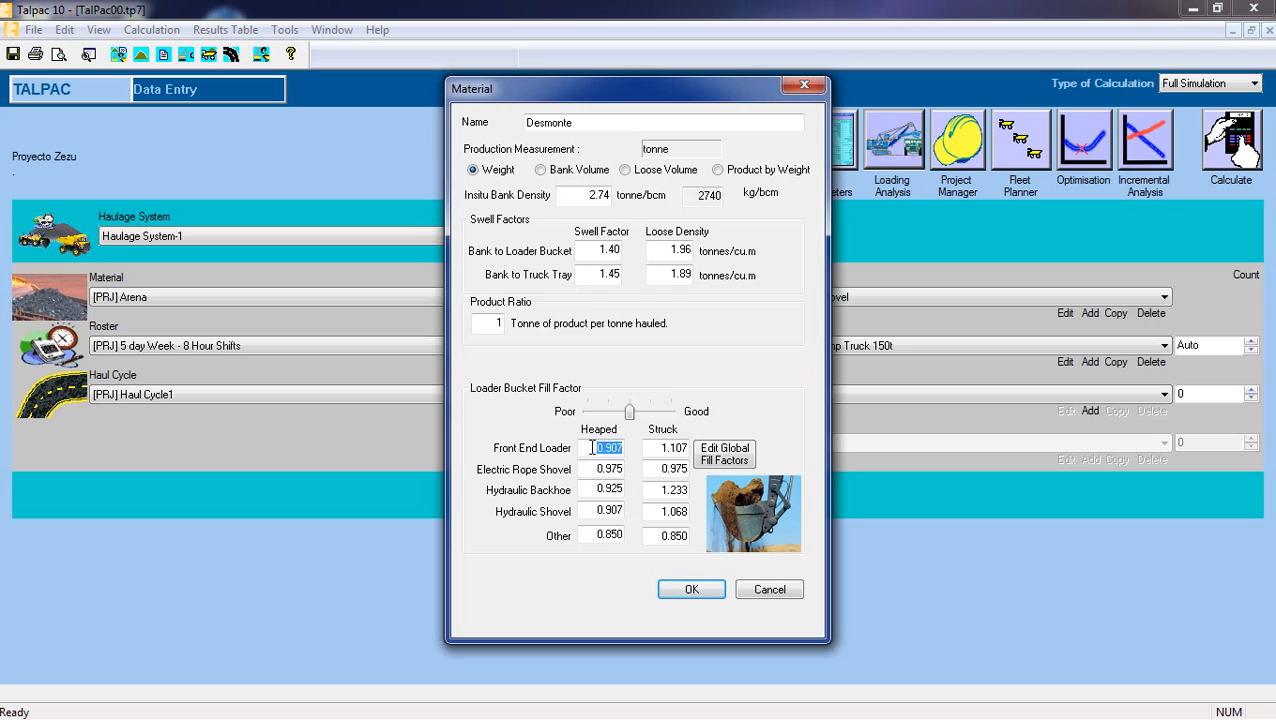
{"action": "type", "text": "0.98"}
{"action": "double_click", "coordinate": [598, 510]}
{"action": "left_click", "coordinate": [598, 510]}
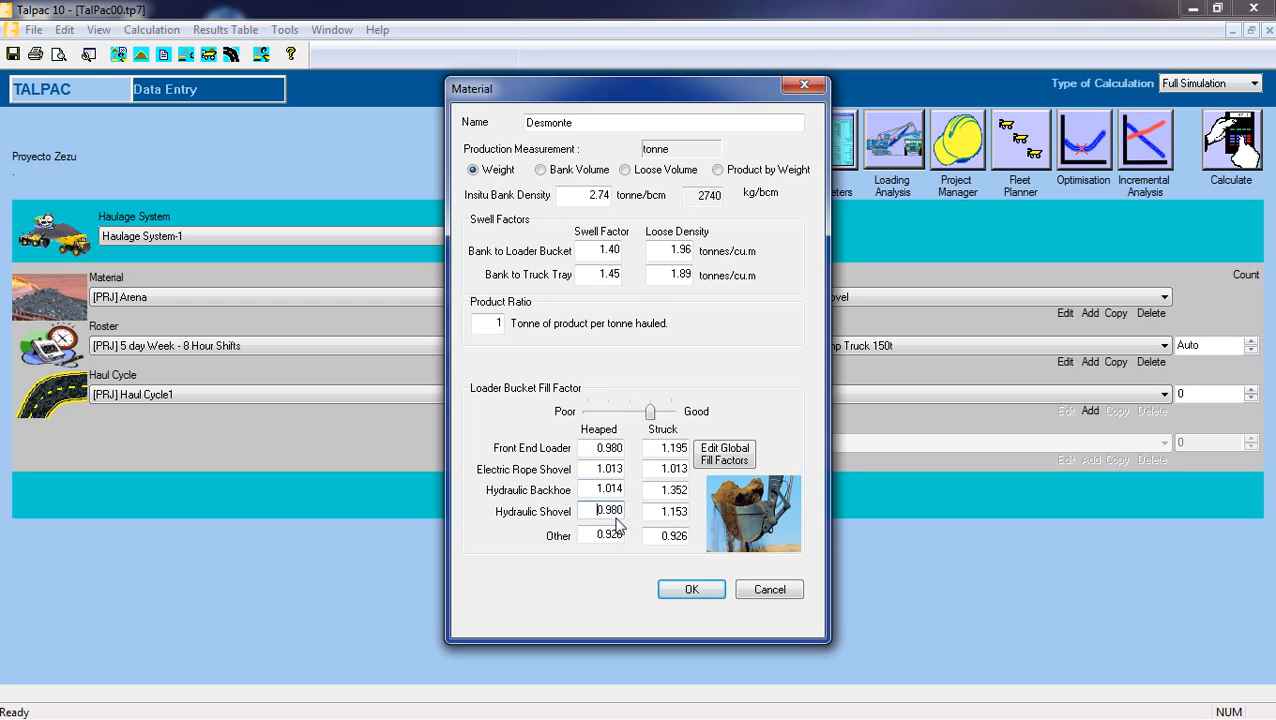
{"action": "left_click", "coordinate": [692, 590]}
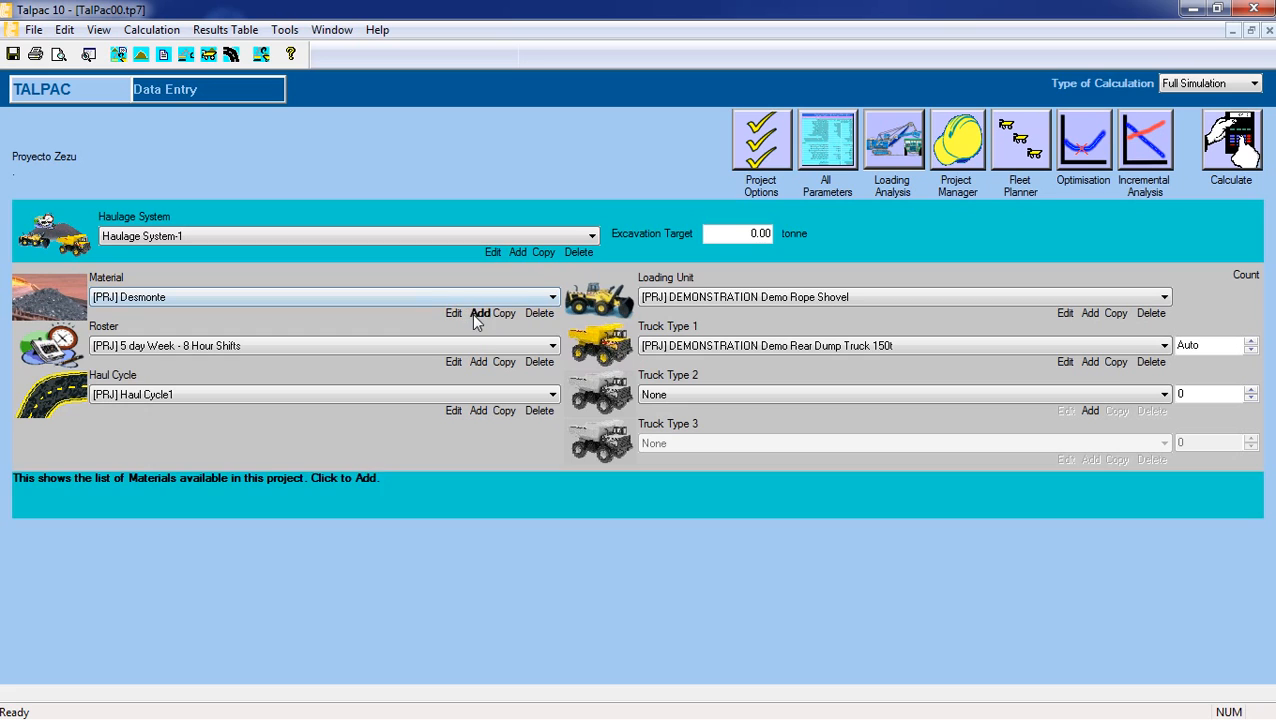
Add another material to the project and name it Mineral óxidos.
{"action": "left_click", "coordinate": [478, 316]}
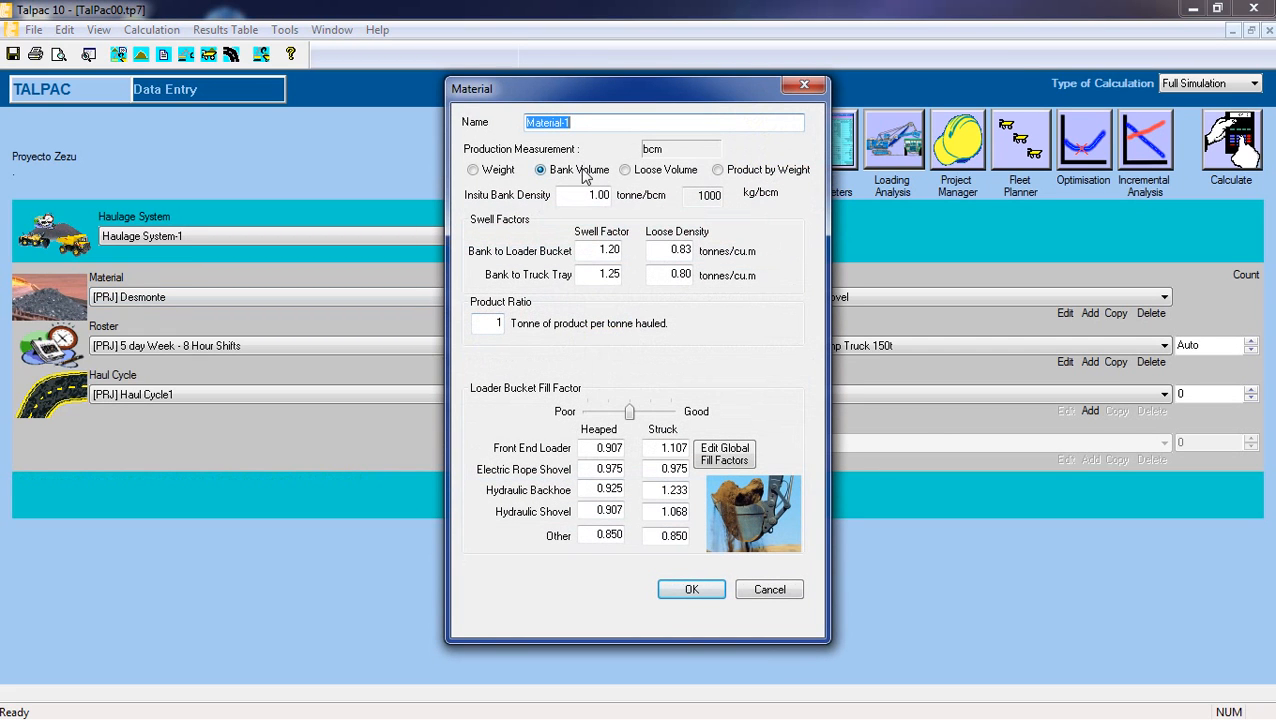
{"action": "key", "text": "BackSpace"}
{"action": "type", "text": "Mineral 6"}
{"action": "type", "text": "xidos"}
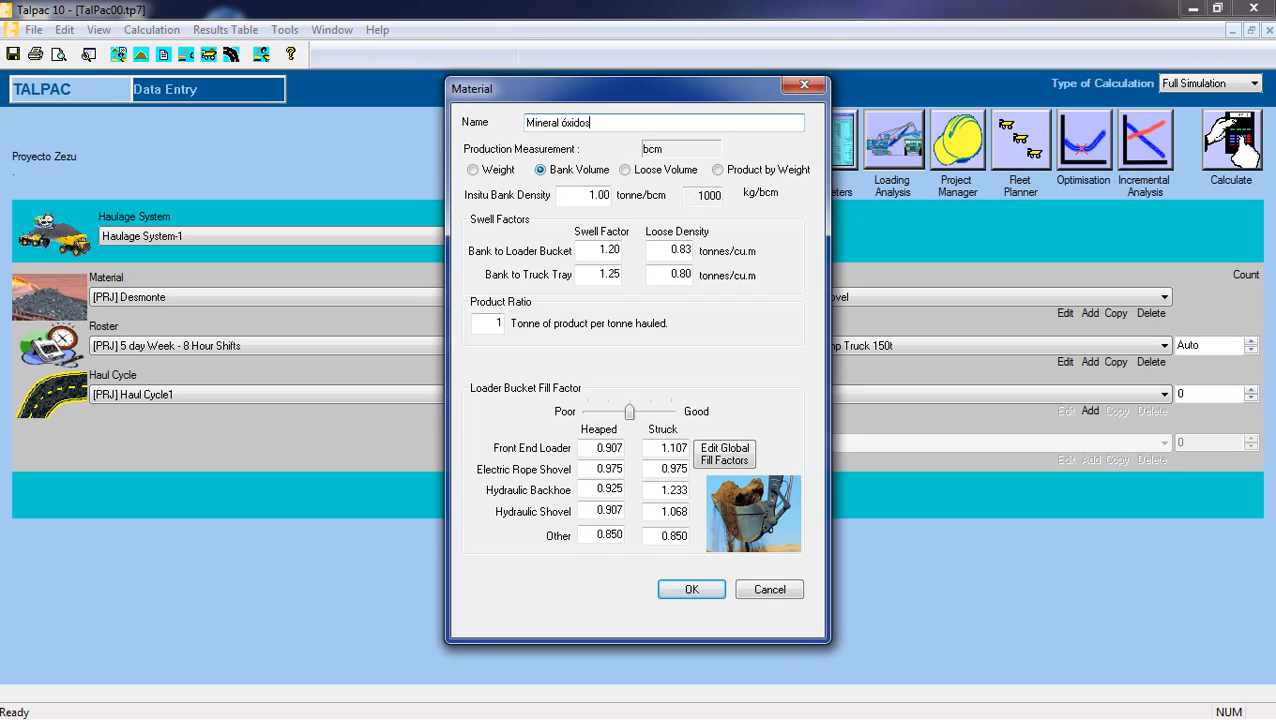
Measure Mineral óxidos's production by weight and set its insitu bank density to 3.89 tonne/bcm.
{"action": "left_click", "coordinate": [504, 172]}
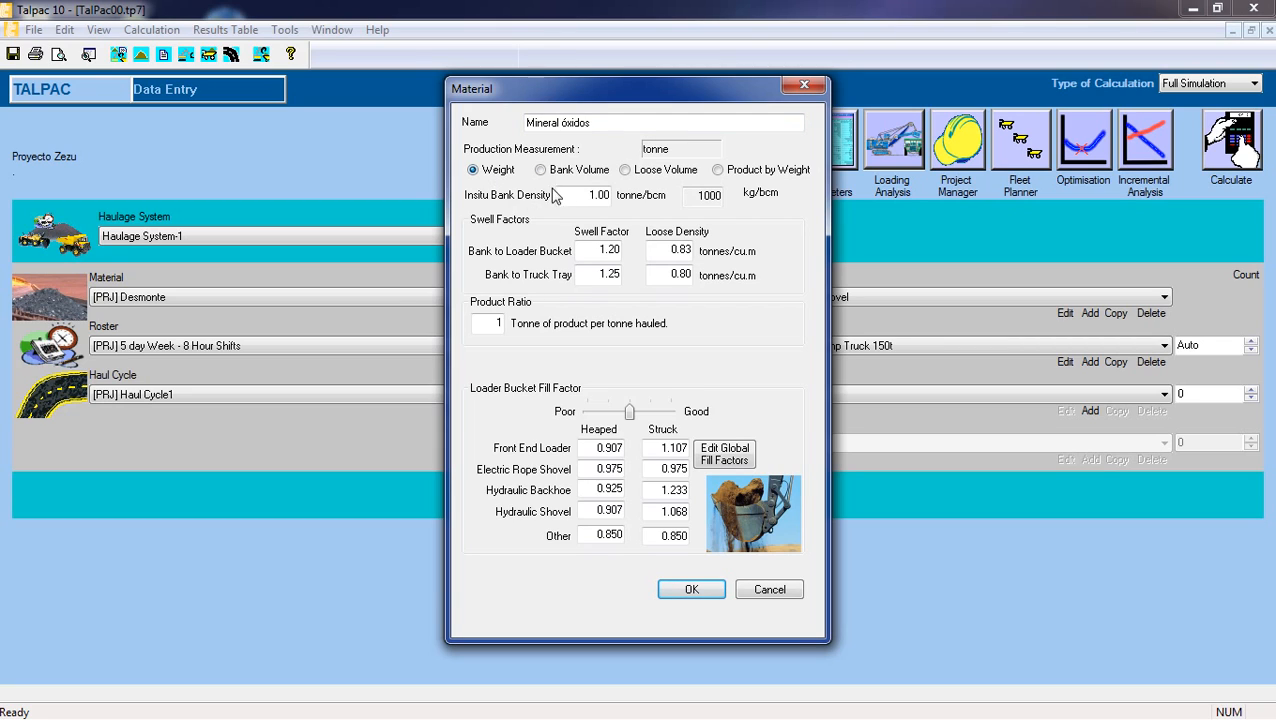
{"action": "double_click", "coordinate": [610, 196]}
{"action": "key", "text": "BackSpace"}
{"action": "type", "text": "3.85"}
{"action": "key", "text": "BackSpace"}
{"action": "type", "text": "9"}
Set Mineral óxidos's swell factors to 1.4 for bank to loader bucket and 1.45 for bank to truck tray.
{"action": "left_click", "coordinate": [596, 246]}
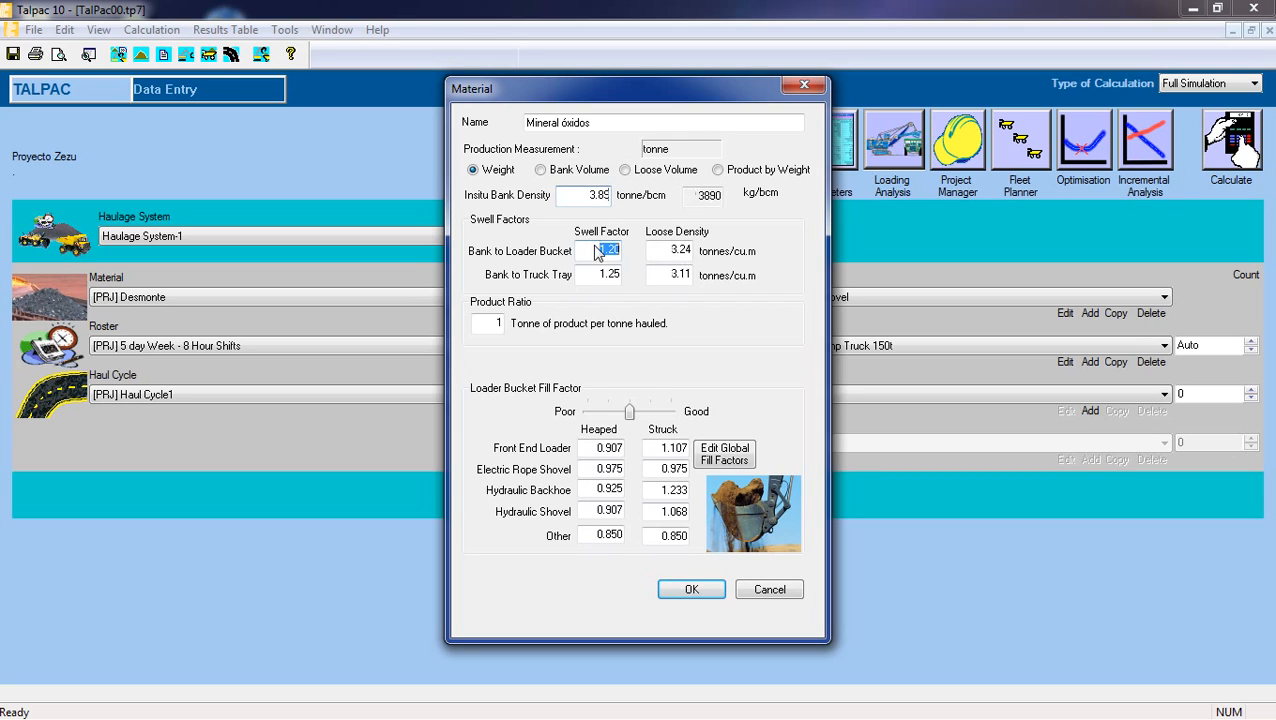
{"action": "key", "text": "BackSpace"}
{"action": "type", "text": "1.4"}
{"action": "left_click", "coordinate": [603, 273]}
{"action": "key", "text": "BackSpace"}
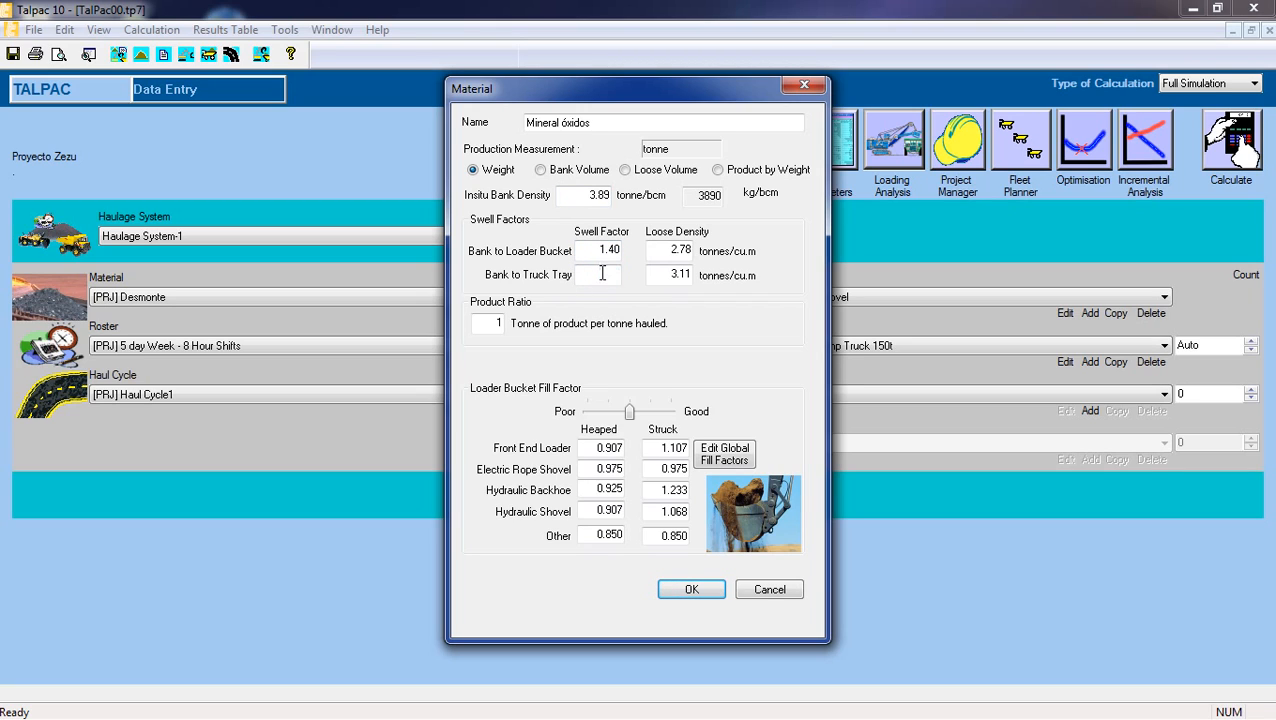
{"action": "type", "text": "1.45"}
Set Mineral óxidos's heaped front end loader fill factor to 0.98 and save the material.
{"action": "left_click", "coordinate": [596, 448]}
{"action": "key", "text": "BackSpace"}
{"action": "type", "text": "0.95"}
{"action": "left_click", "coordinate": [598, 488]}
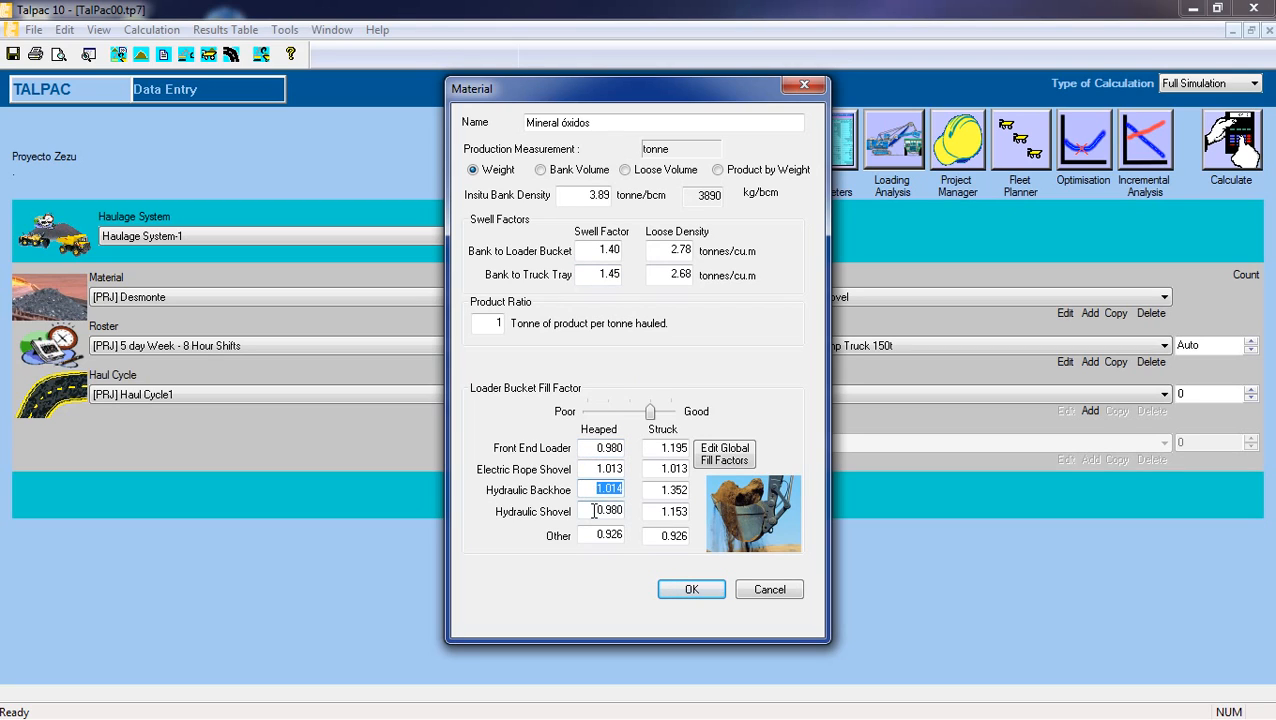
{"action": "left_click", "coordinate": [594, 511]}
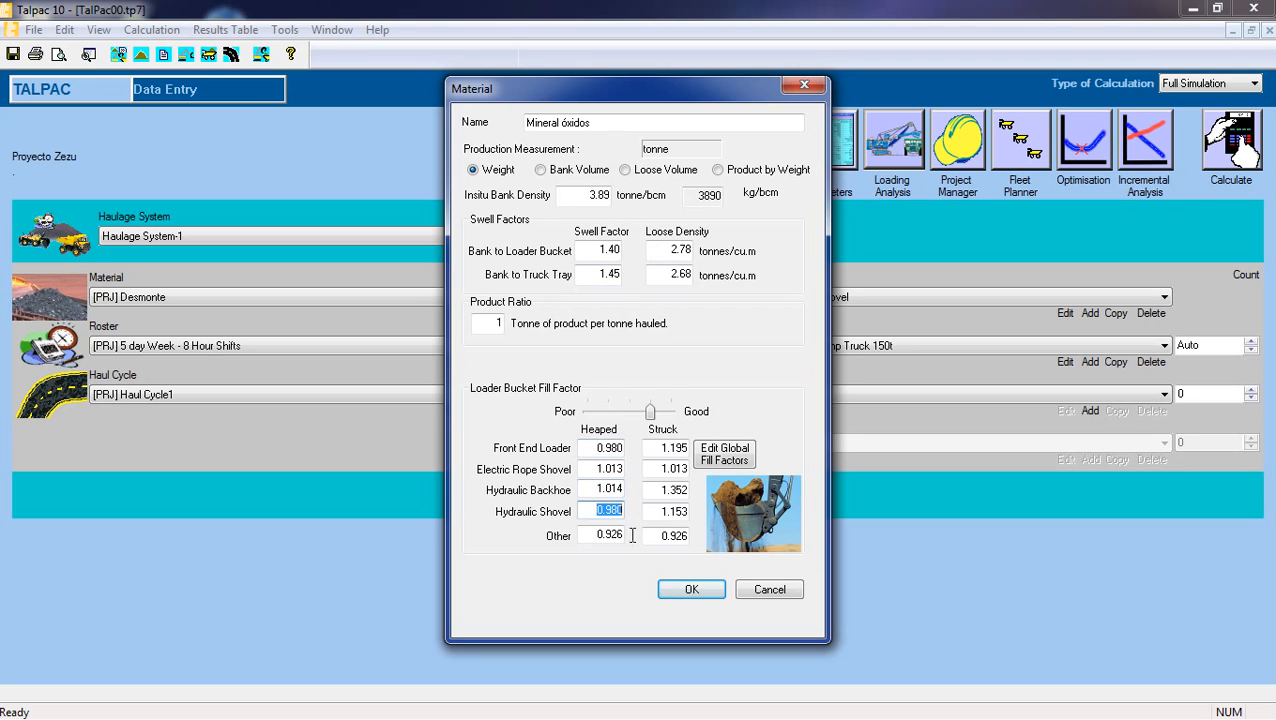
{"action": "left_click", "coordinate": [689, 589]}
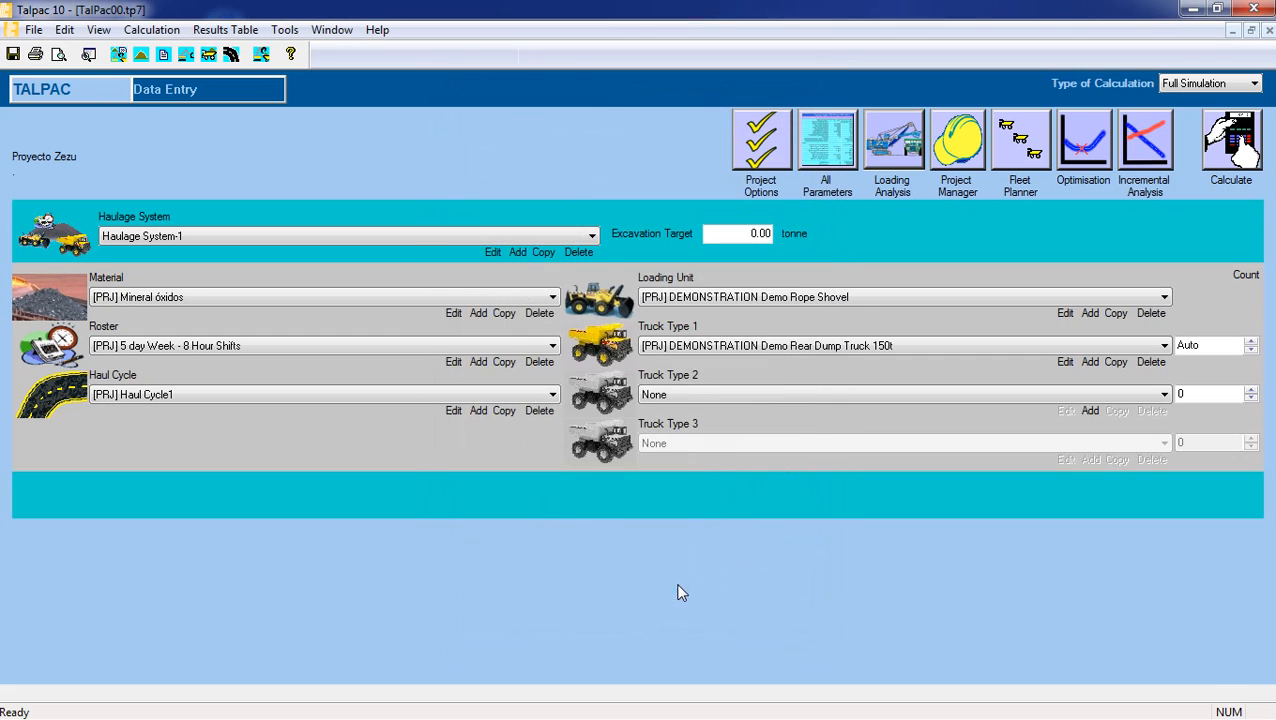
Add another material to the project and name it Mineral primario.
{"action": "left_click", "coordinate": [477, 314]}
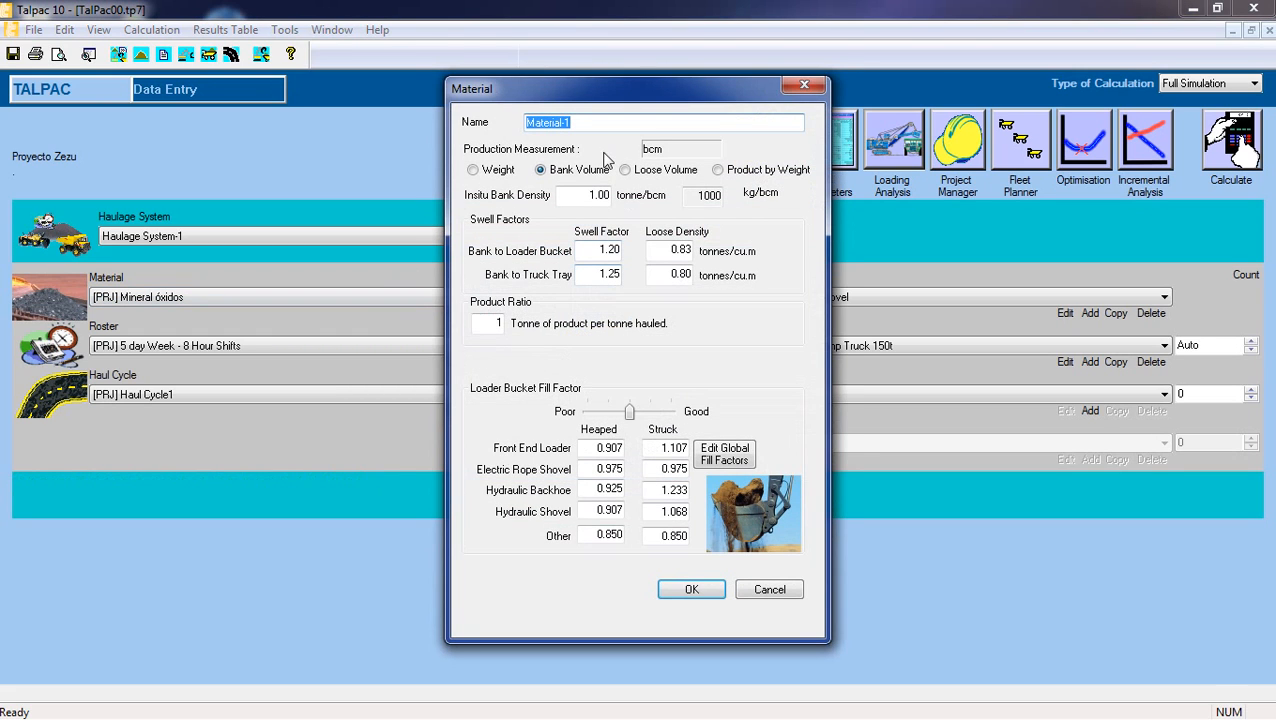
{"action": "type", "text": "Mineral"}
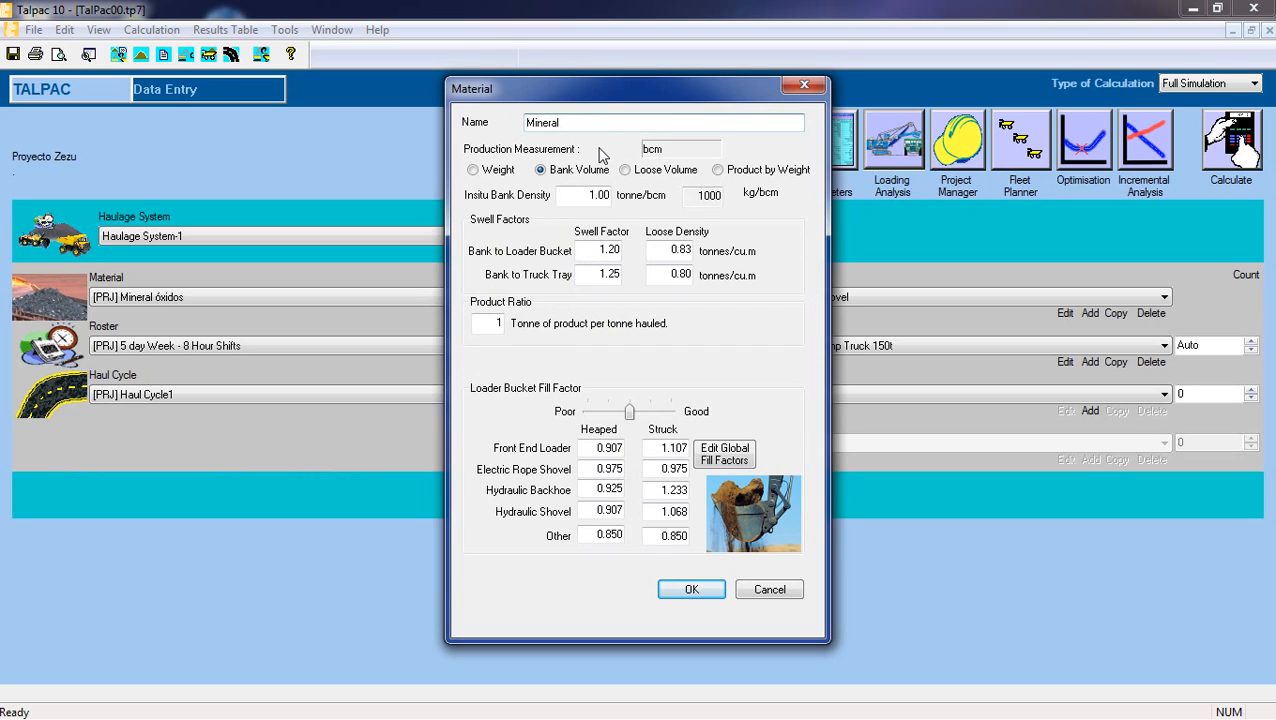
{"action": "type", "text": " primario"}
Measure Mineral primario's production by weight and set its insitu bank density to 4.29 tonne/bcm.
{"action": "left_click", "coordinate": [497, 172]}
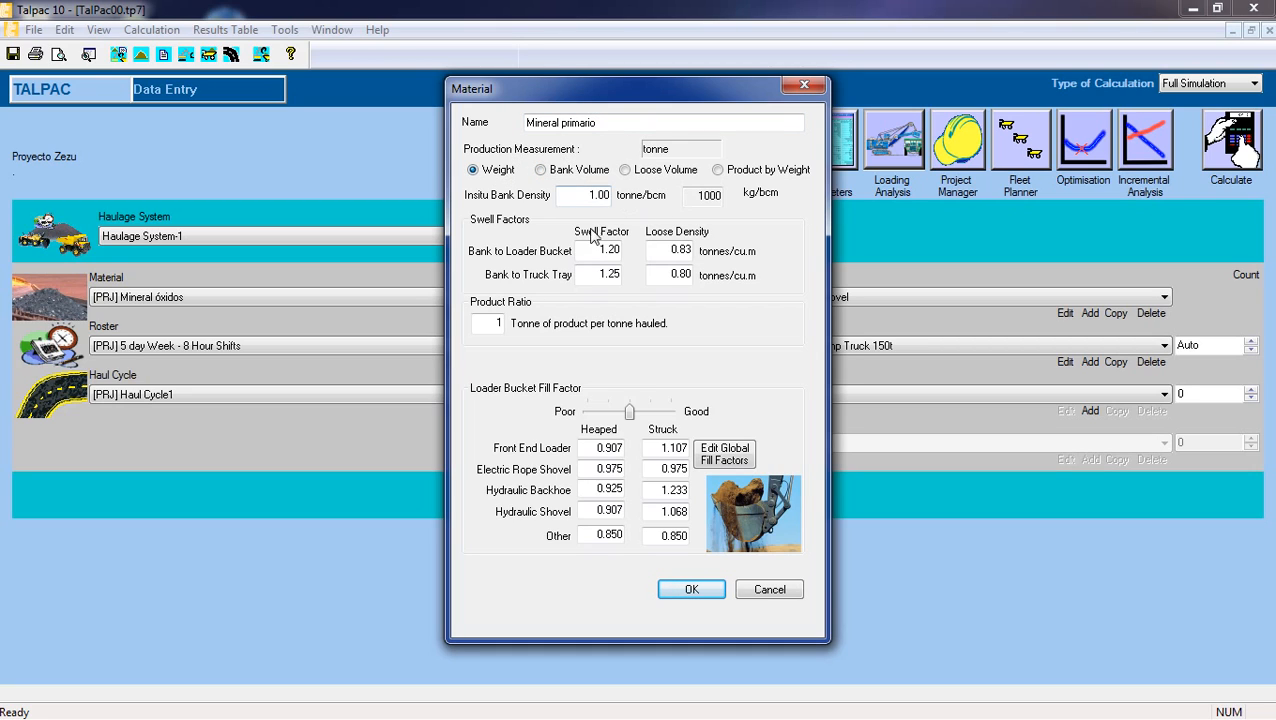
{"action": "left_click", "coordinate": [582, 196]}
{"action": "left_click_drag", "start_coordinate": [582, 196], "coordinate": [611, 194]}
{"action": "key", "text": "Delete"}
{"action": "type", "text": "4.29"}
Set Mineral primario's swell factors to 1.4 for bank to loader bucket and 1.45 for bank to truck tray.
{"action": "left_click_drag", "start_coordinate": [618, 250], "coordinate": [599, 250]}
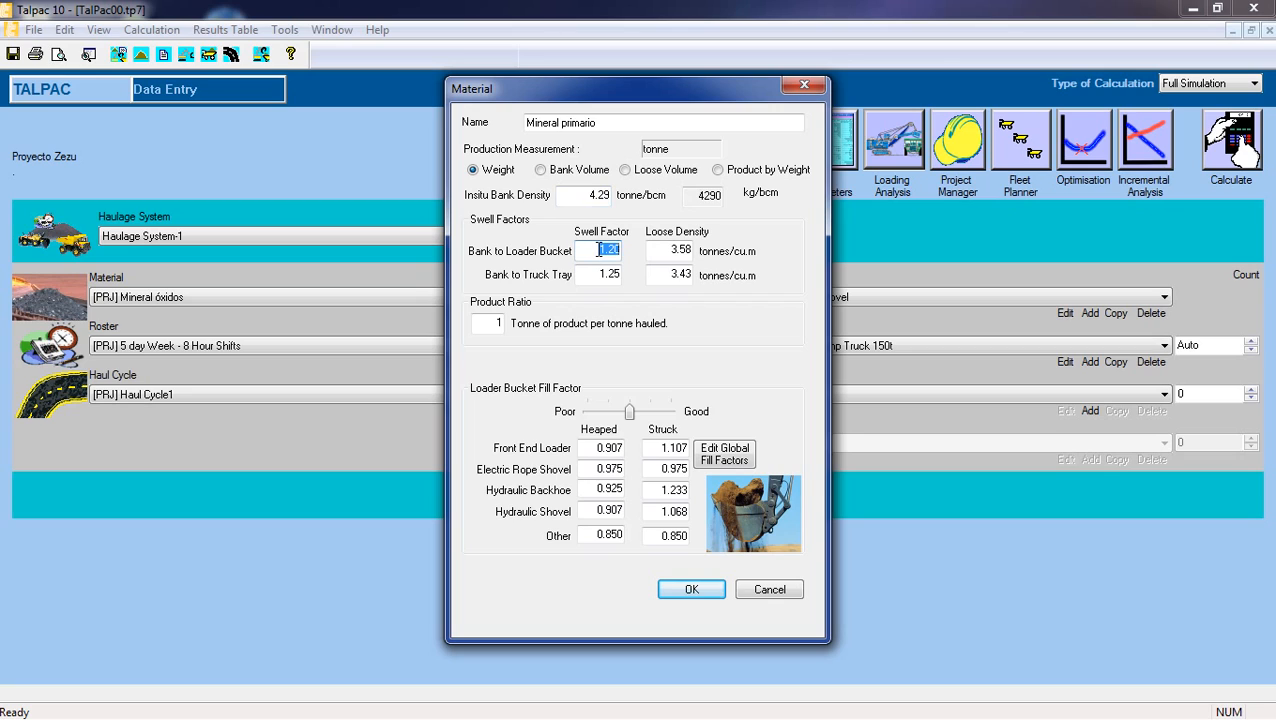
{"action": "type", "text": "1.4"}
{"action": "double_click", "coordinate": [597, 274]}
{"action": "type", "text": "1.45"}
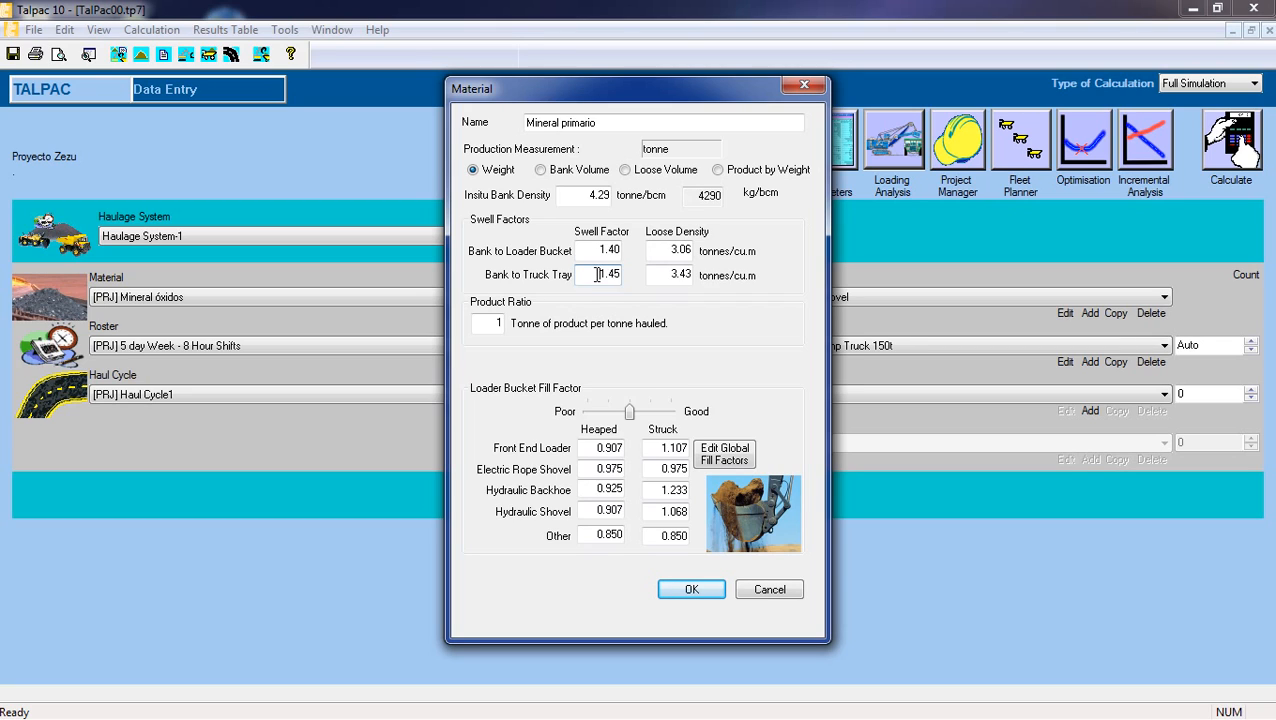
Set Mineral primario's heaped front end loader fill factor to 0.95.
{"action": "double_click", "coordinate": [595, 449]}
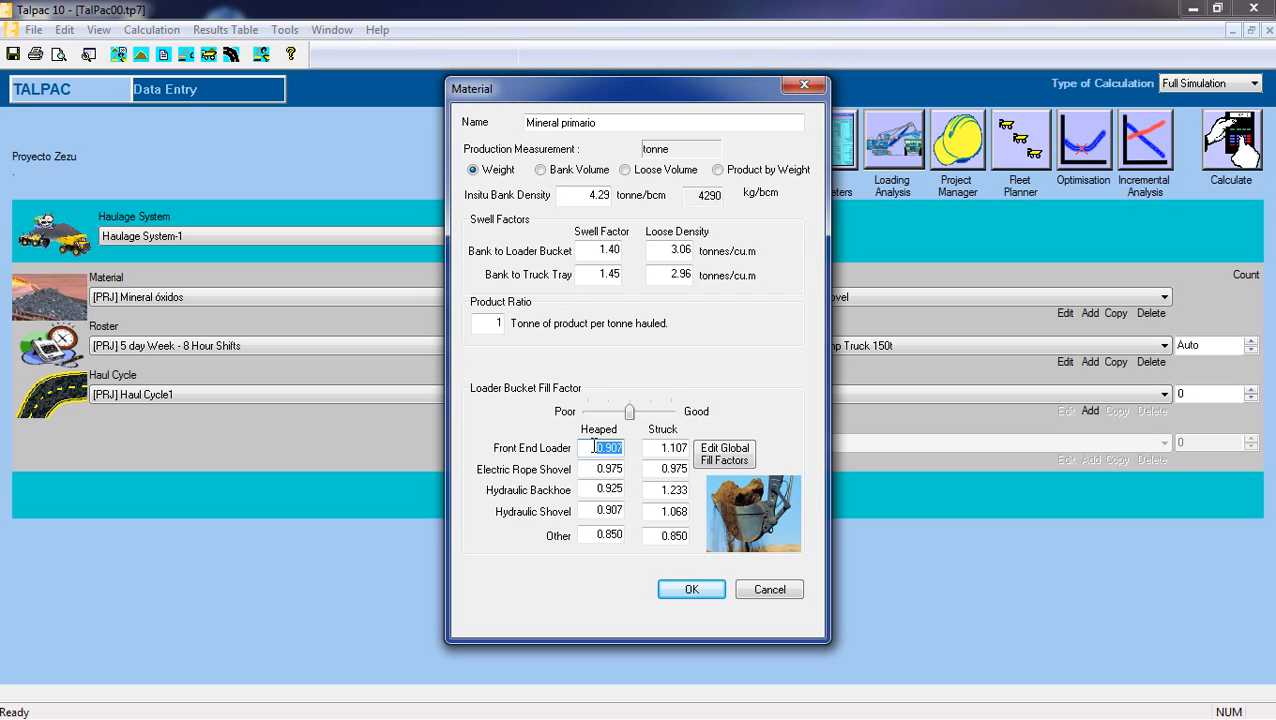
{"action": "type", "text": "0.95"}
Check Mineral primario's heaped fill factors for the loader, rope shovel, backhoe and hydraulic shovel, and save the material.
{"action": "double_click", "coordinate": [588, 510]}
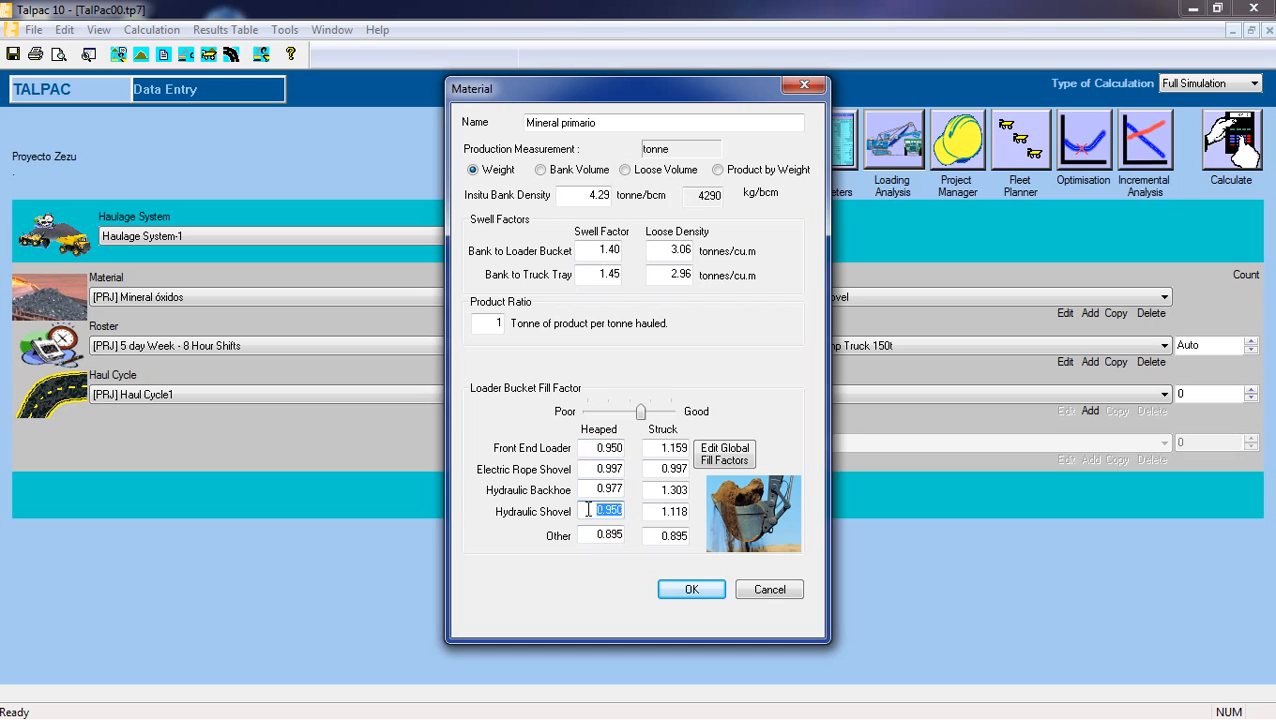
{"action": "double_click", "coordinate": [594, 447]}
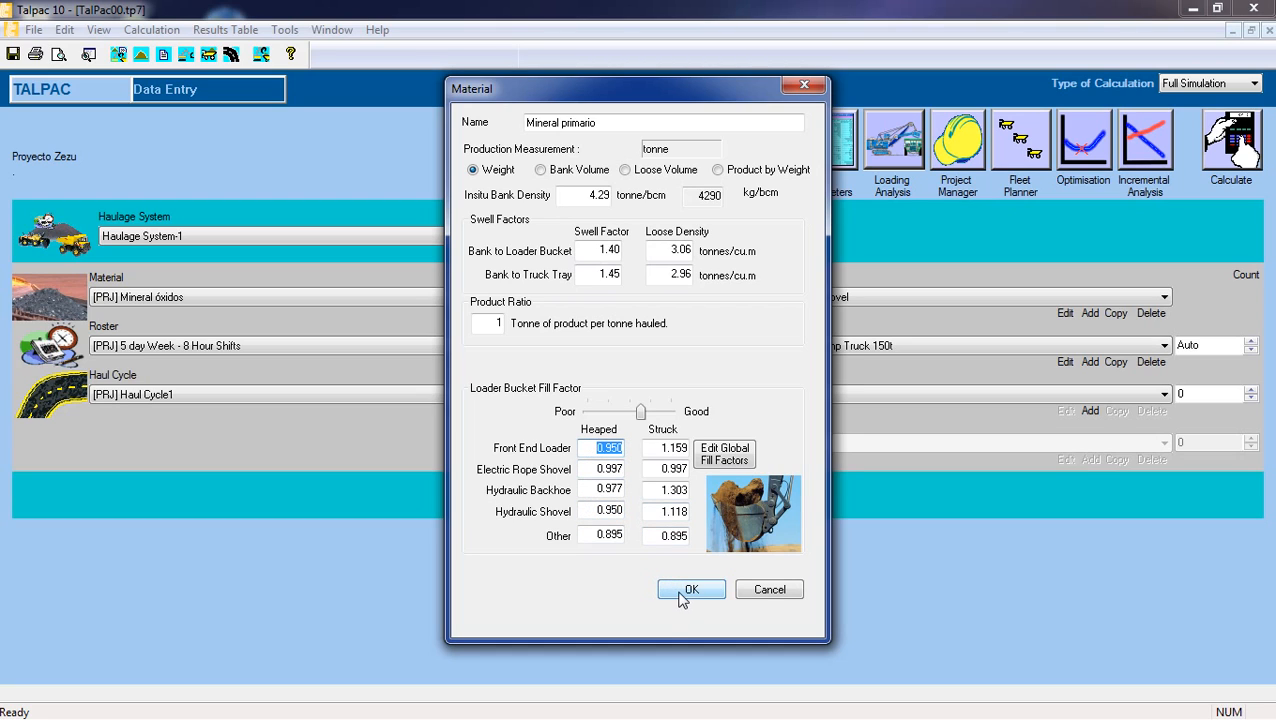
{"action": "left_click", "coordinate": [595, 447]}
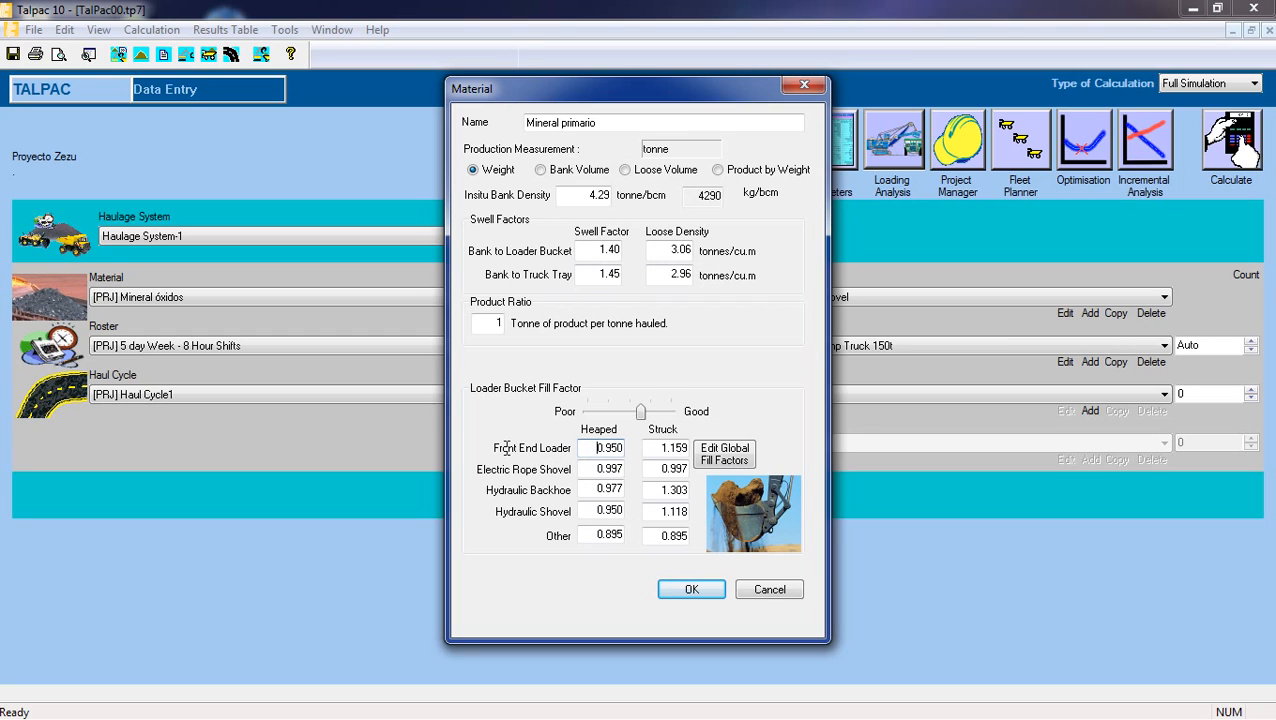
{"action": "left_click_drag", "start_coordinate": [593, 444], "coordinate": [632, 445]}
{"action": "left_click", "coordinate": [589, 447]}
{"action": "left_click", "coordinate": [586, 467]}
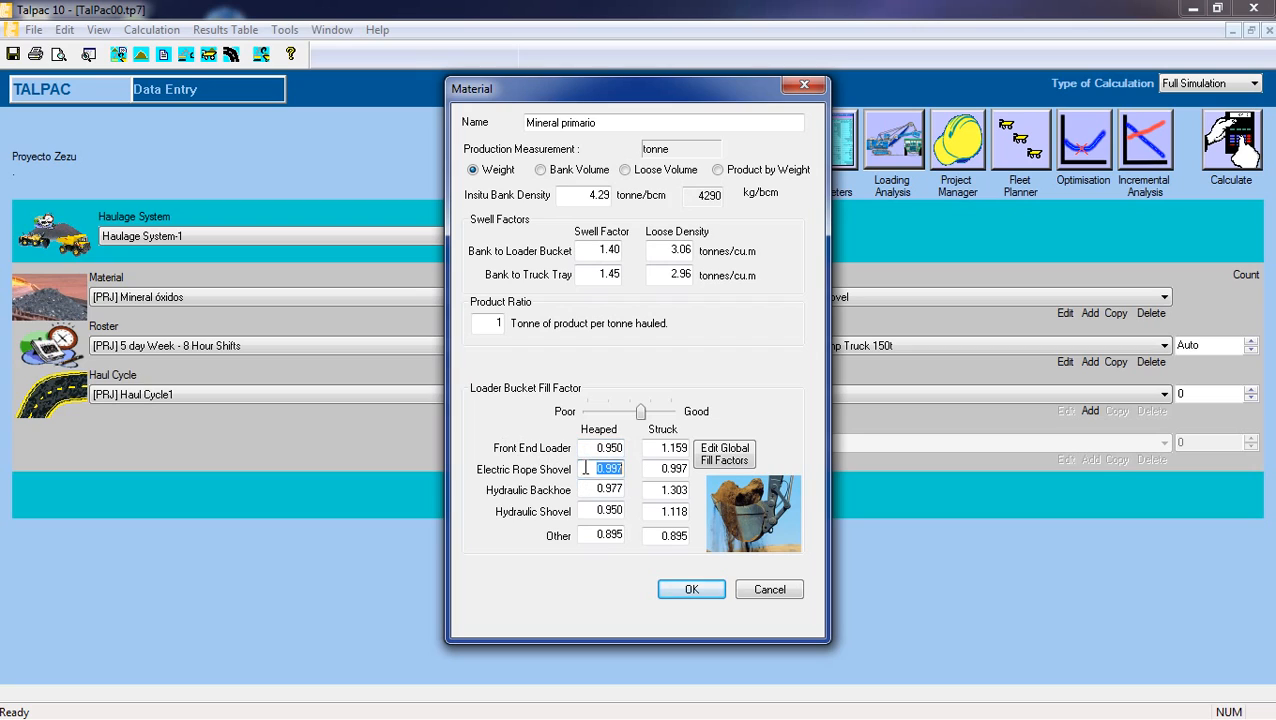
{"action": "left_click", "coordinate": [597, 492]}
{"action": "left_click", "coordinate": [590, 512]}
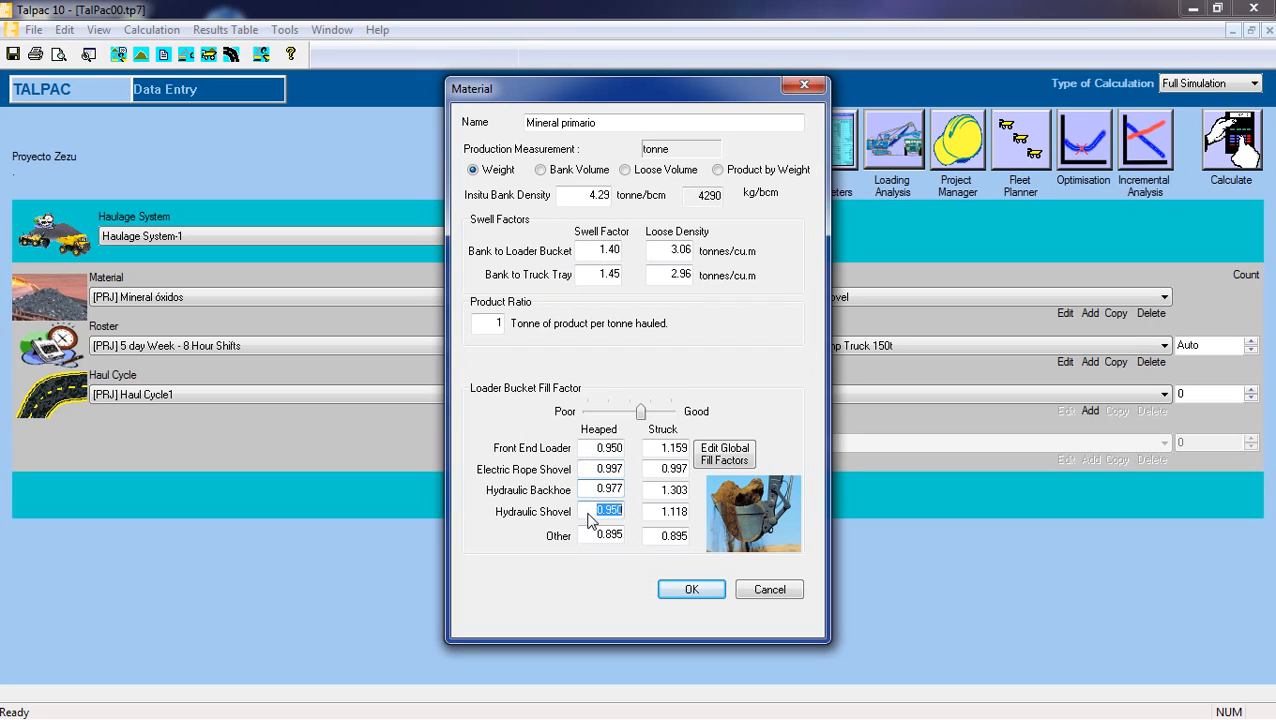
{"action": "left_click", "coordinate": [593, 448]}
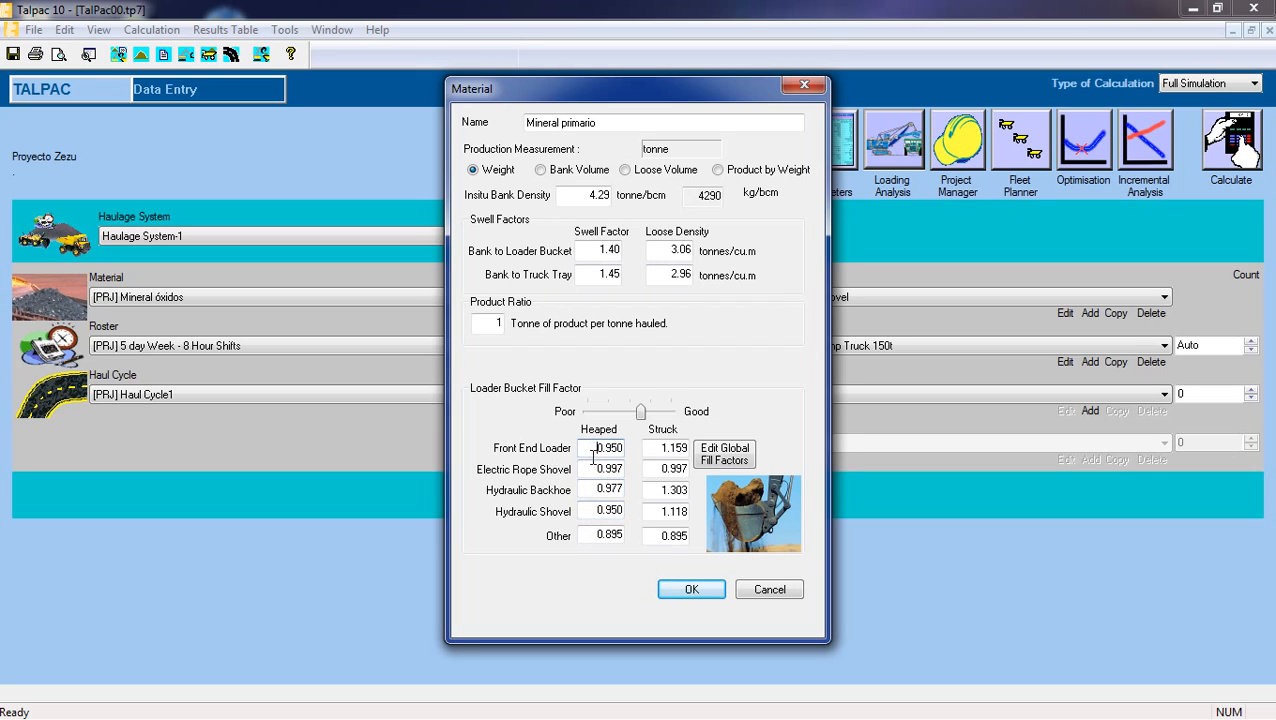
{"action": "left_click", "coordinate": [689, 588]}
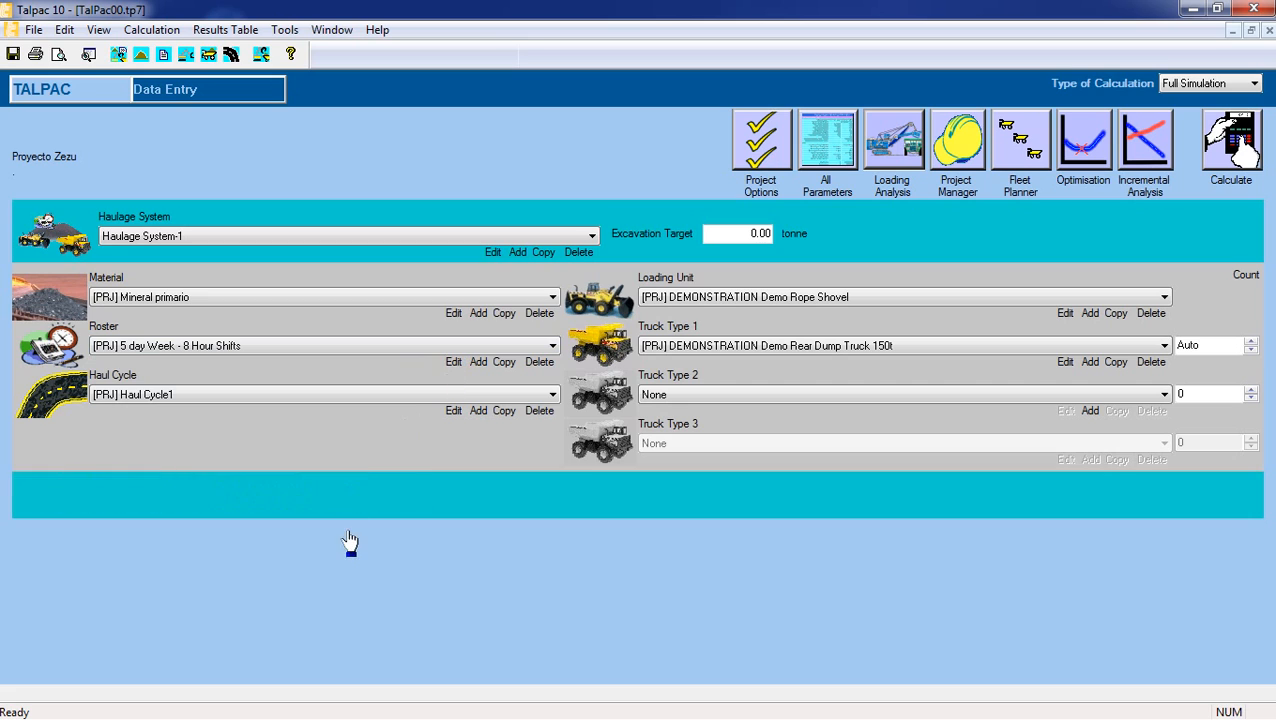
Add a new roster to the project and name it Roster - Zezu.
{"action": "left_click", "coordinate": [479, 364]}
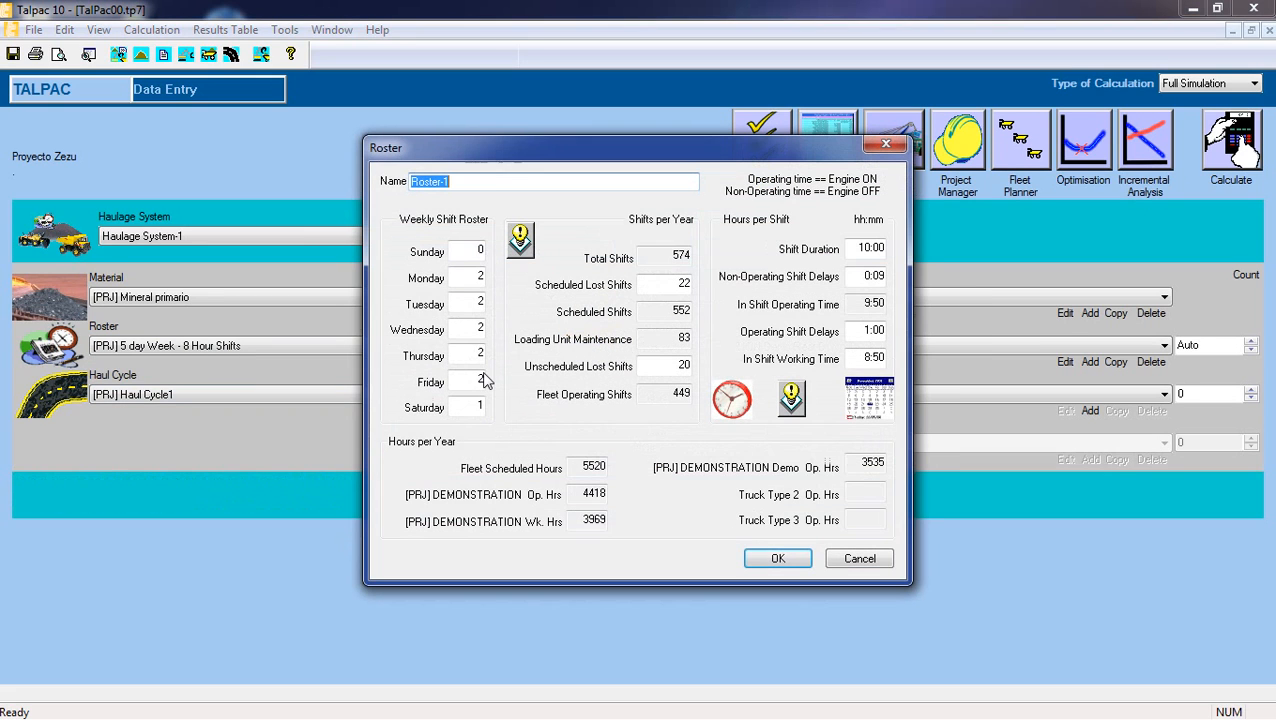
{"action": "left_click", "coordinate": [493, 181]}
{"action": "key", "text": "BackSpace"}
{"action": "type", "text": "- Zezu"}
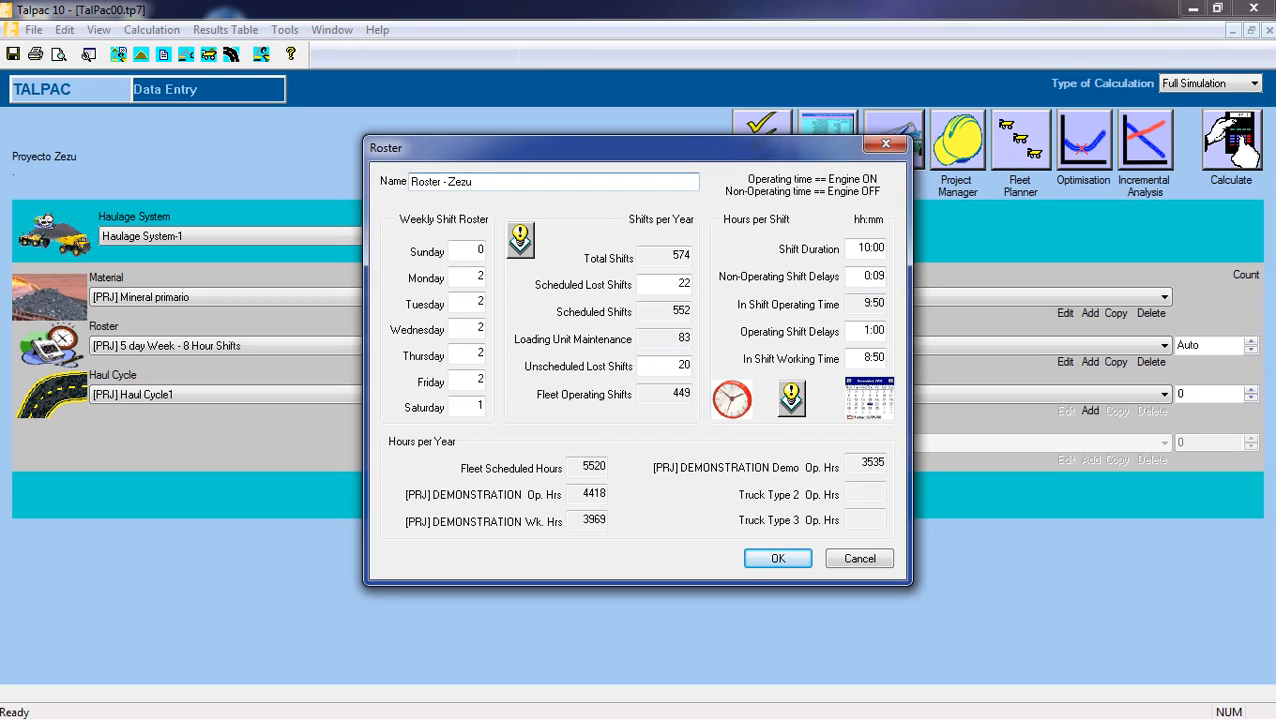
Set the weekly shift roster to 2 shifts on Sunday and 2 shifts on Saturday.
{"action": "left_click", "coordinate": [476, 249]}
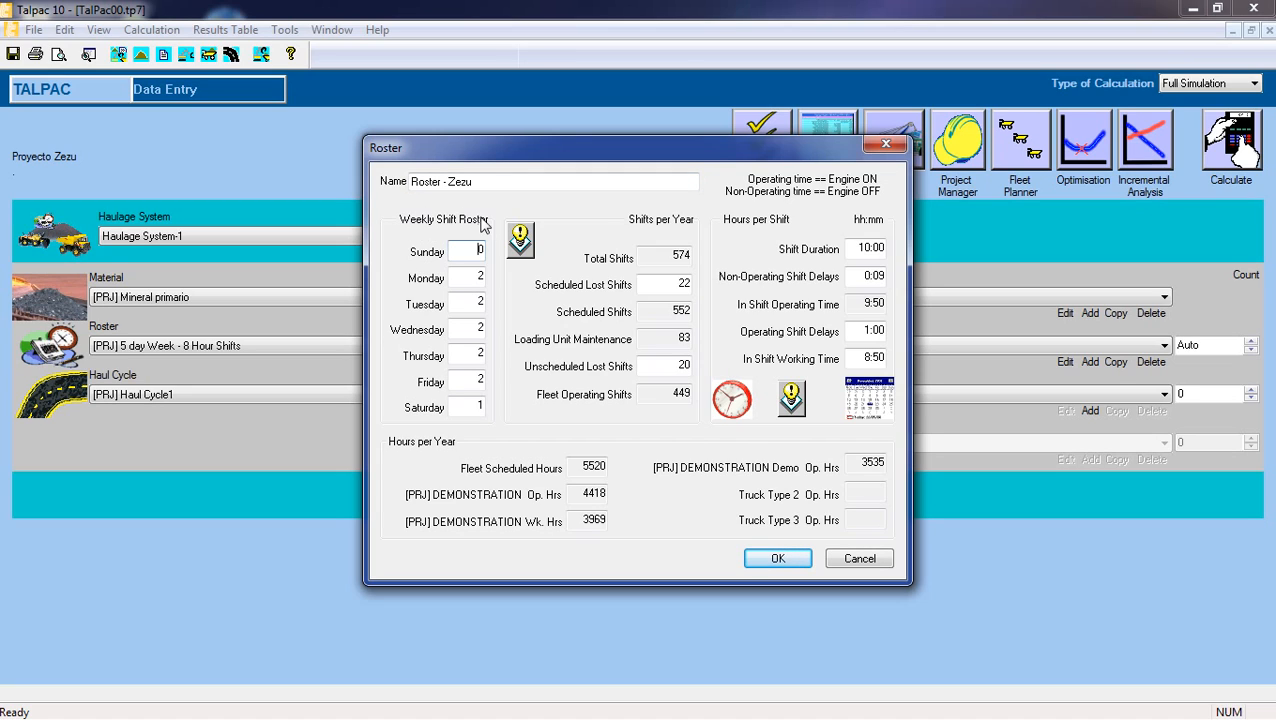
{"action": "double_click", "coordinate": [476, 250]}
{"action": "type", "text": "2"}
{"action": "left_click", "coordinate": [474, 277]}
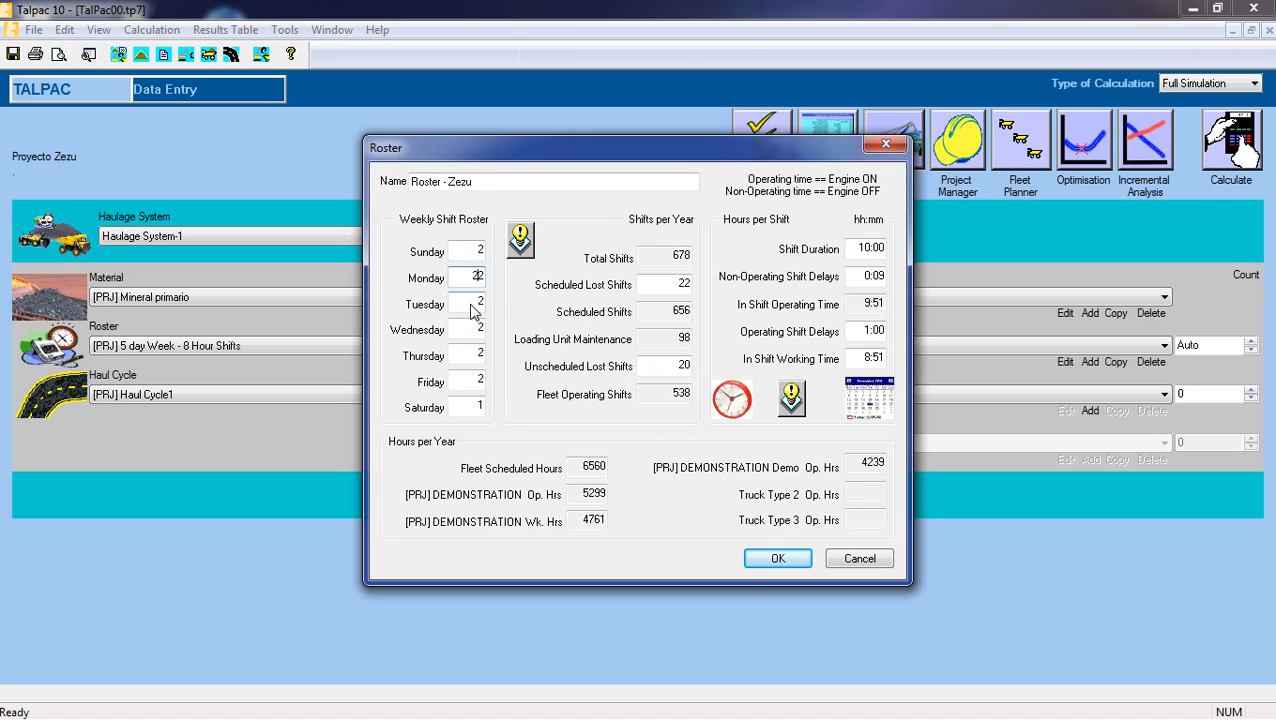
{"action": "left_click", "coordinate": [476, 251]}
{"action": "left_click", "coordinate": [474, 277]}
{"action": "left_click", "coordinate": [475, 303]}
{"action": "left_click", "coordinate": [475, 331]}
{"action": "left_click", "coordinate": [476, 356]}
{"action": "left_click", "coordinate": [474, 381]}
{"action": "left_click", "coordinate": [472, 406]}
{"action": "key", "text": "Delete"}
{"action": "type", "text": "2"}
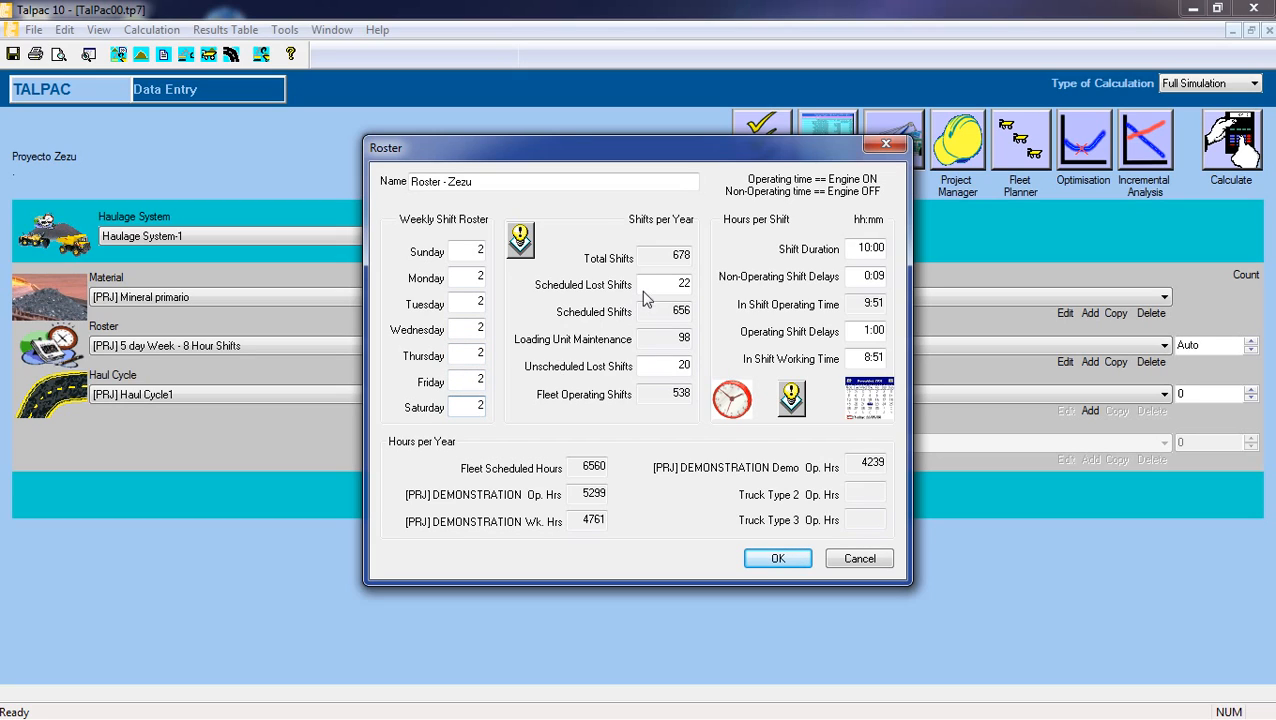
Set the roster's scheduled lost shifts to 7 per year.
{"action": "left_click", "coordinate": [660, 258]}
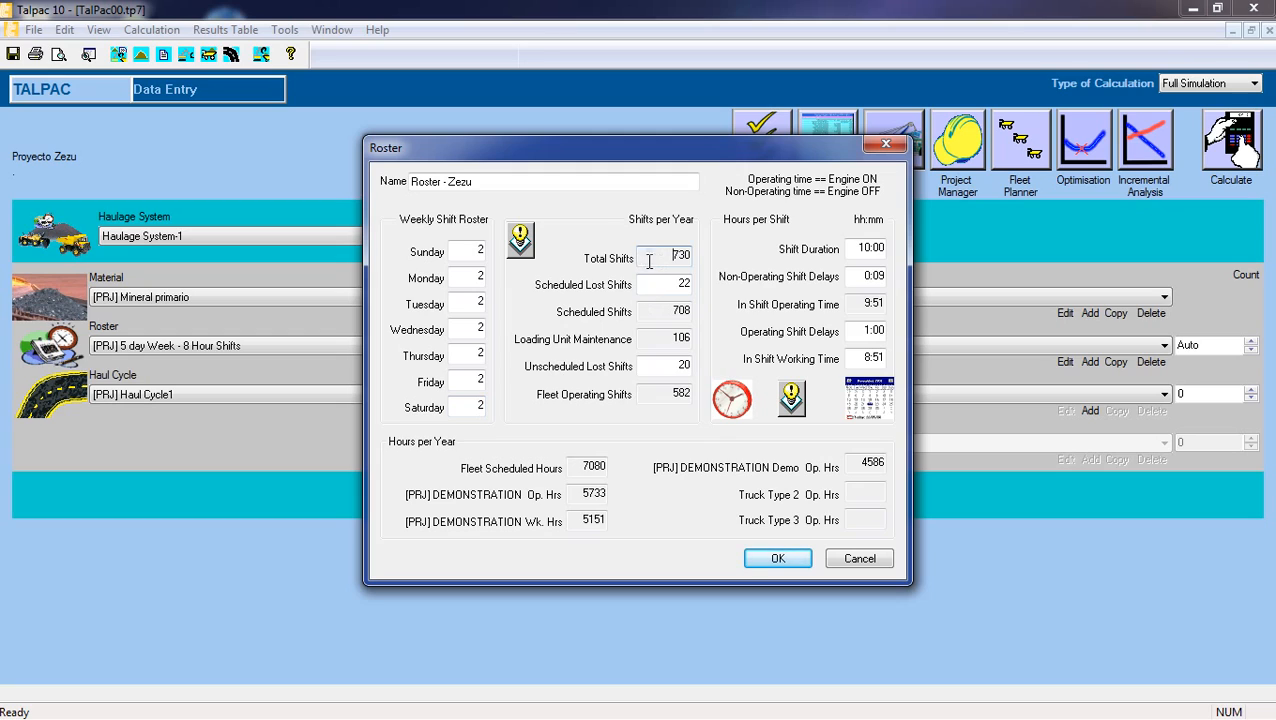
{"action": "left_click_drag", "start_coordinate": [656, 259], "coordinate": [691, 256]}
{"action": "left_click", "coordinate": [661, 256]}
{"action": "left_click", "coordinate": [667, 284]}
{"action": "double_click", "coordinate": [665, 284]}
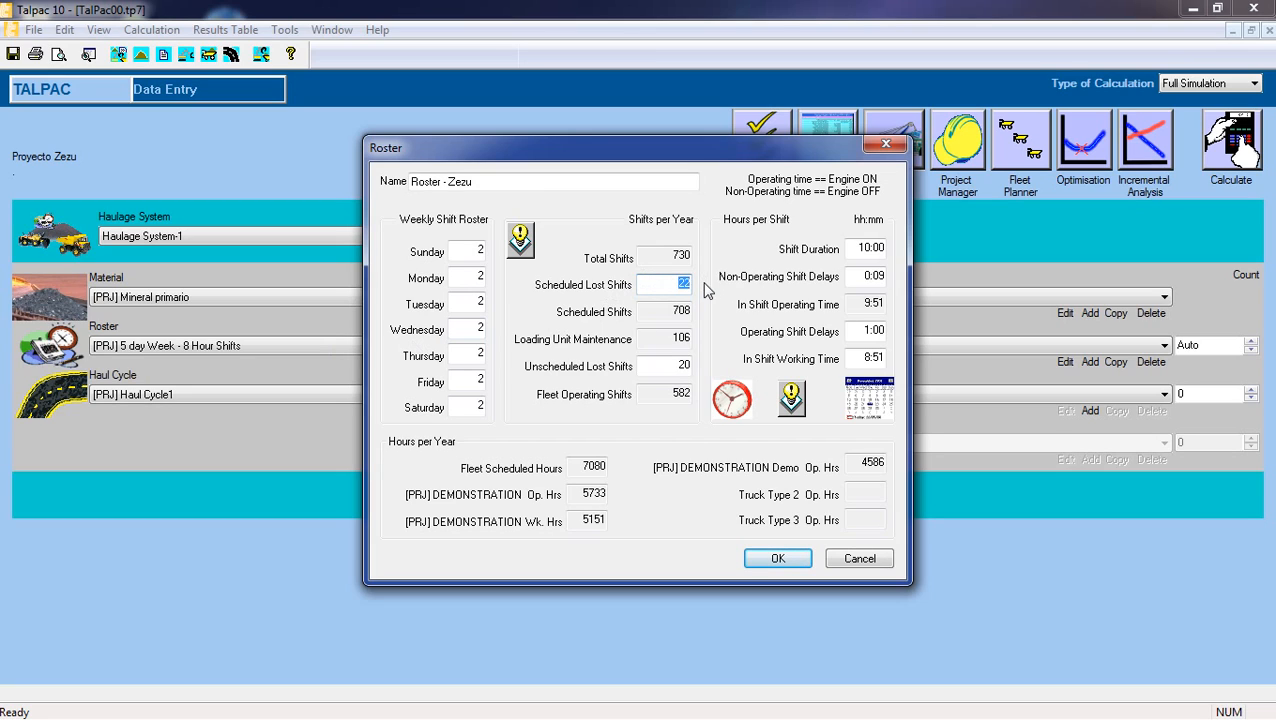
{"action": "type", "text": "7"}
{"action": "left_click", "coordinate": [656, 309]}
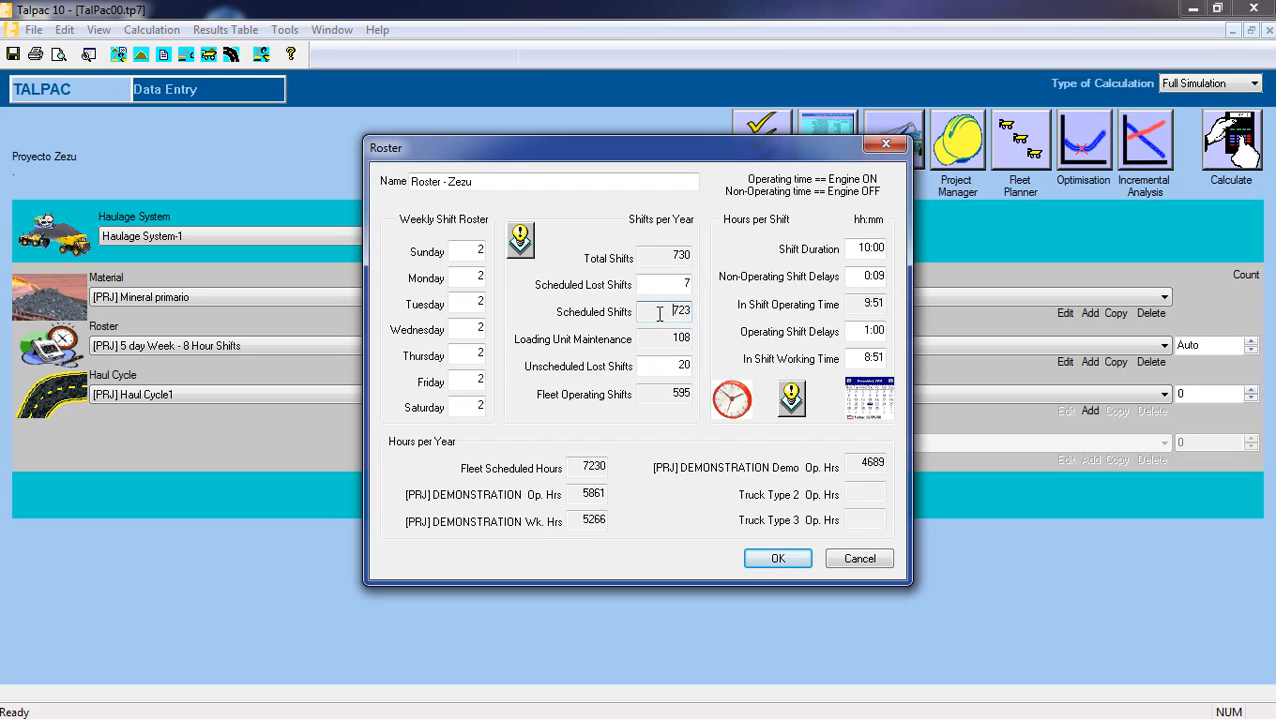
Compare the roster's total shifts, scheduled lost shifts and scheduled shifts per year.
{"action": "left_click", "coordinate": [658, 259]}
{"action": "left_click", "coordinate": [659, 284]}
{"action": "double_click", "coordinate": [687, 284]}
{"action": "left_click", "coordinate": [670, 312]}
{"action": "left_click", "coordinate": [669, 287]}
{"action": "left_click", "coordinate": [669, 287]}
{"action": "double_click", "coordinate": [667, 312]}
{"action": "left_click", "coordinate": [667, 313]}
{"action": "left_click", "coordinate": [676, 287]}
{"action": "left_click", "coordinate": [668, 311]}
Examine the roster's loading unit maintenance shifts in relation to its total shifts per year.
{"action": "left_click", "coordinate": [672, 338]}
{"action": "left_click_drag", "start_coordinate": [666, 339], "coordinate": [692, 339]}
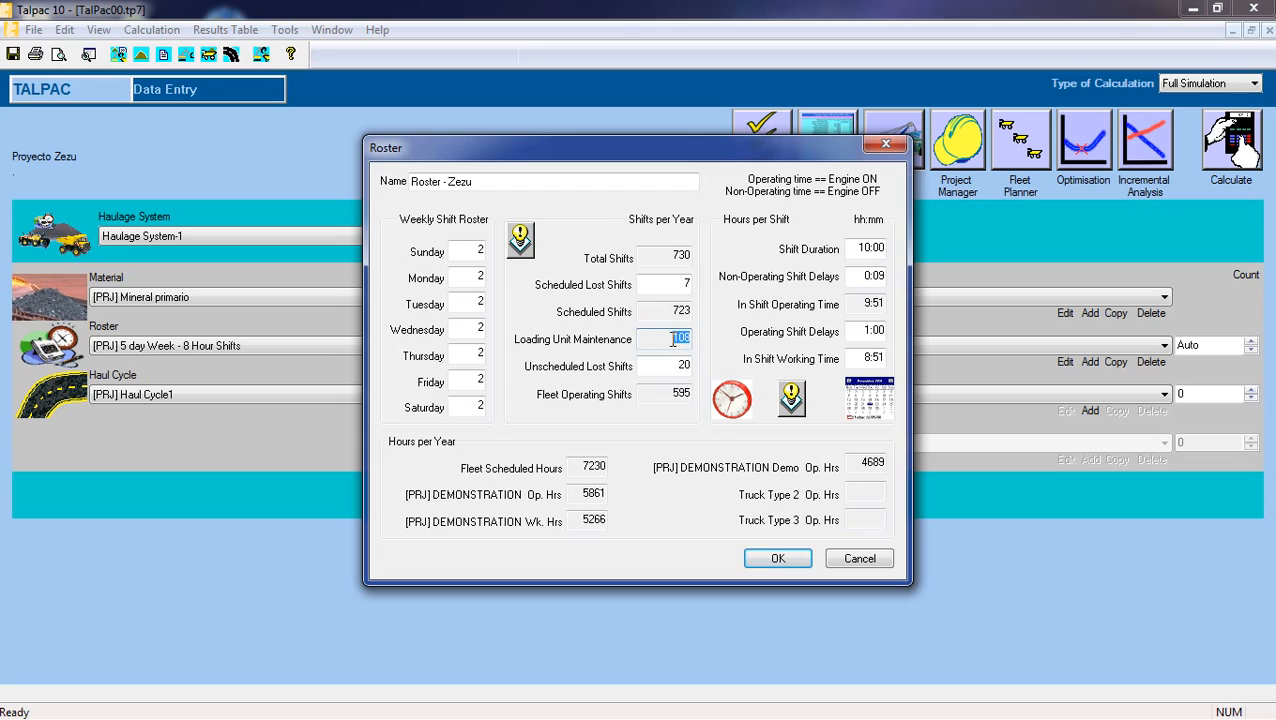
{"action": "left_click", "coordinate": [672, 339]}
{"action": "left_click_drag", "start_coordinate": [672, 338], "coordinate": [693, 339]}
{"action": "left_click", "coordinate": [670, 342]}
{"action": "left_click_drag", "start_coordinate": [668, 256], "coordinate": [694, 257]}
{"action": "left_click", "coordinate": [662, 258]}
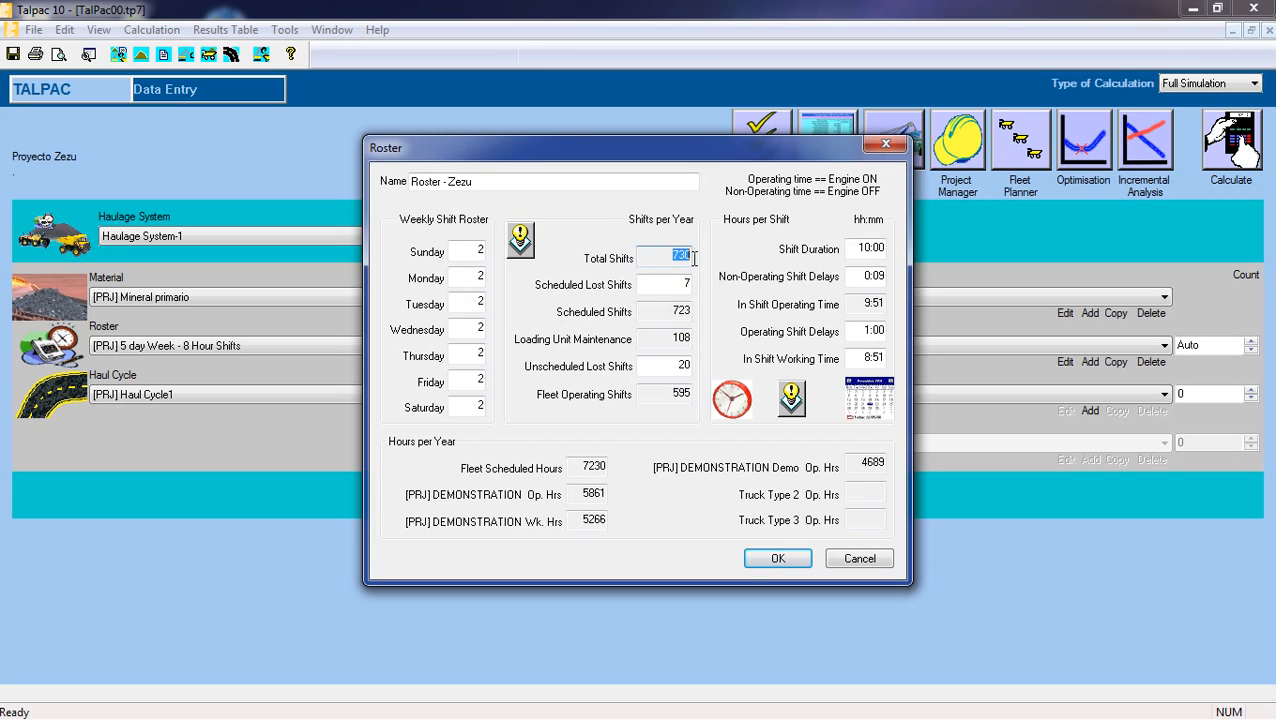
{"action": "left_click", "coordinate": [663, 342]}
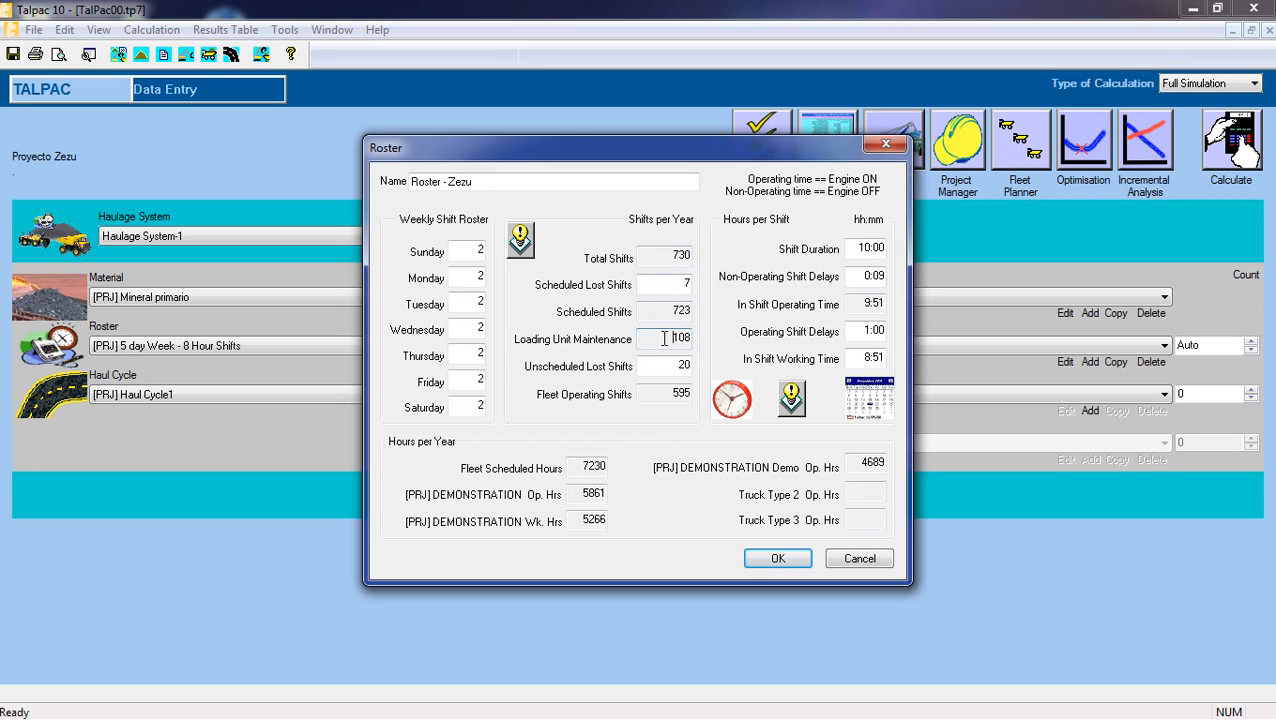
{"action": "left_click_drag", "start_coordinate": [664, 340], "coordinate": [693, 338]}
Enter 20 unscheduled lost shifts per year for the roster.
{"action": "left_click", "coordinate": [676, 366]}
{"action": "left_click_drag", "start_coordinate": [671, 366], "coordinate": [688, 365]}
{"action": "type", "text": "20"}
Examine the fleet operating shifts together with the scheduled, lost and maintenance shifts from which they are derived.
{"action": "double_click", "coordinate": [675, 396]}
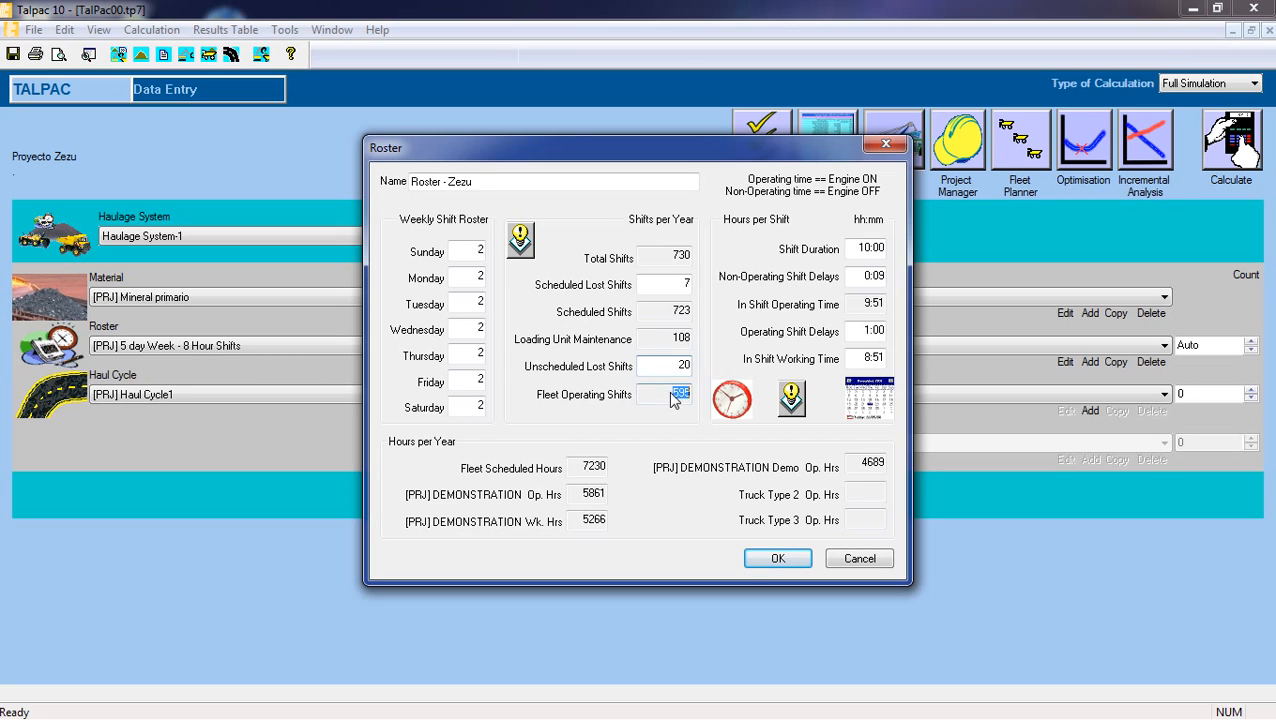
{"action": "left_click", "coordinate": [672, 394]}
{"action": "left_click_drag", "start_coordinate": [660, 394], "coordinate": [698, 396]}
{"action": "left_click", "coordinate": [668, 395]}
{"action": "left_click_drag", "start_coordinate": [669, 255], "coordinate": [691, 284]}
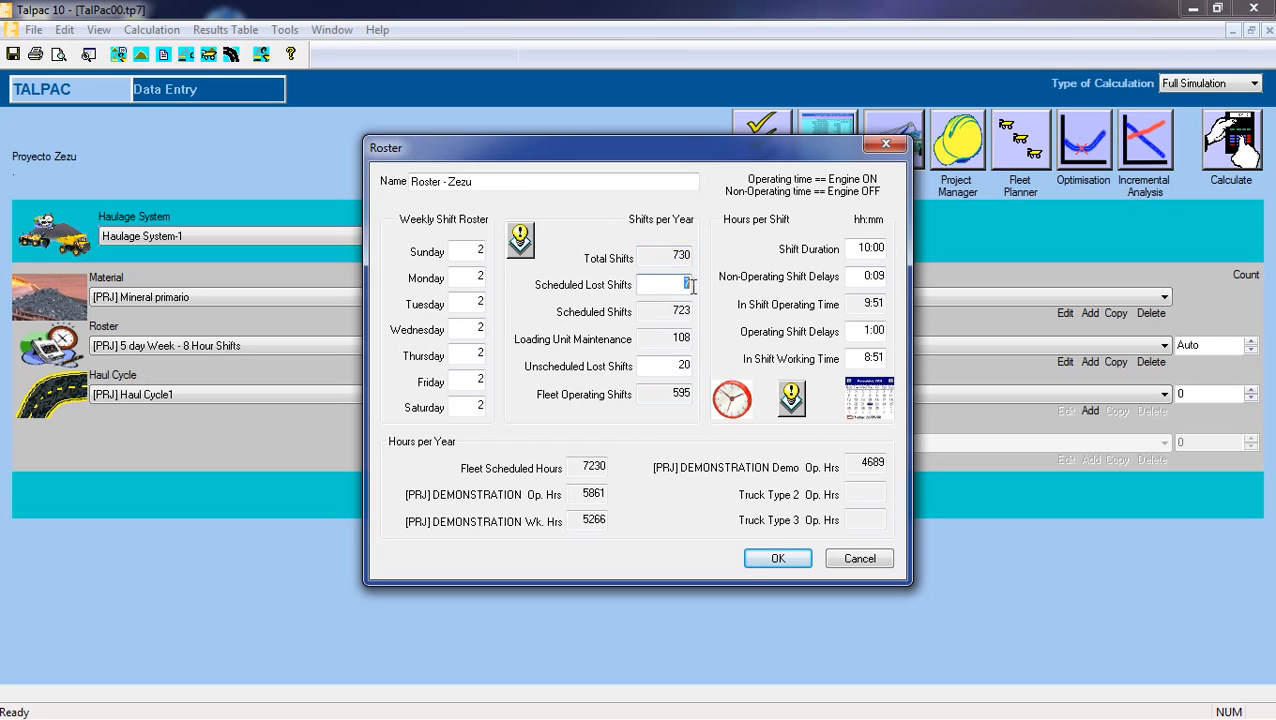
{"action": "left_click", "coordinate": [673, 310]}
{"action": "left_click_drag", "start_coordinate": [672, 338], "coordinate": [679, 337]}
{"action": "left_click", "coordinate": [678, 364]}
{"action": "left_click_drag", "start_coordinate": [677, 364], "coordinate": [692, 364]}
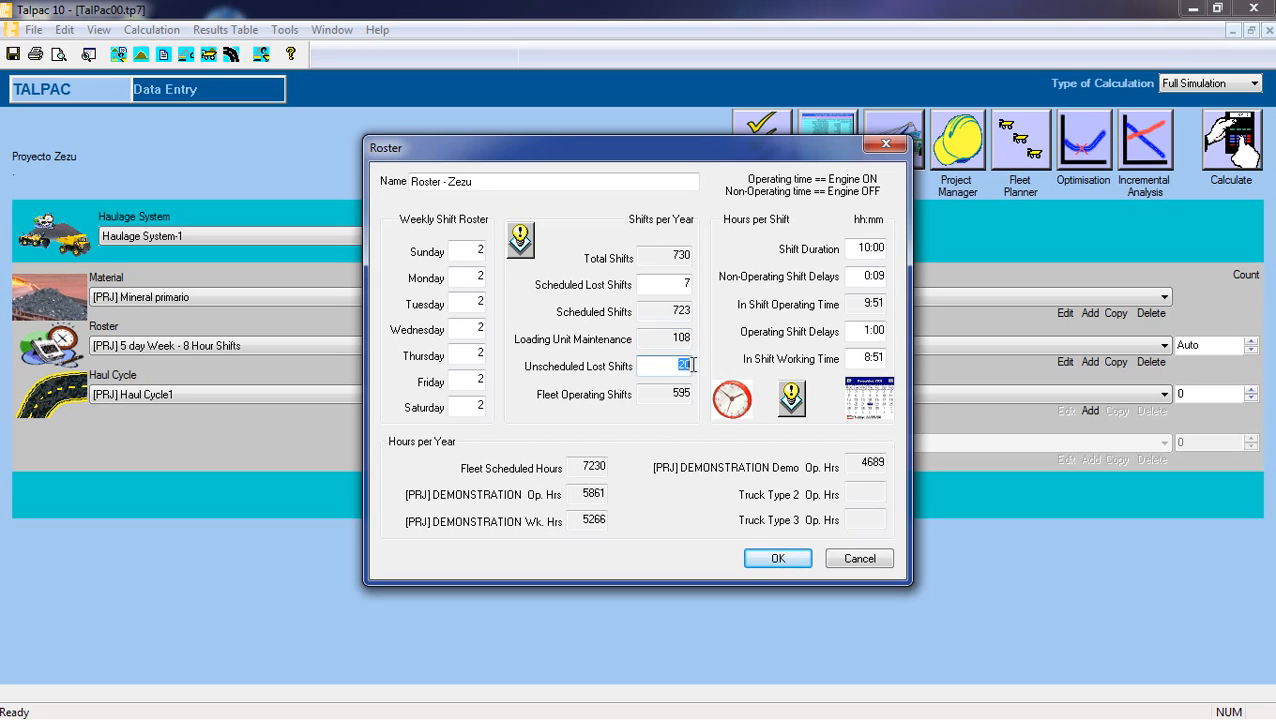
{"action": "left_click", "coordinate": [671, 361]}
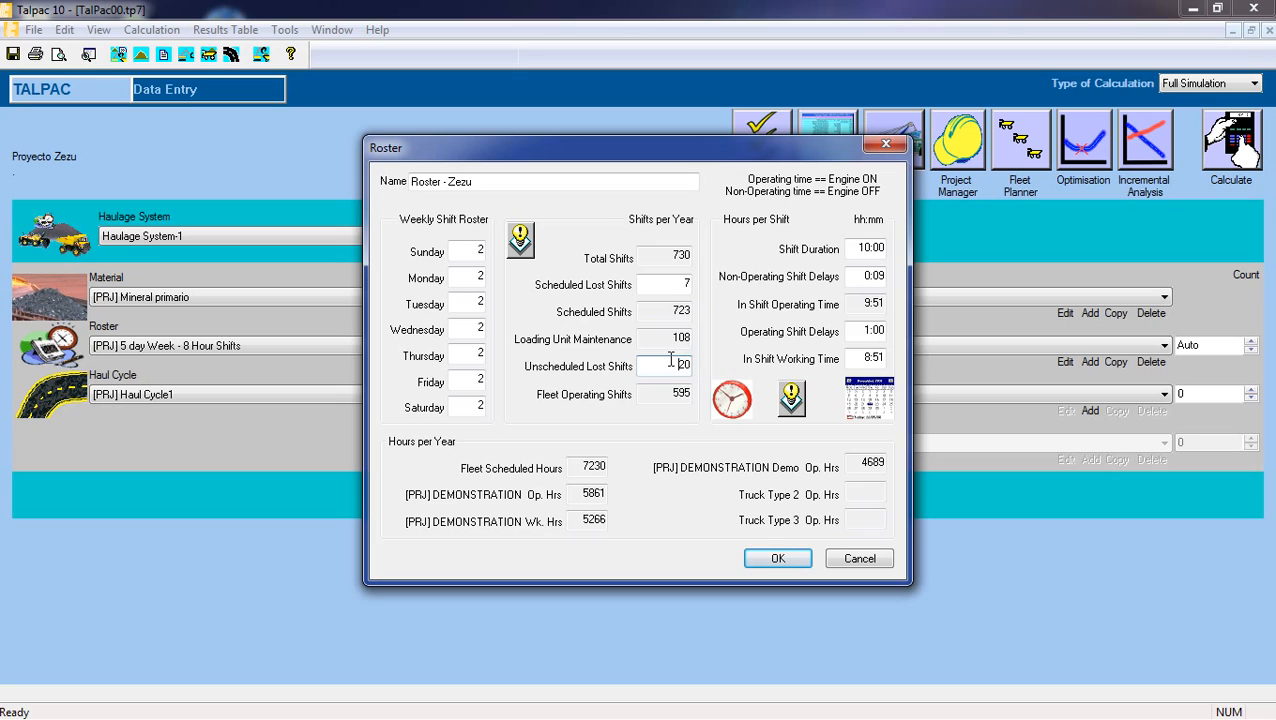
{"action": "double_click", "coordinate": [667, 311]}
{"action": "double_click", "coordinate": [664, 337]}
{"action": "double_click", "coordinate": [676, 364]}
{"action": "left_click", "coordinate": [664, 393]}
Review the roster's scheduled lost shifts, scheduled shifts, loading unit maintenance and unscheduled lost shifts per year.
{"action": "left_click", "coordinate": [683, 284]}
{"action": "double_click", "coordinate": [680, 285]}
{"action": "left_click", "coordinate": [679, 284]}
{"action": "double_click", "coordinate": [665, 309]}
{"action": "left_click", "coordinate": [668, 341]}
{"action": "left_click", "coordinate": [676, 365]}
{"action": "double_click", "coordinate": [678, 365]}
{"action": "left_click", "coordinate": [669, 366]}
{"action": "left_click_drag", "start_coordinate": [675, 366], "coordinate": [697, 369]}
{"action": "left_click", "coordinate": [669, 360]}
{"action": "left_click_drag", "start_coordinate": [671, 364], "coordinate": [690, 366]}
{"action": "left_click", "coordinate": [678, 367]}
Check the roster's loading unit maintenance shifts per year.
{"action": "double_click", "coordinate": [674, 337]}
{"action": "left_click", "coordinate": [665, 337]}
{"action": "left_click_drag", "start_coordinate": [665, 334], "coordinate": [694, 337]}
{"action": "left_click", "coordinate": [672, 337]}
Set the roster's shift duration to 12:00 and its non-operating shift delays to 0:30.
{"action": "left_click", "coordinate": [855, 249]}
{"action": "key", "text": "BackSpace"}
{"action": "type", "text": "2"}
{"action": "left_click", "coordinate": [859, 278]}
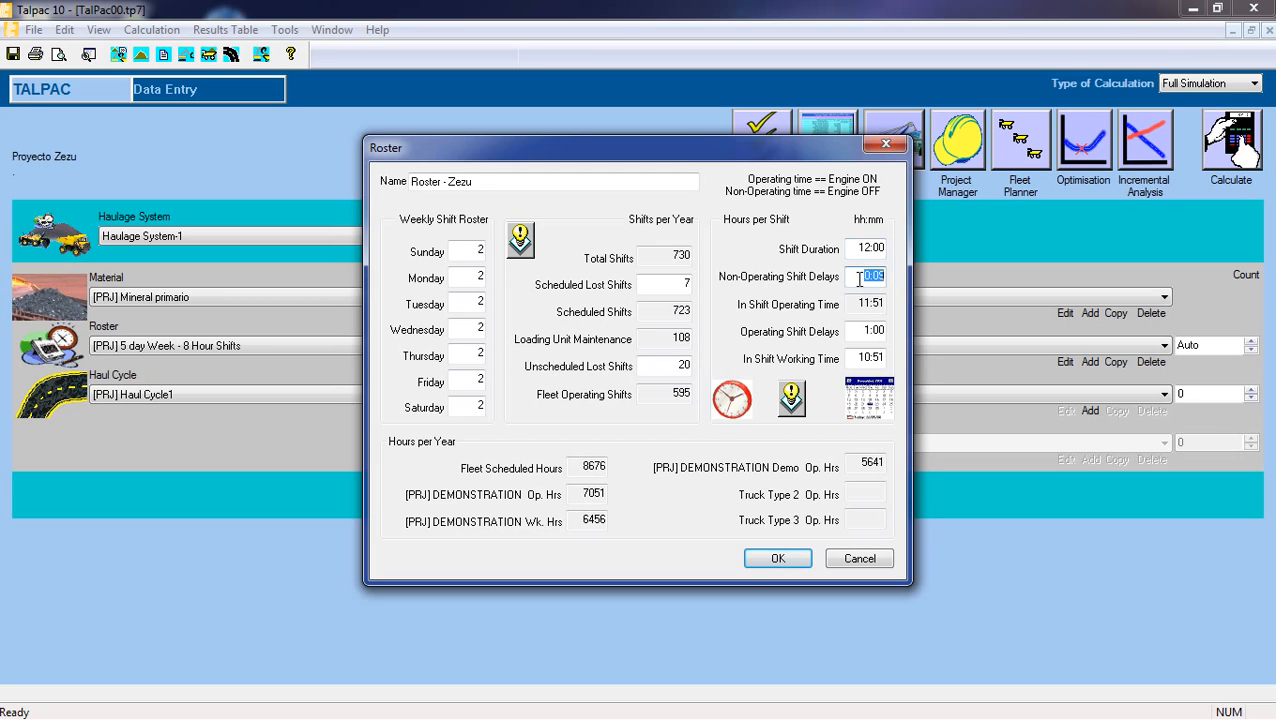
{"action": "left_click", "coordinate": [860, 279]}
{"action": "left_click_drag", "start_coordinate": [858, 281], "coordinate": [888, 286]}
{"action": "type", "text": "0:30"}
{"action": "key", "text": "Tab"}
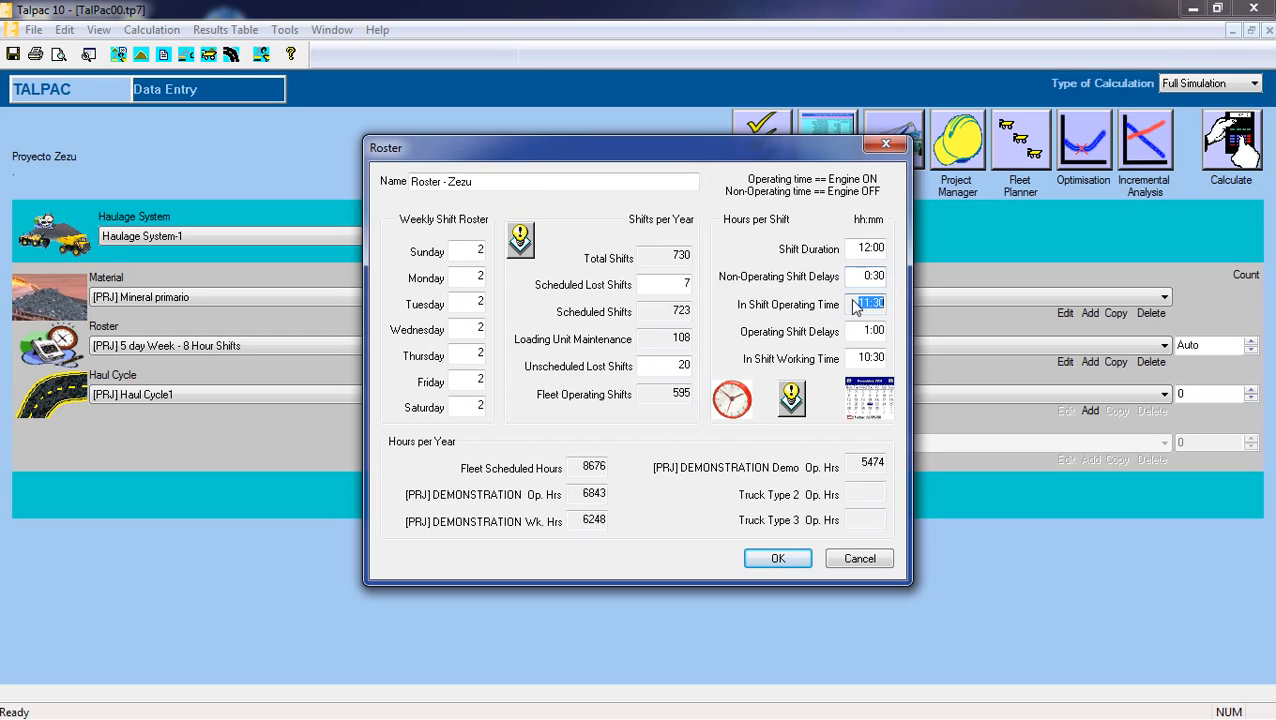
Examine how shift duration and the non-operating and operating delays determine the in-shift operating and working times.
{"action": "left_click", "coordinate": [857, 302]}
{"action": "double_click", "coordinate": [866, 249]}
{"action": "double_click", "coordinate": [865, 282]}
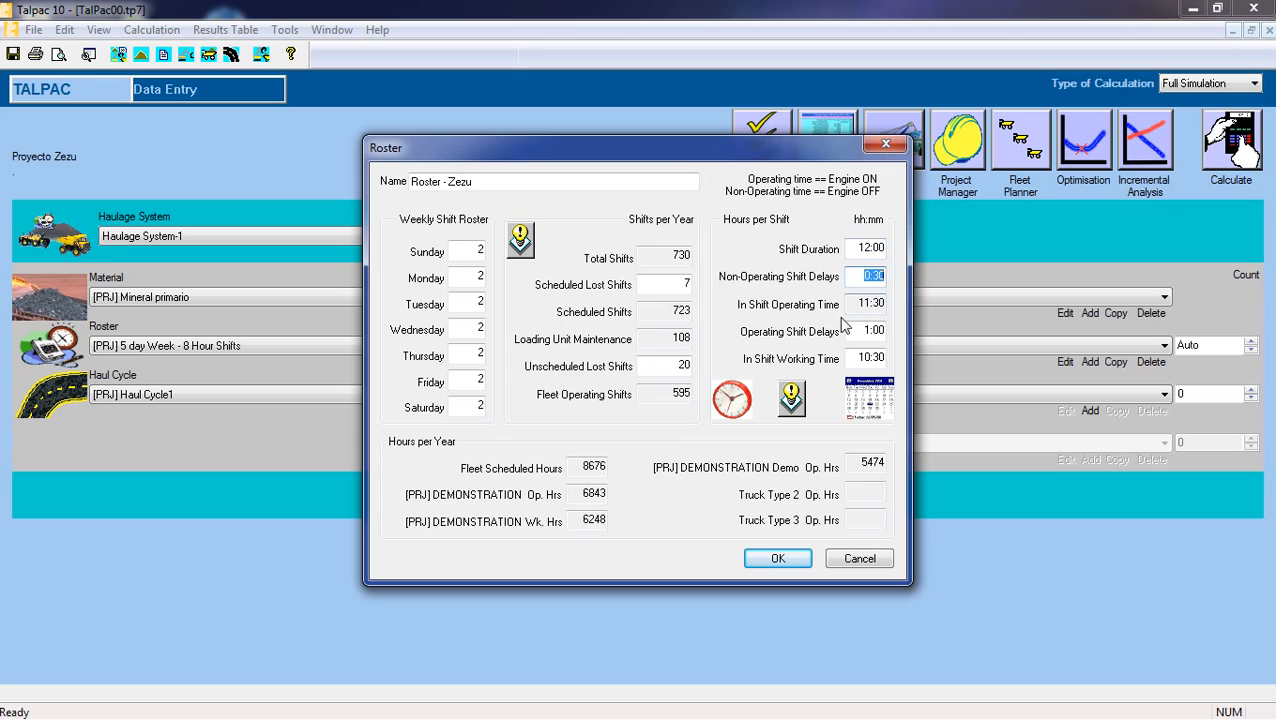
{"action": "left_click", "coordinate": [857, 304]}
{"action": "double_click", "coordinate": [866, 302]}
{"action": "left_click", "coordinate": [867, 336]}
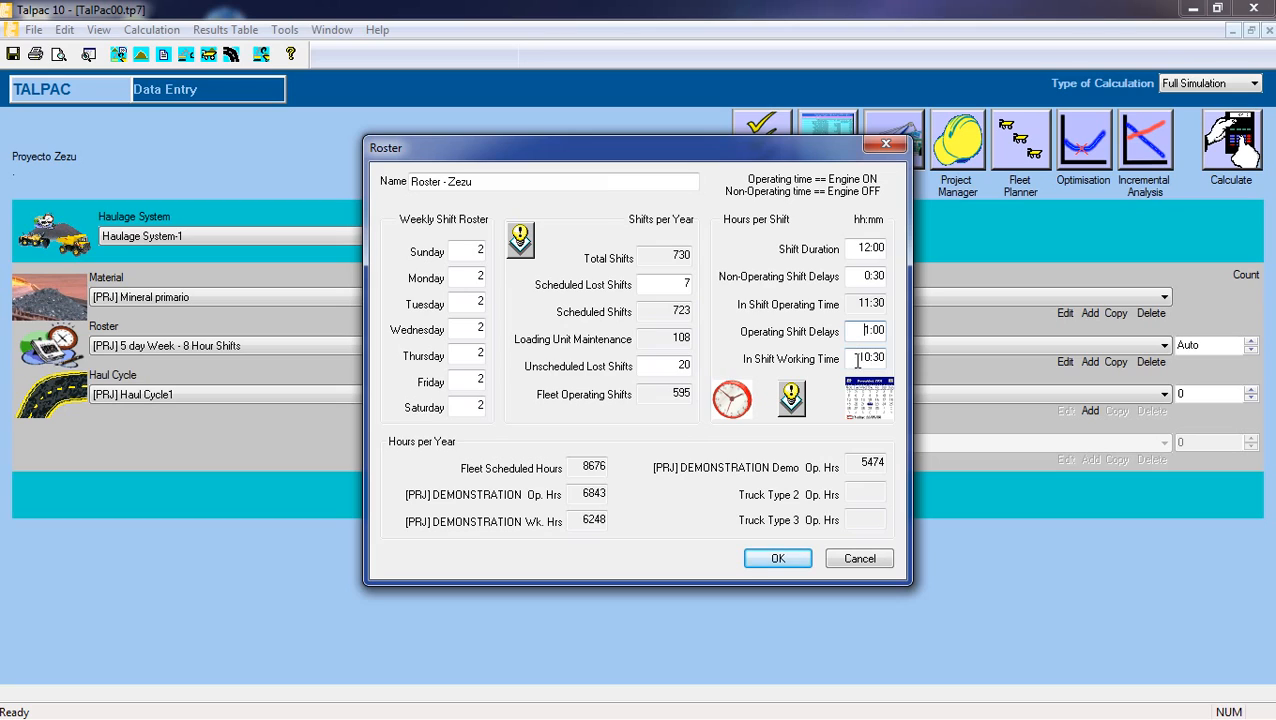
{"action": "double_click", "coordinate": [857, 361]}
{"action": "double_click", "coordinate": [858, 333]}
{"action": "left_click", "coordinate": [854, 361]}
{"action": "left_click_drag", "start_coordinate": [855, 358], "coordinate": [883, 358]}
{"action": "left_click", "coordinate": [857, 358]}
Examine the roster's fleet scheduled hours and the loading unit's operating and working hours per year.
{"action": "double_click", "coordinate": [592, 466]}
{"action": "left_click", "coordinate": [586, 467]}
{"action": "left_click_drag", "start_coordinate": [578, 467], "coordinate": [612, 467]}
{"action": "left_click", "coordinate": [581, 468]}
{"action": "left_click", "coordinate": [577, 467]}
{"action": "left_click_drag", "start_coordinate": [578, 468], "coordinate": [610, 467]}
{"action": "left_click", "coordinate": [577, 467]}
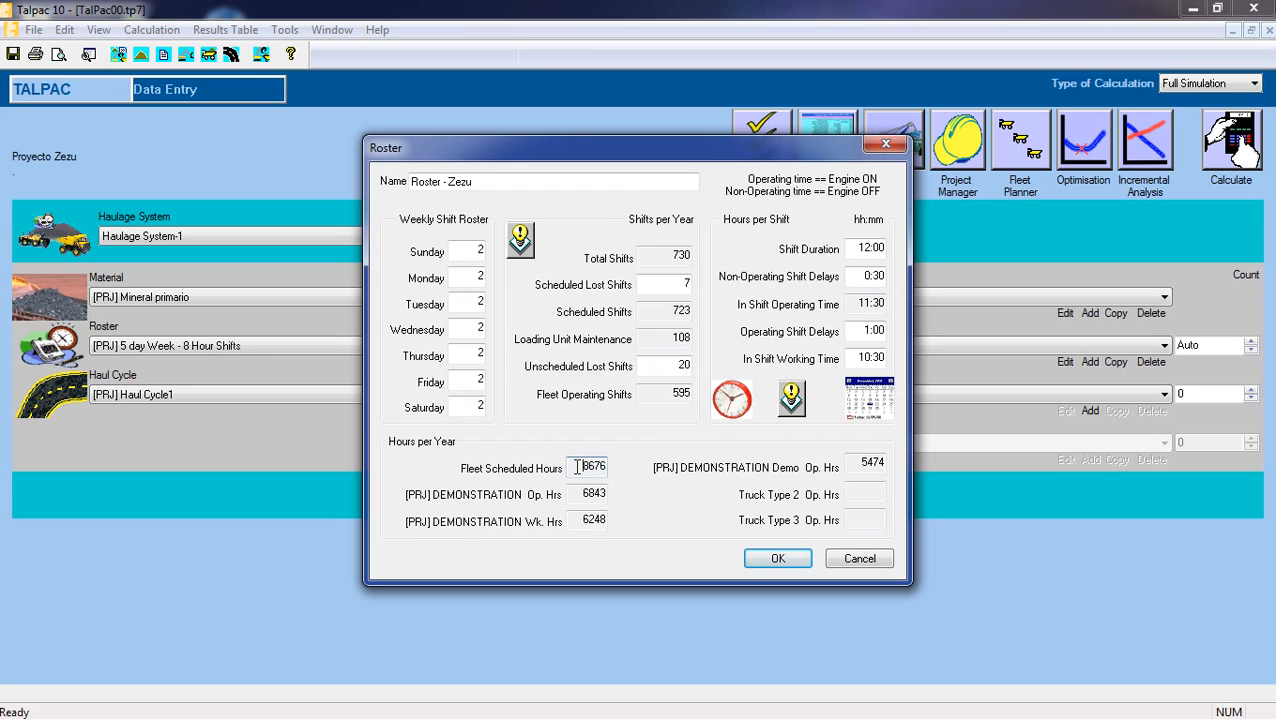
{"action": "left_click", "coordinate": [582, 495]}
{"action": "left_click_drag", "start_coordinate": [579, 494], "coordinate": [610, 494]}
{"action": "left_click", "coordinate": [582, 494]}
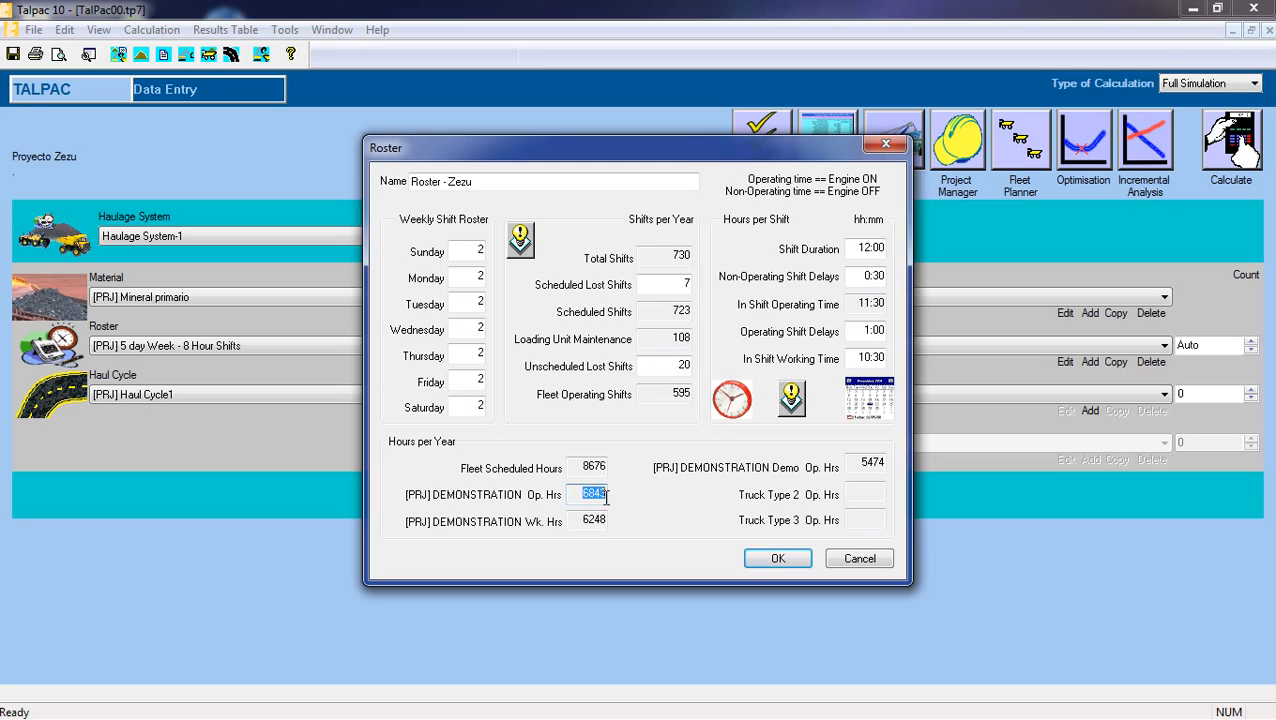
{"action": "double_click", "coordinate": [581, 494]}
{"action": "left_click", "coordinate": [580, 520]}
{"action": "left_click", "coordinate": [582, 521]}
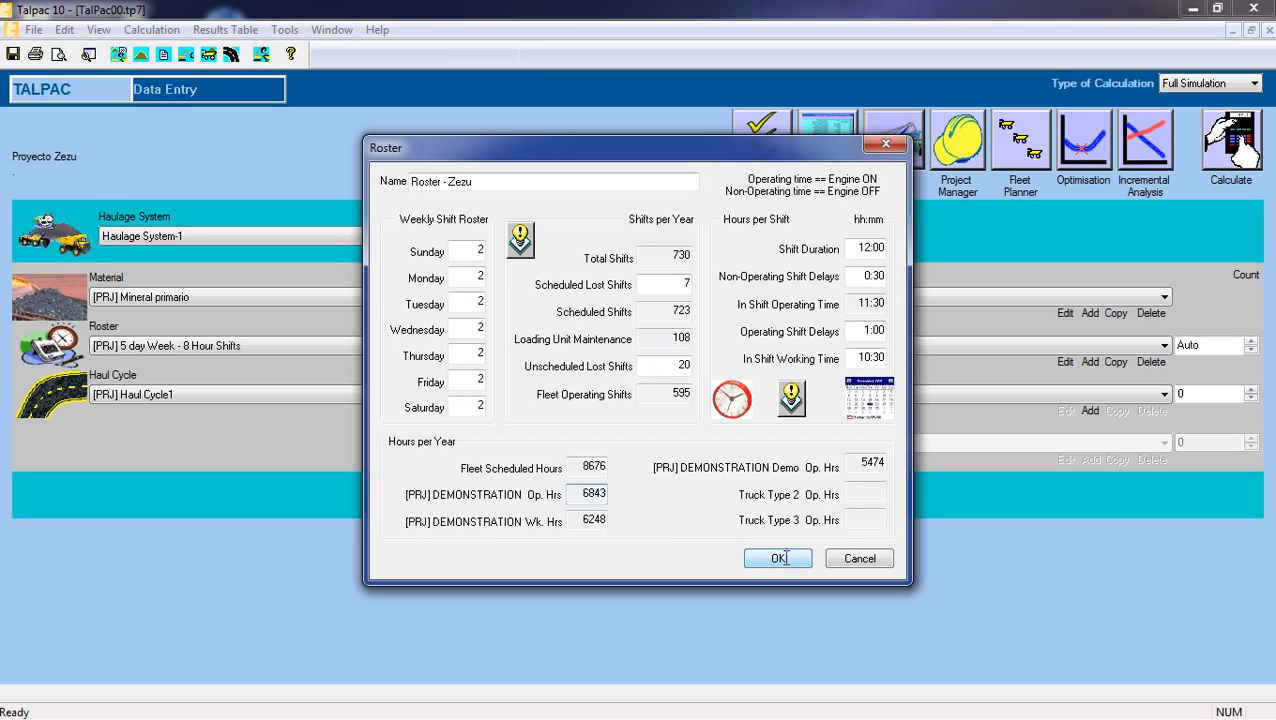
Save the Roster - Zezu settings and return to data entry.
{"action": "left_click_drag", "start_coordinate": [668, 149], "coordinate": [675, 85]}
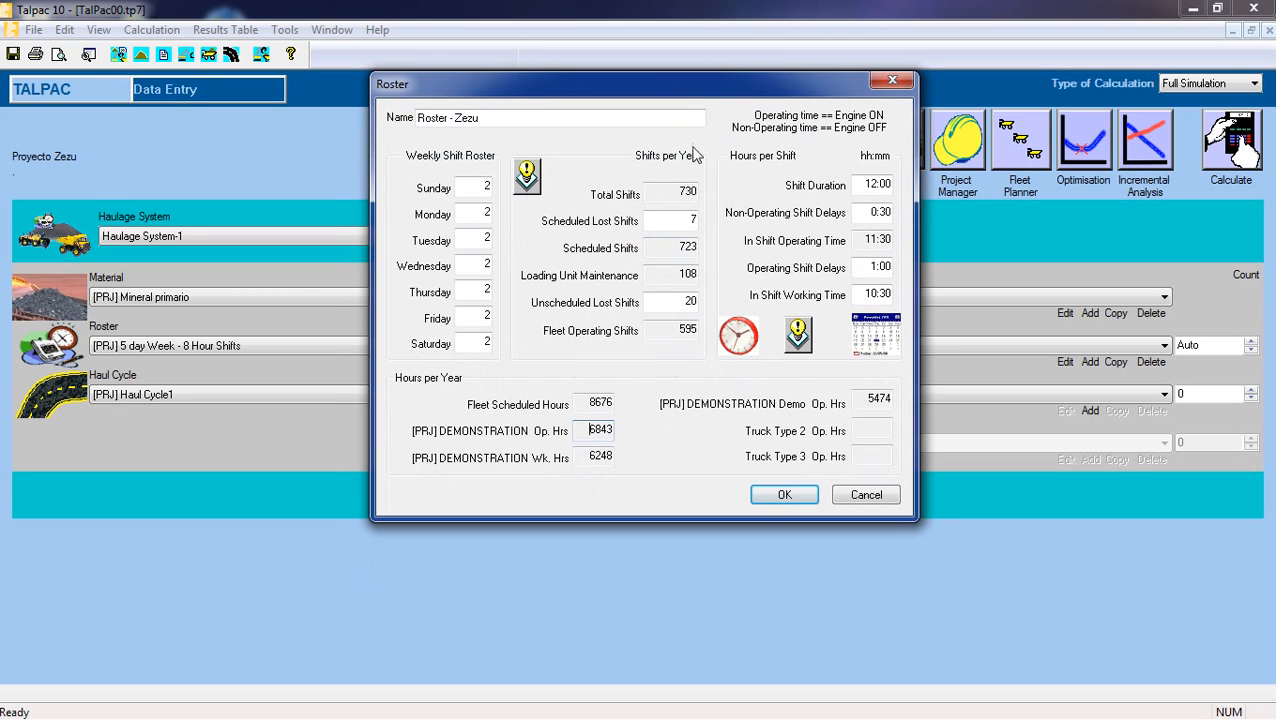
{"action": "left_click", "coordinate": [784, 497]}
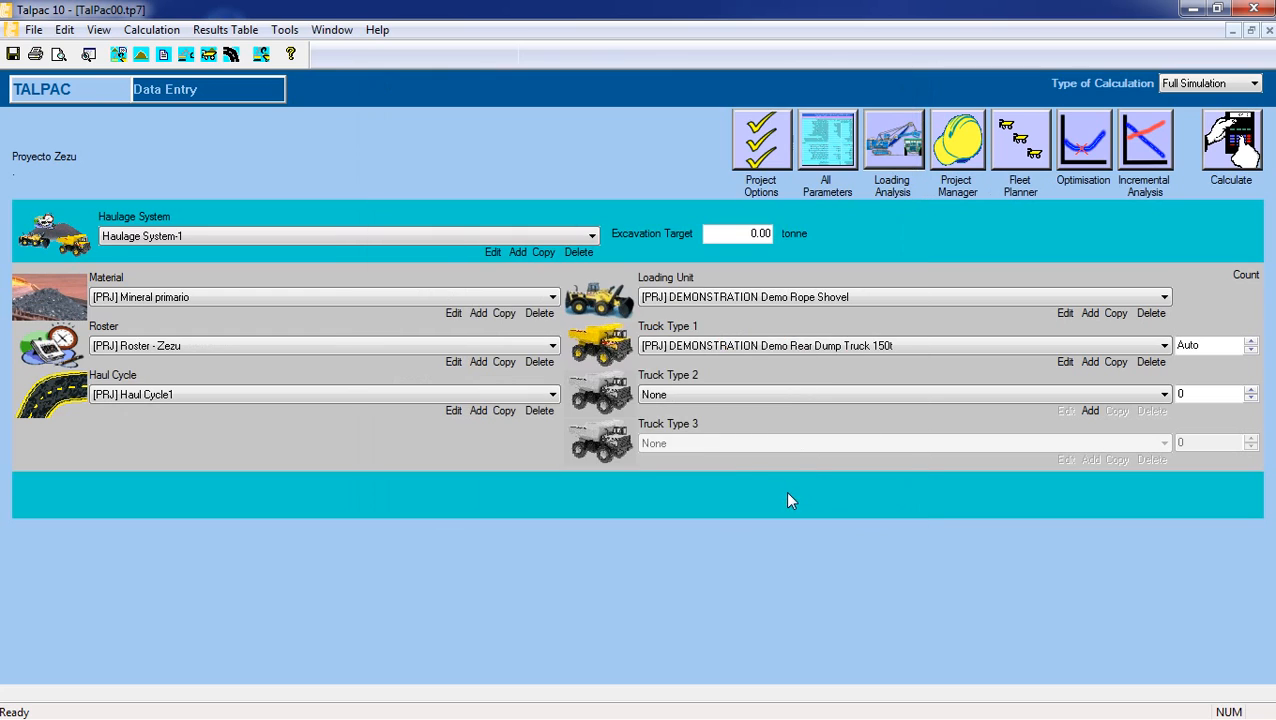
Look through the haul cycles and loading units available for the haulage system.
{"action": "mouse_move", "coordinate": [336, 402]}
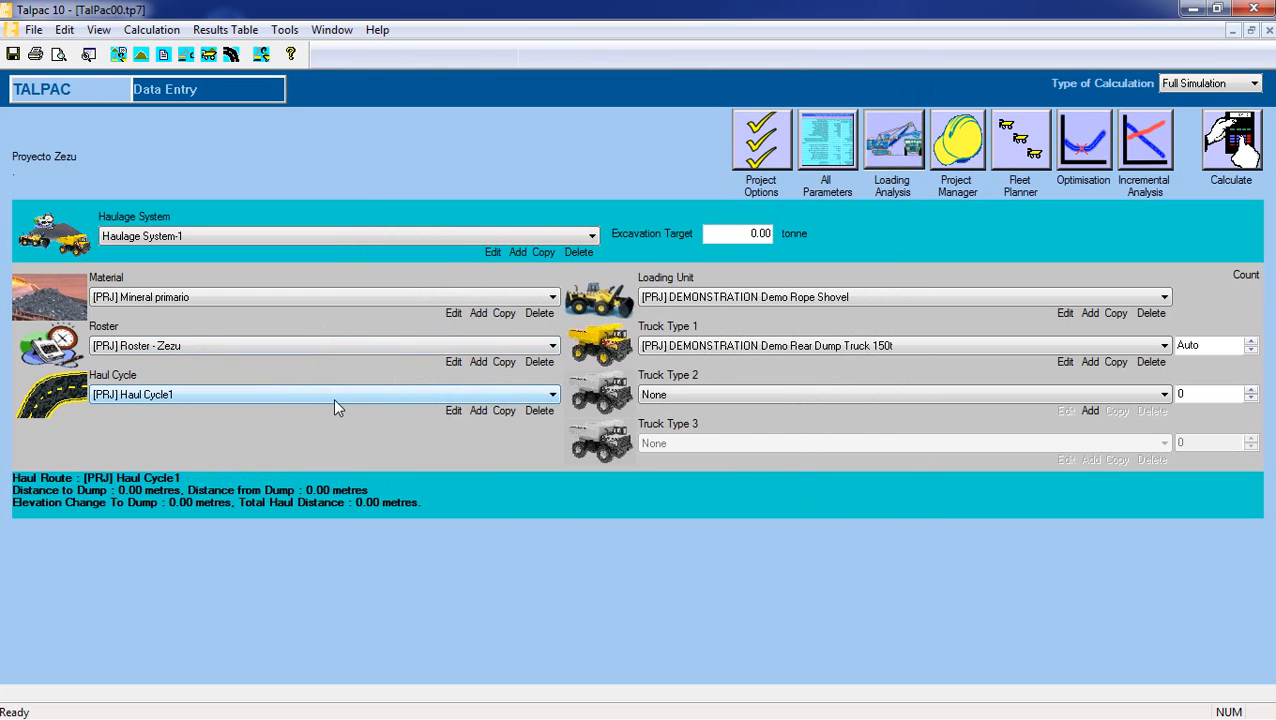
{"action": "left_click", "coordinate": [428, 395]}
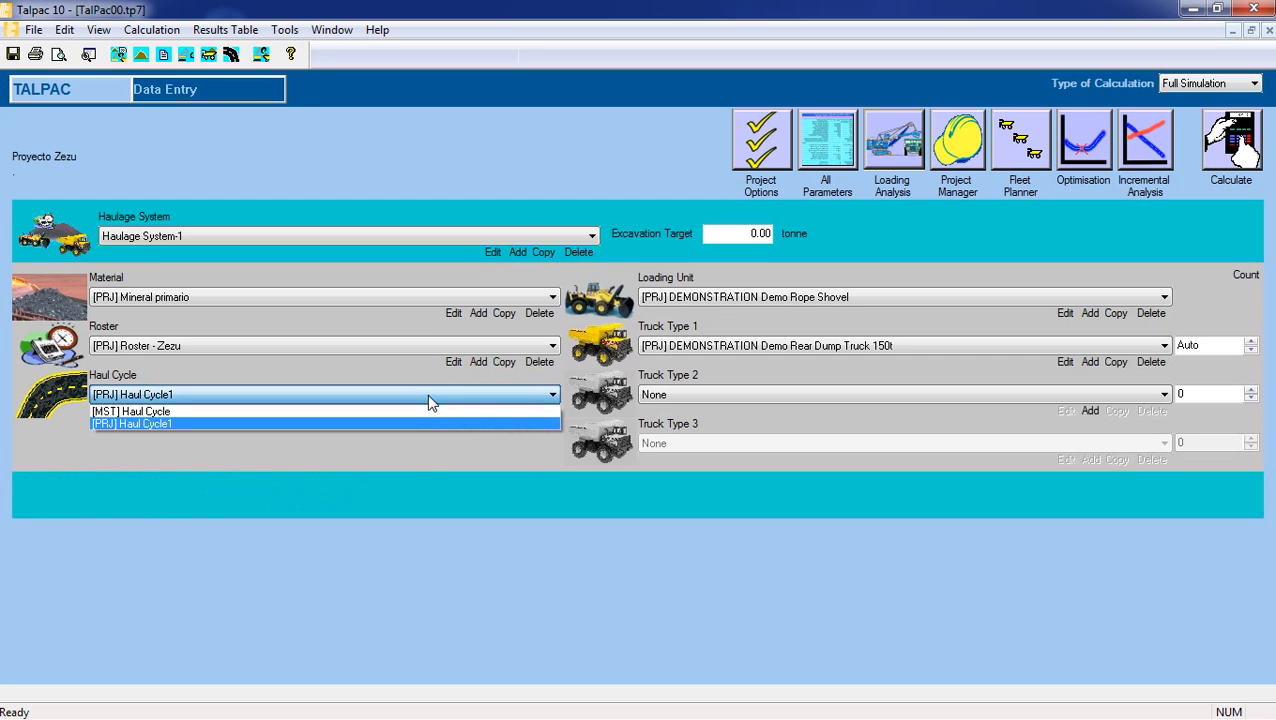
{"action": "left_click", "coordinate": [430, 401]}
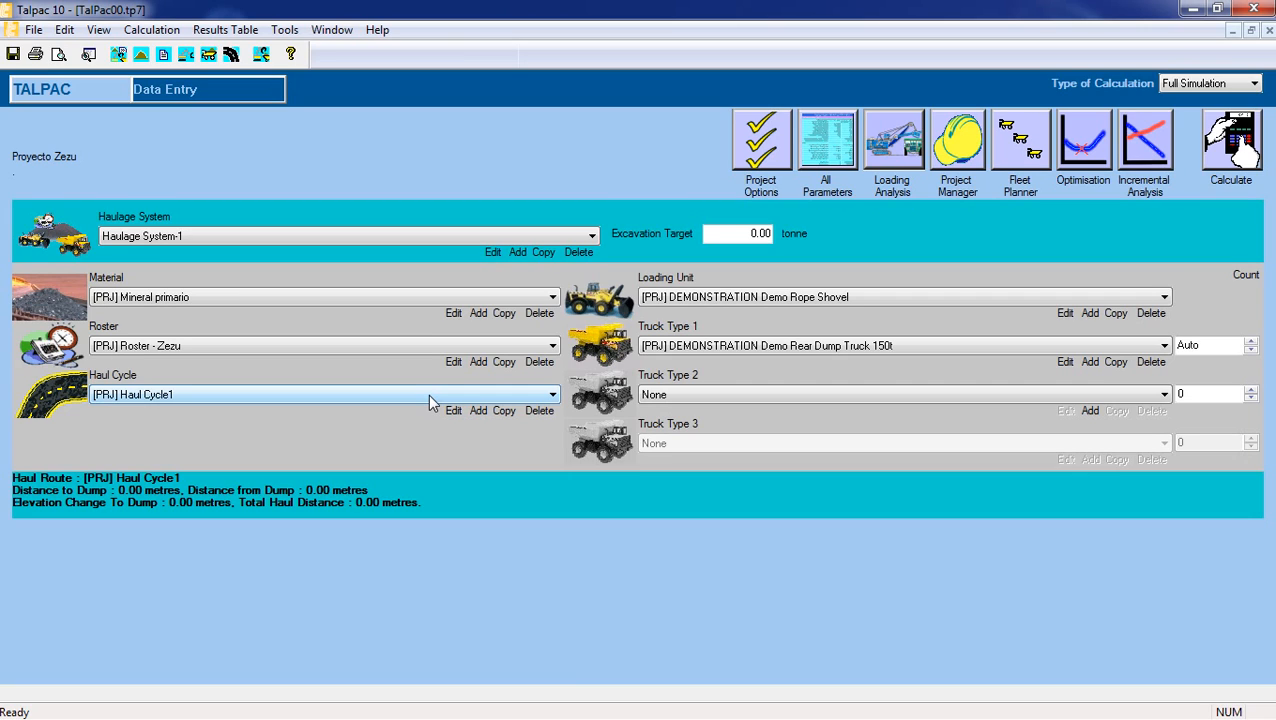
{"action": "left_click", "coordinate": [743, 299]}
{"action": "left_click", "coordinate": [743, 299]}
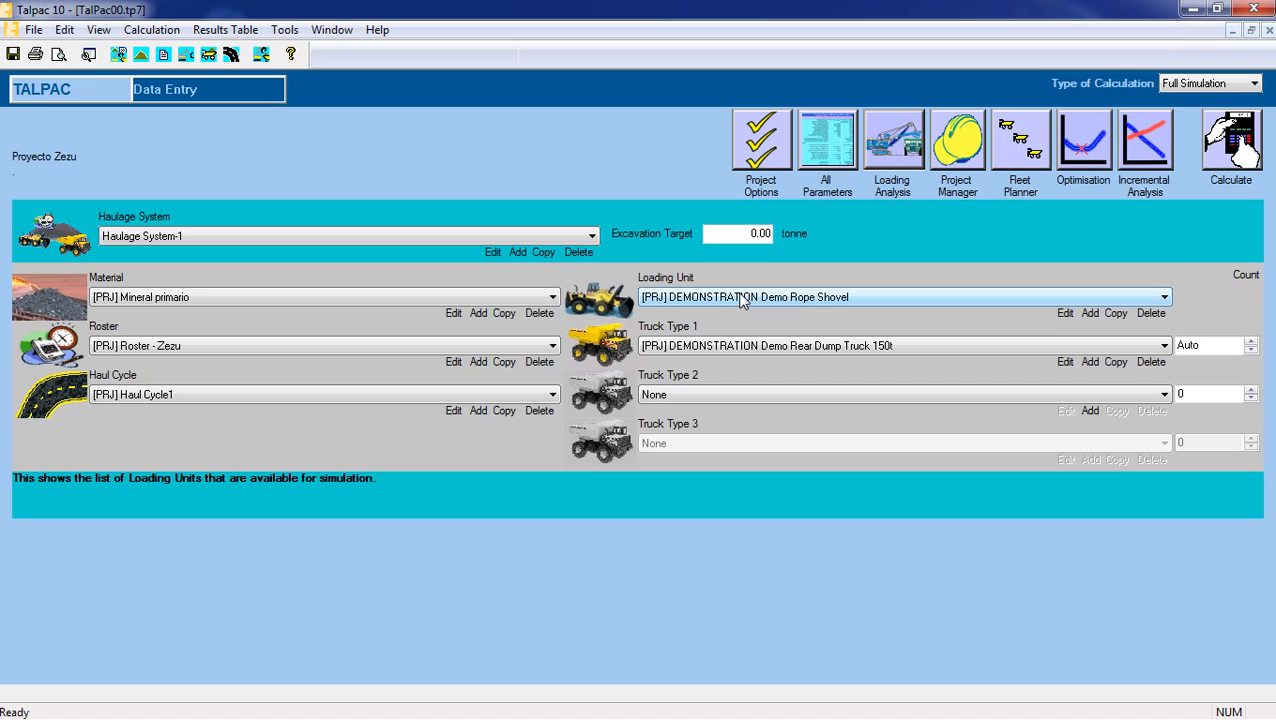
{"action": "left_click", "coordinate": [743, 299]}
{"action": "left_click", "coordinate": [743, 299]}
{"action": "left_click", "coordinate": [743, 299]}
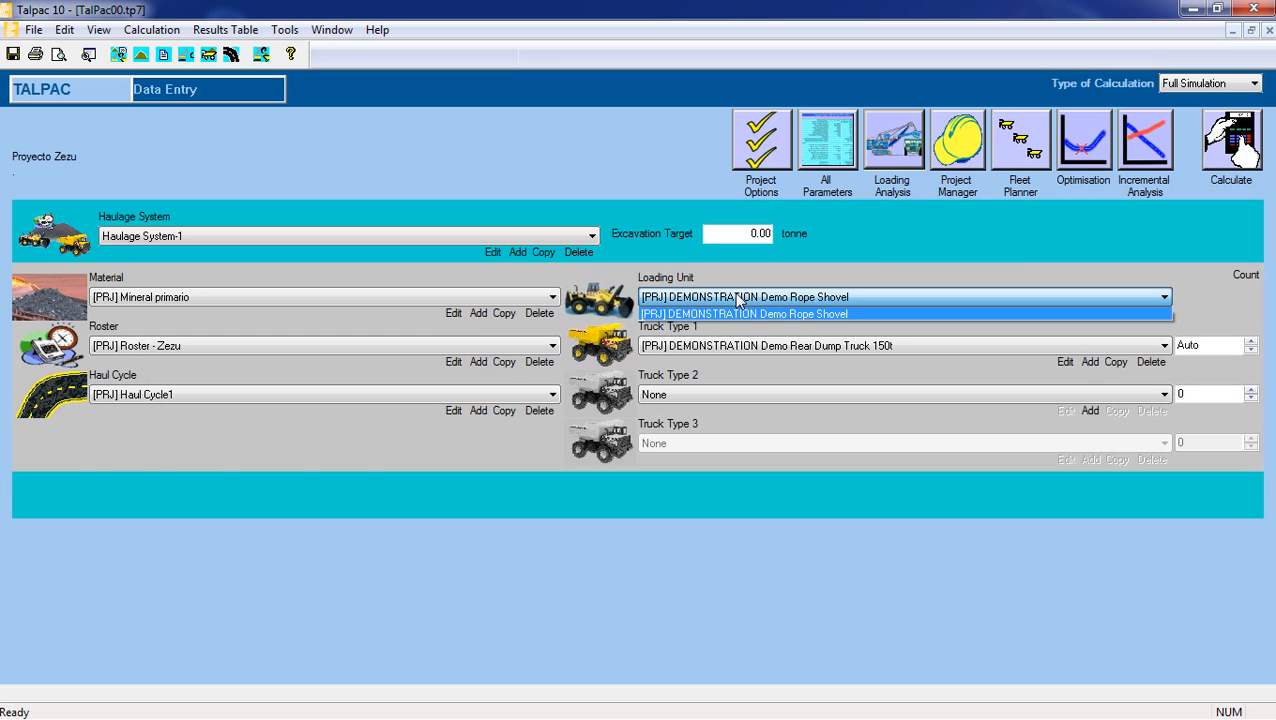
{"action": "left_click", "coordinate": [737, 298]}
{"action": "left_click", "coordinate": [737, 298]}
{"action": "left_click", "coordinate": [737, 298]}
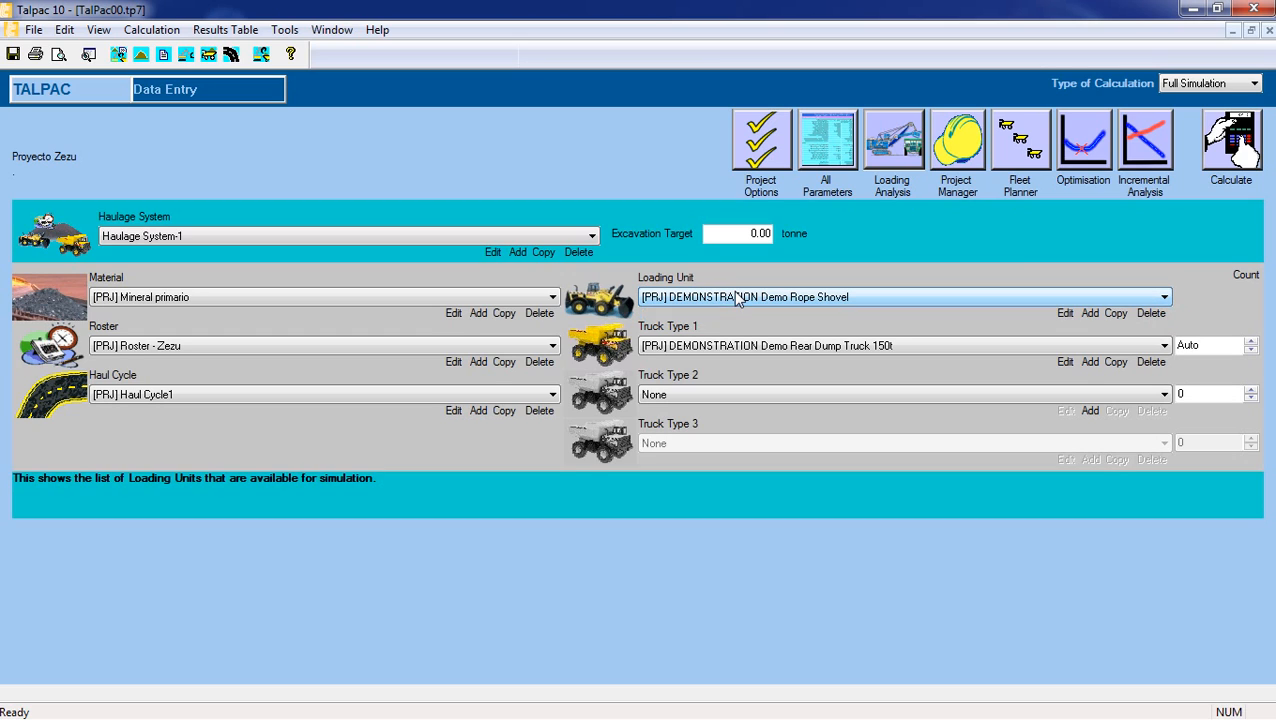
Start adding a loading unit and filter the loaders to manufacturer CATERPILLAR and class Shovel (hydraulic).
{"action": "left_click", "coordinate": [1092, 314]}
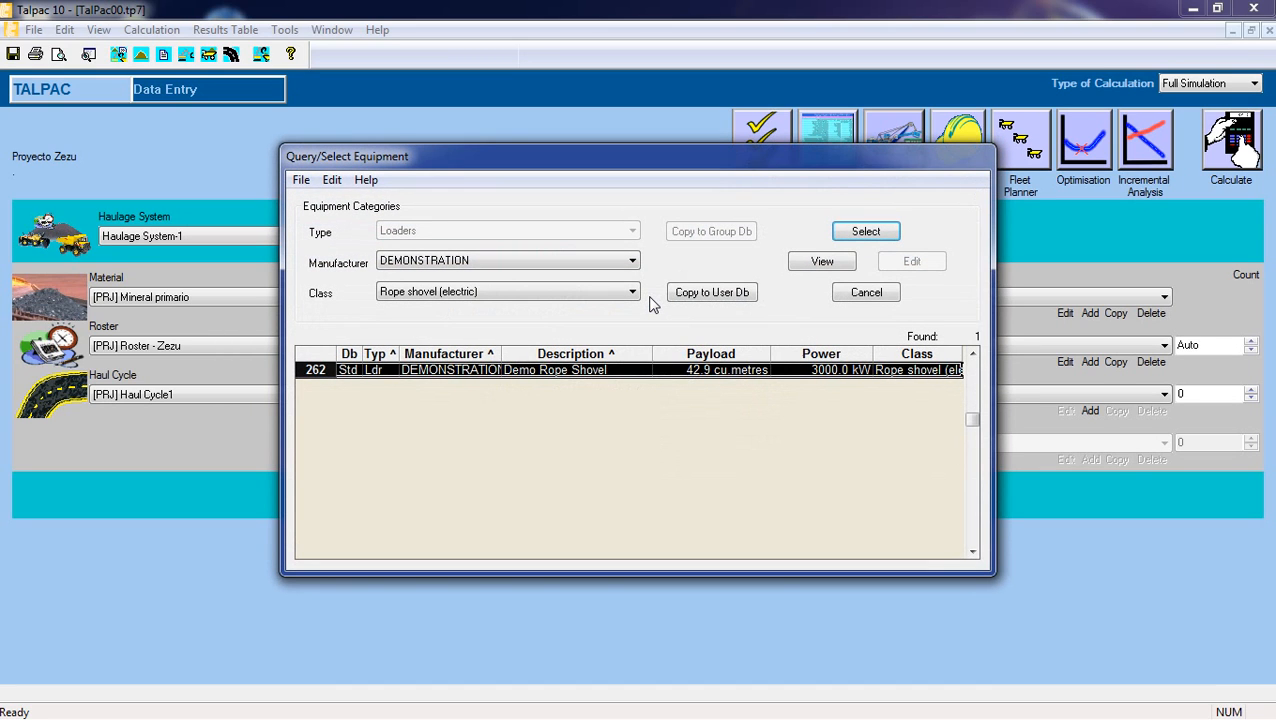
{"action": "left_click_drag", "start_coordinate": [709, 150], "coordinate": [732, 128]}
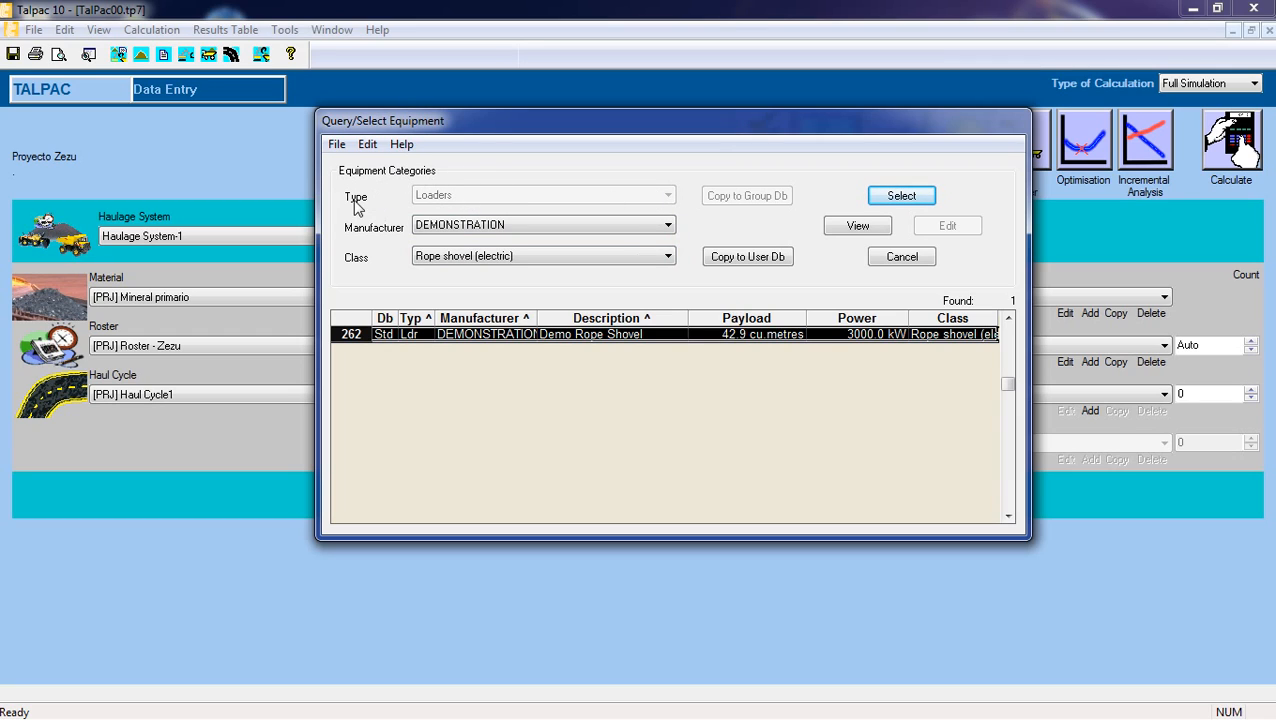
{"action": "left_click", "coordinate": [655, 230]}
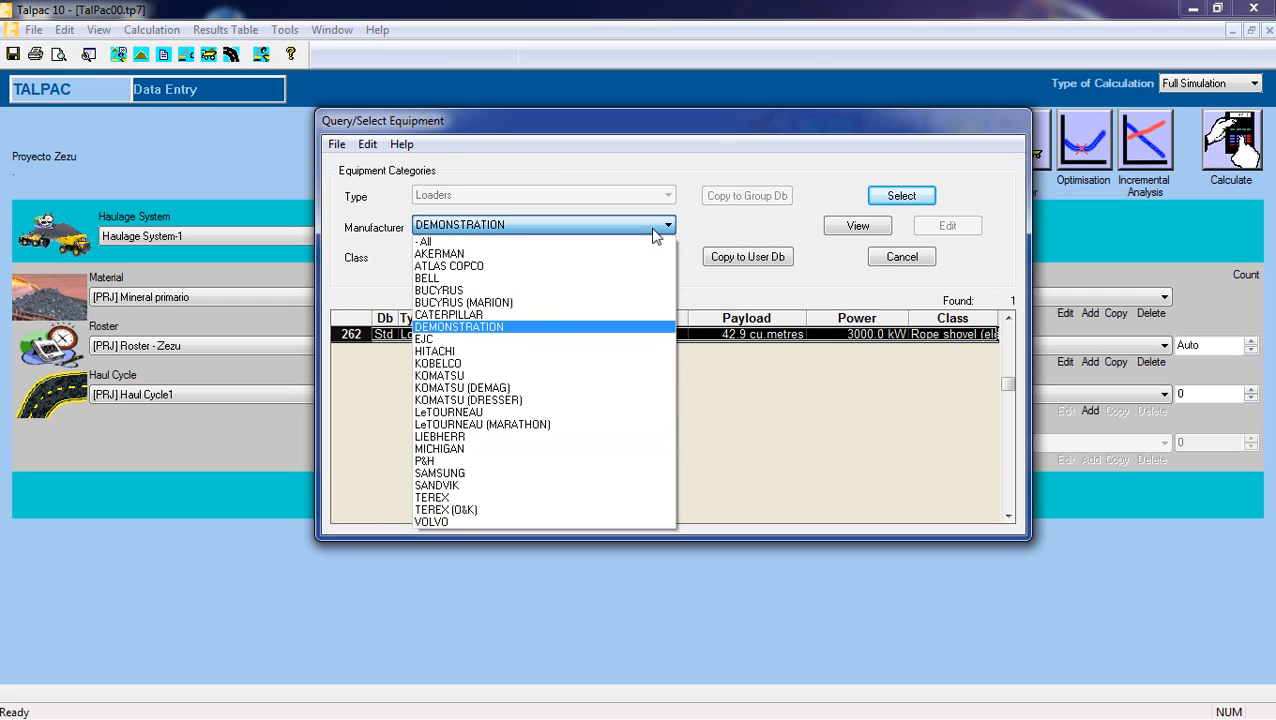
{"action": "left_click", "coordinate": [528, 314]}
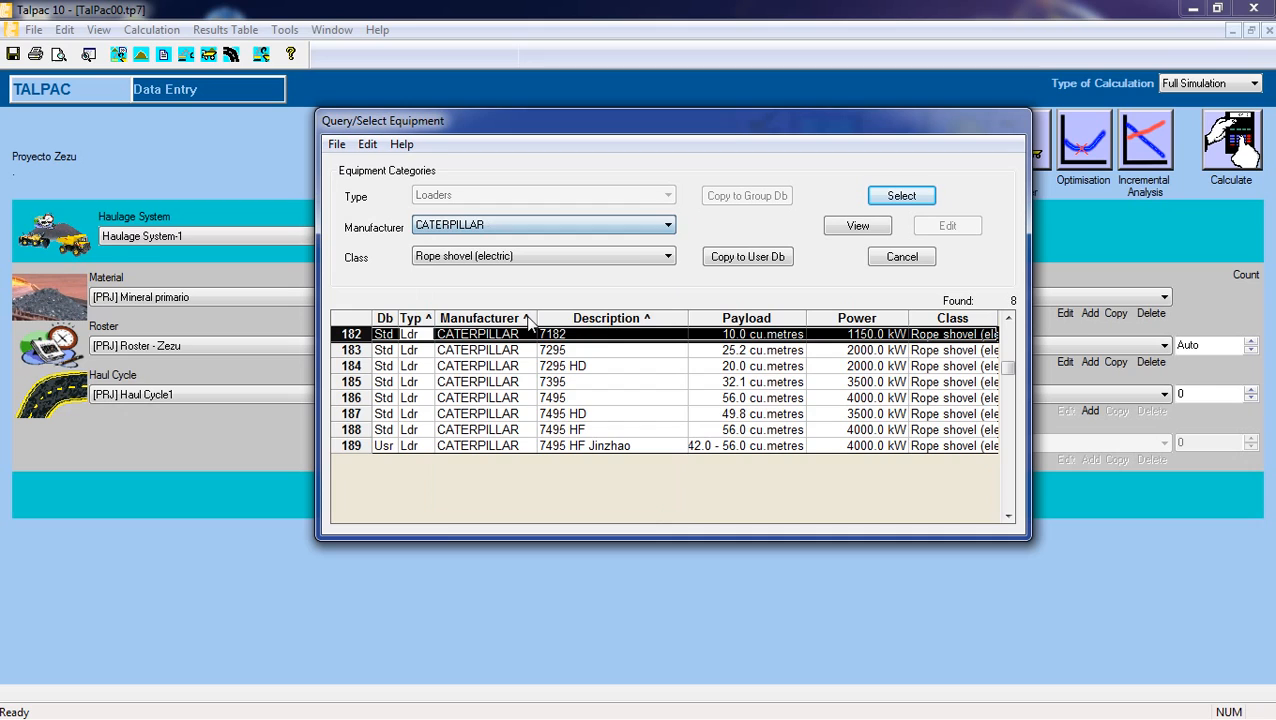
{"action": "left_click", "coordinate": [636, 259]}
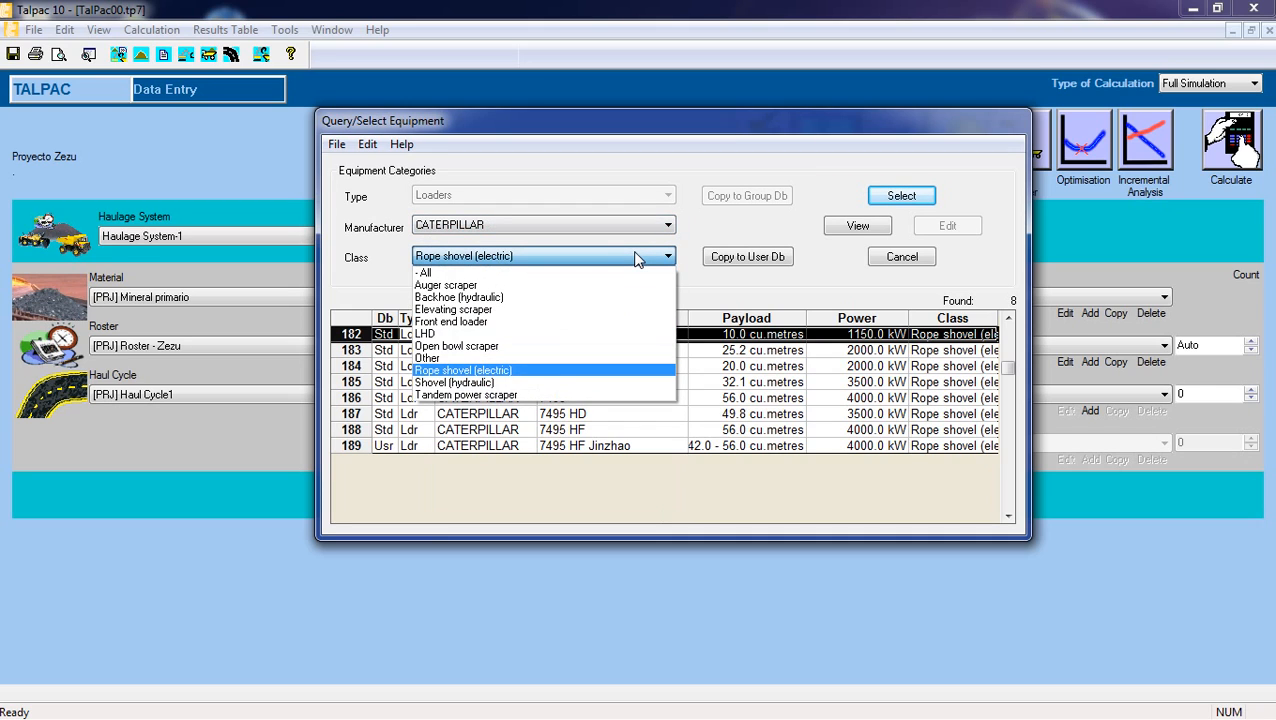
{"action": "left_click", "coordinate": [514, 381]}
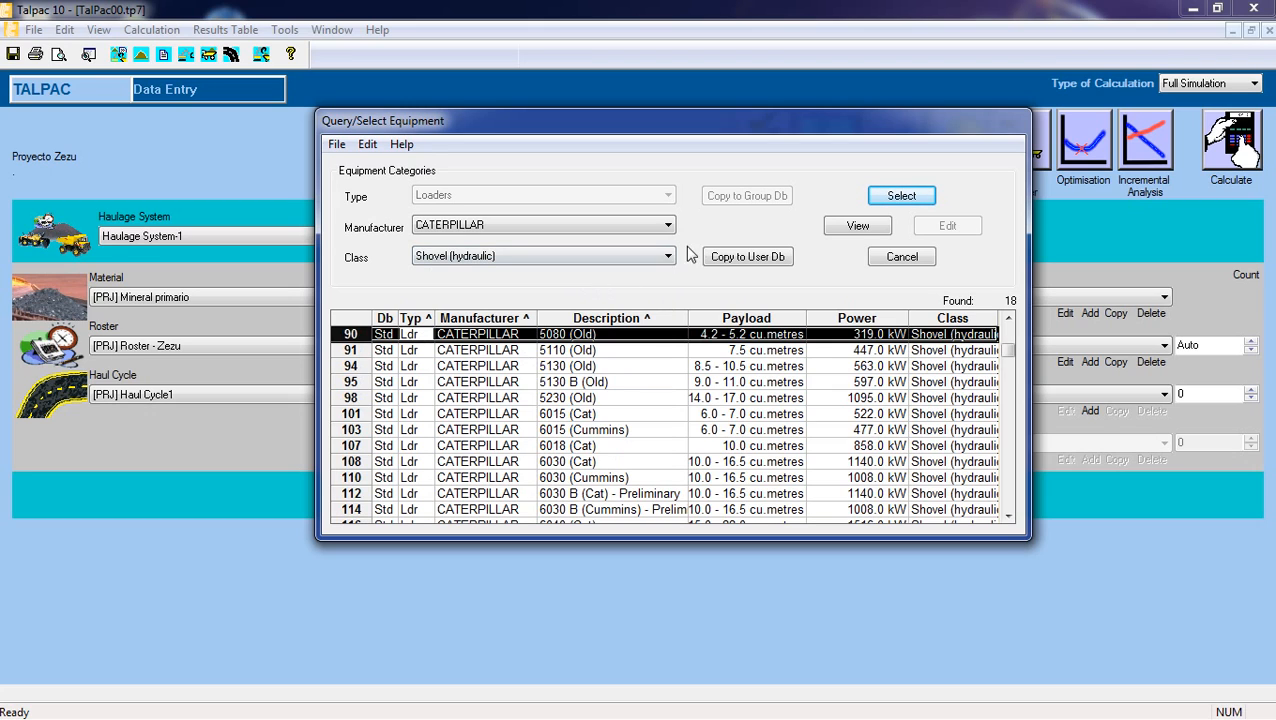
Copy the CATERPILLAR 6040 (Cummins) hydraulic shovel to the user database.
{"action": "left_click", "coordinate": [616, 384]}
{"action": "scroll", "coordinate": [612, 393], "scroll_direction": "down", "scroll_amount": 1}
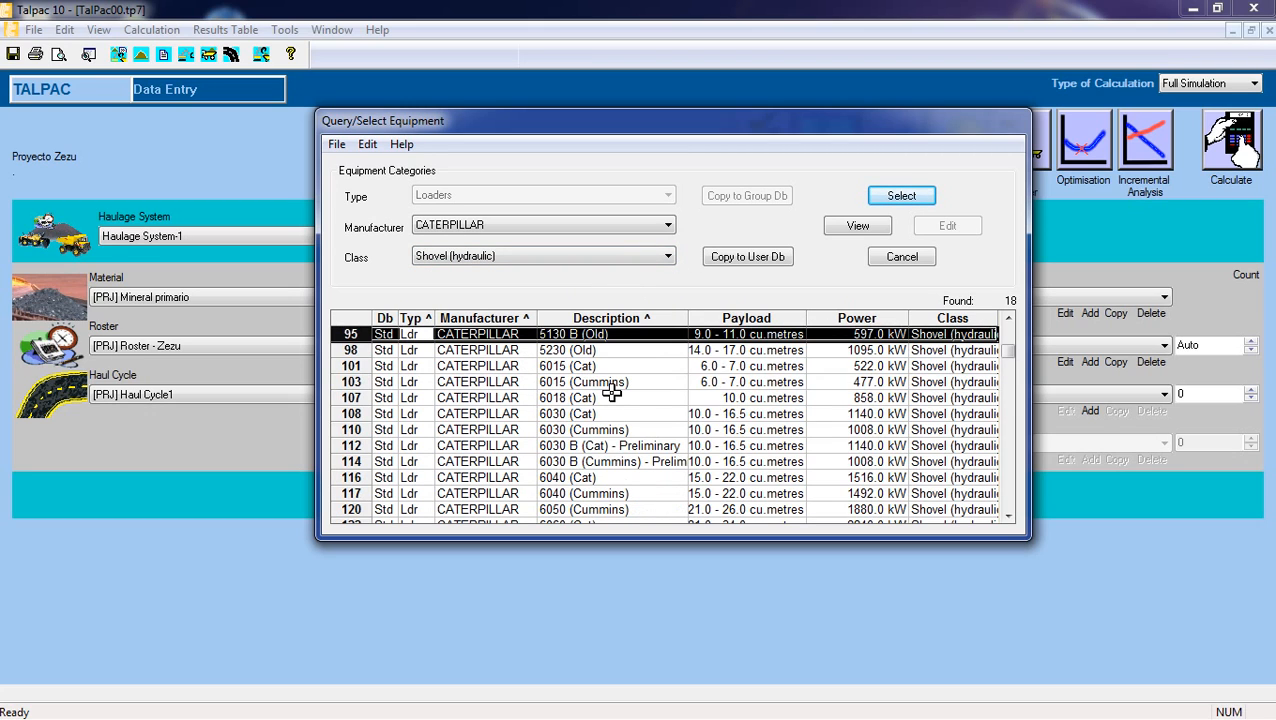
{"action": "scroll", "coordinate": [612, 393], "scroll_direction": "down", "scroll_amount": 1}
{"action": "left_click", "coordinate": [612, 393]}
{"action": "scroll", "coordinate": [612, 393], "scroll_direction": "down", "scroll_amount": 2}
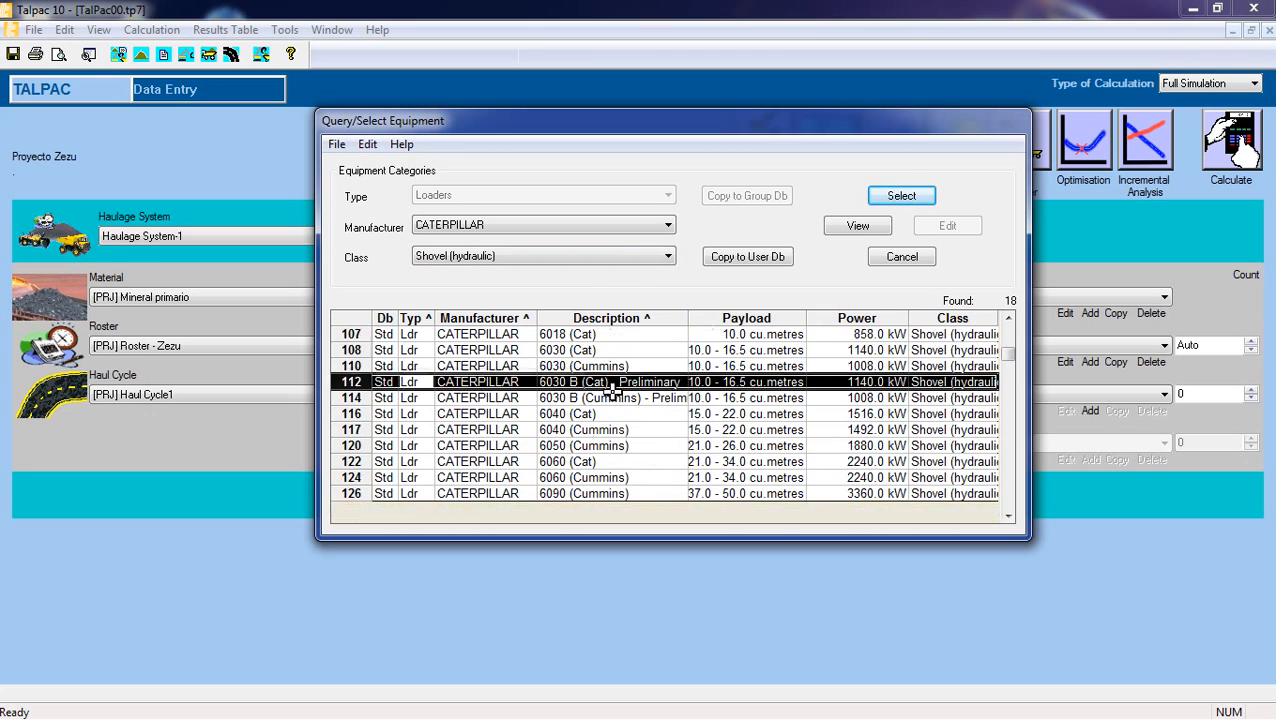
{"action": "left_click", "coordinate": [585, 366]}
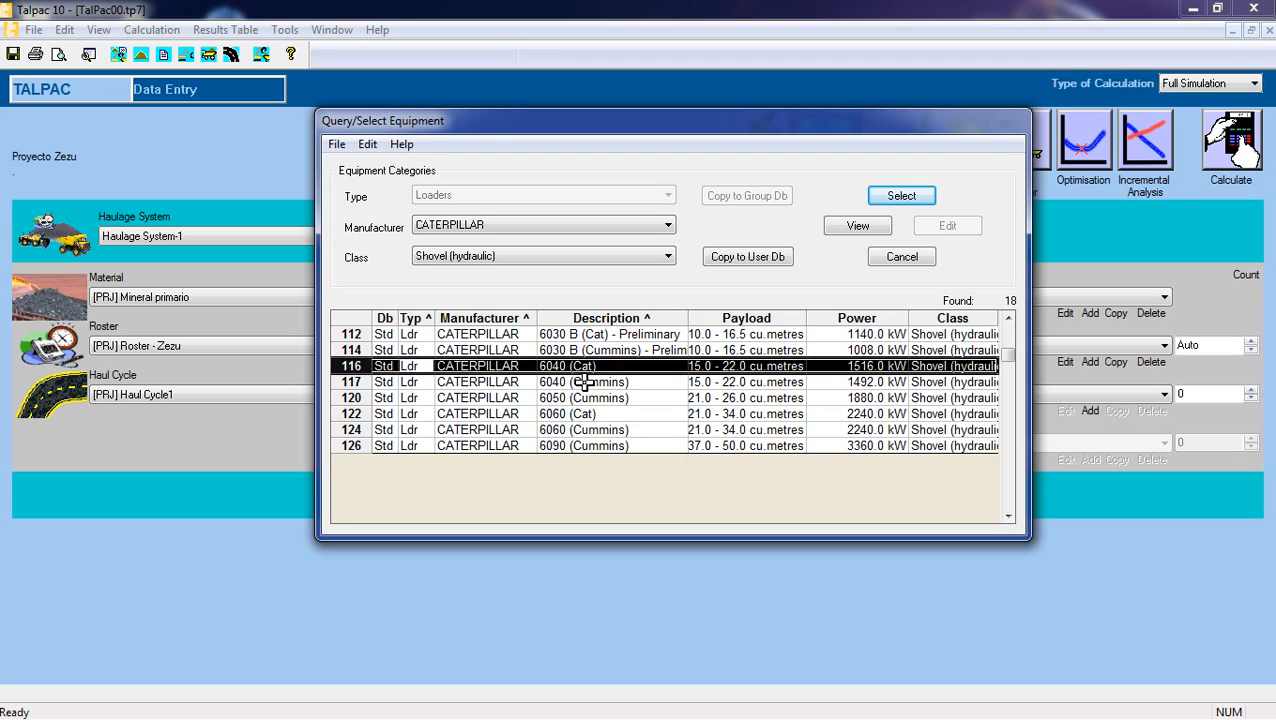
{"action": "left_click", "coordinate": [584, 382]}
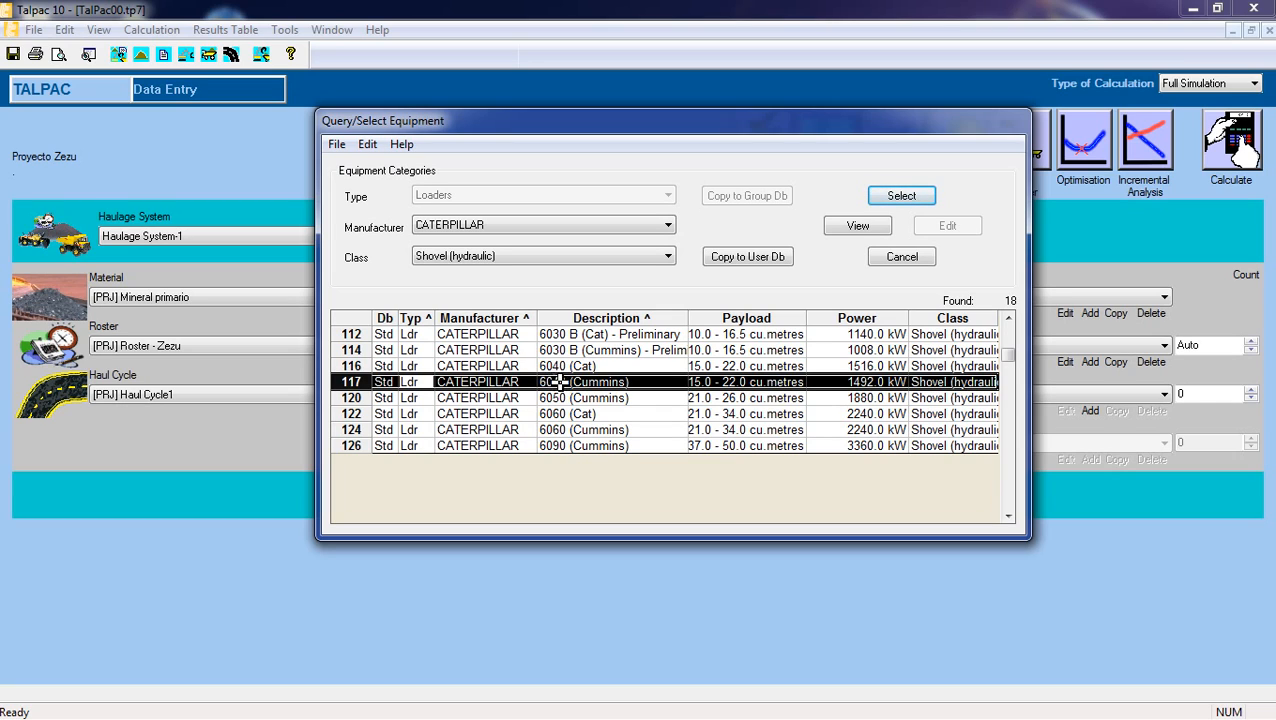
{"action": "left_click", "coordinate": [756, 262]}
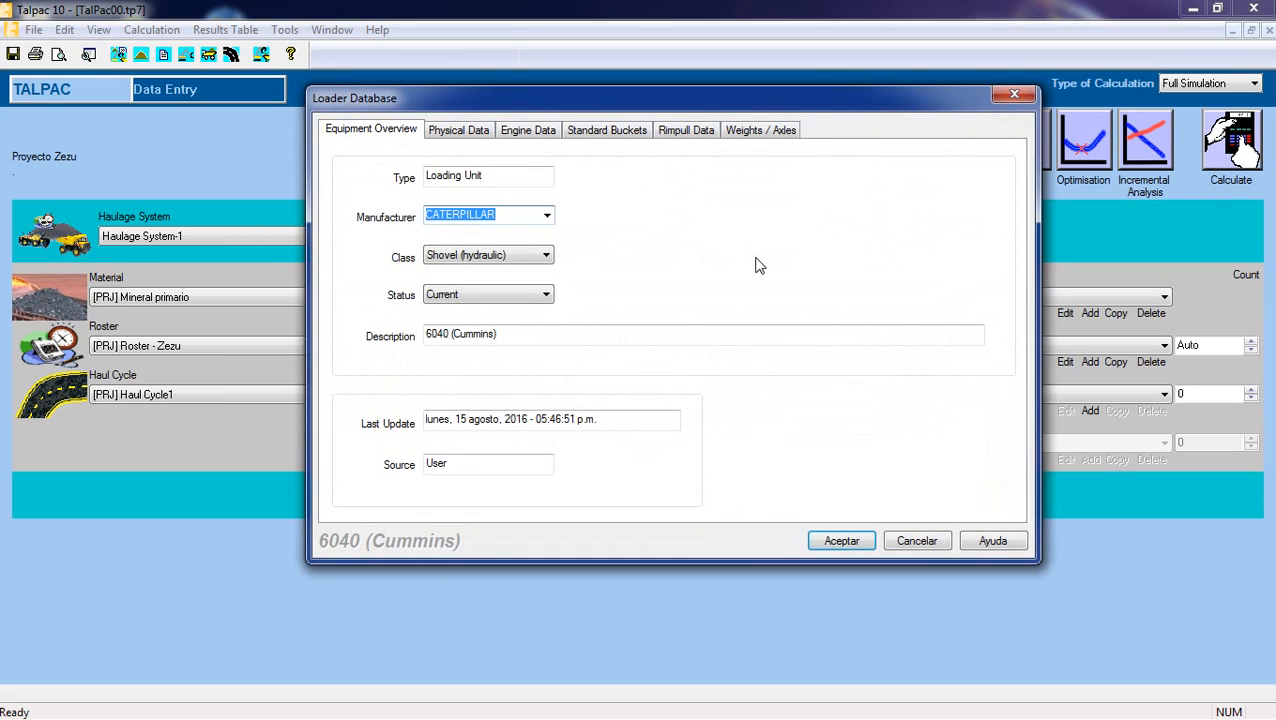
Review the copied shovel's type, manufacturer, class and status in its equipment overview.
{"action": "left_click_drag", "start_coordinate": [754, 98], "coordinate": [842, 69]}
{"action": "left_click", "coordinate": [596, 192]}
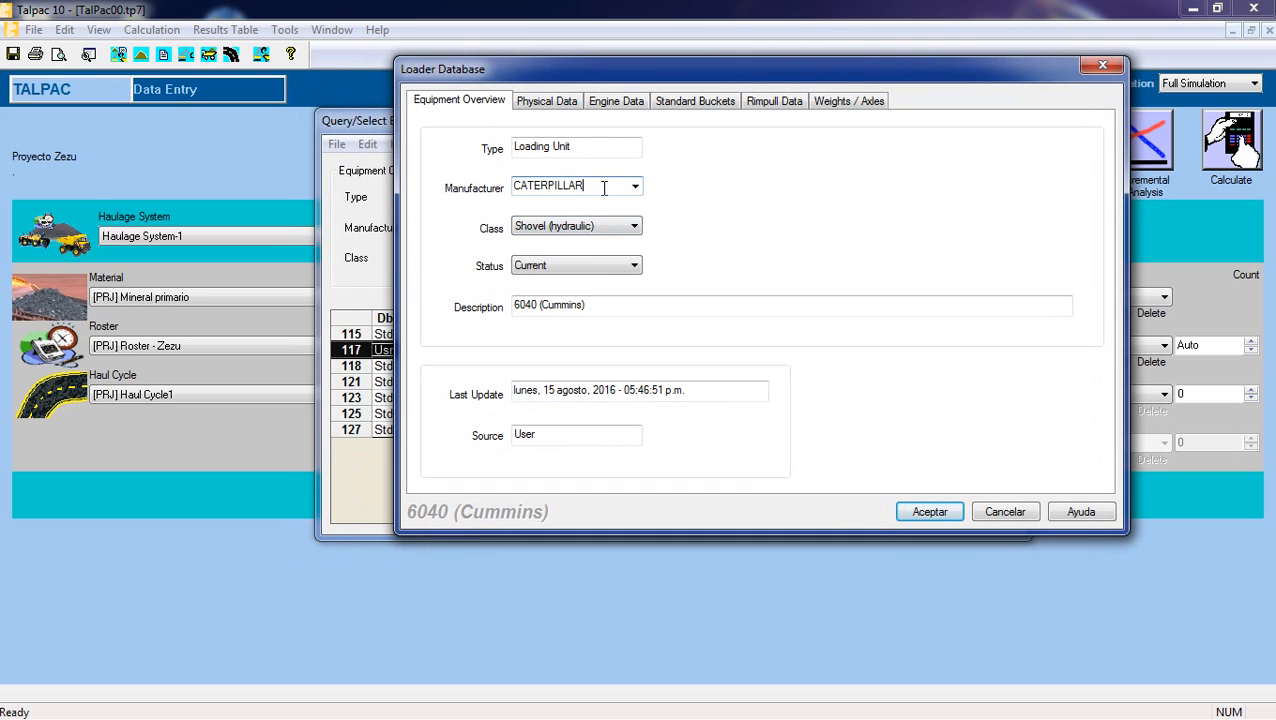
{"action": "left_click", "coordinate": [580, 146]}
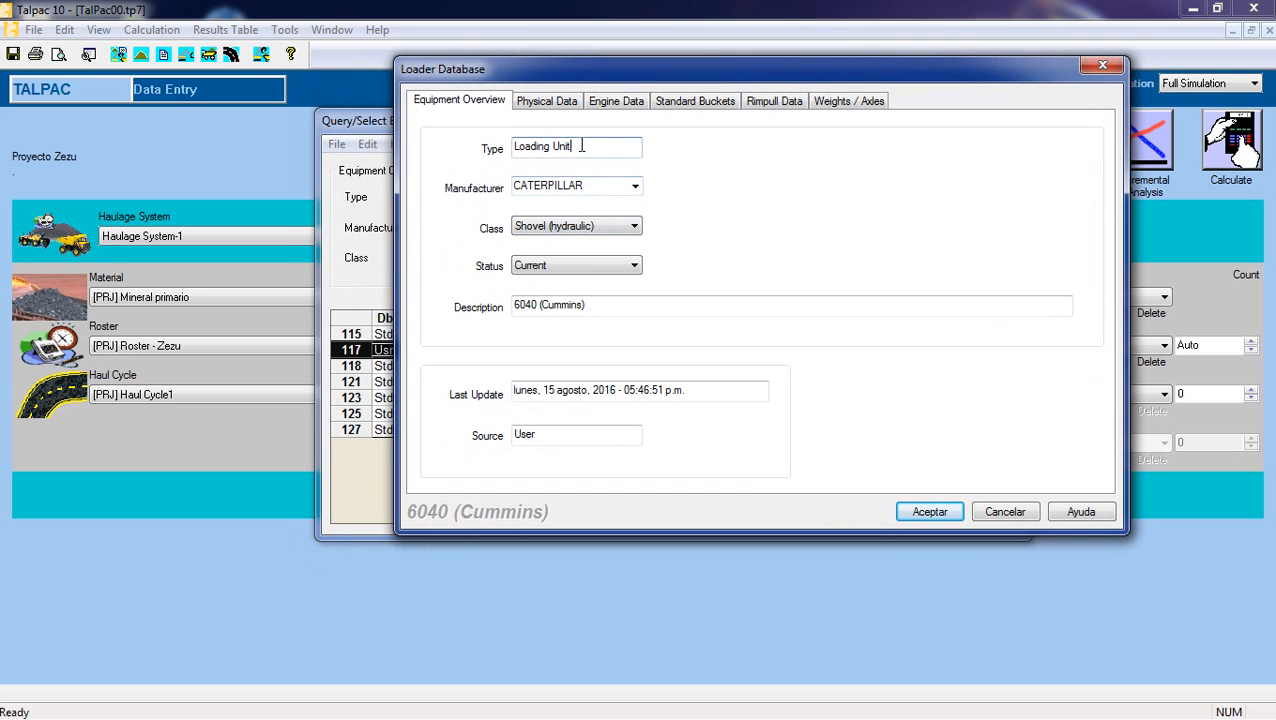
{"action": "left_click", "coordinate": [590, 184]}
{"action": "left_click", "coordinate": [593, 185]}
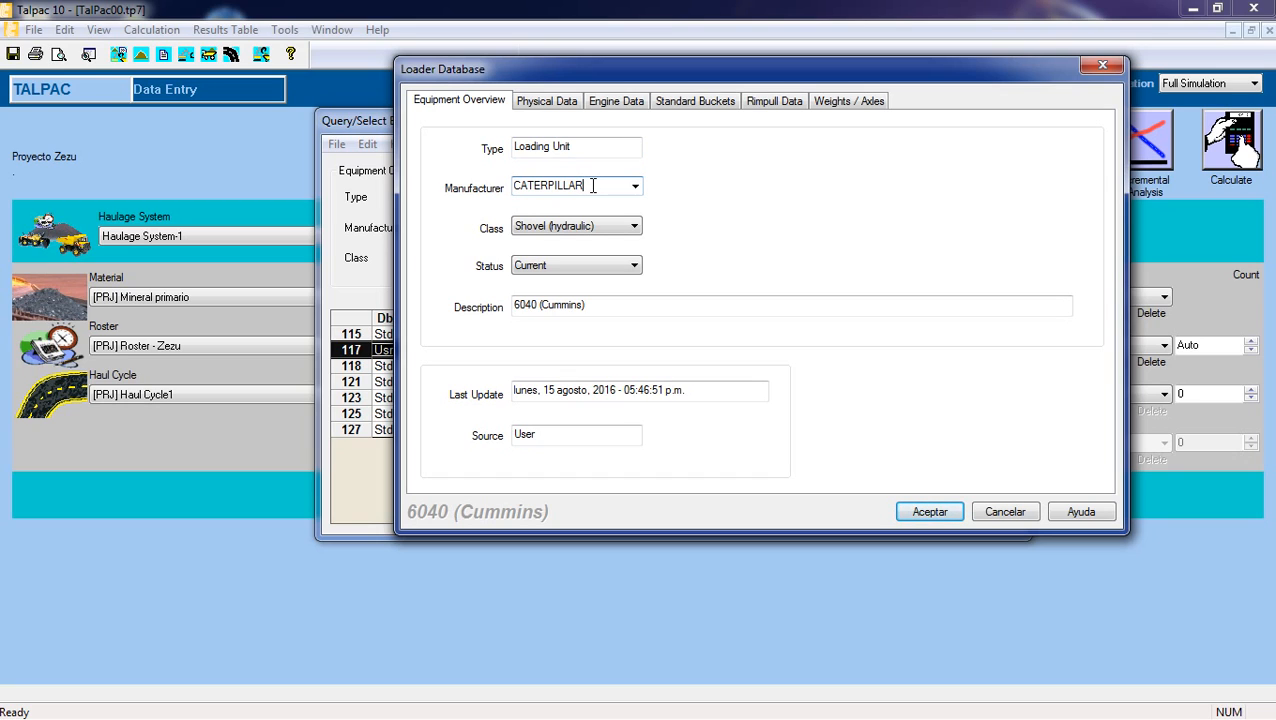
{"action": "left_click", "coordinate": [604, 227]}
{"action": "left_click", "coordinate": [604, 227]}
{"action": "left_click", "coordinate": [613, 266]}
{"action": "left_click", "coordinate": [614, 267]}
Change the copied shovel's description to 6040 Zezu and save it in the user database.
{"action": "left_click", "coordinate": [607, 312]}
{"action": "key", "text": "BackSpace"}
{"action": "key", "text": "BackSpace"}
{"action": "key", "text": "BackSpace"}
{"action": "key", "text": "BackSpace"}
{"action": "key", "text": "BackSpace"}
{"action": "key", "text": "BackSpace"}
{"action": "key", "text": "BackSpace"}
{"action": "key", "text": "BackSpace"}
{"action": "key", "text": "BackSpace"}
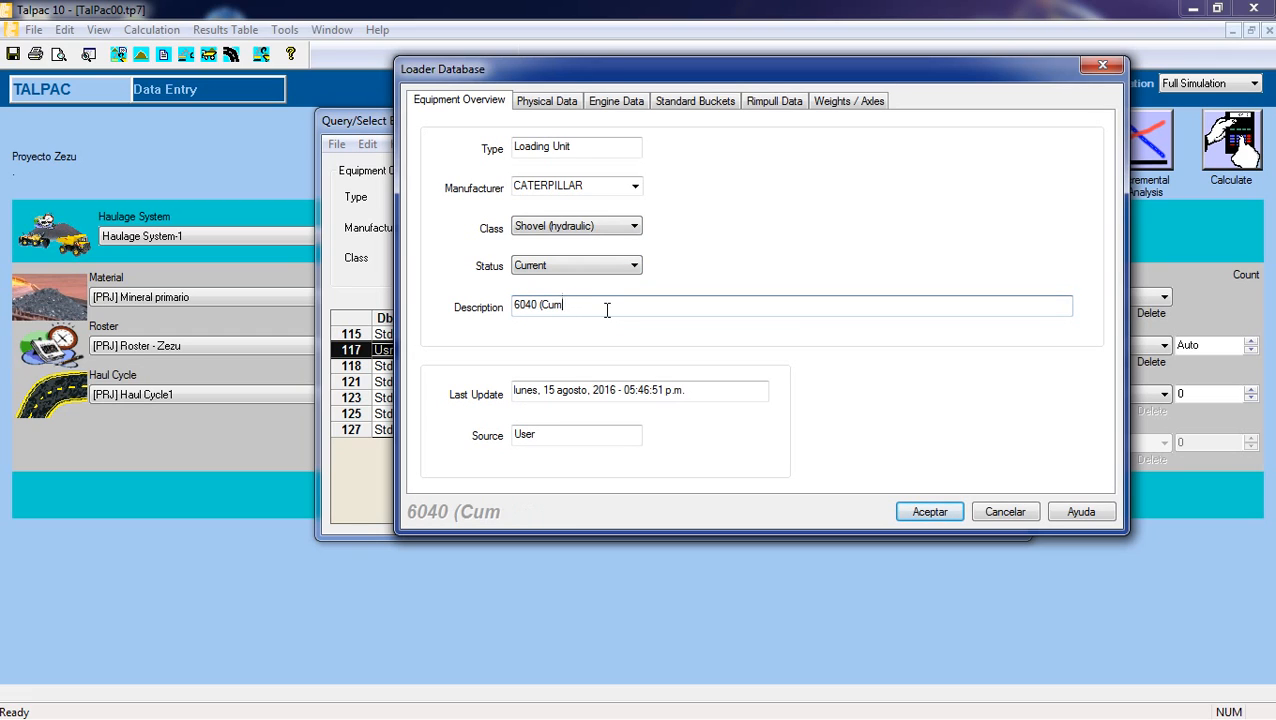
{"action": "type", "text": "Zezu"}
{"action": "left_click", "coordinate": [930, 511]}
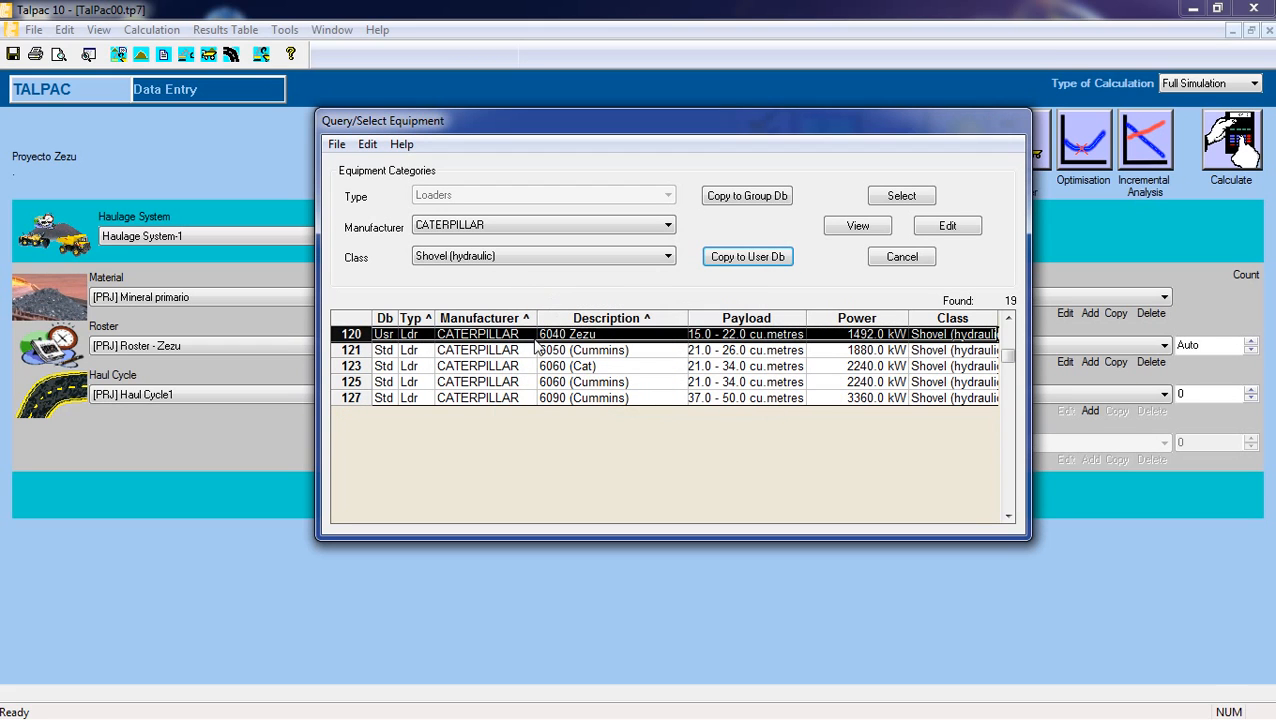
Compare the user-database 6040 Zezu shovel with the standard 6040 (Cummins) and other CATERPILLAR shovels in the equipment list.
{"action": "left_click", "coordinate": [508, 368]}
{"action": "scroll", "coordinate": [450, 375], "scroll_direction": "up", "scroll_amount": 3}
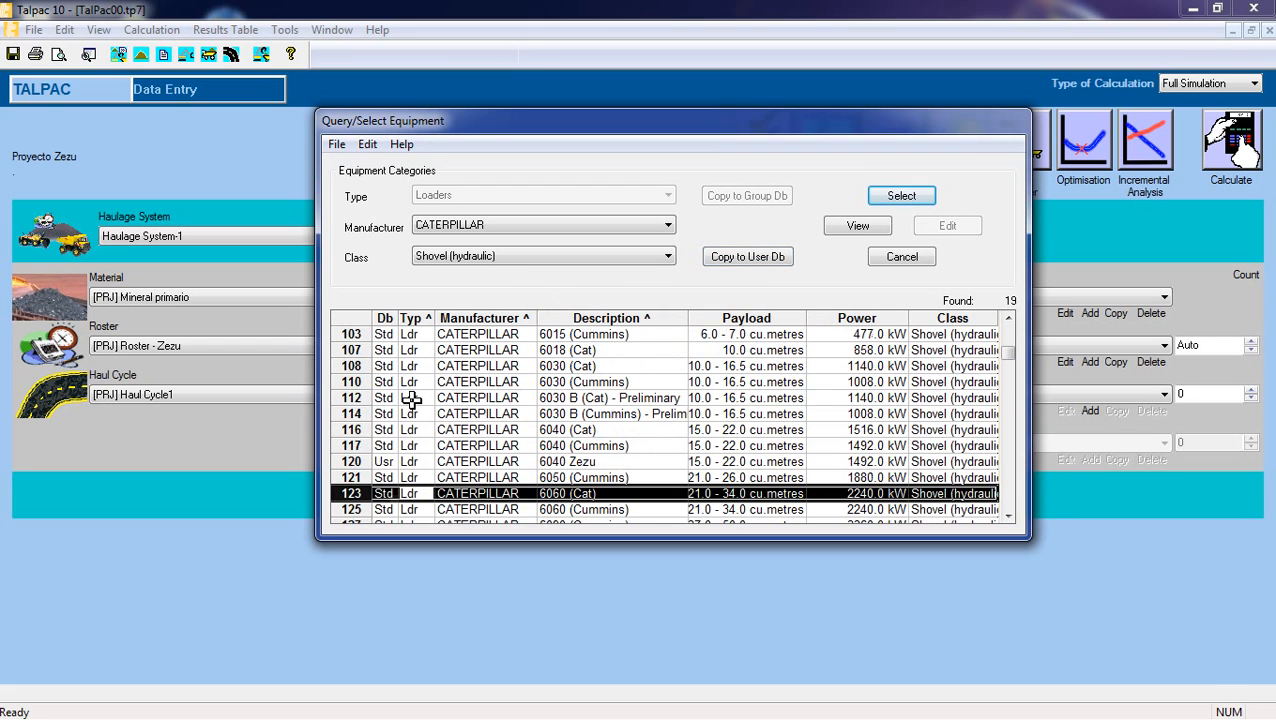
{"action": "scroll", "coordinate": [412, 399], "scroll_direction": "down", "scroll_amount": 2}
{"action": "left_click", "coordinate": [383, 414]}
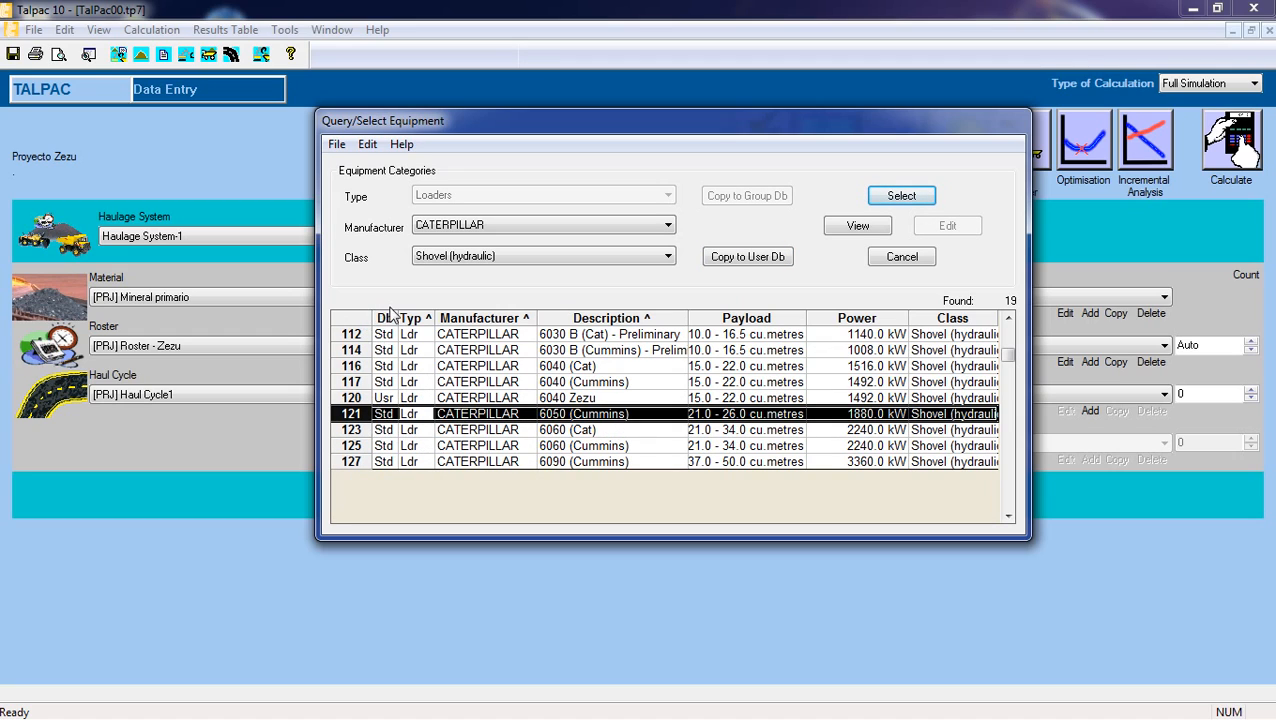
{"action": "left_click", "coordinate": [384, 402]}
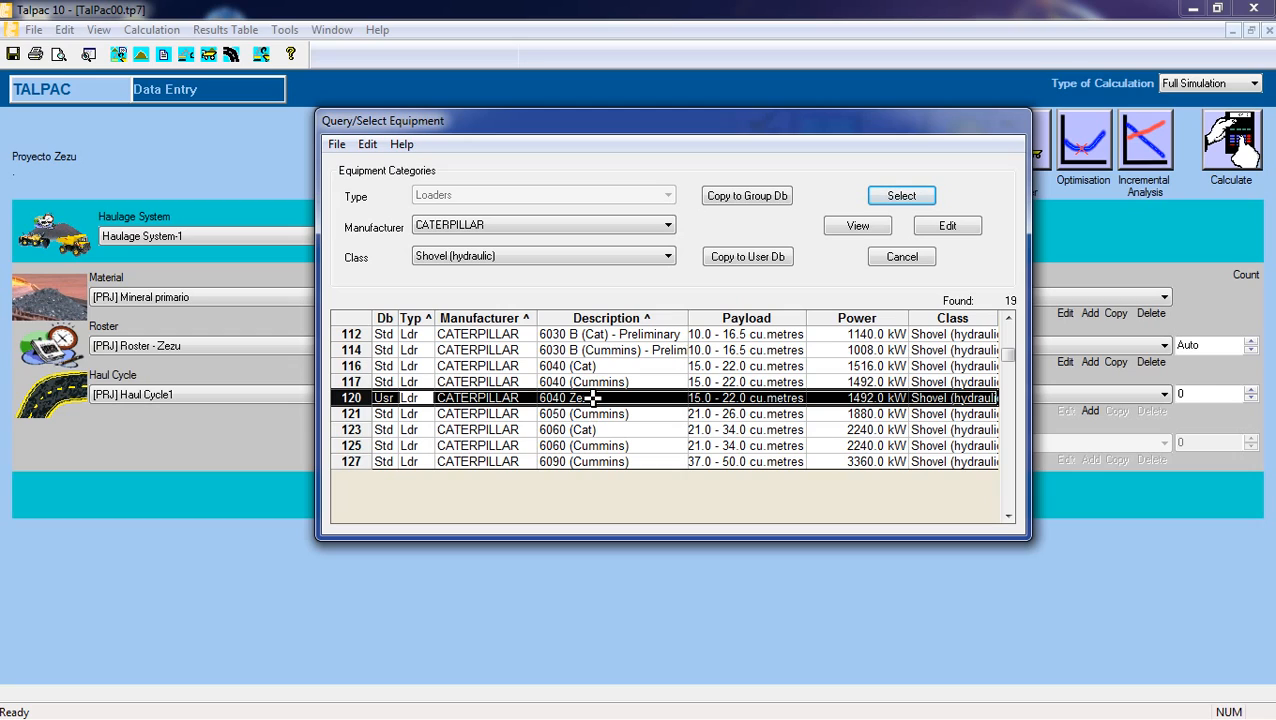
{"action": "left_click", "coordinate": [381, 382]}
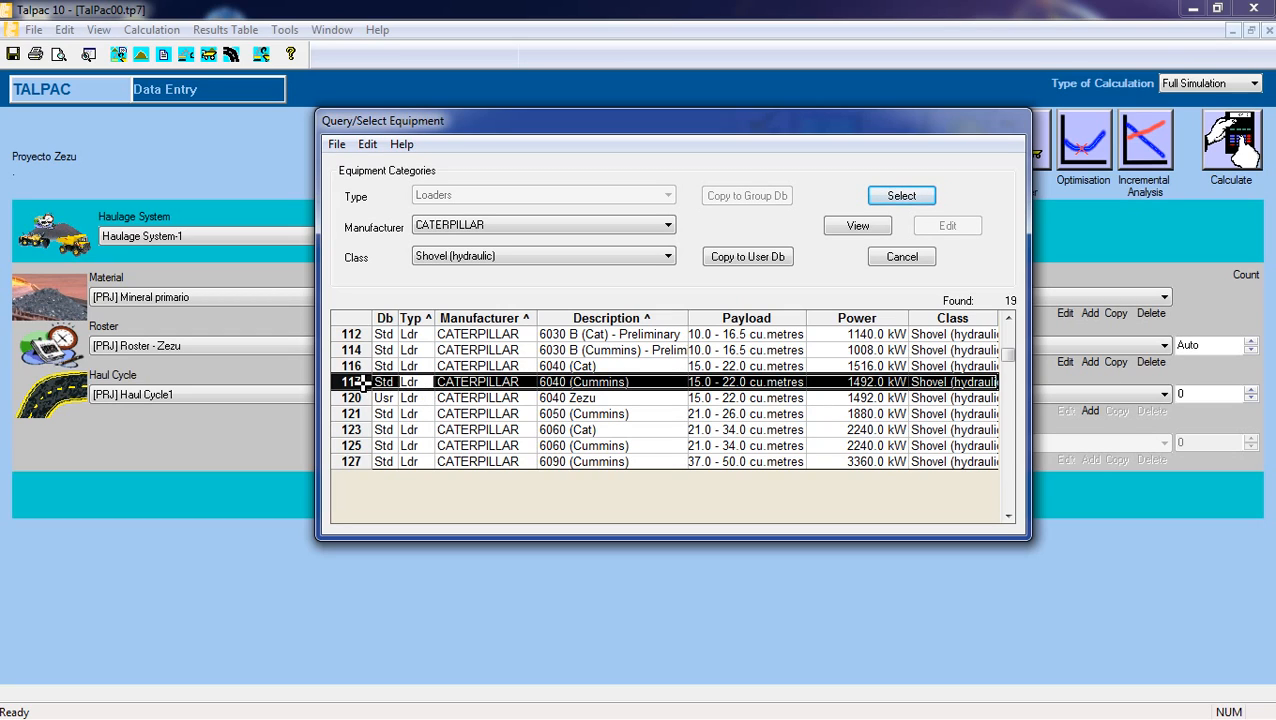
{"action": "left_click", "coordinate": [398, 398]}
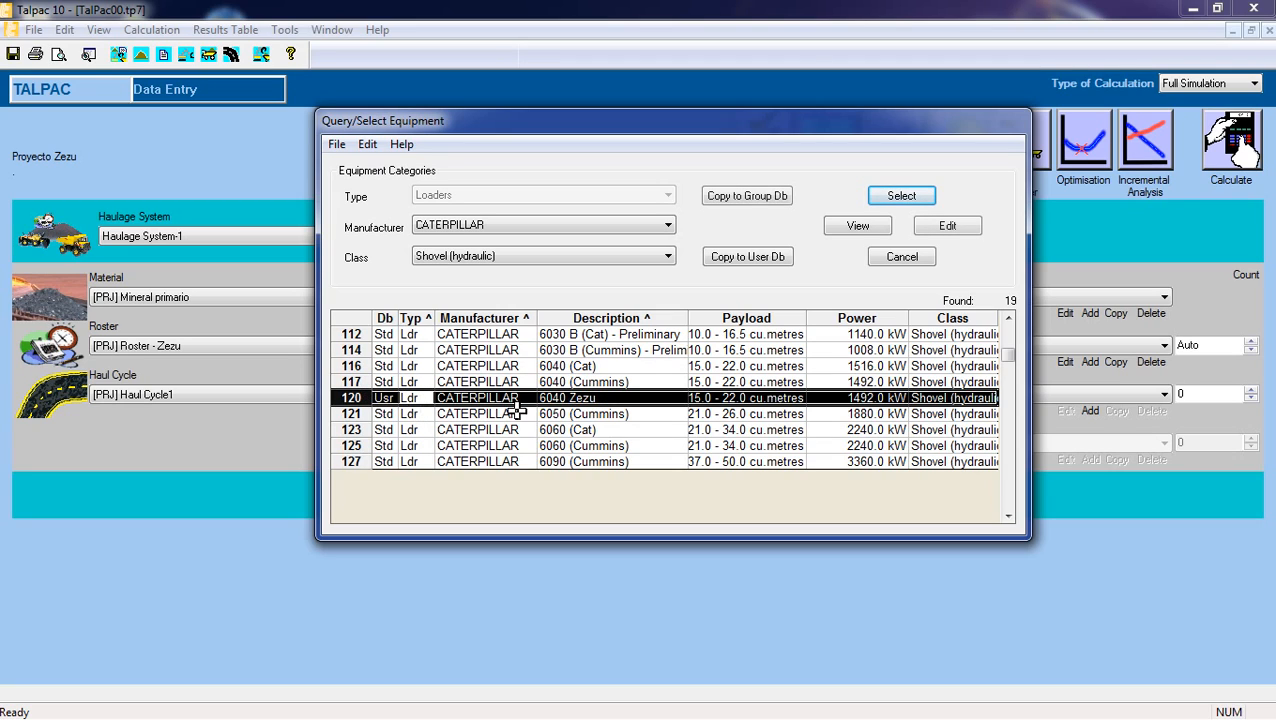
{"action": "left_click", "coordinate": [576, 386]}
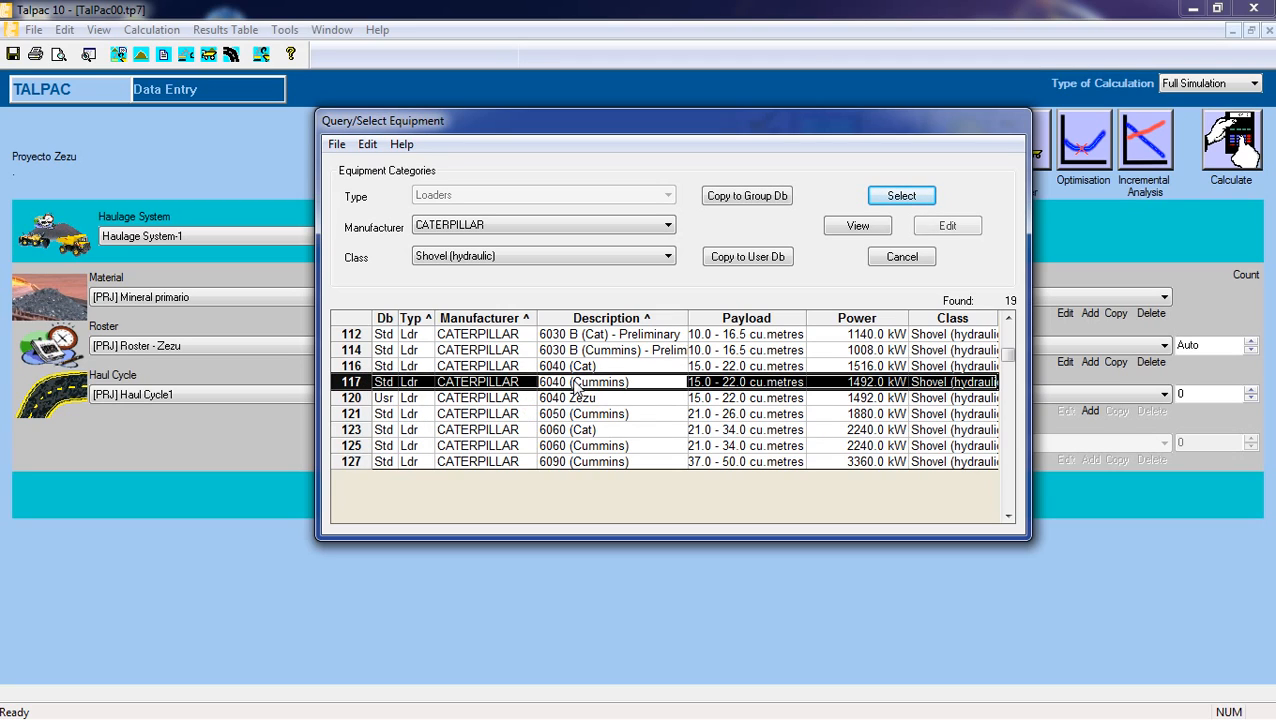
{"action": "left_click", "coordinate": [566, 400]}
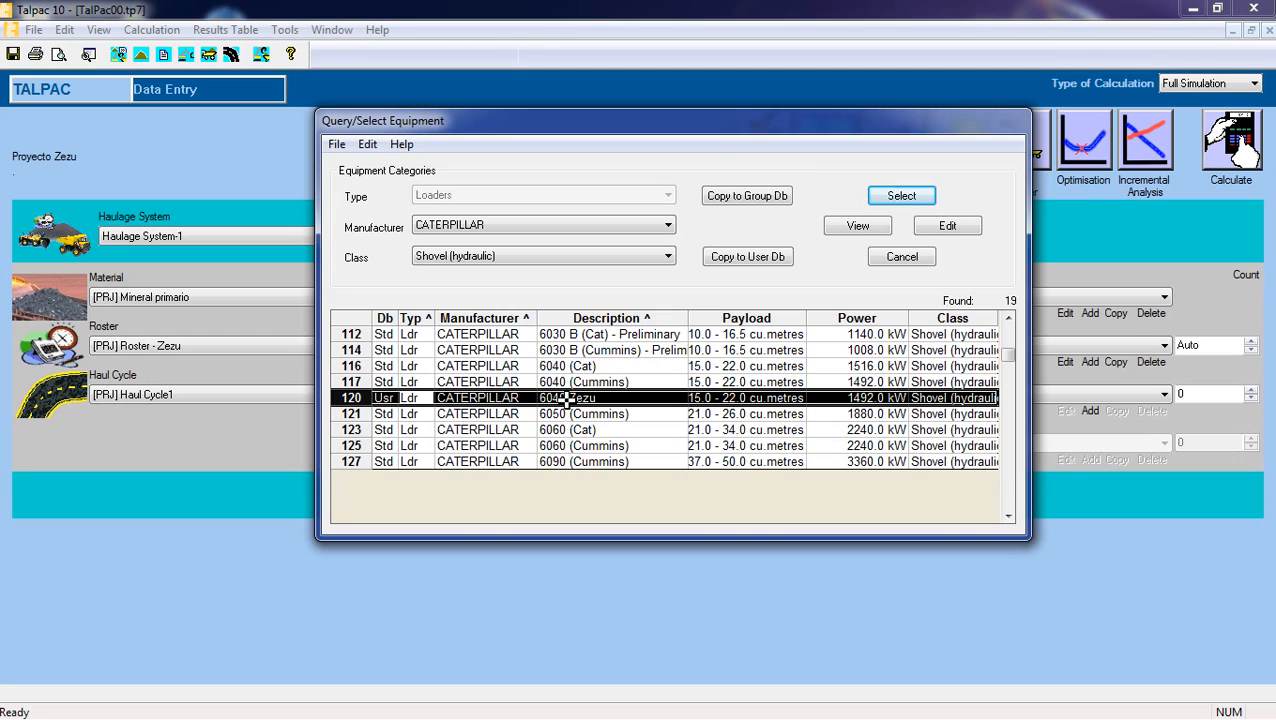
{"action": "left_click", "coordinate": [566, 382]}
{"action": "left_click", "coordinate": [566, 398]}
{"action": "left_click", "coordinate": [566, 382]}
Select the CATERPILLAR 6040 Zezu shovel from the user database as the loading unit for the new template.
{"action": "left_click", "coordinate": [562, 398]}
{"action": "left_click", "coordinate": [901, 196]}
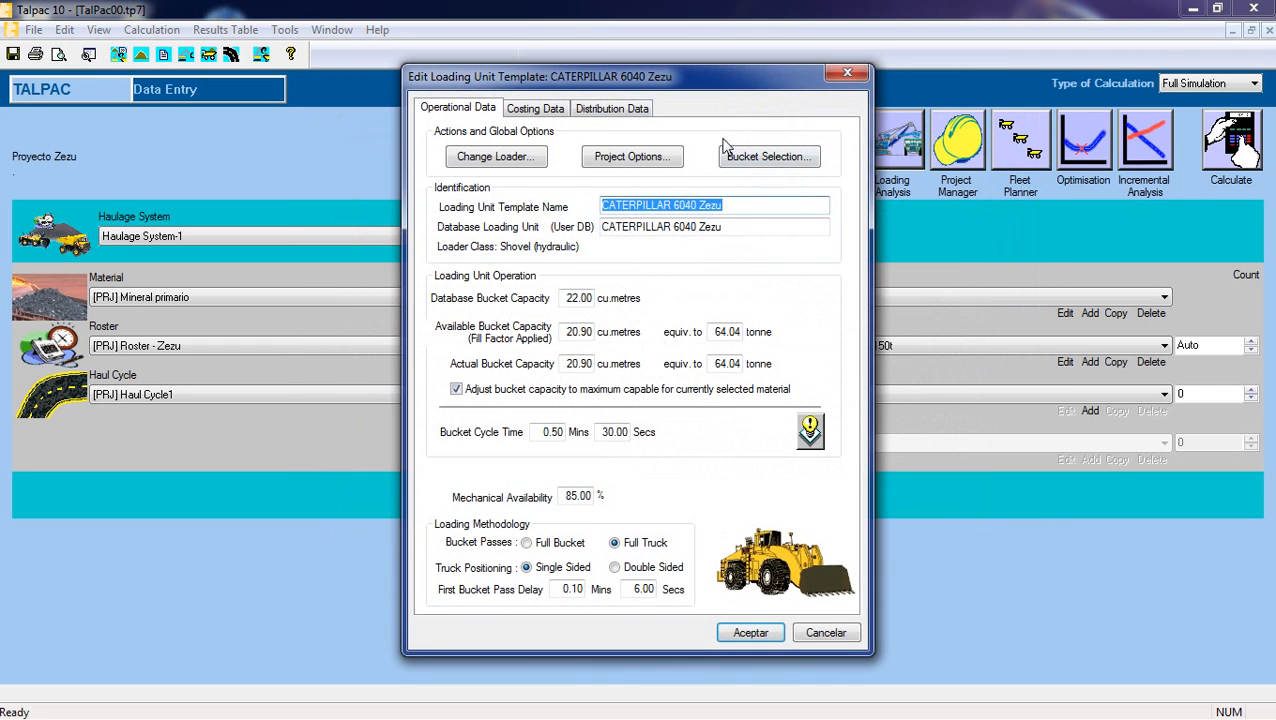
{"action": "left_click_drag", "start_coordinate": [697, 84], "coordinate": [735, 44]}
Review the loading unit's template name, database unit, and its database, available and actual bucket capacities with their tonne equivalents.
{"action": "left_click", "coordinate": [774, 166]}
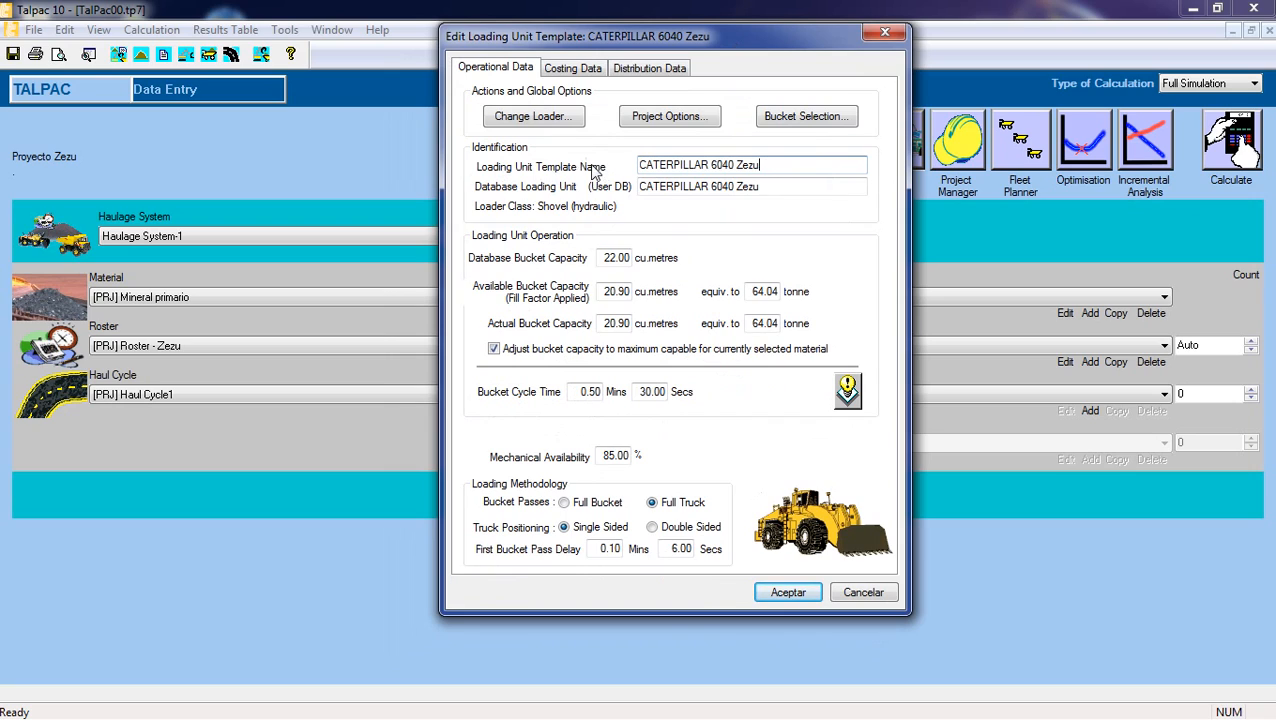
{"action": "left_click_drag", "start_coordinate": [768, 164], "coordinate": [642, 162]}
{"action": "left_click", "coordinate": [764, 164]}
{"action": "left_click", "coordinate": [775, 186]}
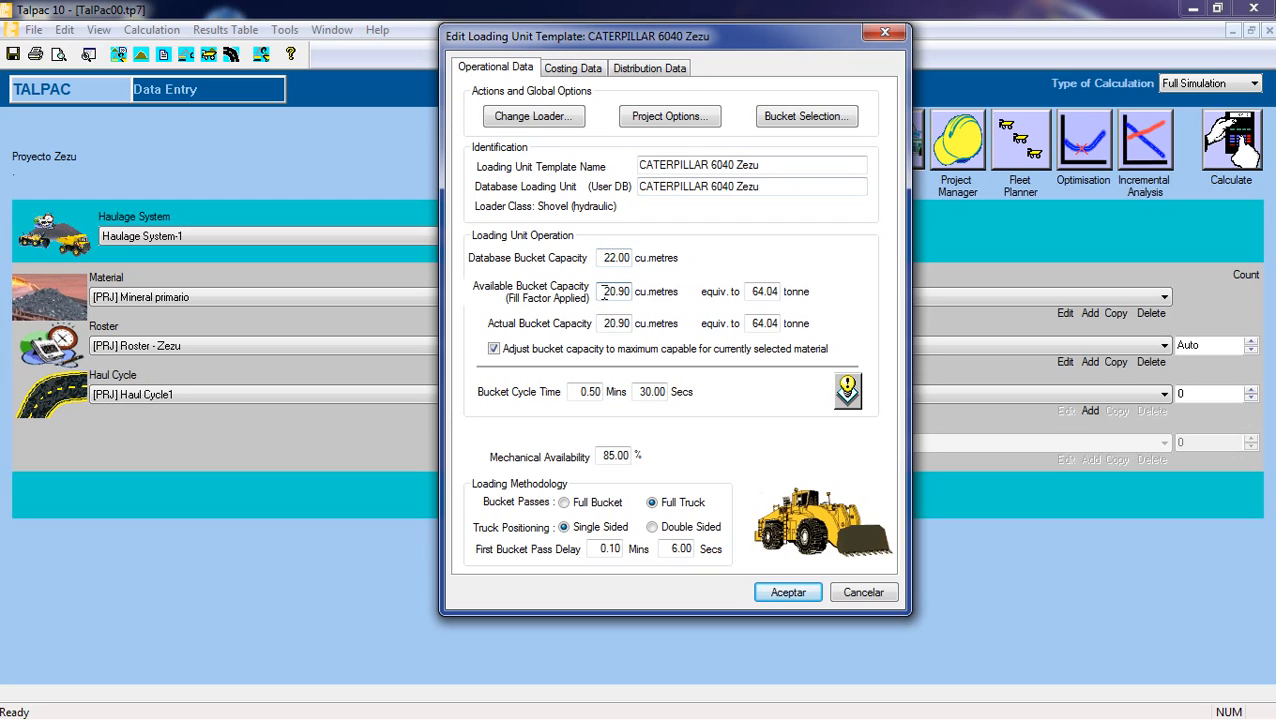
{"action": "left_click_drag", "start_coordinate": [603, 291], "coordinate": [628, 292]}
{"action": "left_click", "coordinate": [618, 294]}
{"action": "left_click_drag", "start_coordinate": [602, 292], "coordinate": [631, 292]}
{"action": "left_click", "coordinate": [628, 292]}
{"action": "left_click_drag", "start_coordinate": [603, 257], "coordinate": [630, 257]}
{"action": "left_click", "coordinate": [603, 259]}
{"action": "left_click_drag", "start_coordinate": [603, 291], "coordinate": [628, 292]}
{"action": "left_click", "coordinate": [604, 291]}
{"action": "left_click_drag", "start_coordinate": [604, 291], "coordinate": [627, 322]}
{"action": "left_click", "coordinate": [601, 324]}
{"action": "double_click", "coordinate": [603, 291]}
{"action": "left_click", "coordinate": [603, 291]}
{"action": "double_click", "coordinate": [616, 291]}
{"action": "left_click", "coordinate": [601, 291]}
{"action": "left_click_drag", "start_coordinate": [603, 323], "coordinate": [644, 323]}
{"action": "left_click", "coordinate": [600, 323]}
{"action": "left_click_drag", "start_coordinate": [754, 323], "coordinate": [780, 323]}
{"action": "mouse_move", "coordinate": [751, 323]}
{"action": "left_mouse_down"}
{"action": "mouse_move", "coordinate": [777, 323]}
{"action": "mouse_move", "coordinate": [750, 325]}
{"action": "left_mouse_up"}
{"action": "left_click_drag", "start_coordinate": [750, 323], "coordinate": [781, 323]}
{"action": "left_click", "coordinate": [752, 324]}
{"action": "left_click_drag", "start_coordinate": [602, 324], "coordinate": [632, 323]}
{"action": "left_click", "coordinate": [602, 324]}
Set the loading unit's bucket cycle time to 38 seconds.
{"action": "double_click", "coordinate": [644, 396]}
{"action": "left_click", "coordinate": [644, 395]}
{"action": "left_click_drag", "start_coordinate": [640, 394], "coordinate": [675, 396]}
{"action": "left_click", "coordinate": [636, 392]}
{"action": "type", "text": "38"}
{"action": "key", "text": "Tab"}
Set the loading unit's mechanical availability to 87 %.
{"action": "left_click", "coordinate": [608, 457]}
{"action": "key", "text": "Delete"}
{"action": "type", "text": "7"}
{"action": "left_click", "coordinate": [603, 457]}
Set the truck positioning to Double Sided, check the first bucket pass delay and open the loading unit's costing data.
{"action": "left_click", "coordinate": [654, 527]}
{"action": "double_click", "coordinate": [681, 549]}
{"action": "left_click", "coordinate": [673, 550]}
{"action": "left_click", "coordinate": [573, 68]}
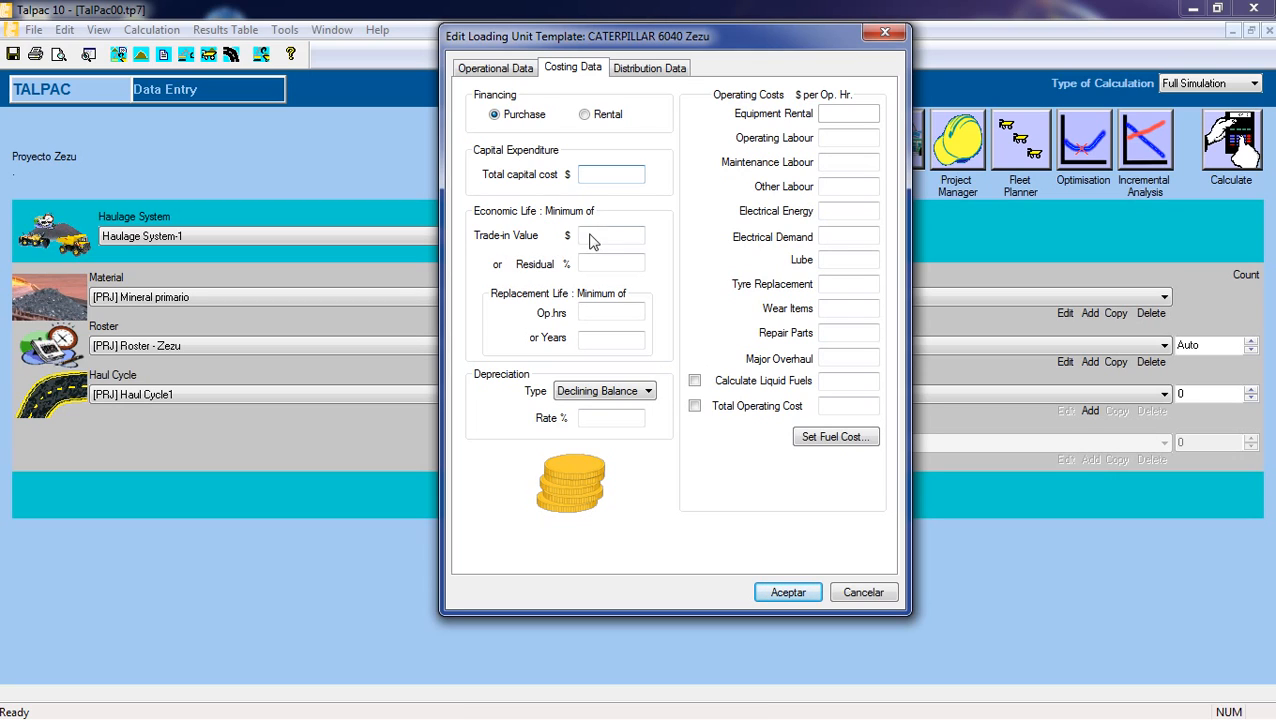
Review the loading unit's trade-in value, residual percentage and replacement life entries in operating hours and years for purchase financing.
{"action": "left_click", "coordinate": [602, 234]}
{"action": "left_click", "coordinate": [612, 264]}
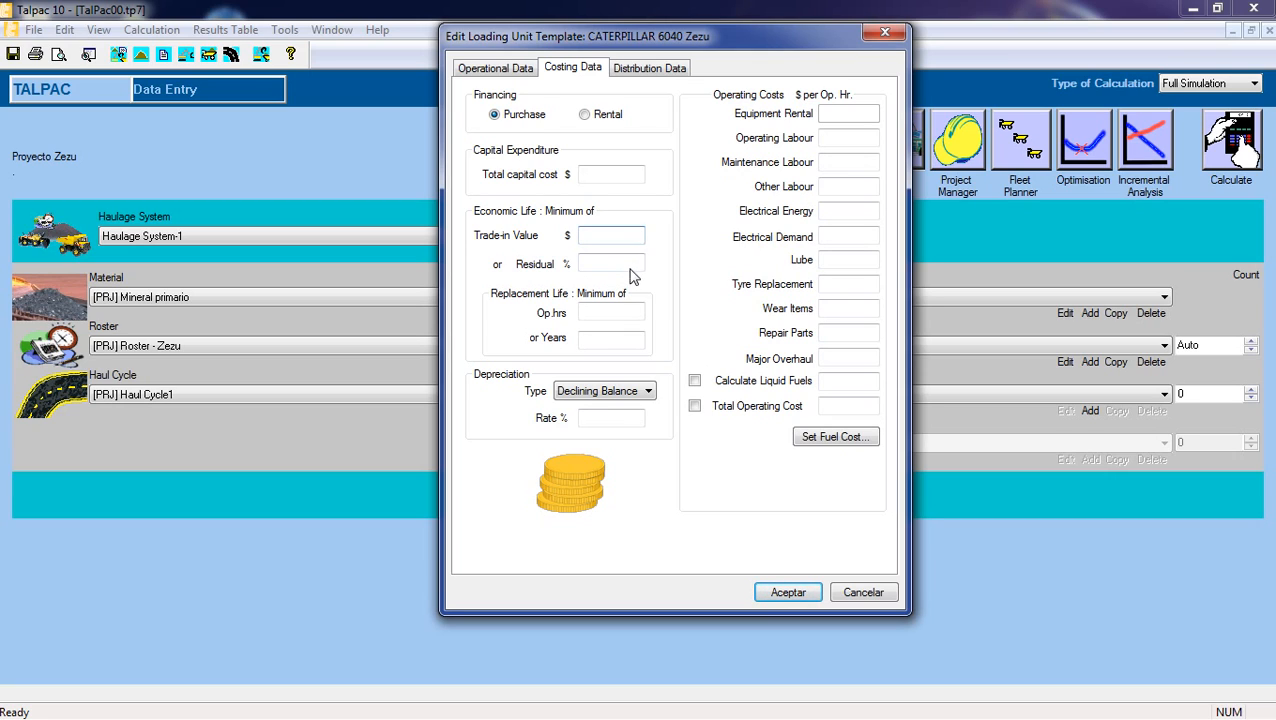
{"action": "left_click", "coordinate": [631, 266]}
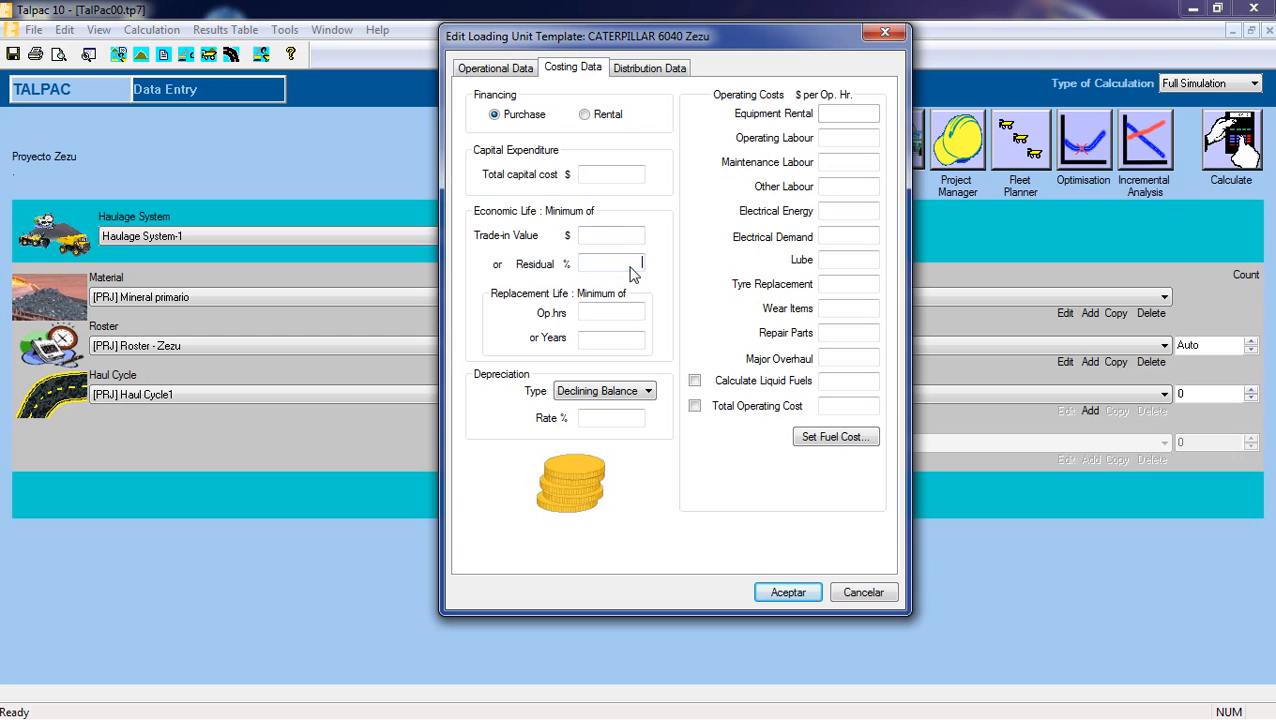
{"action": "left_click", "coordinate": [617, 237]}
{"action": "left_click", "coordinate": [599, 306]}
{"action": "left_click", "coordinate": [596, 339]}
Examine the available depreciation types and the depreciation rate entry for the loading unit.
{"action": "left_click", "coordinate": [644, 391]}
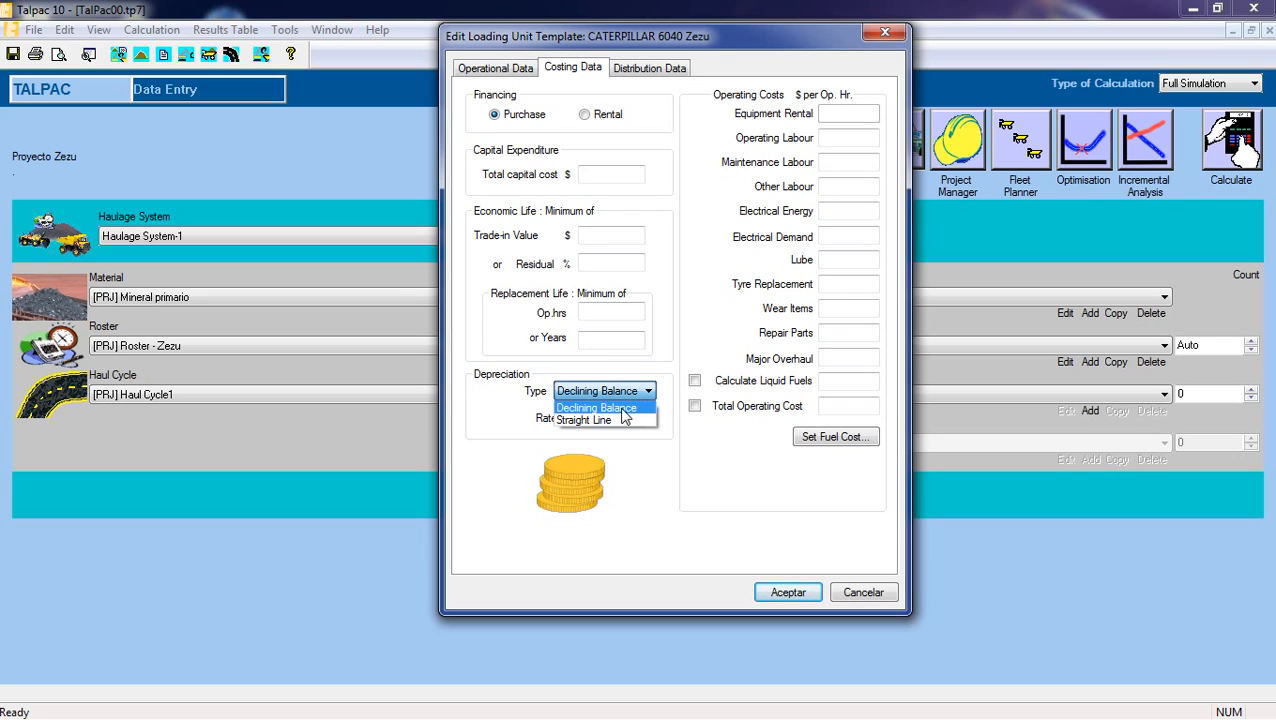
{"action": "left_click", "coordinate": [633, 406]}
{"action": "left_click", "coordinate": [636, 395]}
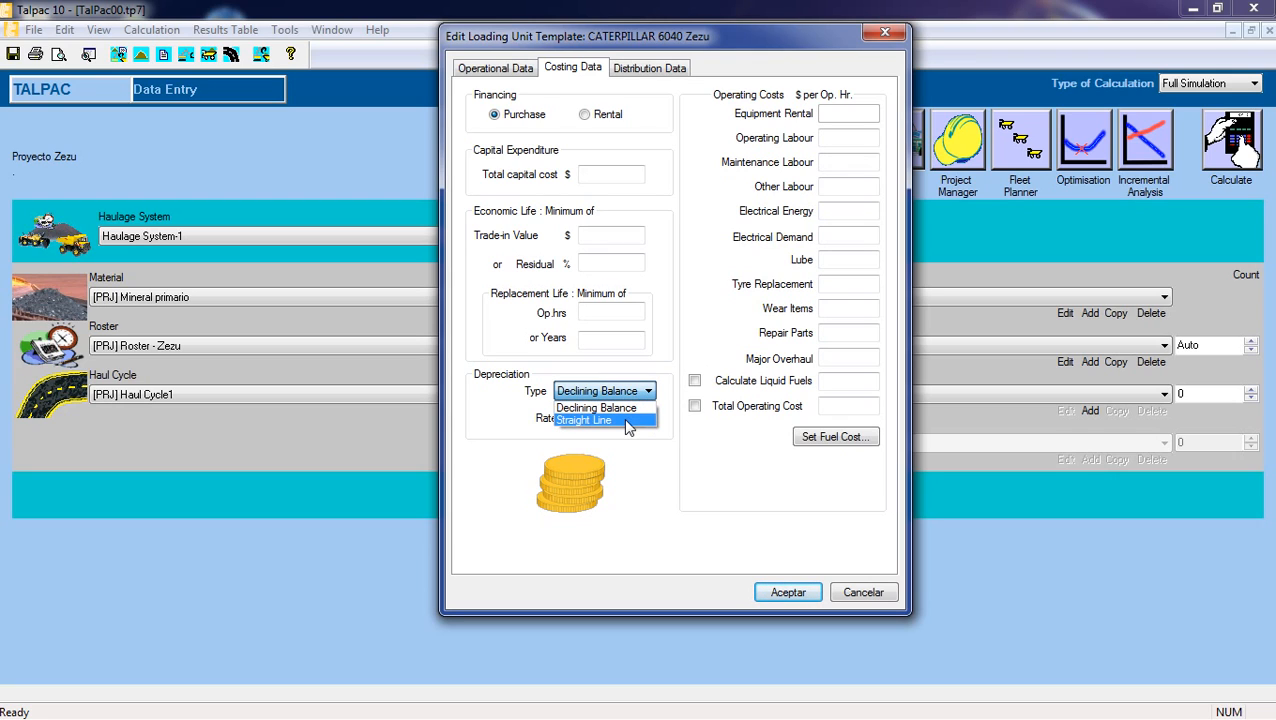
{"action": "left_click", "coordinate": [519, 416]}
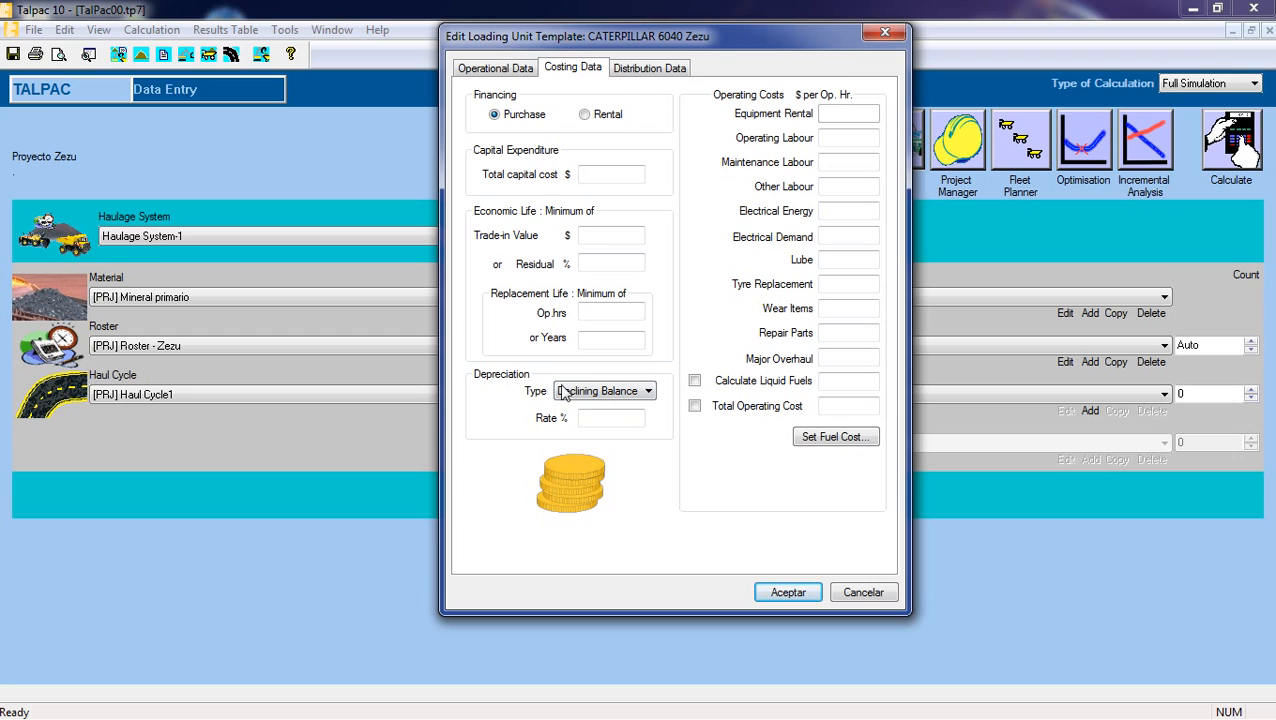
{"action": "left_click", "coordinate": [601, 414]}
{"action": "right_click", "coordinate": [613, 419]}
{"action": "left_click", "coordinate": [592, 420]}
Switch the loading unit's financing to Rental and set the Equipment Rental cost to 529.43 $ per operating hour.
{"action": "left_click", "coordinate": [595, 123]}
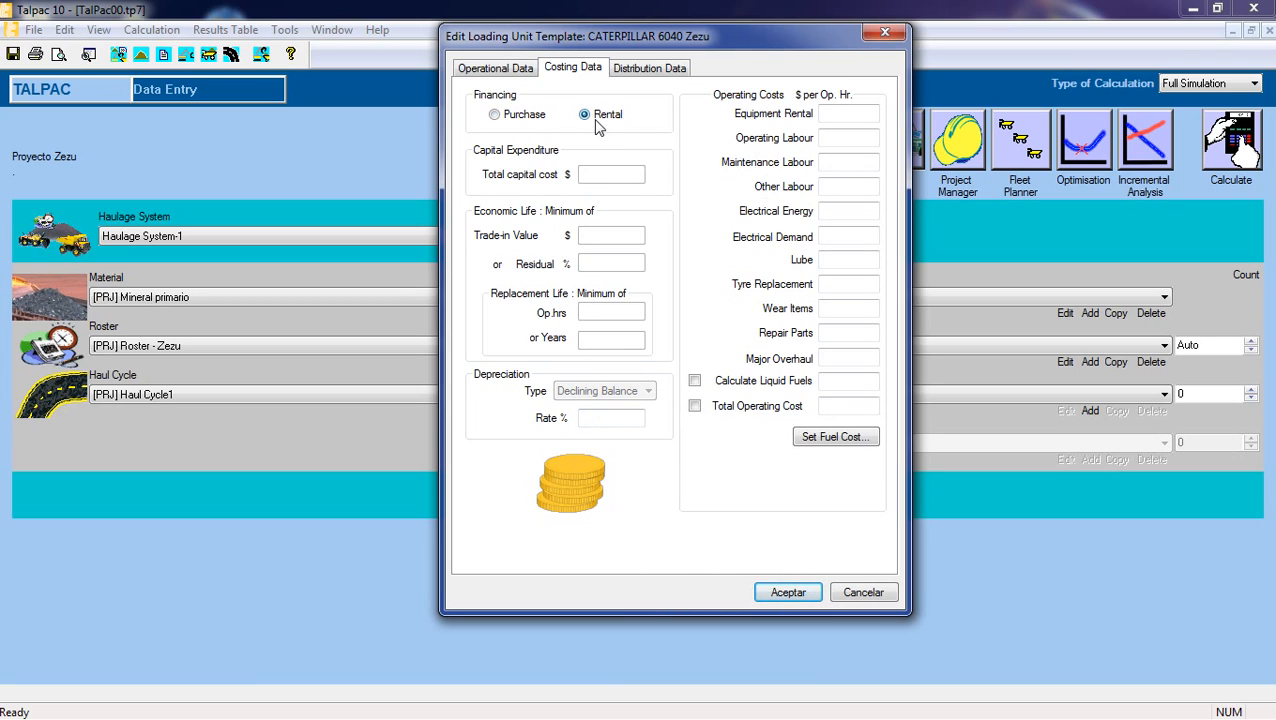
{"action": "left_click", "coordinate": [857, 120]}
{"action": "type", "text": "52"}
{"action": "type", "text": "91"}
{"action": "type", "text": ".43"}
{"action": "key", "text": "Tab"}
{"action": "left_click", "coordinate": [863, 114]}
{"action": "key", "text": "BackSpace"}
Set the Operating Labour cost to 23.51 and the Maintenance Labour cost to 58.79 $ per operating hour.
{"action": "left_click", "coordinate": [866, 140]}
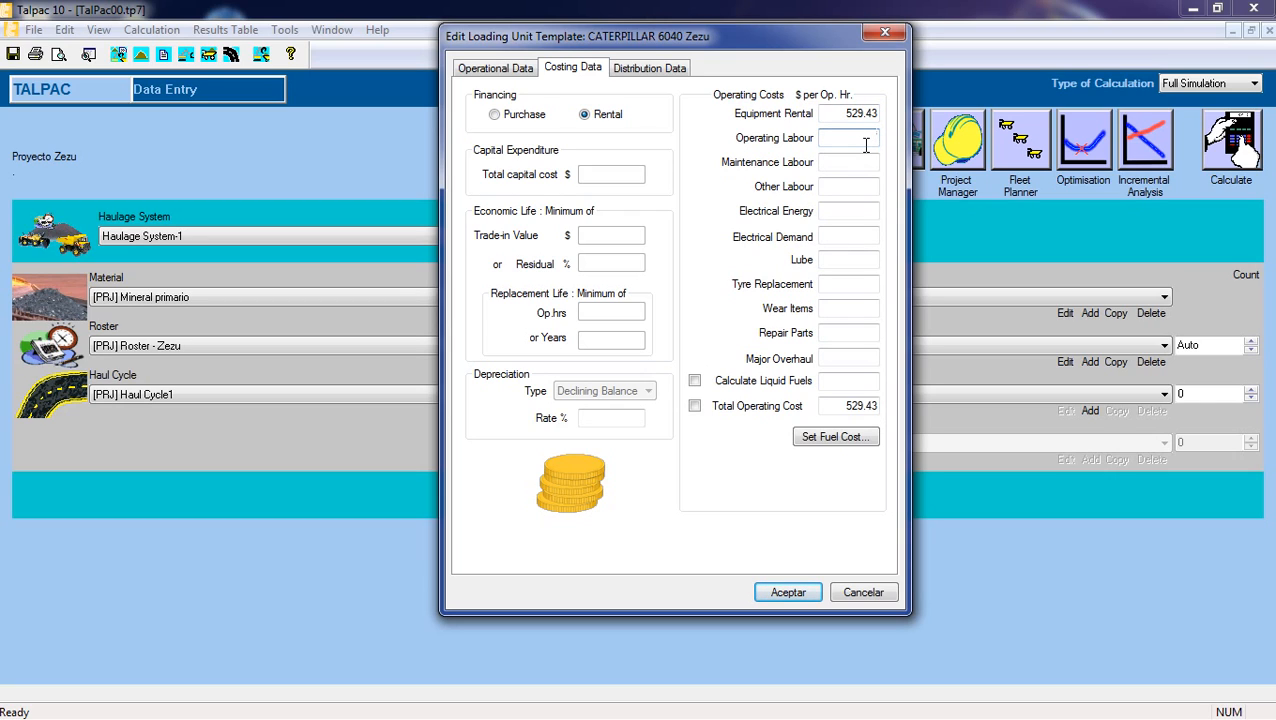
{"action": "type", "text": "43.51"}
{"action": "left_click", "coordinate": [848, 160]}
{"action": "type", "text": "58.79"}
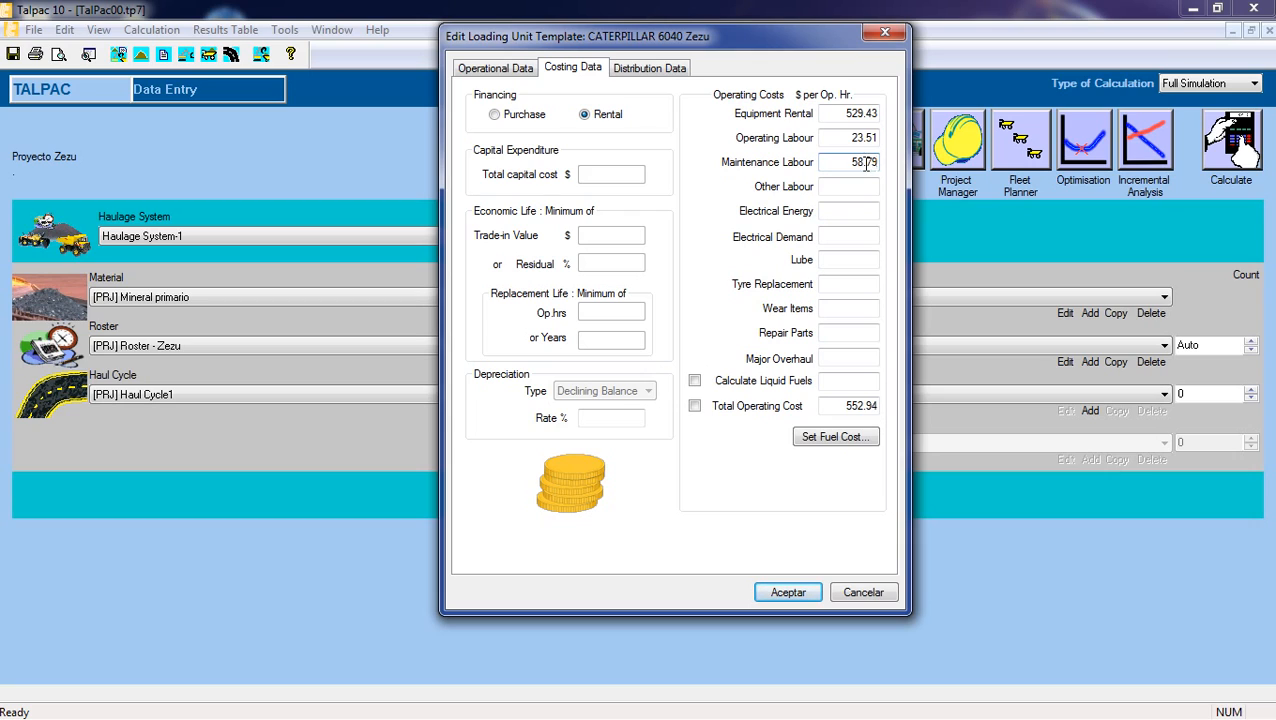
Check the entered rental and labour costs along with the Other Labour and Electrical Energy entries.
{"action": "left_click", "coordinate": [858, 188]}
{"action": "left_click", "coordinate": [860, 211]}
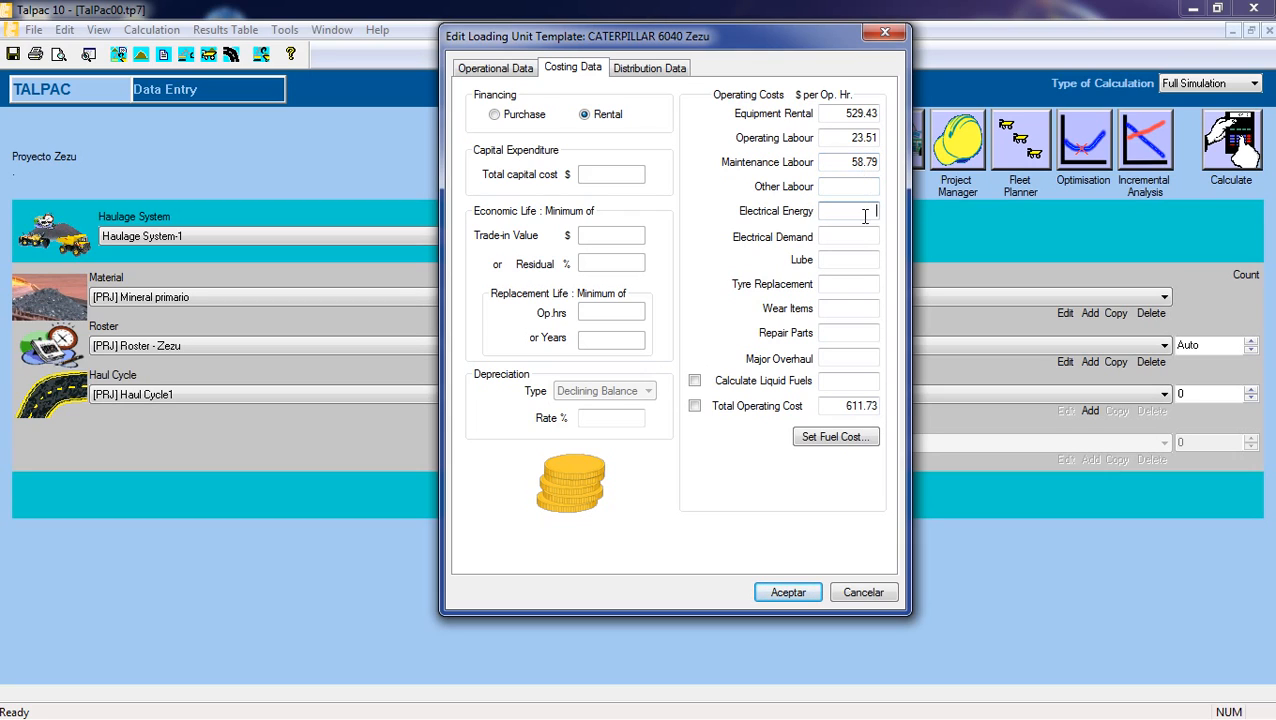
{"action": "type", "text": "0"}
{"action": "key", "text": "BackSpace"}
{"action": "left_click", "coordinate": [843, 187]}
{"action": "left_click", "coordinate": [862, 206]}
{"action": "left_click", "coordinate": [845, 113]}
{"action": "left_click", "coordinate": [856, 137]}
{"action": "left_click", "coordinate": [849, 162]}
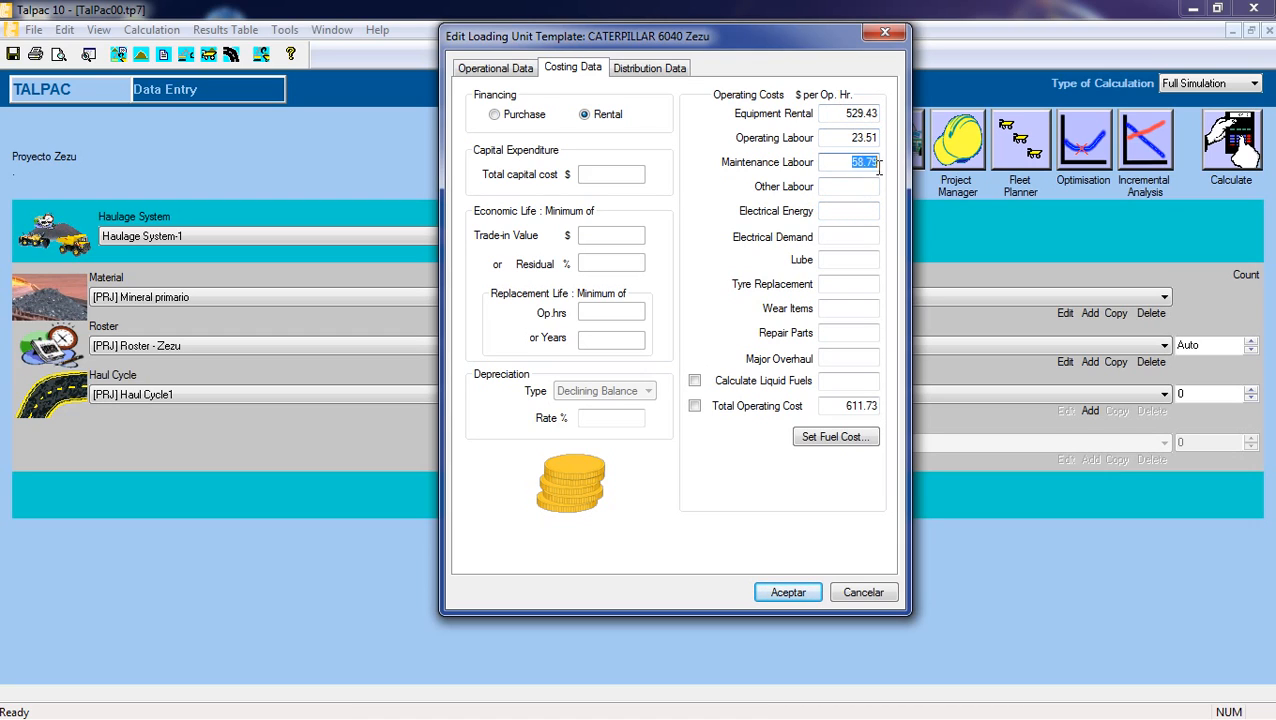
{"action": "left_click", "coordinate": [849, 187]}
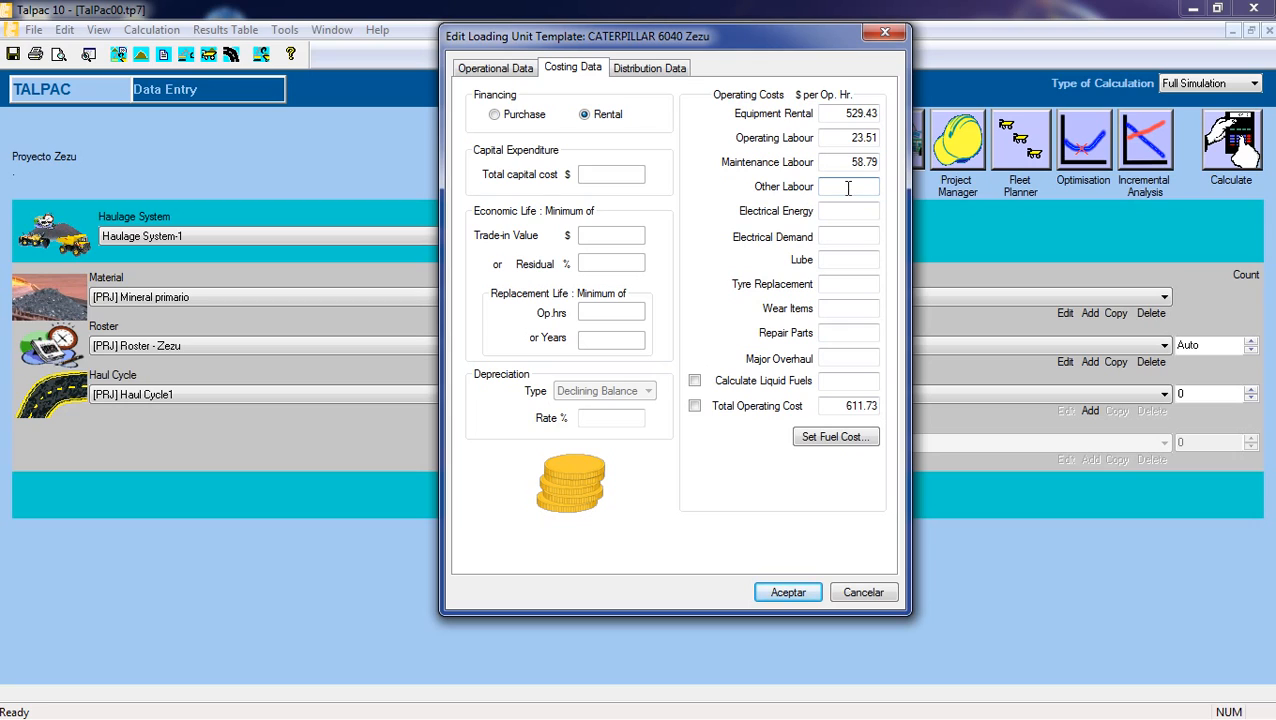
{"action": "left_click", "coordinate": [856, 209]}
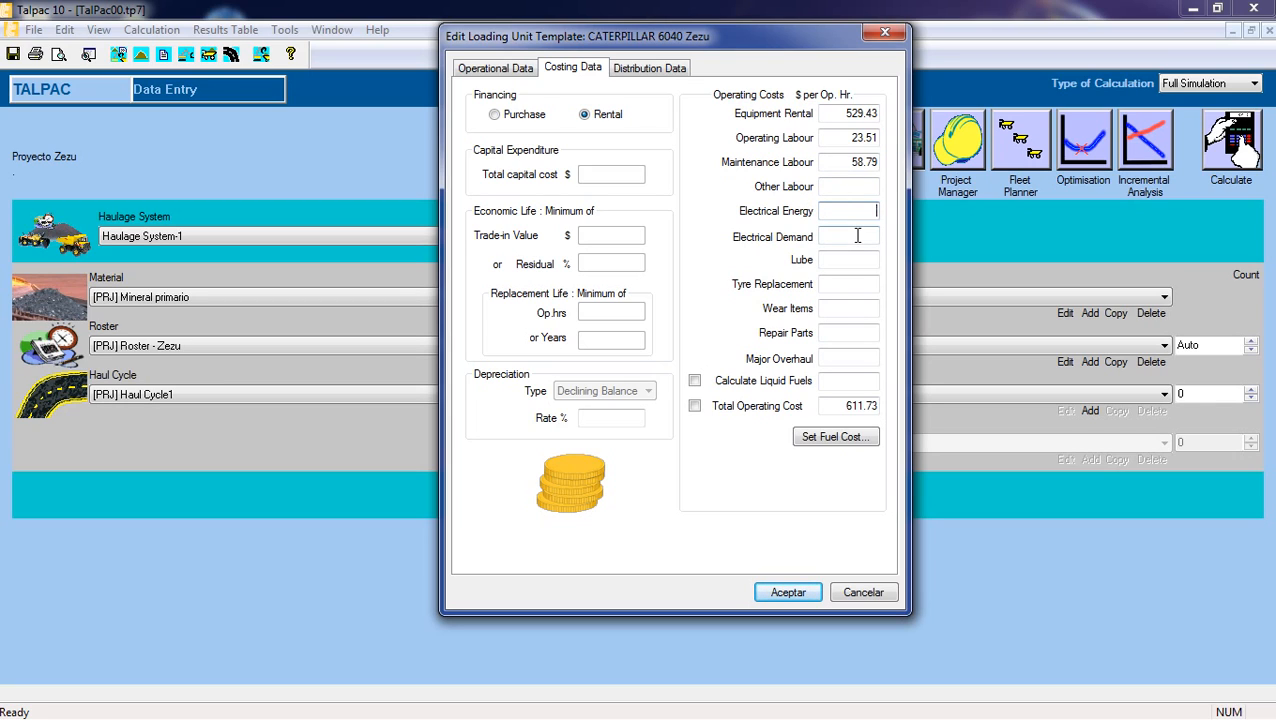
Leave Electrical Demand empty and set the Lube cost to 28.45 $ per operating hour.
{"action": "left_click", "coordinate": [855, 237]}
{"action": "left_click", "coordinate": [861, 260]}
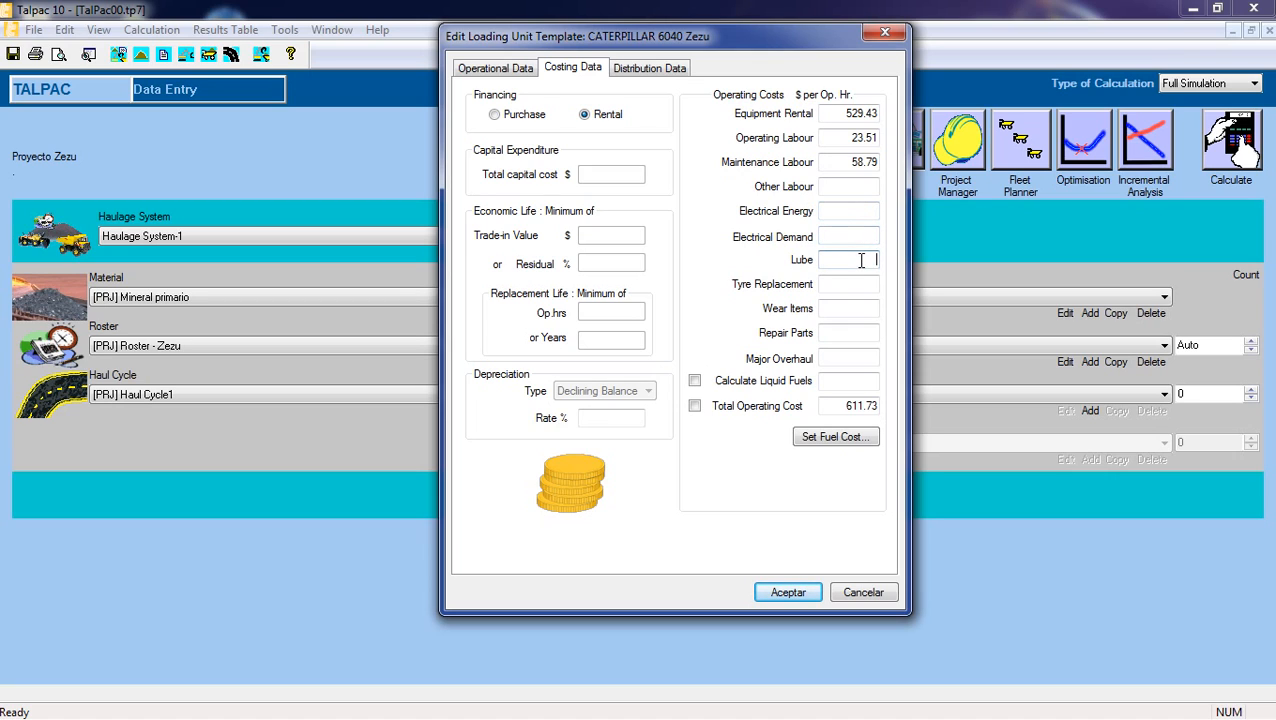
{"action": "type", "text": "28.45"}
Leave Tyre Replacement and Wear Items empty and set the Repair Parts cost to 16.57 $ per operating hour.
{"action": "left_click", "coordinate": [849, 286]}
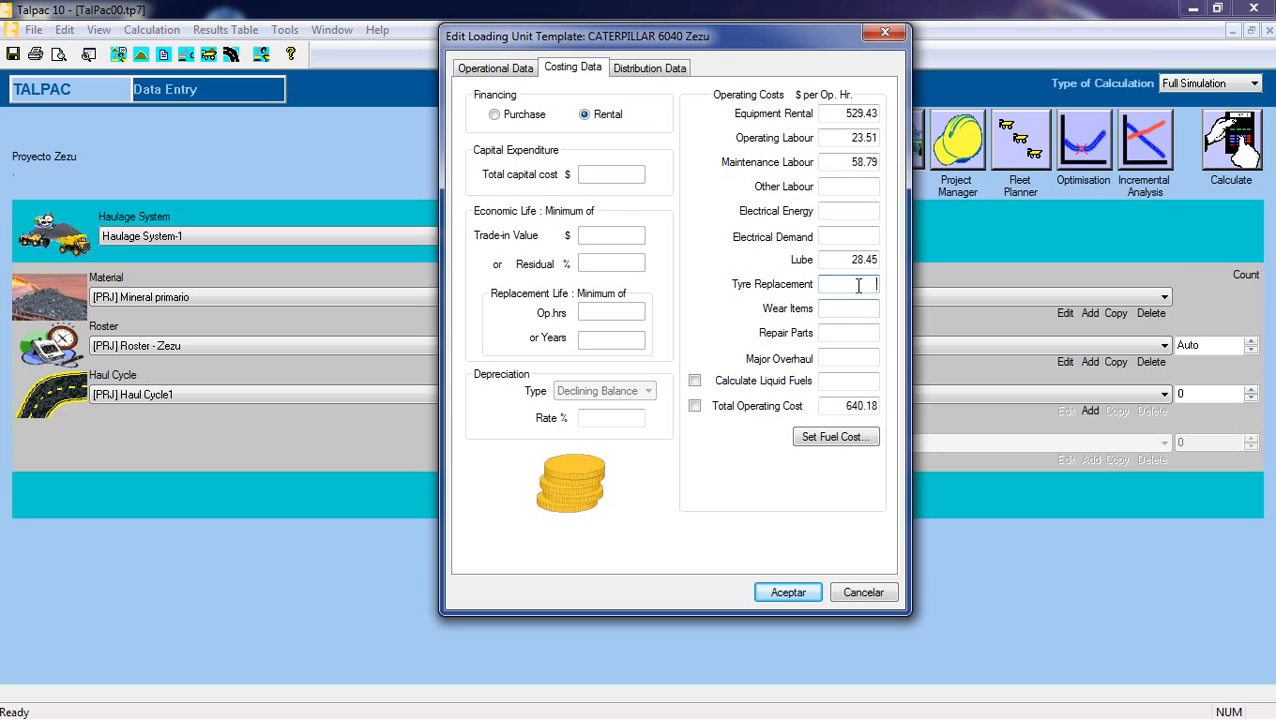
{"action": "left_click", "coordinate": [860, 309]}
{"action": "left_click", "coordinate": [862, 334]}
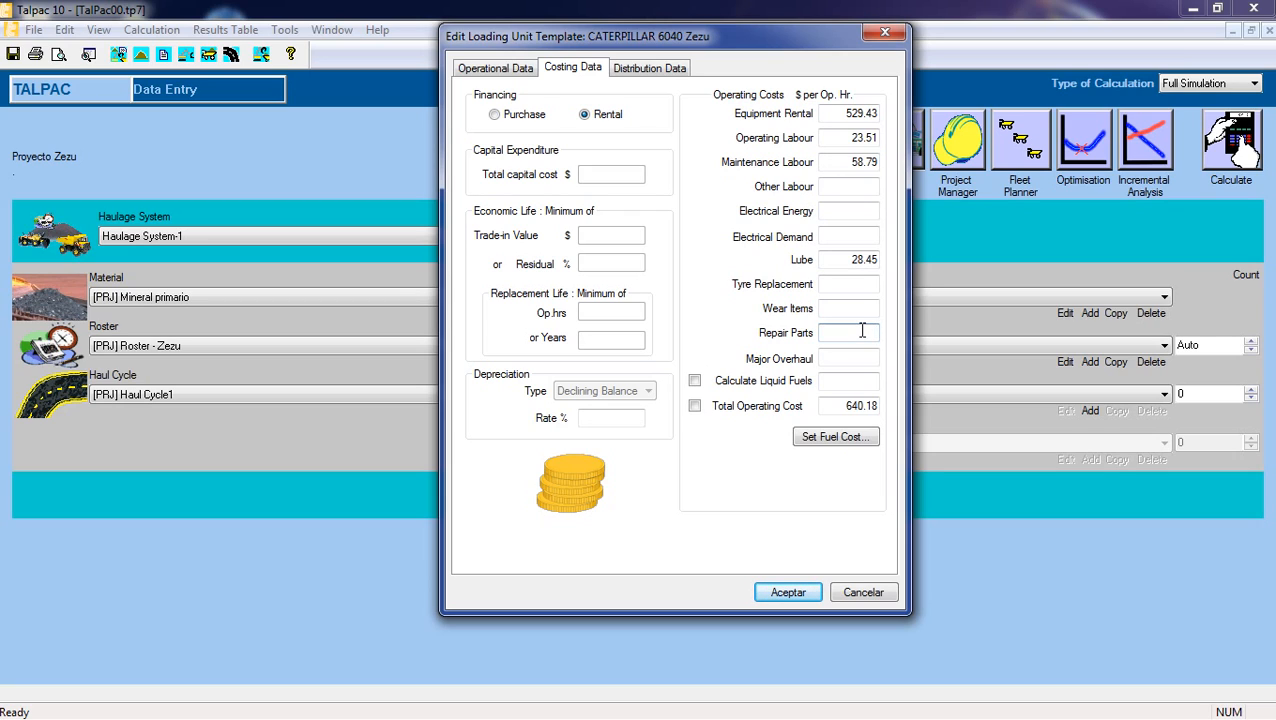
{"action": "type", "text": "16.57"}
Set the loading unit's Major Overhaul cost to 110.59 $ per operating hour.
{"action": "left_click", "coordinate": [862, 358]}
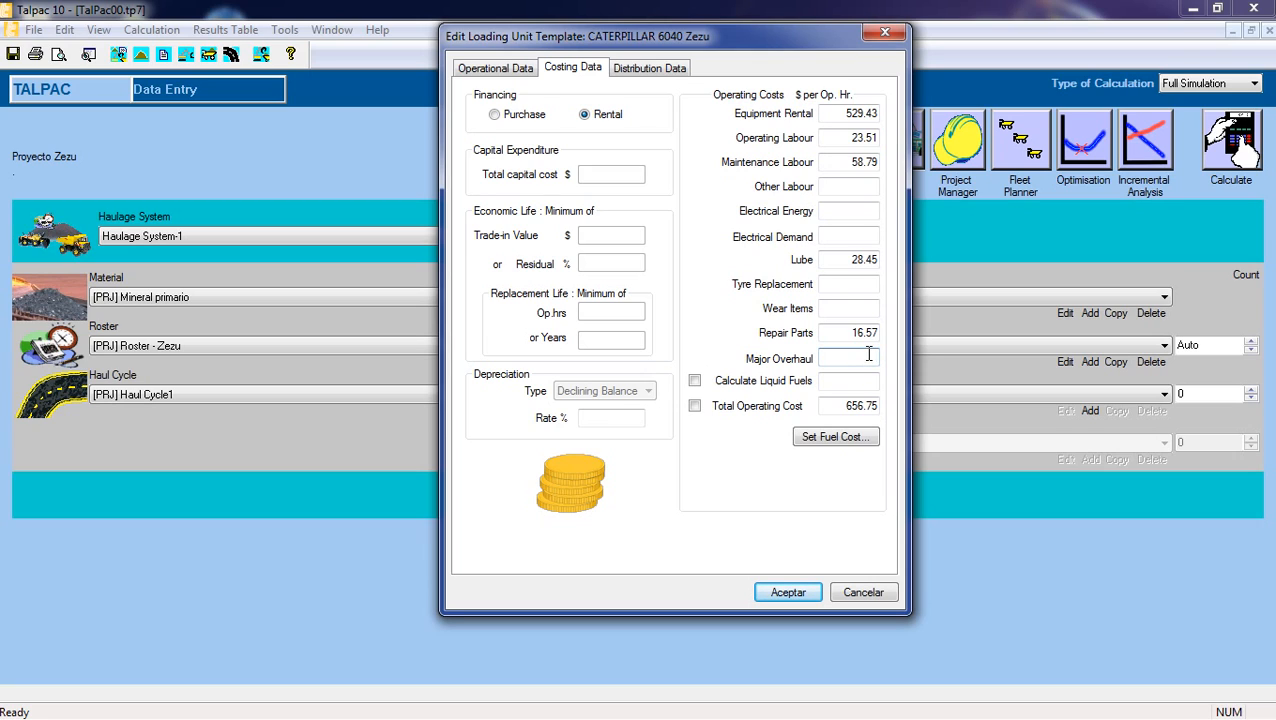
{"action": "type", "text": "110.55"}
{"action": "key", "text": "BackSpace"}
{"action": "type", "text": "9"}
{"action": "key", "text": "Tab"}
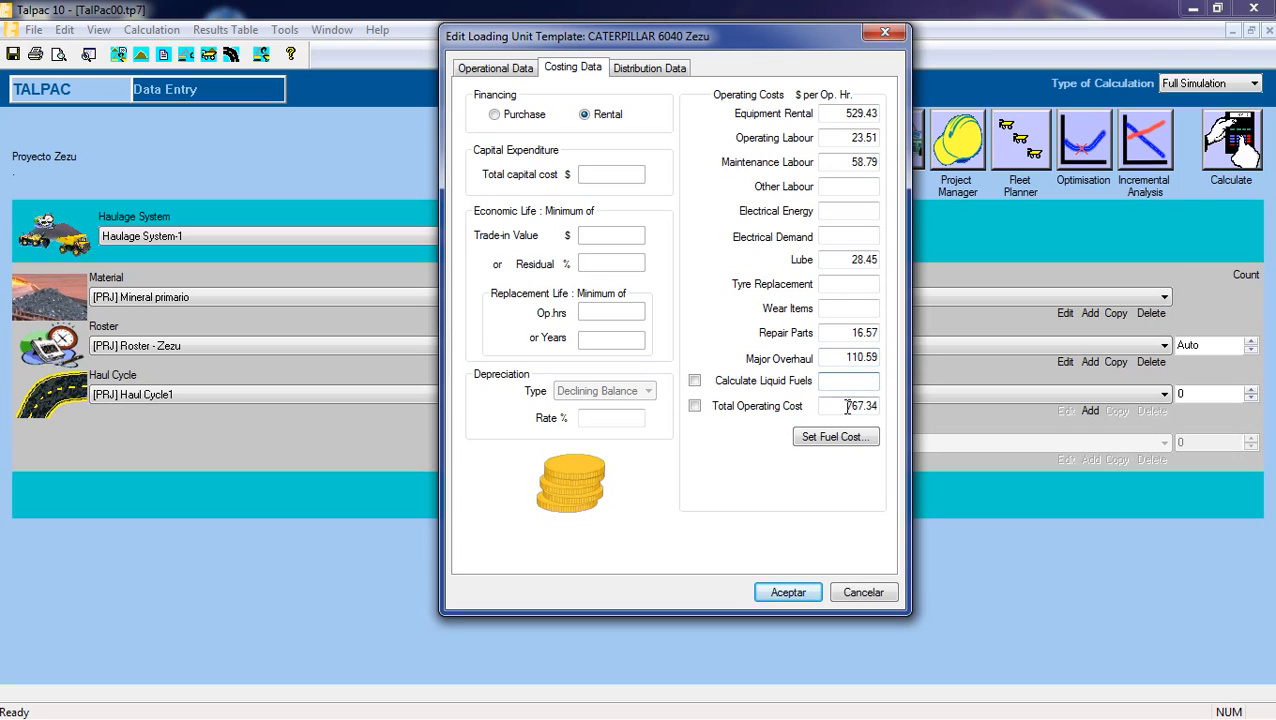
Check the total operating cost and liquid fuels entry, and accept the loading unit template's changes.
{"action": "left_click", "coordinate": [846, 405]}
{"action": "left_click", "coordinate": [846, 405]}
{"action": "left_click_drag", "start_coordinate": [846, 405], "coordinate": [880, 405]}
{"action": "left_click", "coordinate": [845, 405]}
{"action": "left_click", "coordinate": [846, 380]}
{"action": "left_click", "coordinate": [737, 388]}
{"action": "left_click", "coordinate": [786, 590]}
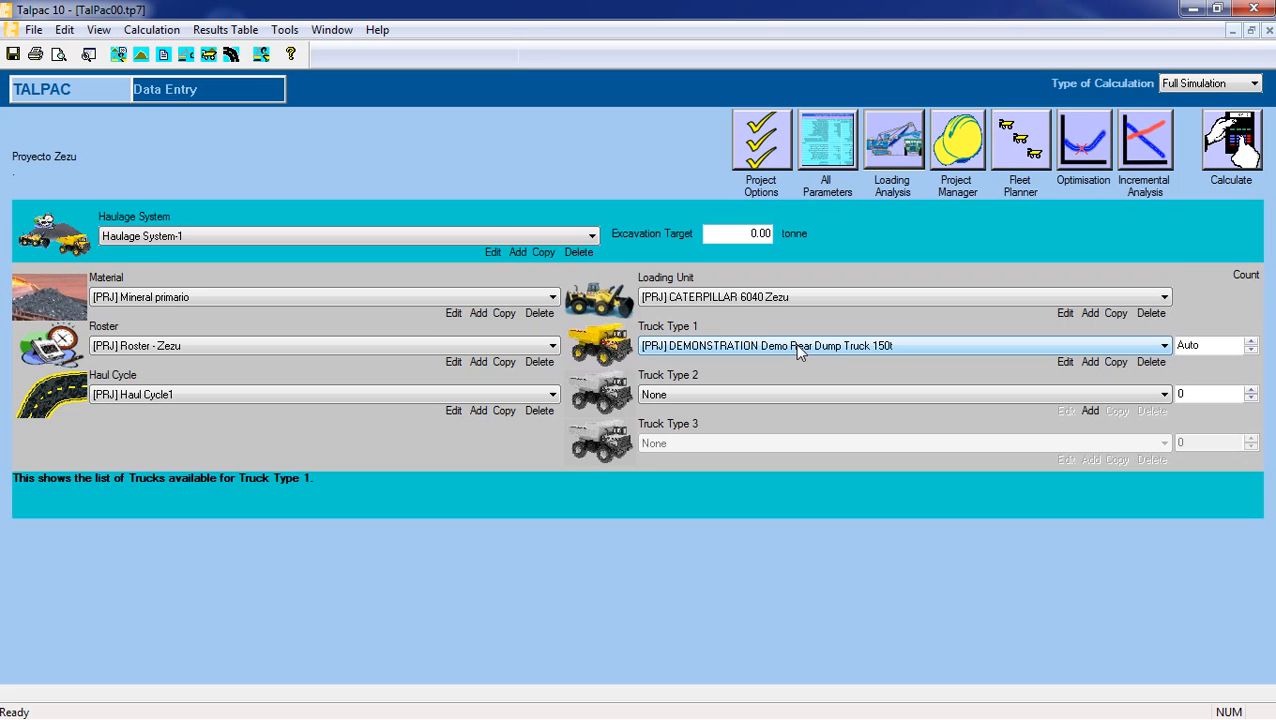
Start adding a truck for Truck Type 1 and filter the equipment database to CATERPILLAR rear dump trucks.
{"action": "left_click", "coordinate": [798, 347]}
{"action": "left_click", "coordinate": [798, 347]}
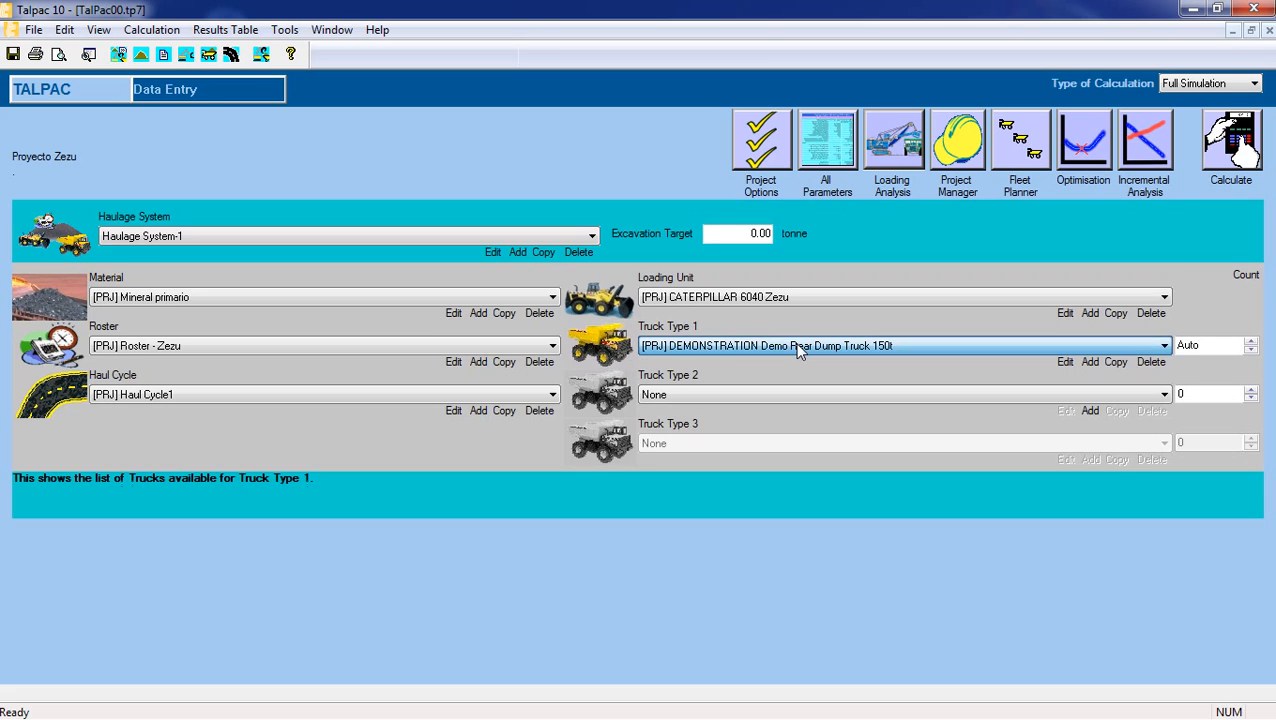
{"action": "left_click", "coordinate": [1090, 362]}
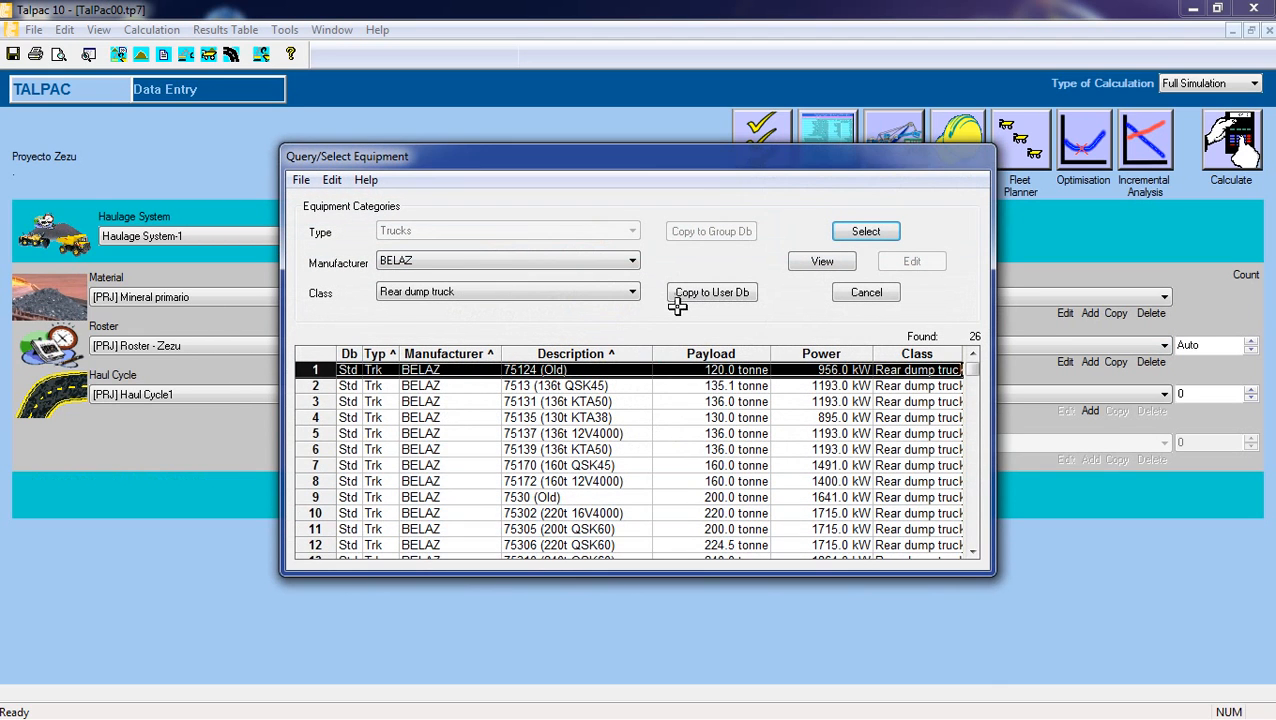
{"action": "left_click_drag", "start_coordinate": [703, 160], "coordinate": [723, 61]}
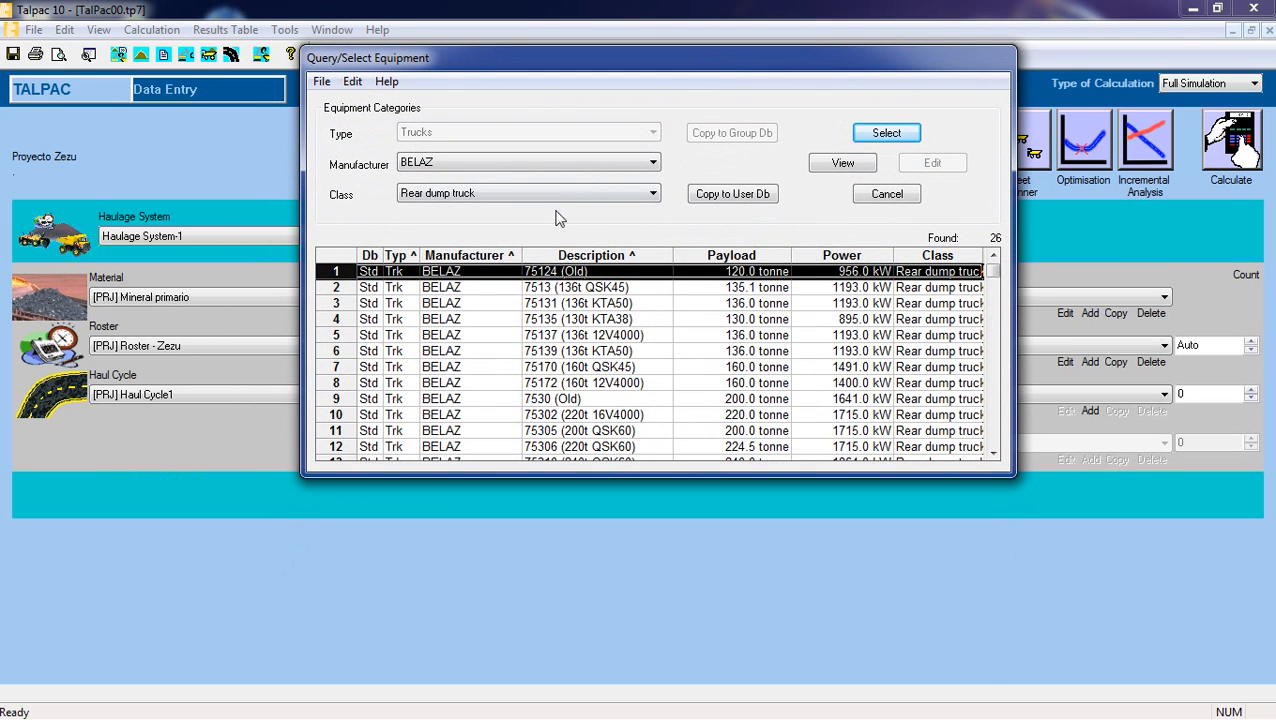
{"action": "left_click", "coordinate": [599, 171]}
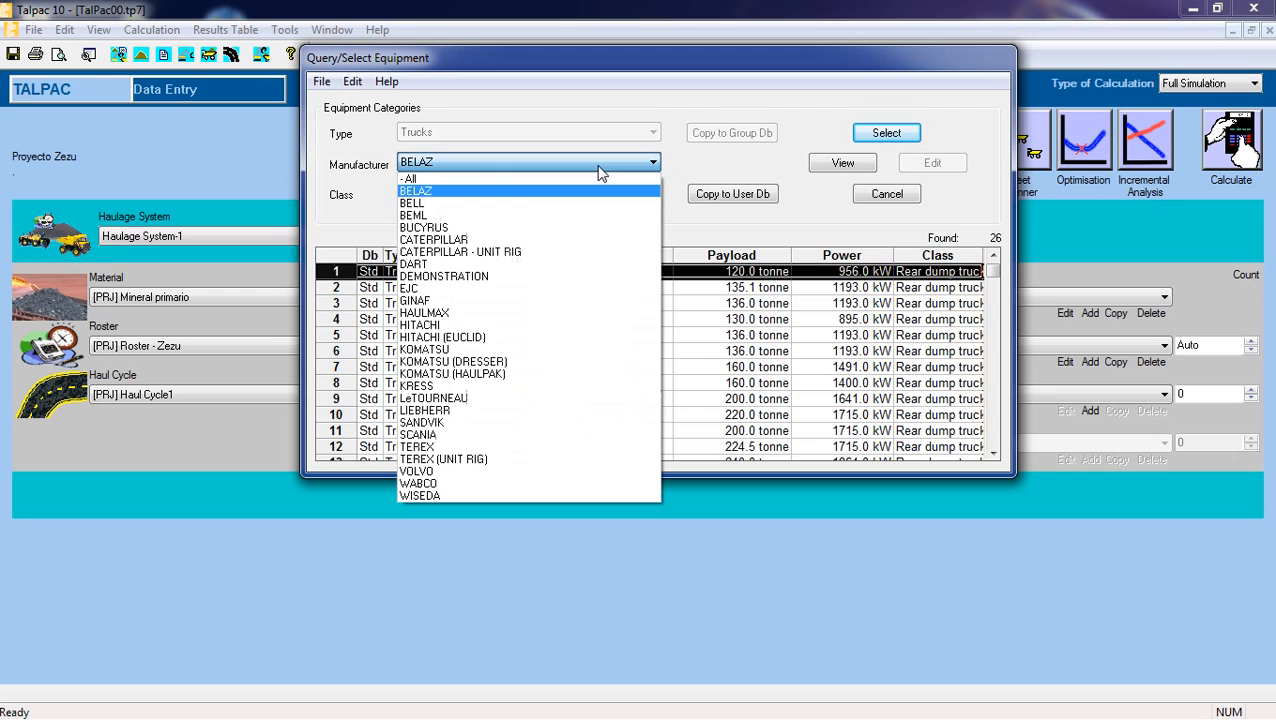
{"action": "left_click", "coordinate": [560, 240]}
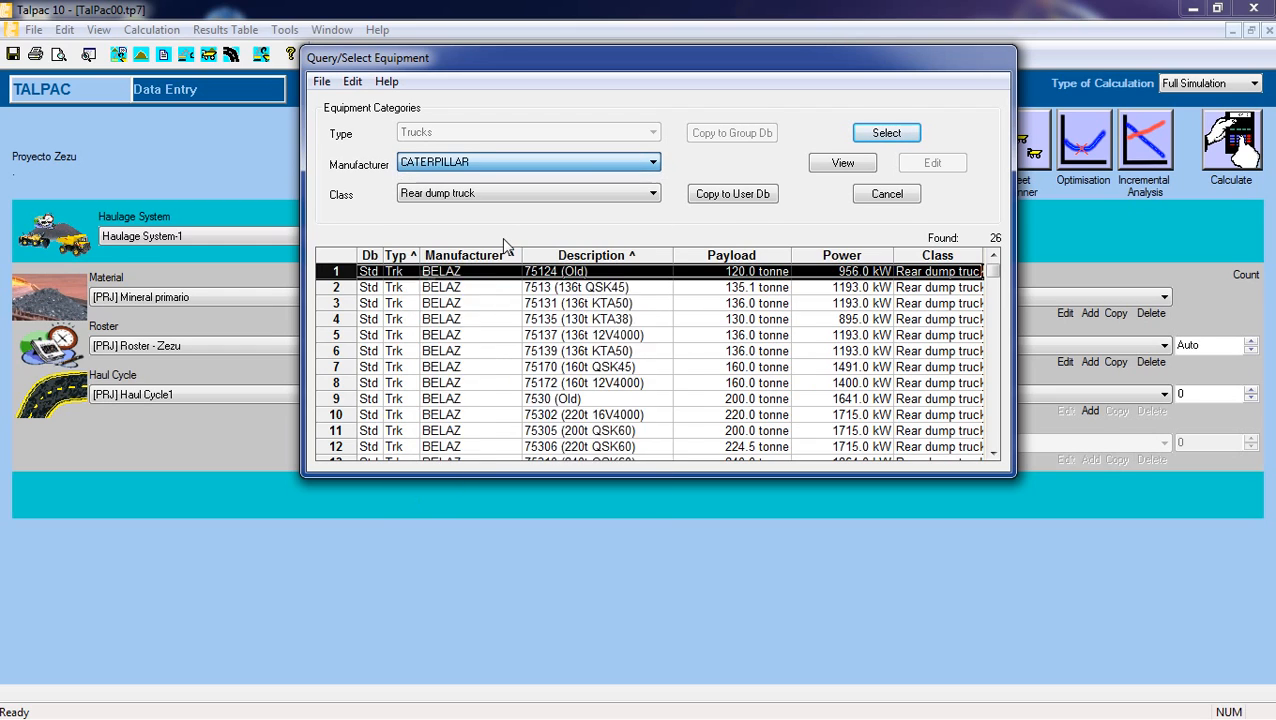
{"action": "left_click", "coordinate": [588, 195]}
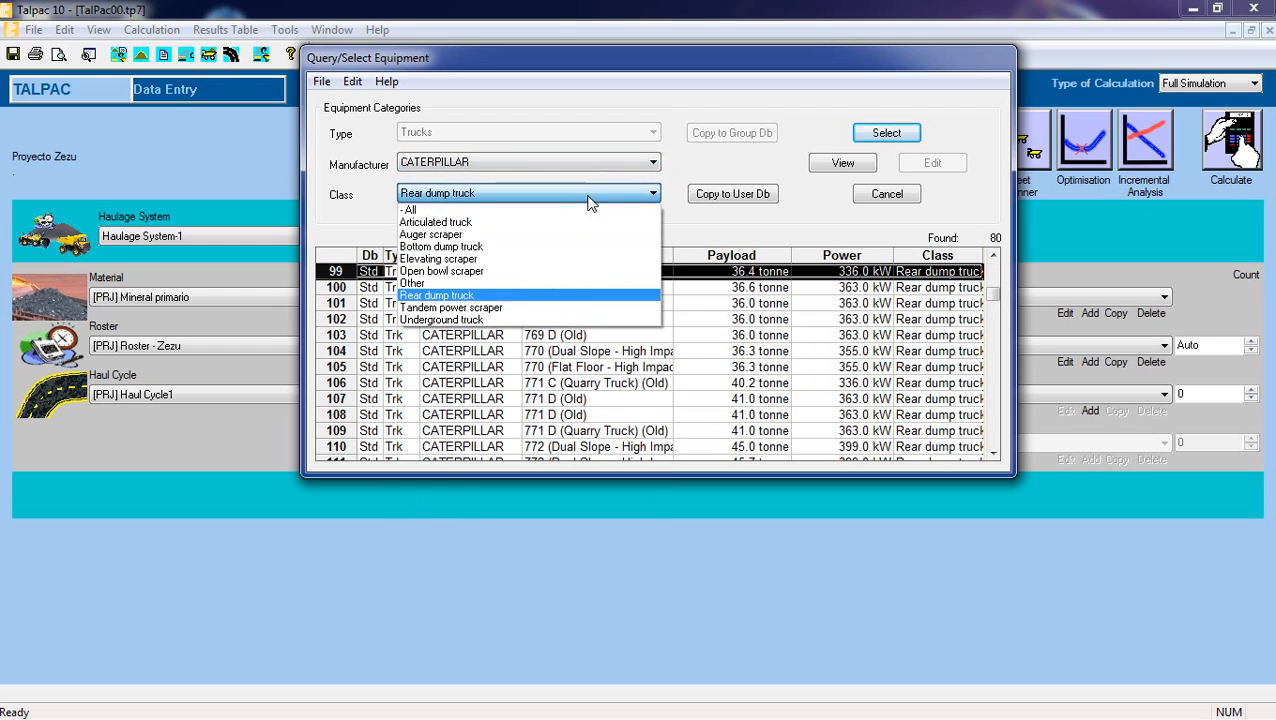
{"action": "left_click", "coordinate": [514, 297]}
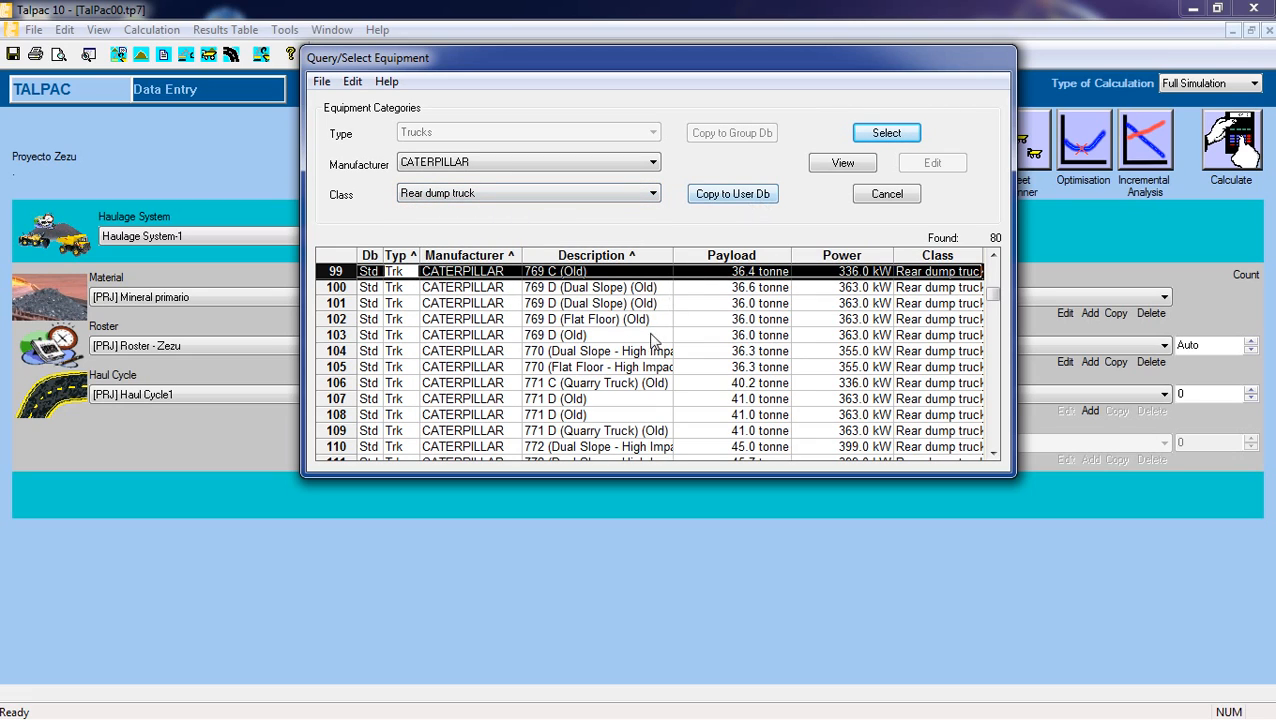
Browse the CATERPILLAR rear dump truck list as far as the 785 C models.
{"action": "left_click", "coordinate": [618, 336]}
{"action": "left_click", "coordinate": [558, 367]}
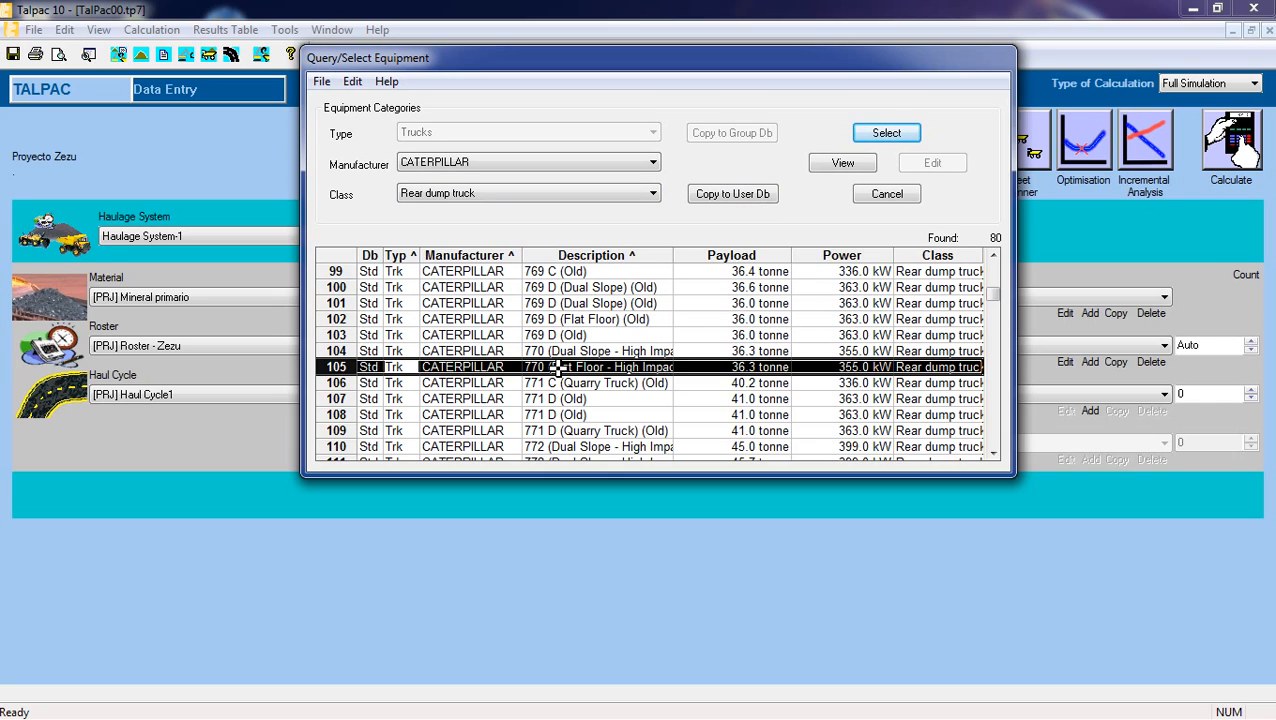
{"action": "left_click", "coordinate": [564, 414]}
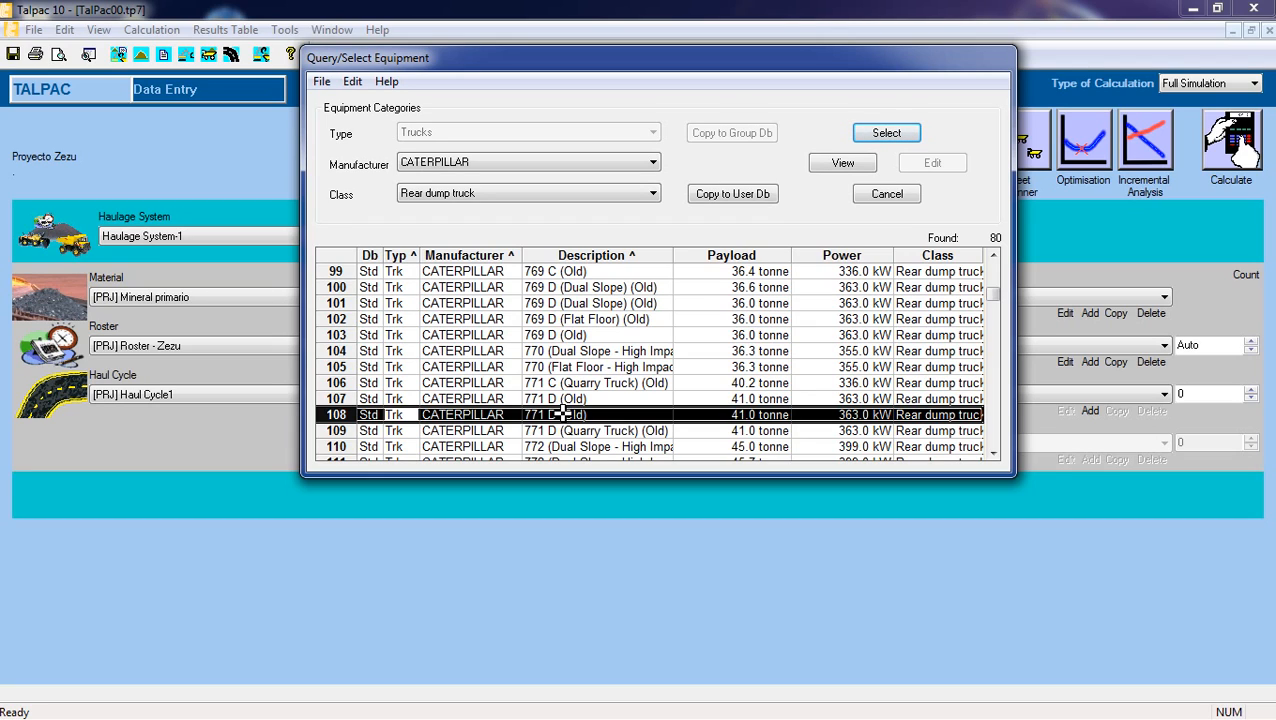
{"action": "scroll", "coordinate": [568, 385], "scroll_direction": "down", "scroll_amount": 5}
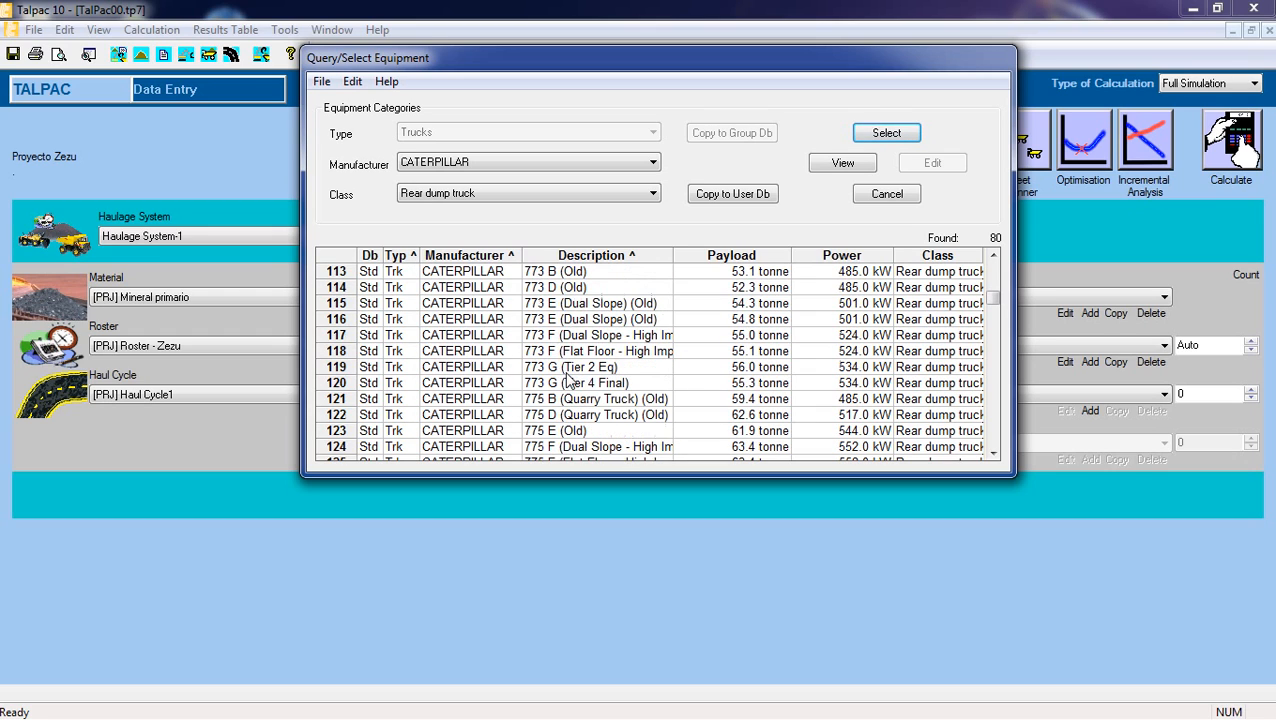
{"action": "scroll", "coordinate": [568, 383], "scroll_direction": "down", "scroll_amount": 7}
{"action": "left_click", "coordinate": [570, 383]}
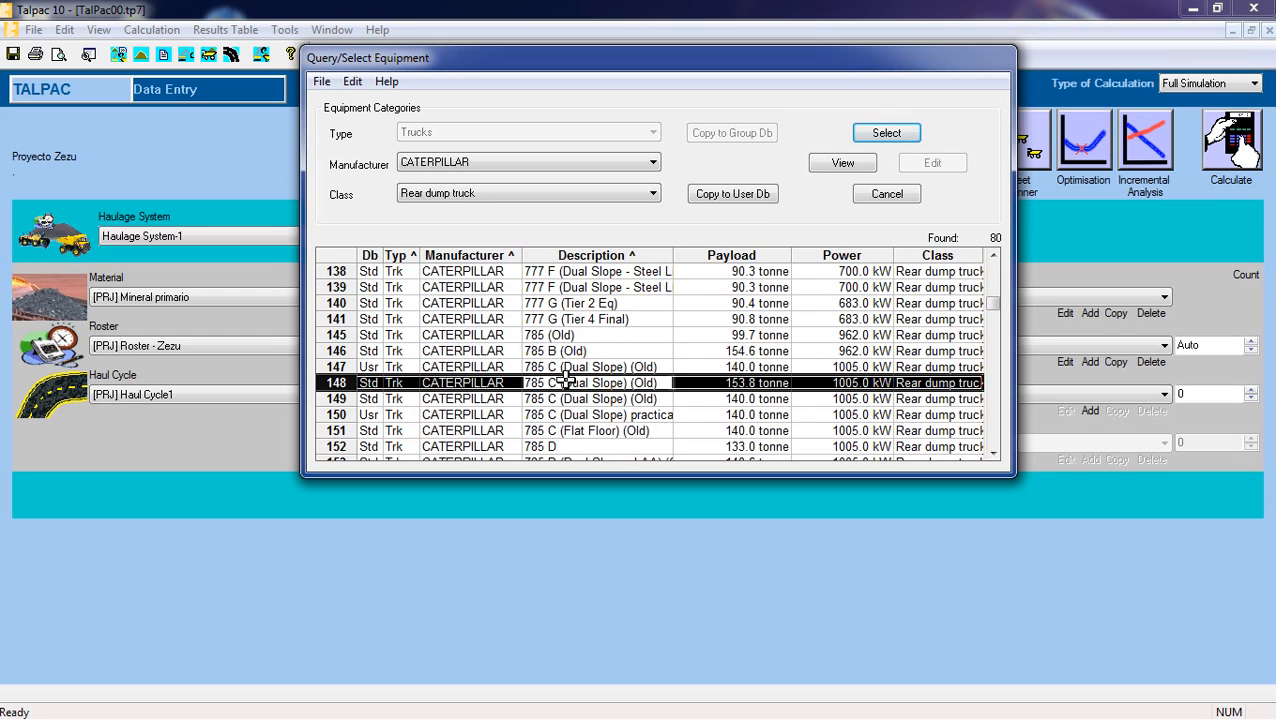
Permanently delete the user-database copy of the CATERPILLAR 785 C (Dual Slope) (Old) truck.
{"action": "left_click", "coordinate": [575, 367]}
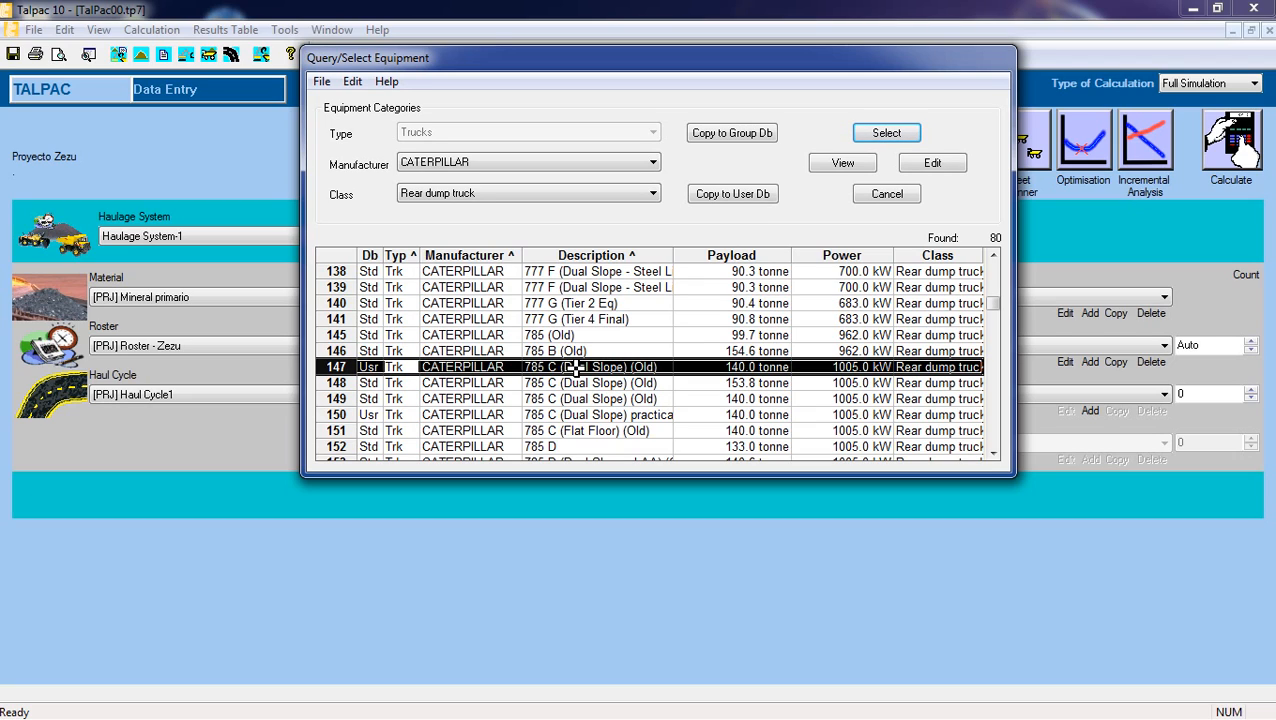
{"action": "left_click", "coordinate": [598, 383]}
{"action": "left_click", "coordinate": [596, 367]}
{"action": "right_click", "coordinate": [596, 367]}
{"action": "left_click", "coordinate": [640, 460]}
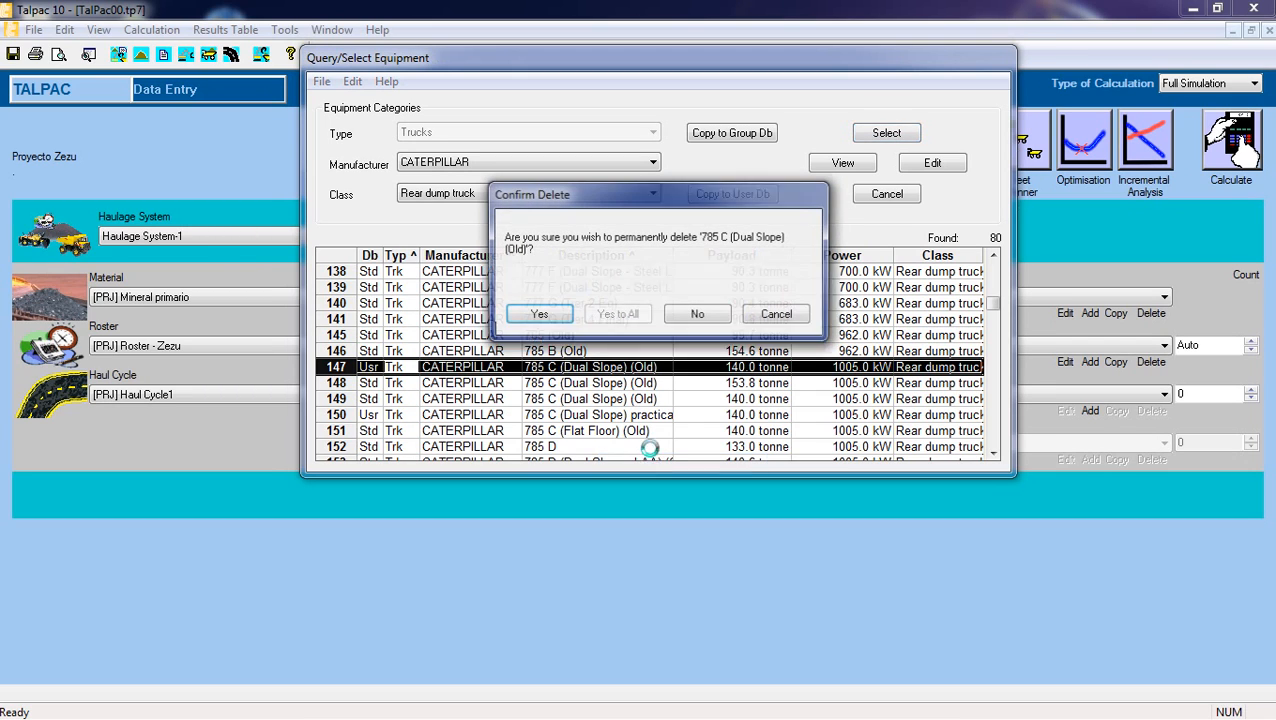
{"action": "left_click", "coordinate": [537, 314]}
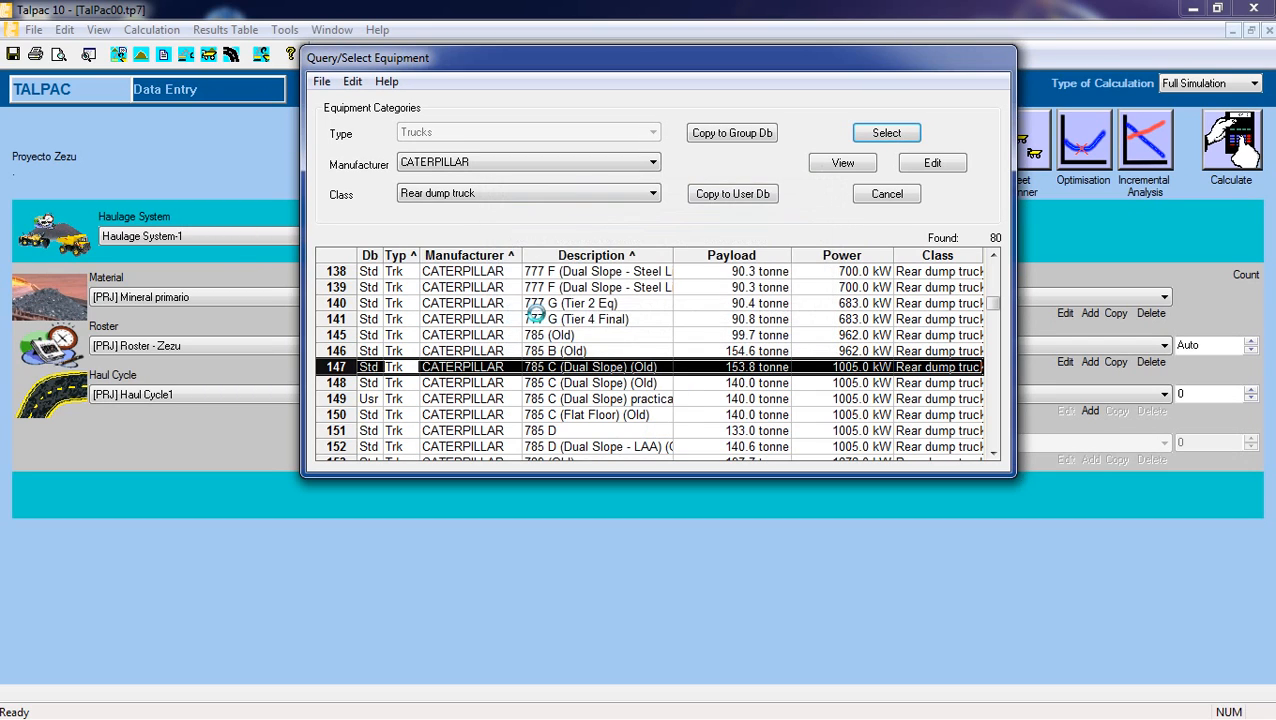
Permanently delete the user-database truck CATERPILLAR 785 C (Dual Slope) practica (Old).
{"action": "left_click", "coordinate": [545, 399]}
{"action": "left_click", "coordinate": [586, 382]}
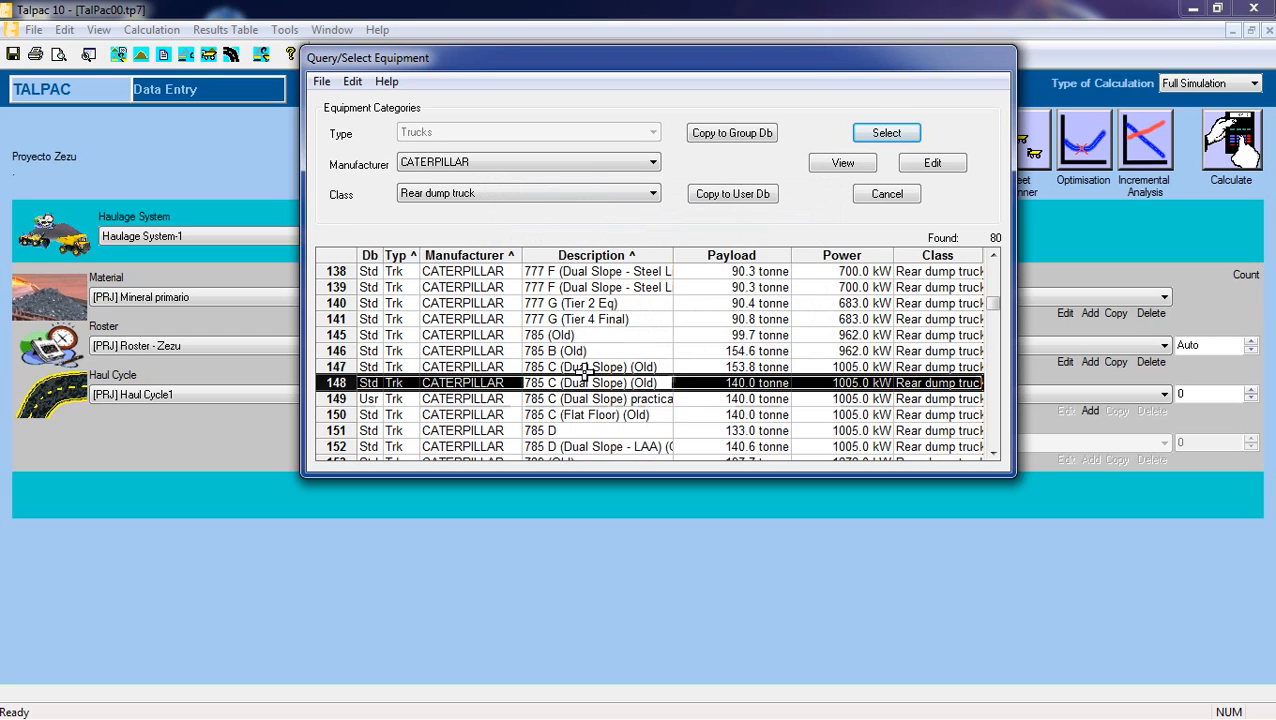
{"action": "left_click", "coordinate": [586, 369]}
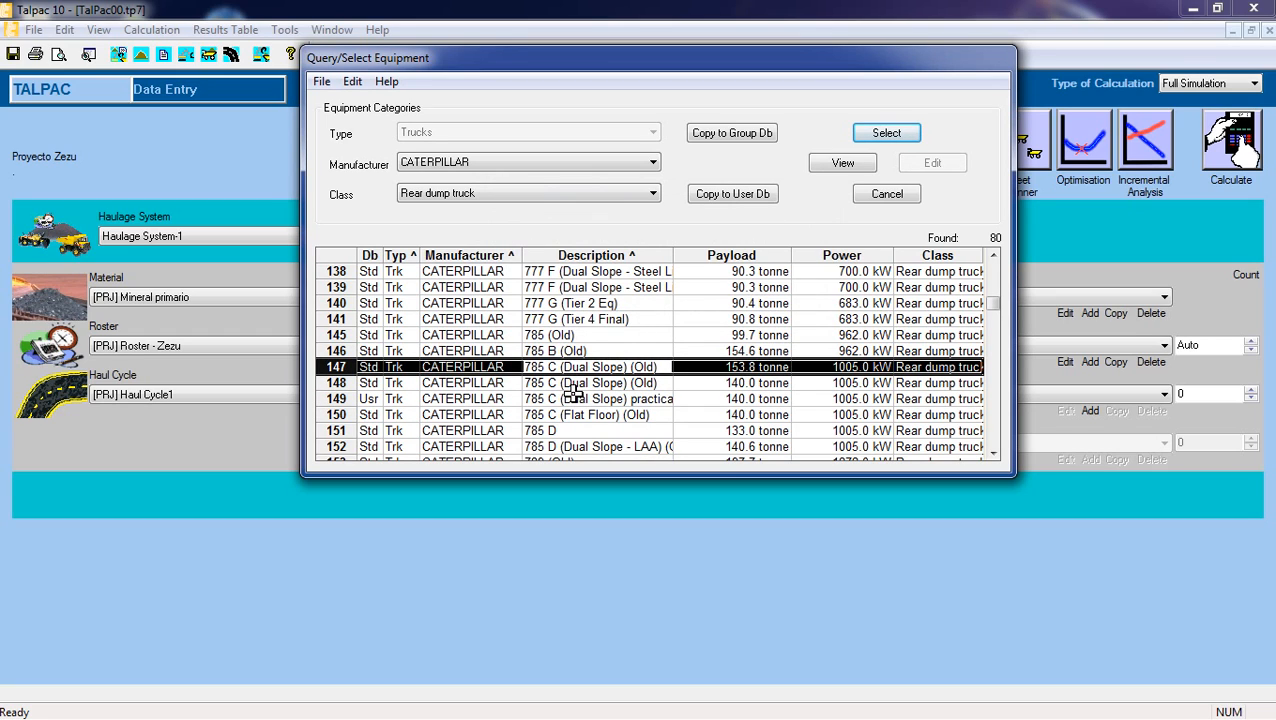
{"action": "left_click", "coordinate": [562, 399]}
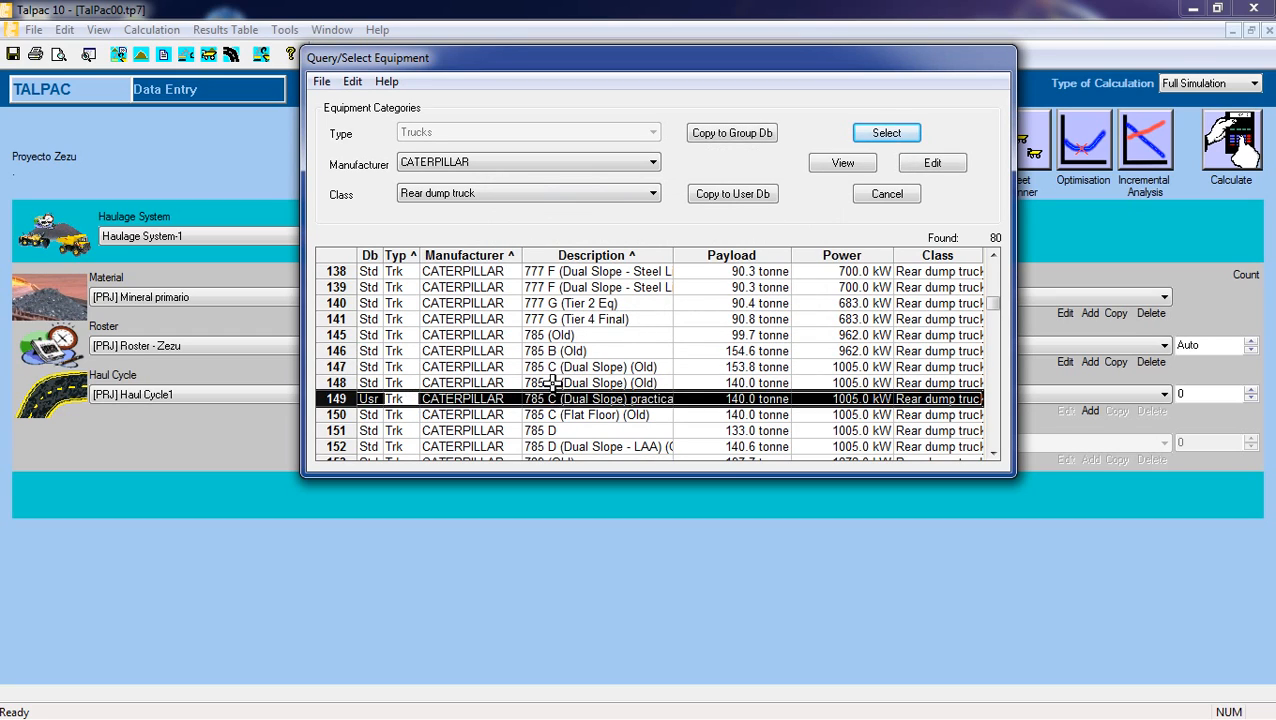
{"action": "left_click", "coordinate": [569, 366]}
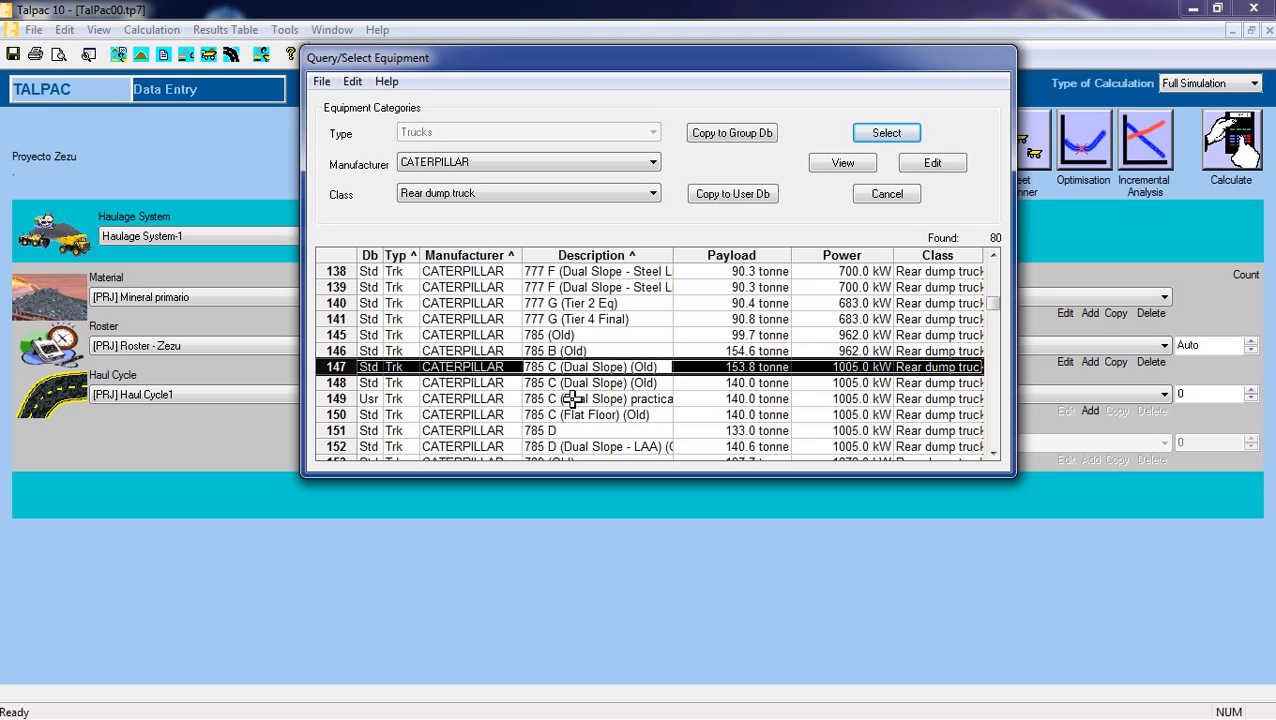
{"action": "left_click", "coordinate": [400, 399]}
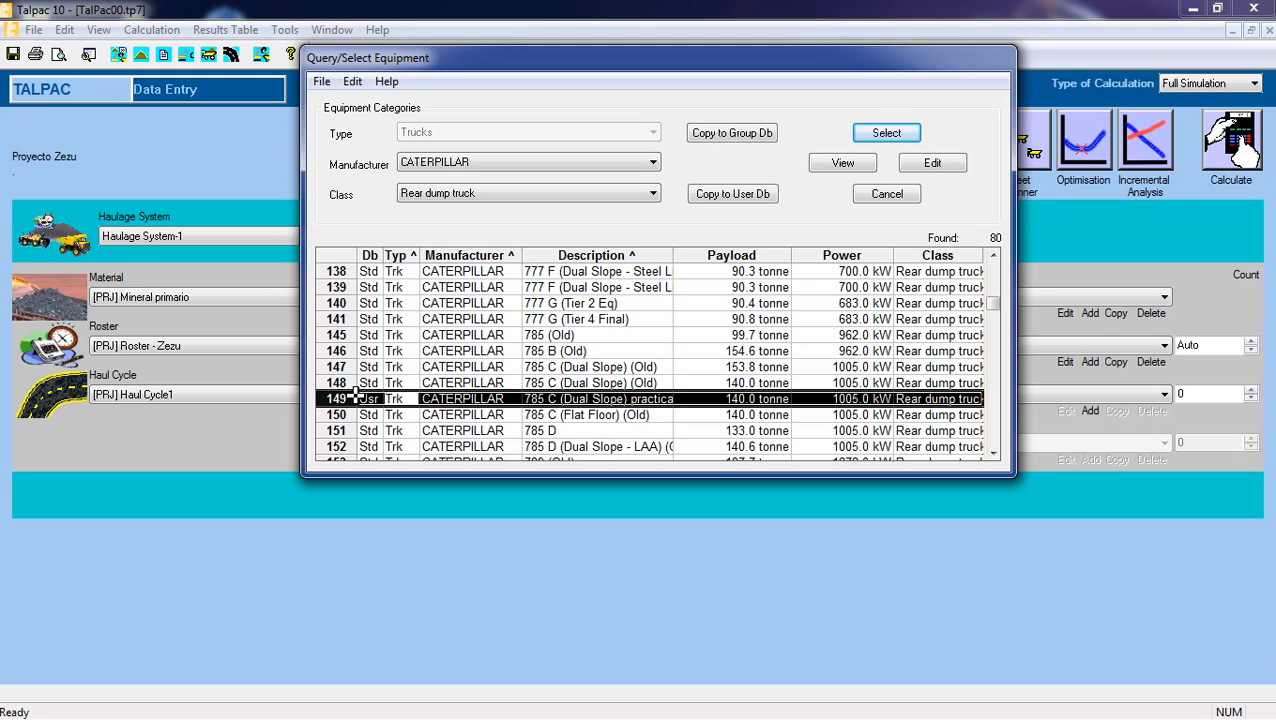
{"action": "right_click", "coordinate": [605, 398]}
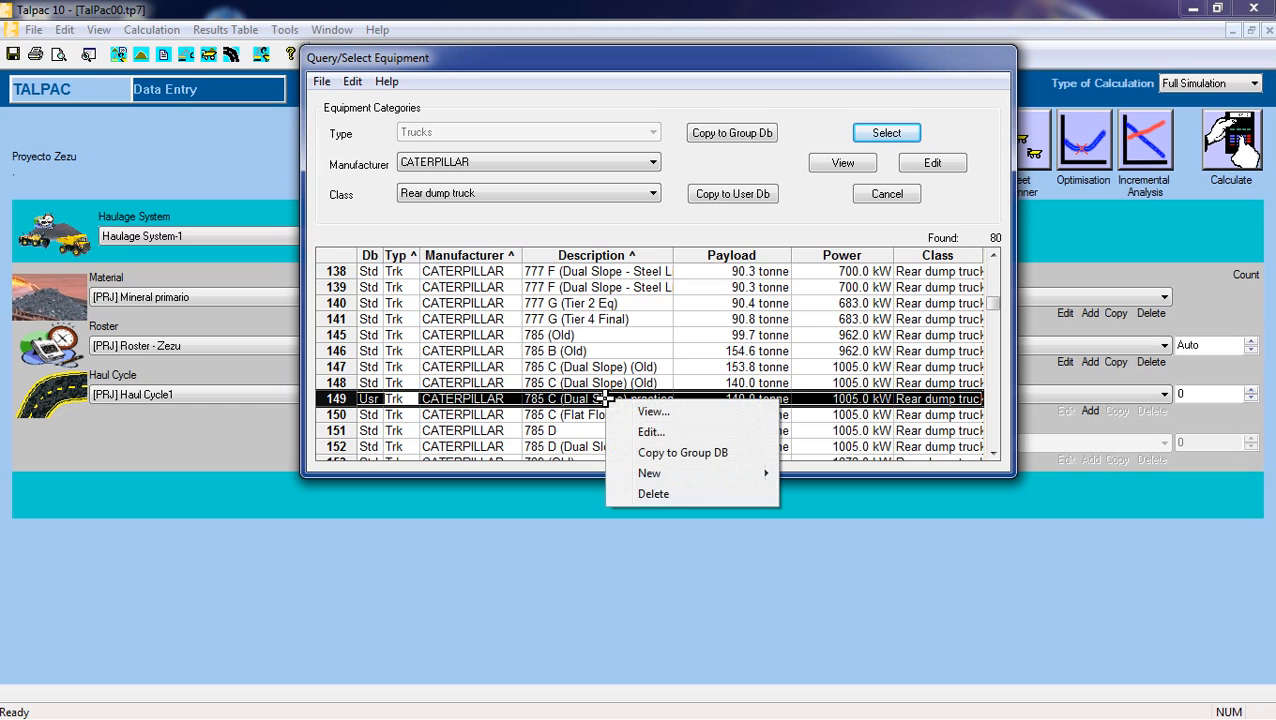
{"action": "left_click", "coordinate": [660, 494]}
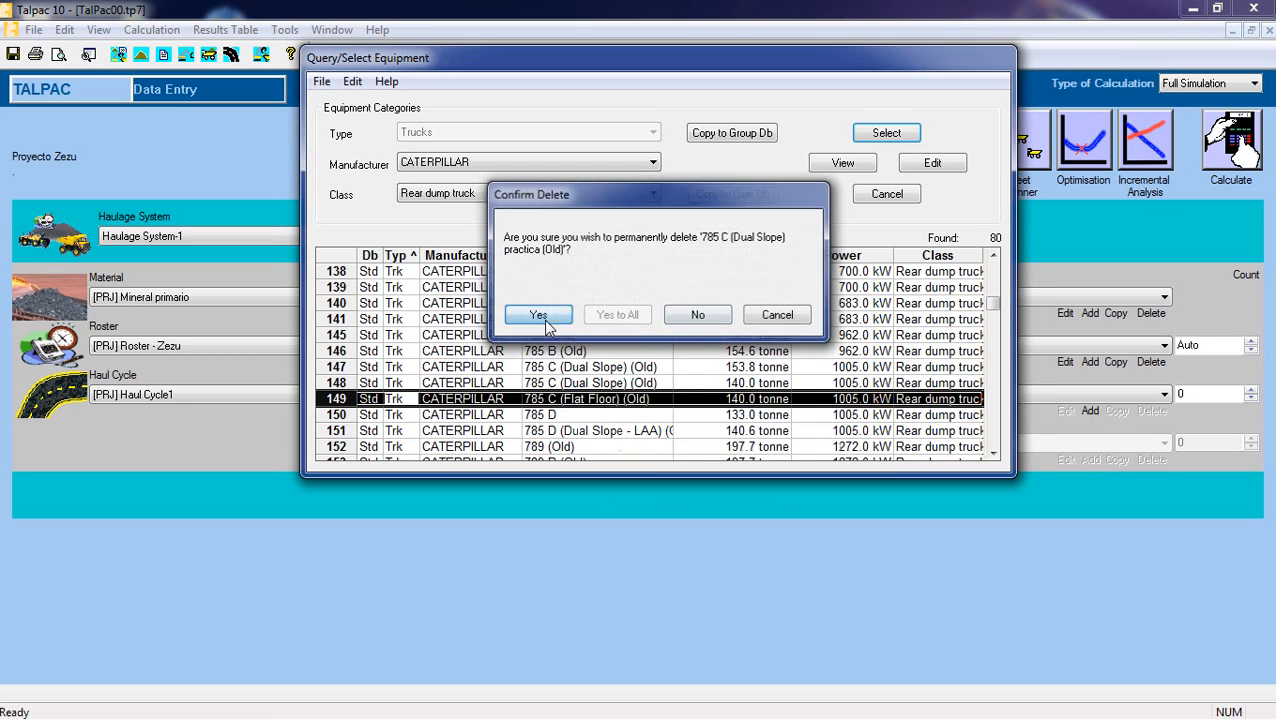
{"action": "left_click", "coordinate": [540, 316]}
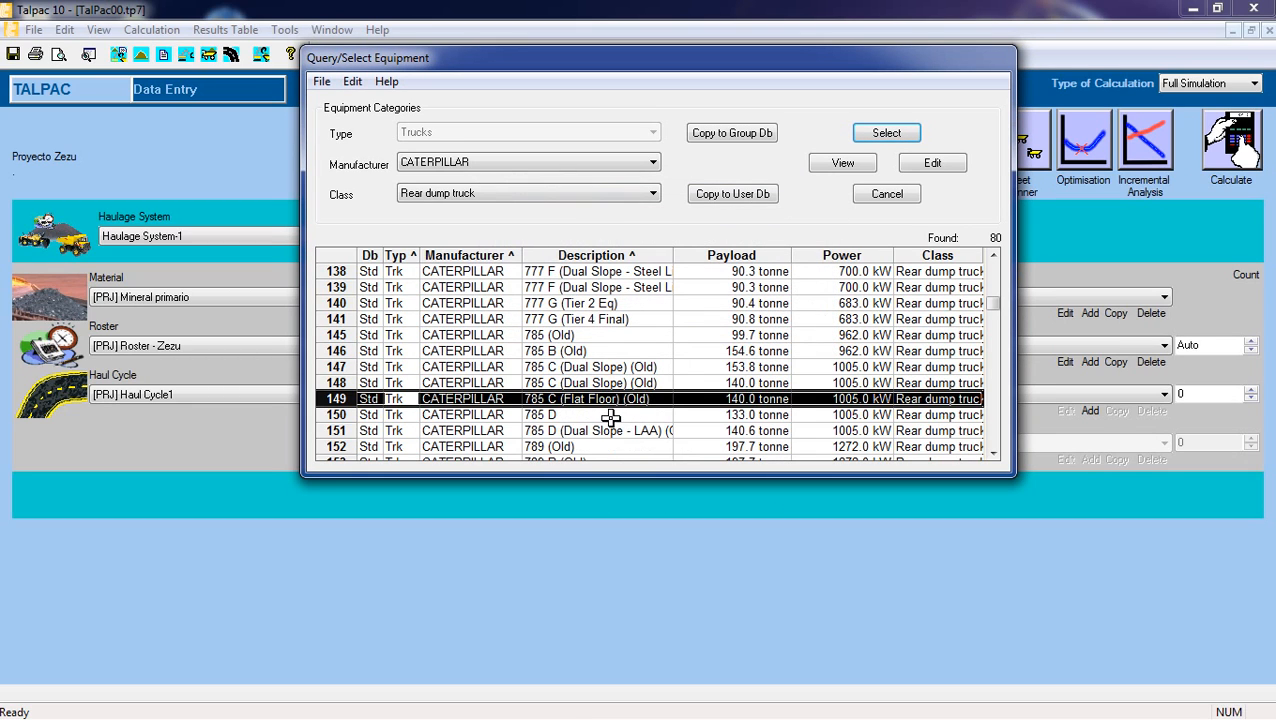
Copy the standard 140.0 tonne CATERPILLAR 785 C (Dual Slope) (Old) truck to the user database.
{"action": "left_click", "coordinate": [611, 415]}
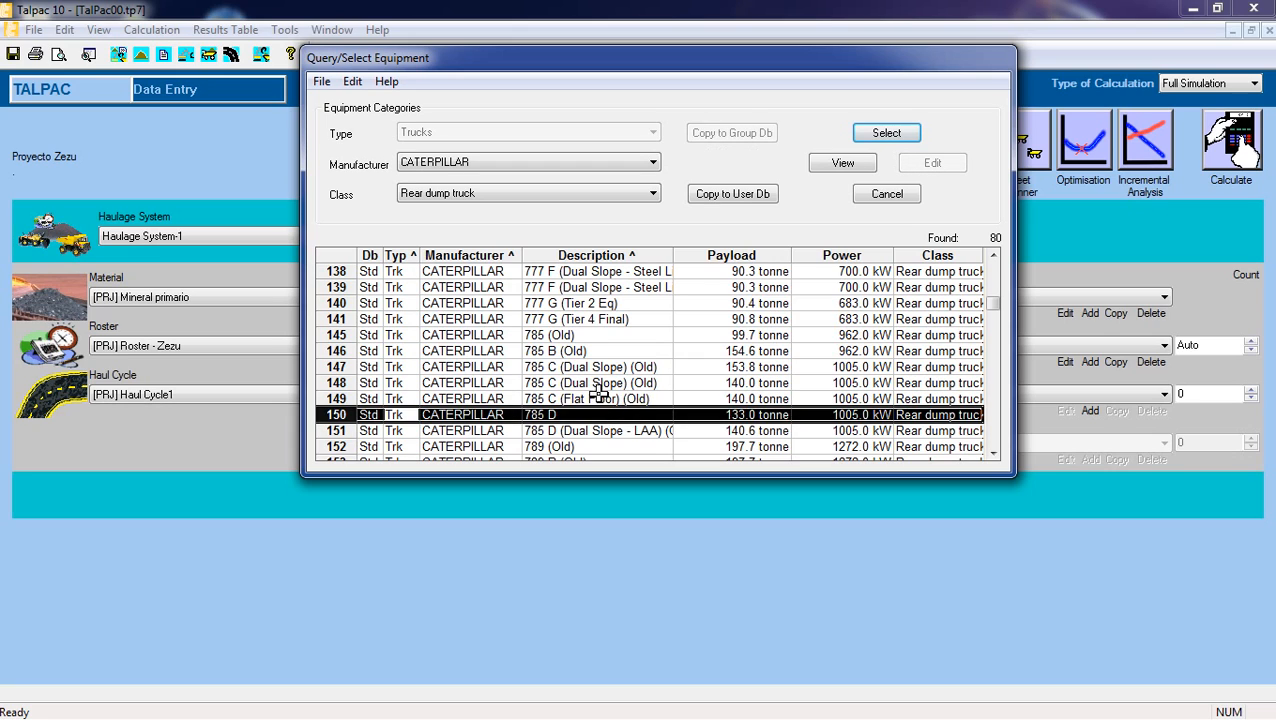
{"action": "left_click", "coordinate": [600, 383]}
{"action": "left_click", "coordinate": [597, 368]}
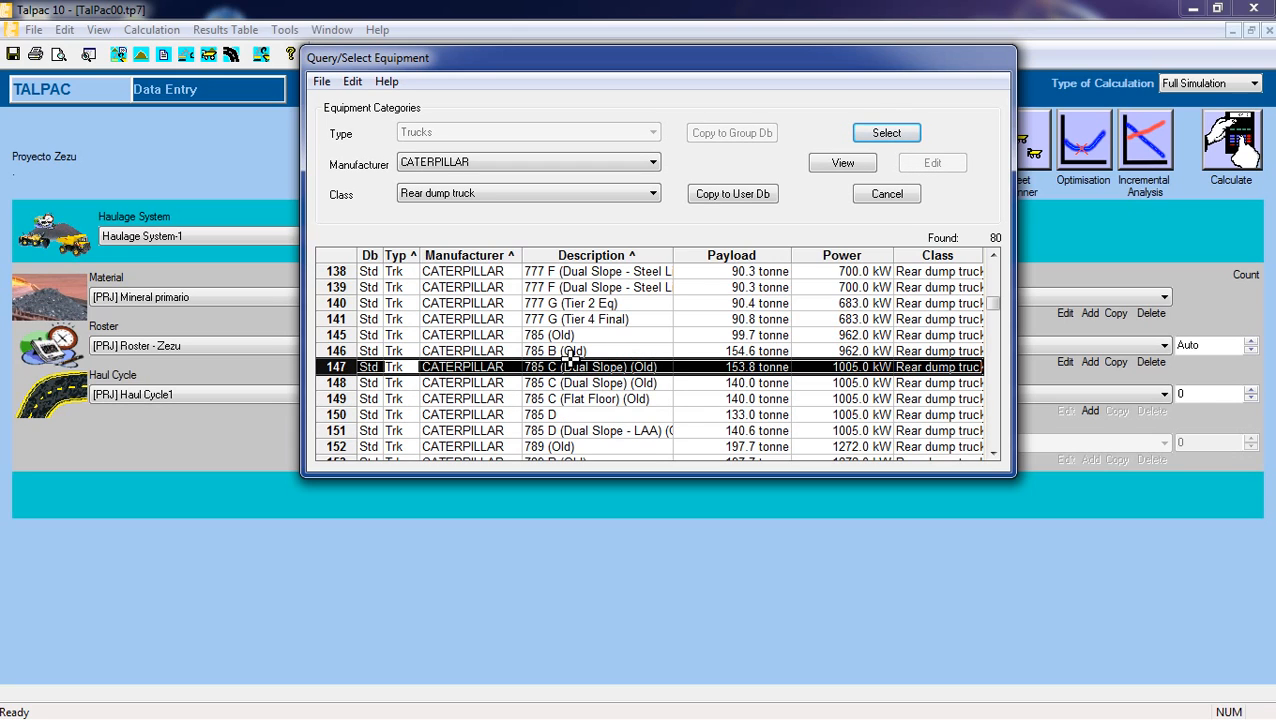
{"action": "left_click", "coordinate": [574, 383]}
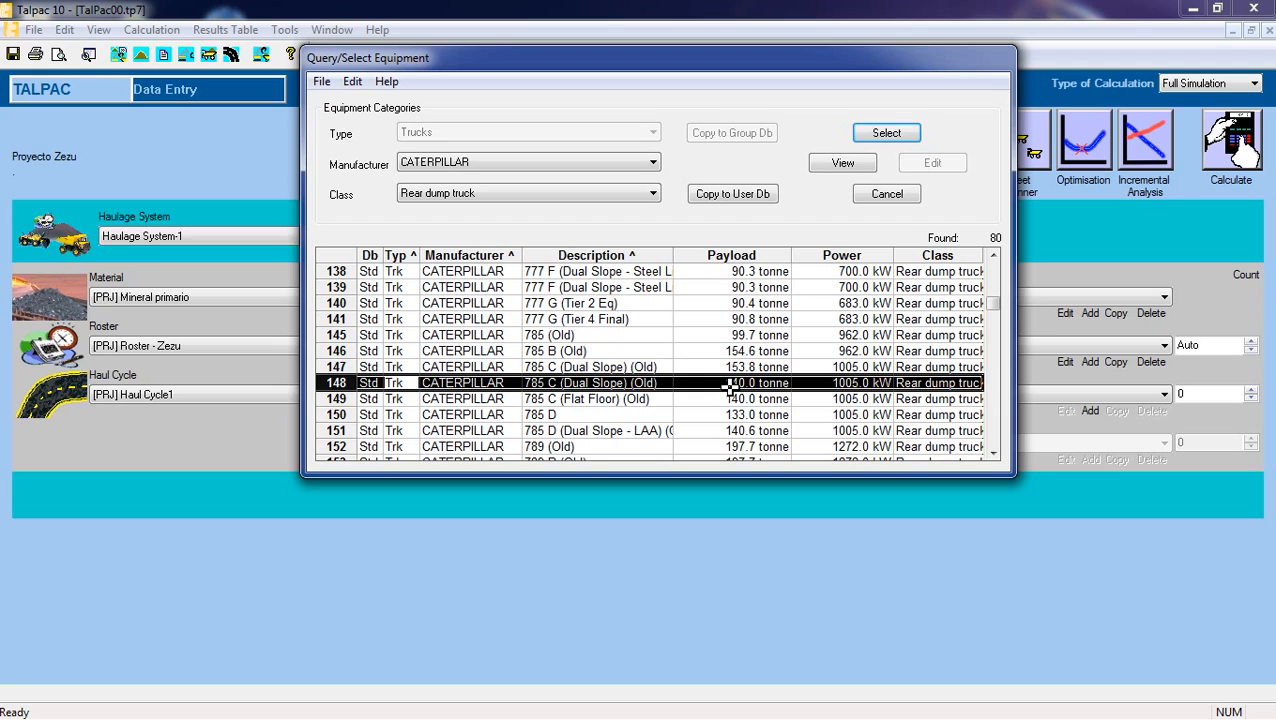
{"action": "left_click", "coordinate": [727, 193]}
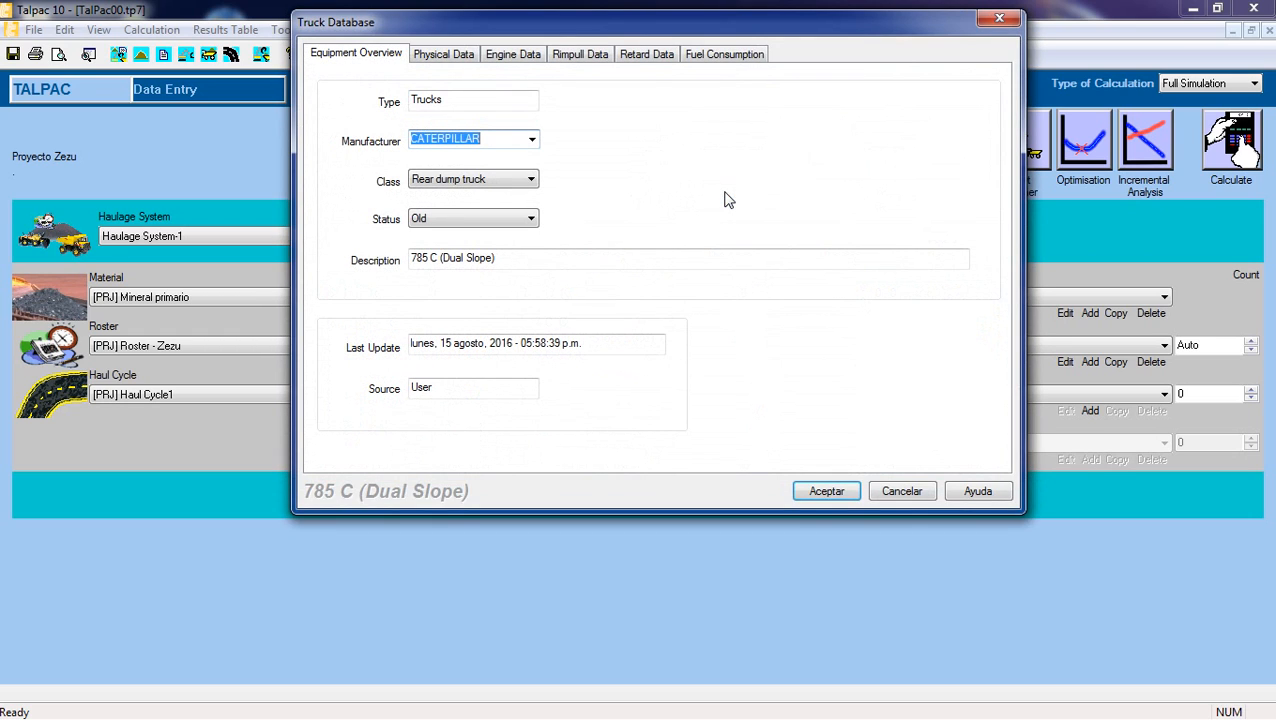
Change the copied truck's description to 785 C Zezu and accept the database entry.
{"action": "left_click", "coordinate": [516, 261]}
{"action": "key", "text": "BackSpace"}
{"action": "key", "text": "BackSpace"}
{"action": "key", "text": "BackSpace"}
{"action": "key", "text": "BackSpace"}
{"action": "key", "text": "BackSpace"}
{"action": "key", "text": "BackSpace"}
{"action": "key", "text": "BackSpace"}
{"action": "key", "text": "BackSpace"}
{"action": "key", "text": "BackSpace"}
{"action": "key", "text": "BackSpace"}
{"action": "key", "text": "BackSpace"}
{"action": "key", "text": "BackSpace"}
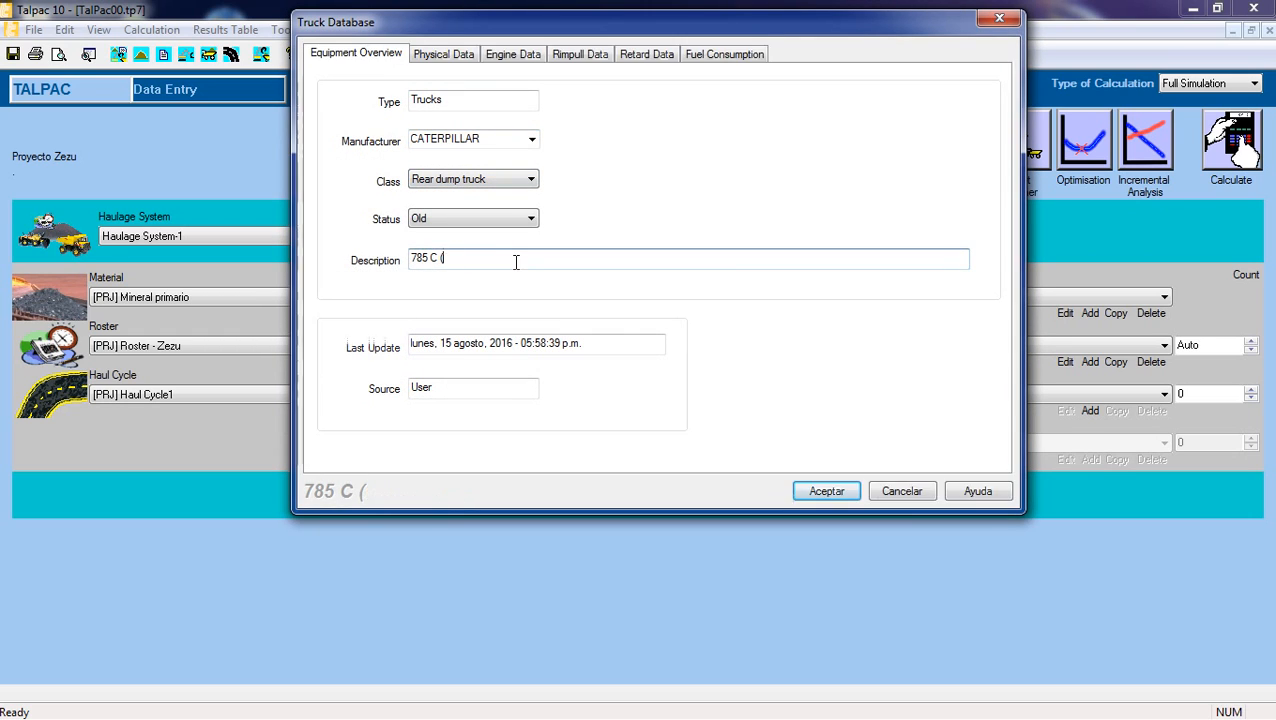
{"action": "type", "text": "Zezu"}
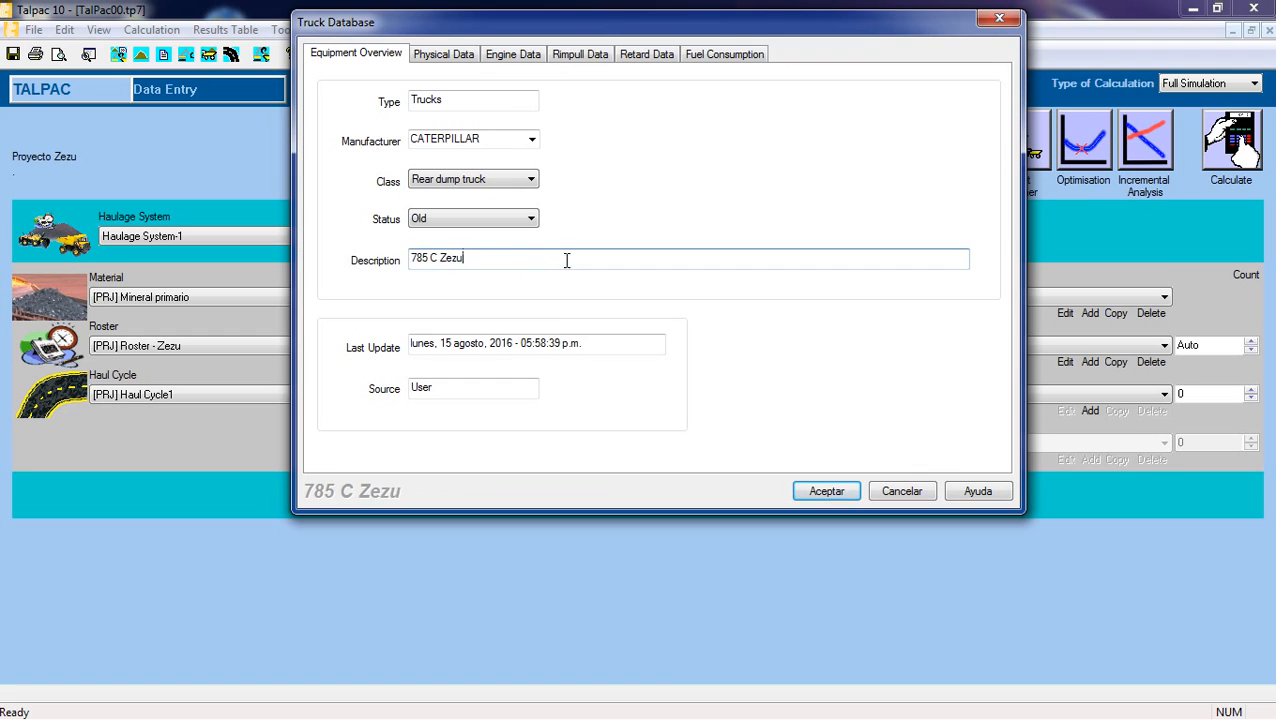
{"action": "left_click", "coordinate": [828, 491]}
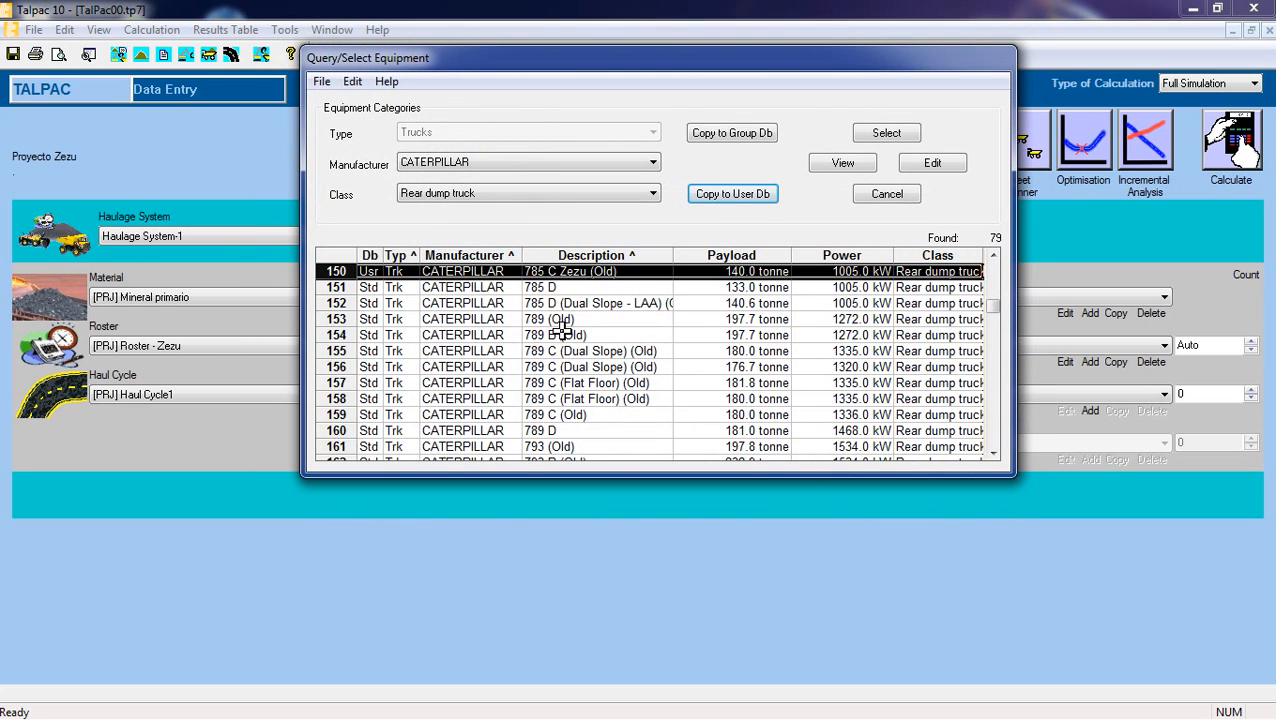
Select the user-database CATERPILLAR 785 C Zezu as Truck Type 1 and check the identification names in its template.
{"action": "left_click", "coordinate": [561, 334]}
{"action": "scroll", "coordinate": [561, 372], "scroll_direction": "up", "scroll_amount": 2}
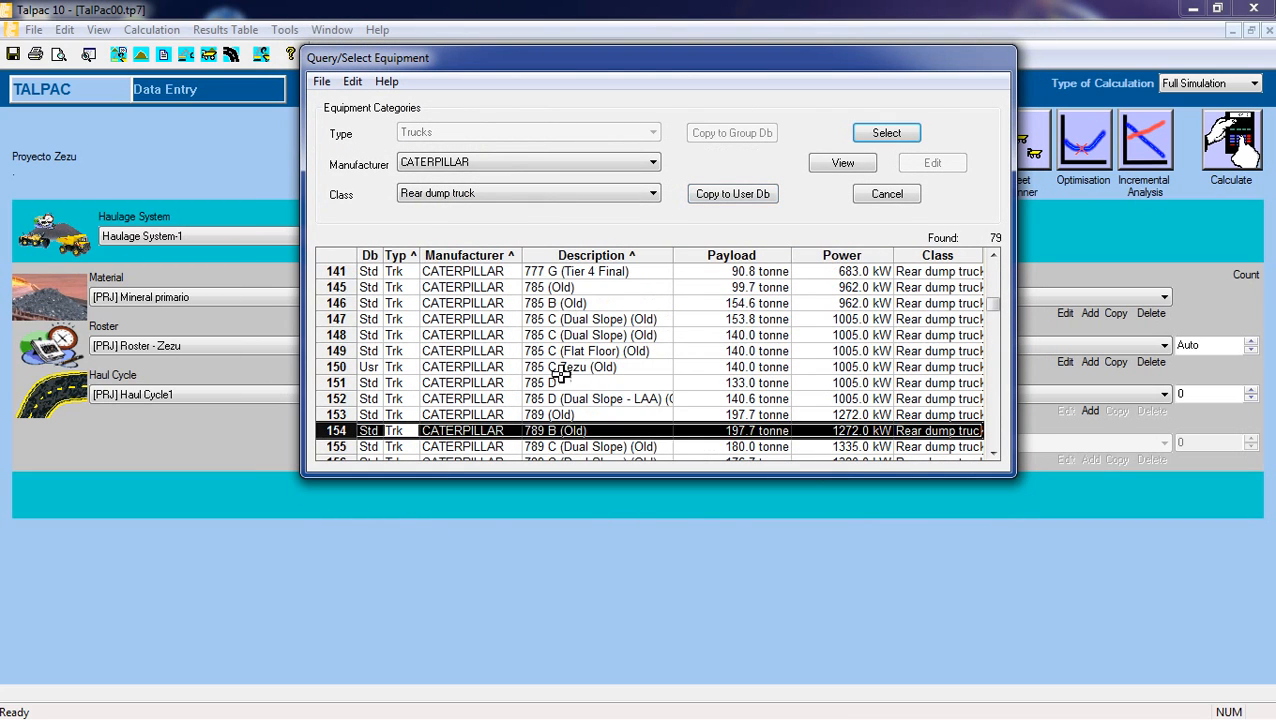
{"action": "left_click", "coordinate": [561, 372]}
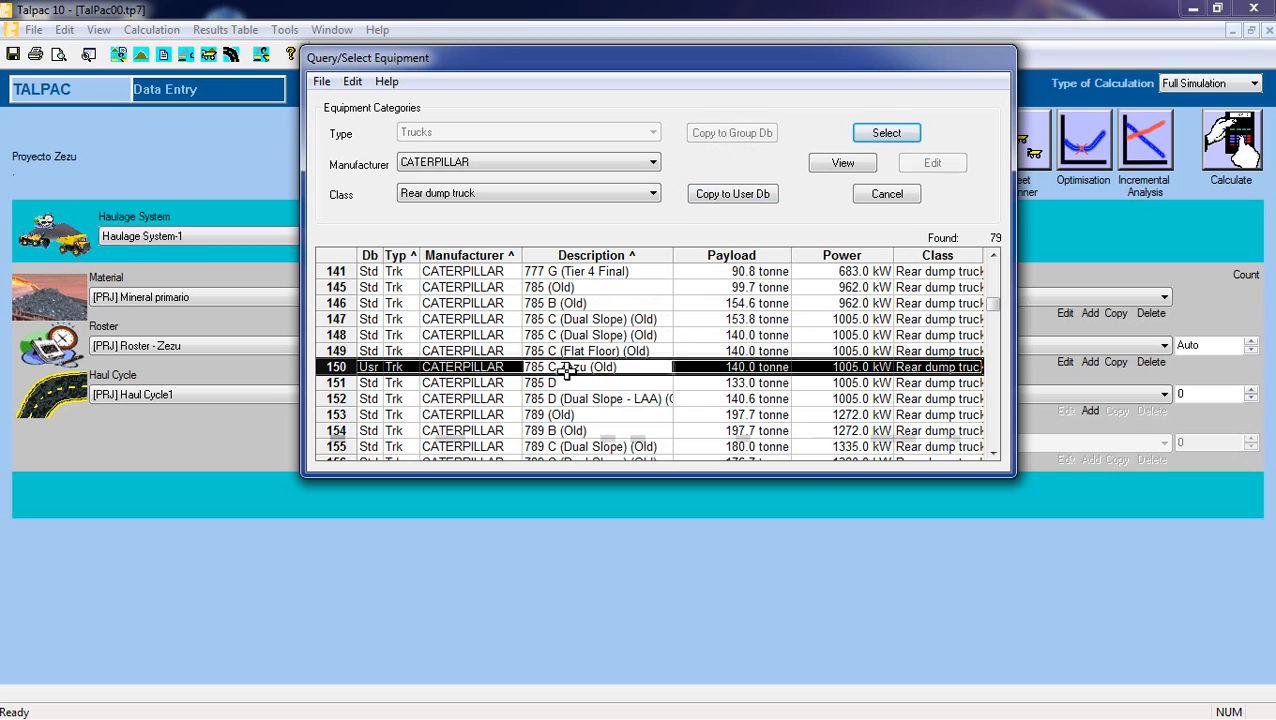
{"action": "left_click", "coordinate": [879, 132]}
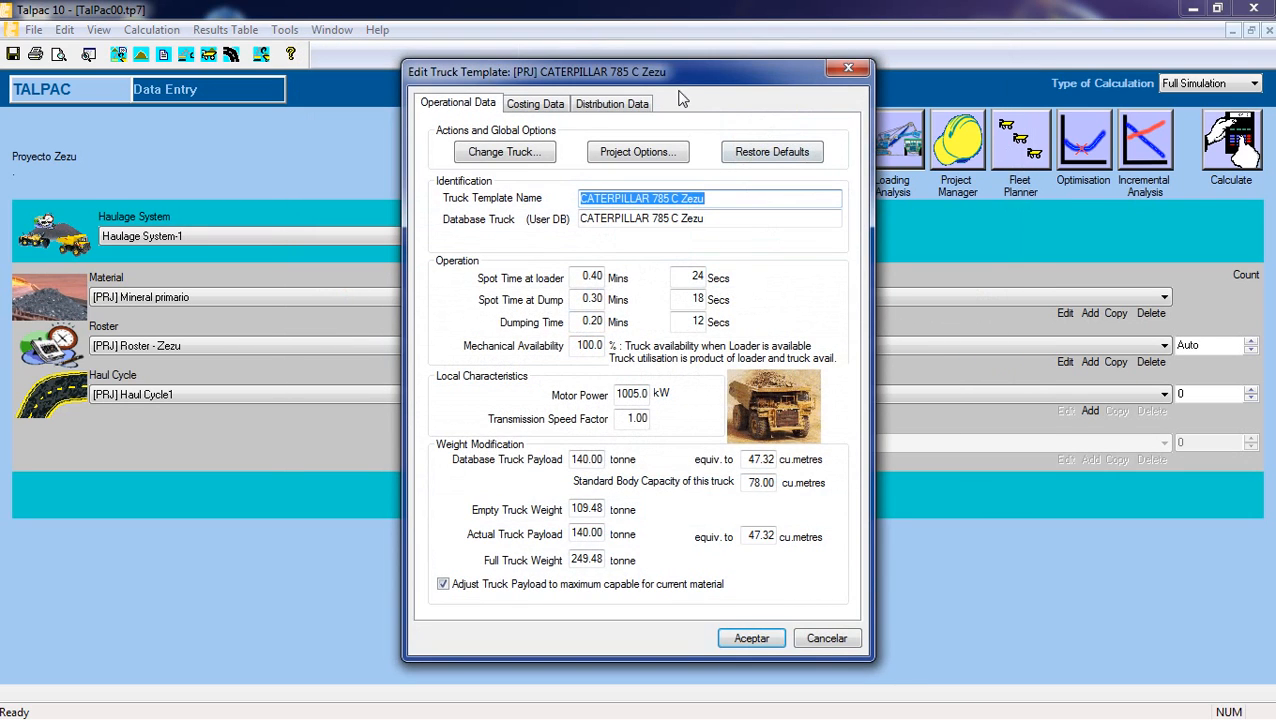
{"action": "left_click_drag", "start_coordinate": [678, 78], "coordinate": [677, 58]}
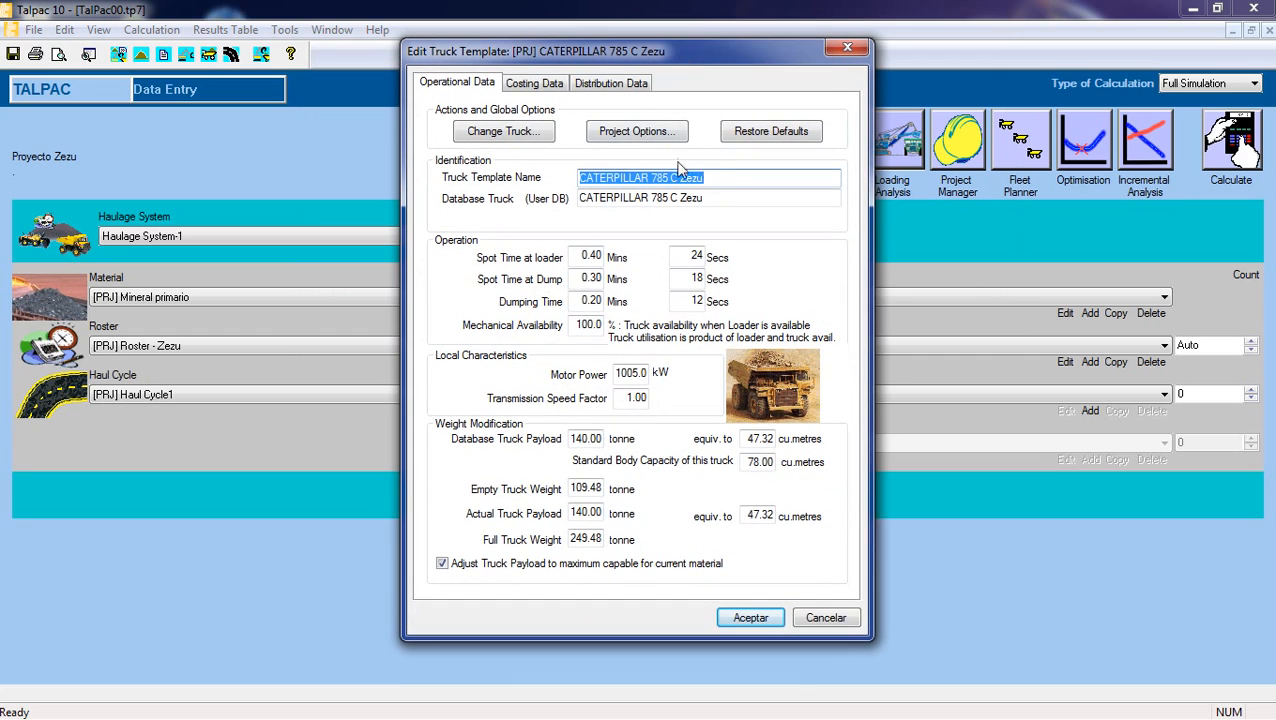
{"action": "left_click", "coordinate": [724, 179]}
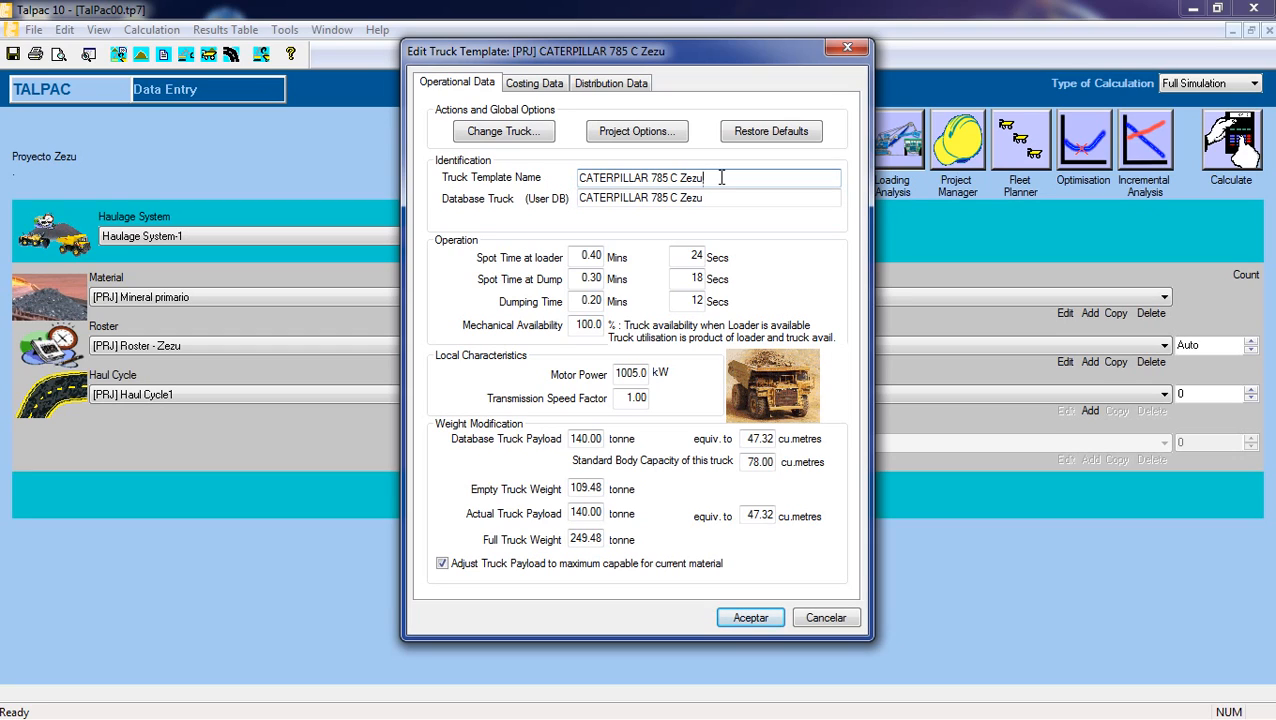
{"action": "left_click", "coordinate": [719, 199]}
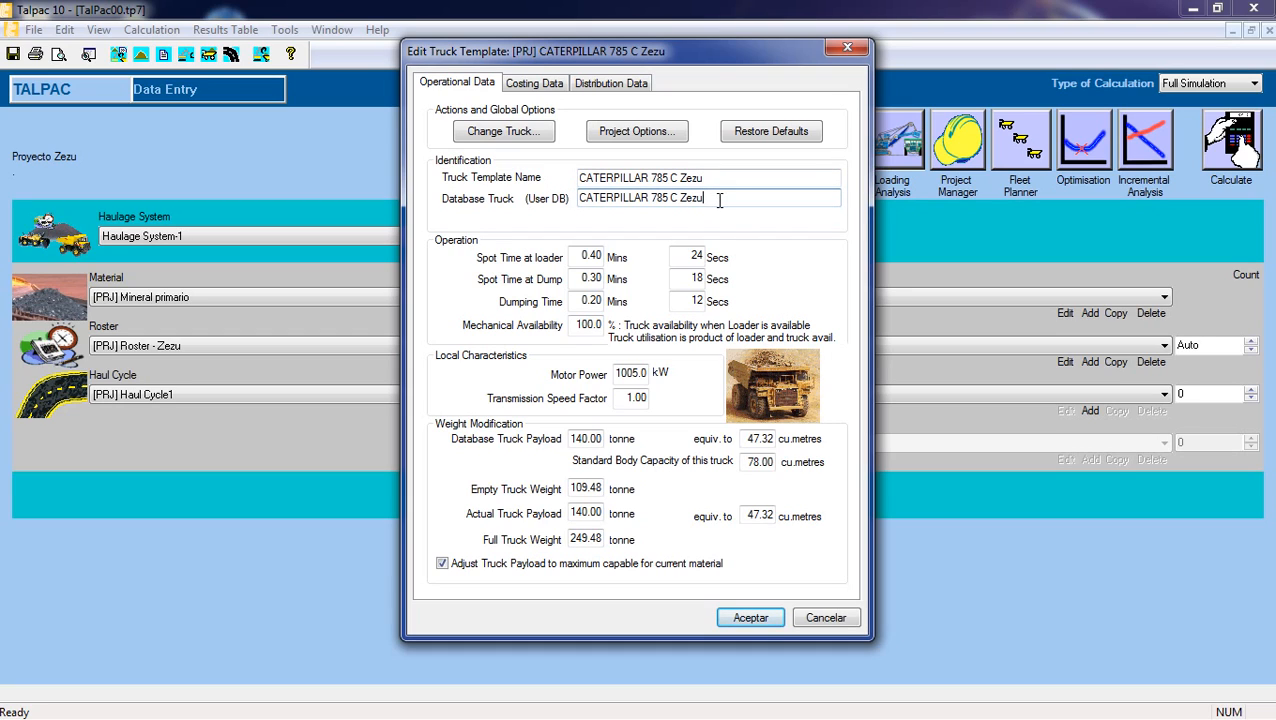
Set the truck's spot time at dump to 20 seconds and its dumping time to 45 seconds.
{"action": "left_click", "coordinate": [577, 256]}
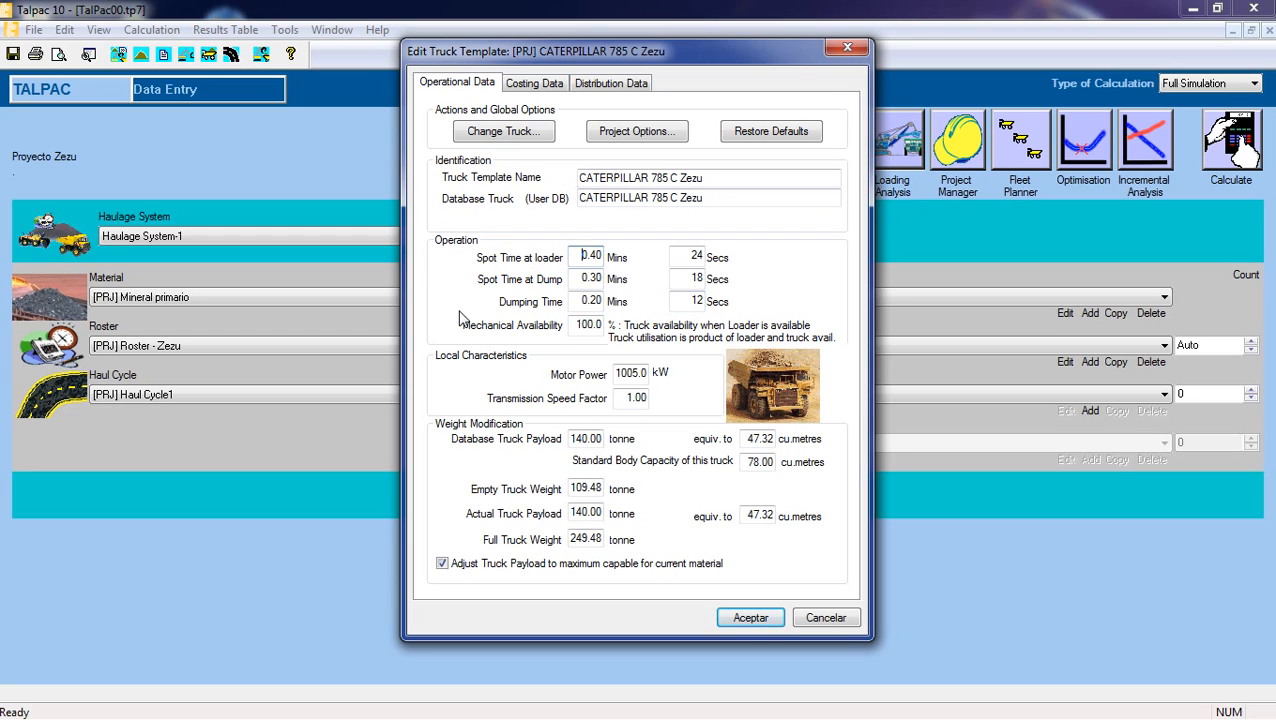
{"action": "left_click_drag", "start_coordinate": [677, 255], "coordinate": [705, 257]}
{"action": "left_click", "coordinate": [683, 256]}
{"action": "left_click_drag", "start_coordinate": [686, 279], "coordinate": [708, 278]}
{"action": "type", "text": "20"}
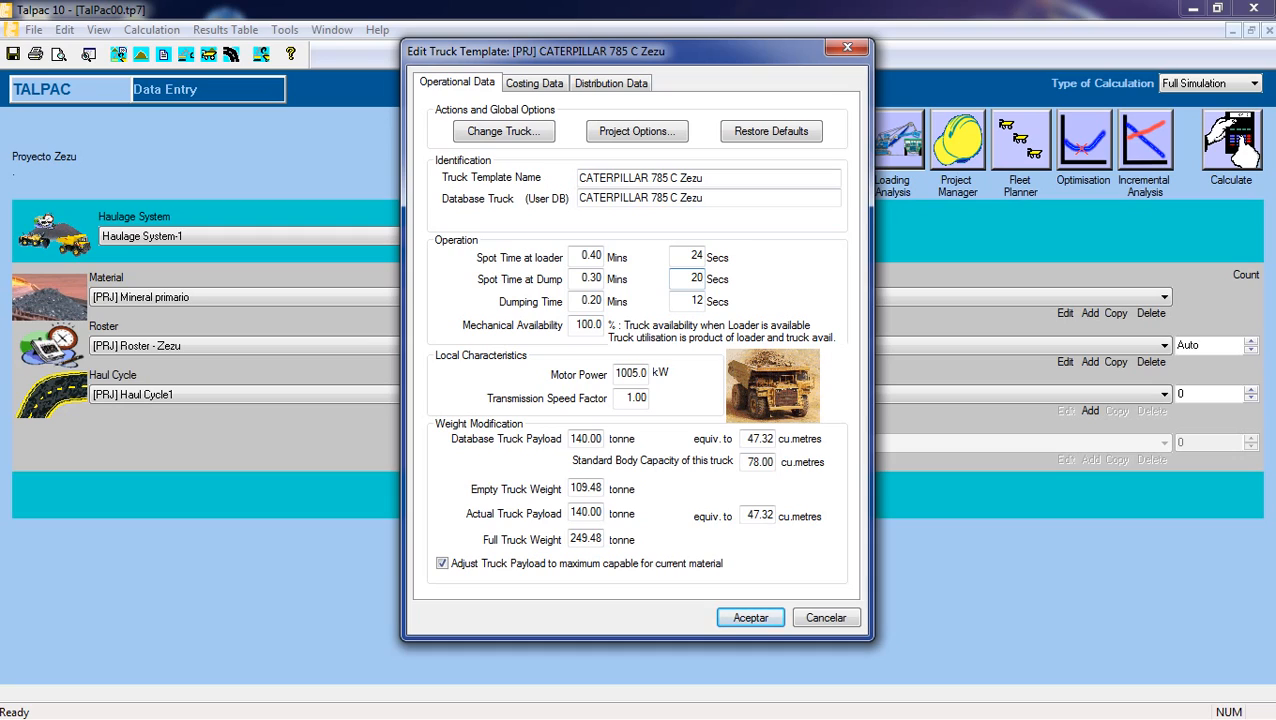
{"action": "double_click", "coordinate": [684, 301]}
{"action": "type", "text": "45"}
Set the truck's mechanical availability to 85%.
{"action": "left_click_drag", "start_coordinate": [577, 327], "coordinate": [607, 328]}
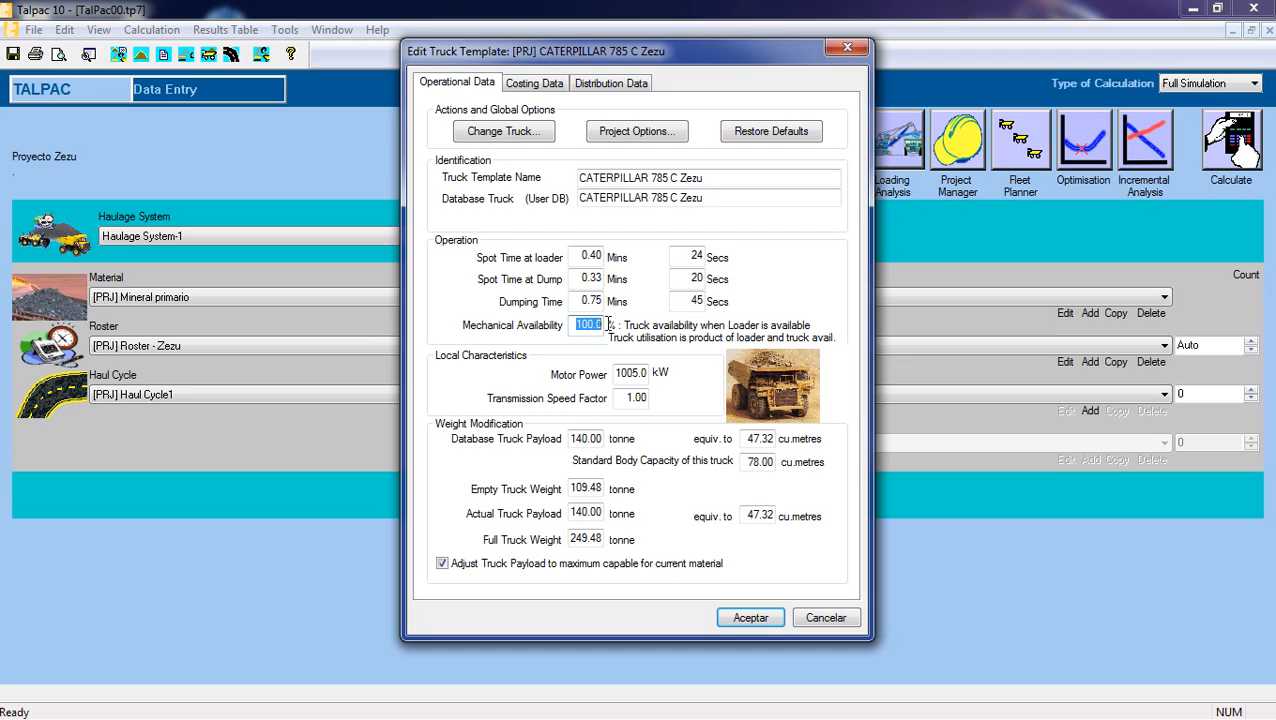
{"action": "key", "text": "BackSpace"}
{"action": "type", "text": "8"}
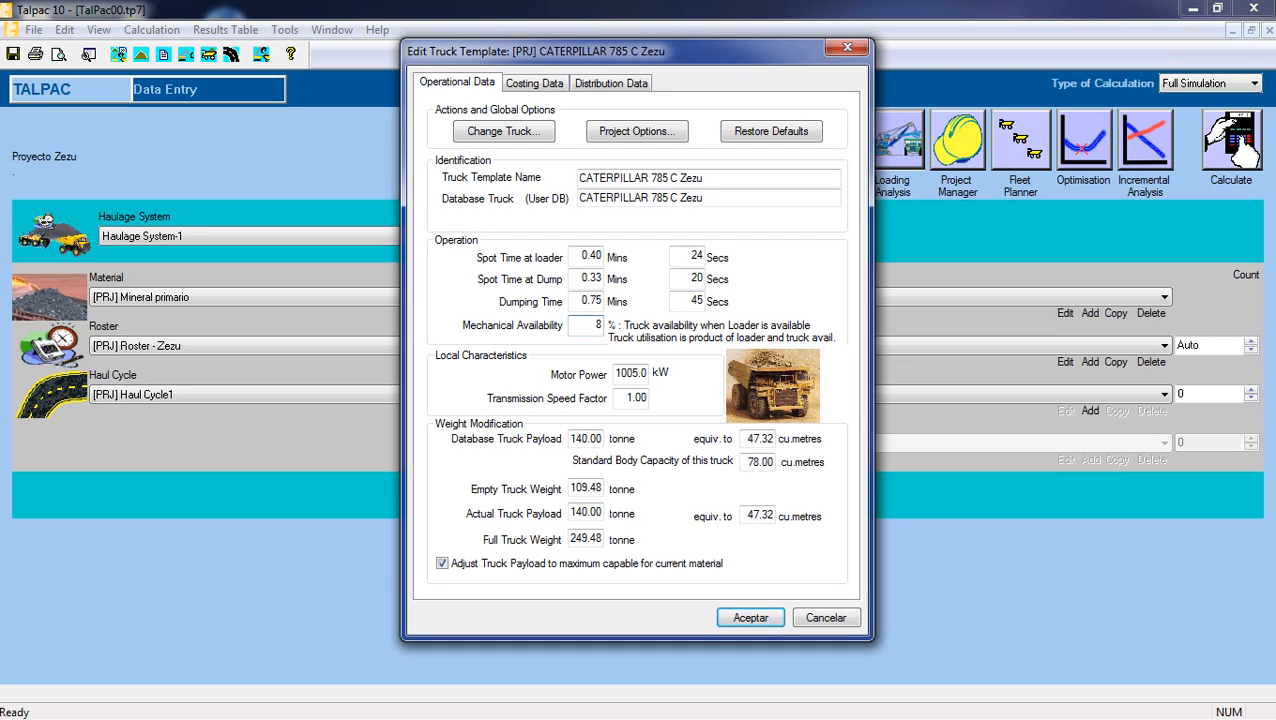
{"action": "type", "text": "5"}
Examine the truck's transmission speed factor, database payload, empty weight, actual payload and full weight.
{"action": "left_click", "coordinate": [625, 395]}
{"action": "left_click_drag", "start_coordinate": [624, 399], "coordinate": [652, 398]}
{"action": "left_click", "coordinate": [624, 399]}
{"action": "left_click", "coordinate": [601, 438]}
{"action": "left_click_drag", "start_coordinate": [601, 438], "coordinate": [563, 438]}
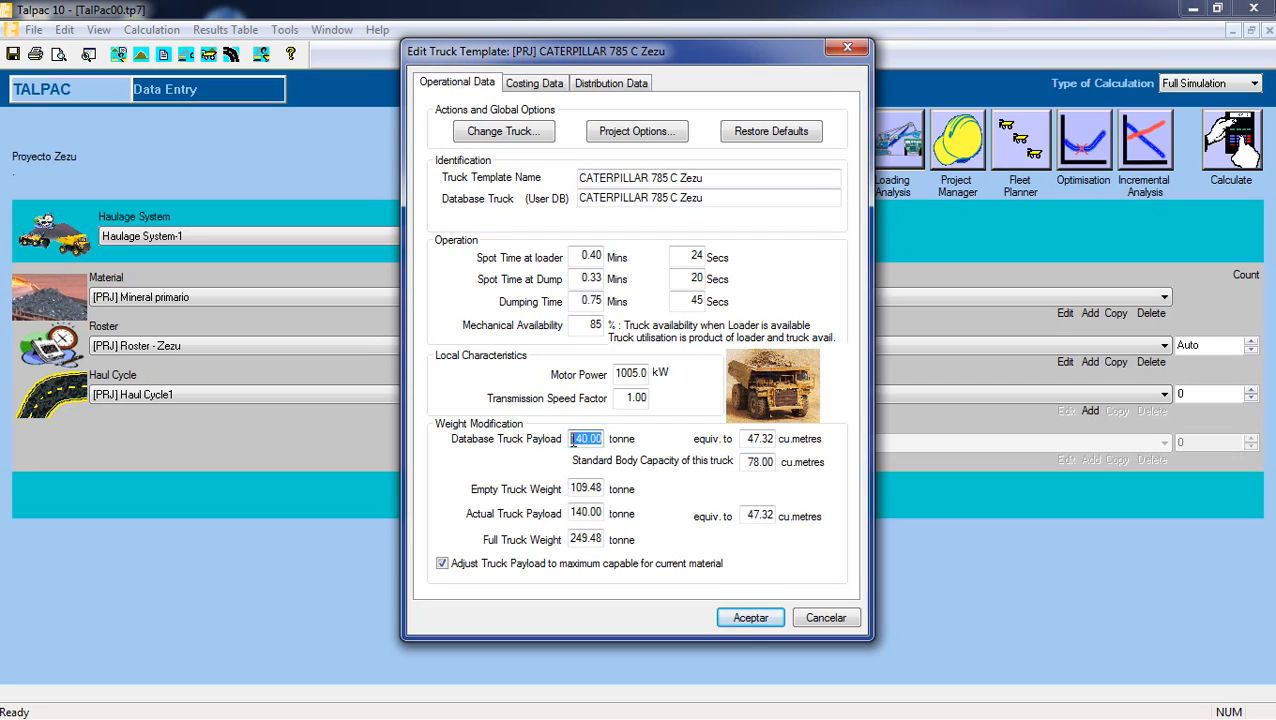
{"action": "left_click", "coordinate": [572, 439]}
{"action": "left_click", "coordinate": [572, 488]}
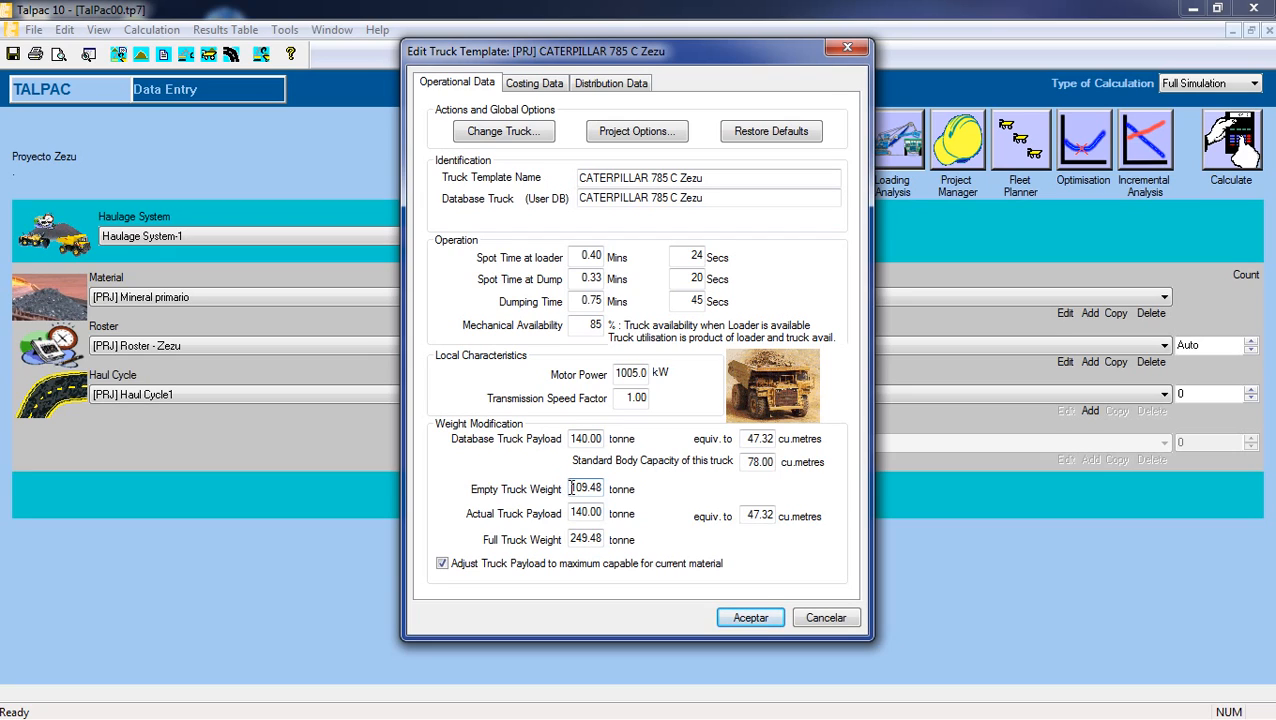
{"action": "left_click_drag", "start_coordinate": [568, 488], "coordinate": [604, 487]}
{"action": "left_click", "coordinate": [598, 489]}
{"action": "left_click_drag", "start_coordinate": [572, 512], "coordinate": [602, 539]}
{"action": "left_click", "coordinate": [572, 539]}
{"action": "left_click", "coordinate": [600, 539]}
{"action": "left_click_drag", "start_coordinate": [573, 488], "coordinate": [603, 487]}
{"action": "double_click", "coordinate": [600, 513]}
{"action": "double_click", "coordinate": [571, 538]}
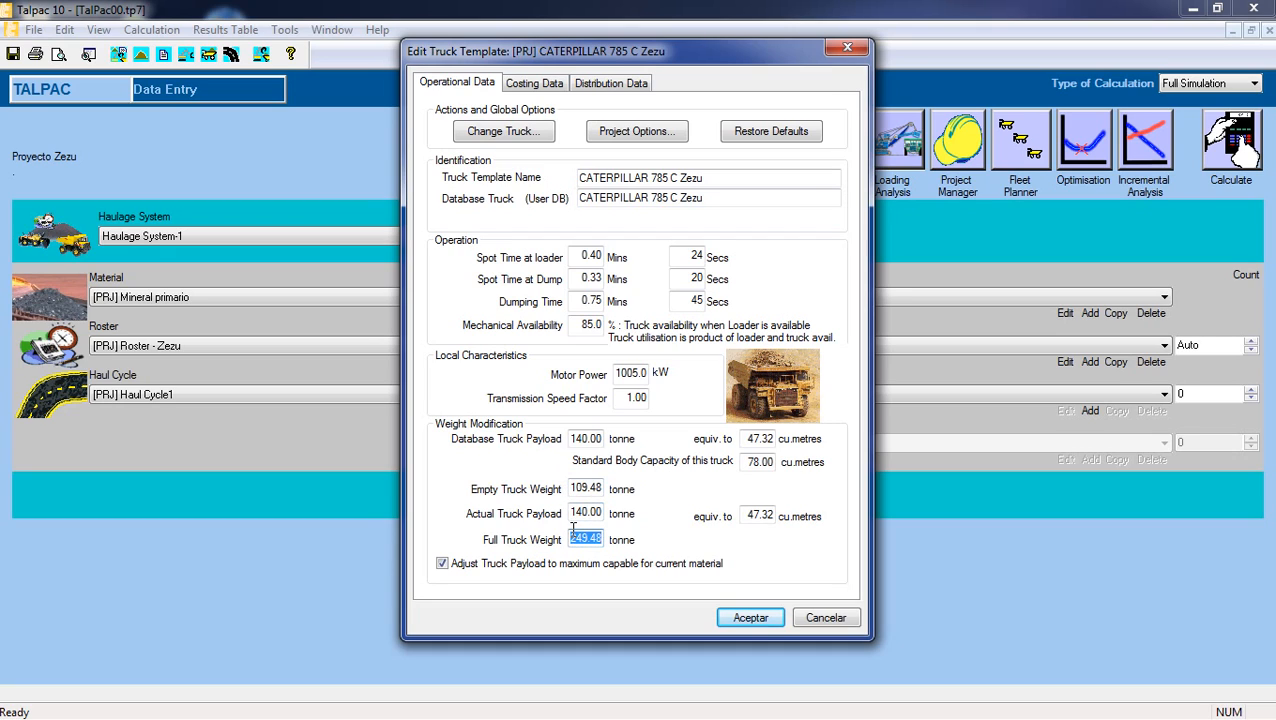
{"action": "left_click", "coordinate": [573, 537]}
{"action": "double_click", "coordinate": [598, 517]}
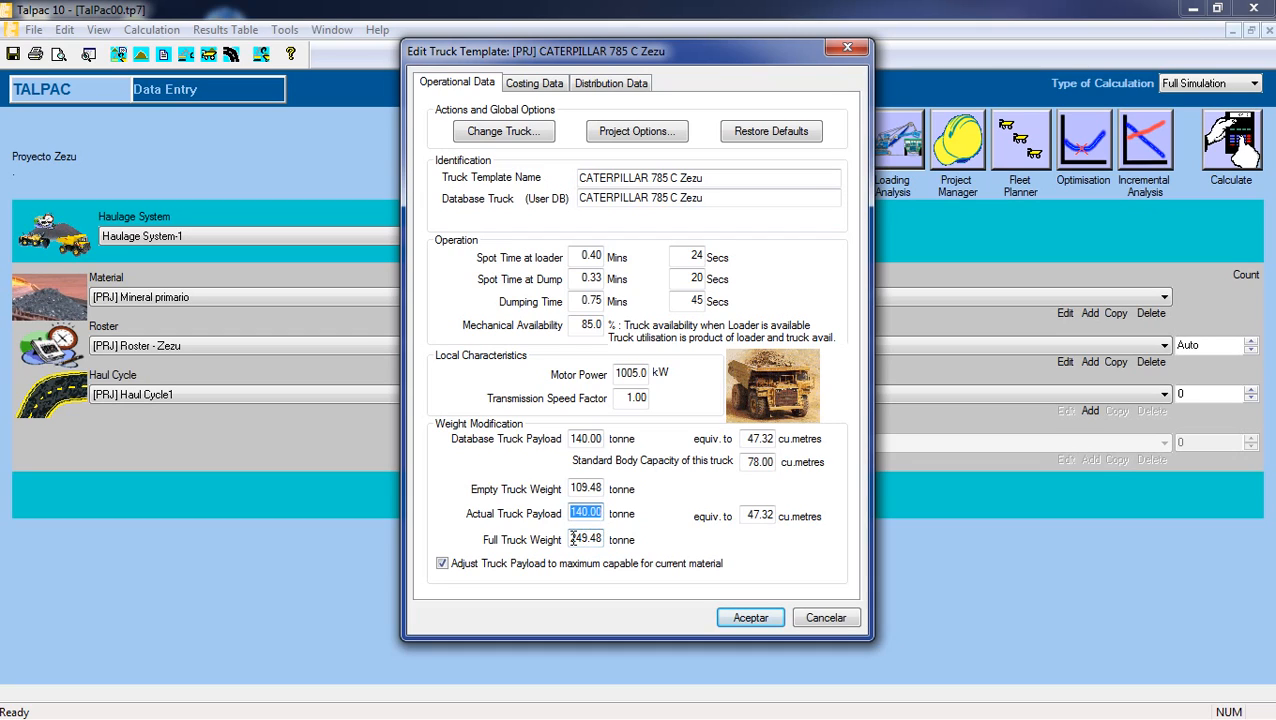
{"action": "double_click", "coordinate": [572, 538]}
{"action": "left_click", "coordinate": [572, 538]}
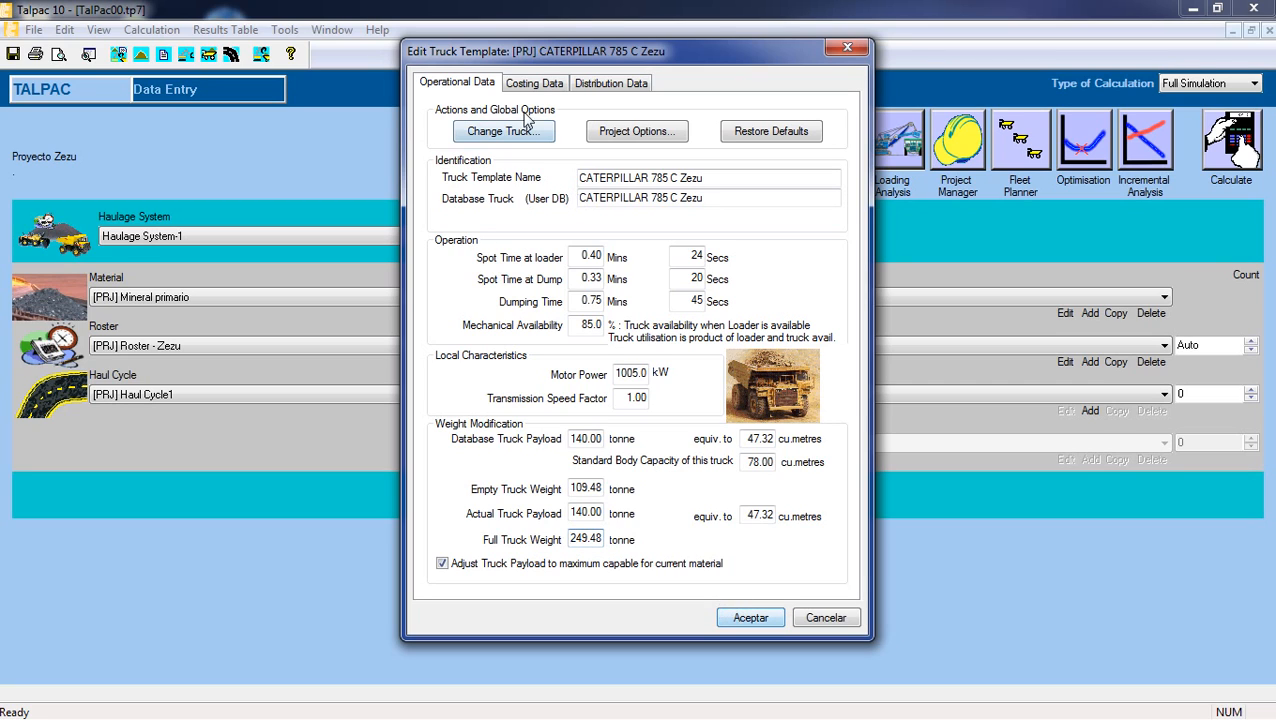
Switch the truck's financing to rental and set its equipment rental cost to 171.16 $ per operating hour.
{"action": "left_click", "coordinate": [536, 84]}
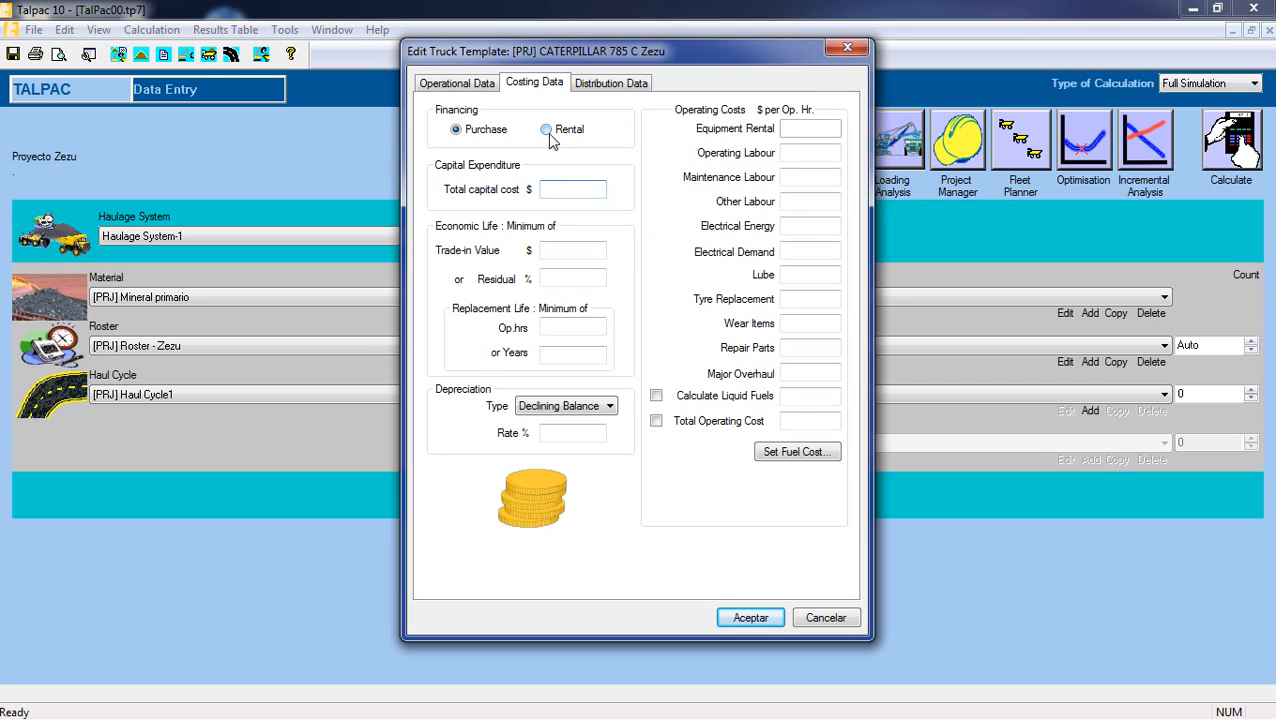
{"action": "left_click", "coordinate": [548, 133]}
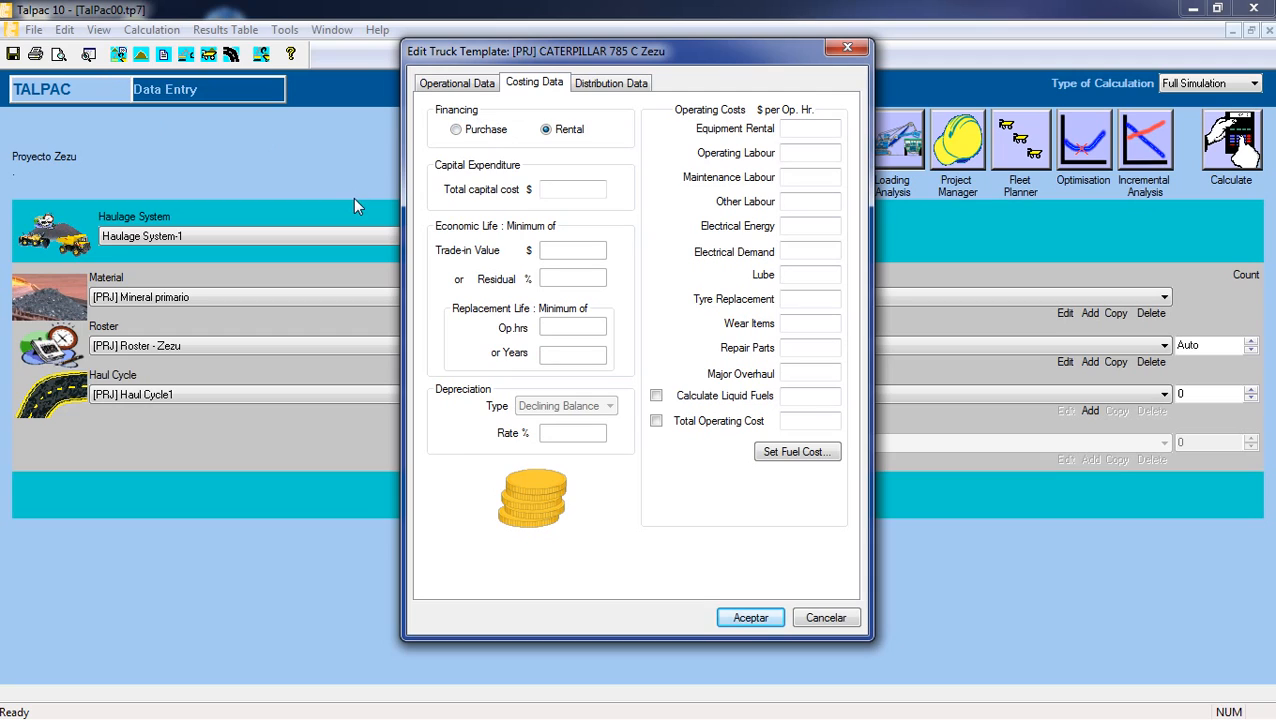
{"action": "left_click", "coordinate": [800, 128]}
{"action": "type", "text": "171.16"}
Set the truck's operating labour cost to 22.22 and maintenance labour cost to 9.49 $ per operating hour.
{"action": "left_click", "coordinate": [810, 154]}
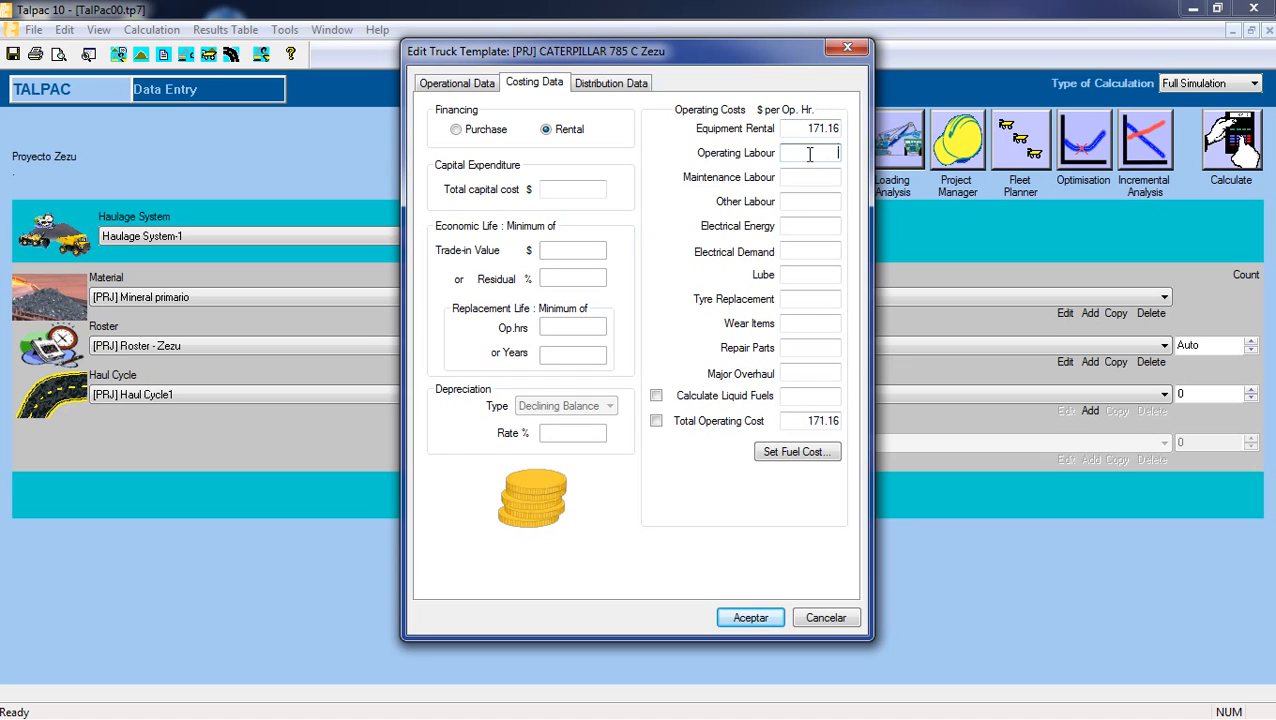
{"action": "type", "text": "22.22"}
{"action": "left_click", "coordinate": [811, 179]}
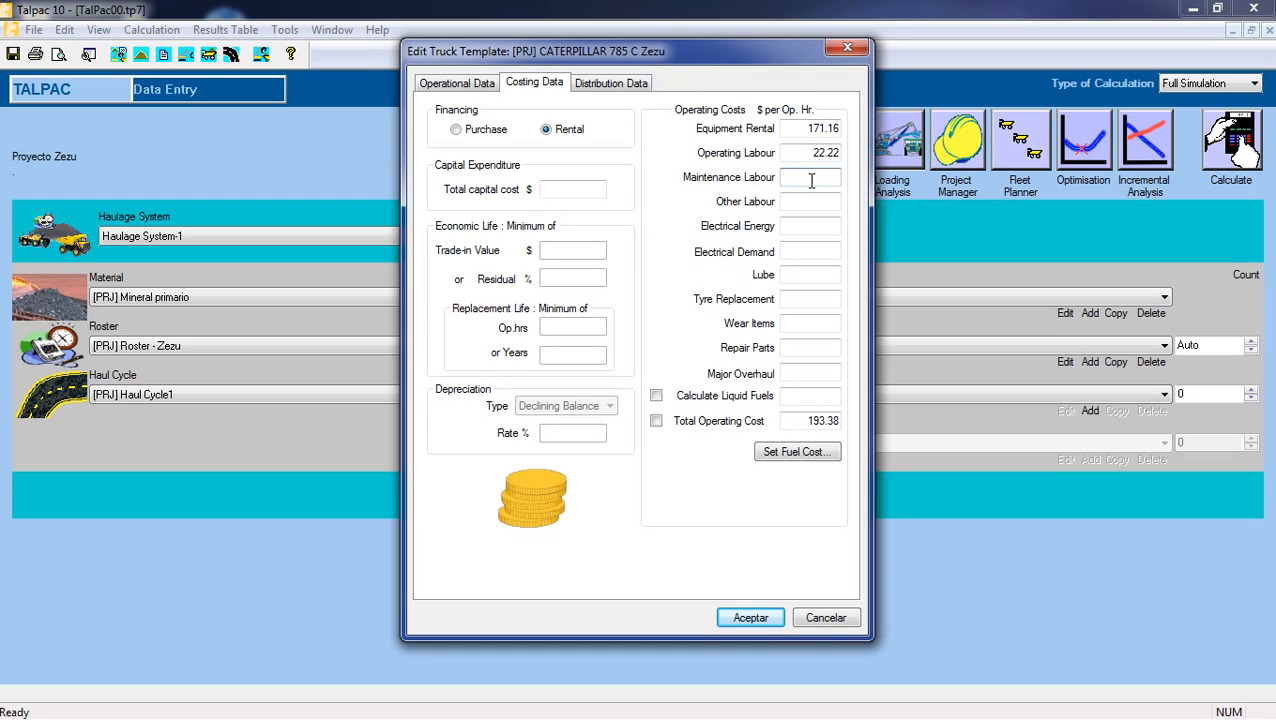
{"action": "type", "text": "9.49"}
{"action": "left_click", "coordinate": [820, 204]}
{"action": "key", "text": "Tab"}
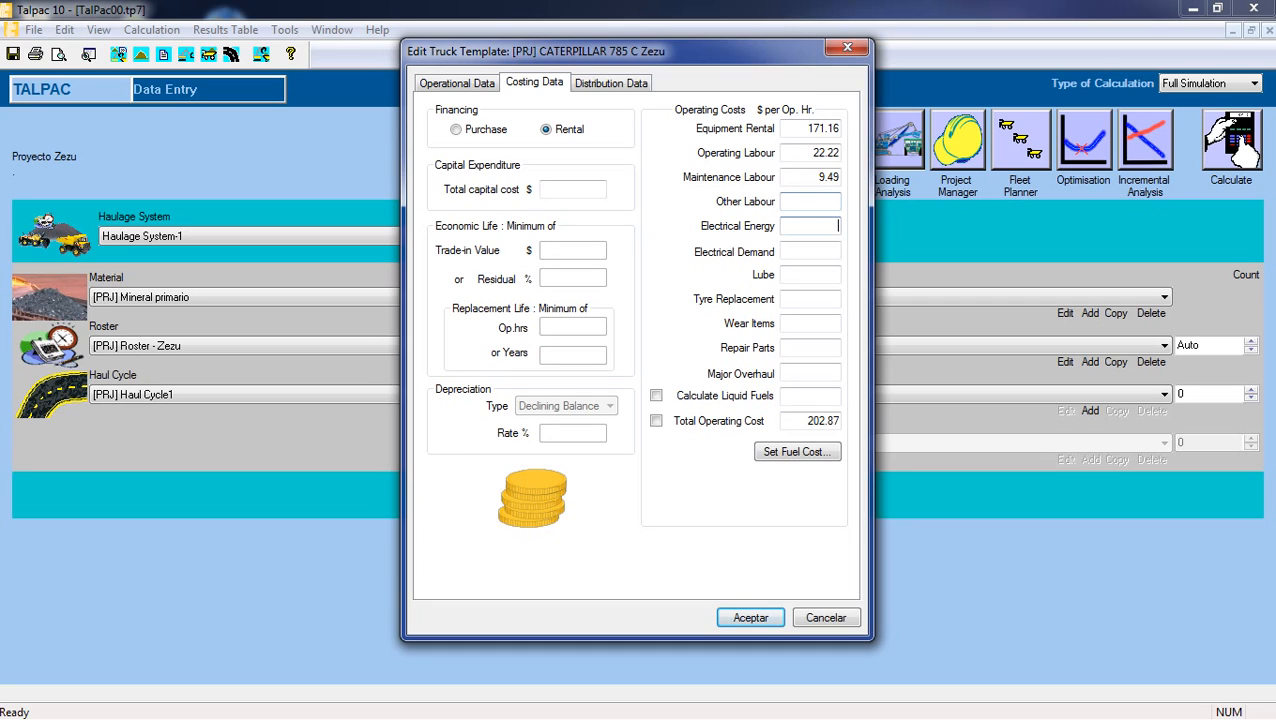
Set the truck's lube cost to 11.80 and tyre replacement cost to 32.64 $ per operating hour.
{"action": "left_click", "coordinate": [832, 251]}
{"action": "left_click", "coordinate": [834, 277]}
{"action": "type", "text": "11.80"}
{"action": "left_click", "coordinate": [828, 298]}
{"action": "type", "text": "32.64"}
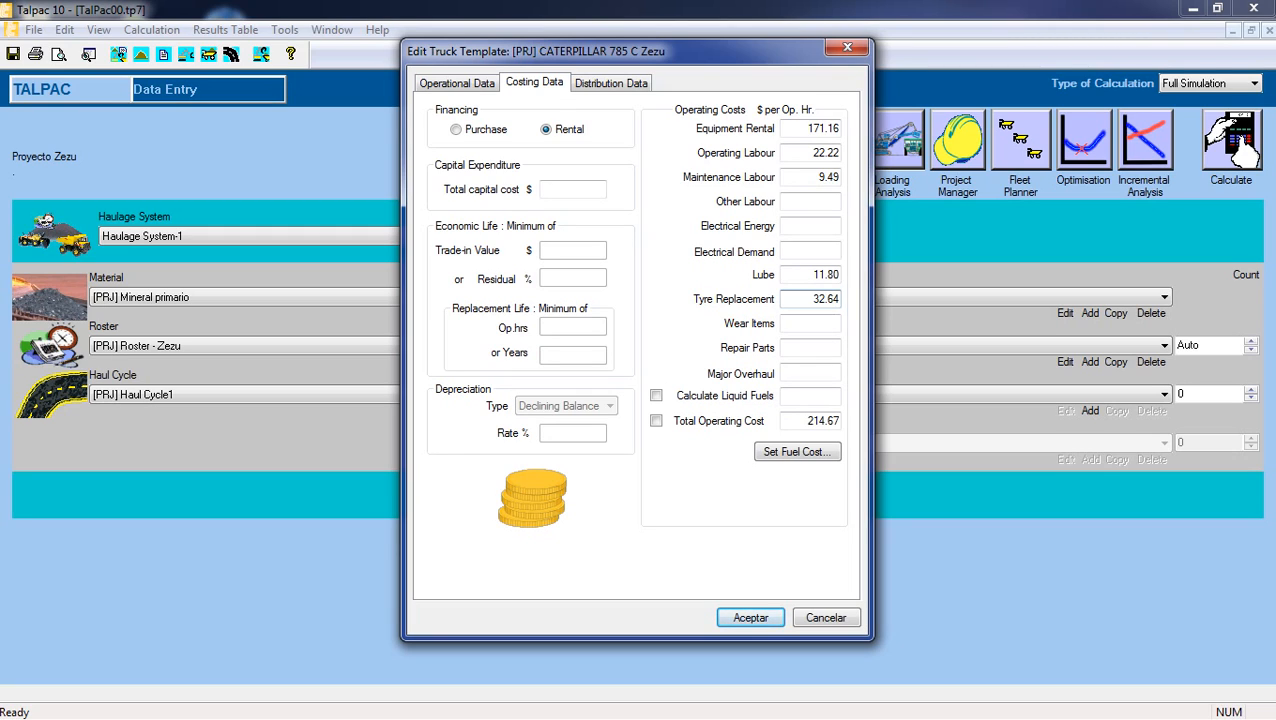
Set the truck's repair parts cost to 5.03 $ per operating hour.
{"action": "left_click", "coordinate": [828, 322]}
{"action": "left_click", "coordinate": [832, 349]}
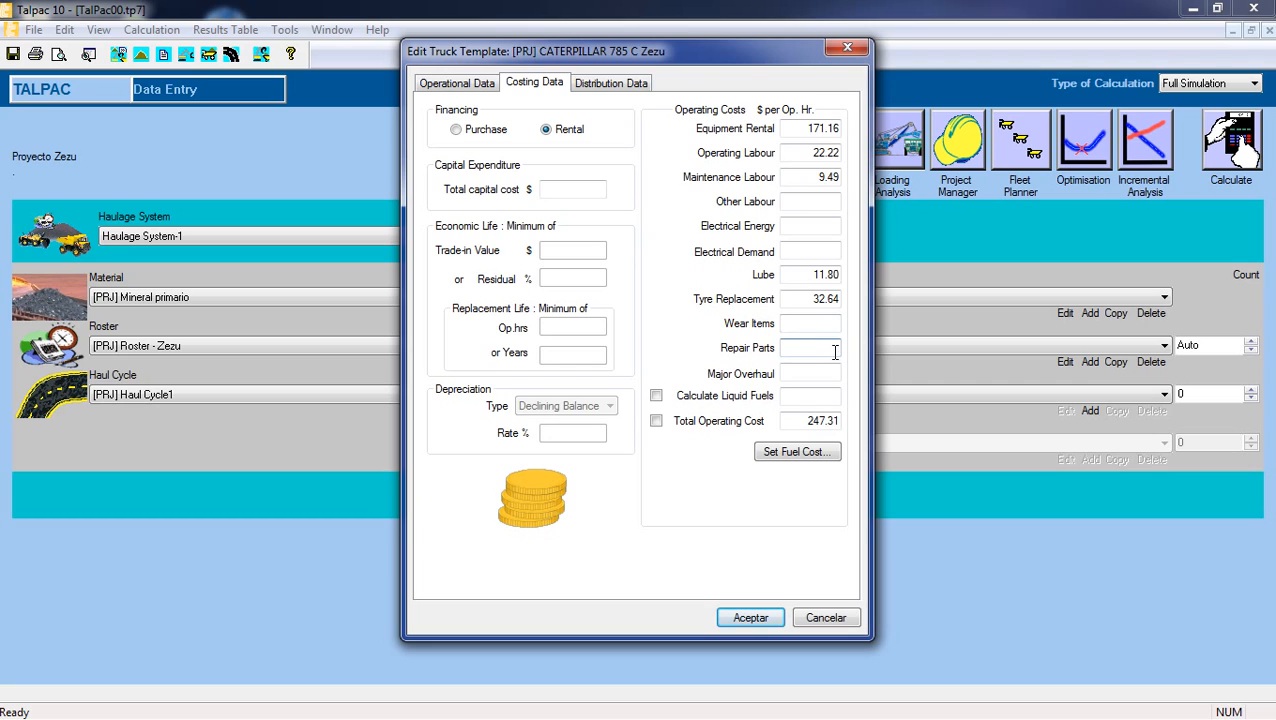
{"action": "type", "text": "5"}
{"action": "right_click", "coordinate": [836, 352]}
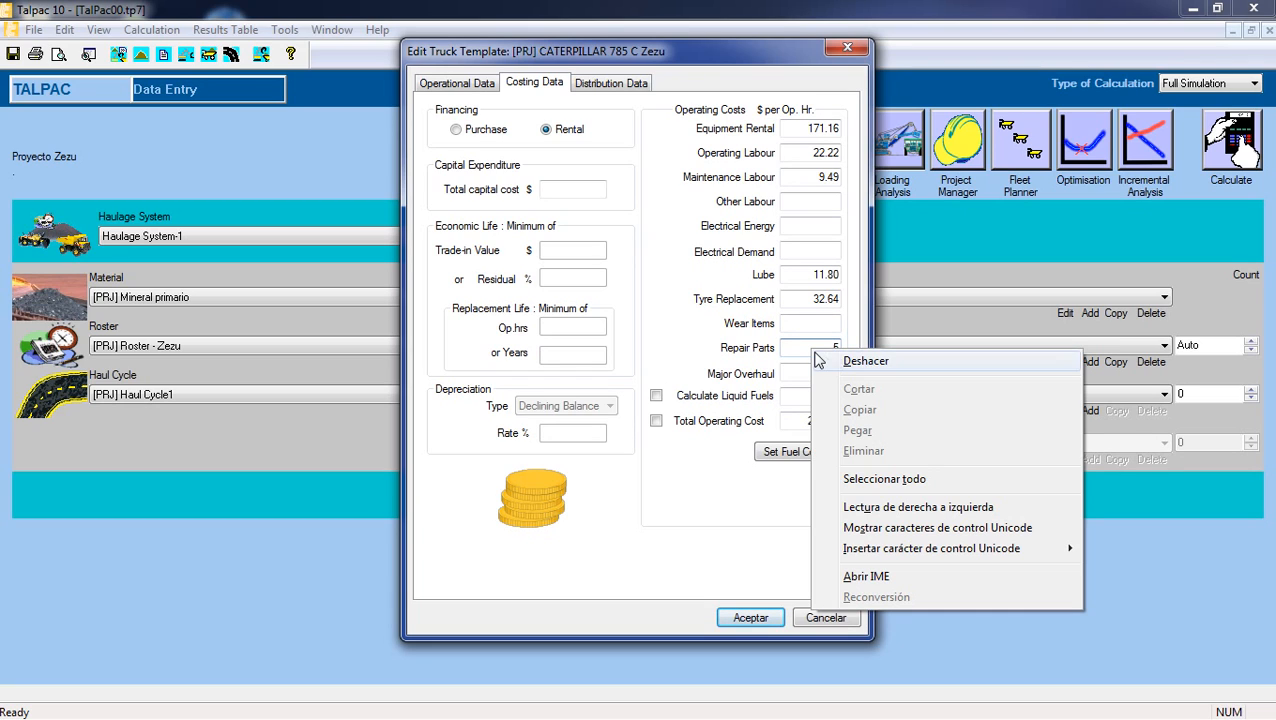
{"action": "left_click", "coordinate": [838, 360]}
{"action": "type", "text": "5.03"}
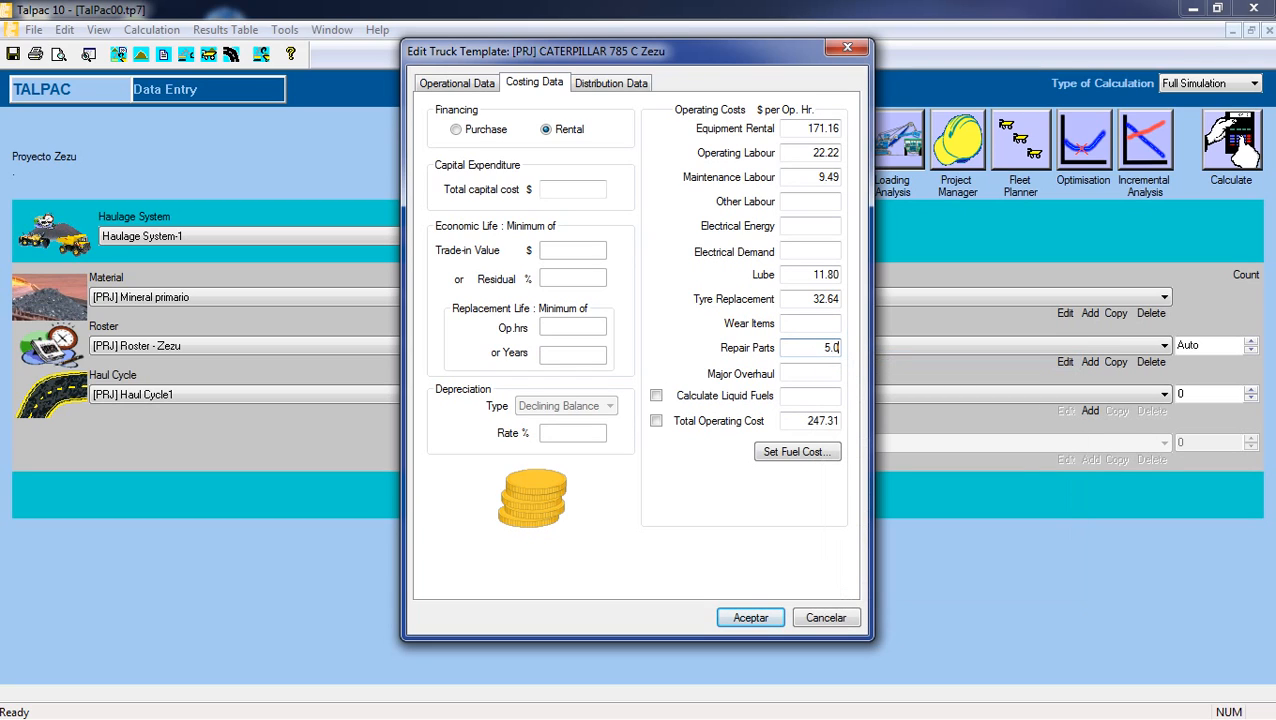
Set the truck's major overhaul cost to 47.95 and its liquid fuels cost to 89.78 $ per operating hour.
{"action": "left_click", "coordinate": [814, 373]}
{"action": "type", "text": "47.95"}
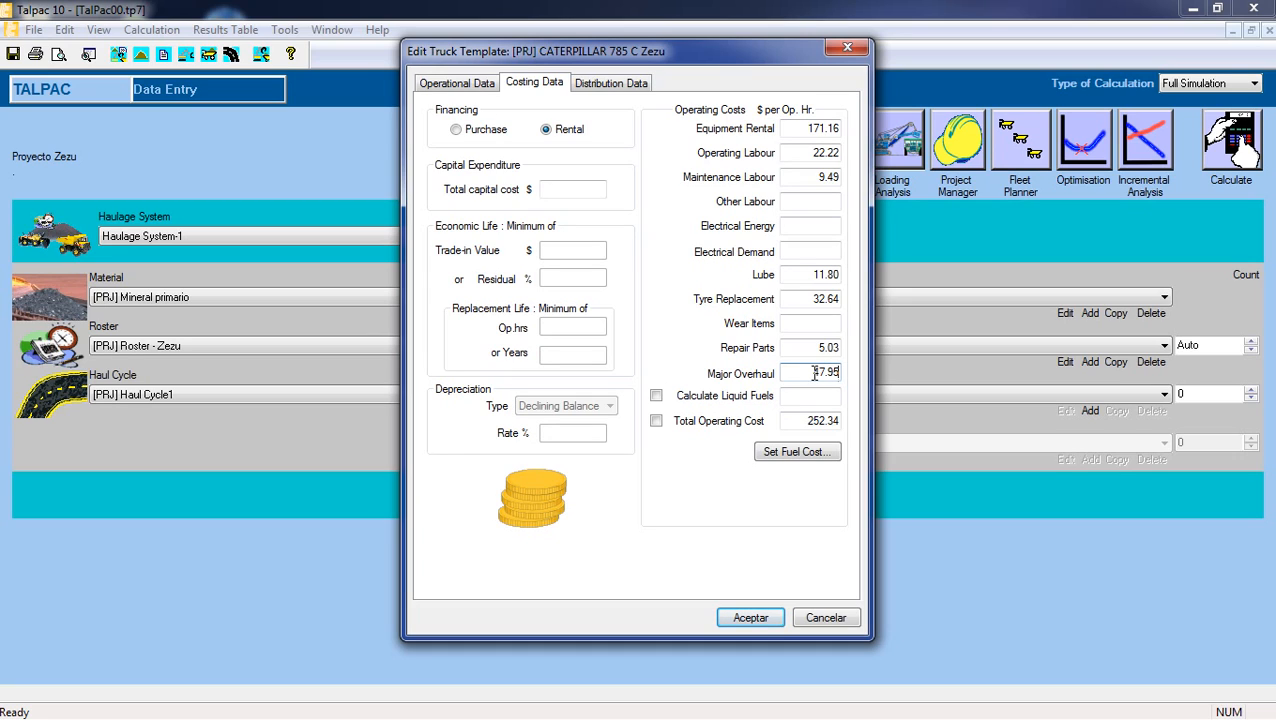
{"action": "left_click", "coordinate": [809, 396]}
{"action": "type", "text": "89.78"}
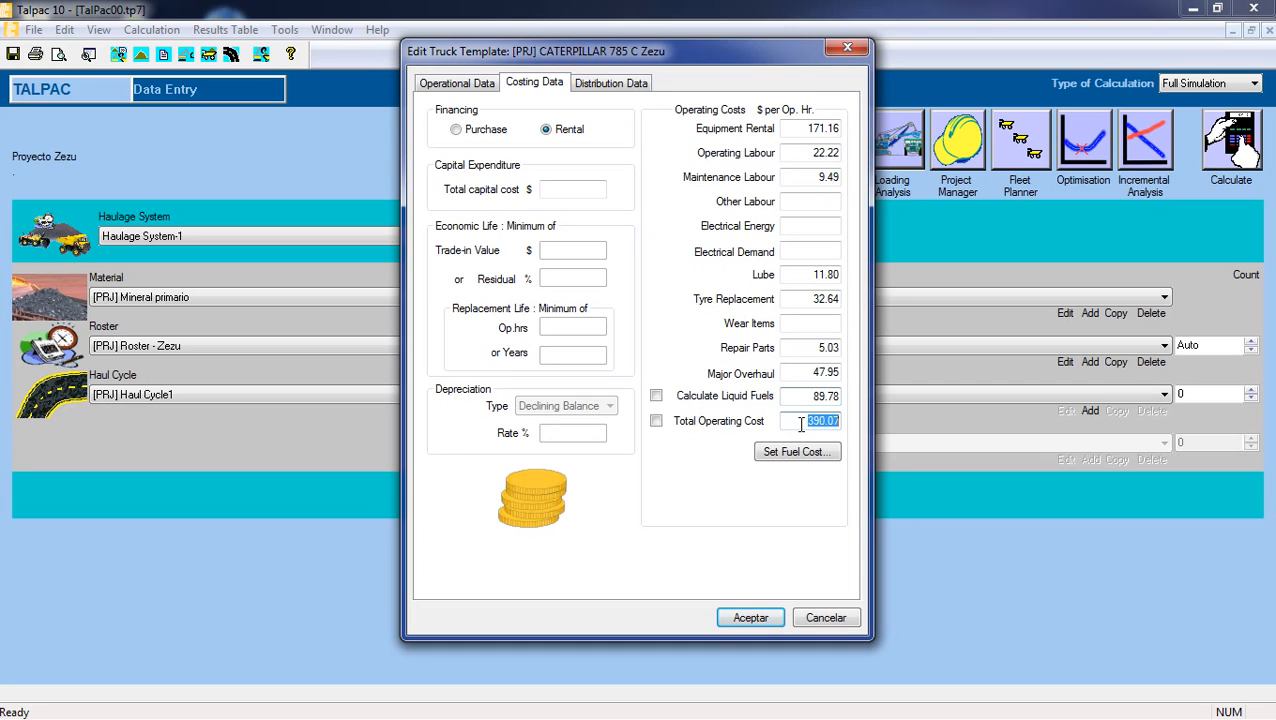
{"action": "left_click", "coordinate": [801, 424]}
Set the cost of fuel to 0.83 $ per litre and accept the truck template.
{"action": "left_click", "coordinate": [796, 452]}
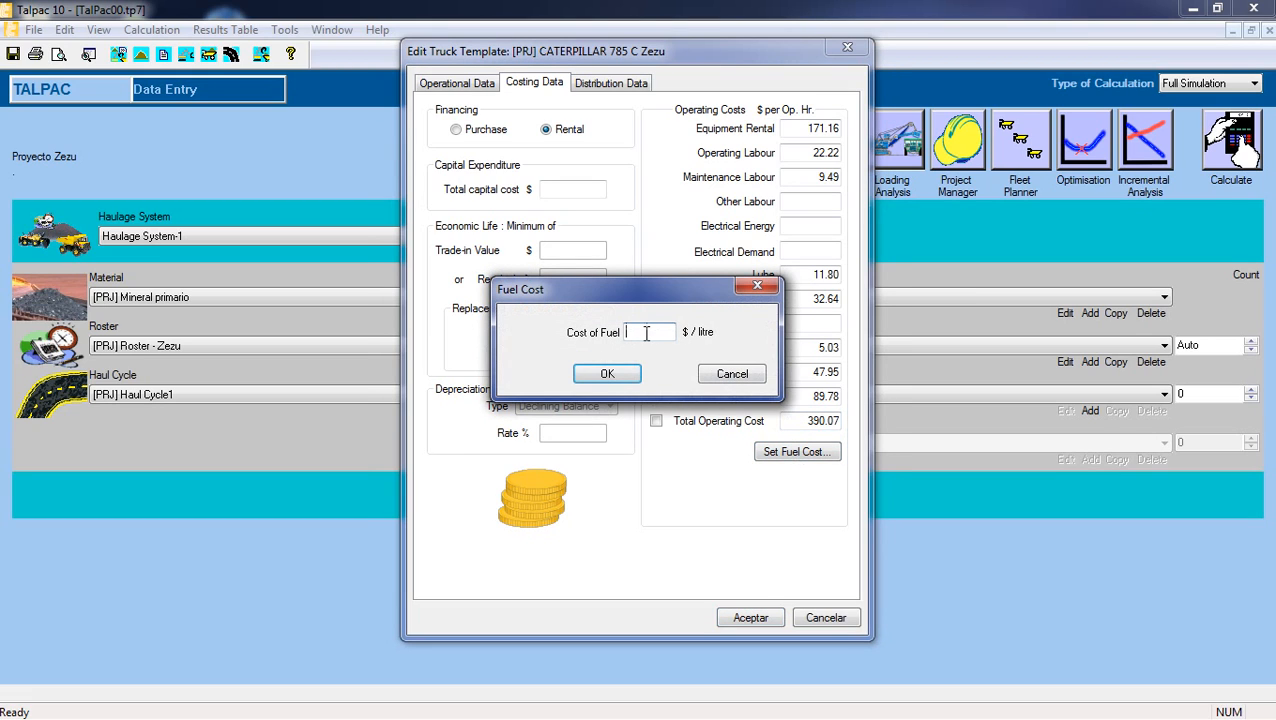
{"action": "left_click_drag", "start_coordinate": [654, 295], "coordinate": [675, 276]}
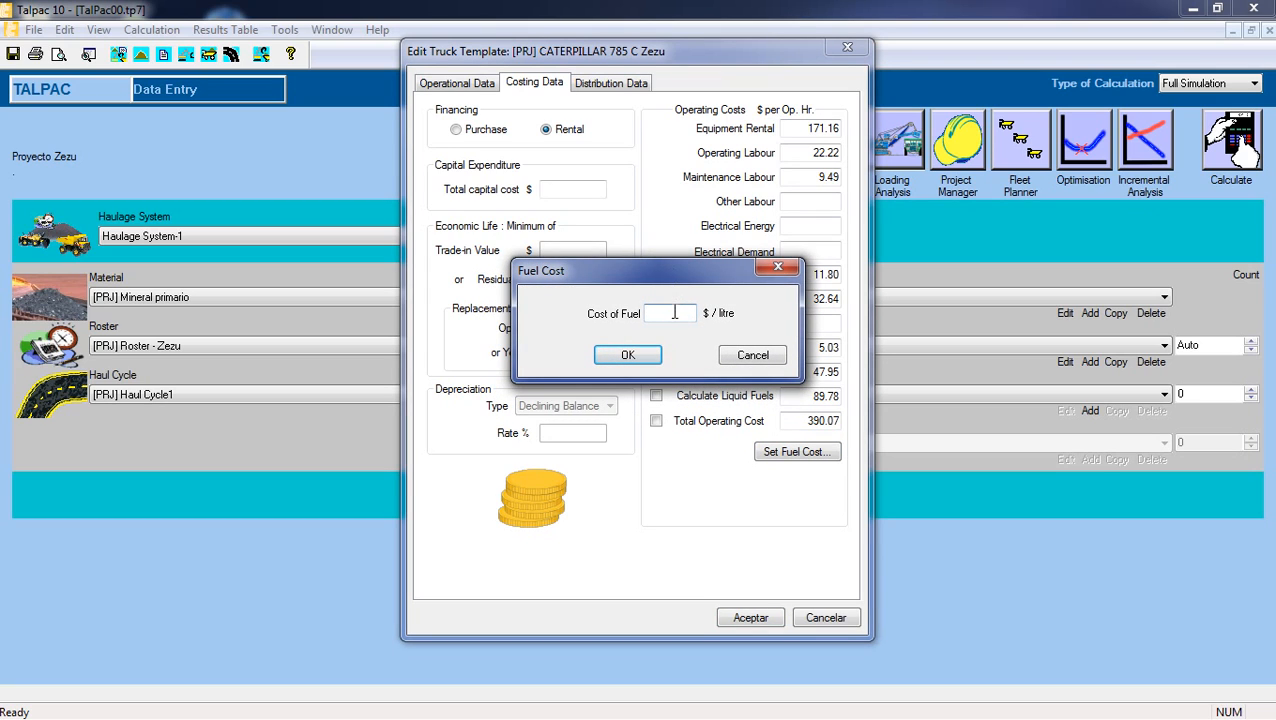
{"action": "type", "text": "0.83"}
{"action": "left_click", "coordinate": [648, 357]}
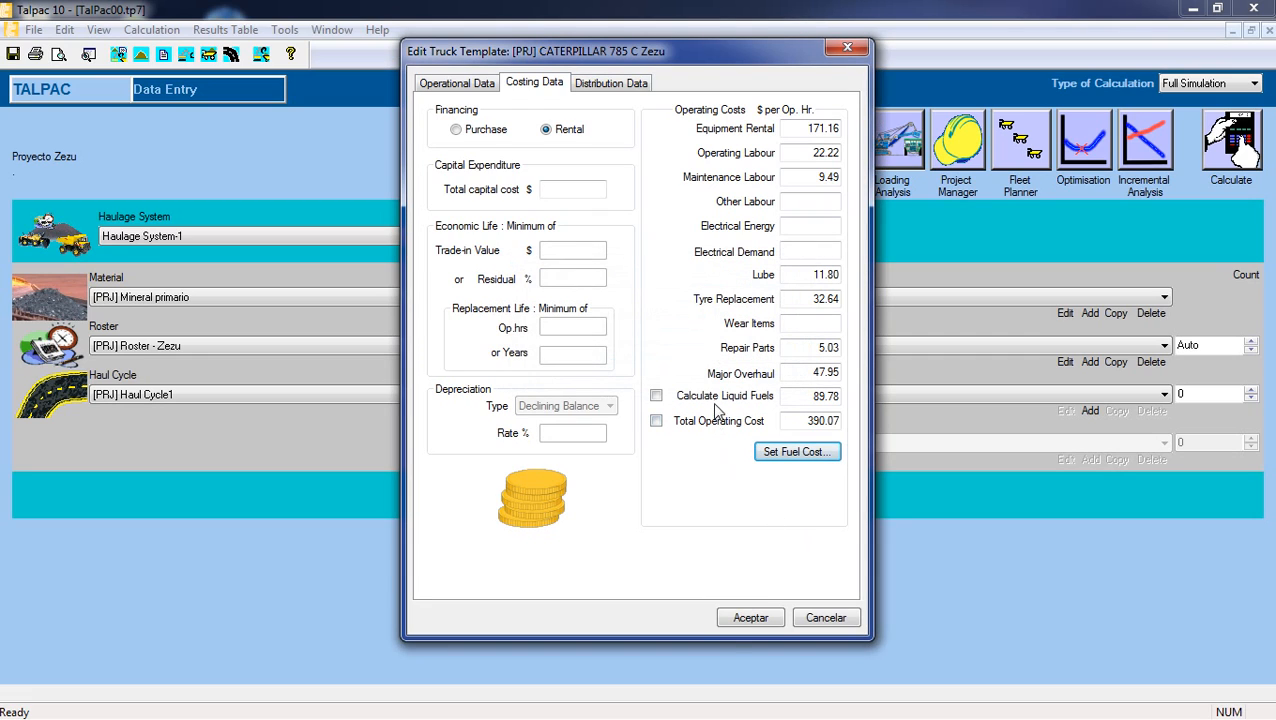
{"action": "left_click", "coordinate": [750, 618]}
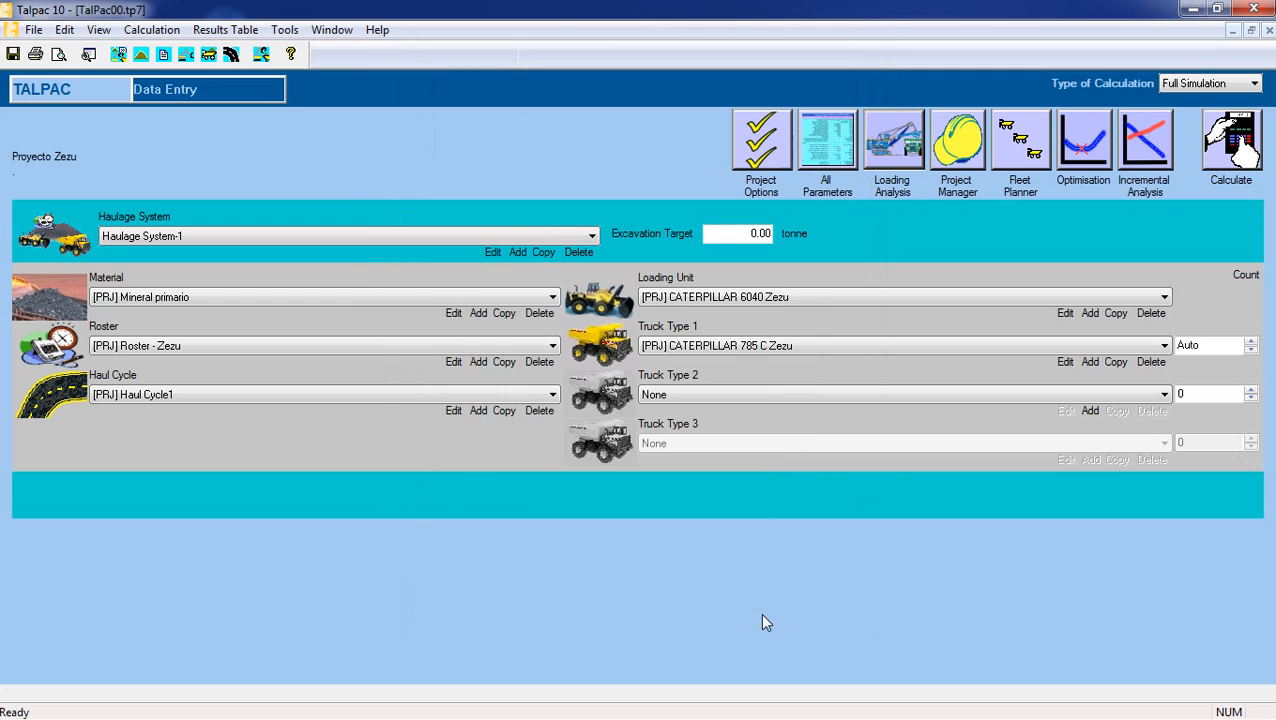
Review the materials, rosters, haul cycles, loading units and trucks available for Haulage System-1.
{"action": "left_click", "coordinate": [389, 297]}
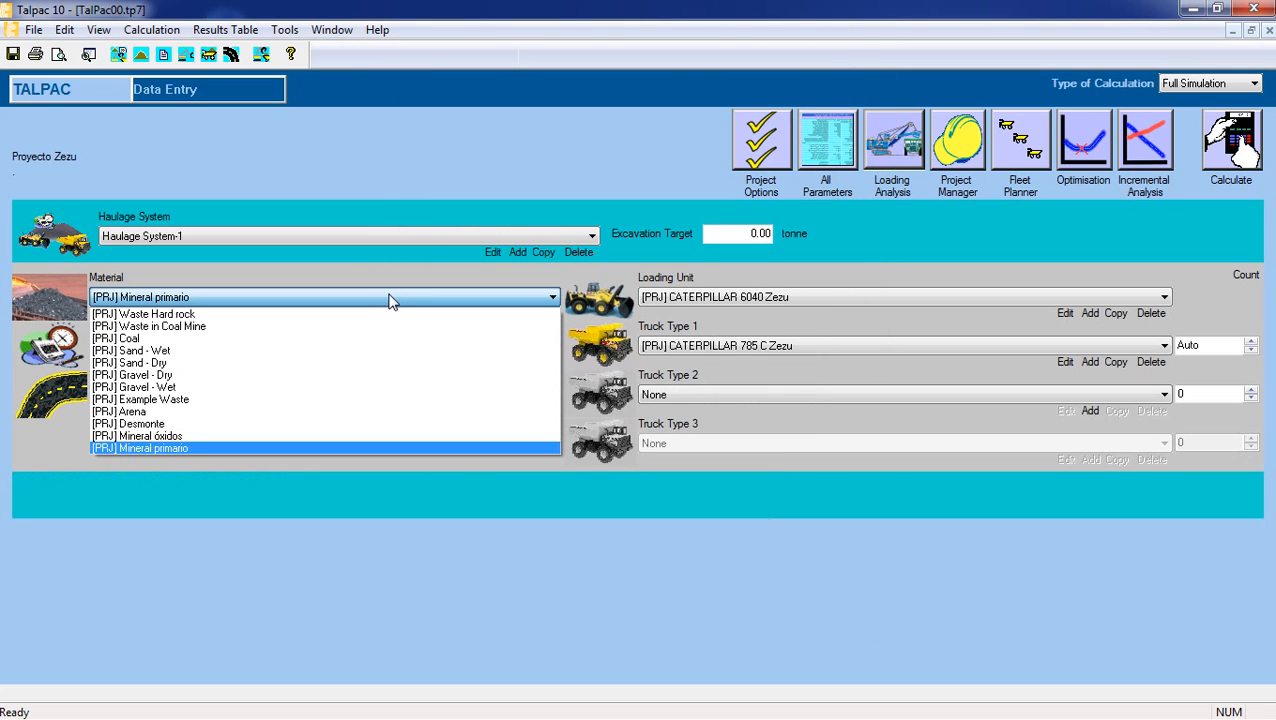
{"action": "left_click", "coordinate": [391, 299]}
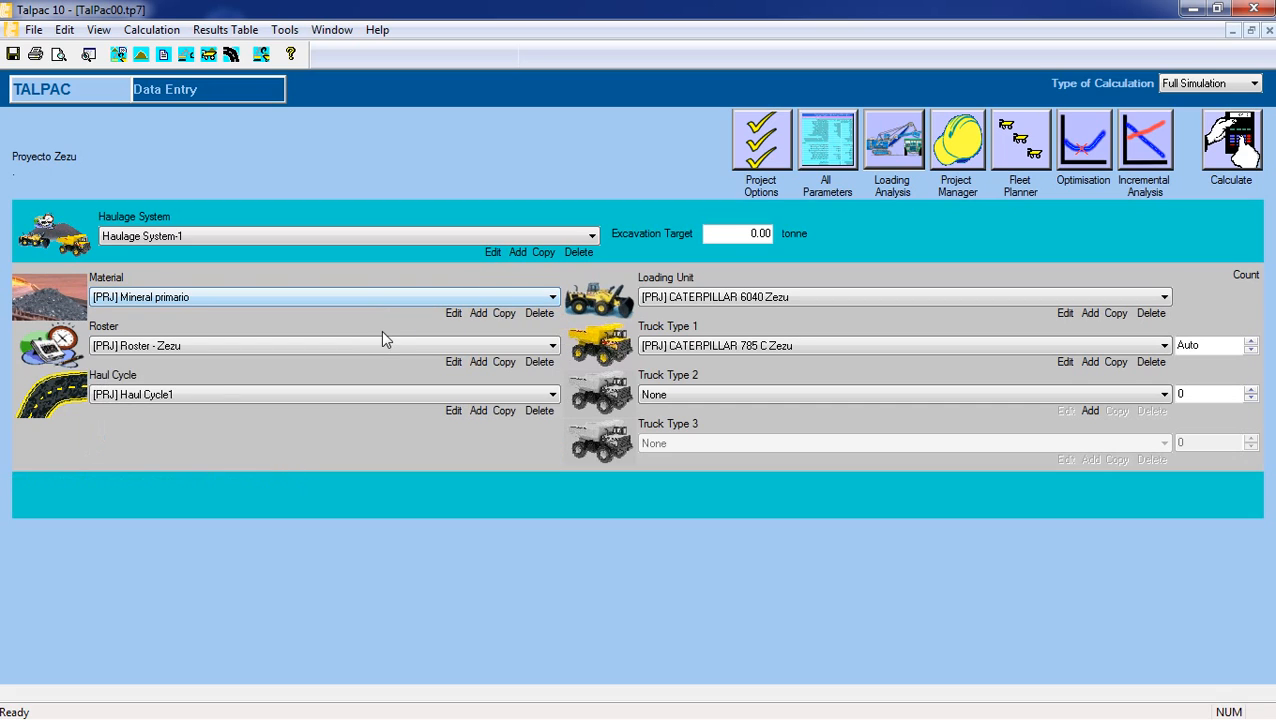
{"action": "left_click", "coordinate": [385, 345]}
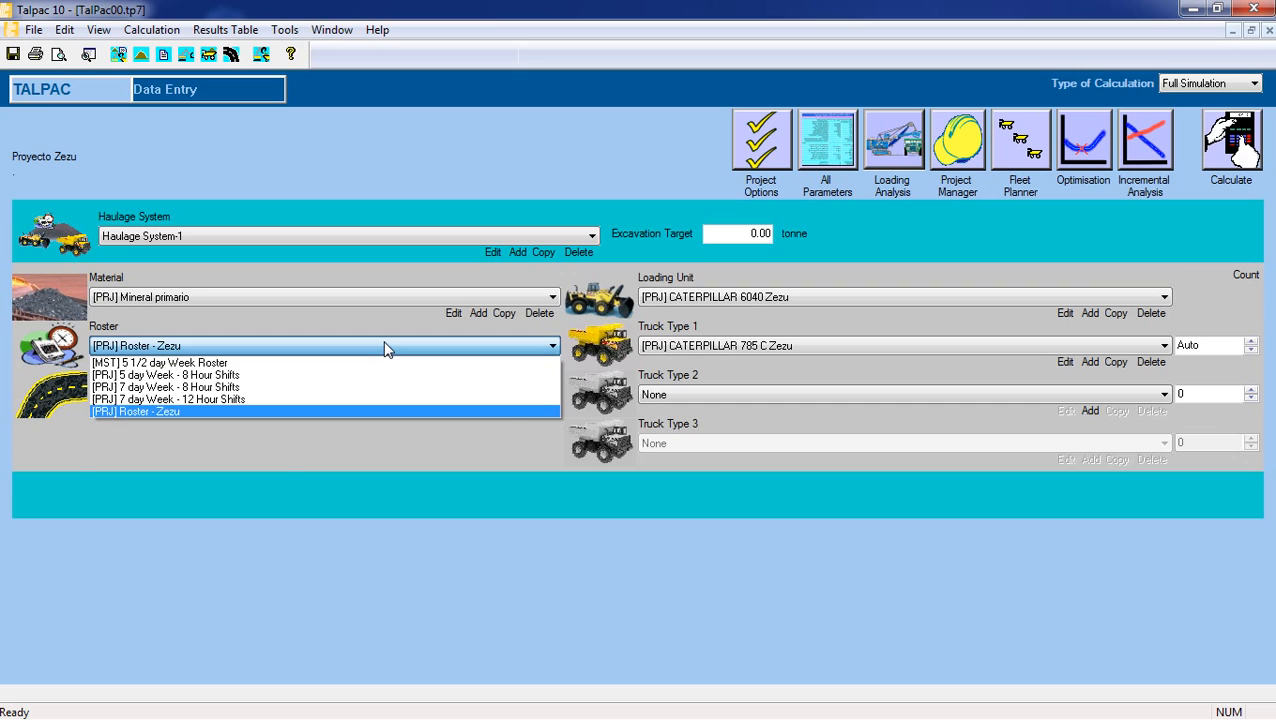
{"action": "left_click", "coordinate": [386, 347]}
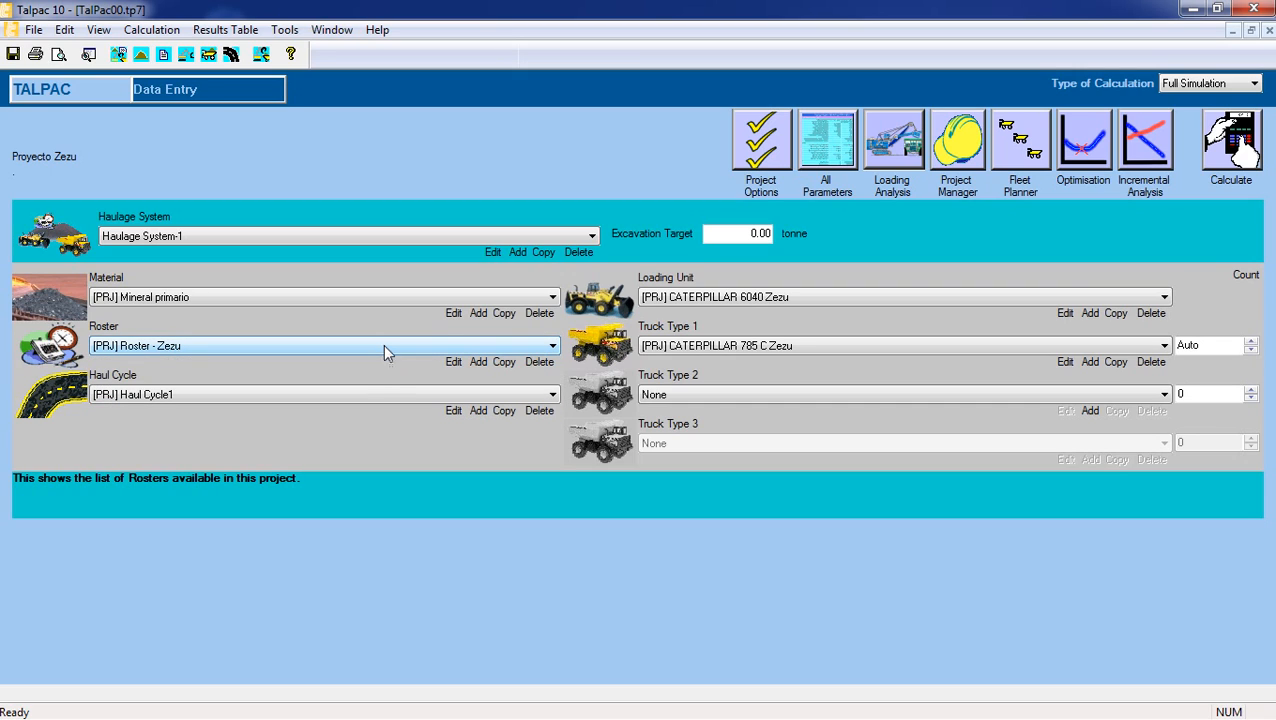
{"action": "left_click", "coordinate": [365, 394]}
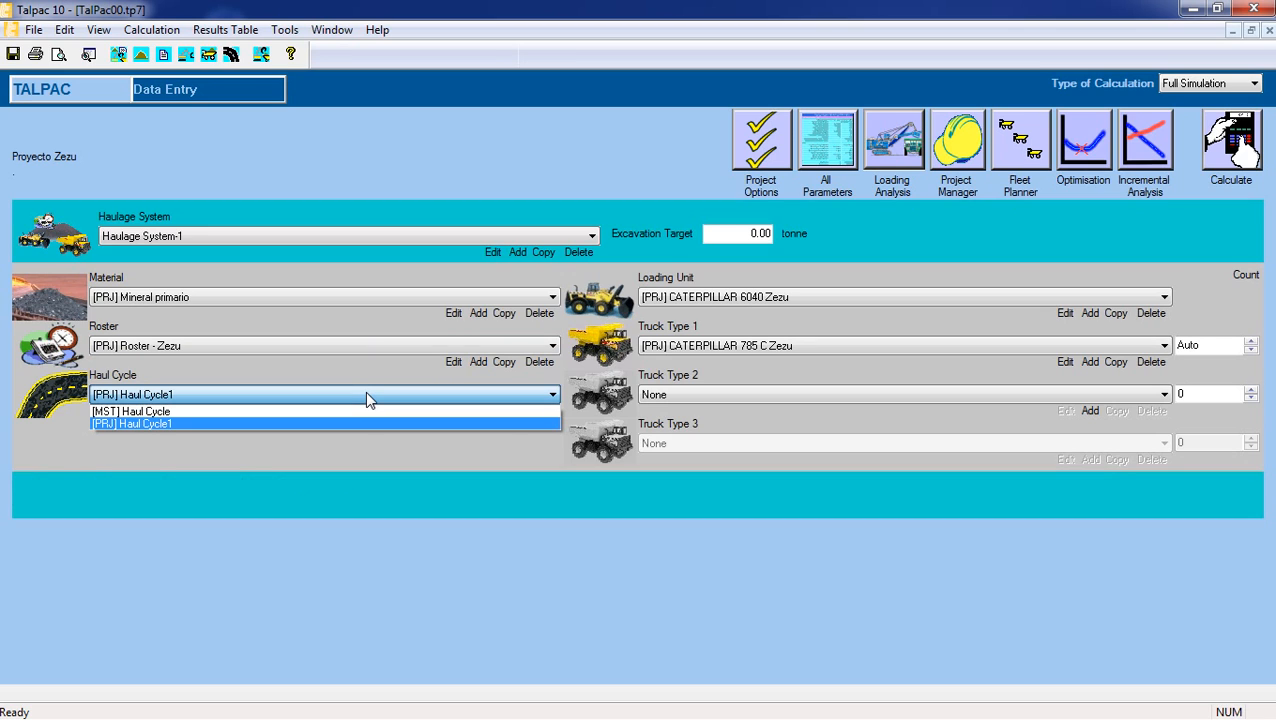
{"action": "left_click", "coordinate": [365, 394]}
{"action": "left_click", "coordinate": [725, 298]}
{"action": "left_click", "coordinate": [725, 298]}
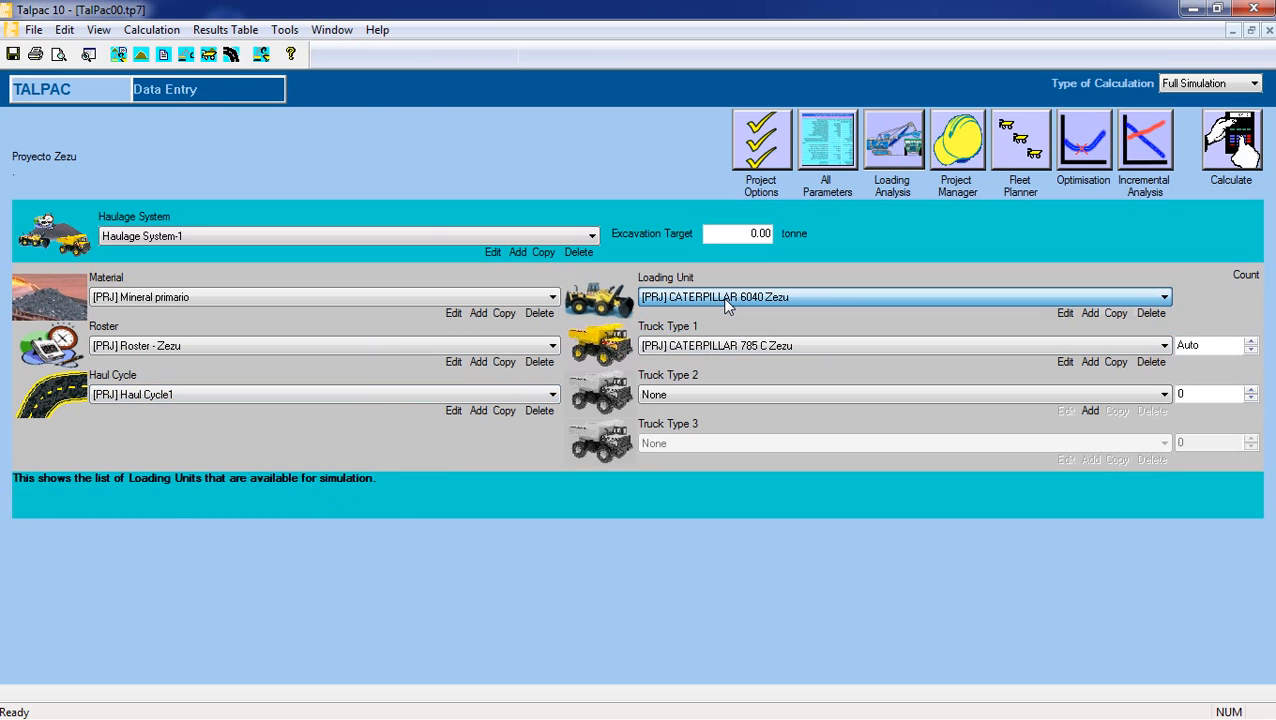
{"action": "left_click", "coordinate": [722, 297]}
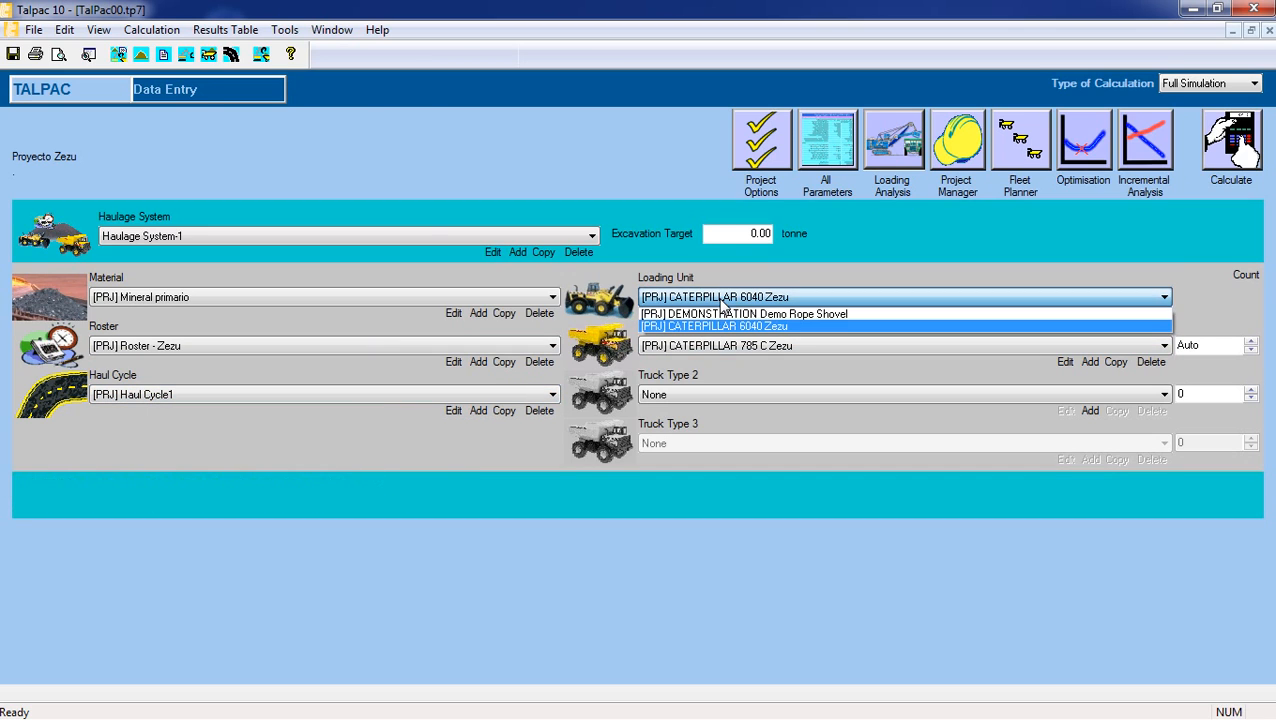
{"action": "left_click", "coordinate": [714, 347]}
{"action": "left_click", "coordinate": [716, 347]}
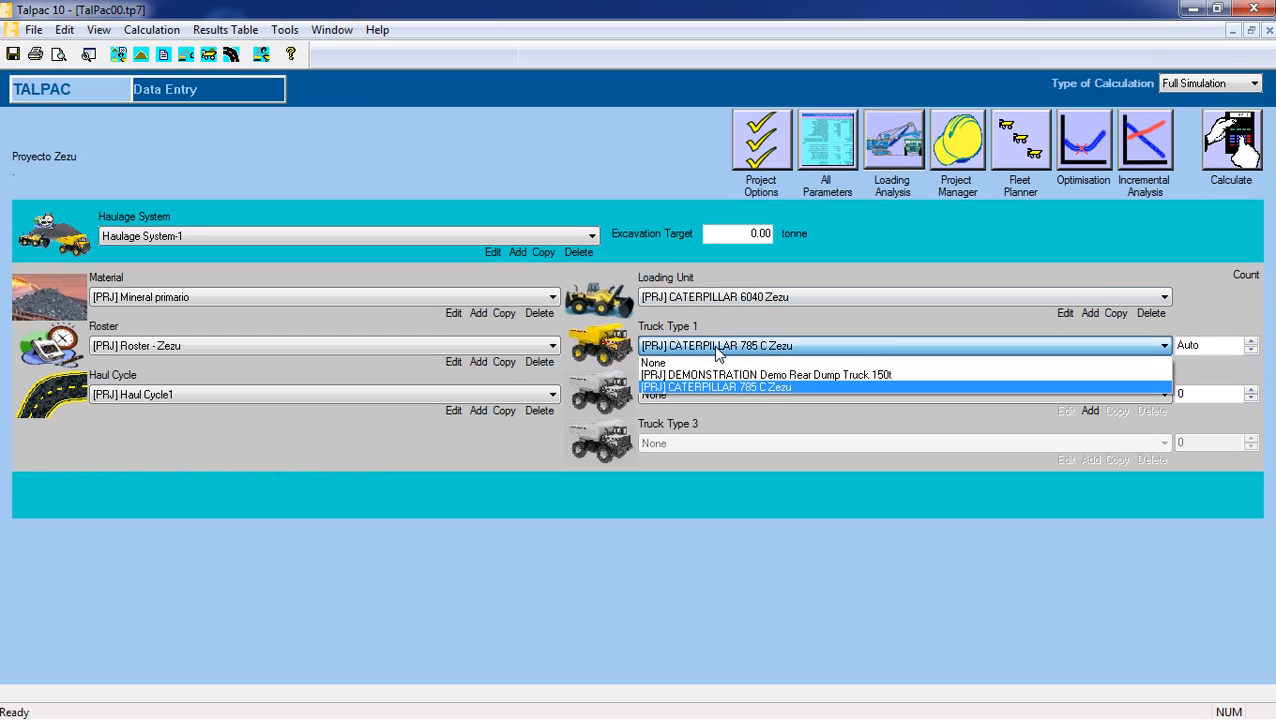
{"action": "left_click", "coordinate": [716, 350]}
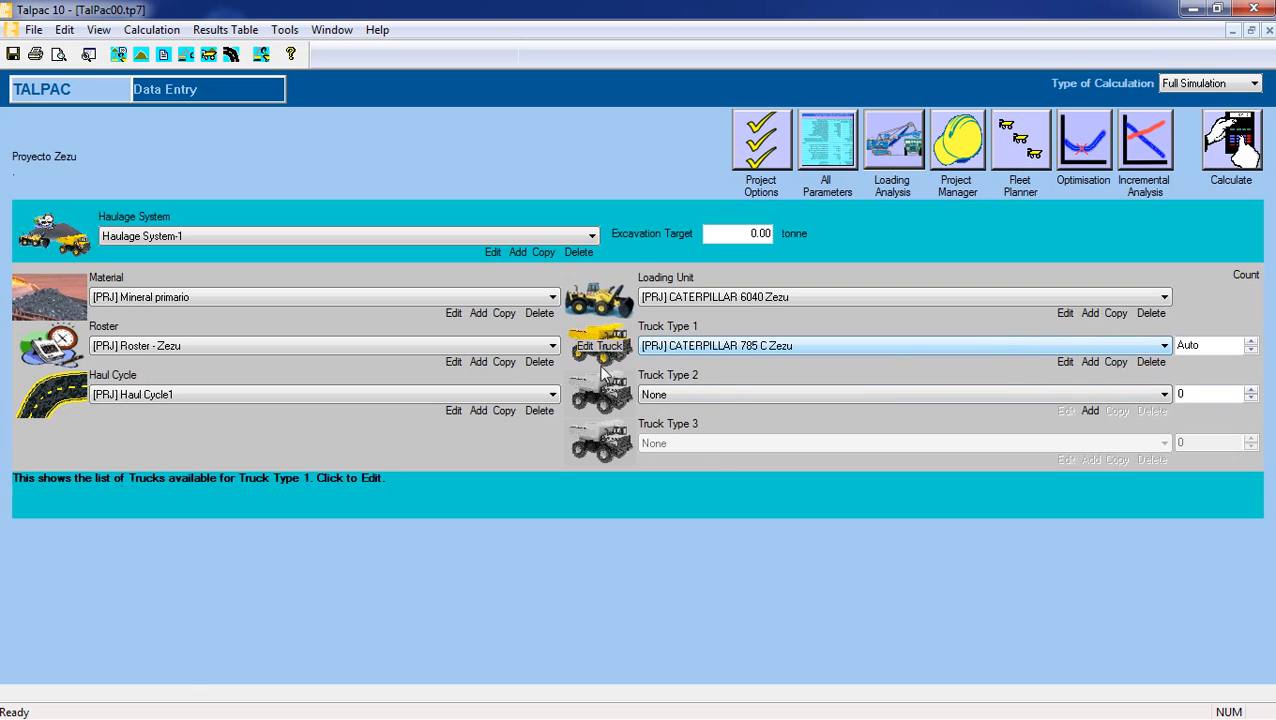
Add a new haul cycle to the project and look over its default queue, spot and loading segments.
{"action": "left_click", "coordinate": [479, 411]}
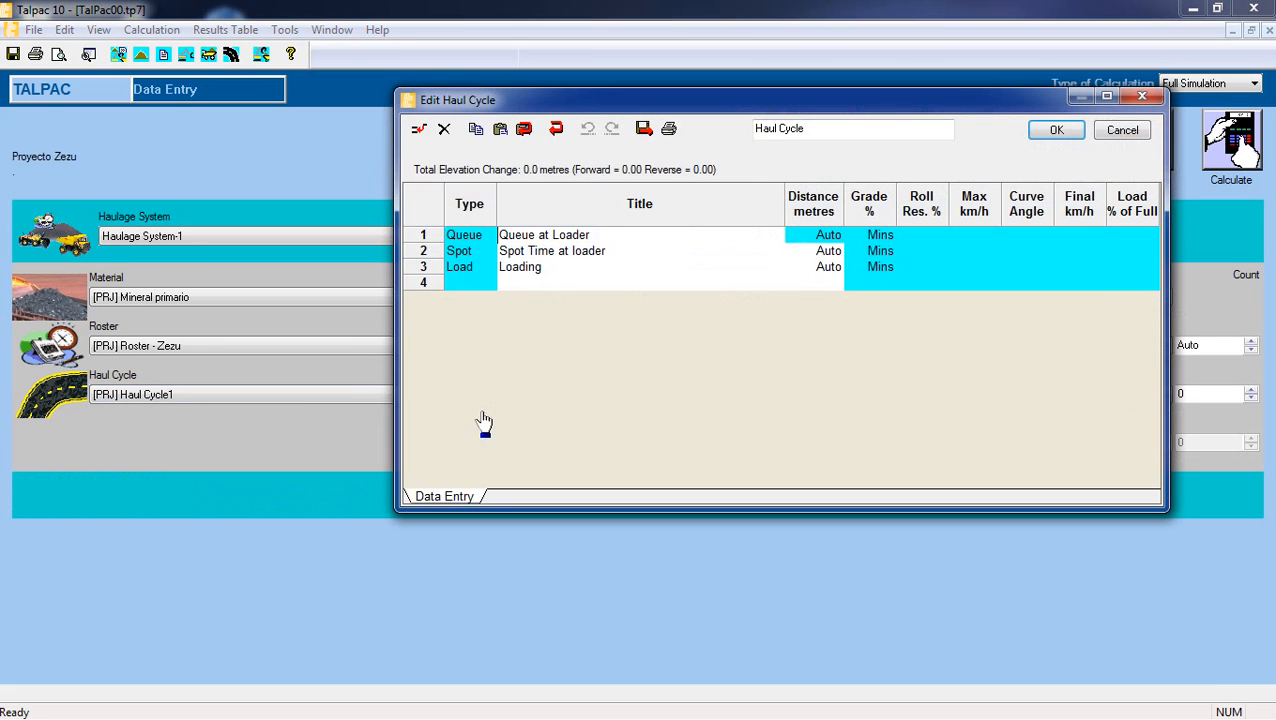
{"action": "left_click", "coordinate": [600, 266]}
{"action": "left_click_drag", "start_coordinate": [641, 104], "coordinate": [593, 89]}
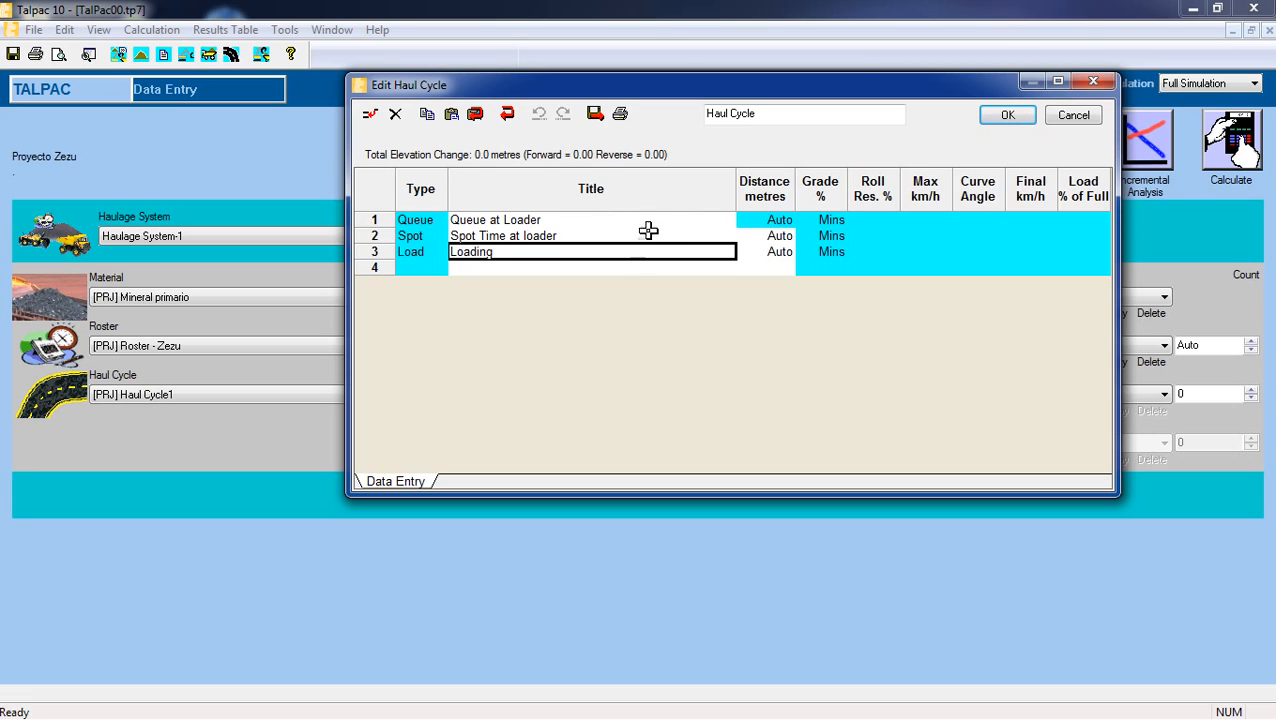
{"action": "left_click", "coordinate": [648, 221]}
Insert a new haul segment after the Loading segment and title it "Tramo piso pala".
{"action": "left_click", "coordinate": [490, 267]}
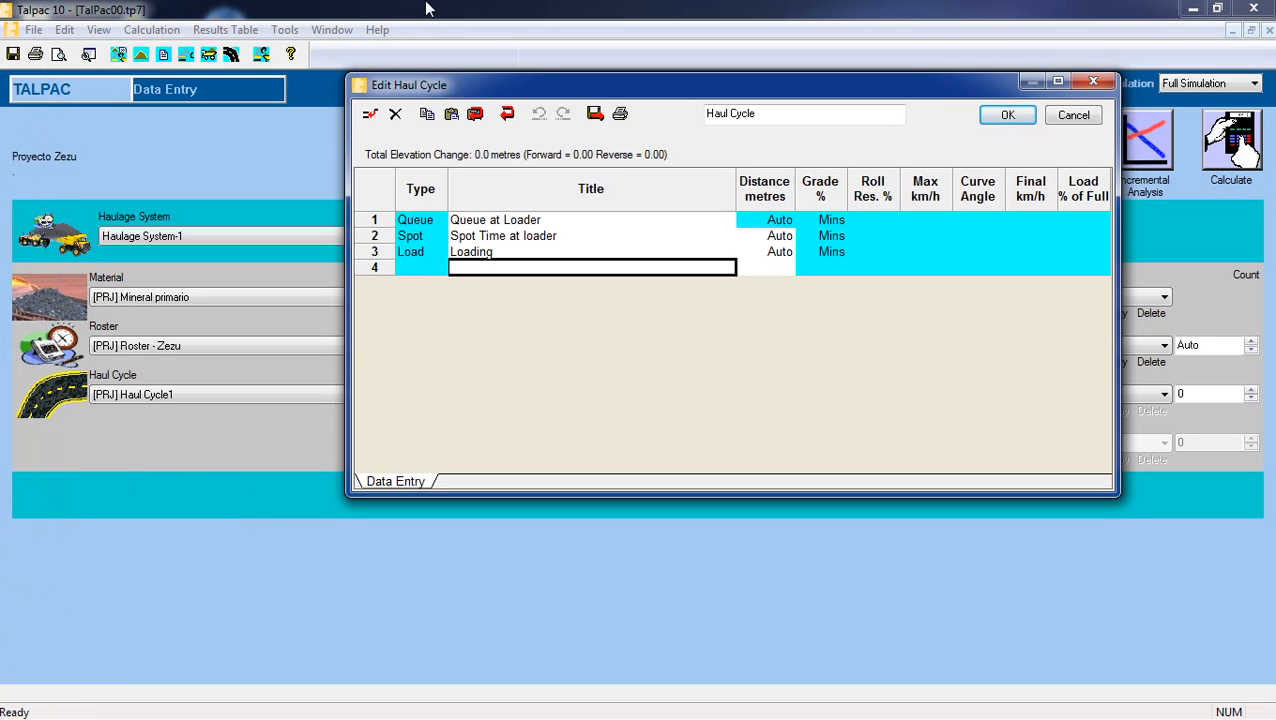
{"action": "right_click", "coordinate": [579, 267]}
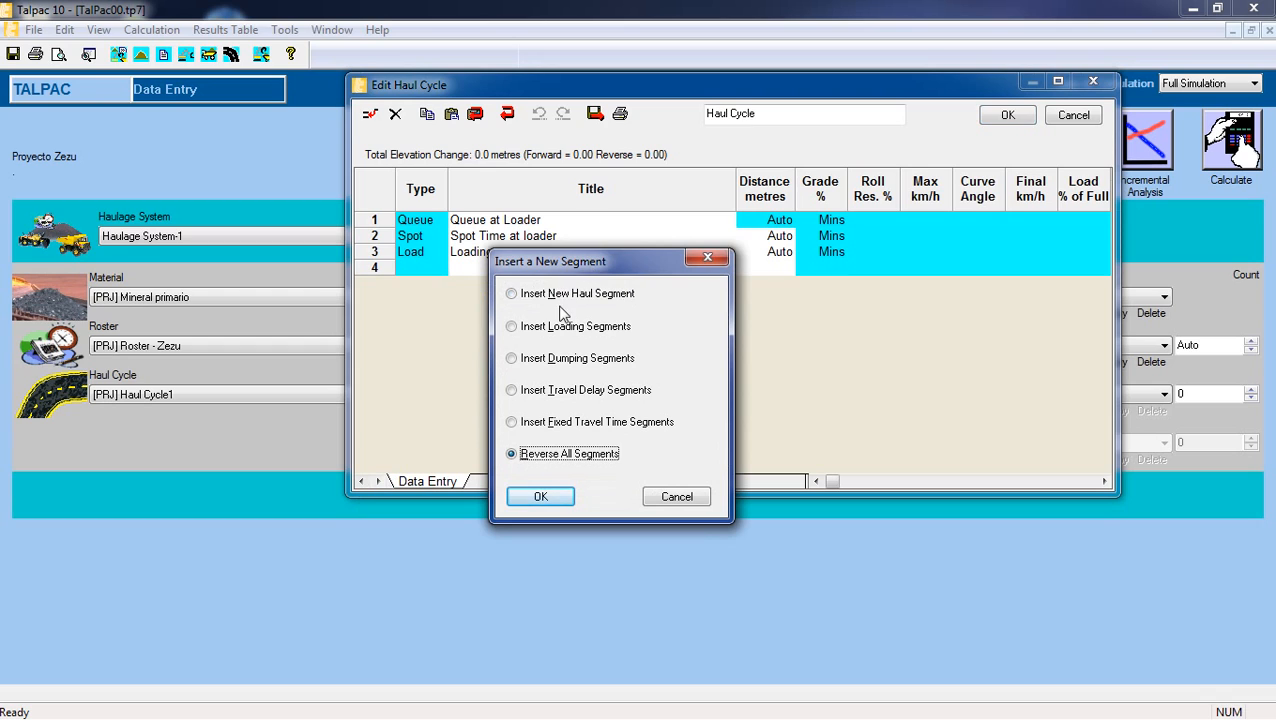
{"action": "left_click", "coordinate": [564, 298]}
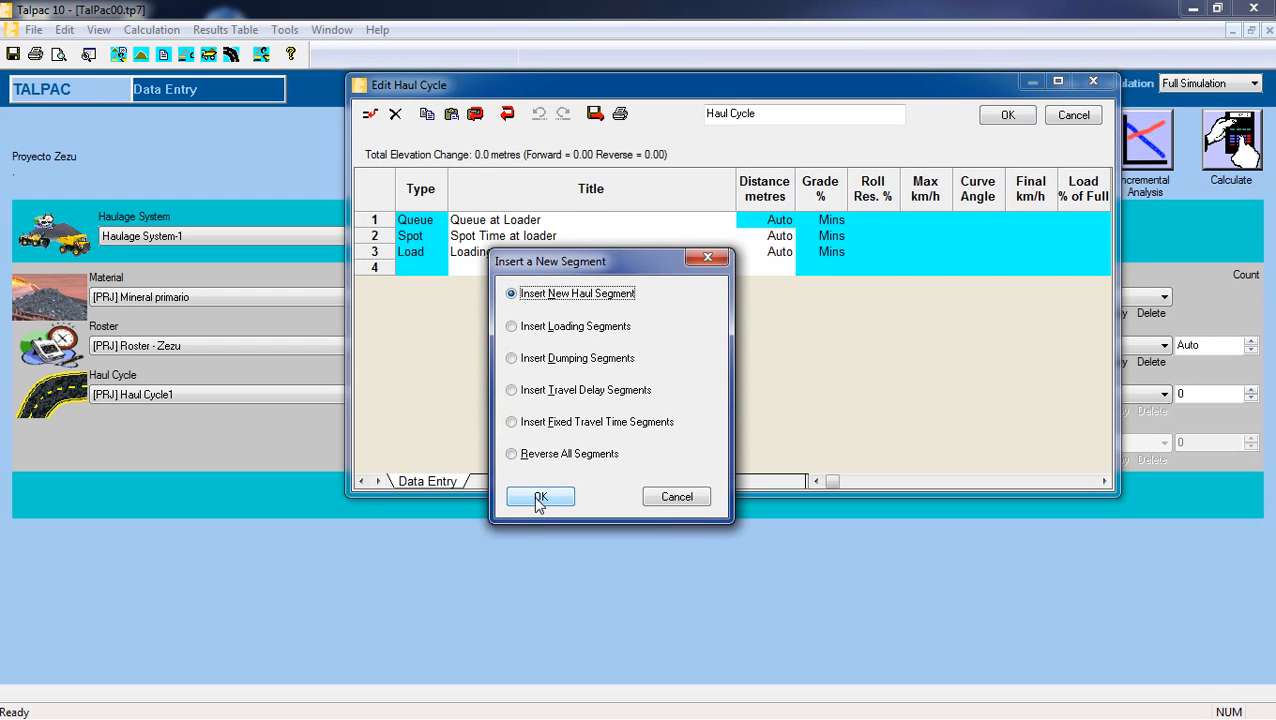
{"action": "left_click", "coordinate": [540, 497]}
{"action": "double_click", "coordinate": [575, 268]}
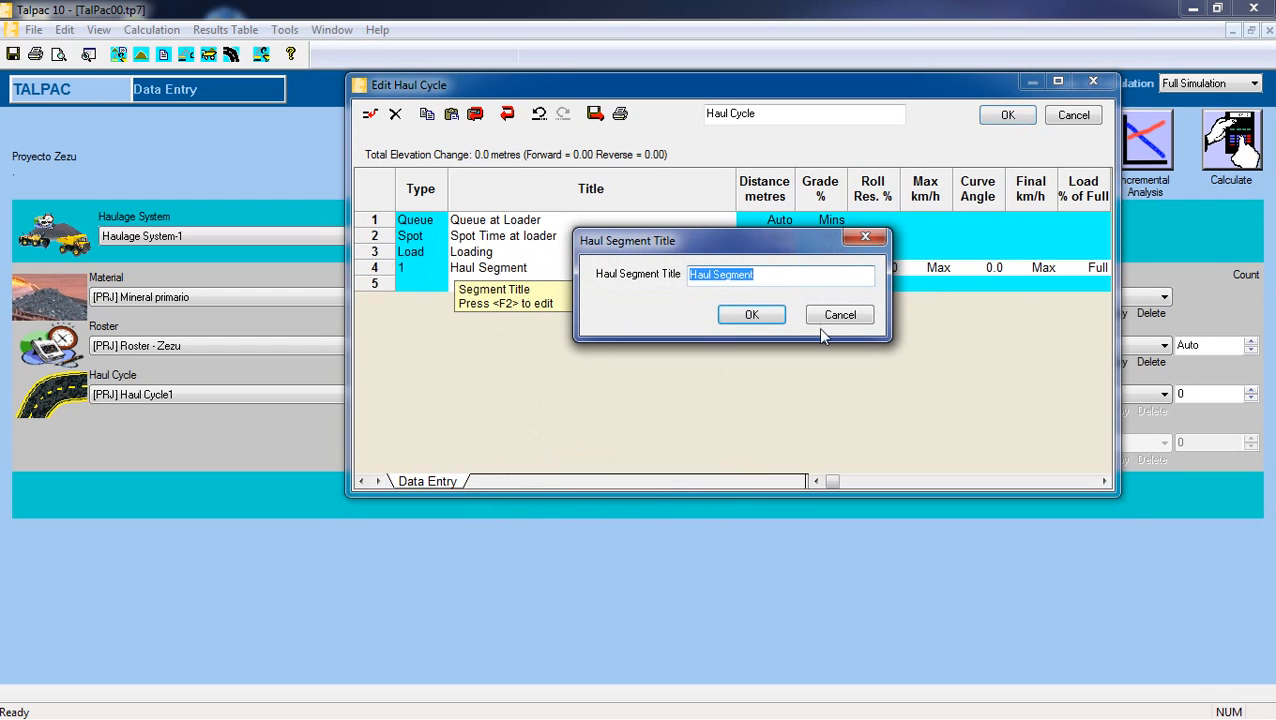
{"action": "key", "text": "BackSpace"}
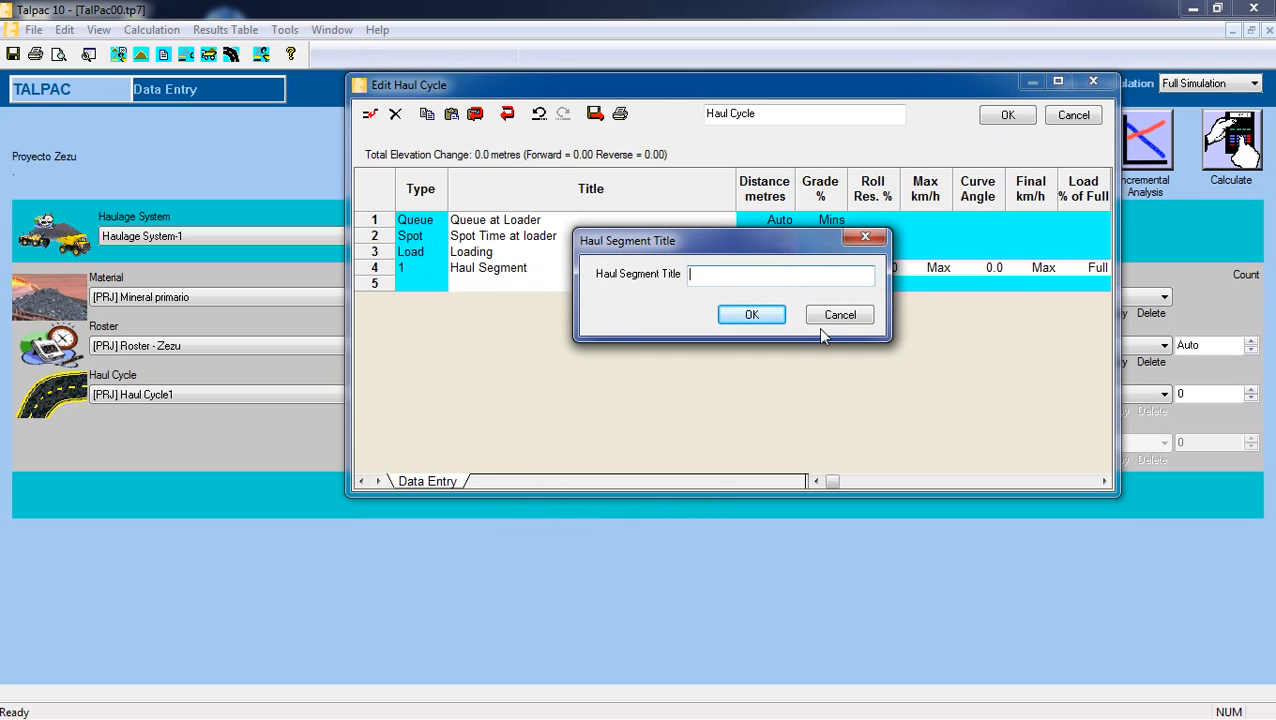
{"action": "type", "text": "Tramo piso pala"}
{"action": "left_click", "coordinate": [750, 314]}
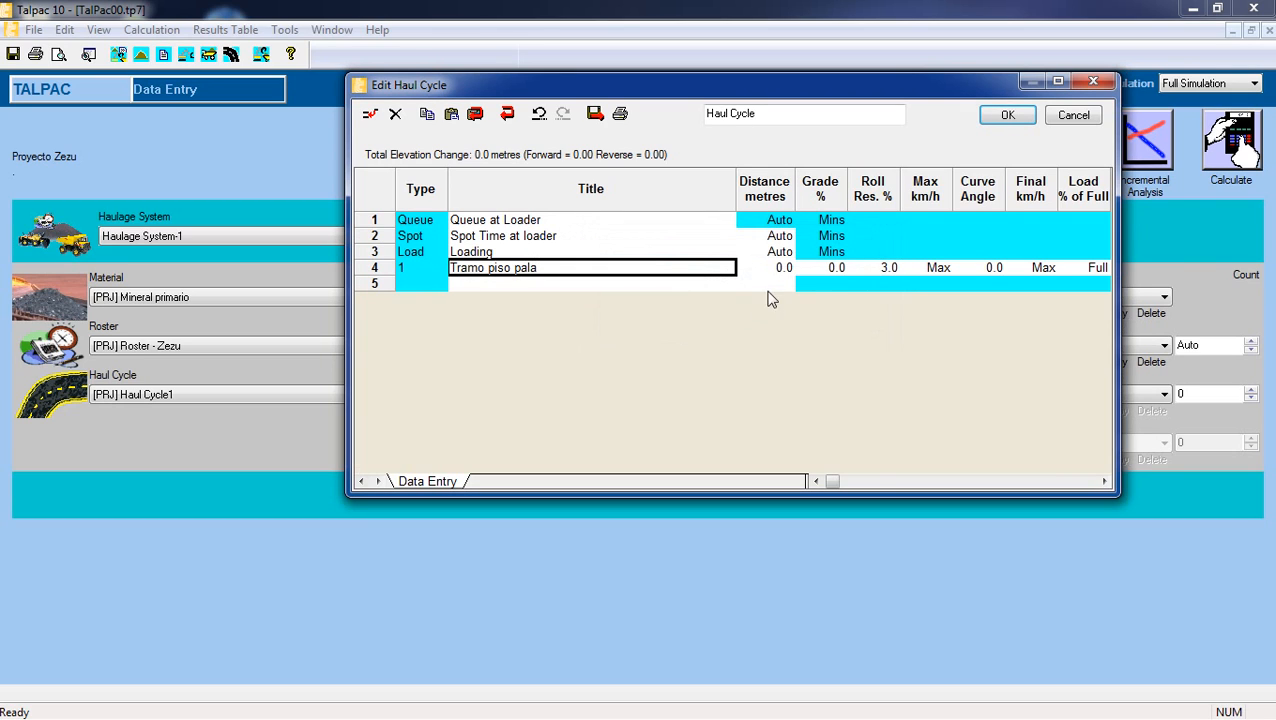
Set the Tramo piso pala segment's distance to 50 metres and its rolling resistance to 5%.
{"action": "left_click", "coordinate": [778, 268]}
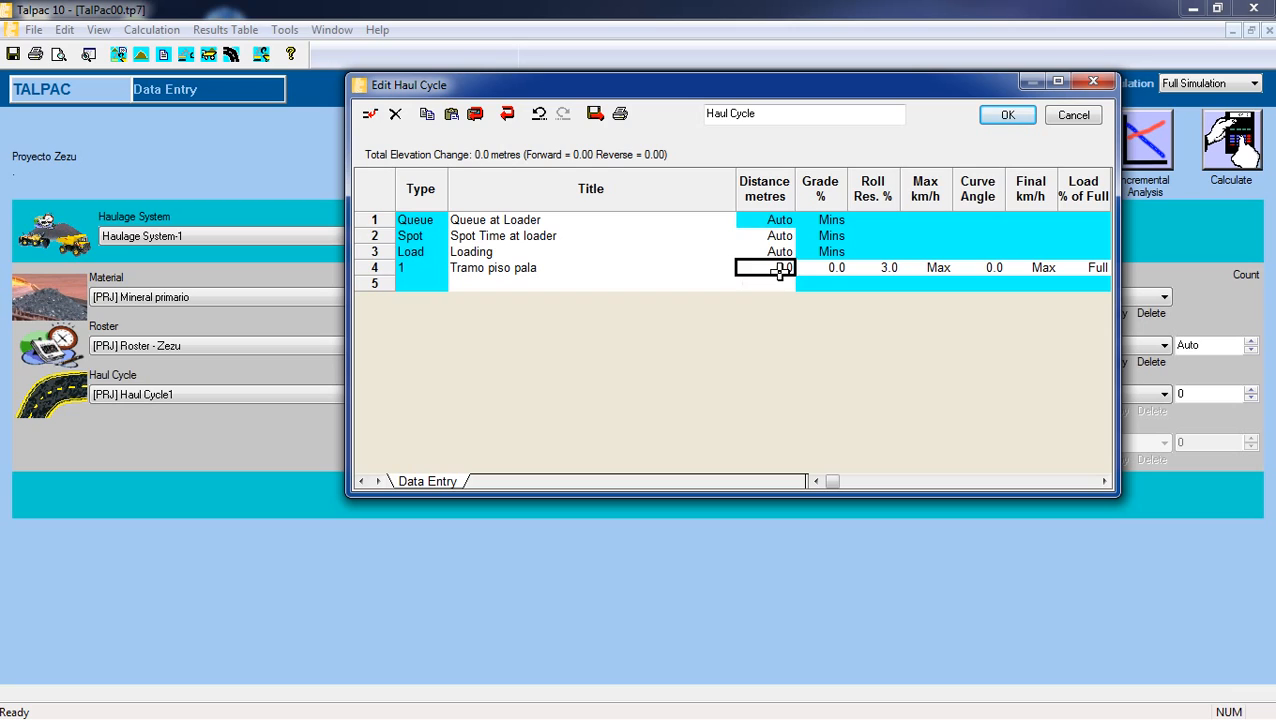
{"action": "type", "text": "50"}
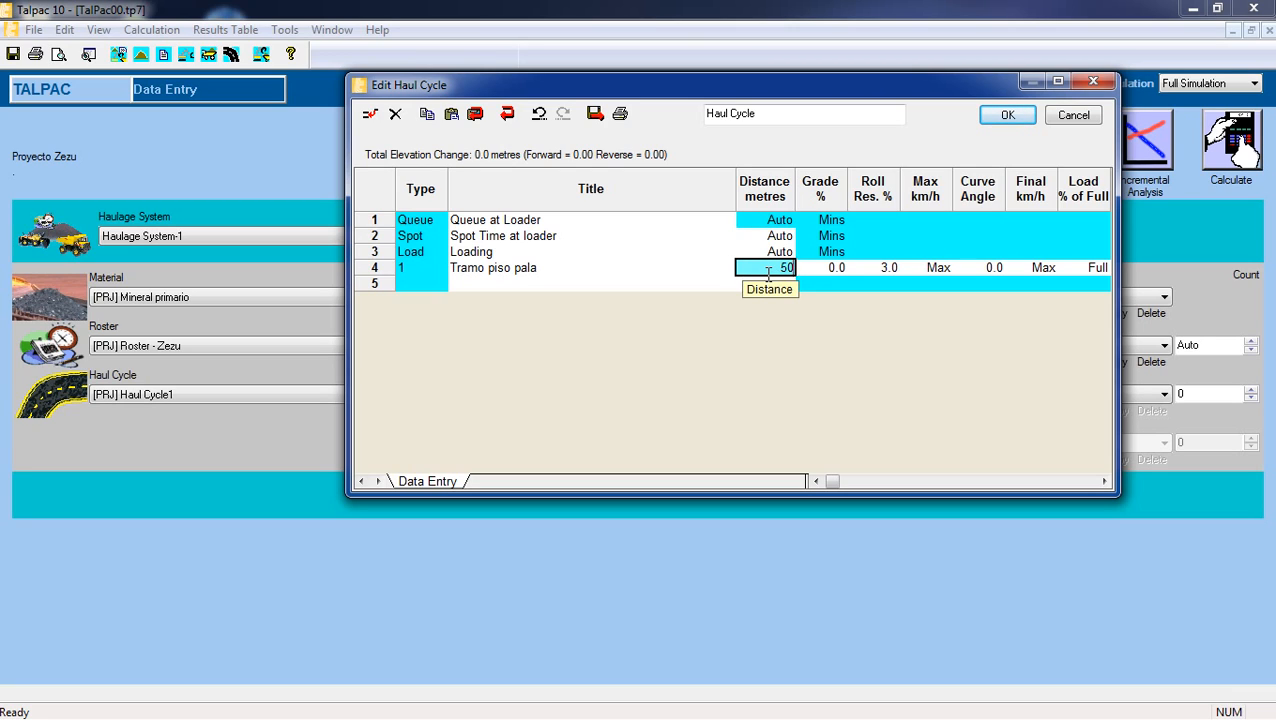
{"action": "left_click", "coordinate": [836, 268]}
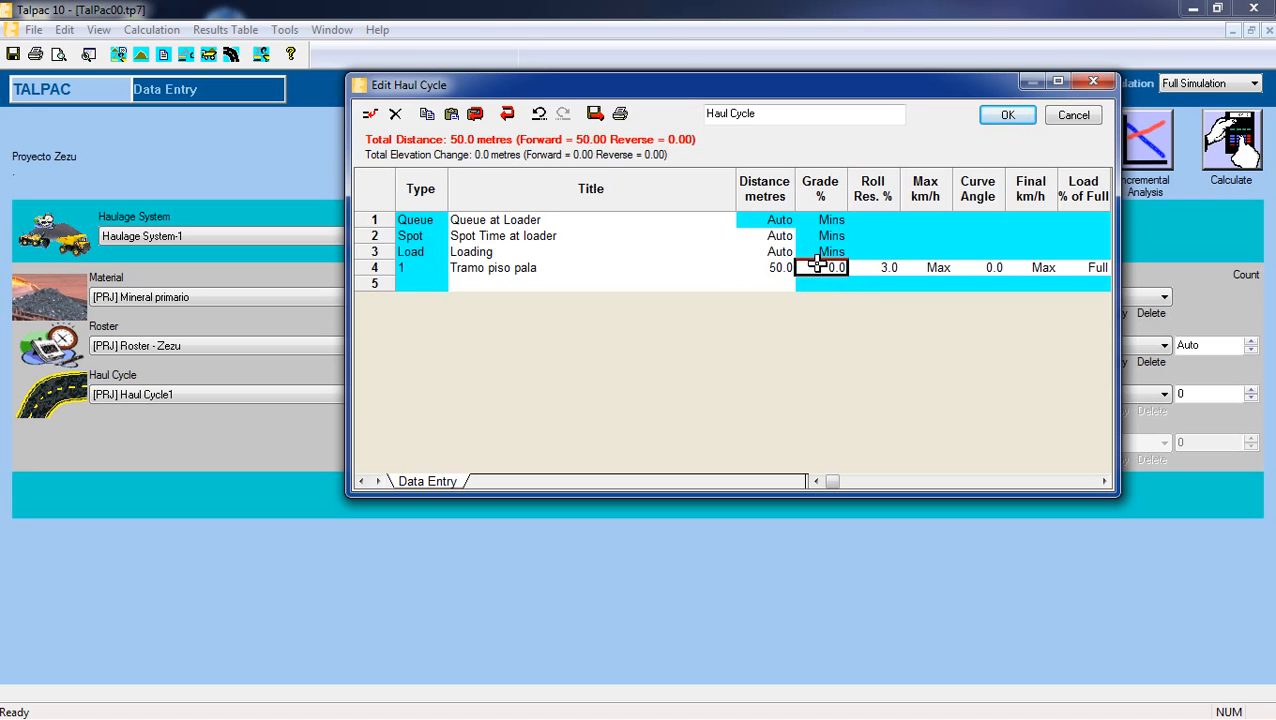
{"action": "left_click", "coordinate": [876, 268]}
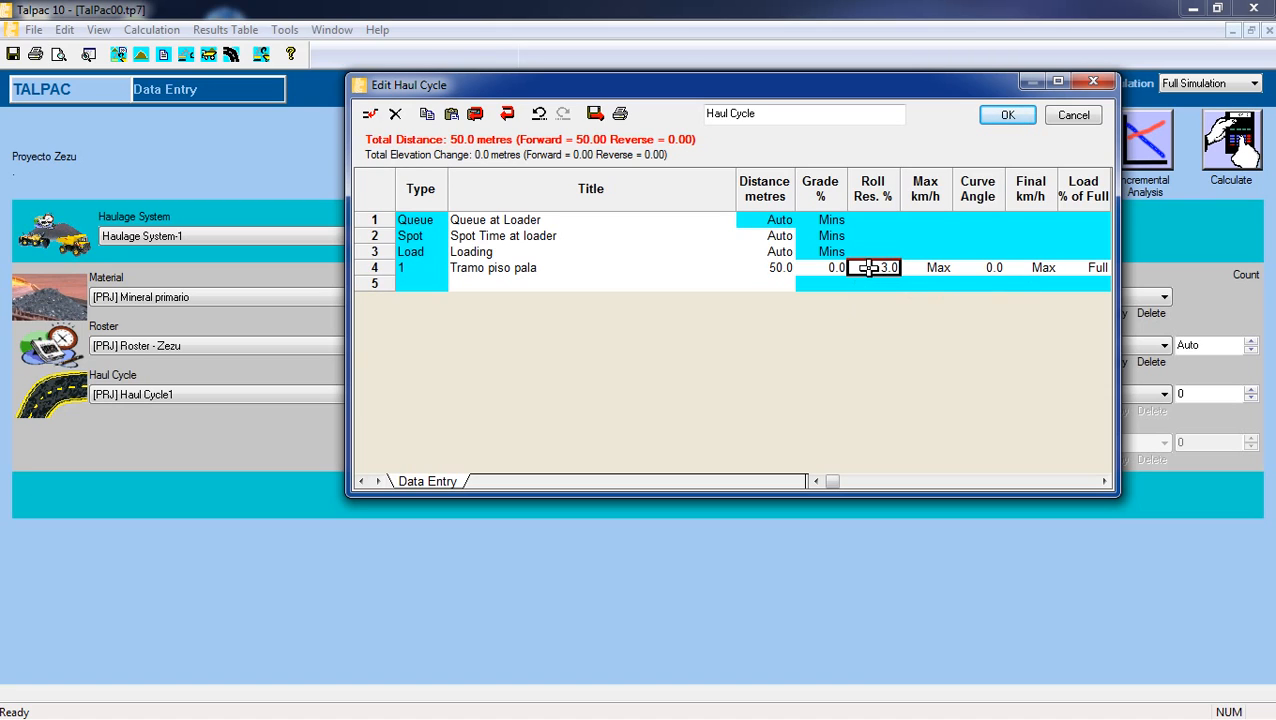
{"action": "type", "text": "5"}
Set the Tramo piso pala segment's maximum speed to 30 km/h and its final speed to 35 km/h.
{"action": "left_click", "coordinate": [930, 271]}
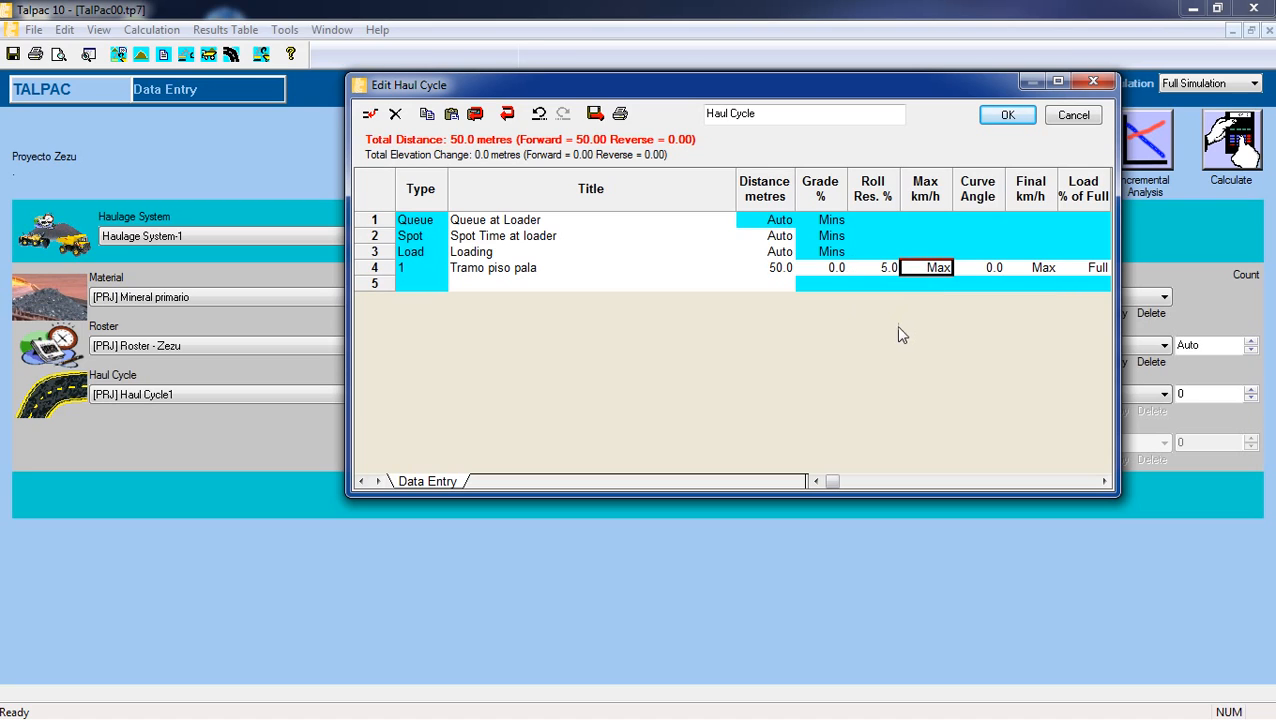
{"action": "type", "text": "30"}
{"action": "left_click", "coordinate": [975, 270]}
{"action": "left_click", "coordinate": [1022, 268]}
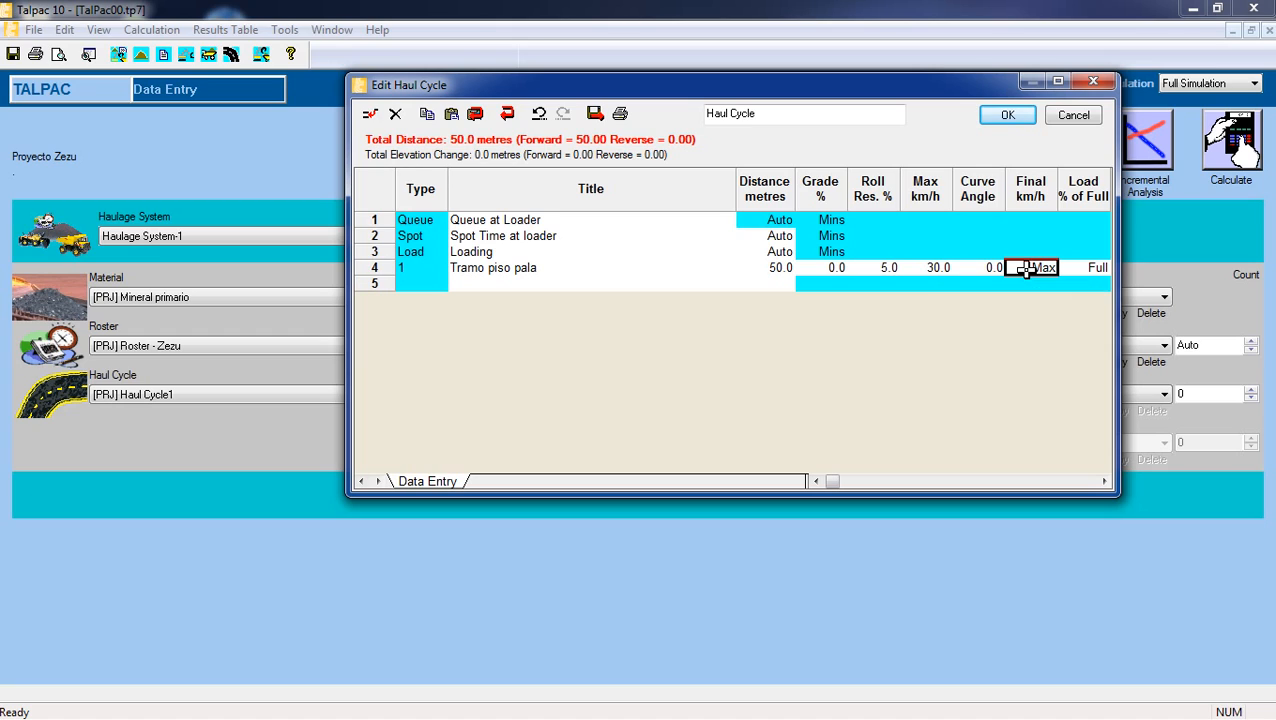
{"action": "type", "text": "35"}
Insert a new haul segment after Tramo piso pala and title it "Tramo 01".
{"action": "left_click", "coordinate": [527, 283]}
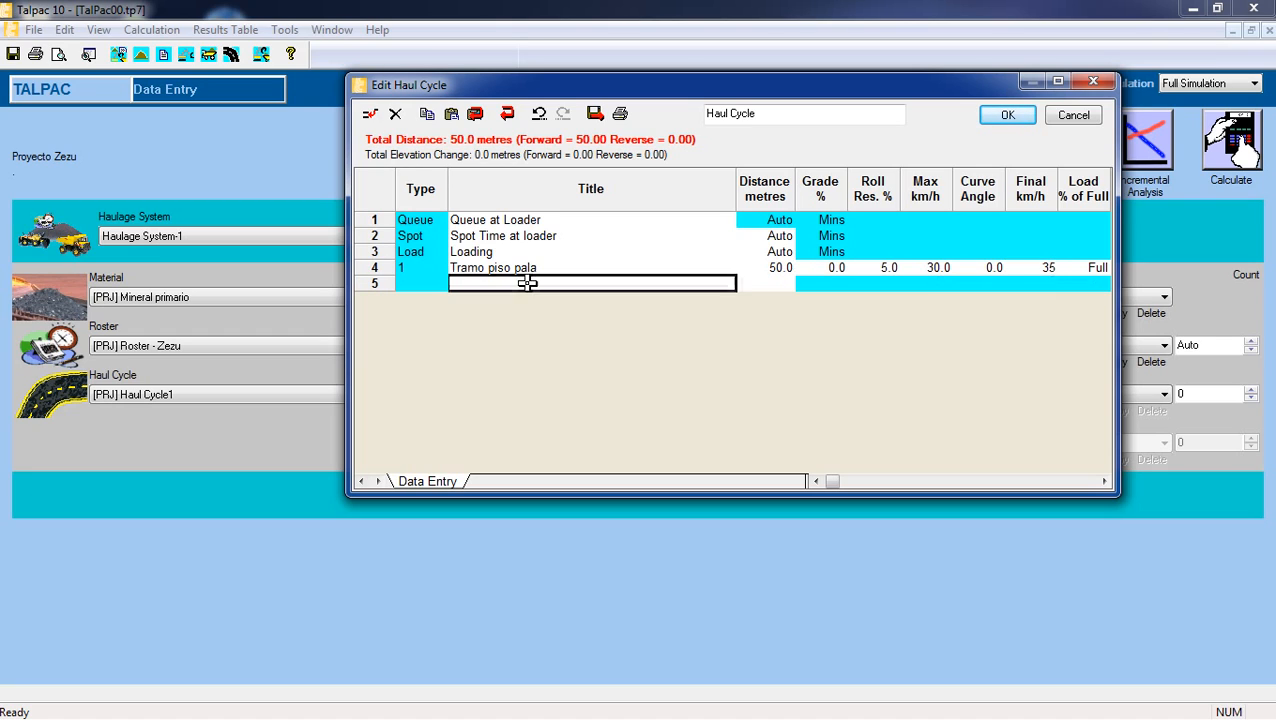
{"action": "left_click", "coordinate": [369, 116]}
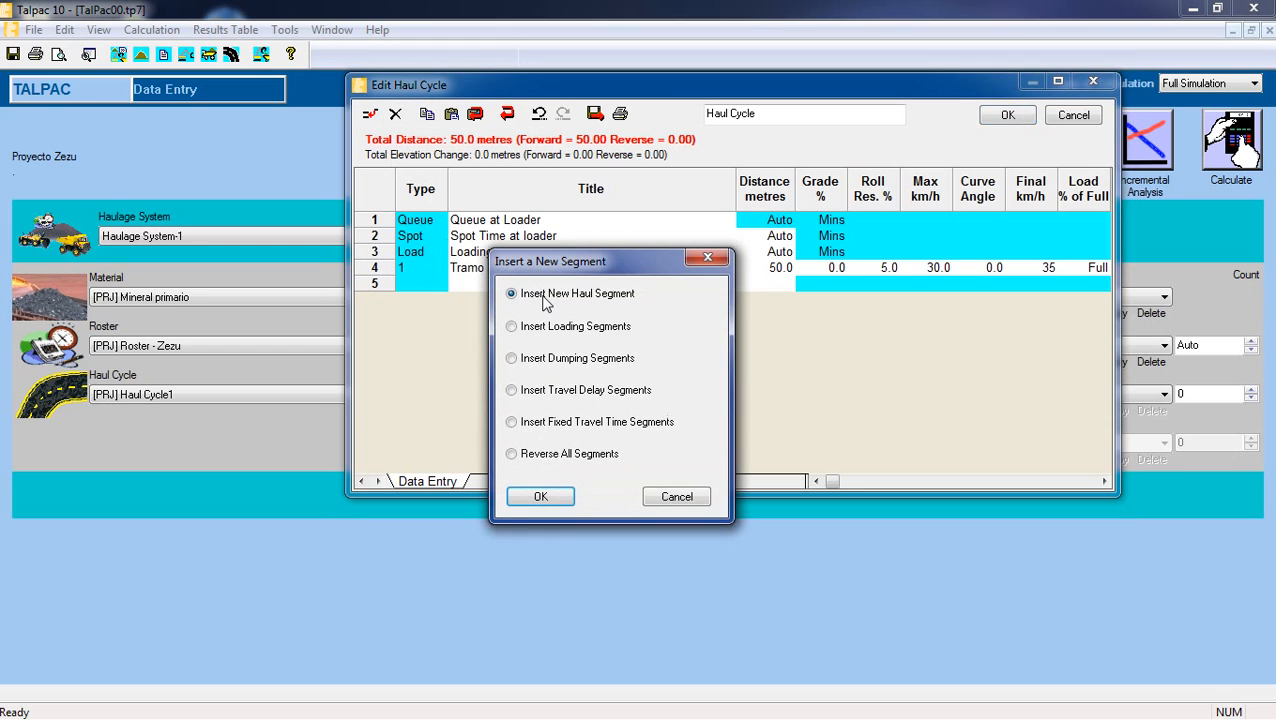
{"action": "left_click", "coordinate": [538, 497]}
{"action": "double_click", "coordinate": [530, 286]}
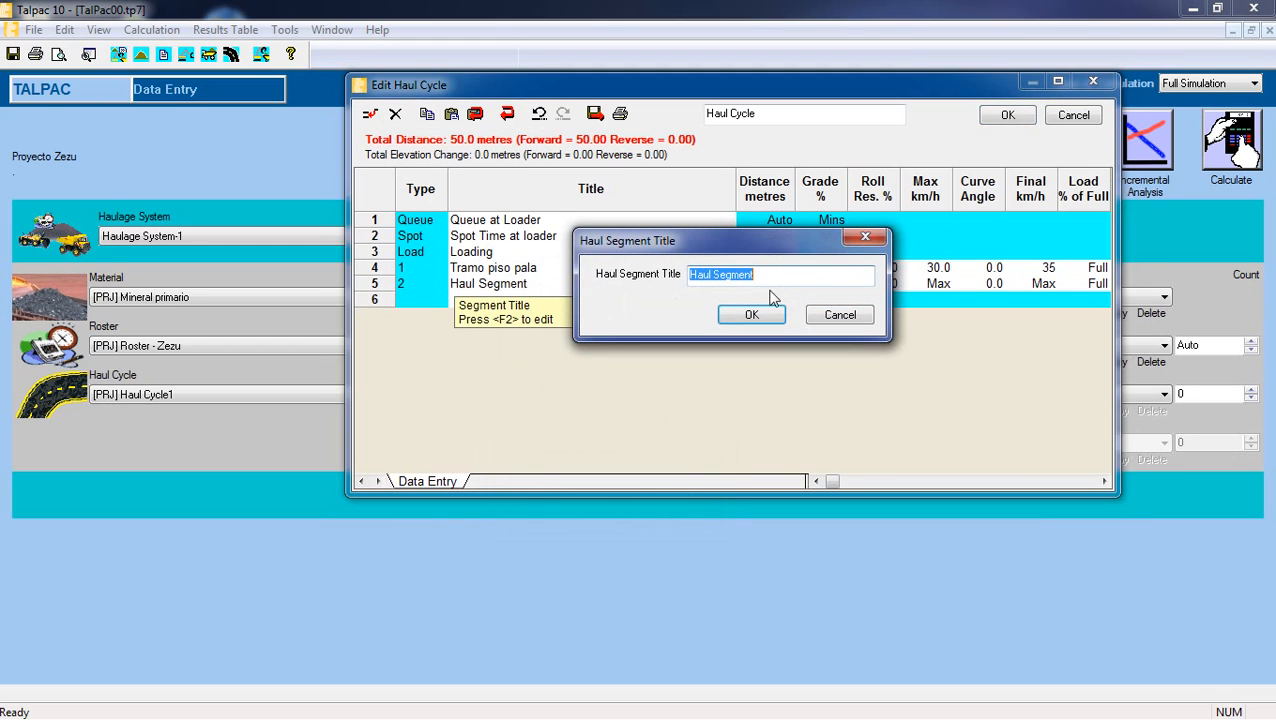
{"action": "key", "text": "BackSpace"}
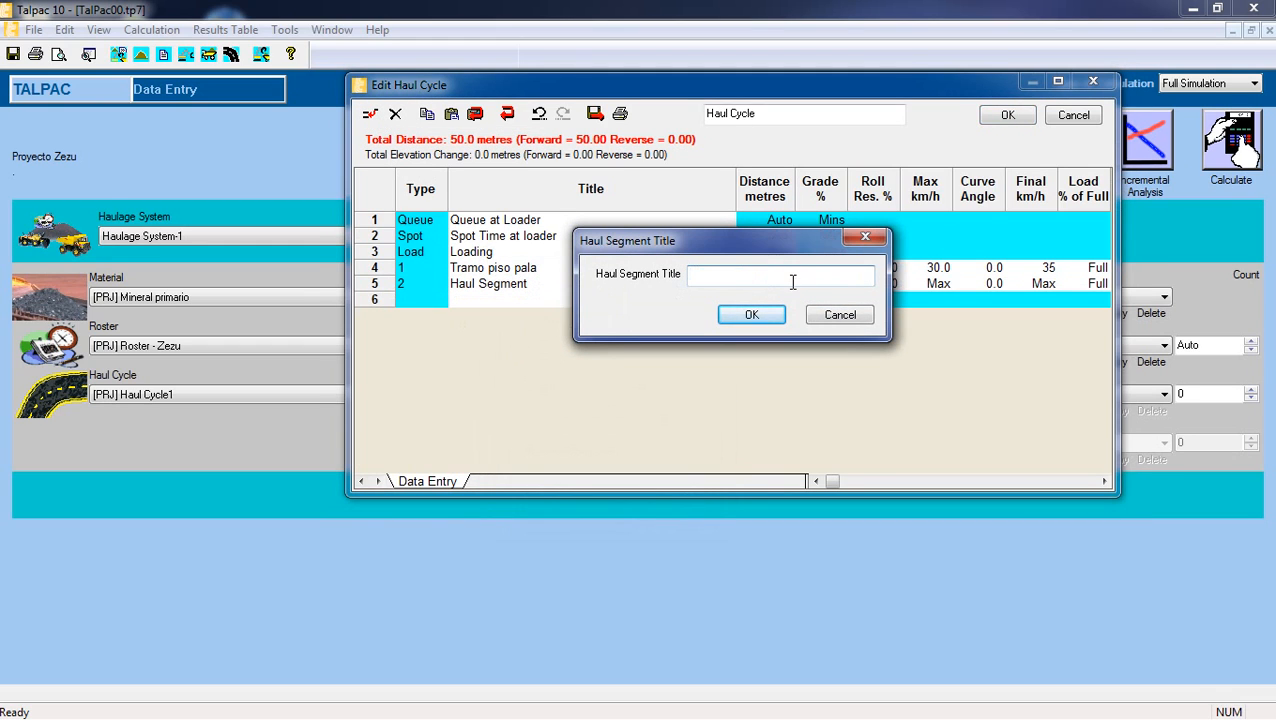
{"action": "type", "text": "Trmo 0"}
{"action": "key", "text": "BackSpace"}
{"action": "key", "text": "BackSpace"}
{"action": "key", "text": "BackSpace"}
{"action": "key", "text": "BackSpace"}
{"action": "type", "text": "amo 01"}
{"action": "left_click", "coordinate": [745, 316]}
Set the Tramo 01 segment's distance to 641 metres and its rolling resistance to 3%.
{"action": "left_click", "coordinate": [780, 283]}
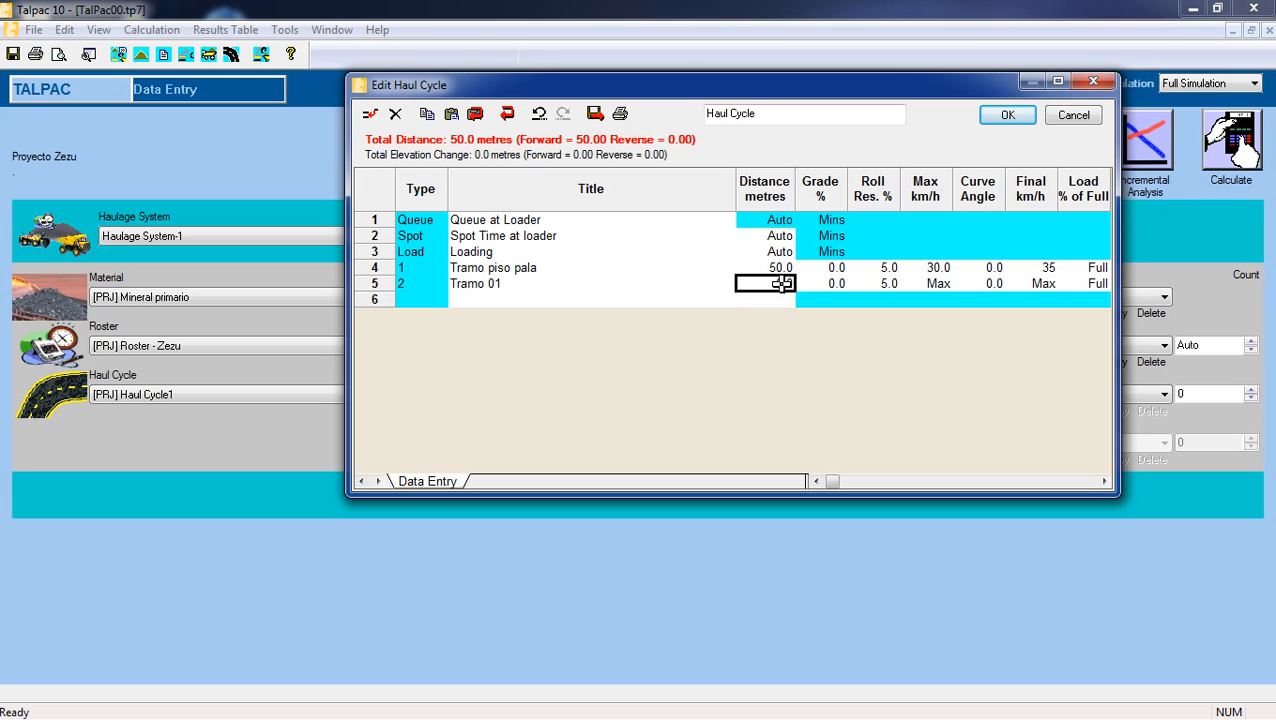
{"action": "type", "text": "641"}
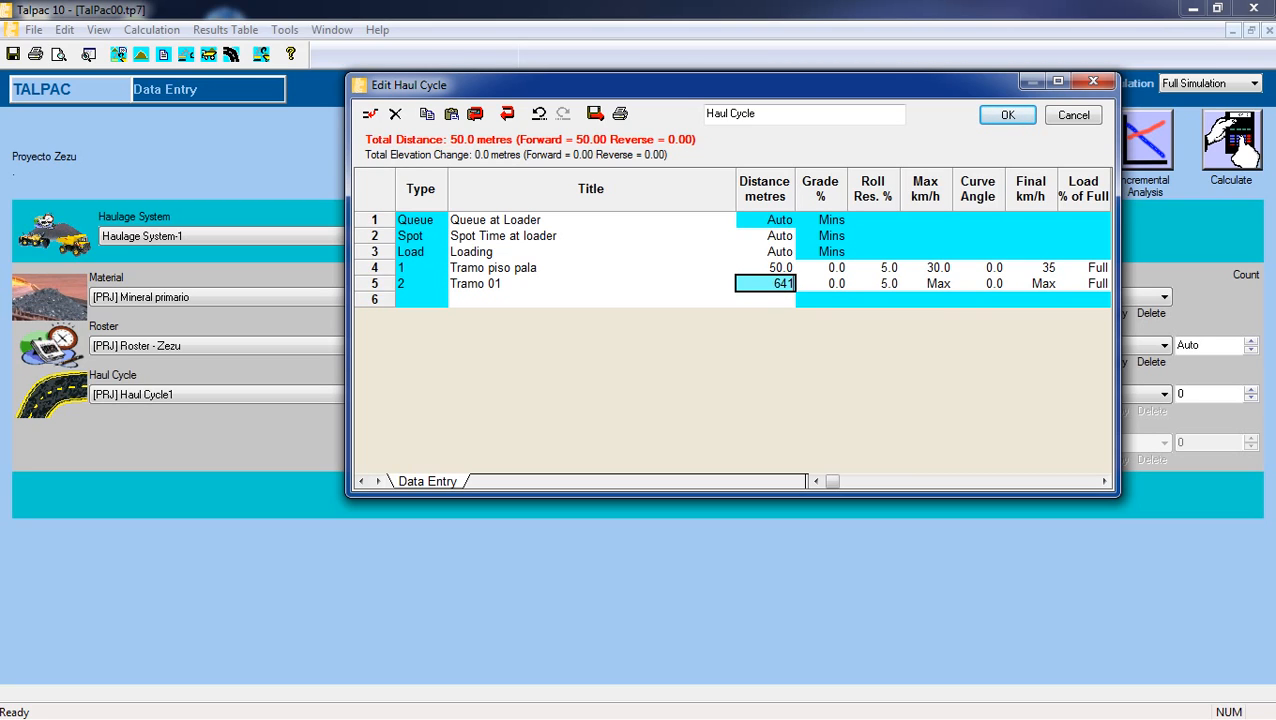
{"action": "left_click", "coordinate": [827, 284]}
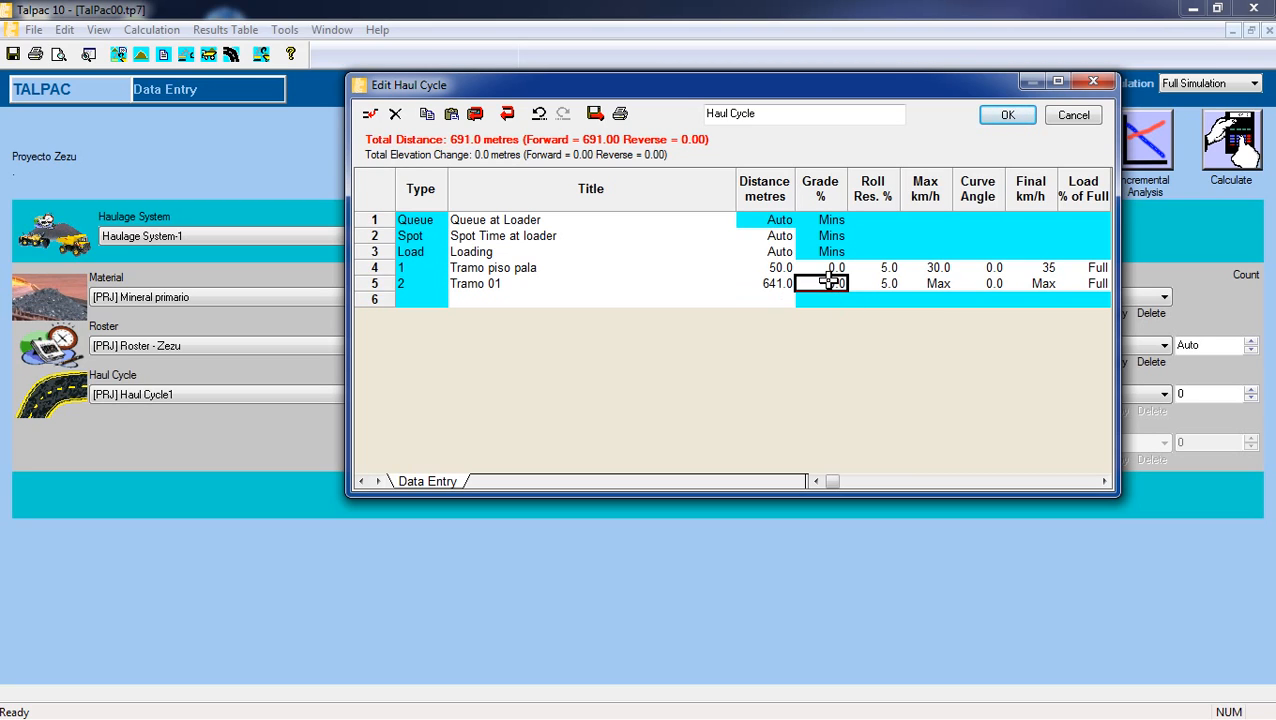
{"action": "left_click", "coordinate": [870, 284]}
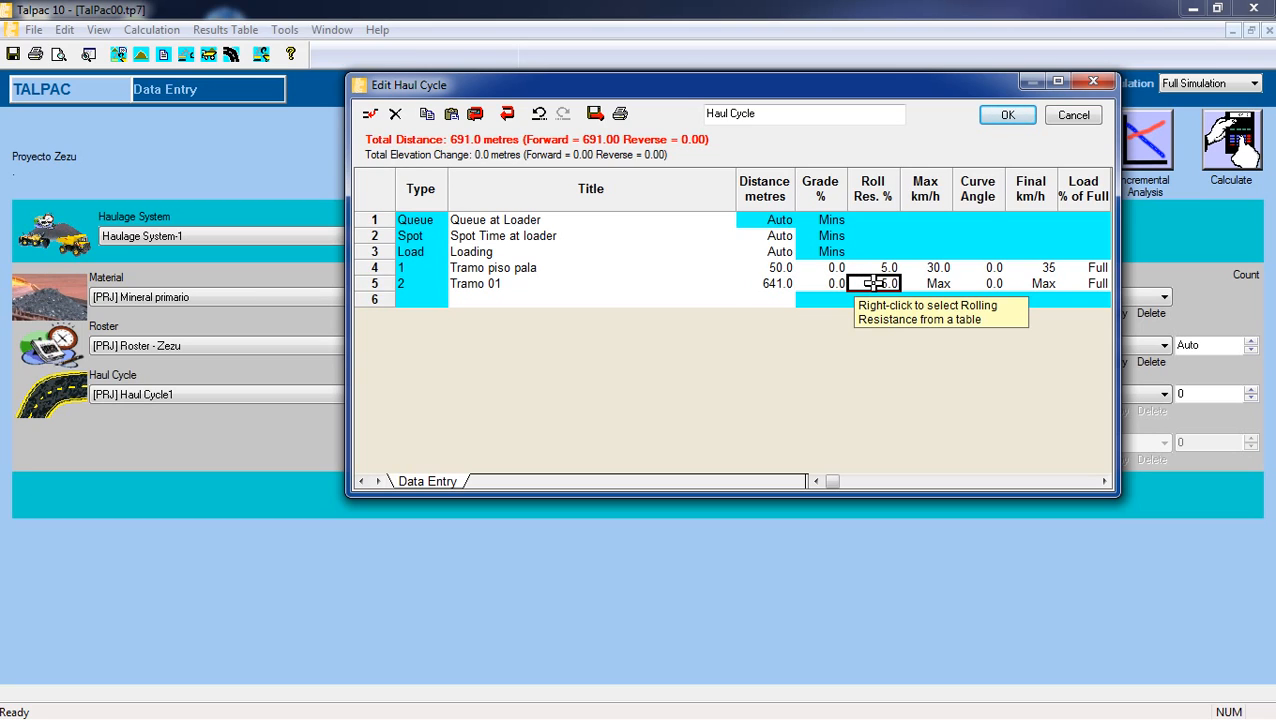
{"action": "type", "text": "3"}
Set the Tramo 01 segment's maximum speed and final speed to 35 km/h each.
{"action": "left_click", "coordinate": [930, 284]}
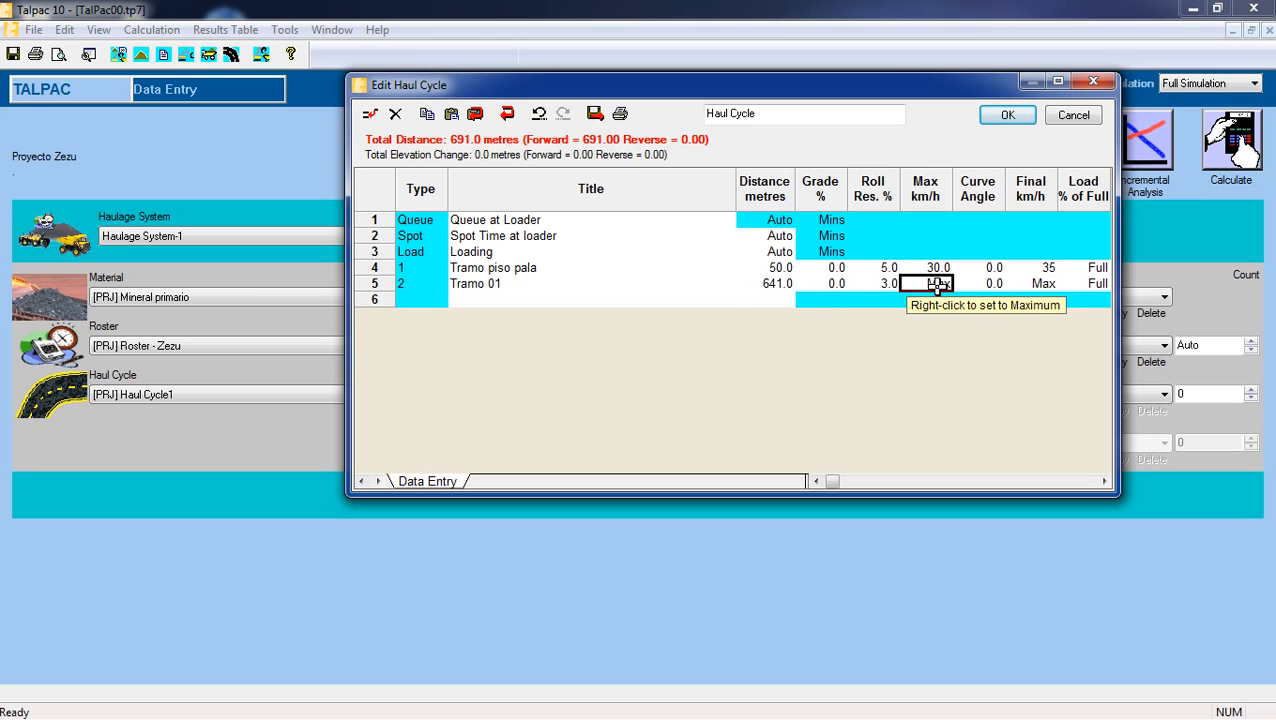
{"action": "type", "text": "35"}
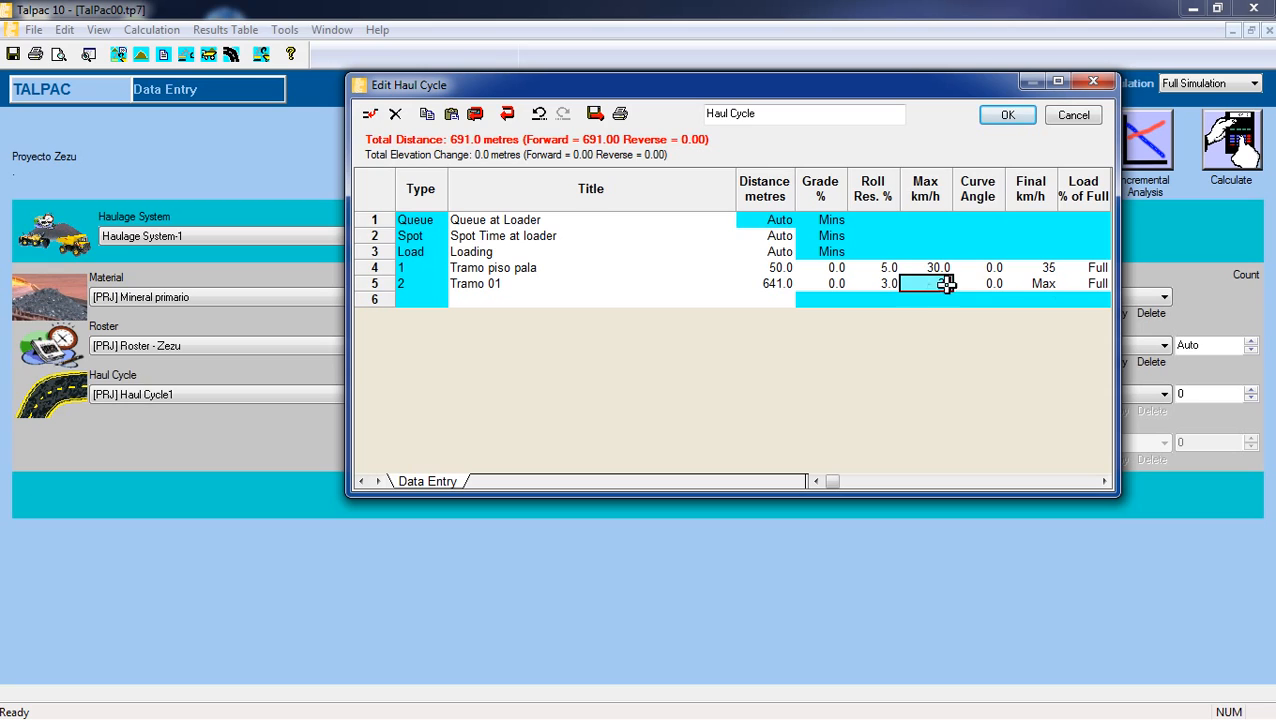
{"action": "left_click", "coordinate": [1038, 285]}
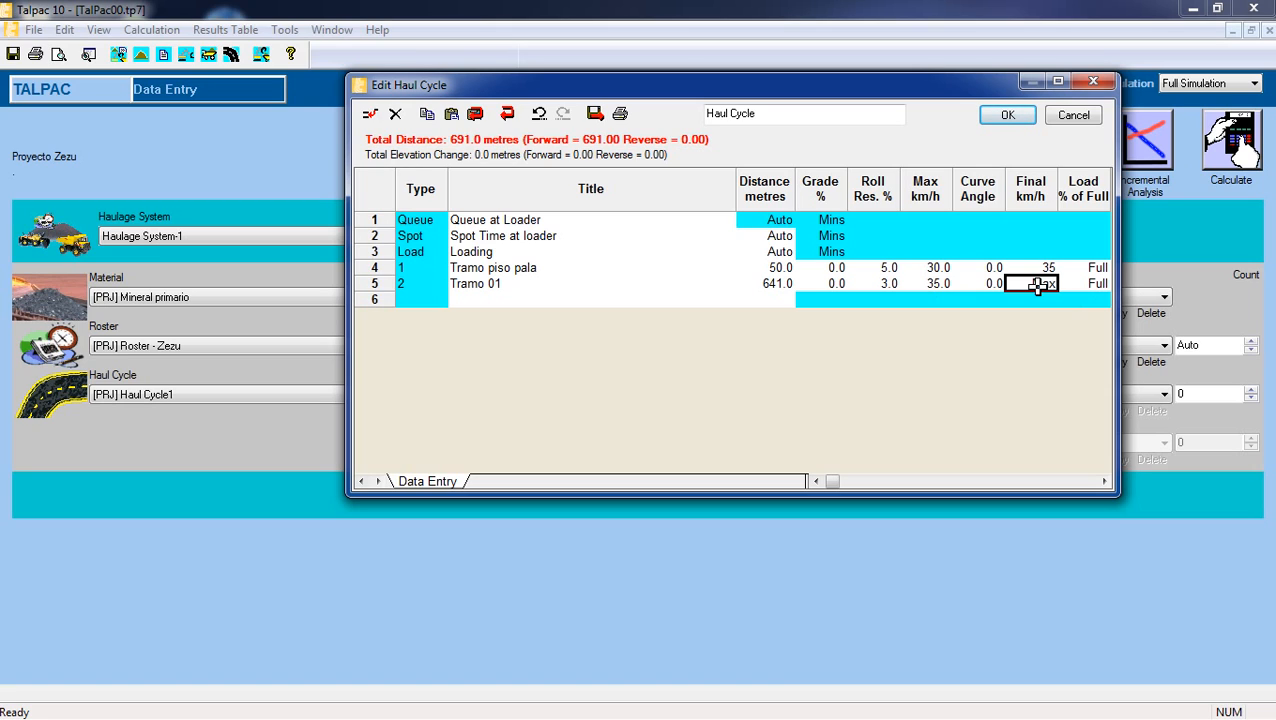
{"action": "type", "text": "35"}
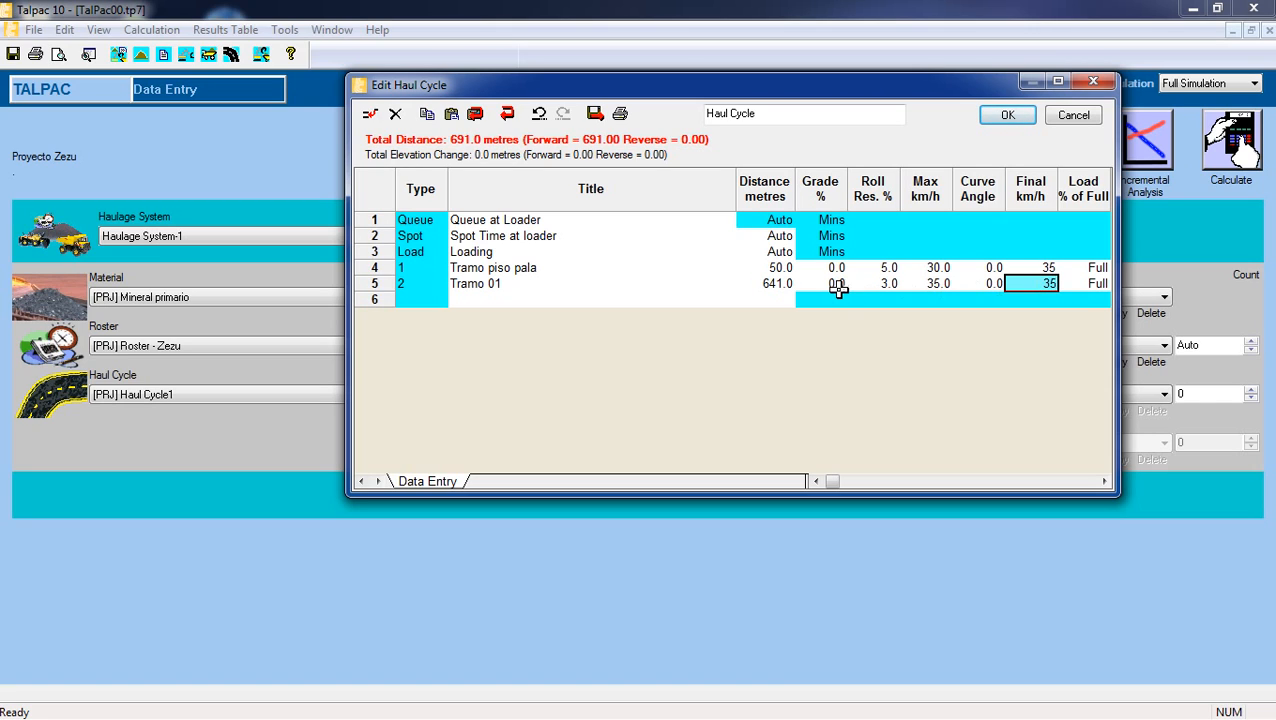
{"action": "left_click", "coordinate": [751, 286]}
{"action": "left_click", "coordinate": [535, 284]}
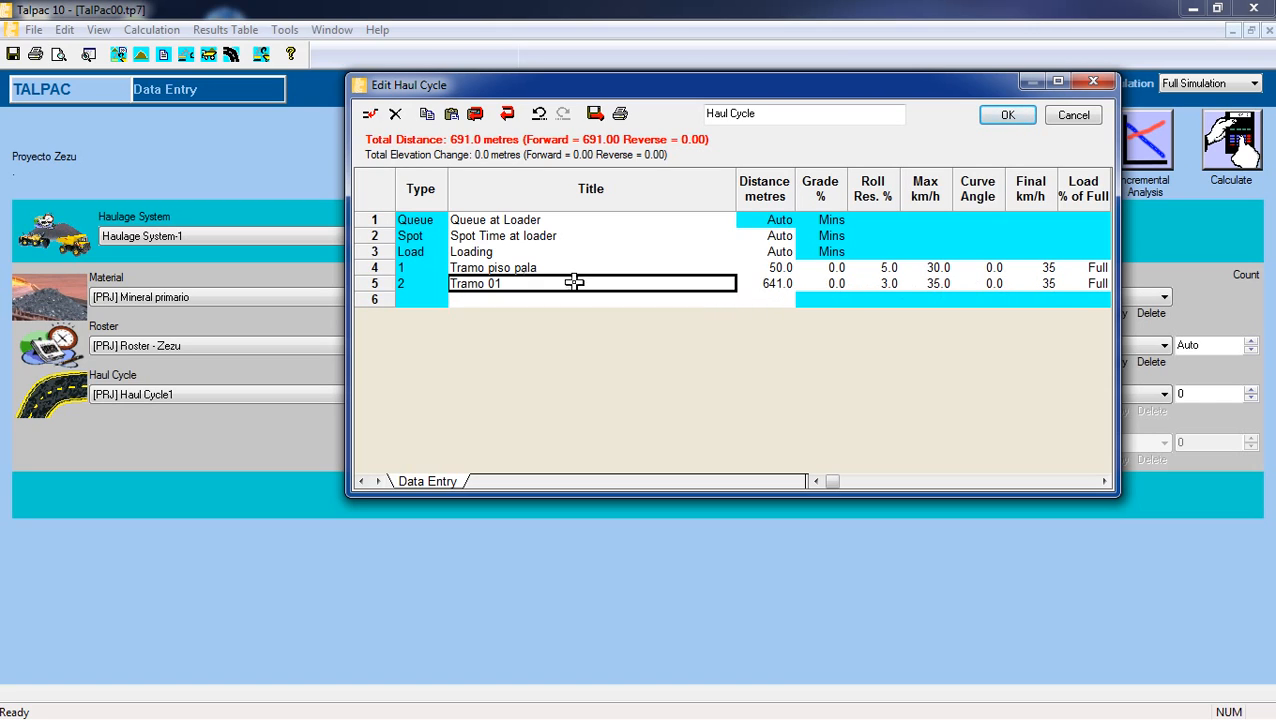
{"action": "left_click", "coordinate": [372, 115]}
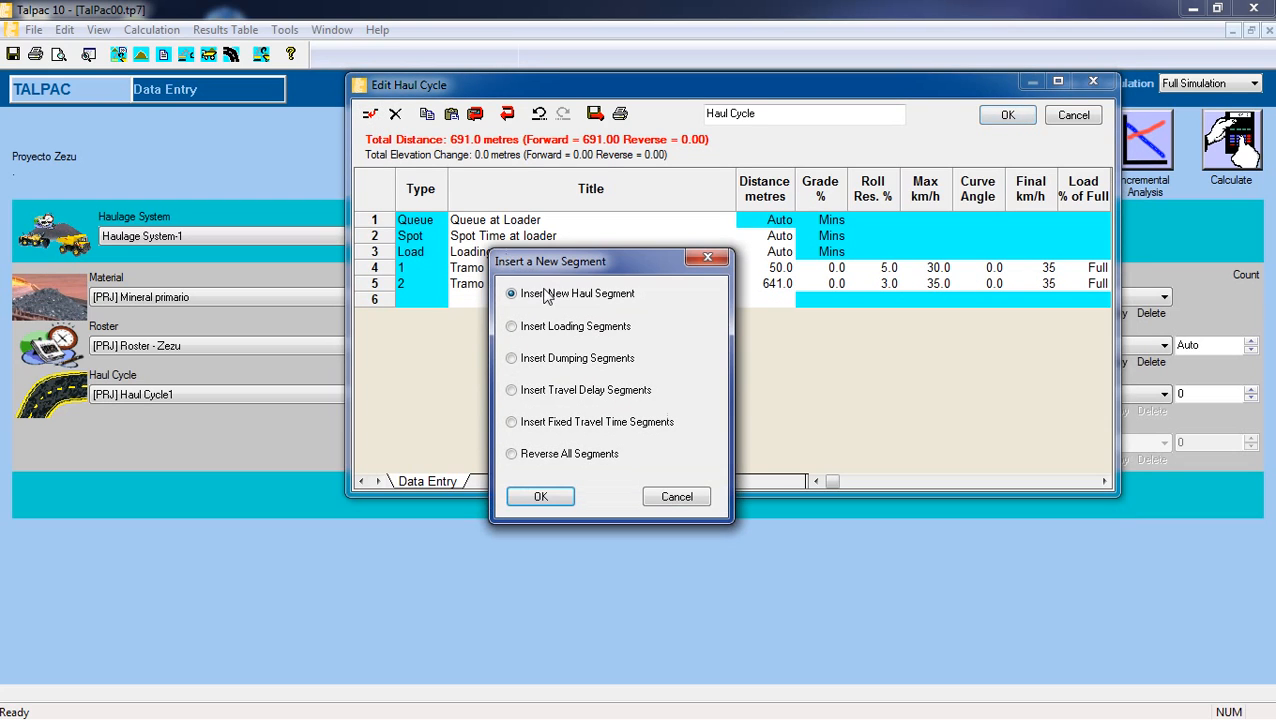
{"action": "left_click", "coordinate": [550, 493]}
{"action": "key", "text": "ctrl+z"}
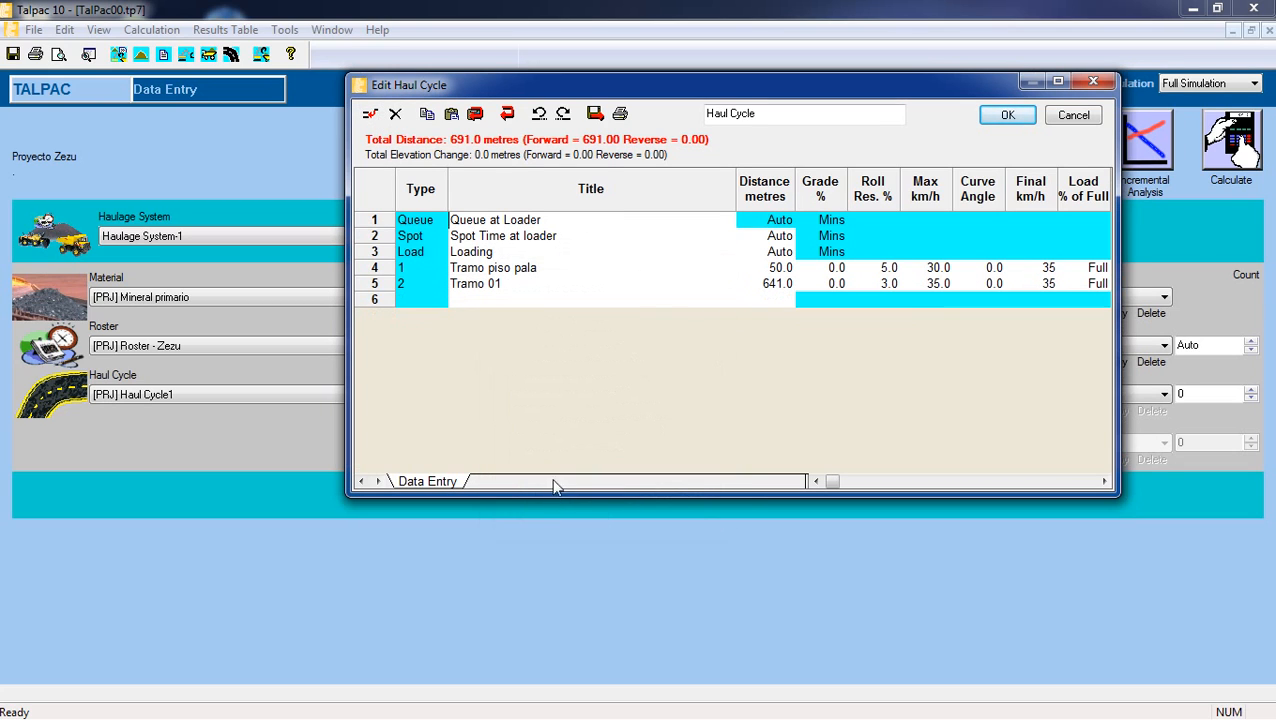
Insert a new haul segment in the empty row after Tramo 01 and title it "Rampa 01".
{"action": "left_click", "coordinate": [536, 297]}
{"action": "left_click", "coordinate": [371, 114]}
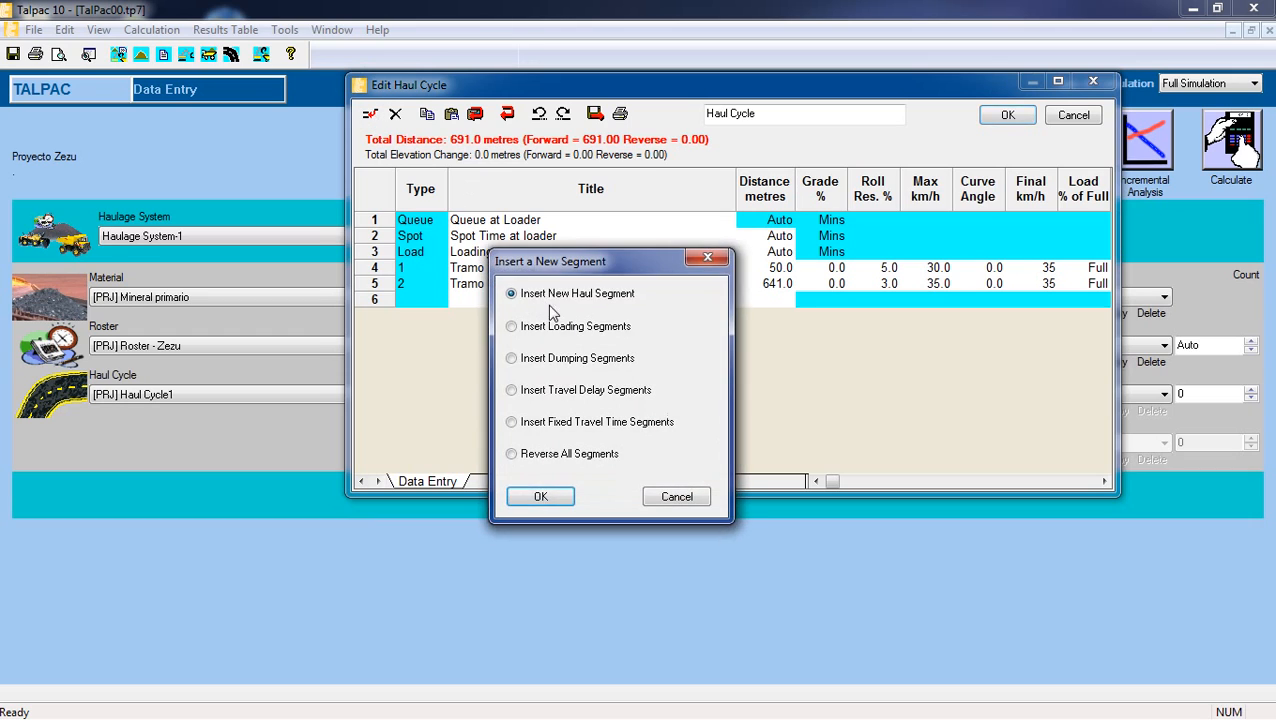
{"action": "left_click", "coordinate": [550, 493]}
{"action": "double_click", "coordinate": [561, 299]}
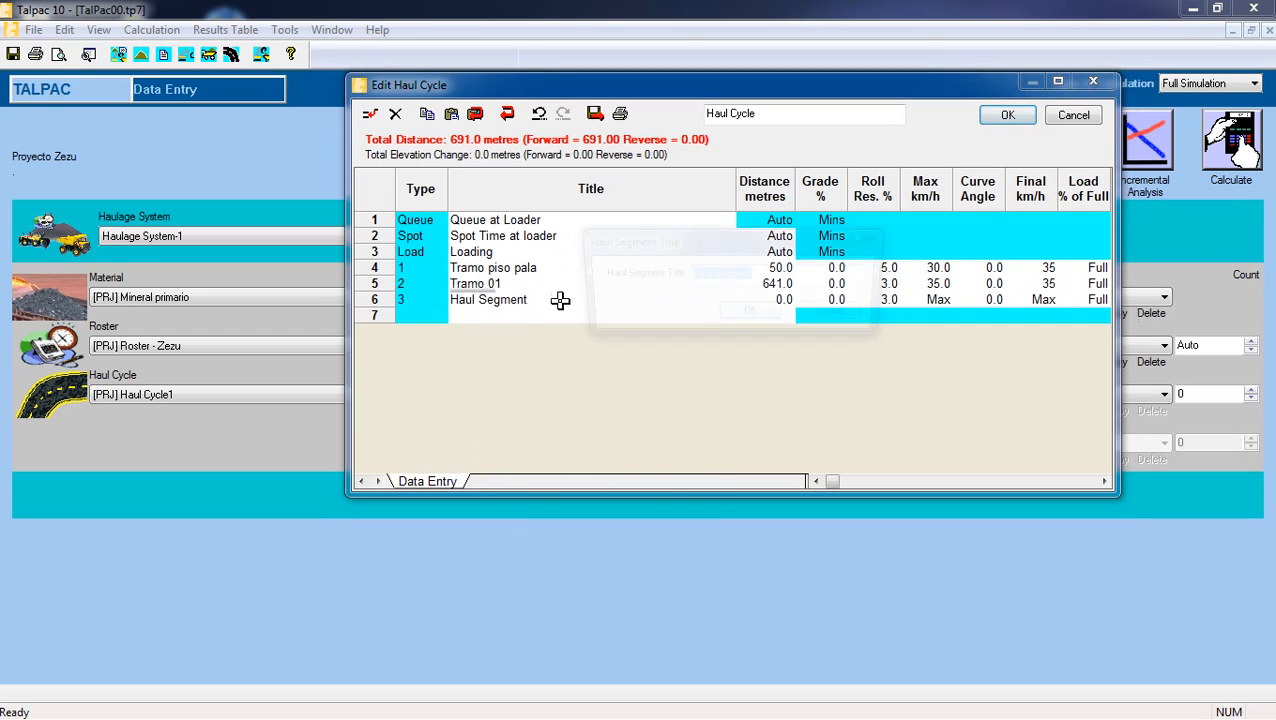
{"action": "key", "text": "BackSpace"}
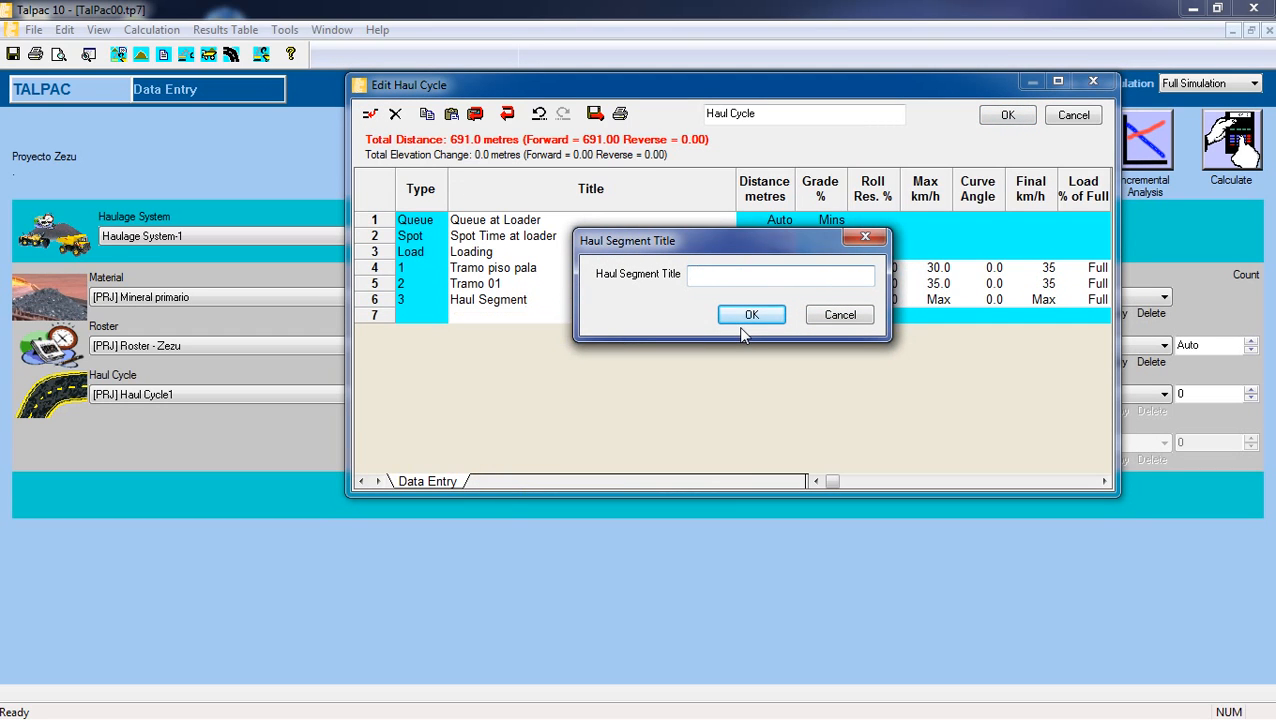
{"action": "type", "text": "Rampa 01"}
{"action": "left_click", "coordinate": [752, 315]}
Set the Rampa 01 segment's distance to 121 metres and its grade to 8.3%.
{"action": "left_click", "coordinate": [768, 299]}
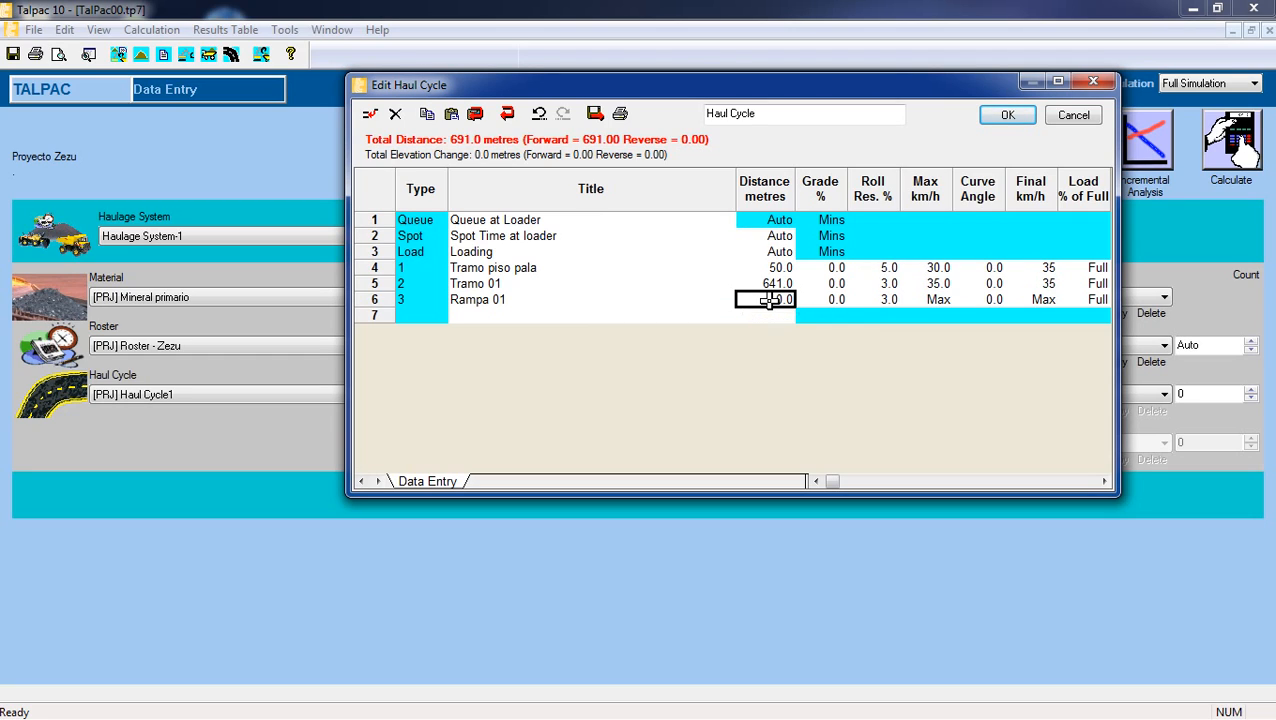
{"action": "type", "text": "121"}
{"action": "left_click", "coordinate": [833, 299]}
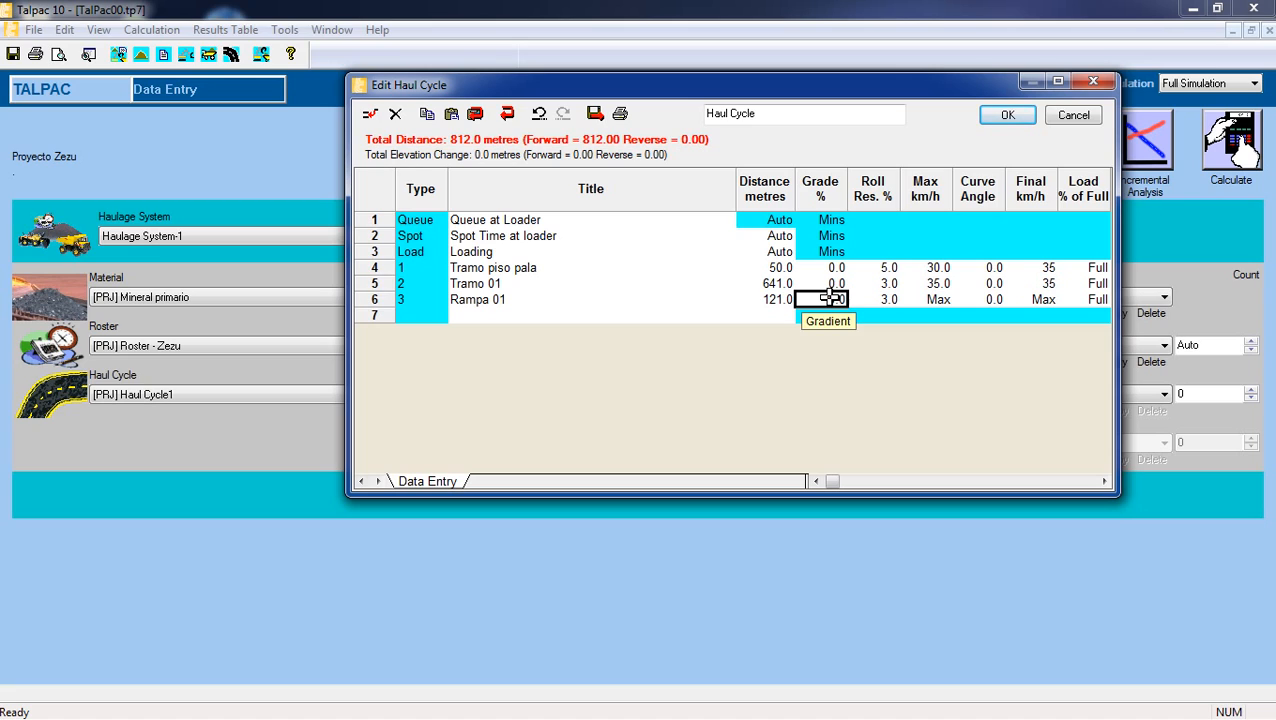
{"action": "type", "text": "8.3"}
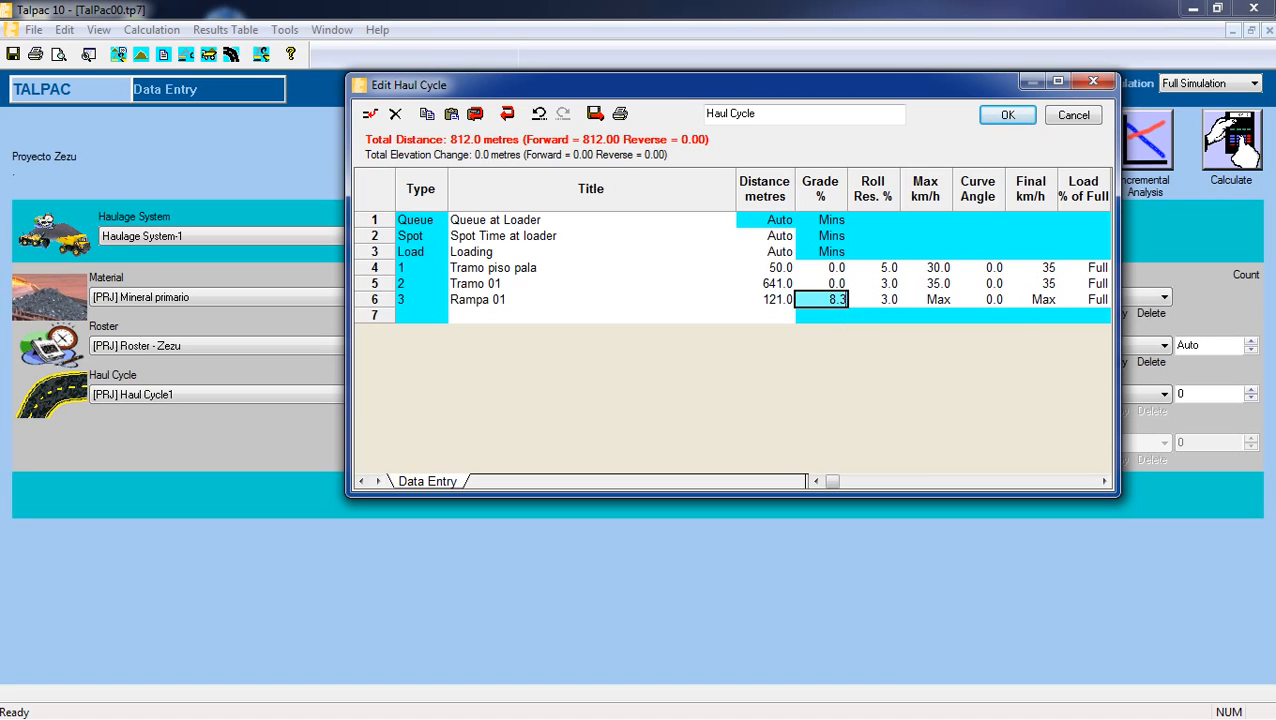
{"action": "left_click", "coordinate": [873, 298]}
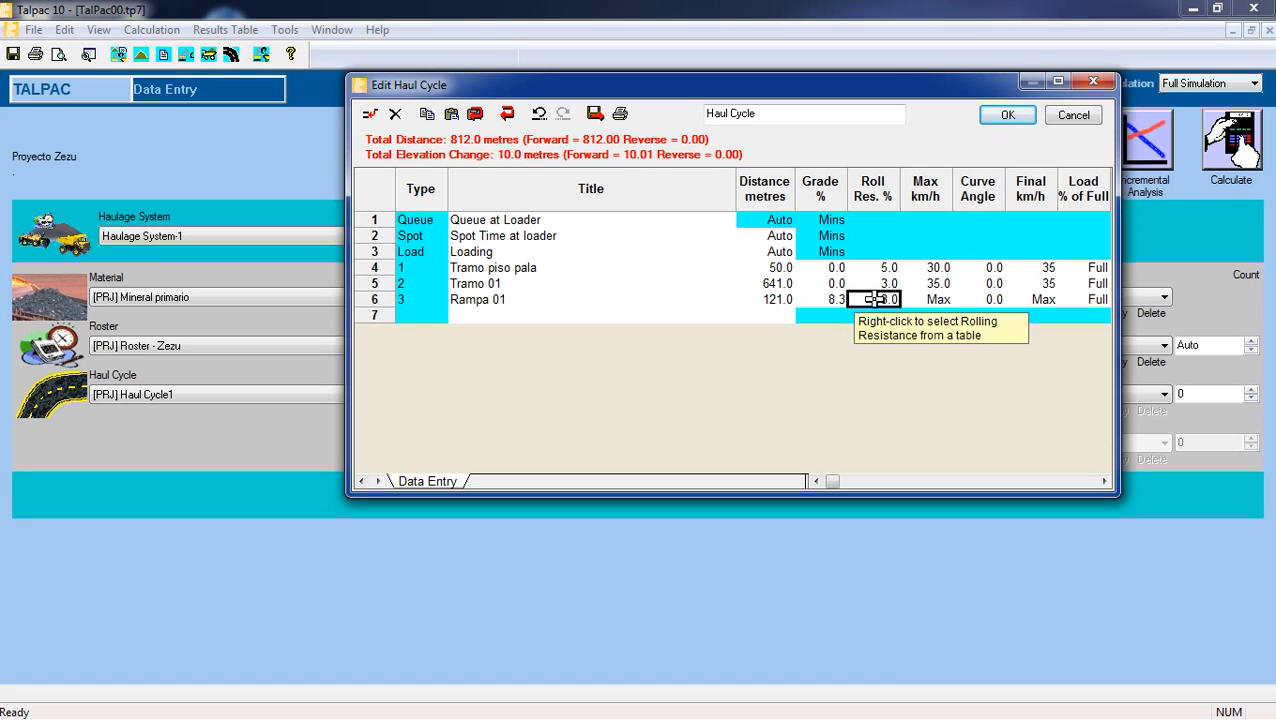
Set the Rampa 01 segment's maximum speed and final speed to 35 km/h each.
{"action": "left_click", "coordinate": [922, 299]}
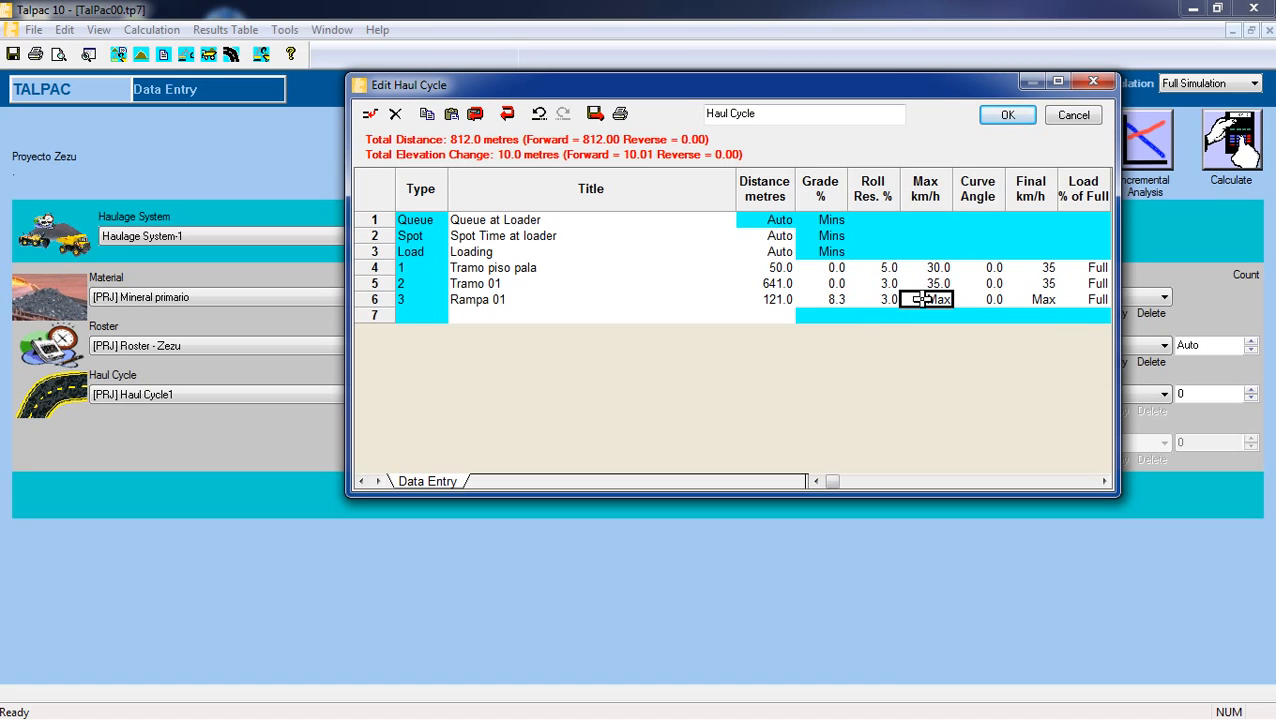
{"action": "type", "text": "35"}
{"action": "left_click", "coordinate": [1035, 299]}
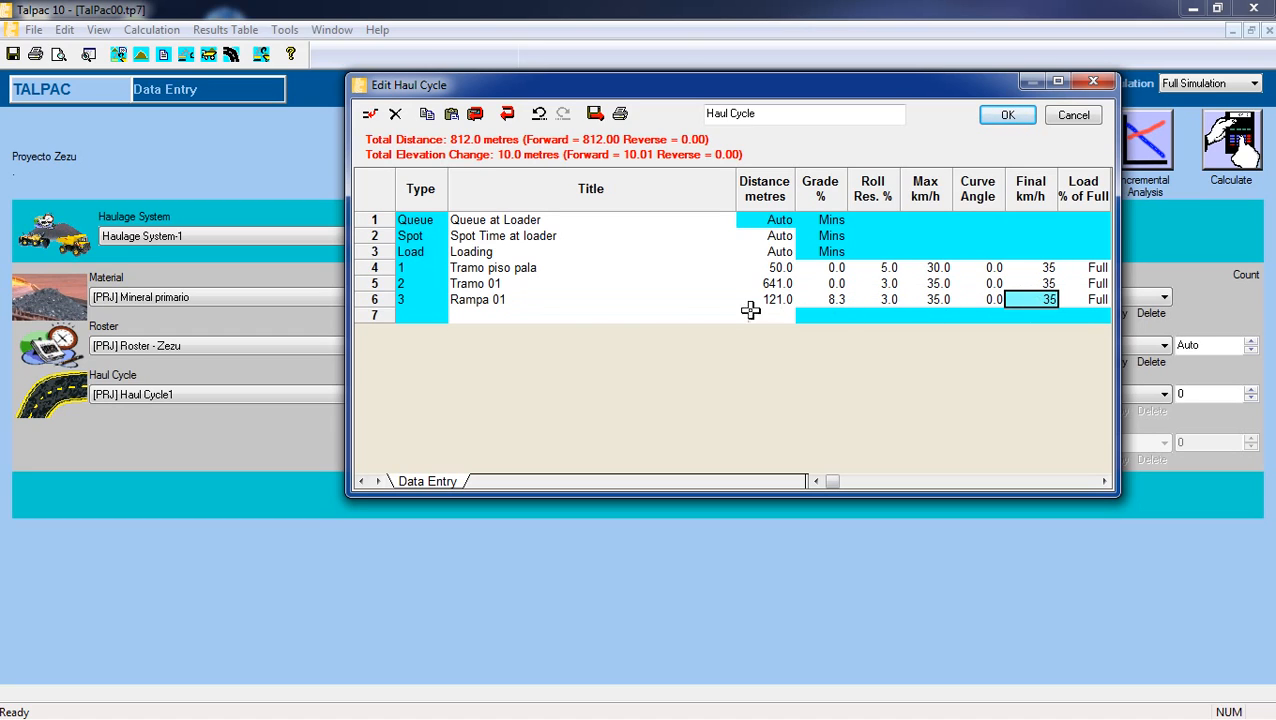
Insert a new haul segment after Rampa 01 and title it "Curva 01".
{"action": "left_click", "coordinate": [560, 314]}
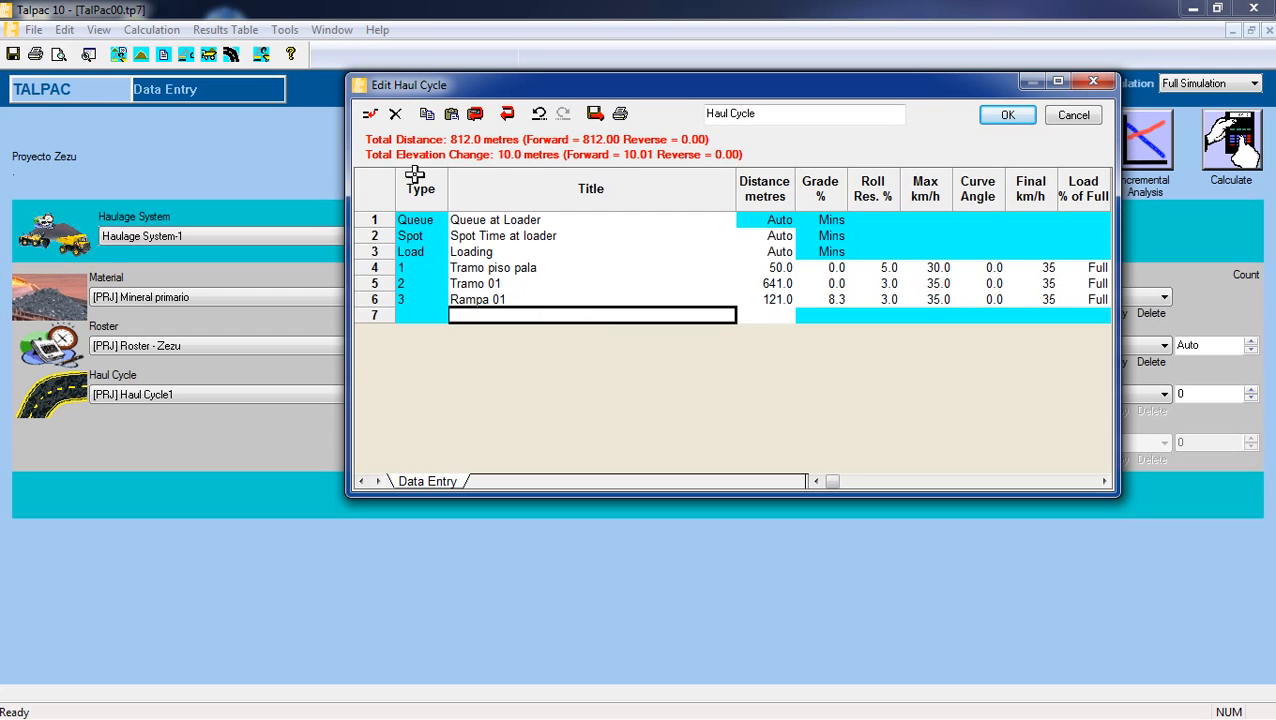
{"action": "left_click", "coordinate": [390, 116]}
{"action": "left_click", "coordinate": [532, 498]}
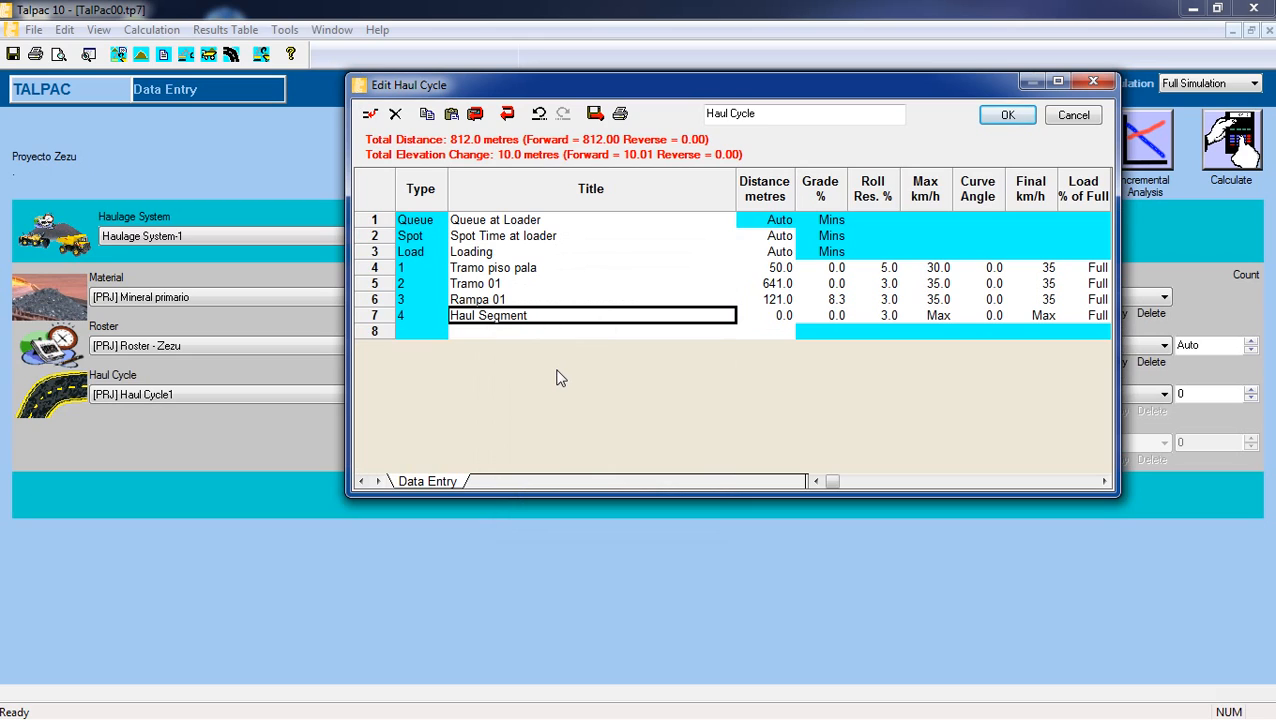
{"action": "double_click", "coordinate": [578, 316]}
{"action": "type", "text": "Curva 01"}
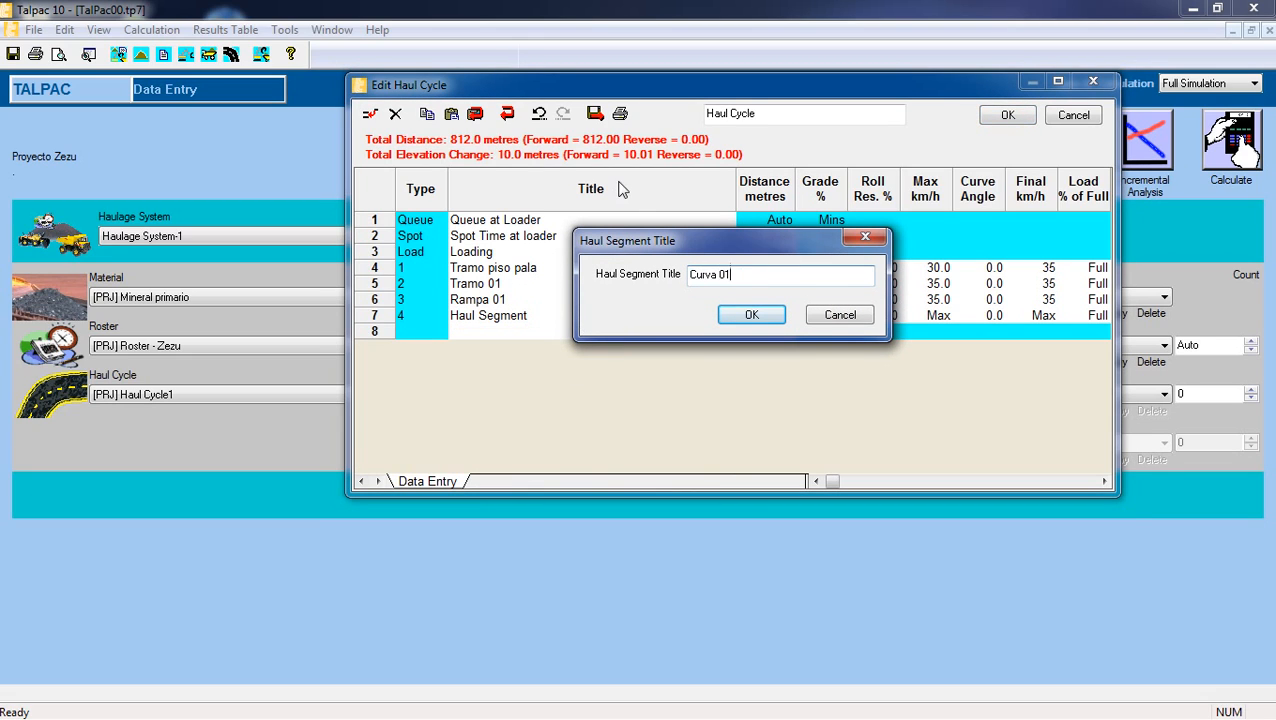
{"action": "left_click", "coordinate": [752, 315]}
Set the Curva 01 segment's distance to 80.1 metres and its grade to 2.9%.
{"action": "left_click", "coordinate": [763, 317]}
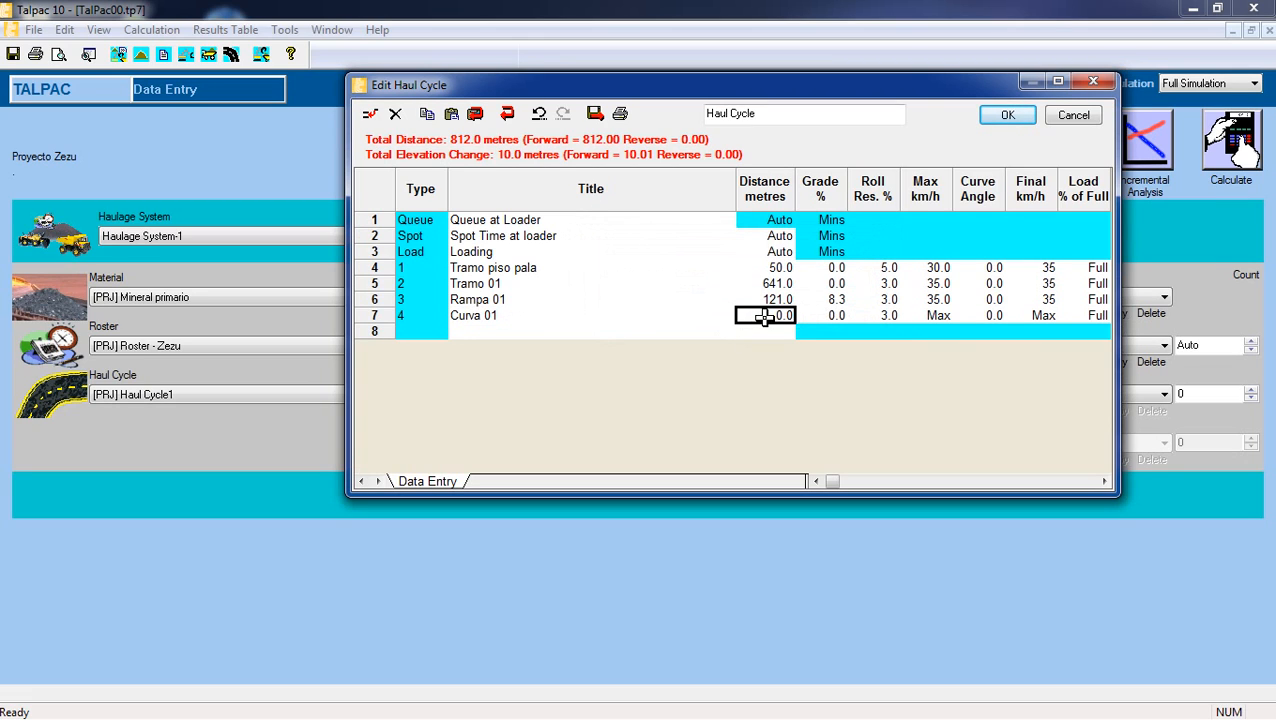
{"action": "type", "text": "80"}
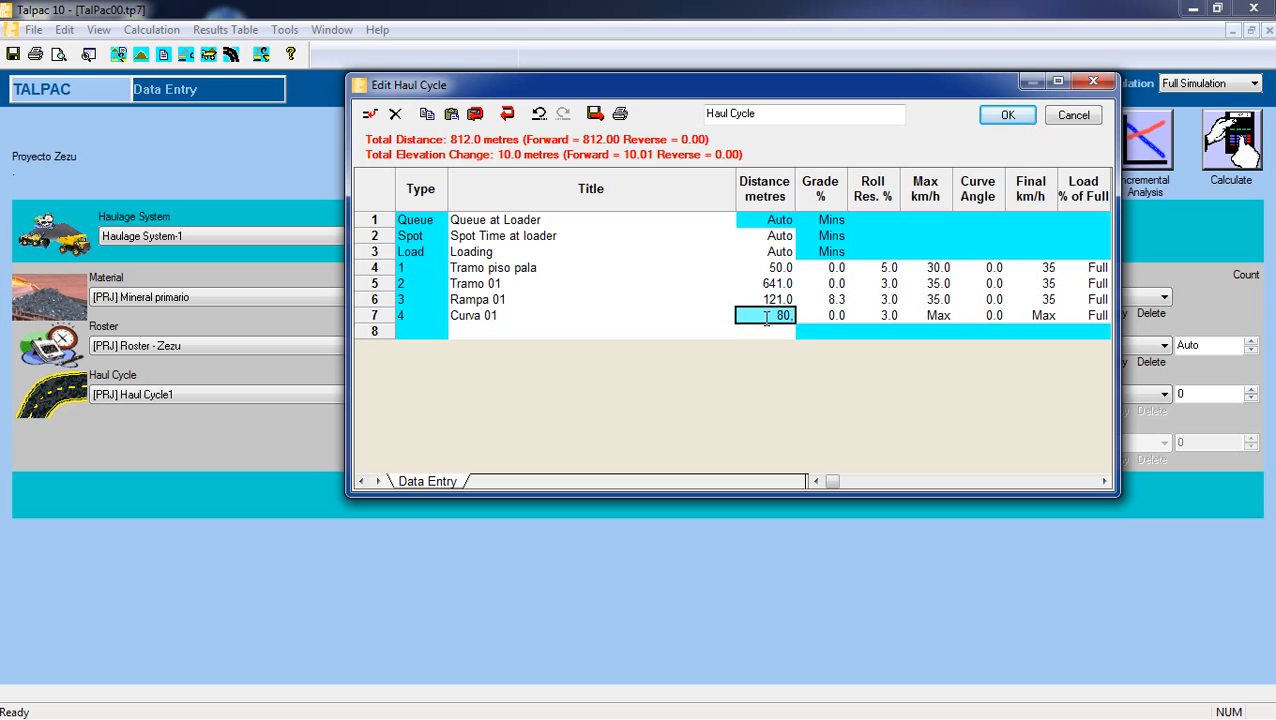
{"action": "type", "text": ".1"}
{"action": "left_click", "coordinate": [820, 315]}
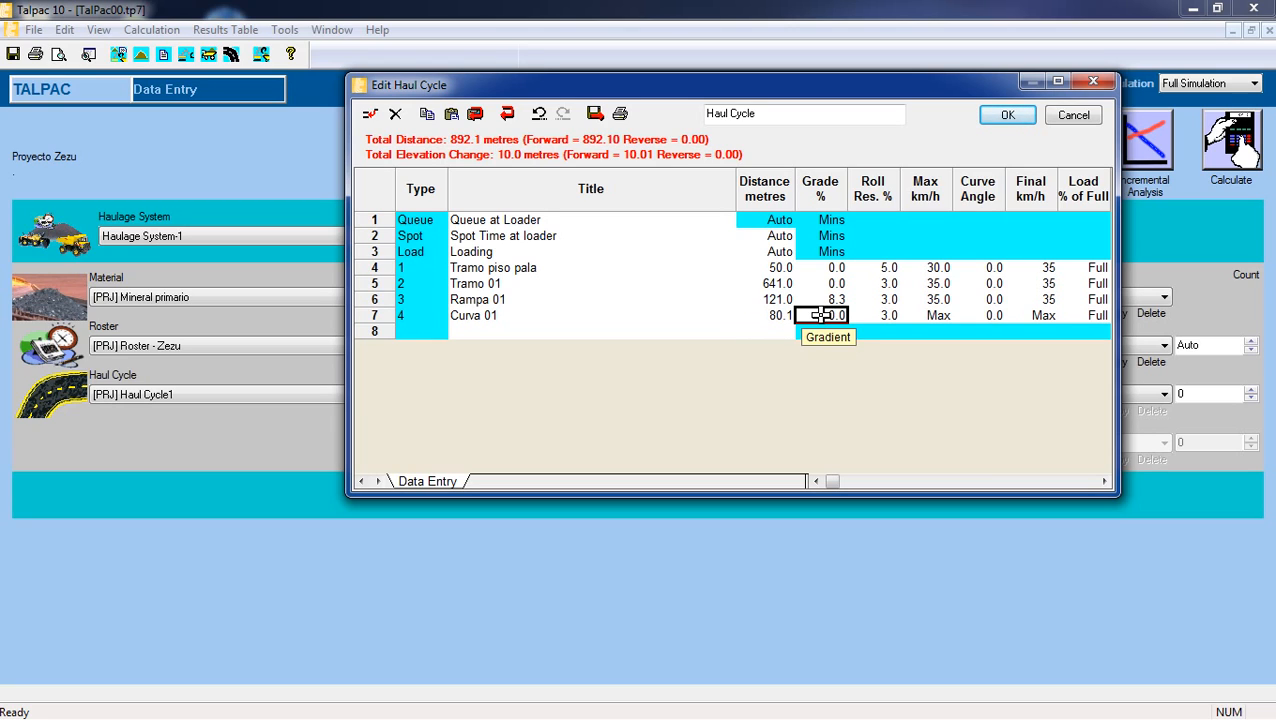
{"action": "type", "text": "2.9"}
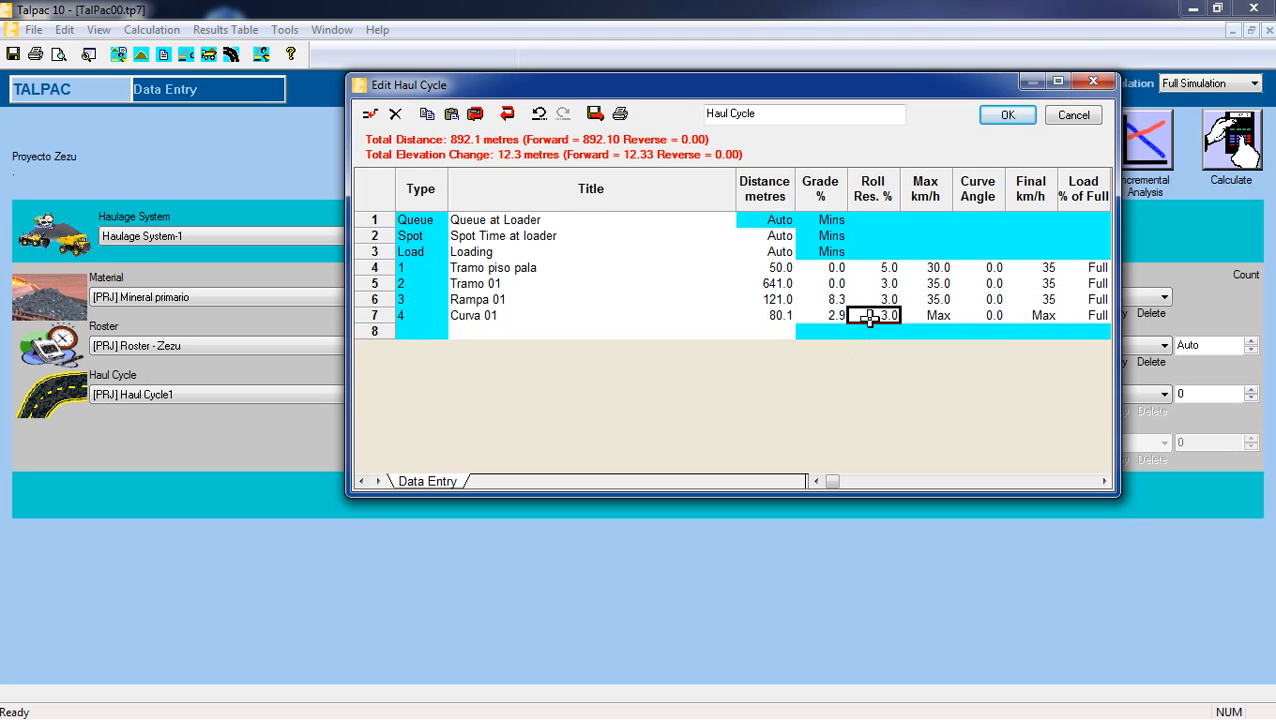
Set the Curva 01 segment's maximum speed and final speed to 35 km/h each.
{"action": "left_click", "coordinate": [918, 317]}
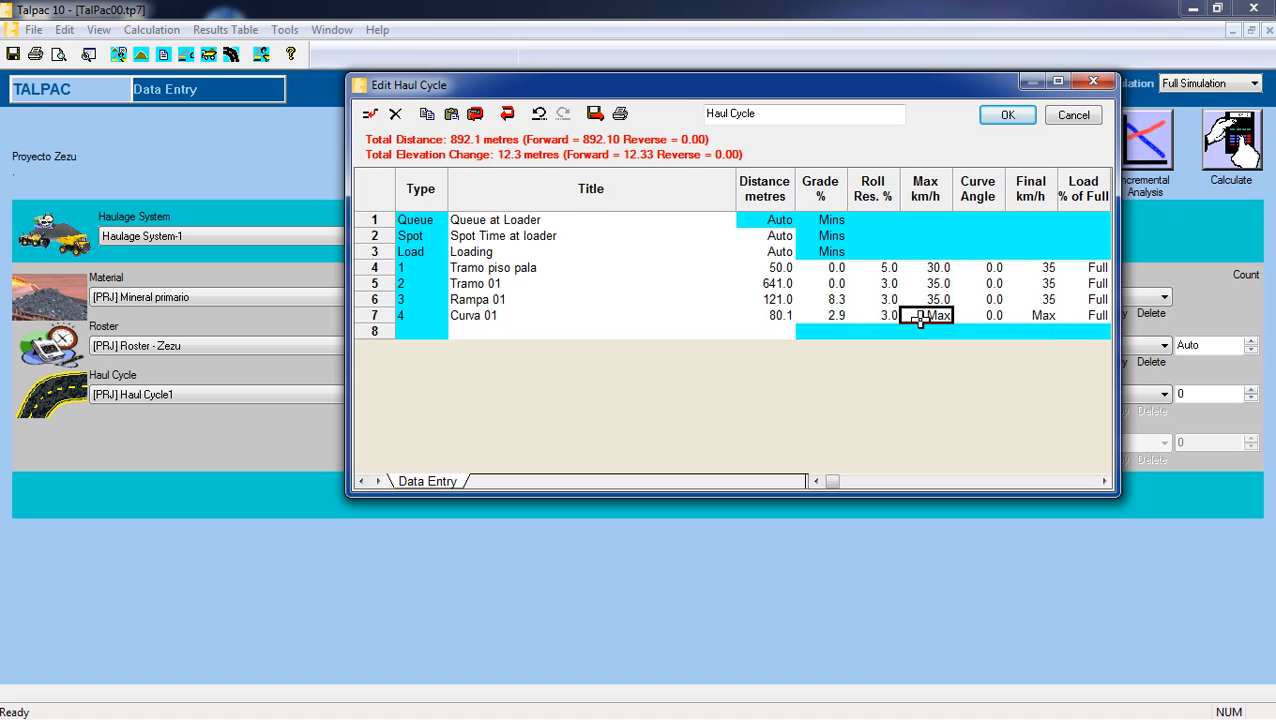
{"action": "type", "text": "35"}
{"action": "left_click", "coordinate": [1028, 317]}
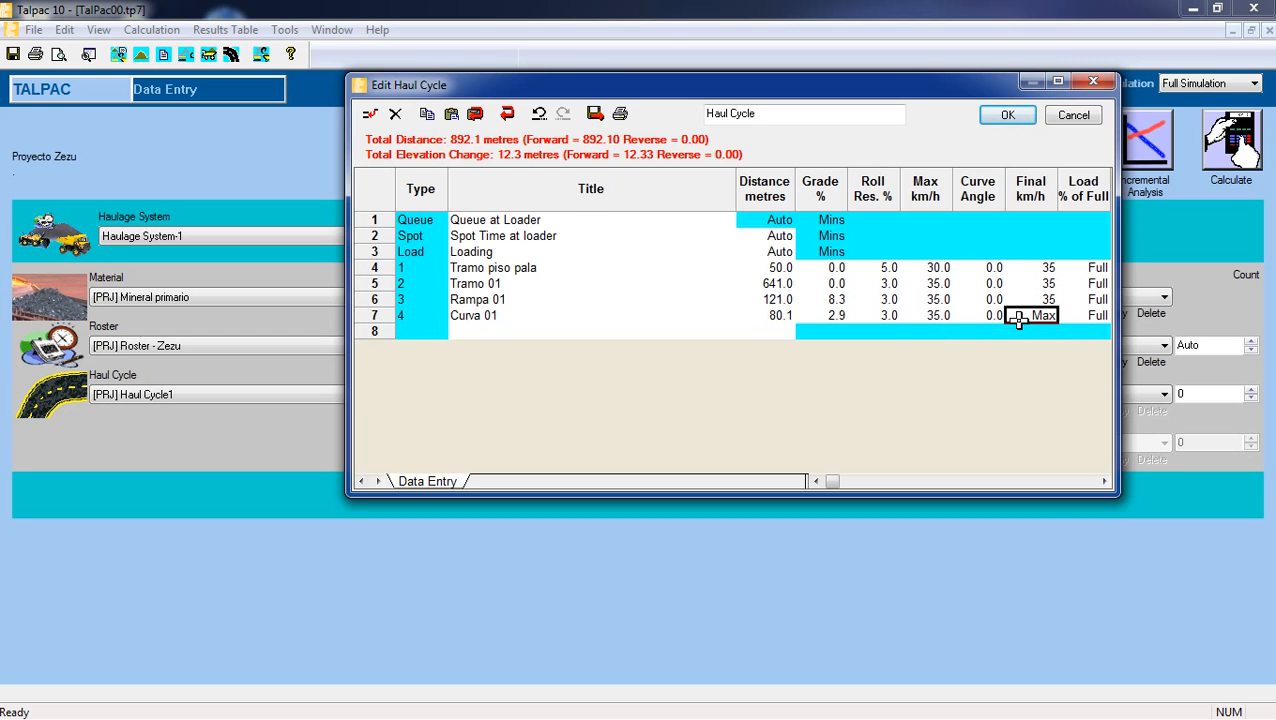
{"action": "type", "text": "35"}
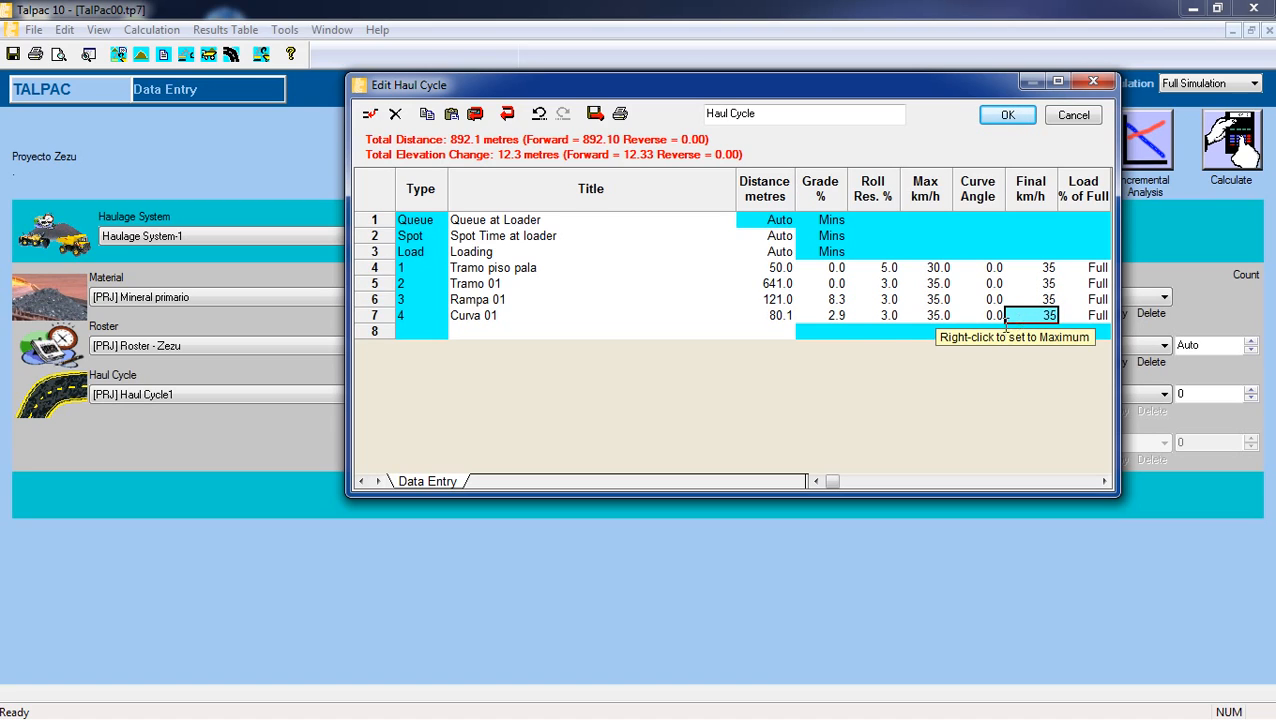
{"action": "left_click", "coordinate": [766, 332]}
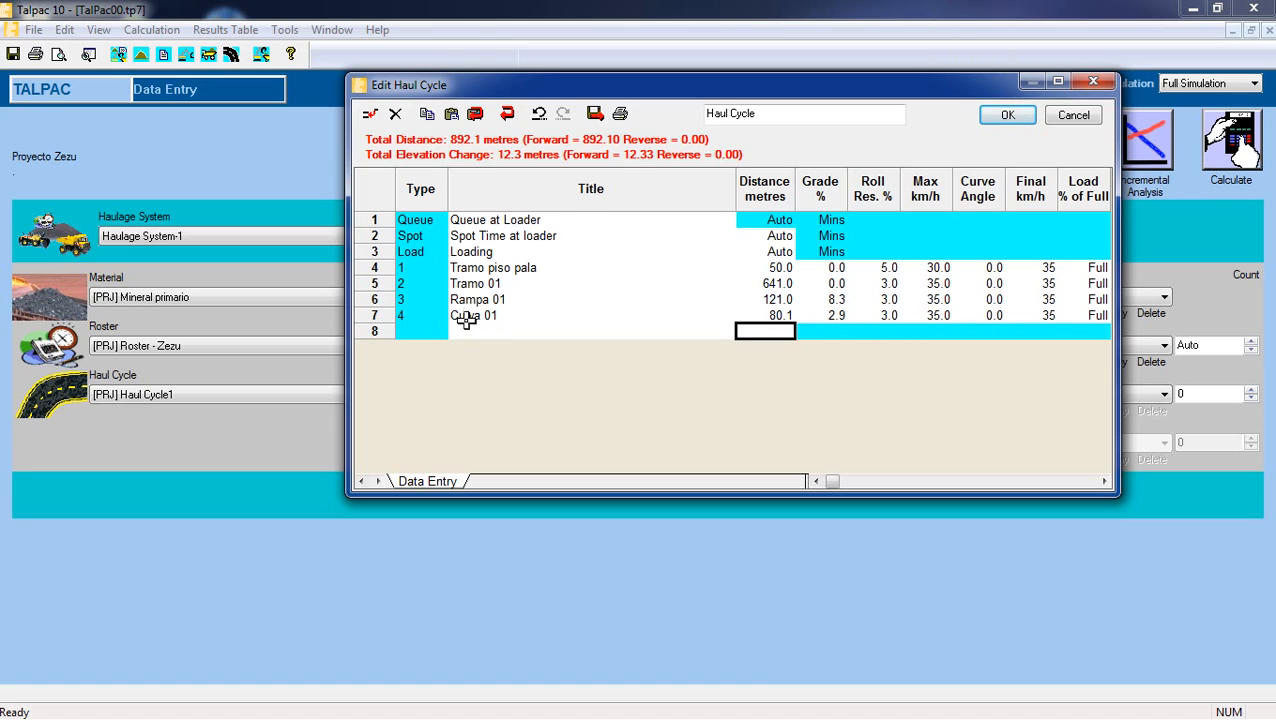
Set the Curva 01 segment's curve angle to -30.6.
{"action": "left_click", "coordinate": [474, 313]}
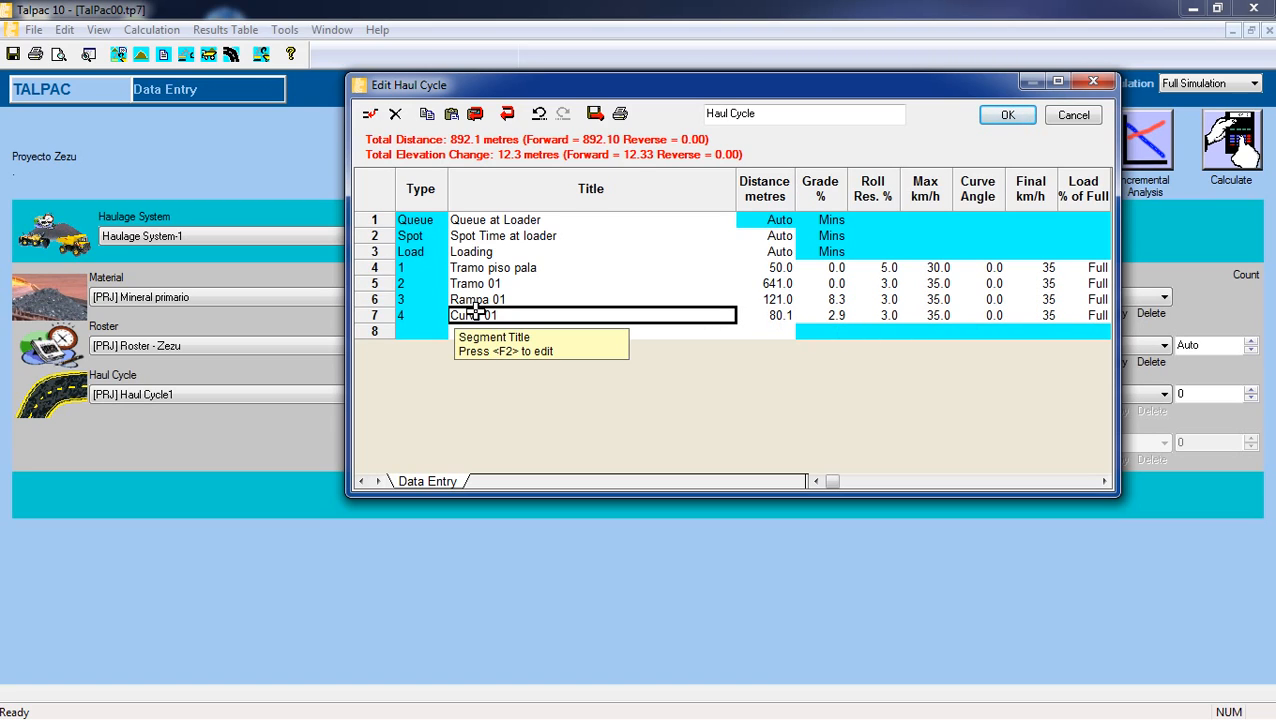
{"action": "left_click", "coordinate": [990, 315]}
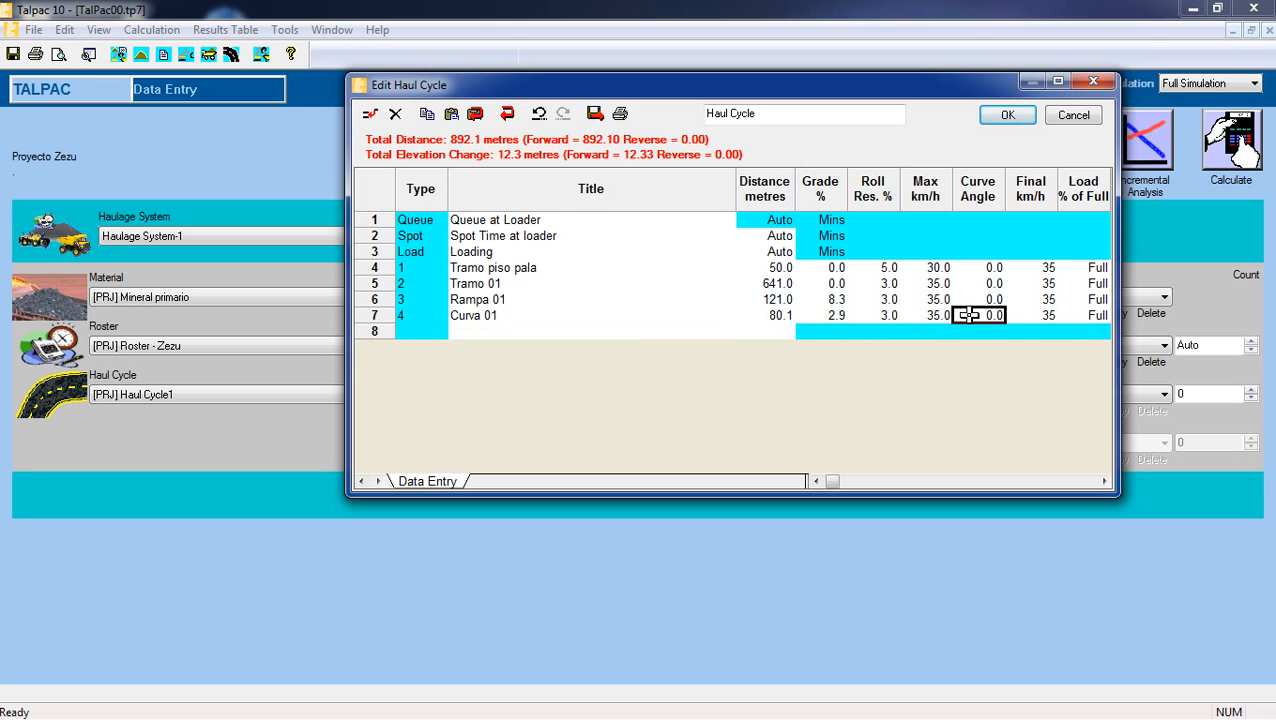
{"action": "double_click", "coordinate": [970, 315]}
{"action": "type", "text": "-30.6"}
{"action": "left_click", "coordinate": [913, 331]}
{"action": "left_click", "coordinate": [457, 315]}
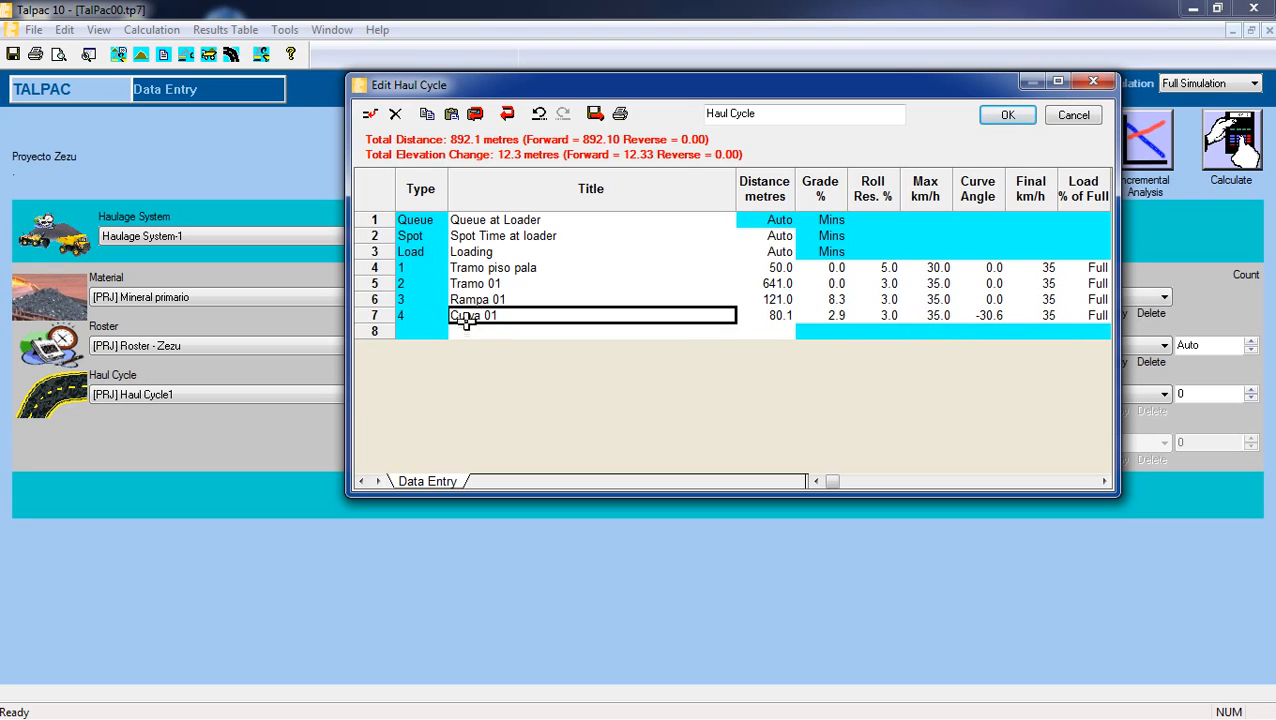
{"action": "left_click", "coordinate": [469, 333]}
{"action": "left_click", "coordinate": [481, 314]}
Insert a new haul segment after Curva 01 and title it "Tramo 02".
{"action": "left_click", "coordinate": [497, 328]}
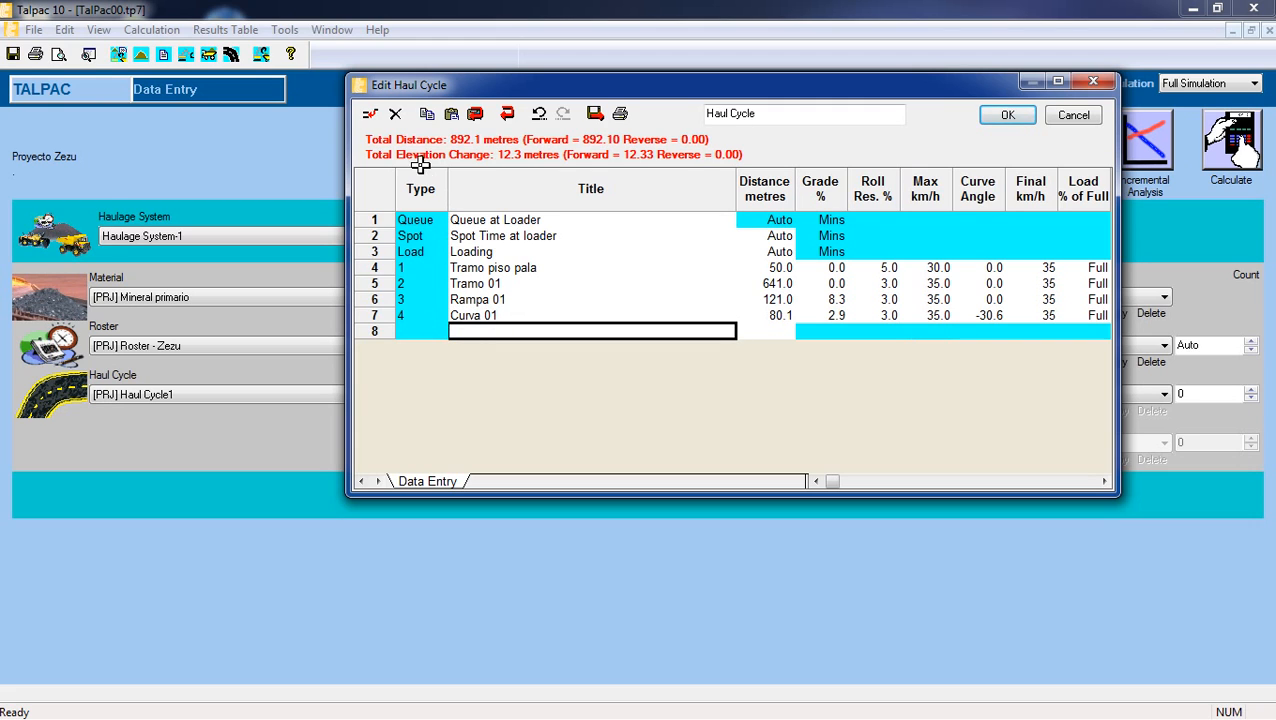
{"action": "left_click", "coordinate": [370, 115]}
{"action": "left_click", "coordinate": [540, 497]}
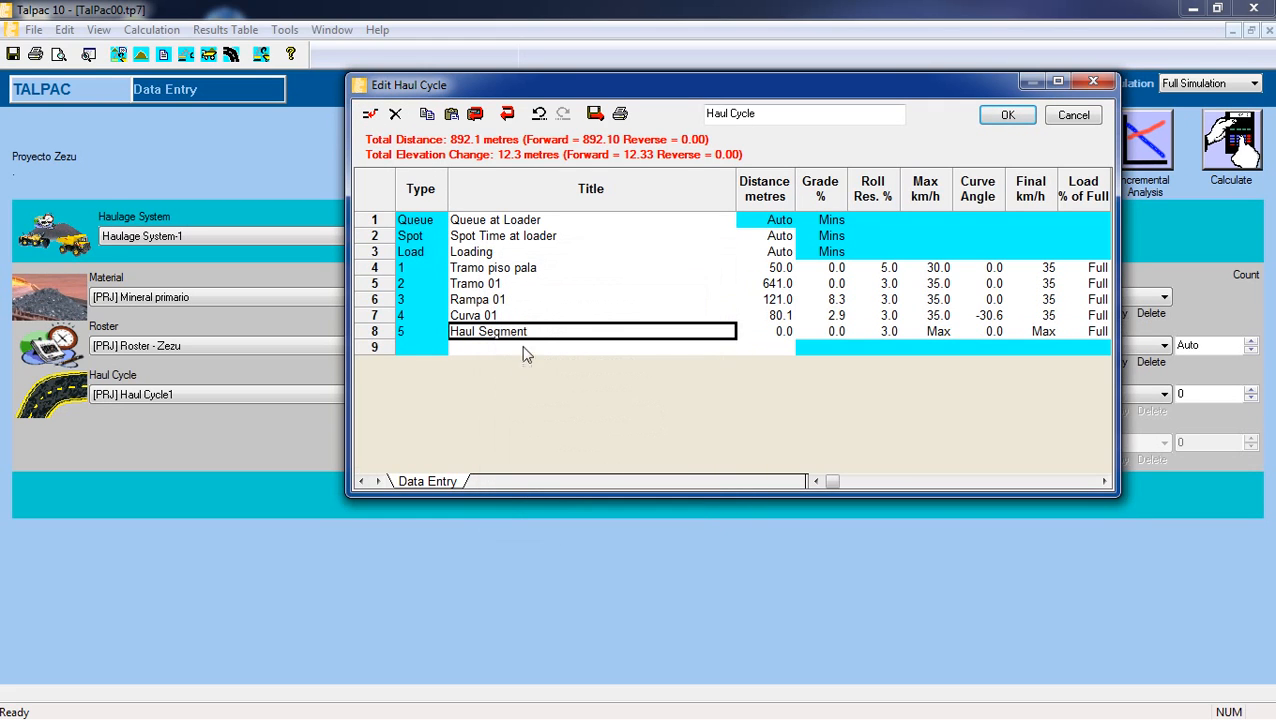
{"action": "double_click", "coordinate": [540, 333]}
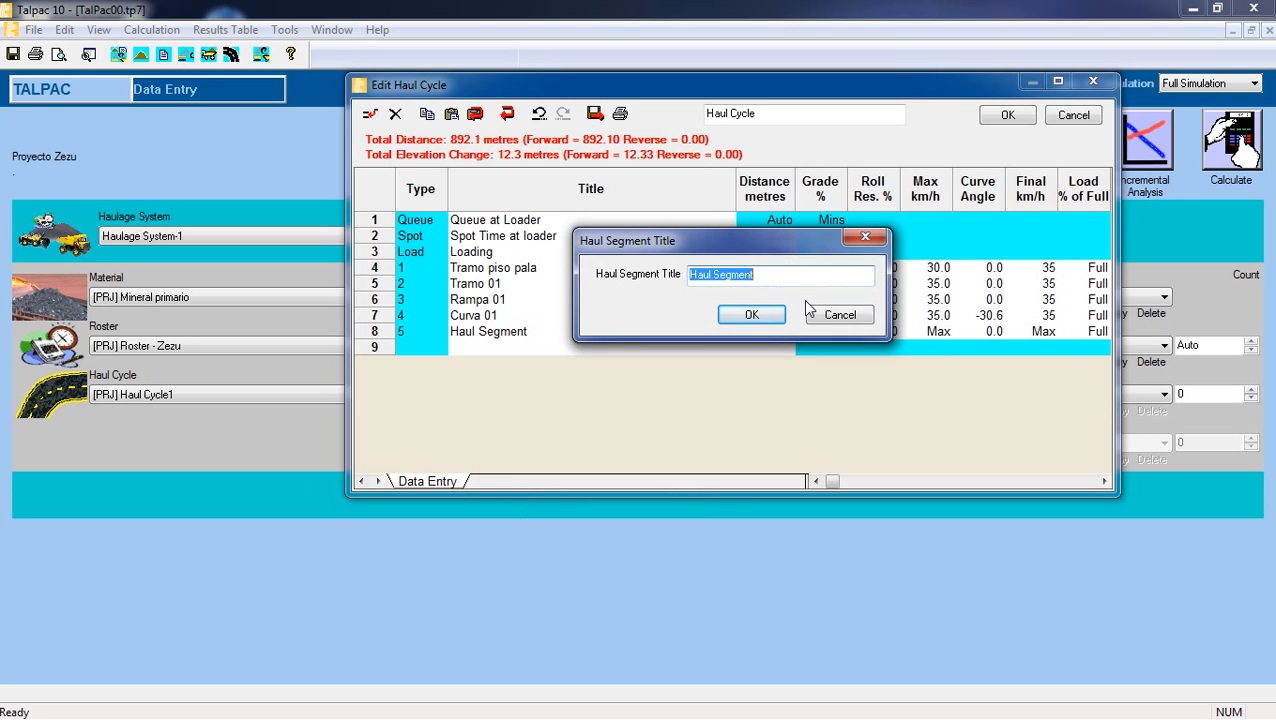
{"action": "key", "text": "BackSpace"}
{"action": "type", "text": "Tramo 02"}
{"action": "left_click", "coordinate": [751, 314]}
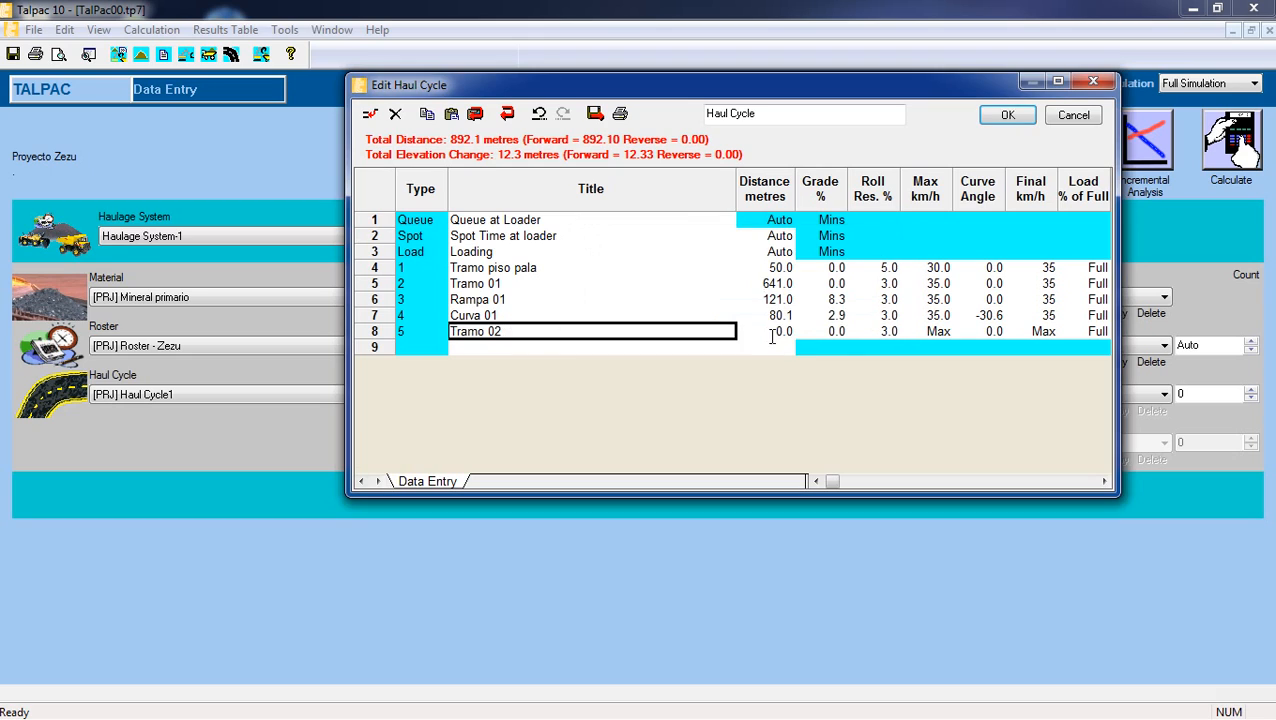
Set the Tramo 02 segment's distance to 900.6 metres and its grade to -1.9%.
{"action": "left_click", "coordinate": [783, 332]}
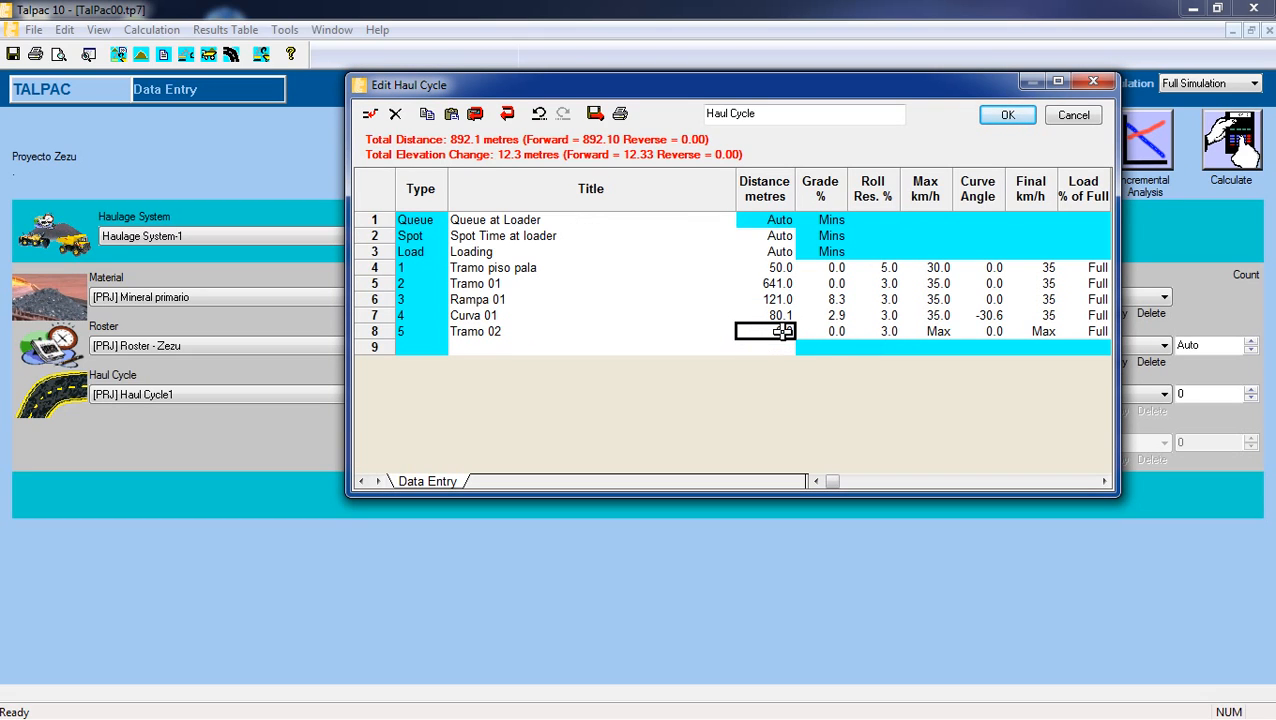
{"action": "type", "text": "900.6"}
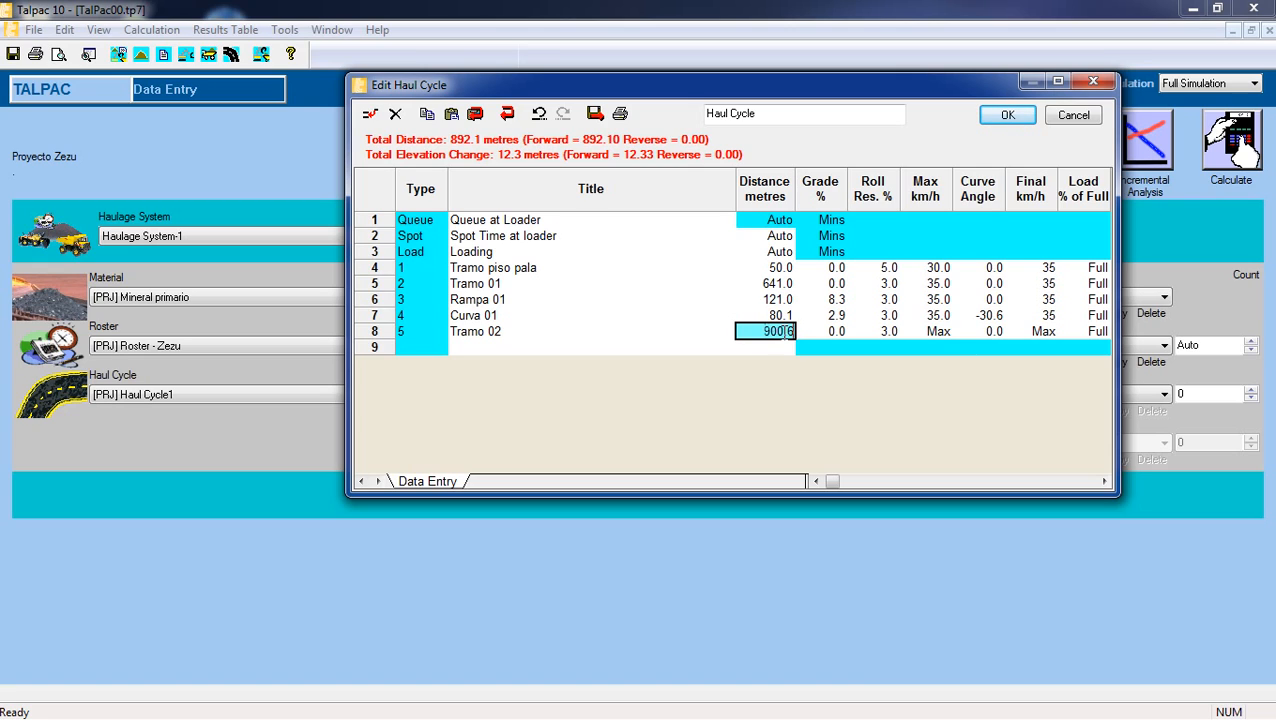
{"action": "left_click", "coordinate": [830, 334]}
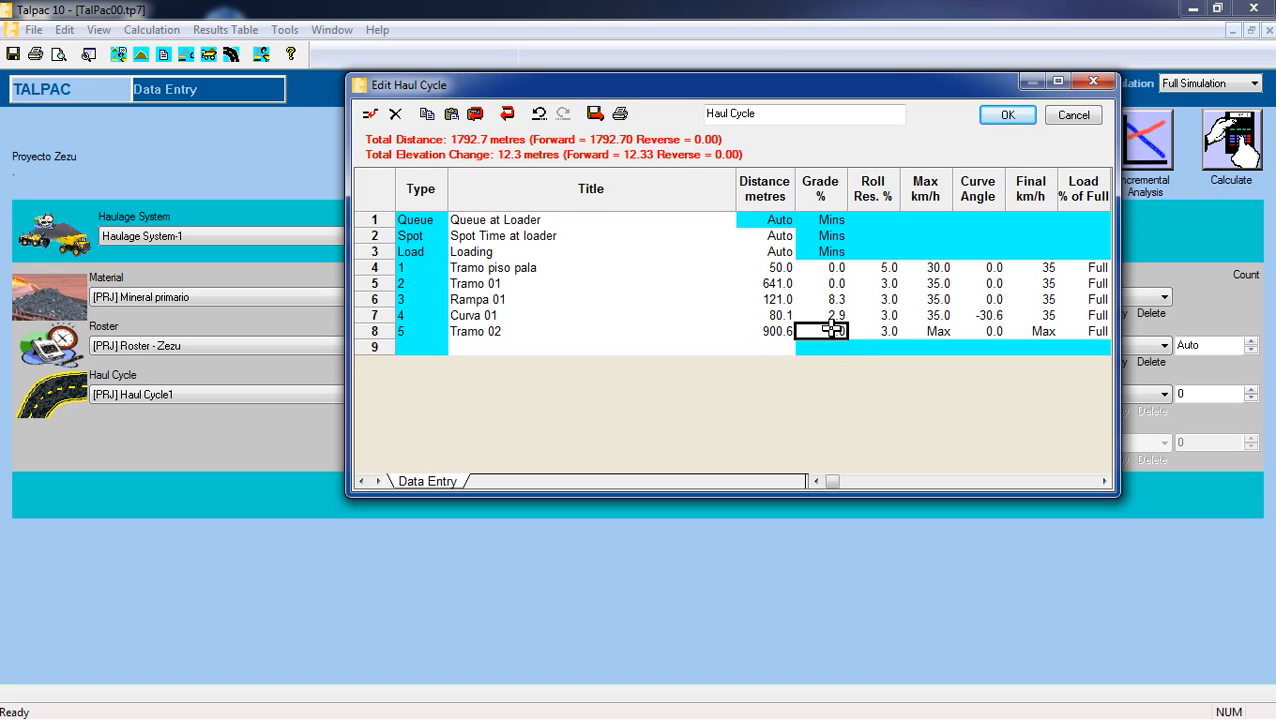
{"action": "left_click", "coordinate": [831, 330]}
{"action": "type", "text": "-1.9"}
{"action": "key", "text": "Tab"}
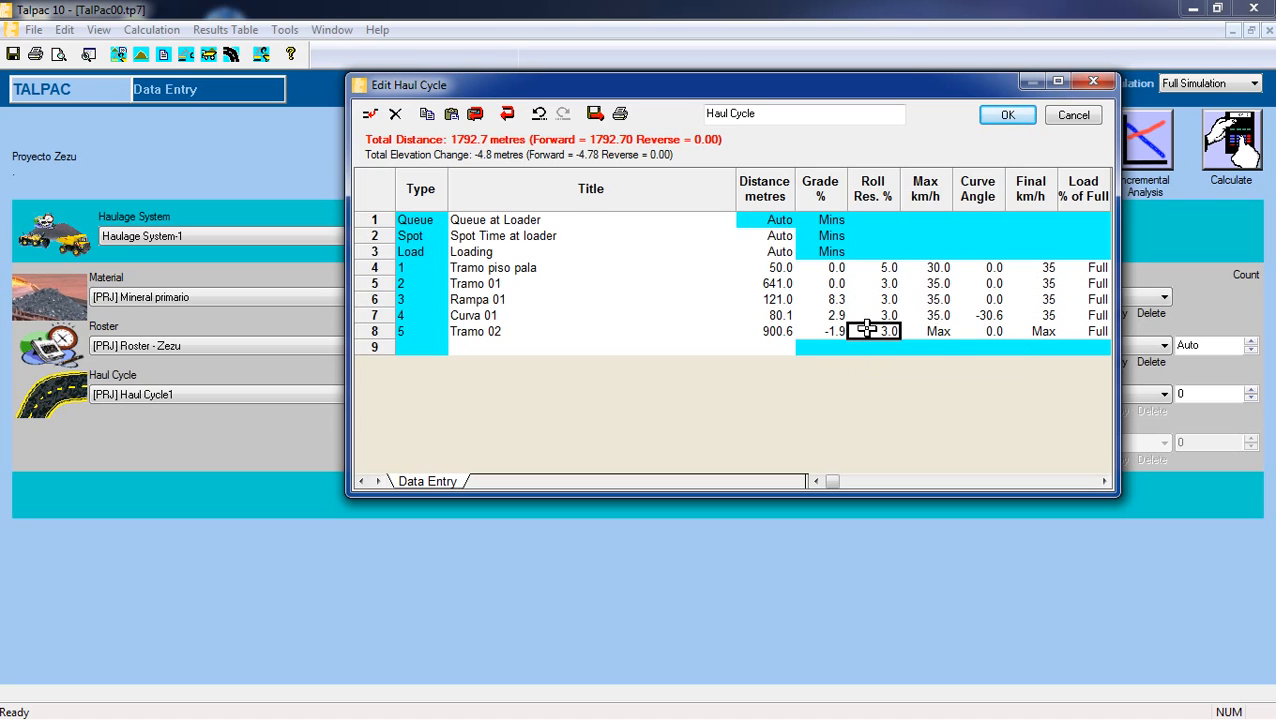
Set the Tramo 02 segment's maximum speed and final speed to 35 km/h each.
{"action": "left_click", "coordinate": [916, 331]}
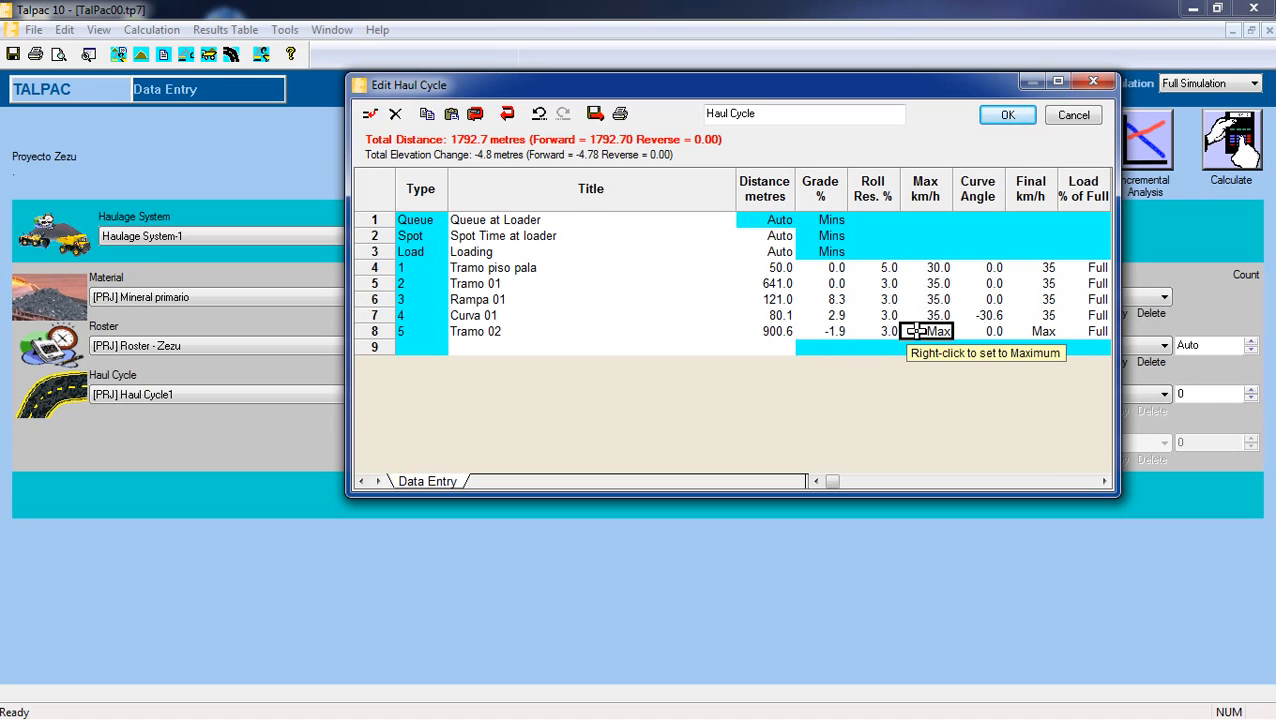
{"action": "type", "text": "35"}
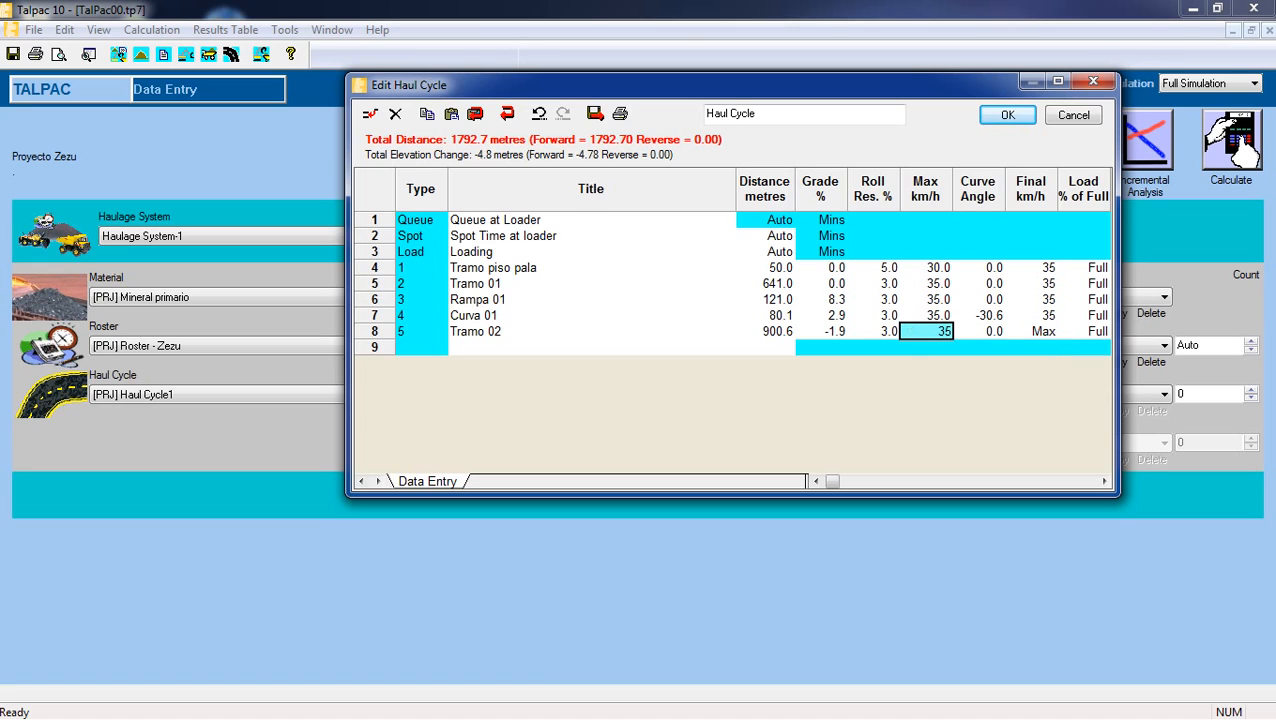
{"action": "left_click", "coordinate": [1031, 331]}
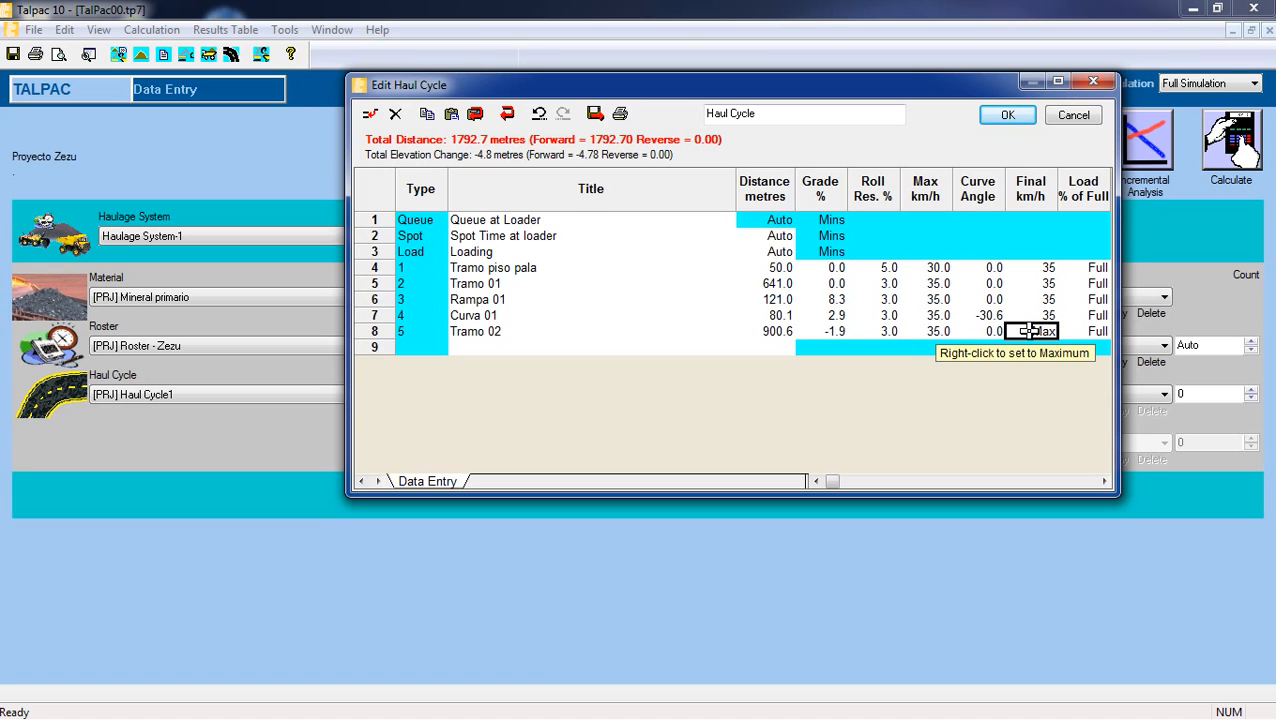
{"action": "type", "text": "35"}
{"action": "key", "text": "Return"}
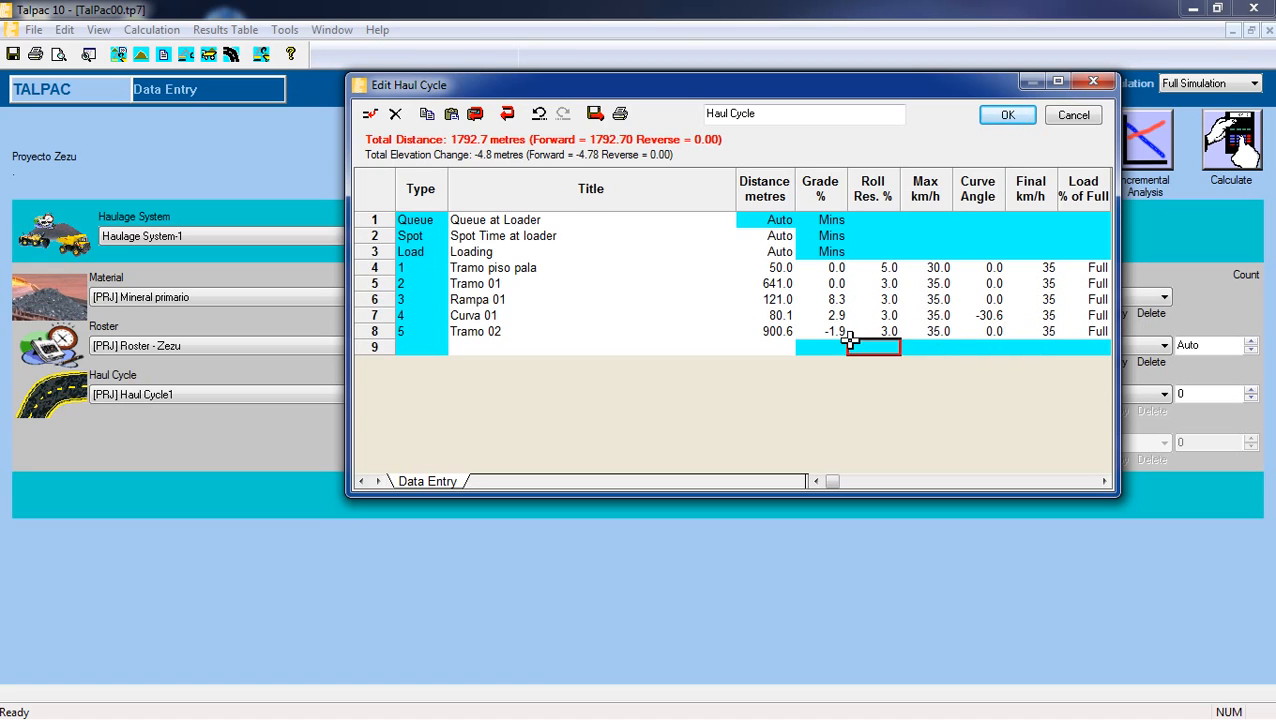
Insert a new haul segment after Tramo 02 and title it "Rampa 02".
{"action": "left_click", "coordinate": [526, 343]}
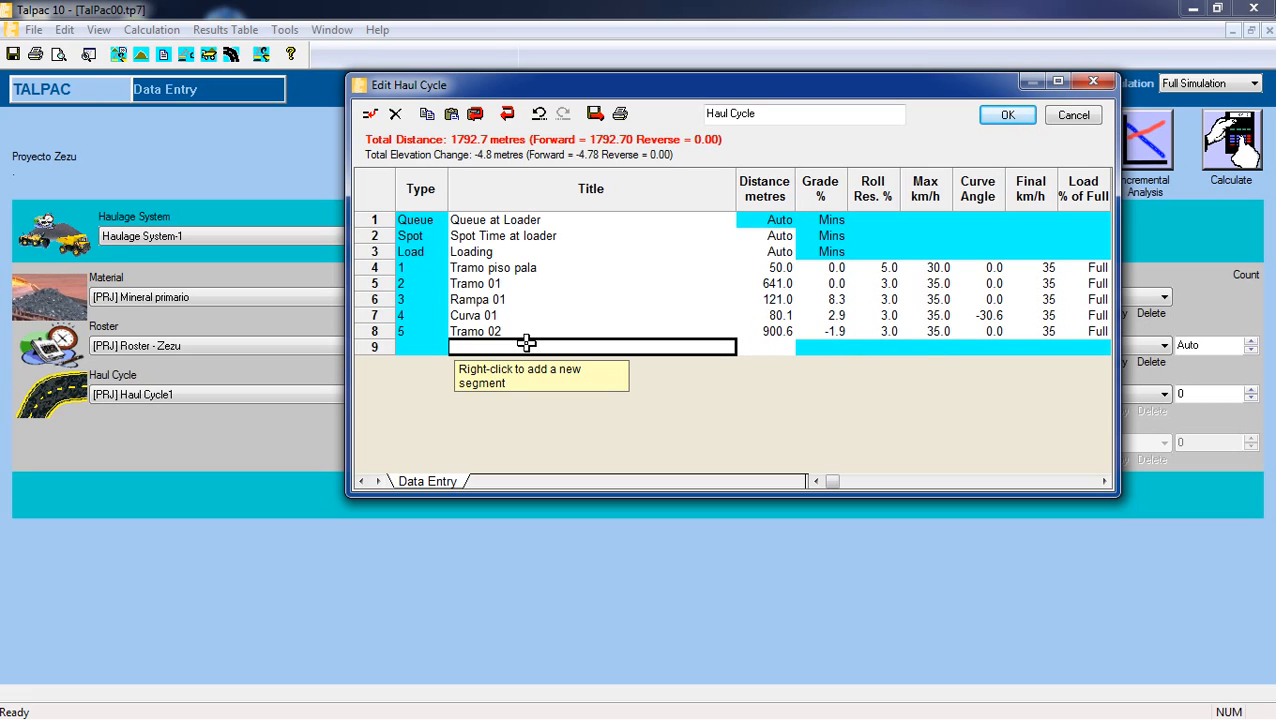
{"action": "left_click", "coordinate": [369, 113]}
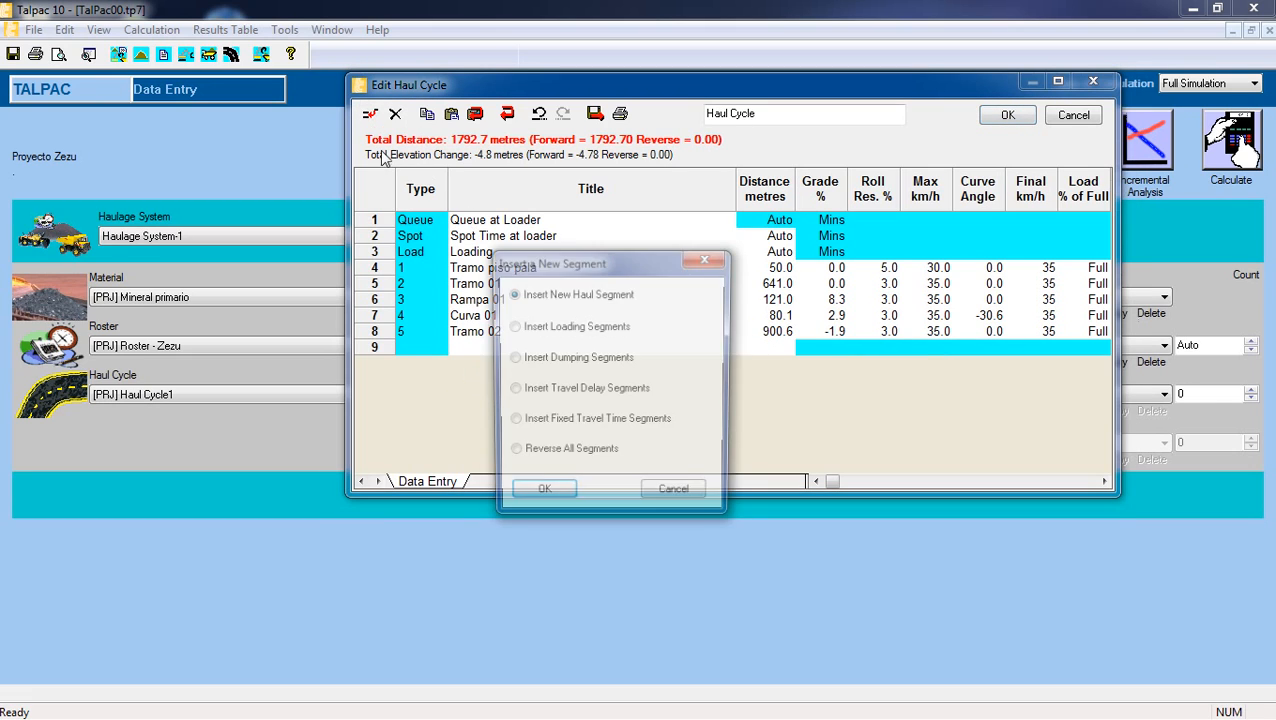
{"action": "left_click", "coordinate": [556, 488]}
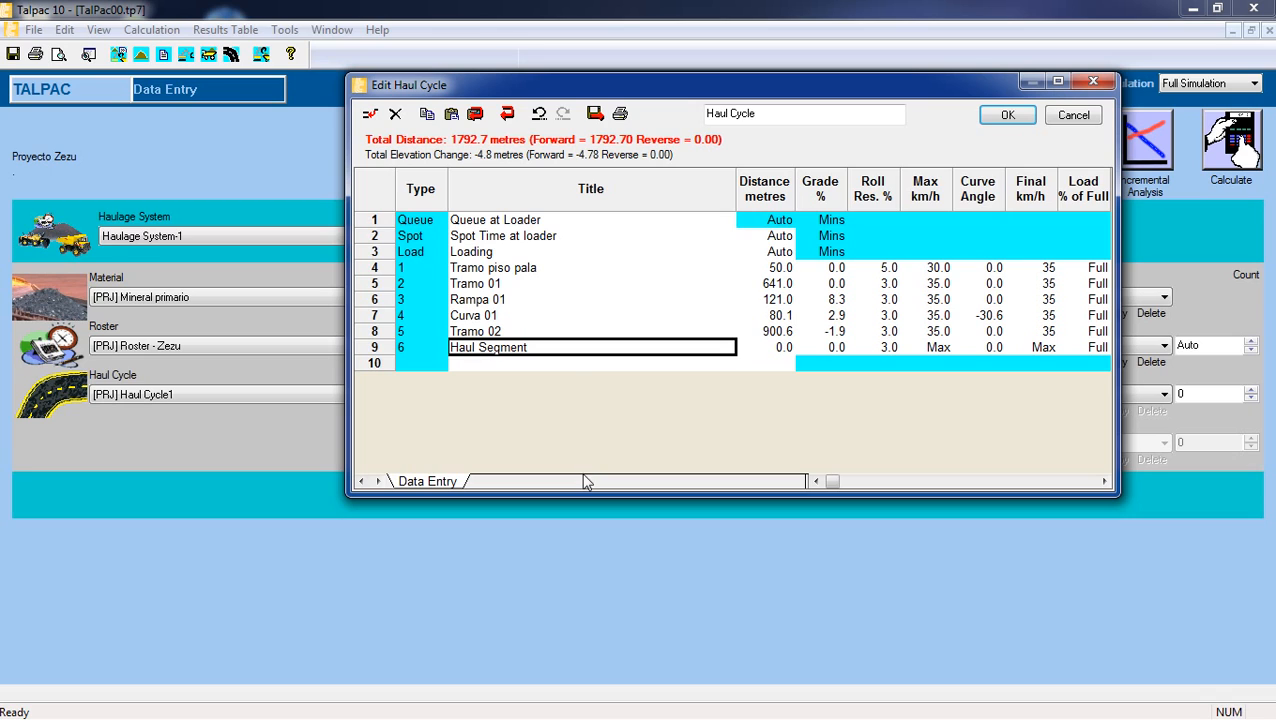
{"action": "double_click", "coordinate": [568, 350]}
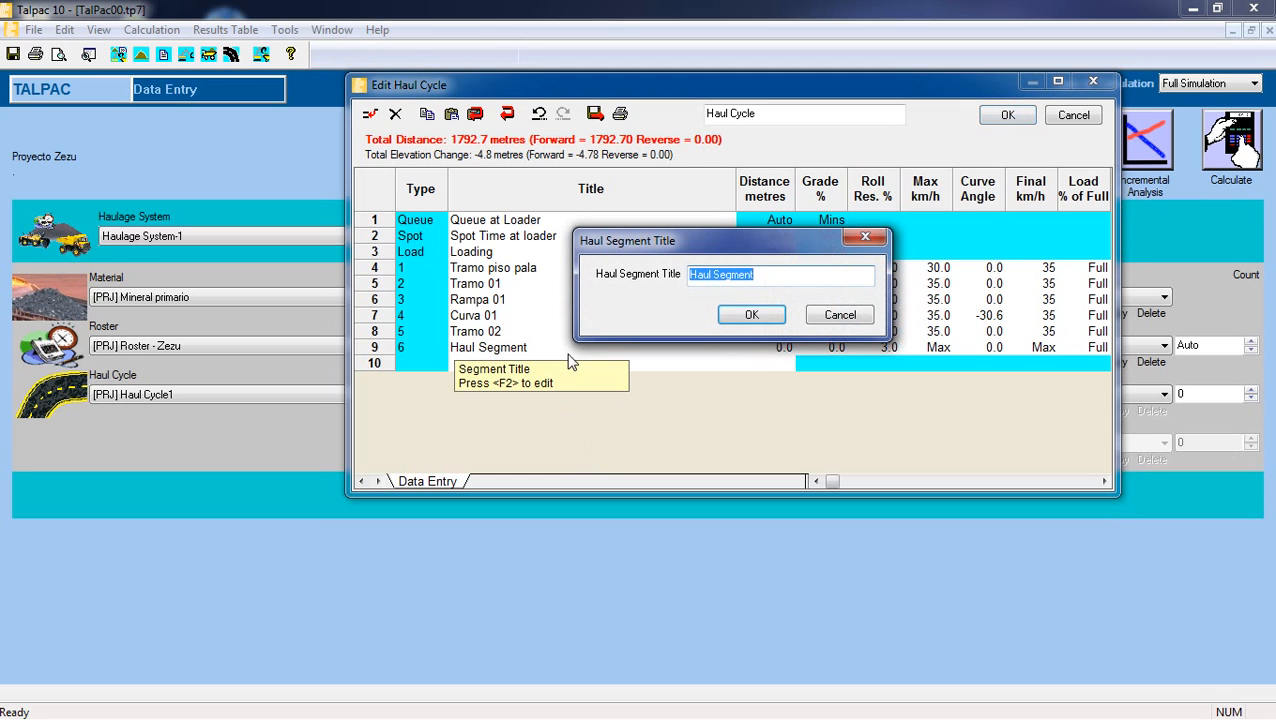
{"action": "type", "text": "Rampa 02"}
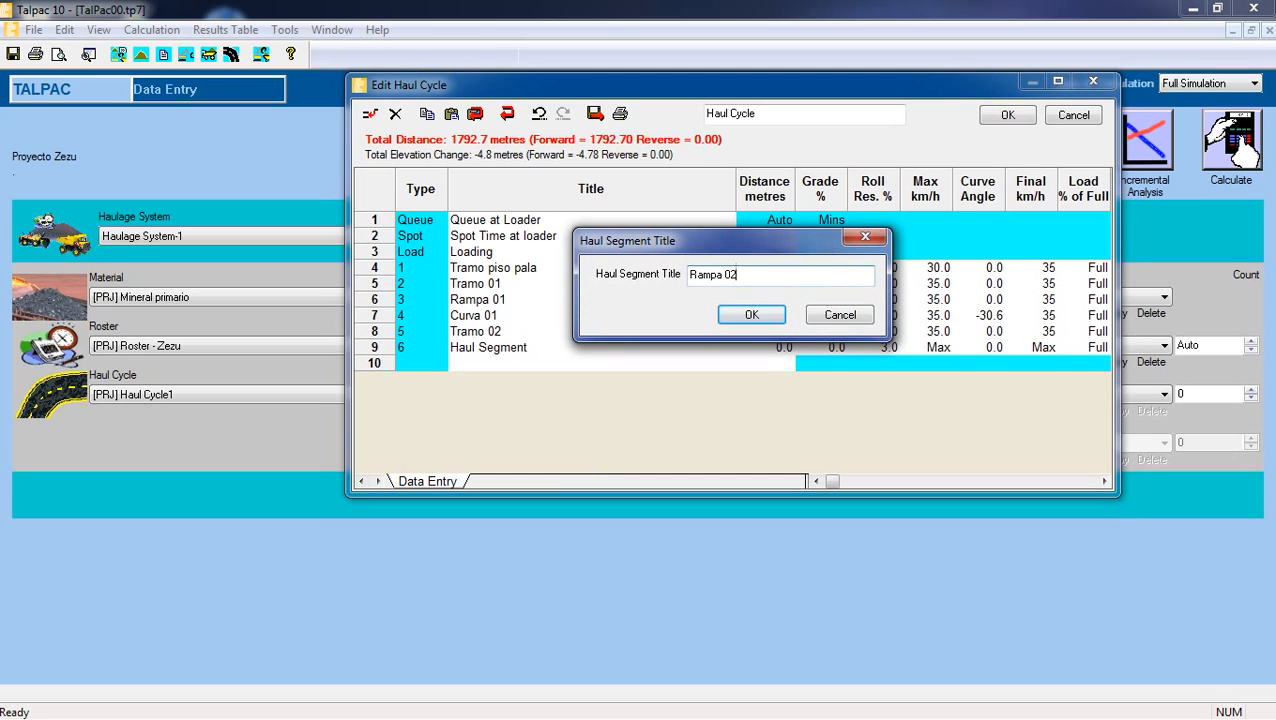
{"action": "left_click", "coordinate": [751, 315]}
Set the Rampa 02 segment's distance to 455.2 metres and its grade to 9.8%.
{"action": "left_click", "coordinate": [777, 347]}
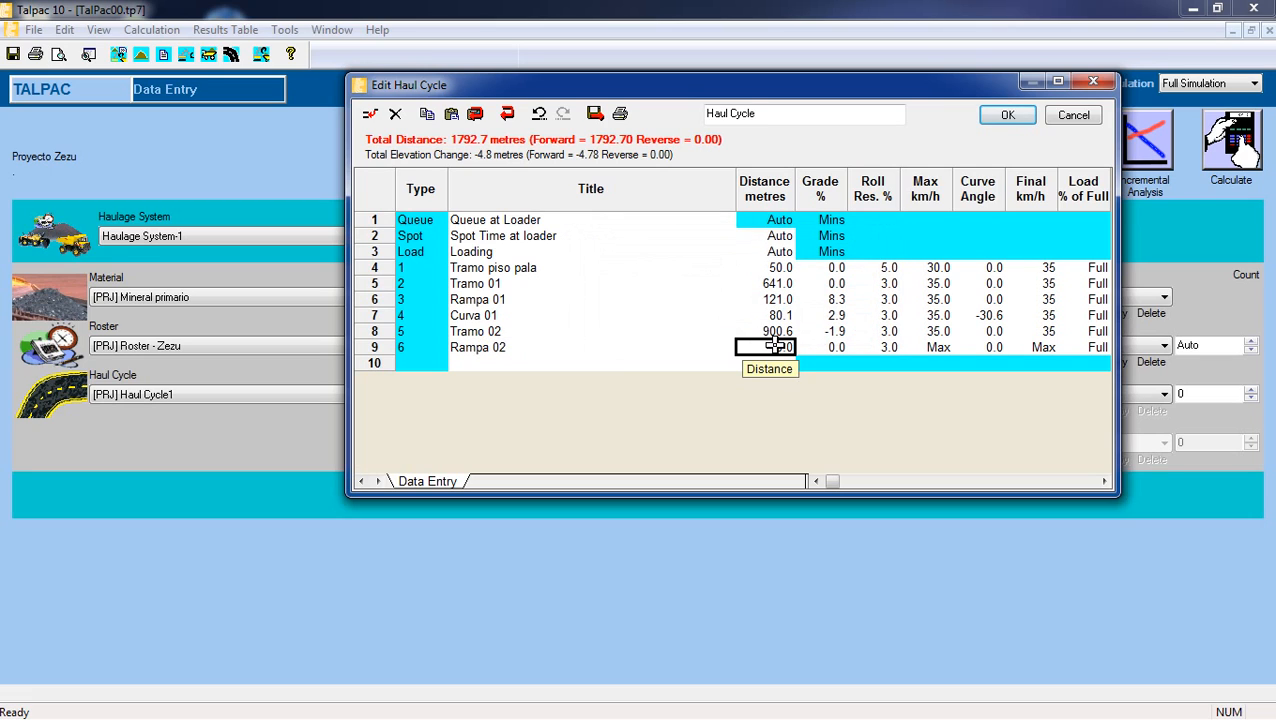
{"action": "type", "text": "455.2"}
{"action": "left_click", "coordinate": [833, 350]}
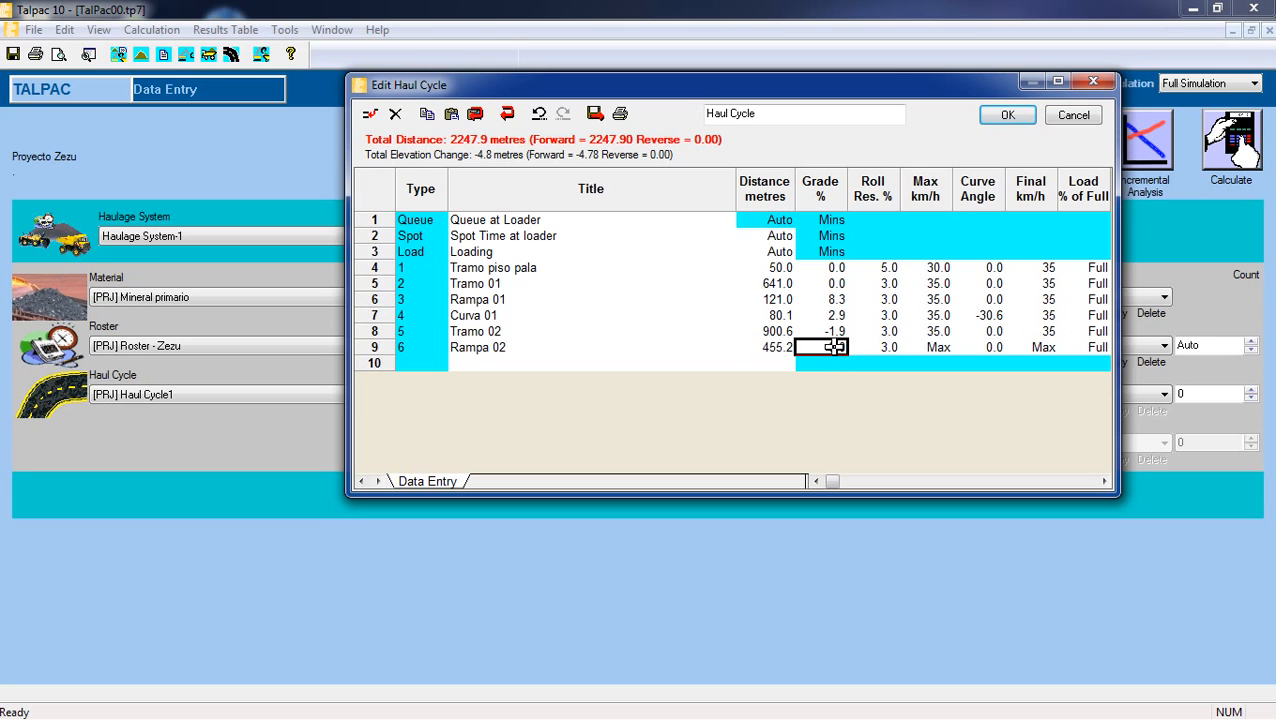
{"action": "type", "text": "9.8"}
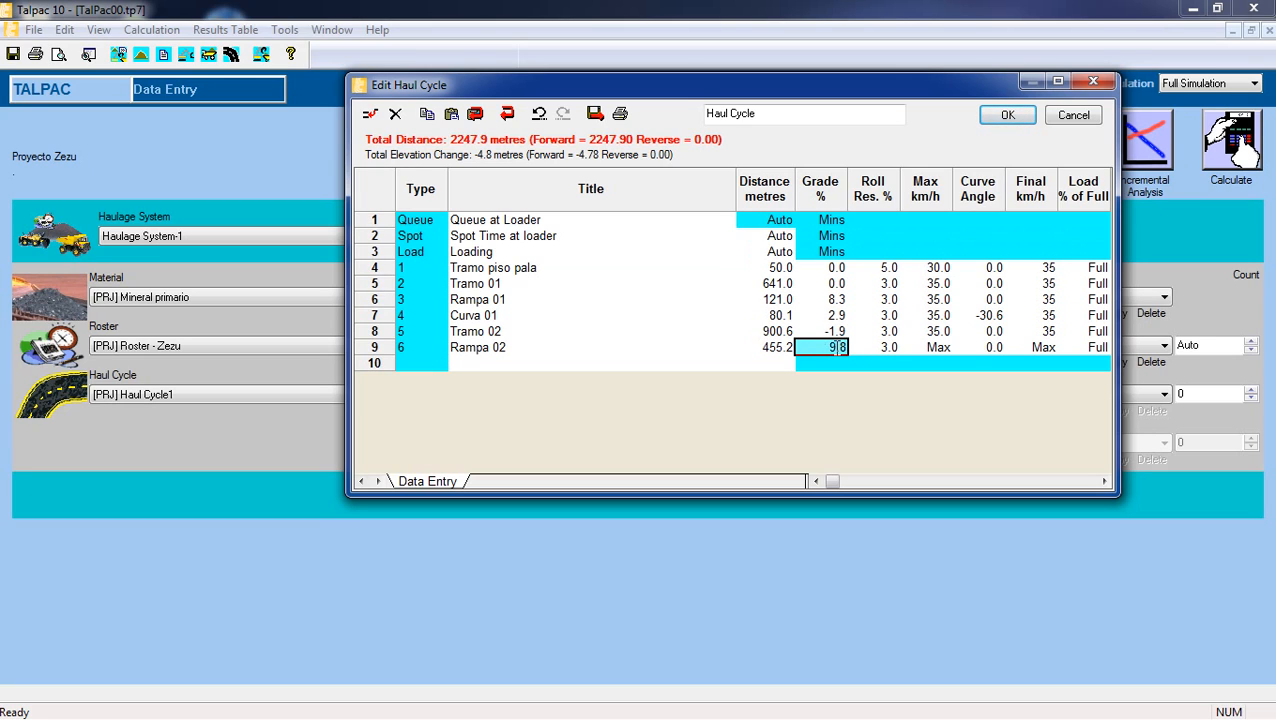
{"action": "left_click", "coordinate": [877, 345]}
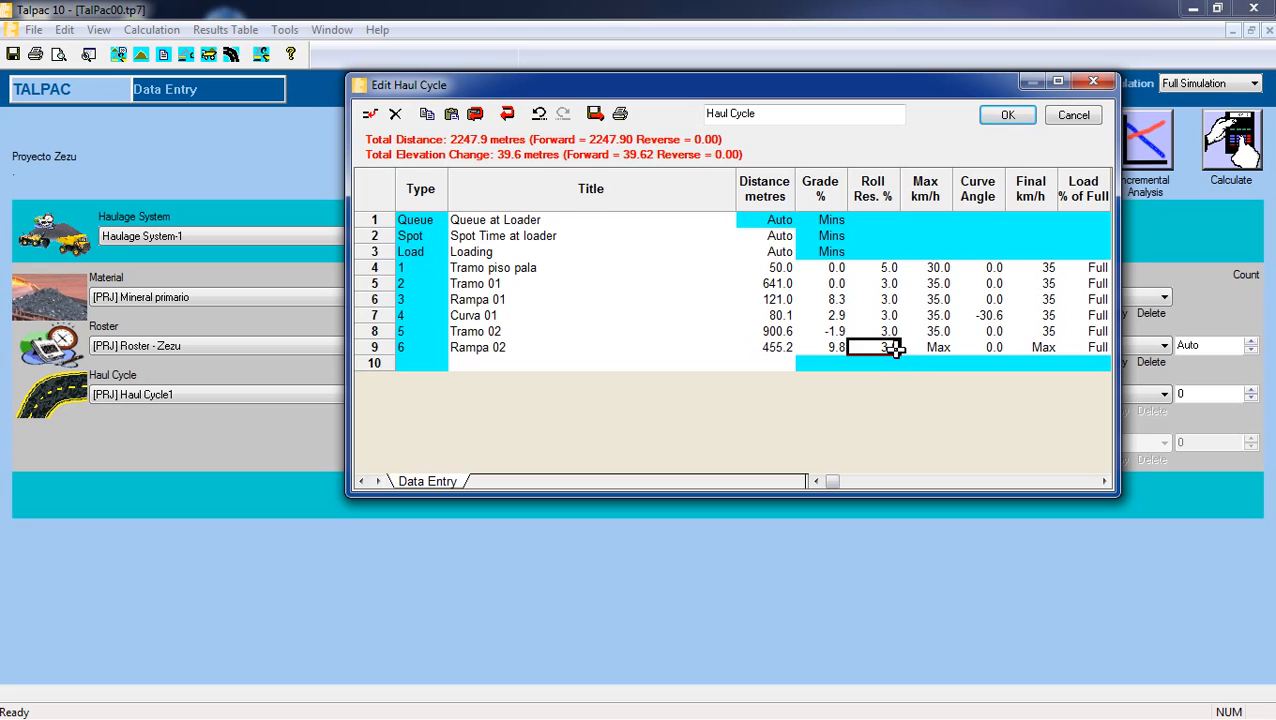
Set the Rampa 02 segment's maximum speed and final speed to 35 km/h each.
{"action": "left_click", "coordinate": [927, 347]}
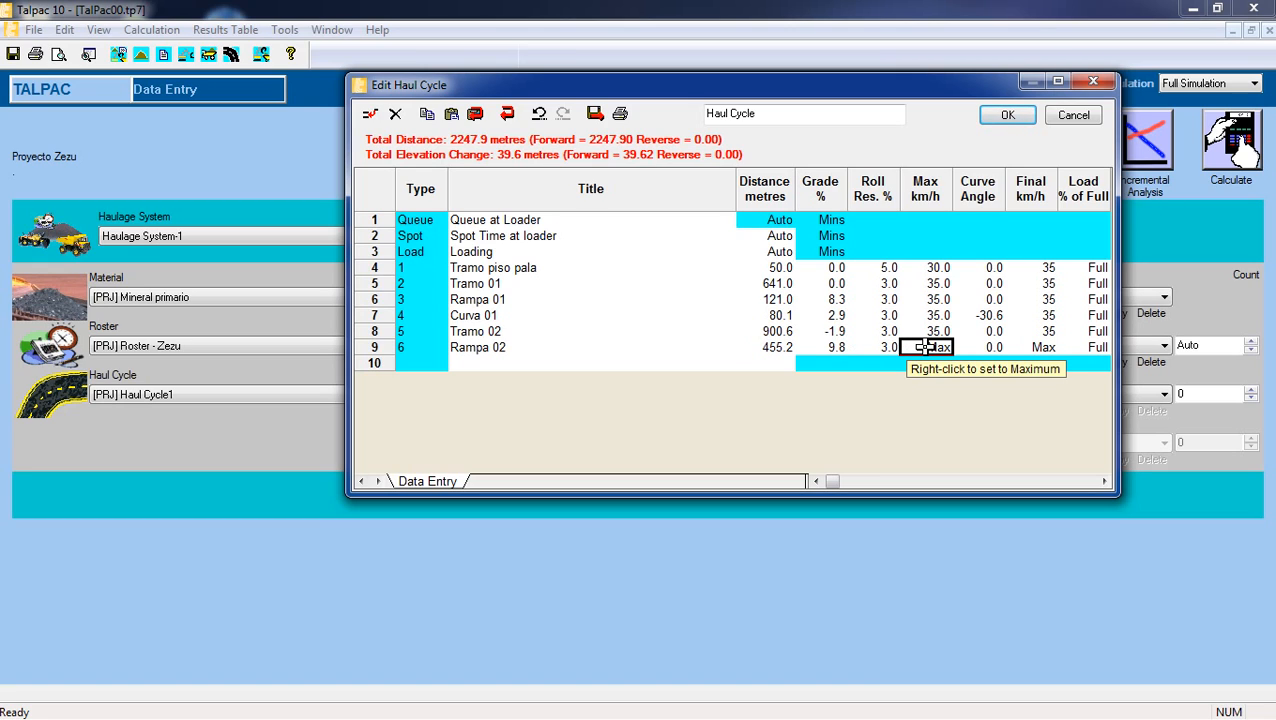
{"action": "type", "text": "35"}
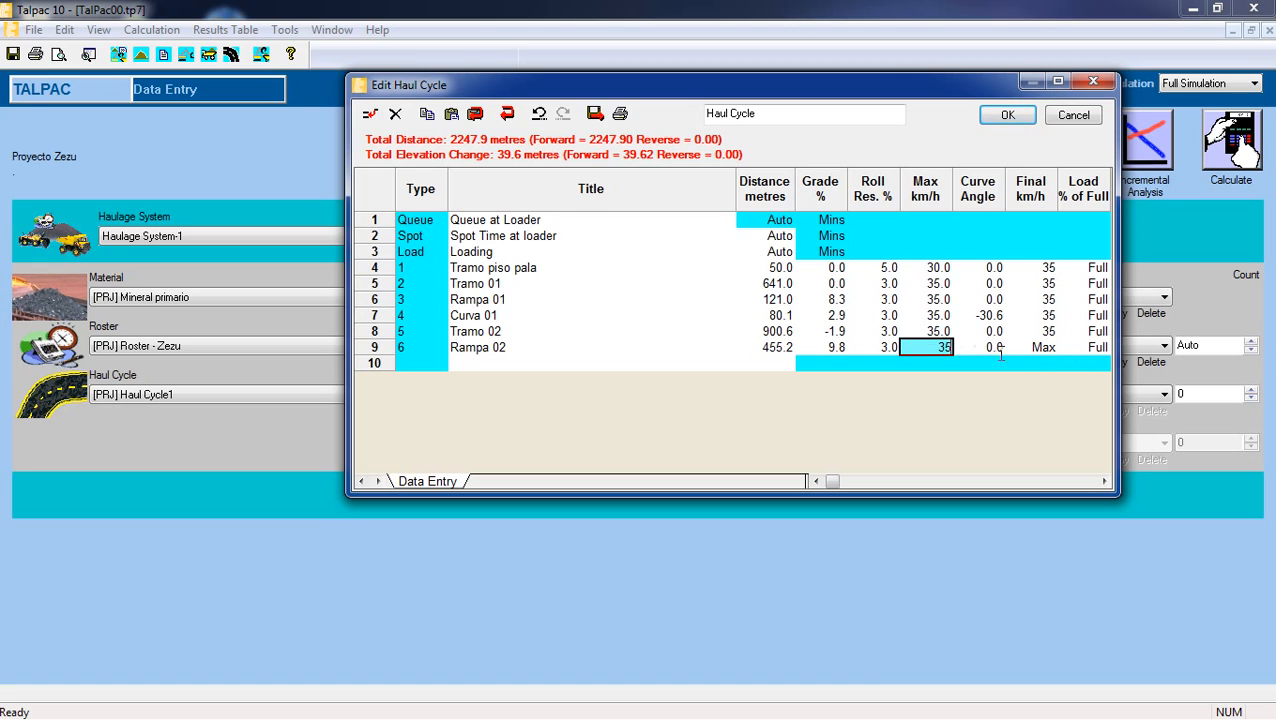
{"action": "left_click", "coordinate": [1025, 347]}
{"action": "type", "text": "35"}
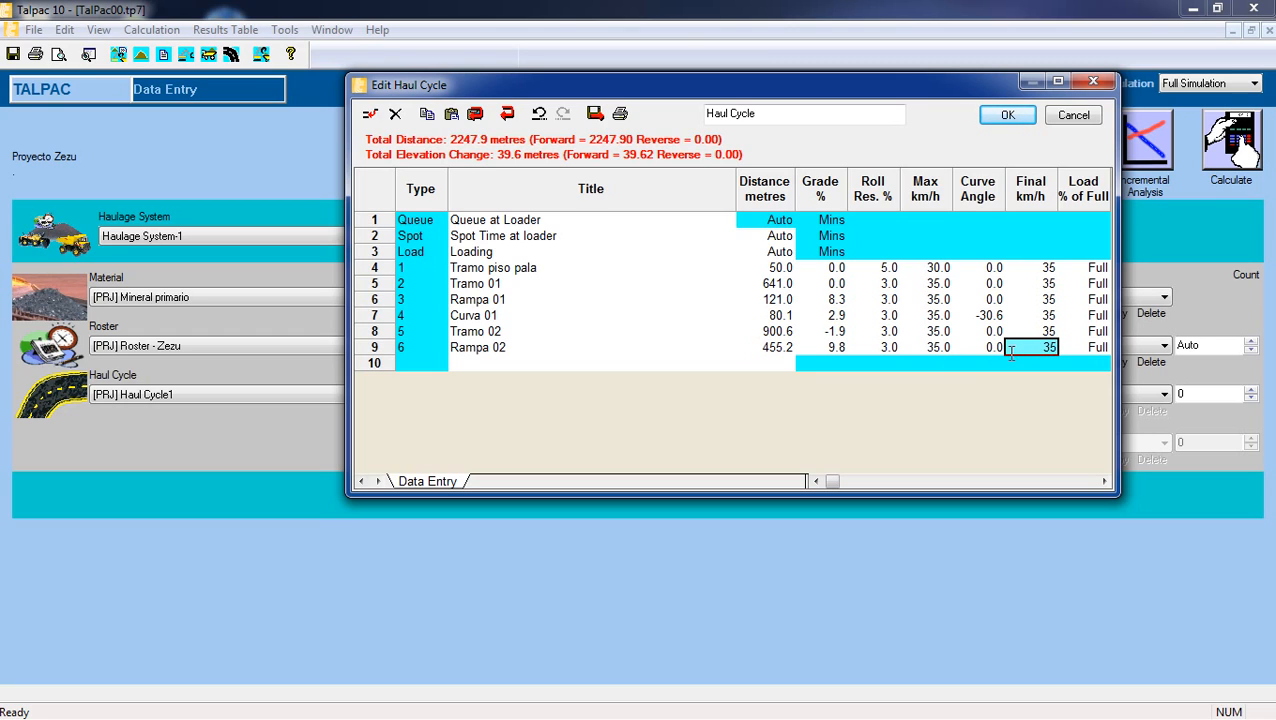
Insert a new haul segment after Rampa 02 and title it "Tramo 03".
{"action": "left_click", "coordinate": [555, 362]}
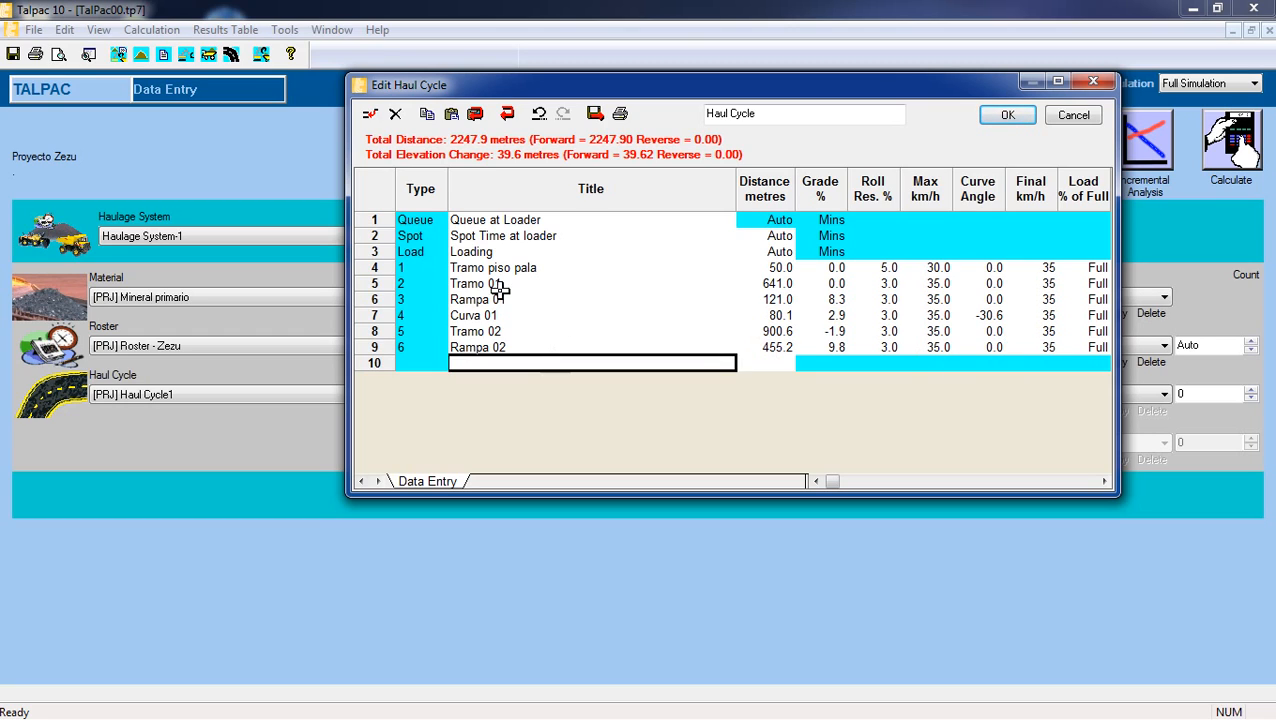
{"action": "left_click", "coordinate": [369, 113]}
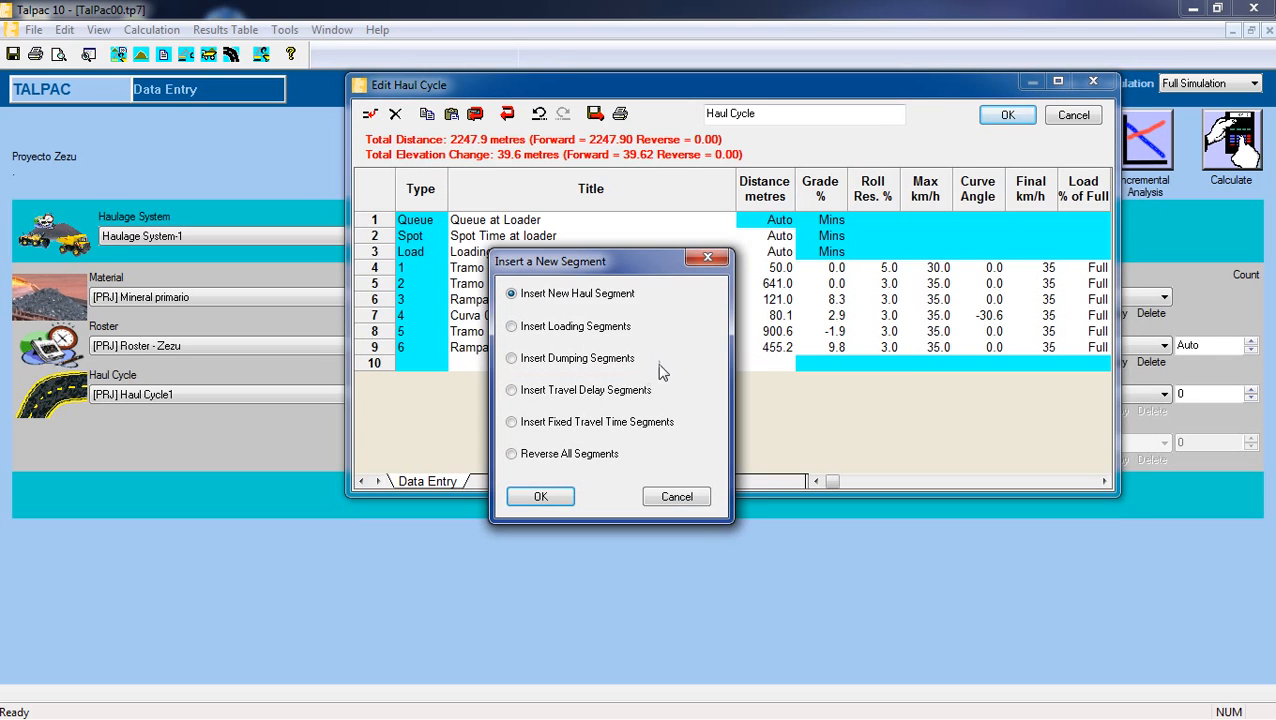
{"action": "left_click", "coordinate": [540, 496]}
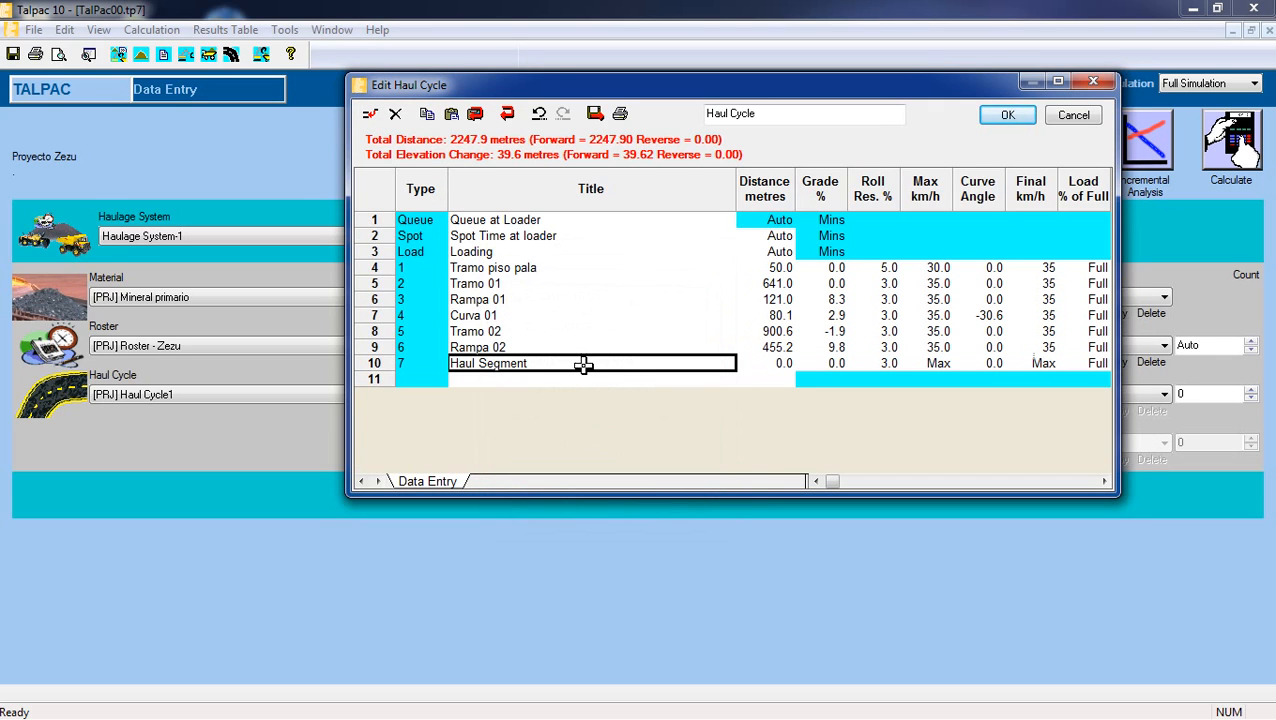
{"action": "double_click", "coordinate": [581, 364]}
{"action": "type", "text": "Tram"}
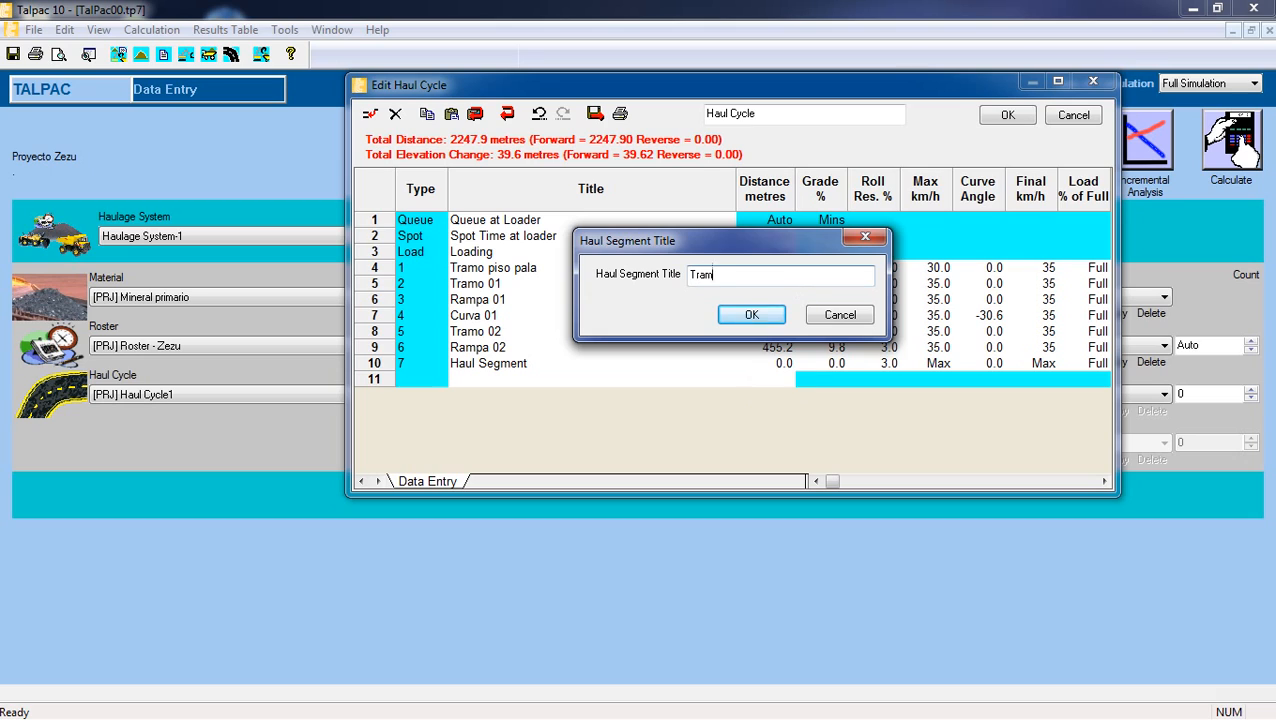
{"action": "type", "text": "o 03"}
{"action": "left_click", "coordinate": [770, 314]}
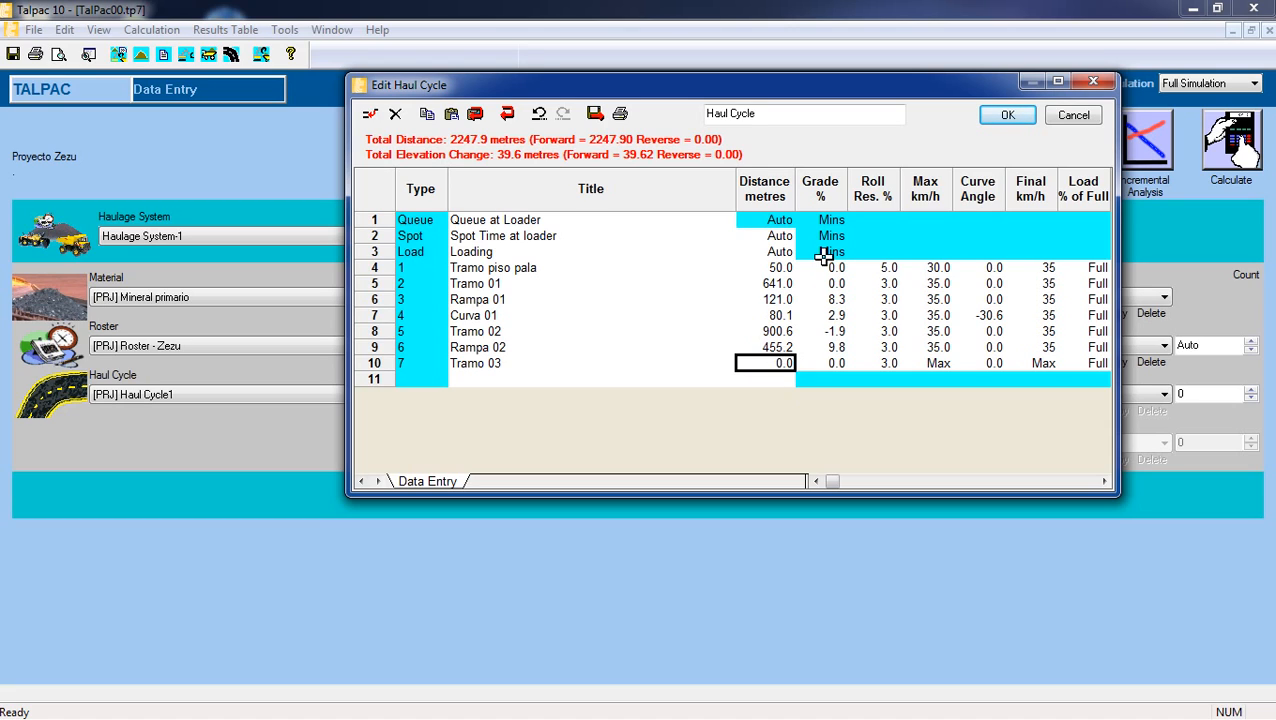
Set the Tramo 03 segment's distance to 110.2 metres and its maximum and final speeds to 35 km/h.
{"action": "type", "text": "110.2"}
{"action": "left_click", "coordinate": [820, 363]}
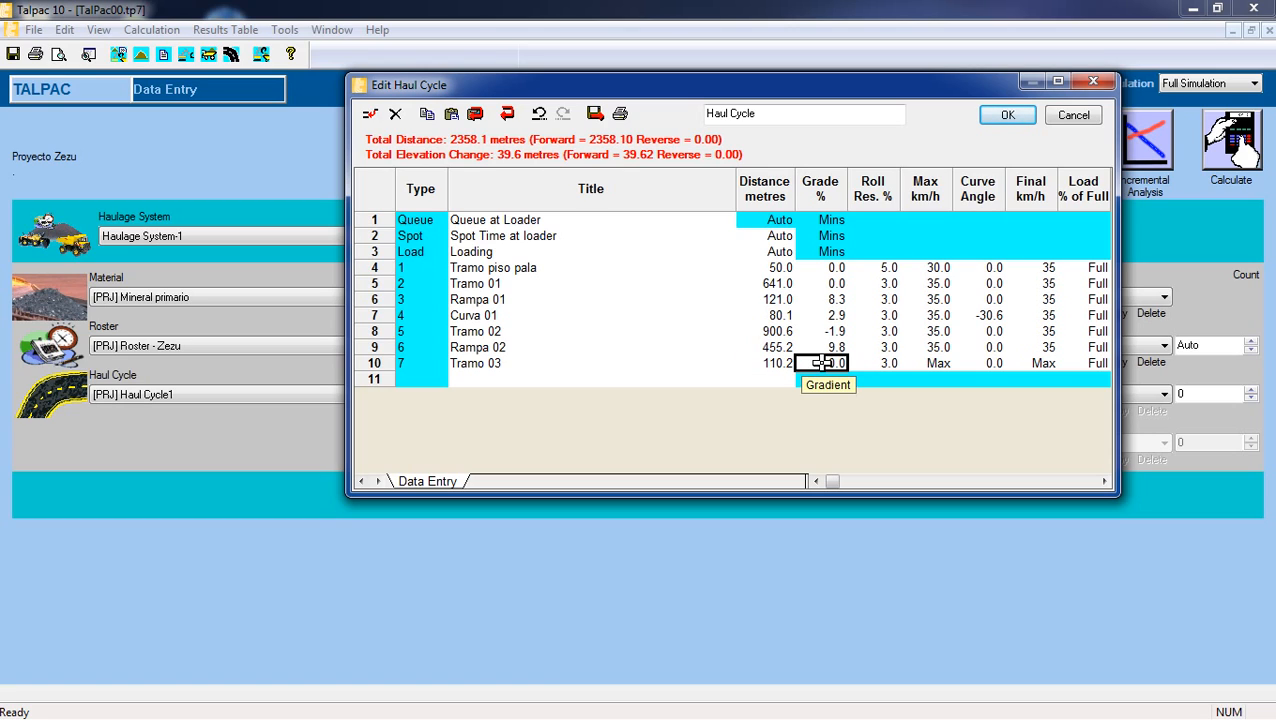
{"action": "left_click", "coordinate": [888, 363]}
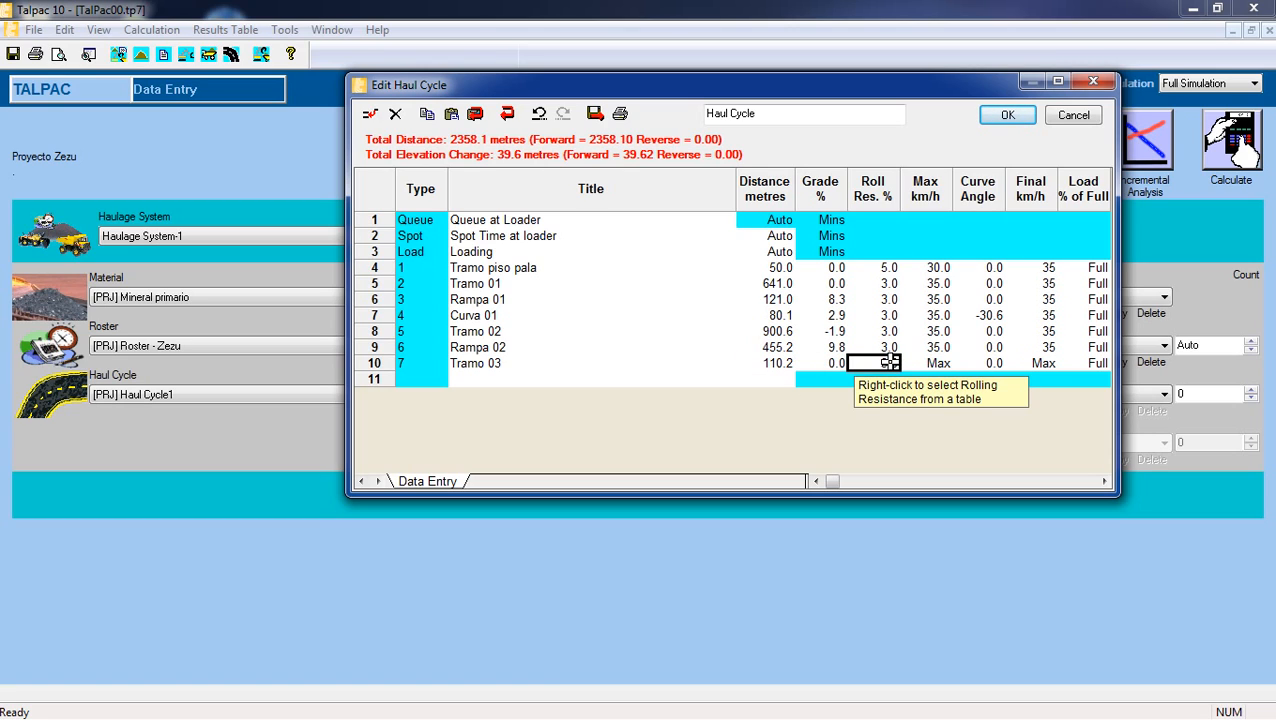
{"action": "left_click", "coordinate": [940, 363]}
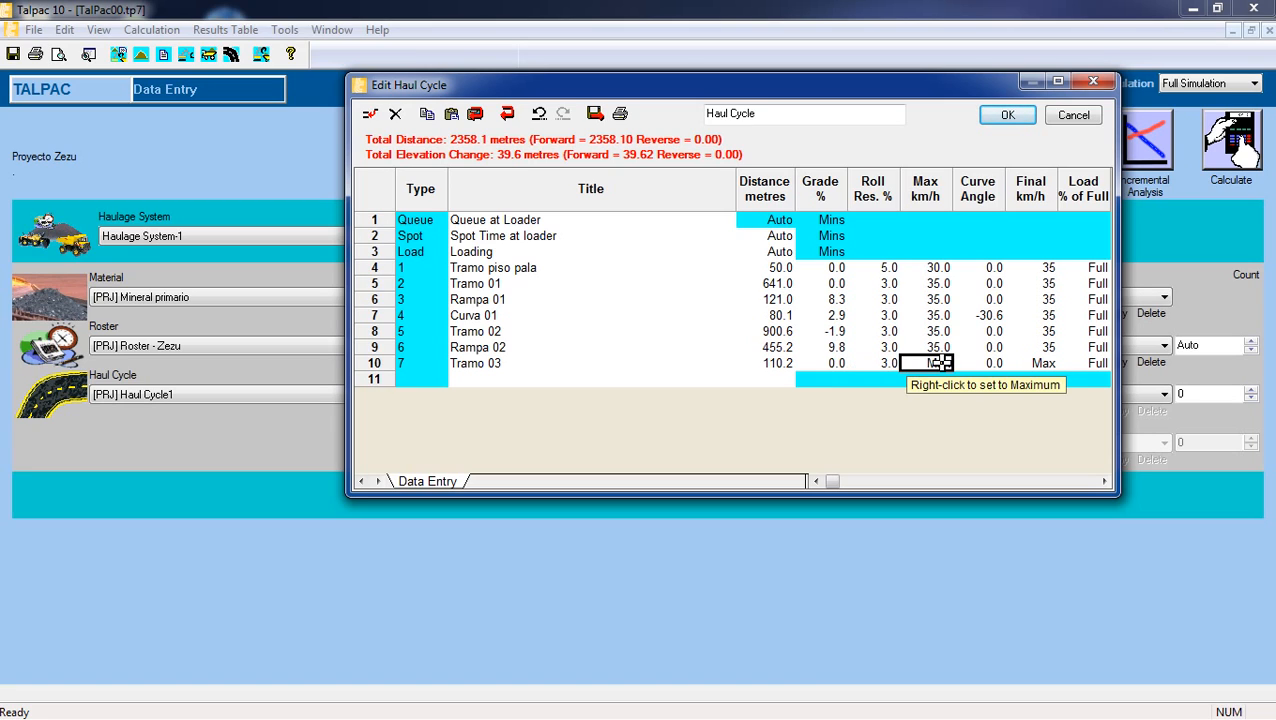
{"action": "type", "text": "35"}
{"action": "left_click", "coordinate": [1033, 363]}
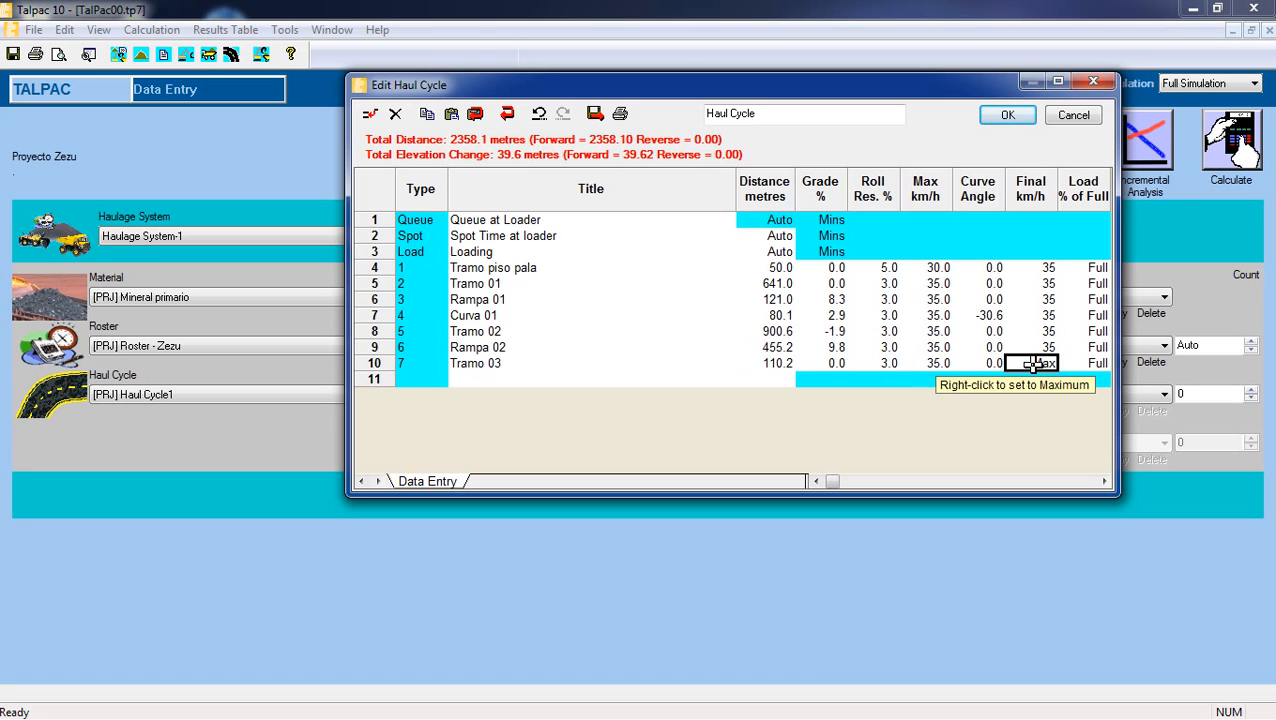
{"action": "type", "text": "2"}
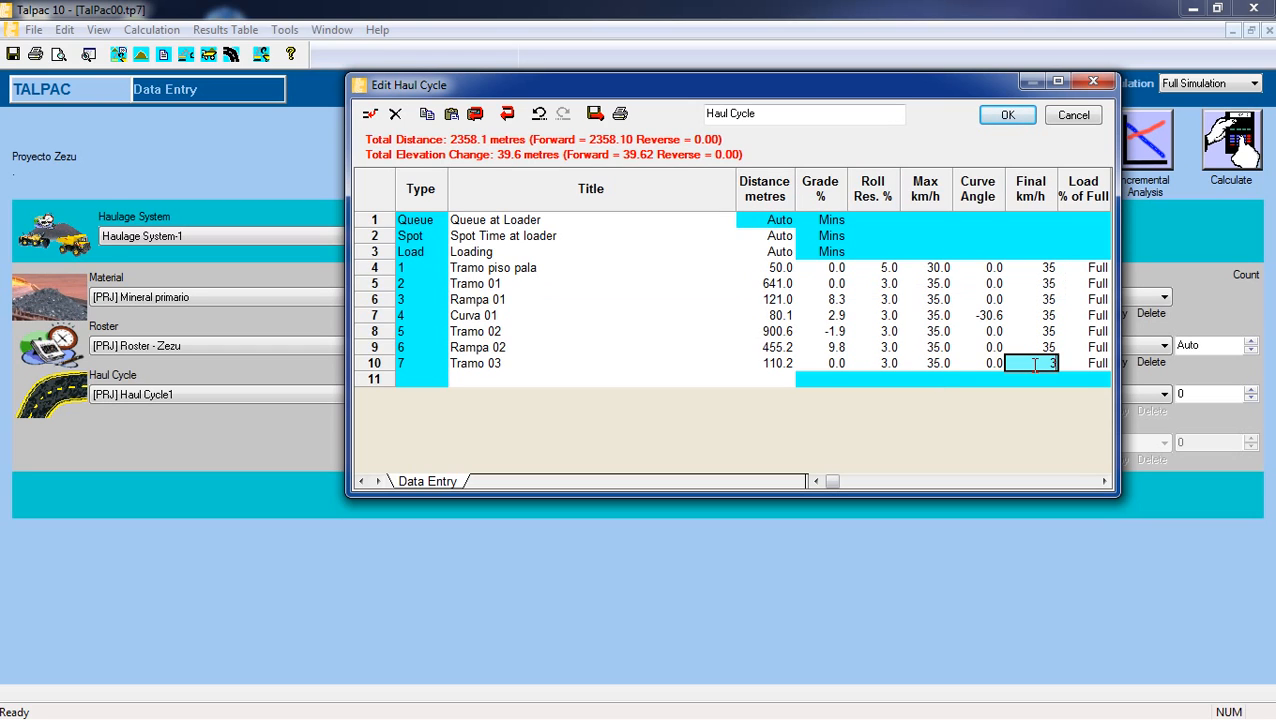
Insert a new haul segment after Tramo 03 and title it "Tramo descarga".
{"action": "left_click", "coordinate": [733, 377]}
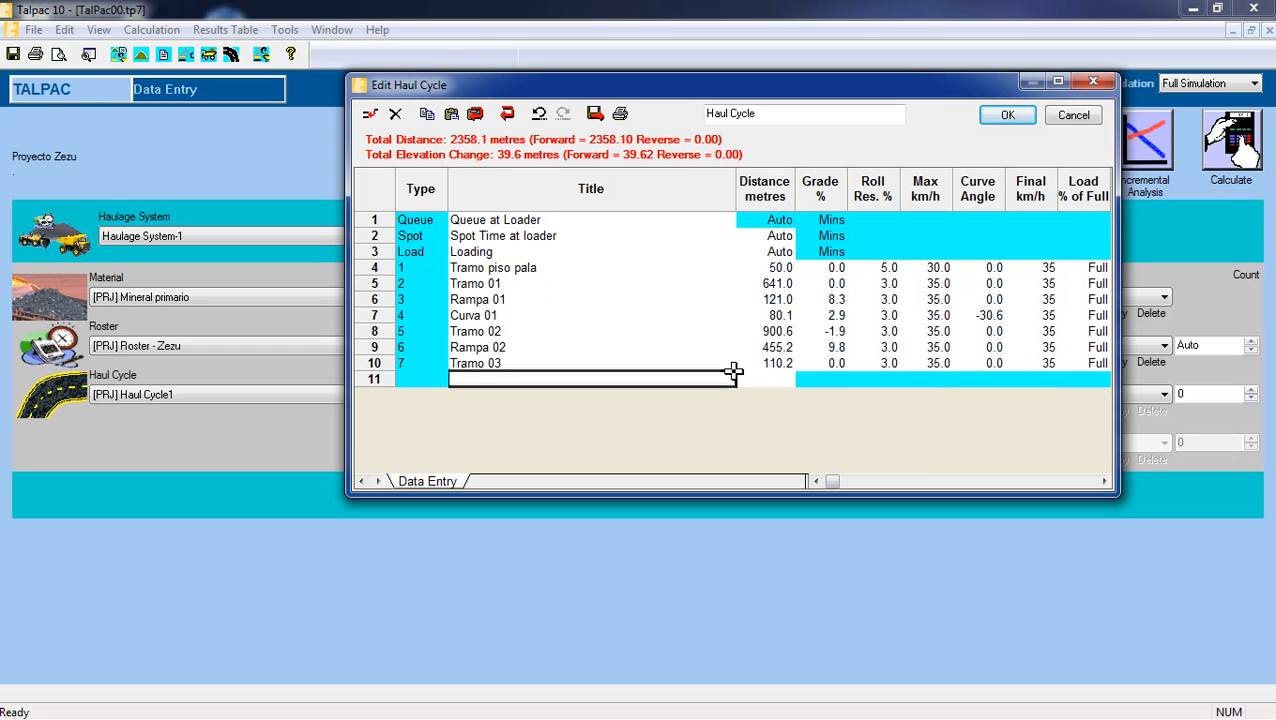
{"action": "left_click", "coordinate": [370, 113]}
{"action": "left_click", "coordinate": [543, 493]}
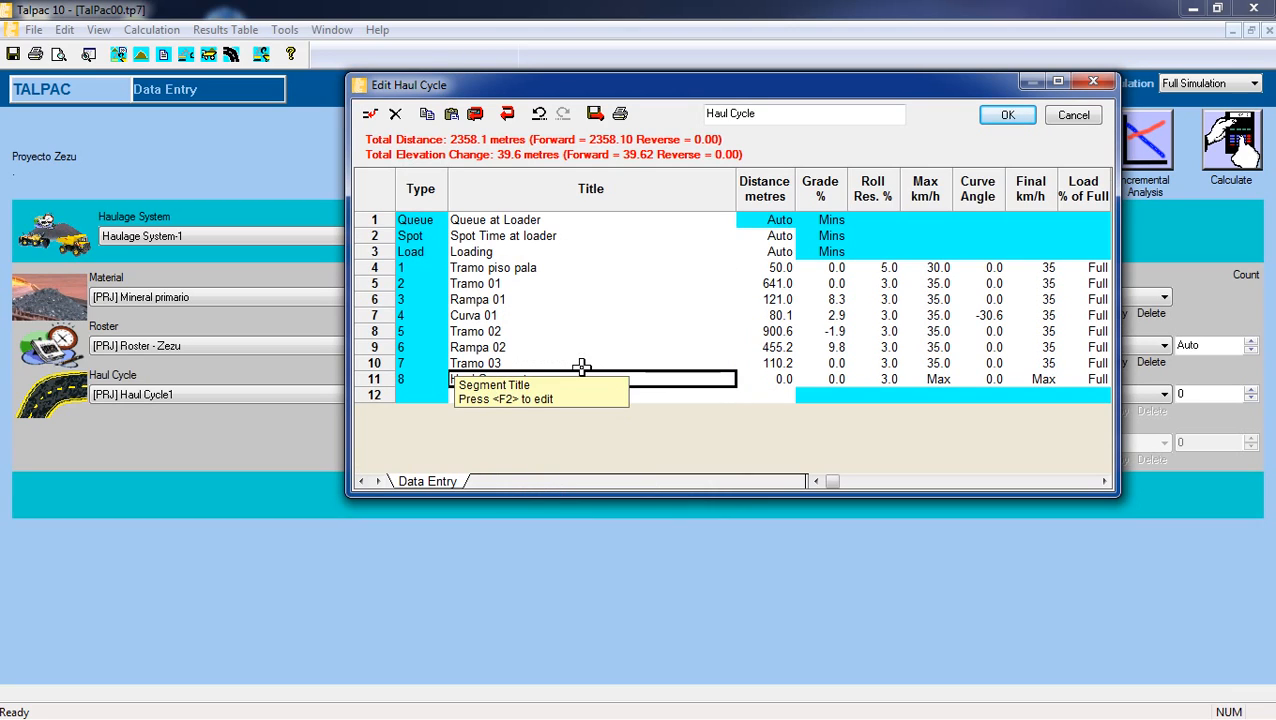
{"action": "type", "text": "Tr"}
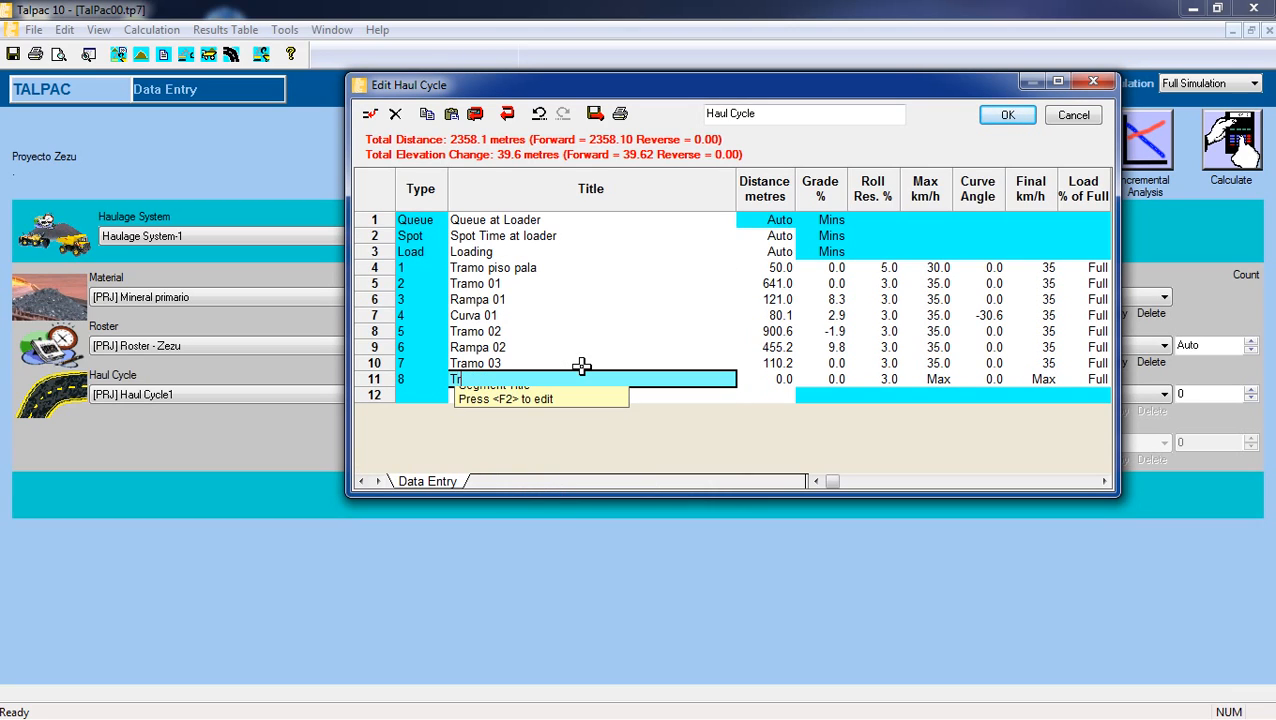
{"action": "type", "text": "amo descarga"}
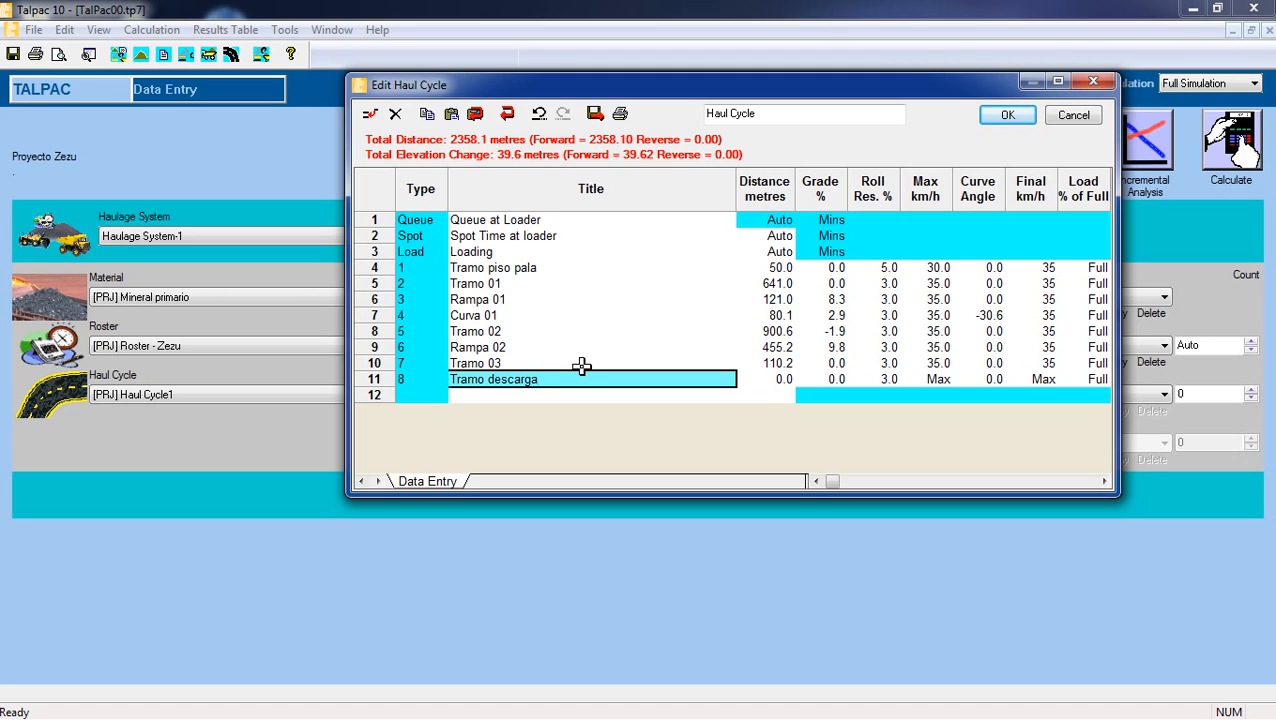
{"action": "left_click", "coordinate": [624, 398]}
{"action": "left_click", "coordinate": [640, 383]}
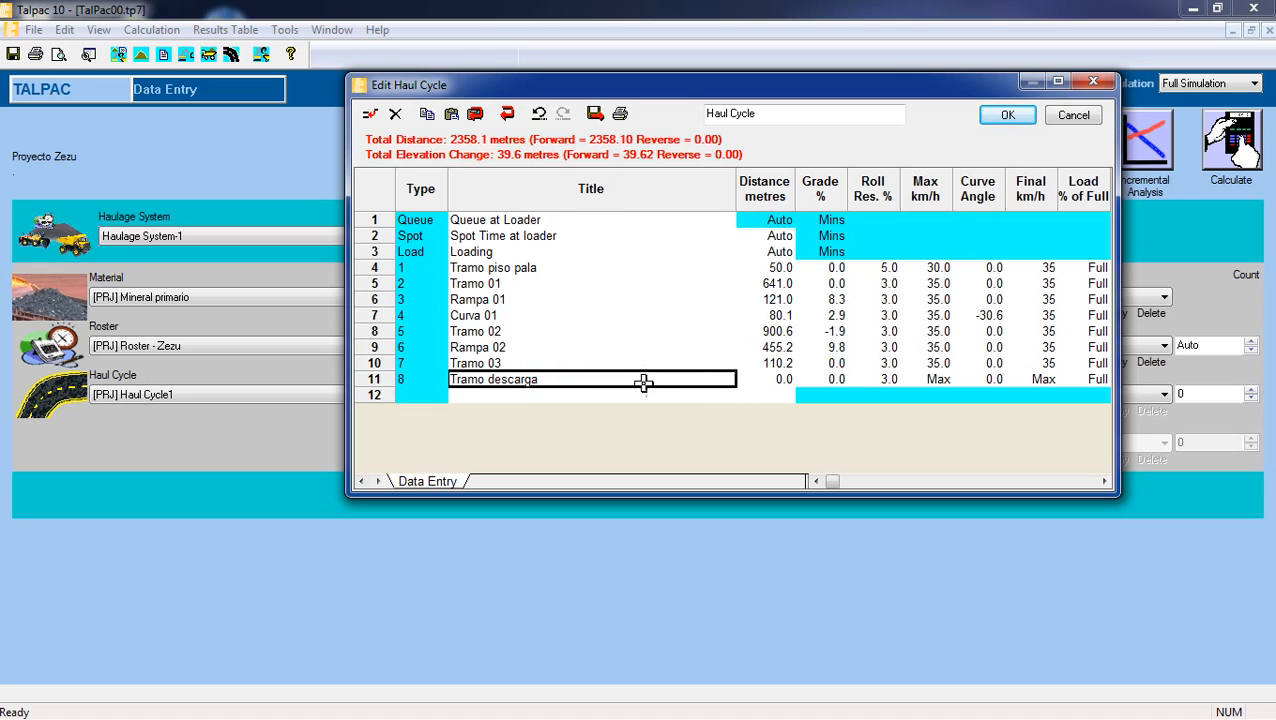
Set the Tramo descarga segment's distance to 50 metres and its rolling resistance to 5%.
{"action": "left_click", "coordinate": [778, 376]}
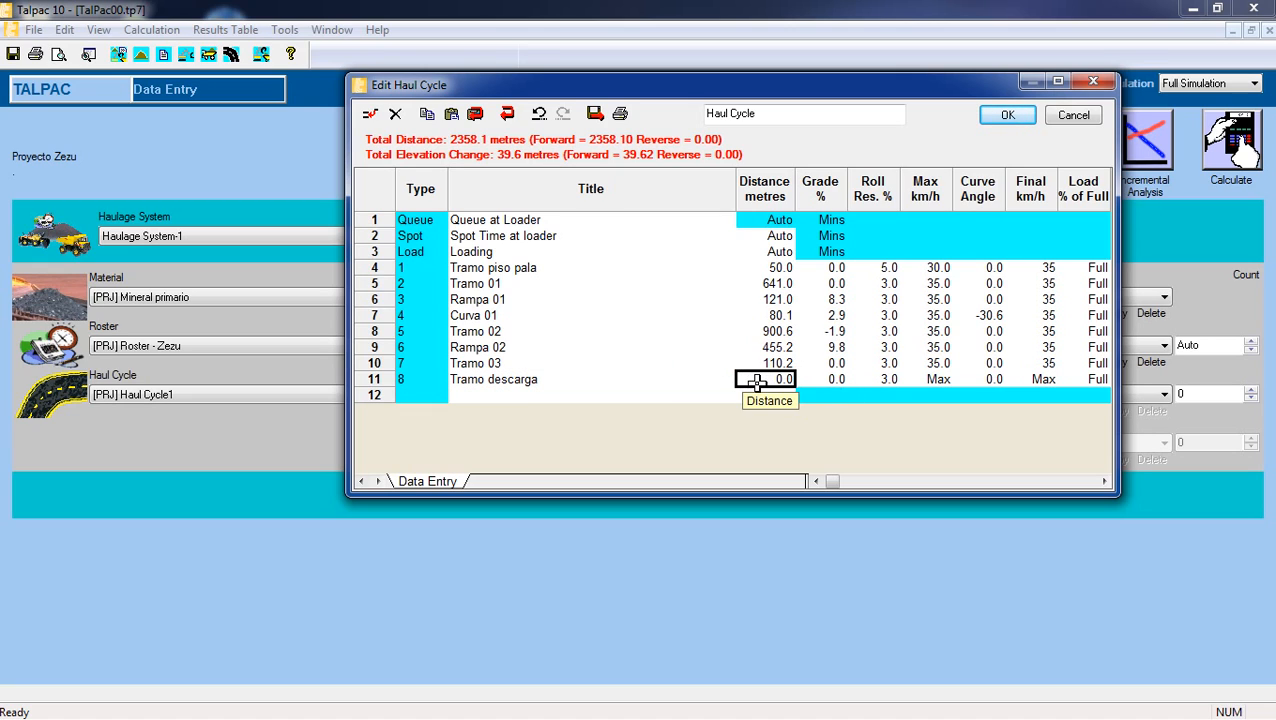
{"action": "type", "text": "50"}
{"action": "left_click", "coordinate": [838, 378]}
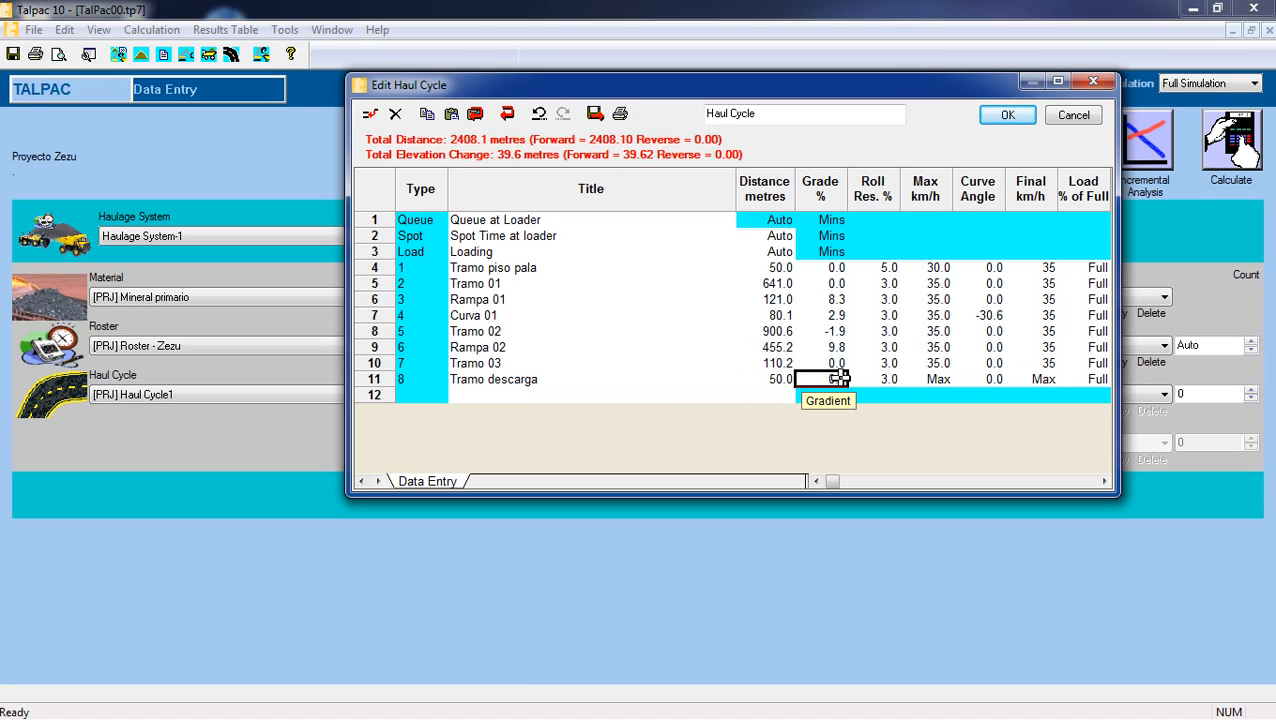
{"action": "left_click", "coordinate": [866, 379]}
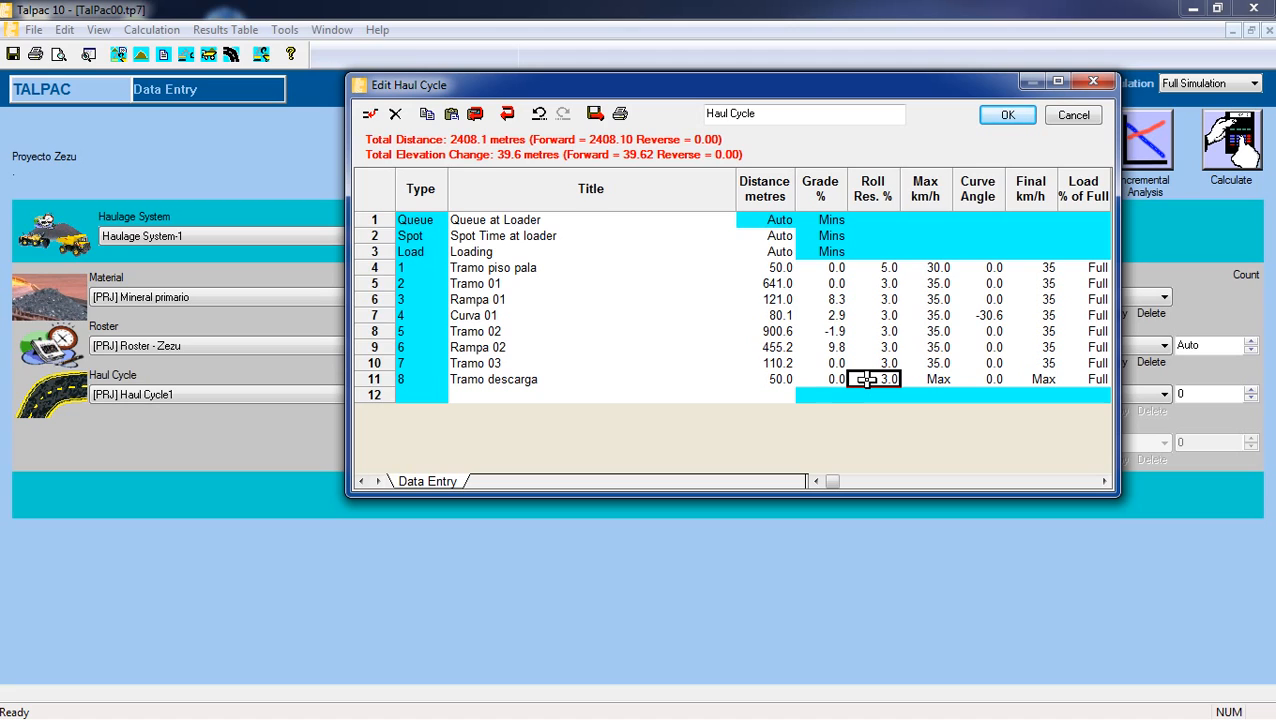
{"action": "type", "text": "5"}
Set the Tramo descarga segment's maximum speed to 30 km/h and its final speed to 0.
{"action": "left_click", "coordinate": [916, 379]}
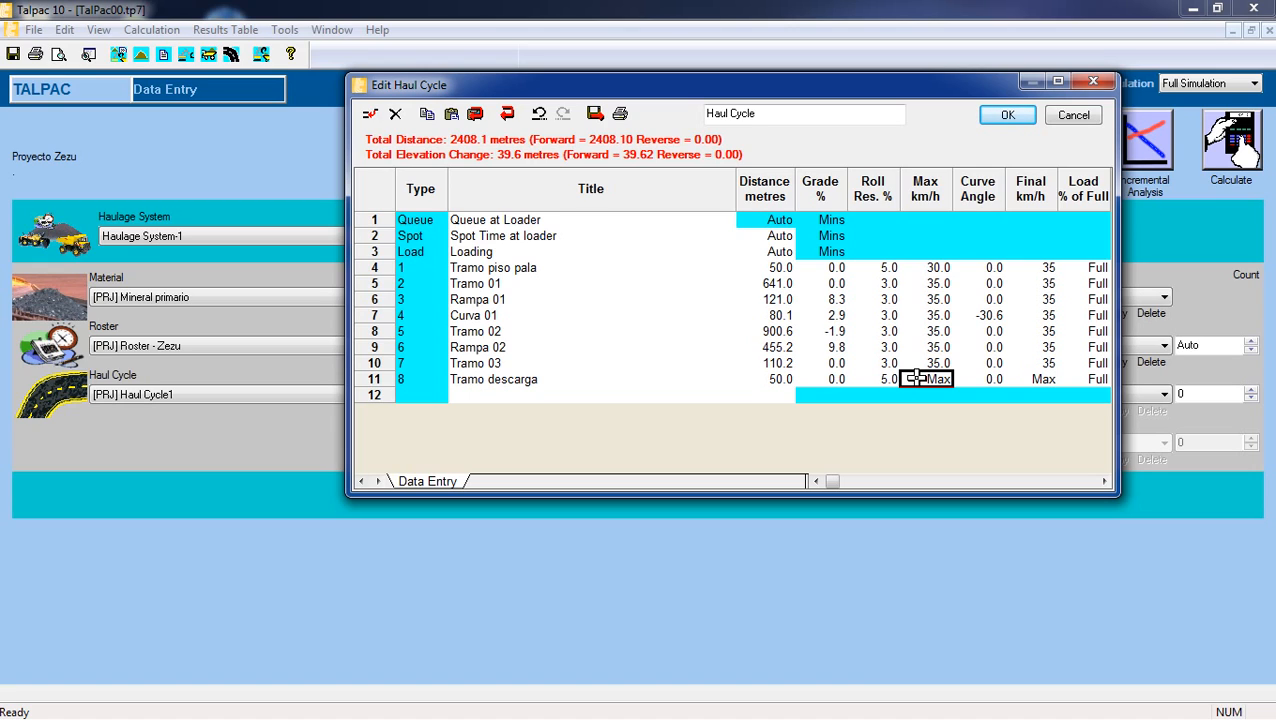
{"action": "type", "text": "30"}
{"action": "left_click", "coordinate": [1016, 379]}
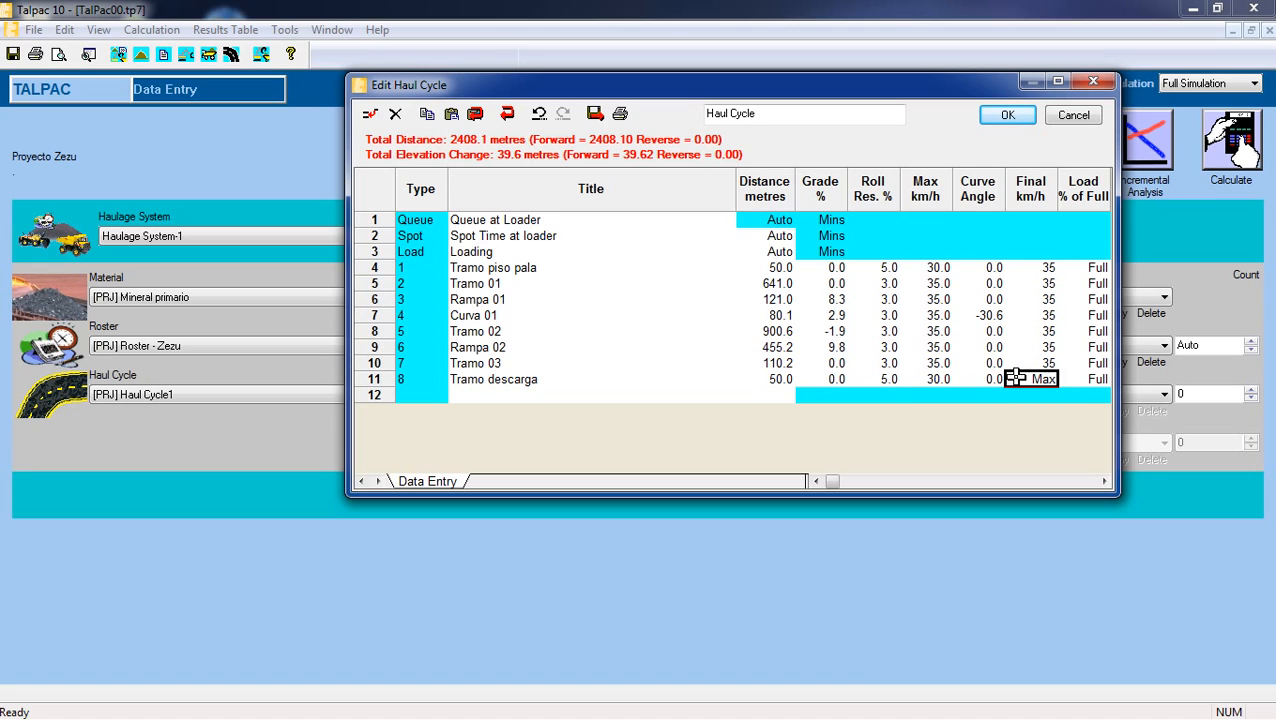
{"action": "type", "text": "30"}
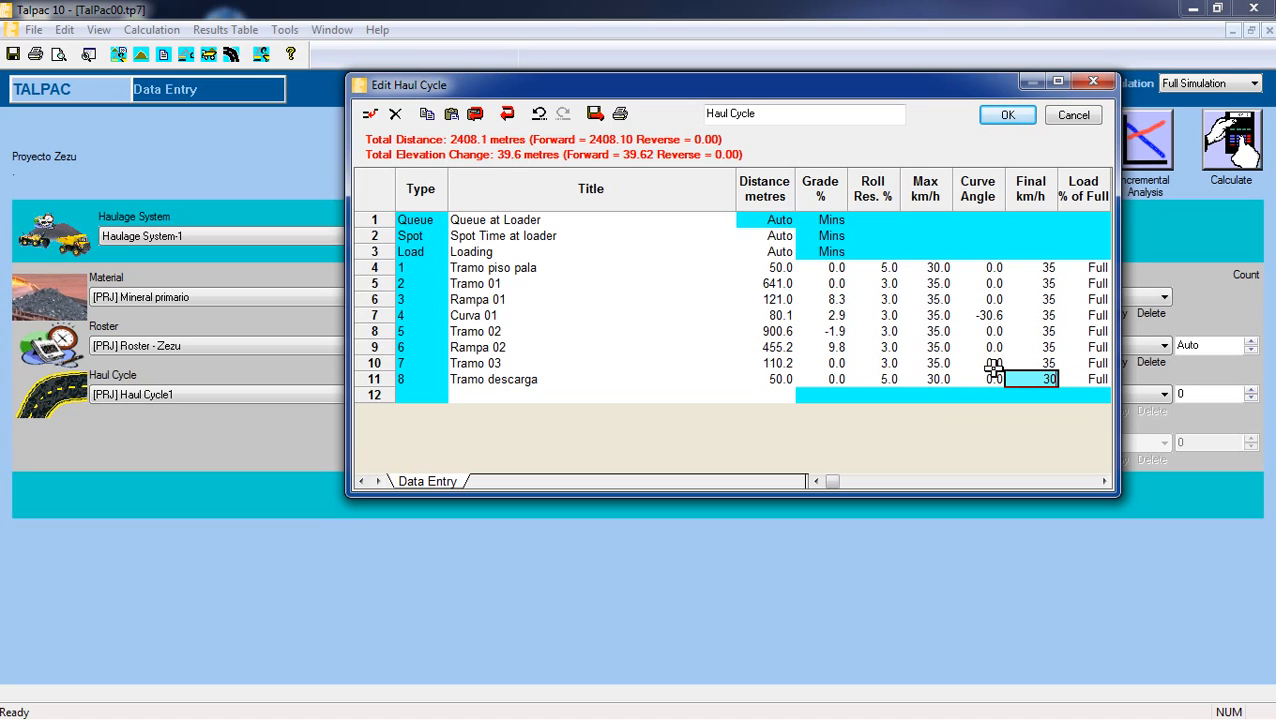
{"action": "left_click", "coordinate": [1028, 361]}
{"action": "left_click", "coordinate": [1029, 377]}
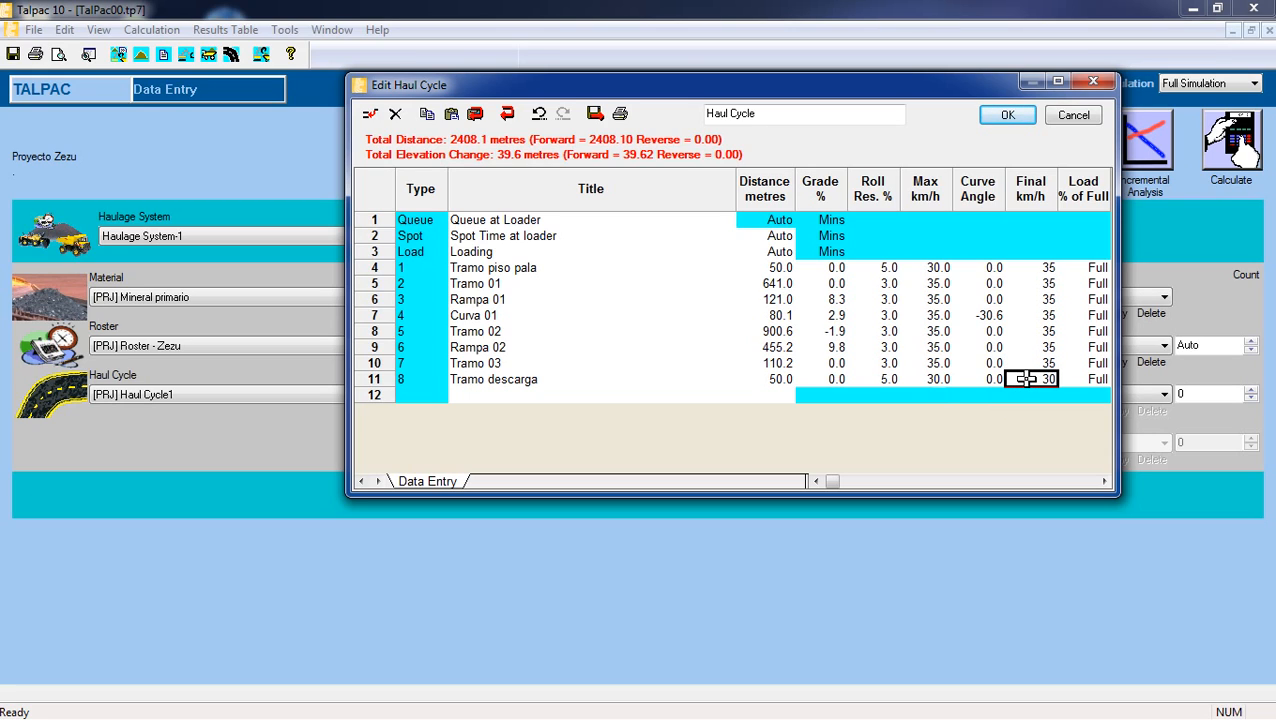
{"action": "type", "text": "0"}
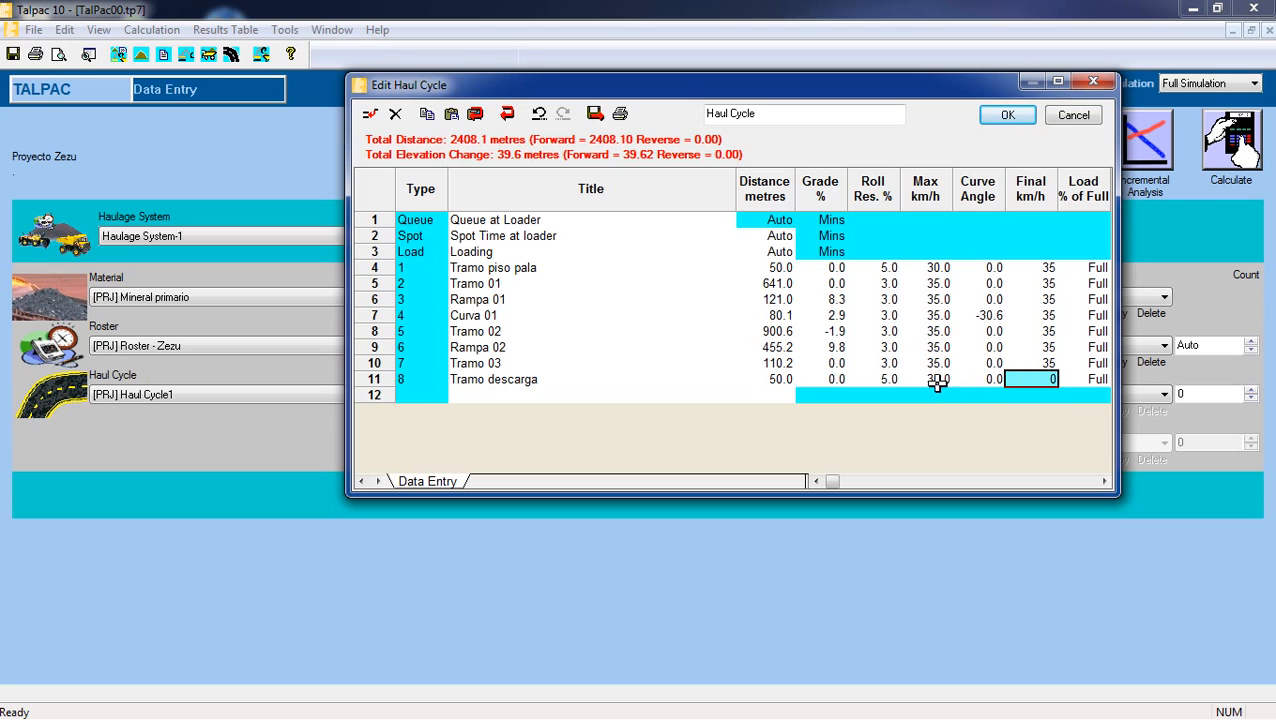
{"action": "key", "text": "Return"}
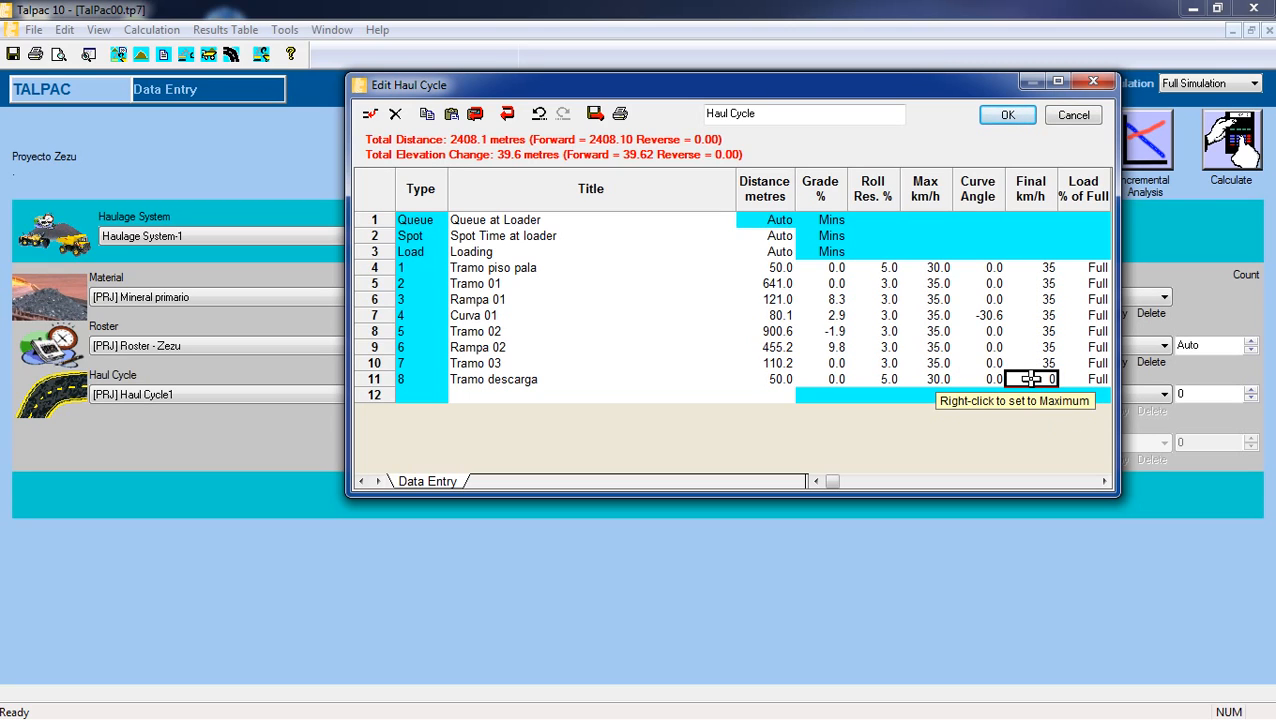
Reverse all haul segments to generate the dumping entries and the return trip.
{"action": "left_click", "coordinate": [508, 114]}
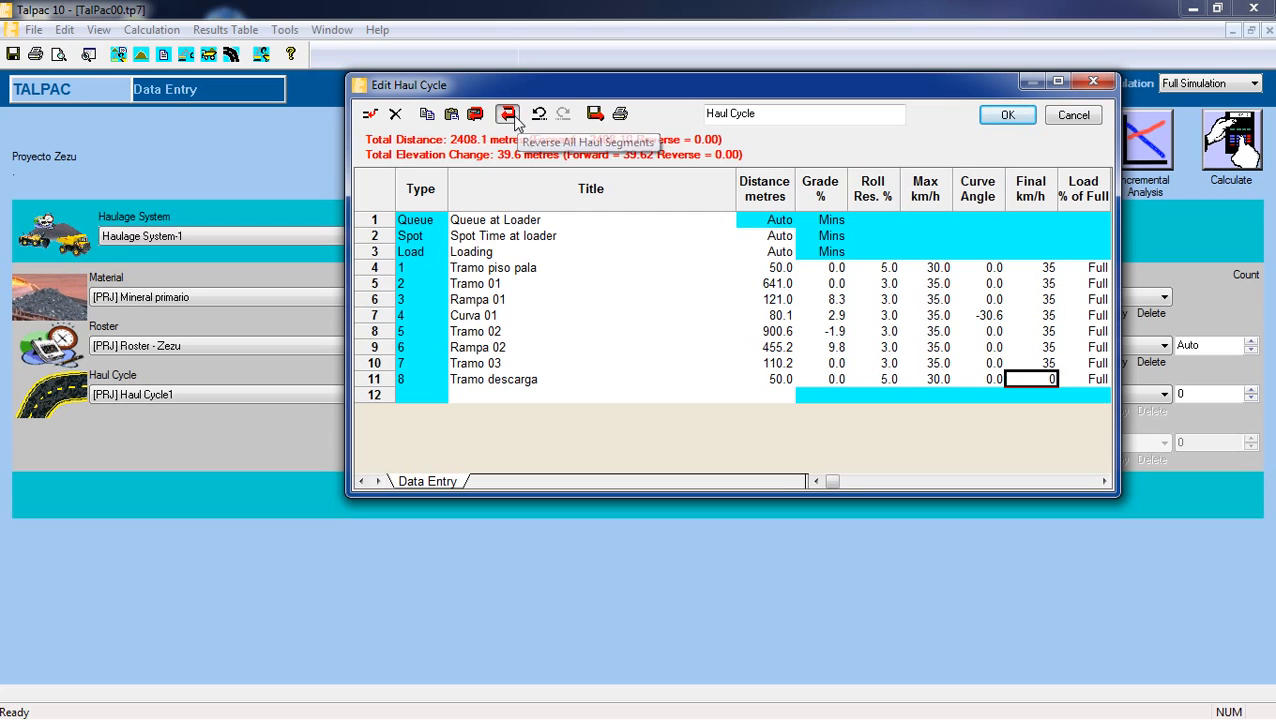
{"action": "scroll", "coordinate": [868, 404], "scroll_direction": "down", "scroll_amount": 1}
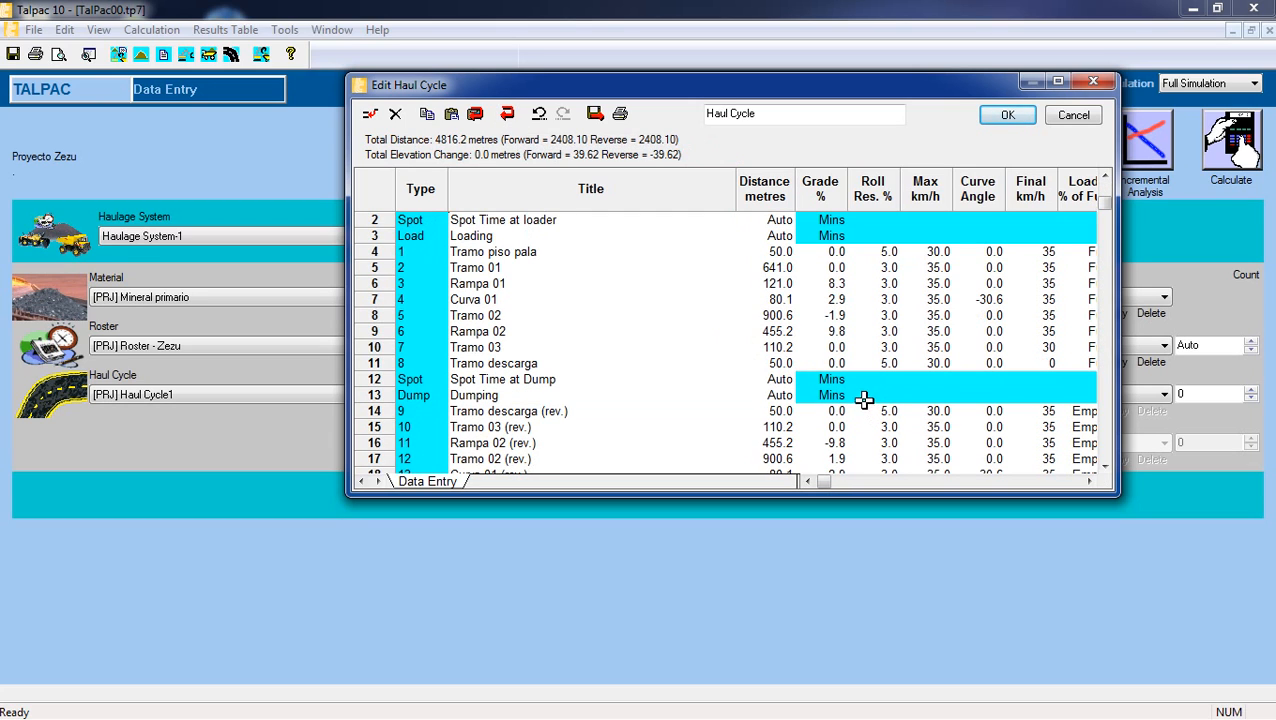
{"action": "left_click", "coordinate": [820, 412]}
{"action": "scroll", "coordinate": [785, 331], "scroll_direction": "up", "scroll_amount": 1}
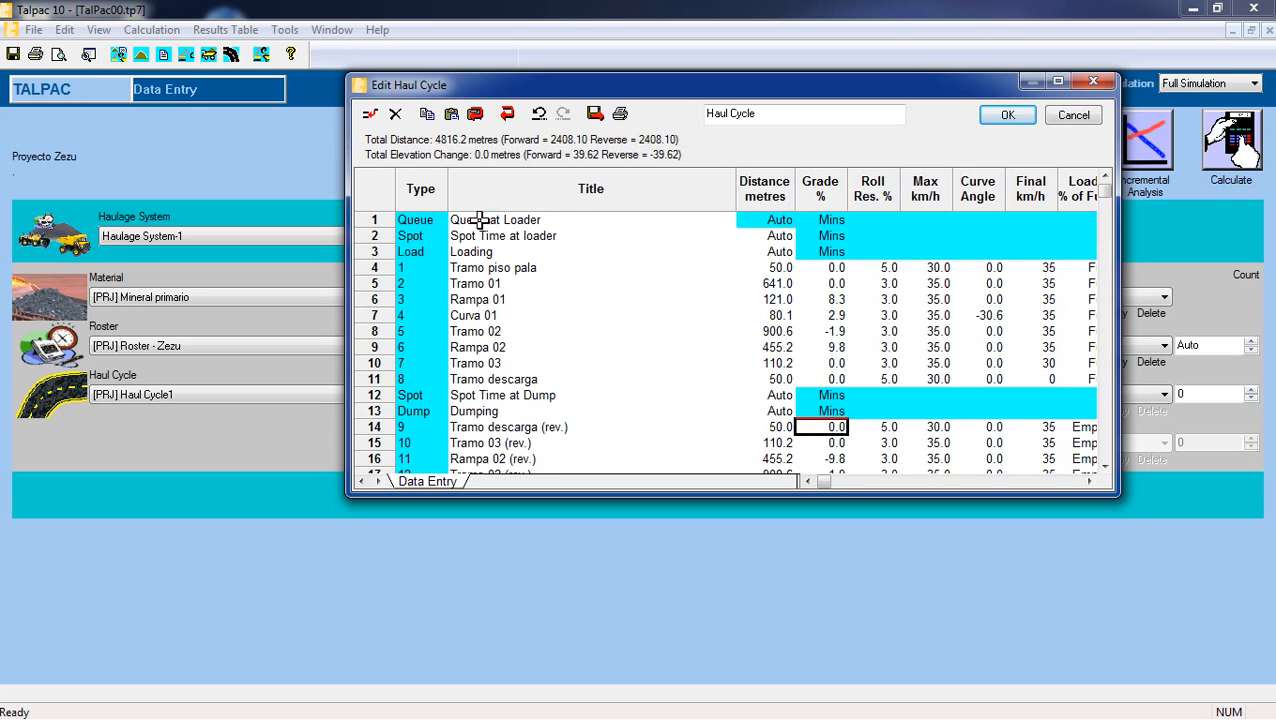
Examine the outbound segments from the loader to Tramo descarga and compare them with the reversed return segments.
{"action": "left_click_drag", "start_coordinate": [475, 220], "coordinate": [1092, 373]}
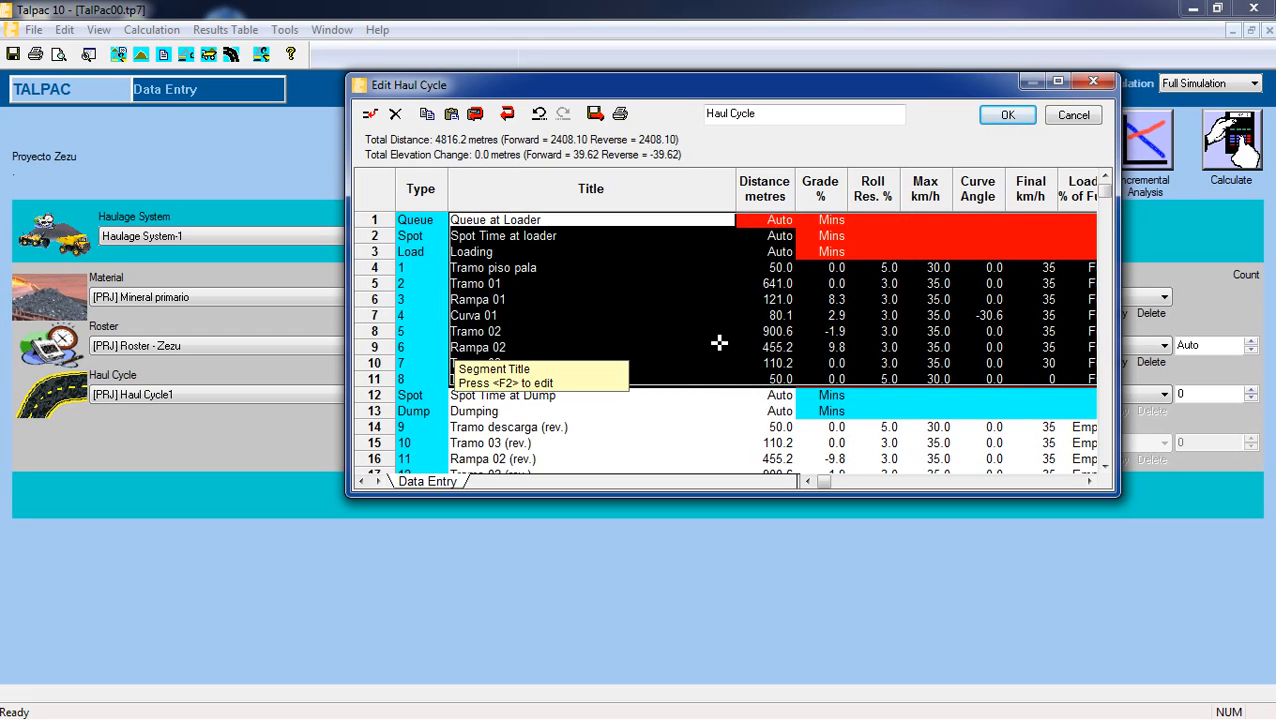
{"action": "left_click", "coordinate": [822, 363]}
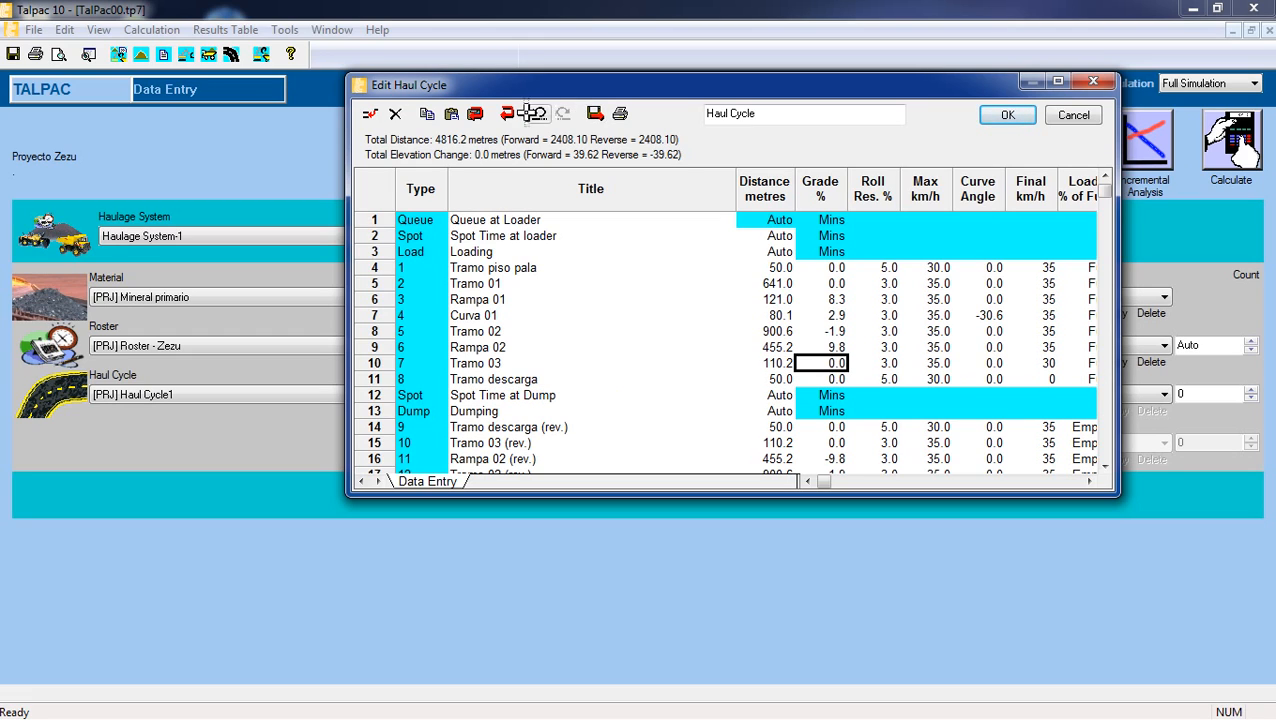
{"action": "scroll", "coordinate": [721, 350], "scroll_direction": "down", "scroll_amount": 2}
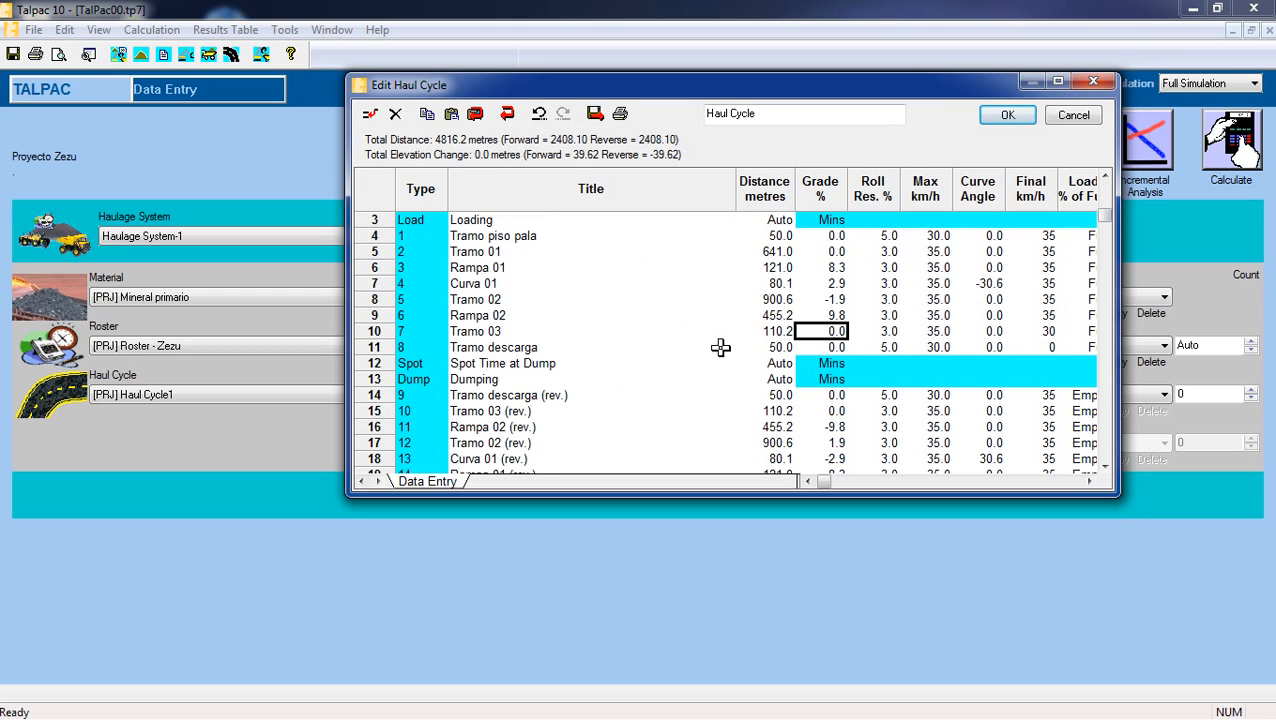
{"action": "scroll", "coordinate": [721, 347], "scroll_direction": "down", "scroll_amount": 1}
{"action": "left_click_drag", "start_coordinate": [485, 330], "coordinate": [1065, 458]}
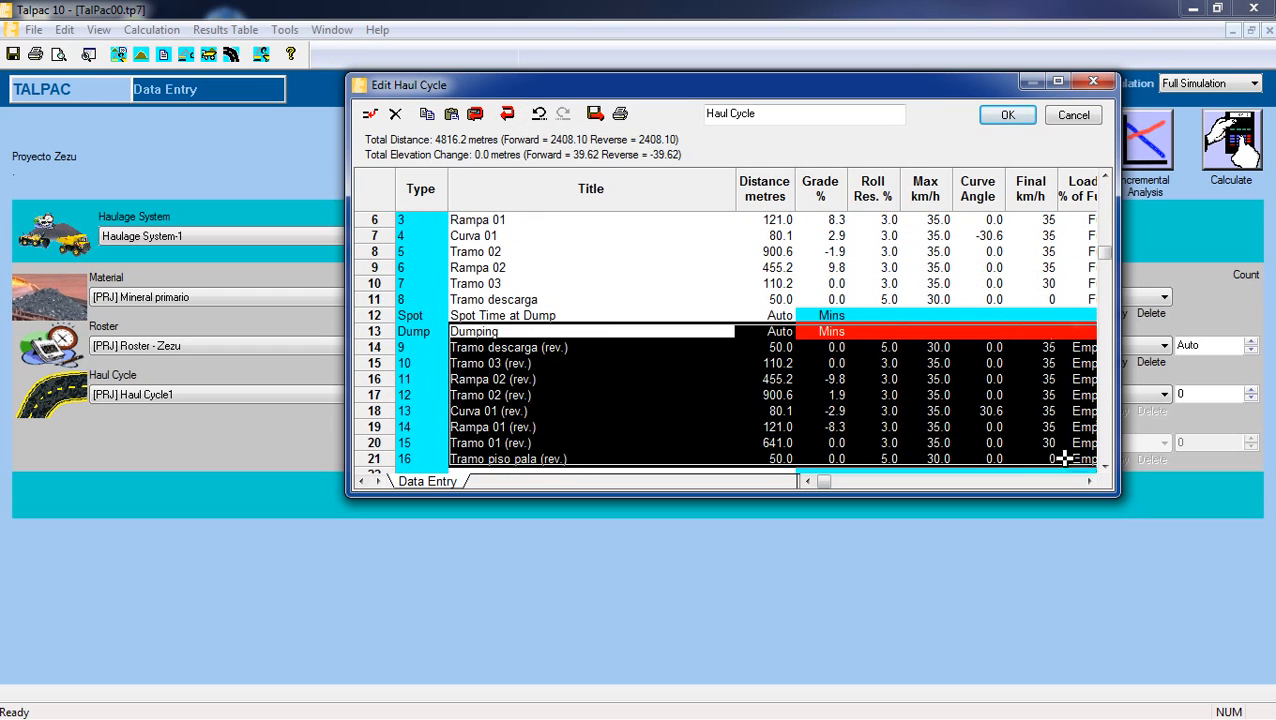
{"action": "left_click_drag", "start_coordinate": [500, 331], "coordinate": [1082, 460]}
{"action": "scroll", "coordinate": [755, 360], "scroll_direction": "up", "scroll_amount": 1}
{"action": "left_click", "coordinate": [740, 314]}
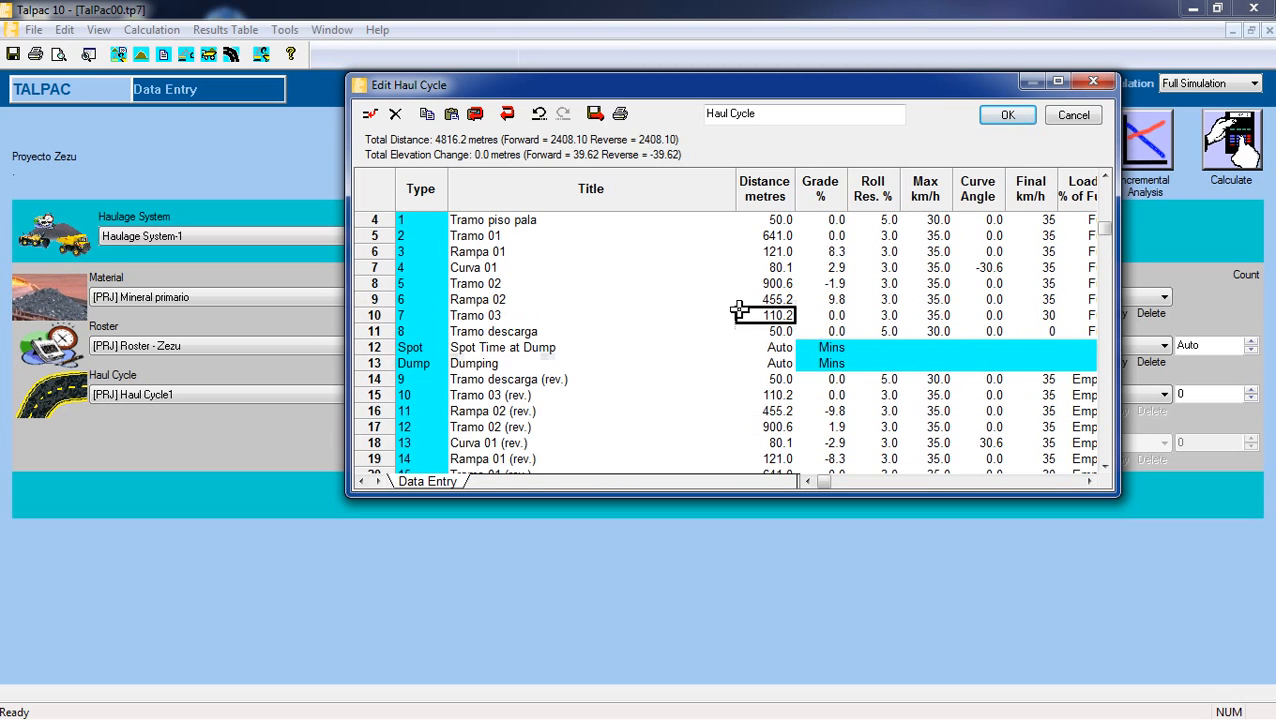
{"action": "scroll", "coordinate": [738, 312], "scroll_direction": "up", "scroll_amount": 1}
{"action": "left_click_drag", "start_coordinate": [517, 238], "coordinate": [1065, 379]}
{"action": "left_click", "coordinate": [857, 411]}
{"action": "scroll", "coordinate": [672, 404], "scroll_direction": "down", "scroll_amount": 2}
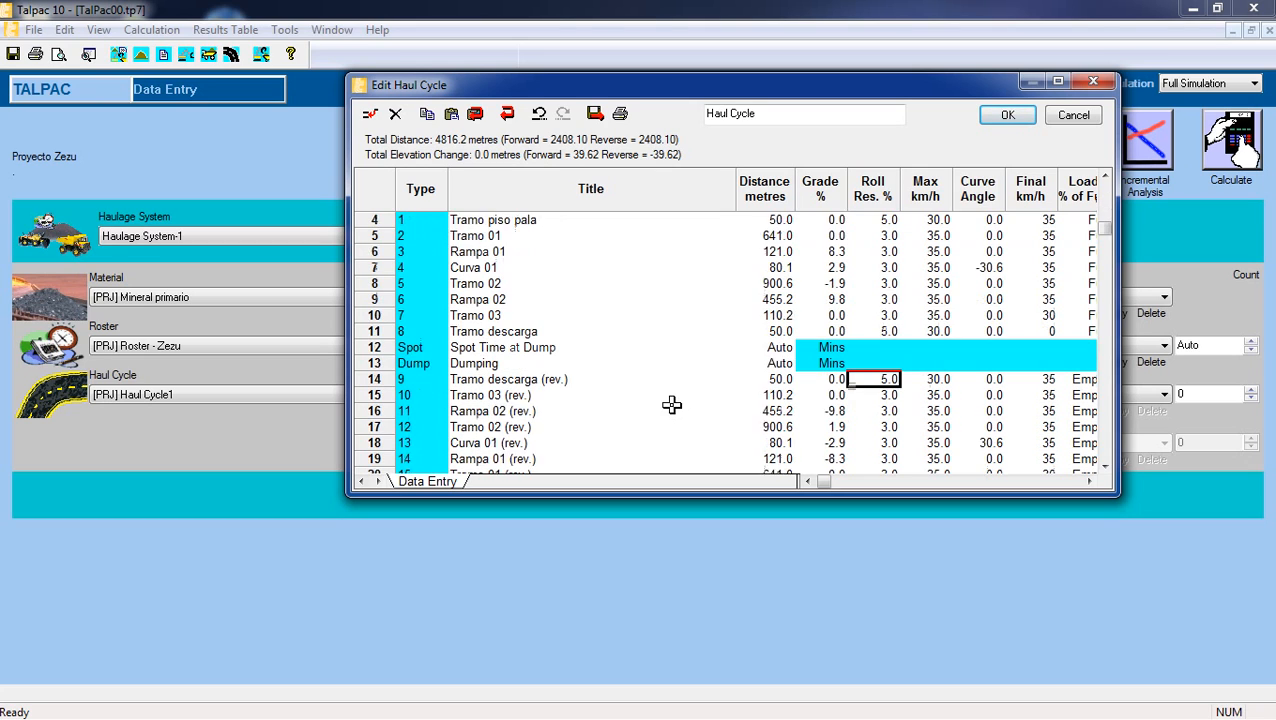
Examine the load state of the return segments and compare the grades of Rampa 02 and its reversed counterpart.
{"action": "left_click_drag", "start_coordinate": [490, 299], "coordinate": [512, 430]}
{"action": "left_click", "coordinate": [491, 396]}
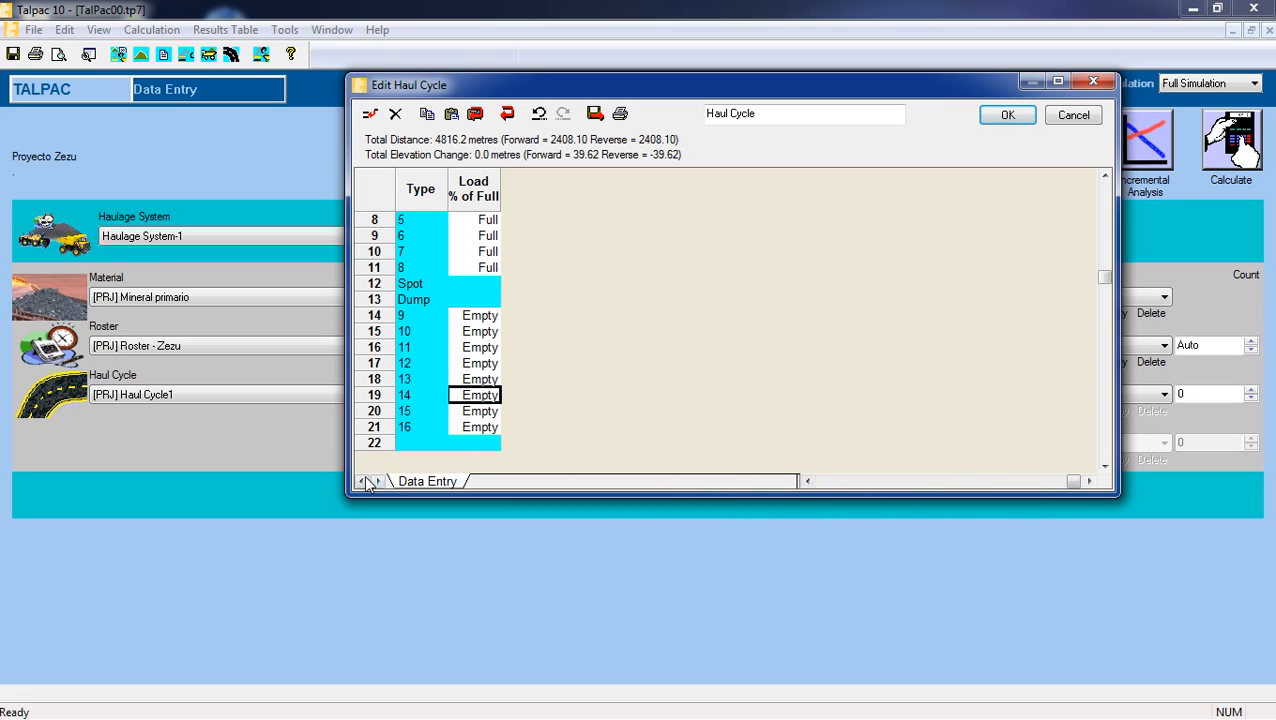
{"action": "left_click", "coordinate": [434, 331]}
{"action": "left_click", "coordinate": [474, 363]}
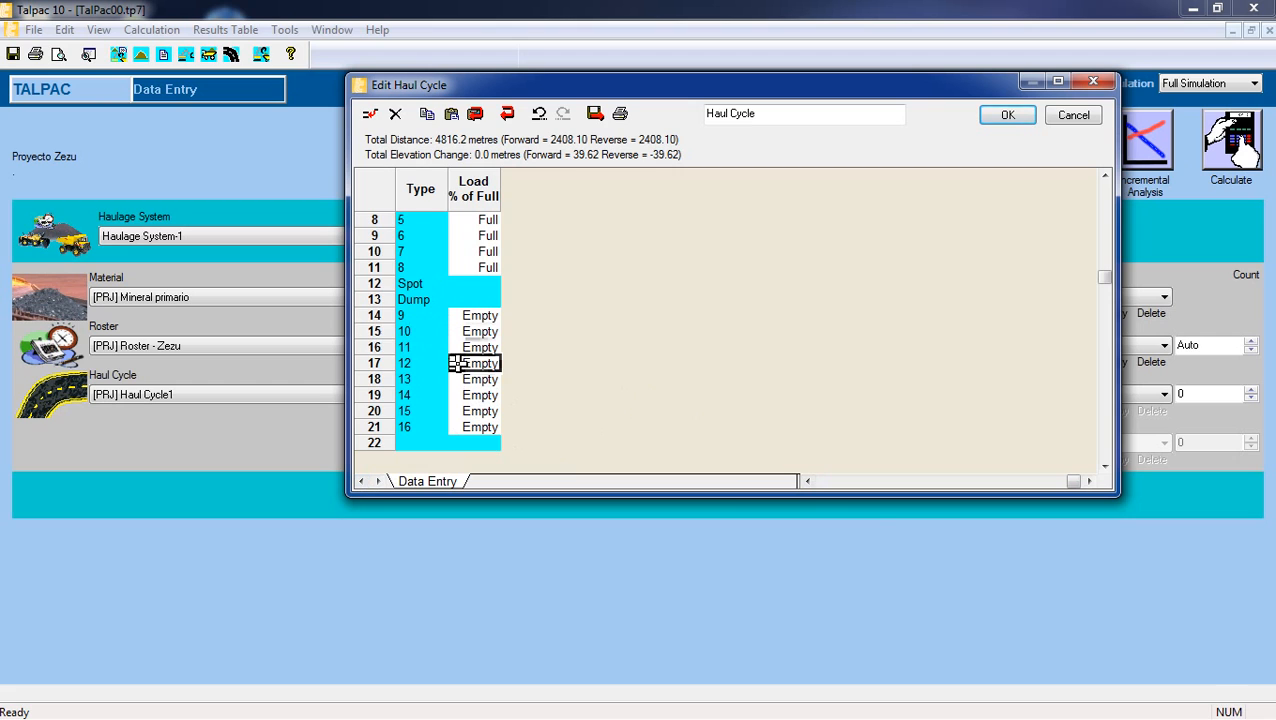
{"action": "left_click", "coordinate": [808, 482]}
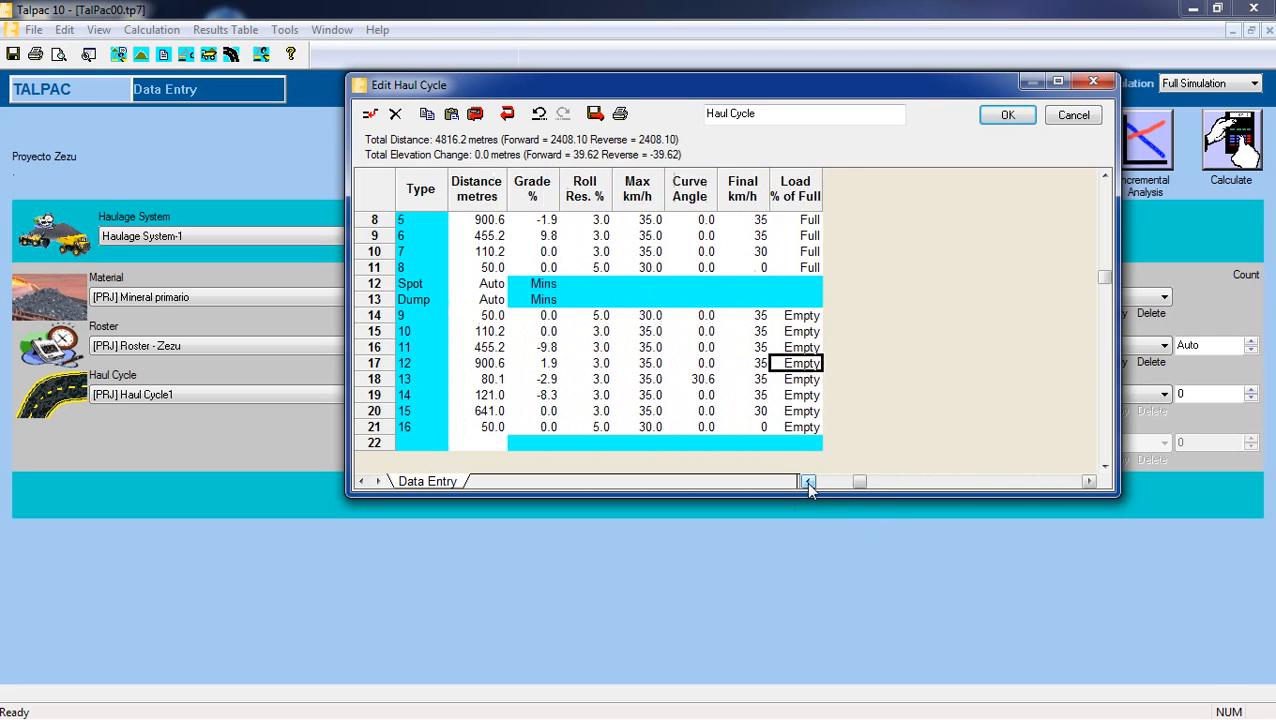
{"action": "left_click", "coordinate": [838, 350]}
{"action": "scroll", "coordinate": [865, 370], "scroll_direction": "up", "scroll_amount": 1}
{"action": "scroll", "coordinate": [864, 370], "scroll_direction": "up", "scroll_amount": 1}
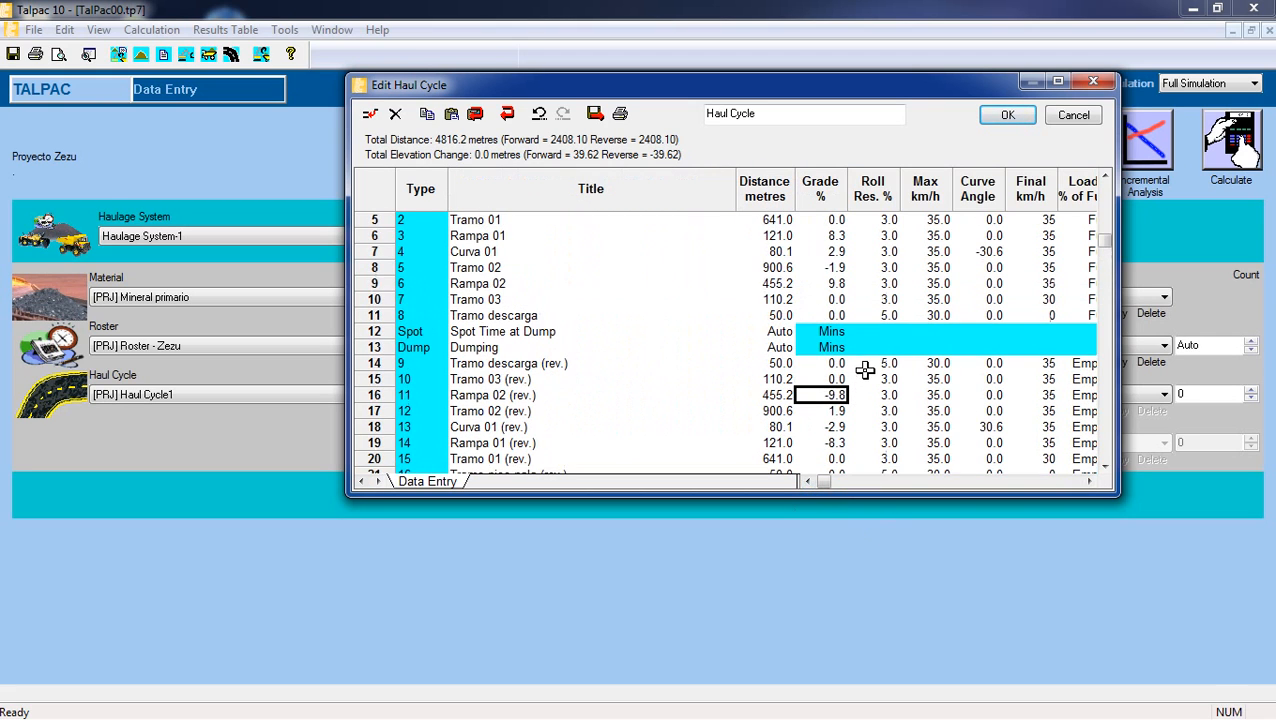
{"action": "scroll", "coordinate": [855, 356], "scroll_direction": "up", "scroll_amount": 1}
{"action": "scroll", "coordinate": [813, 329], "scroll_direction": "up", "scroll_amount": 3}
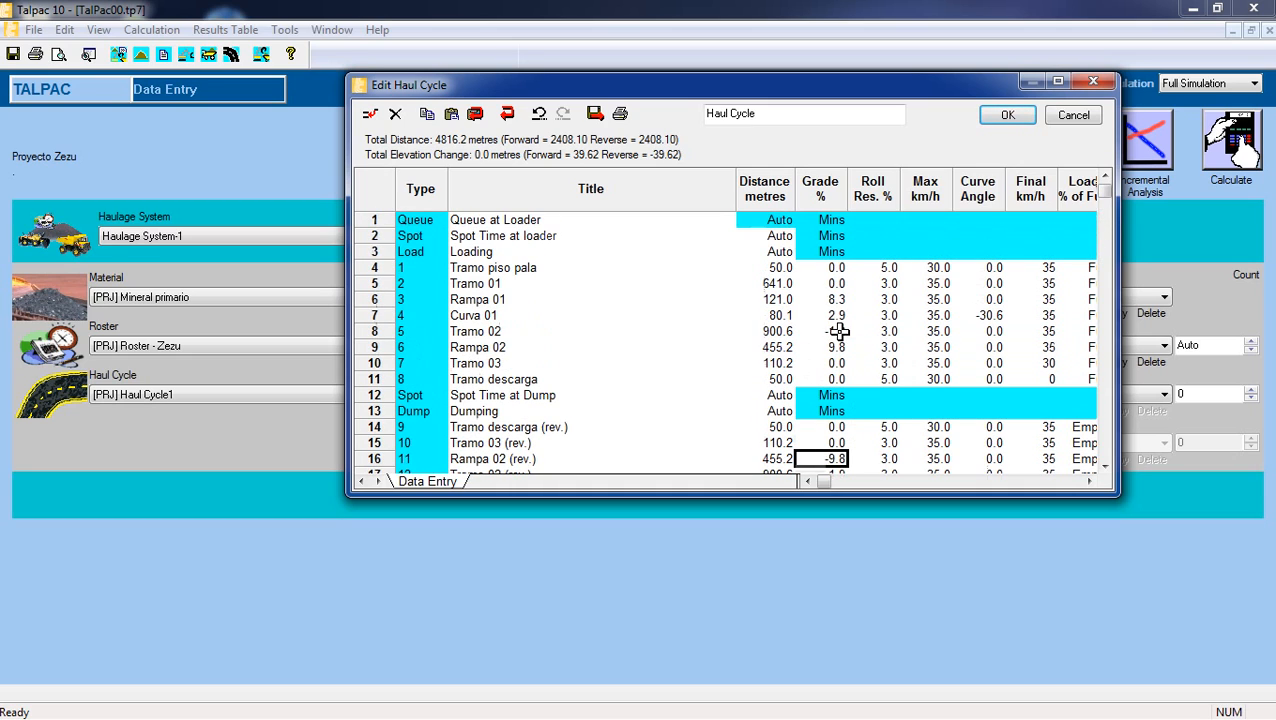
{"action": "left_click", "coordinate": [830, 347]}
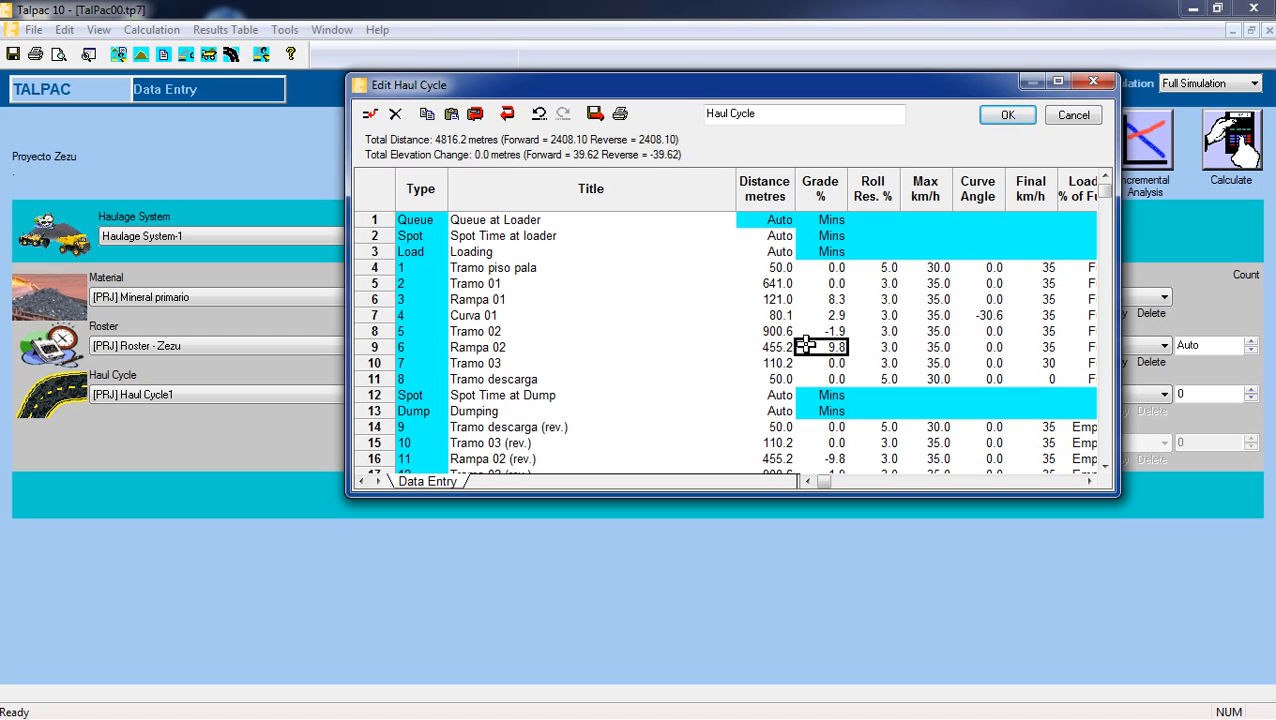
Compare the grade of Rampa 02 with that of Rampa 02 (rev.), and check the load state of the outbound and return segments.
{"action": "scroll", "coordinate": [805, 346], "scroll_direction": "down", "scroll_amount": 3}
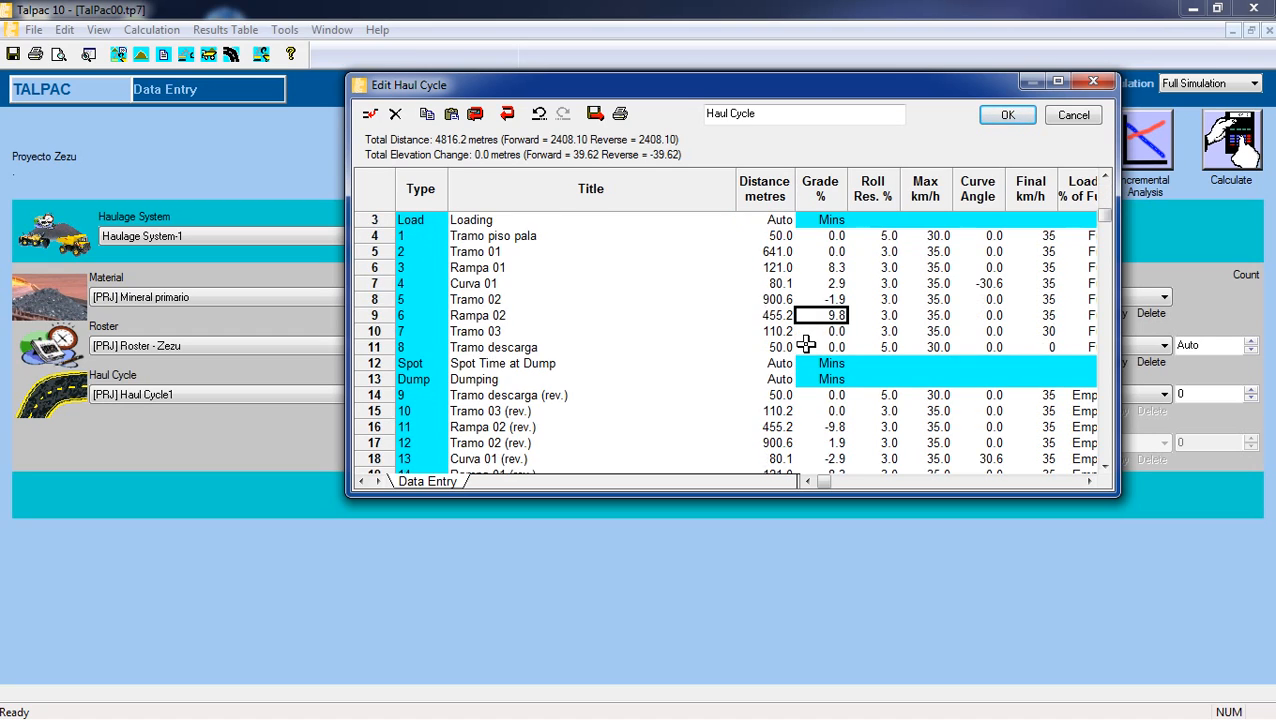
{"action": "left_click", "coordinate": [816, 411]}
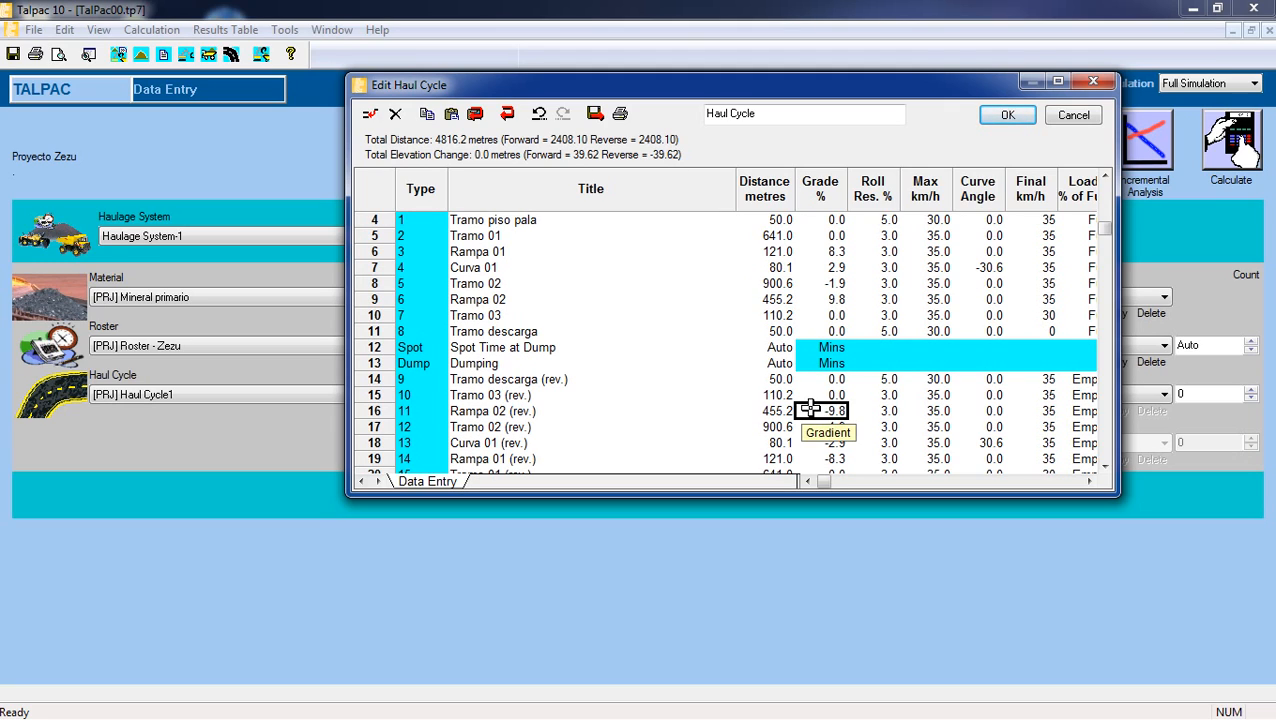
{"action": "left_click", "coordinate": [818, 299]}
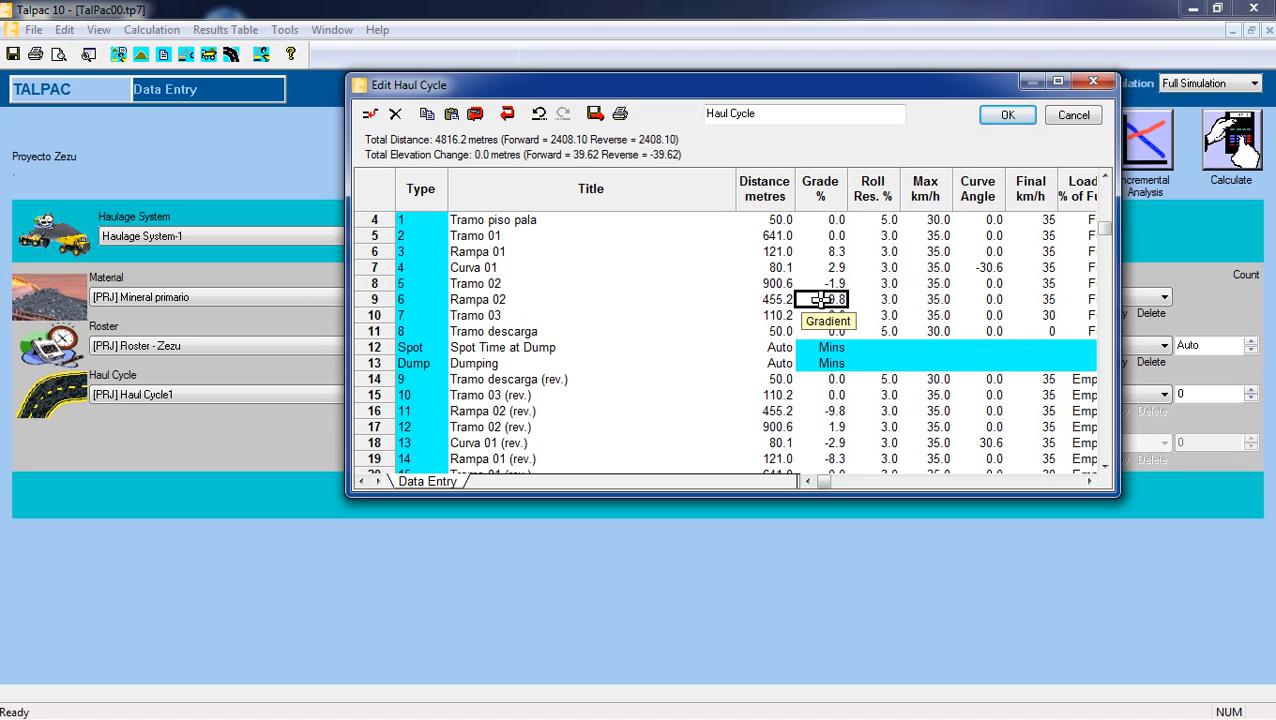
{"action": "left_click", "coordinate": [816, 411]}
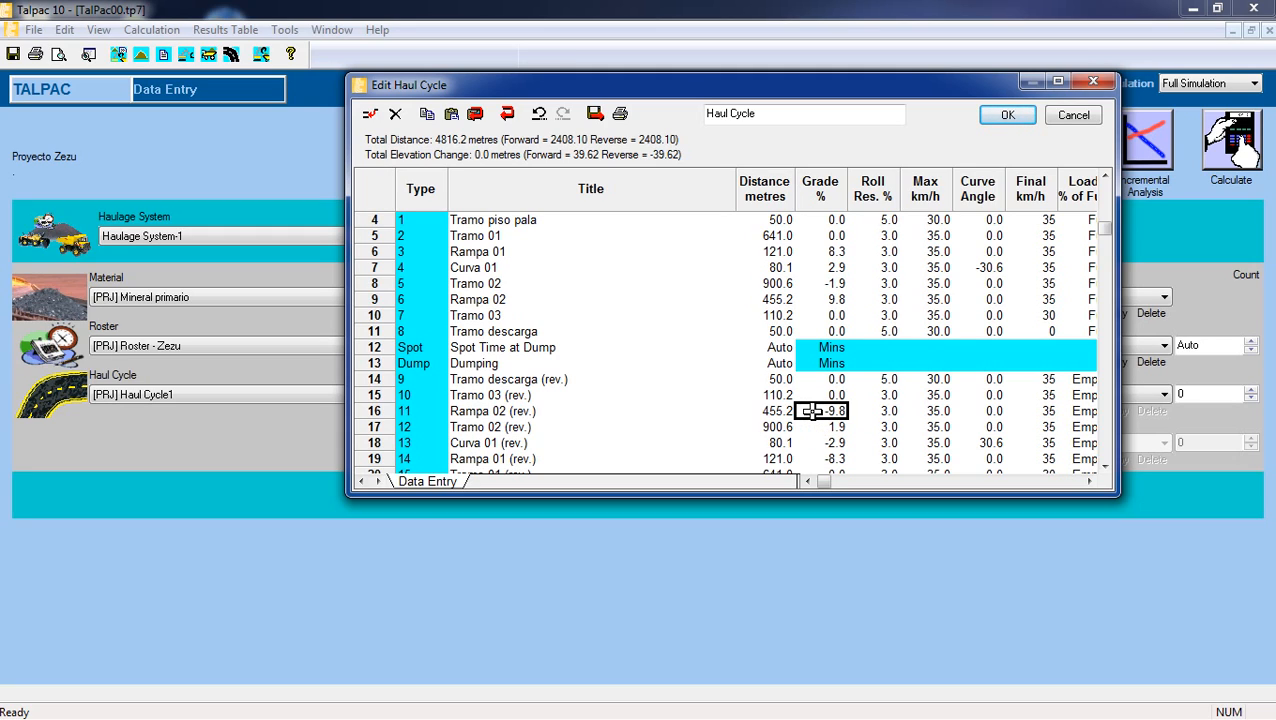
{"action": "left_click", "coordinate": [1089, 481]}
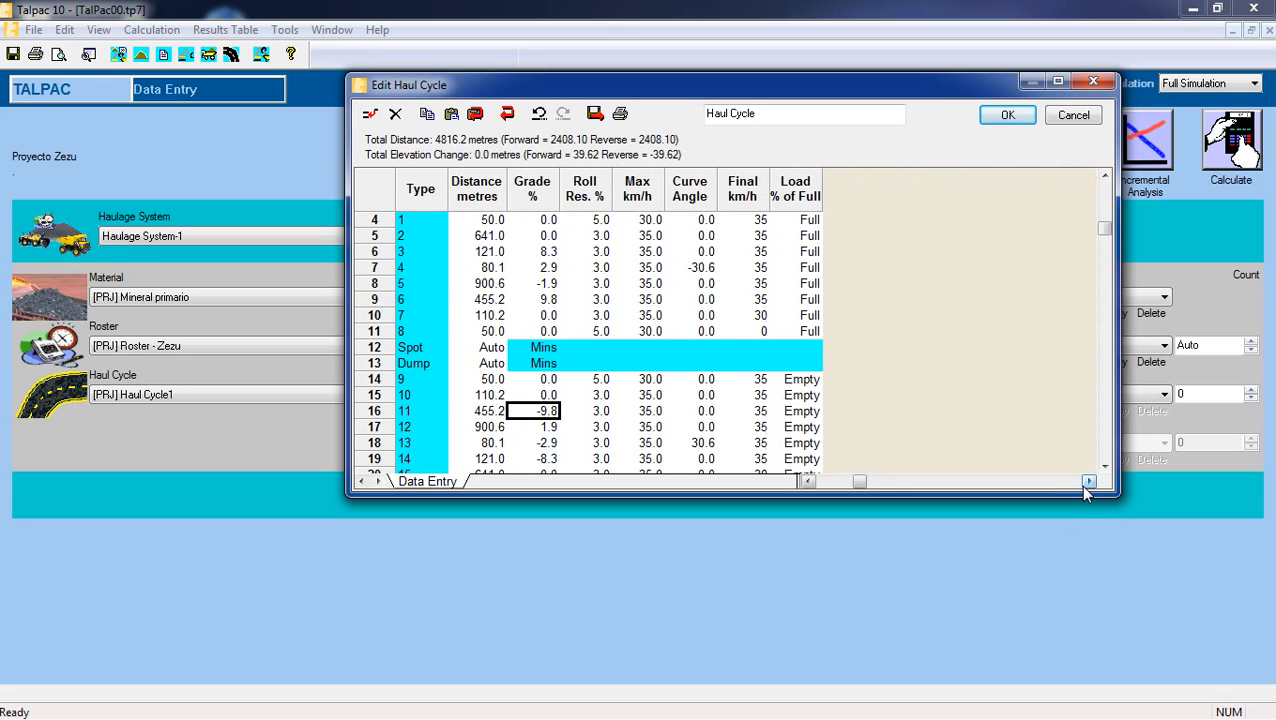
{"action": "left_click", "coordinate": [810, 481]}
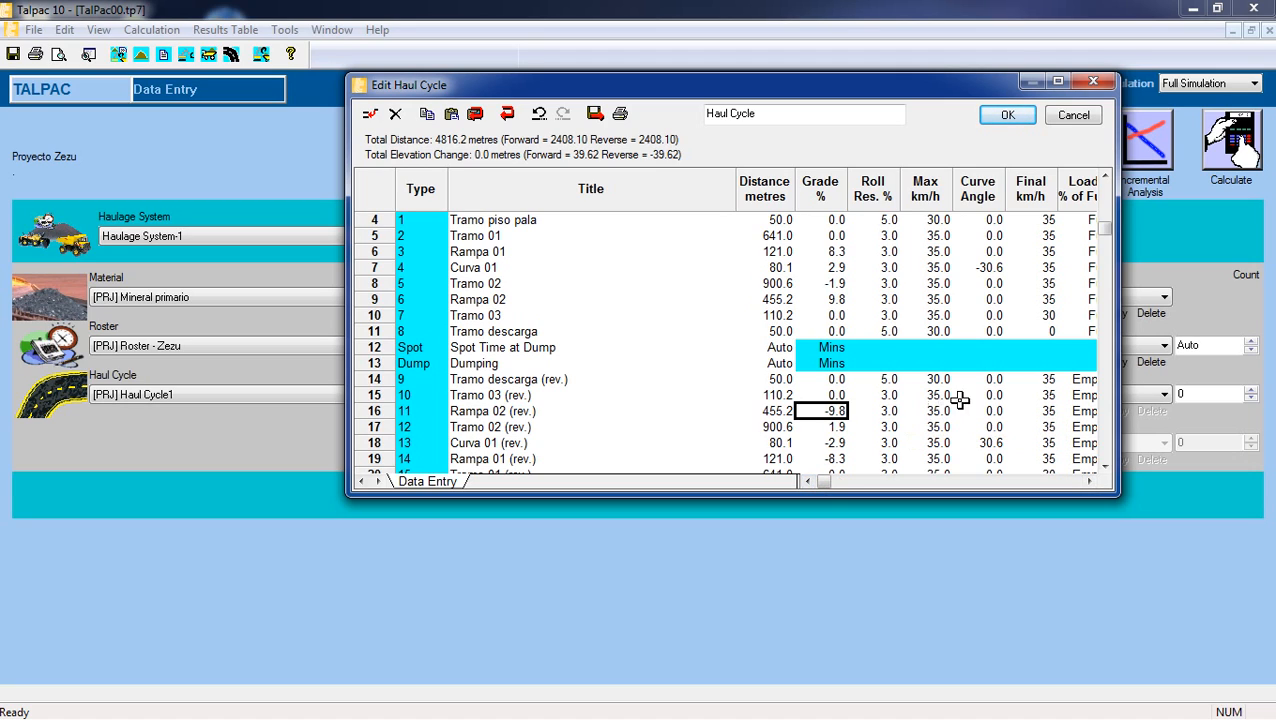
Set the final speed of Tramo descarga (rev.) and both the maximum and final speeds of Tramo 03 (rev.) to 45 km/h.
{"action": "left_click", "coordinate": [1090, 481]}
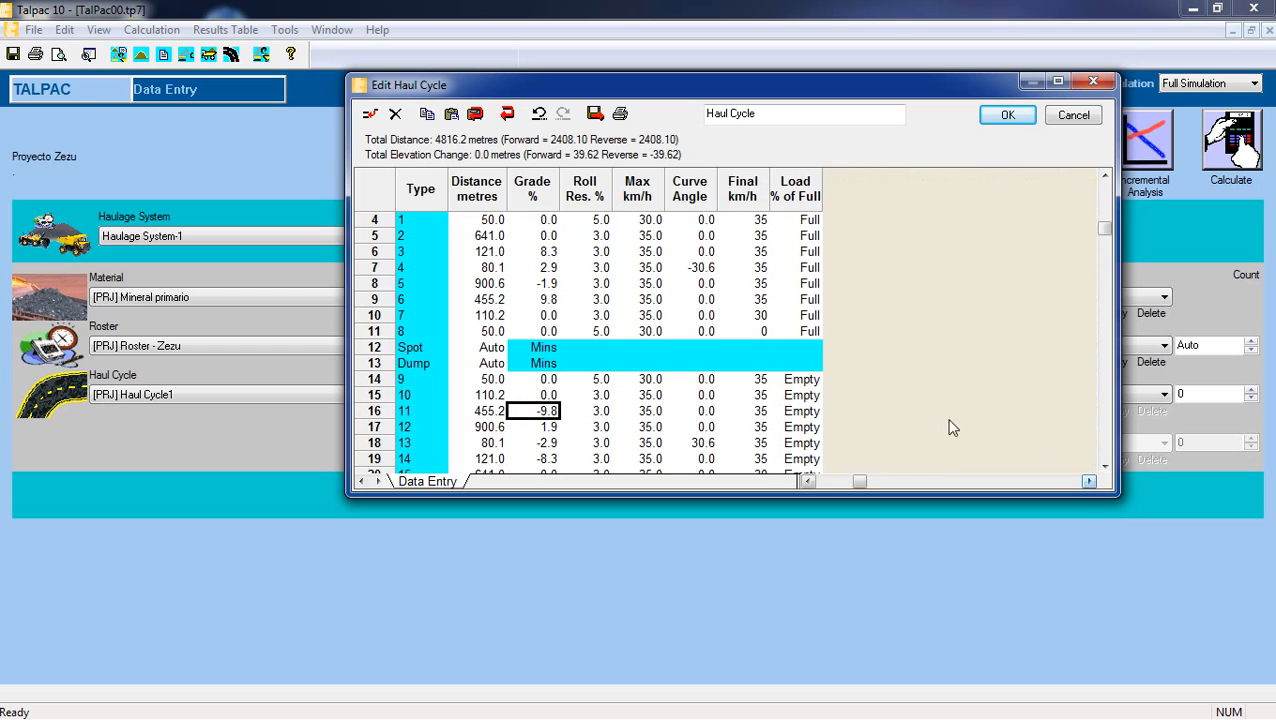
{"action": "left_click", "coordinate": [760, 379]}
{"action": "left_click", "coordinate": [808, 481]}
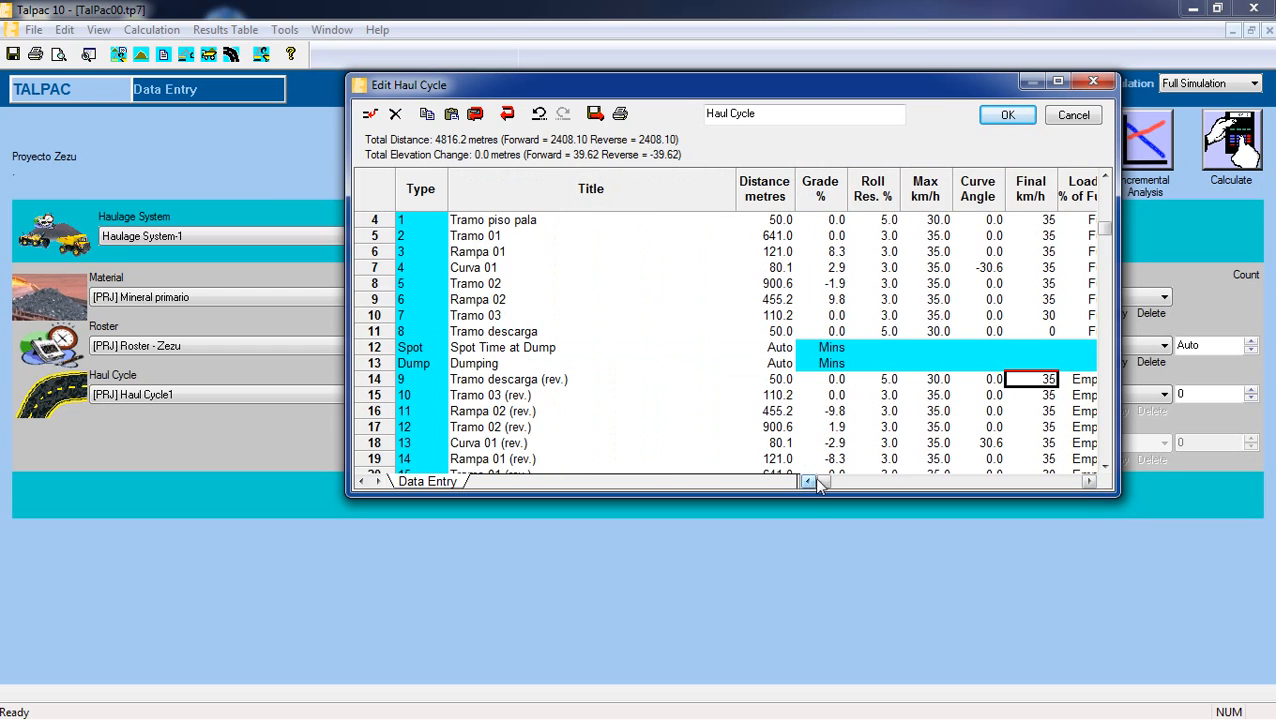
{"action": "type", "text": "45"}
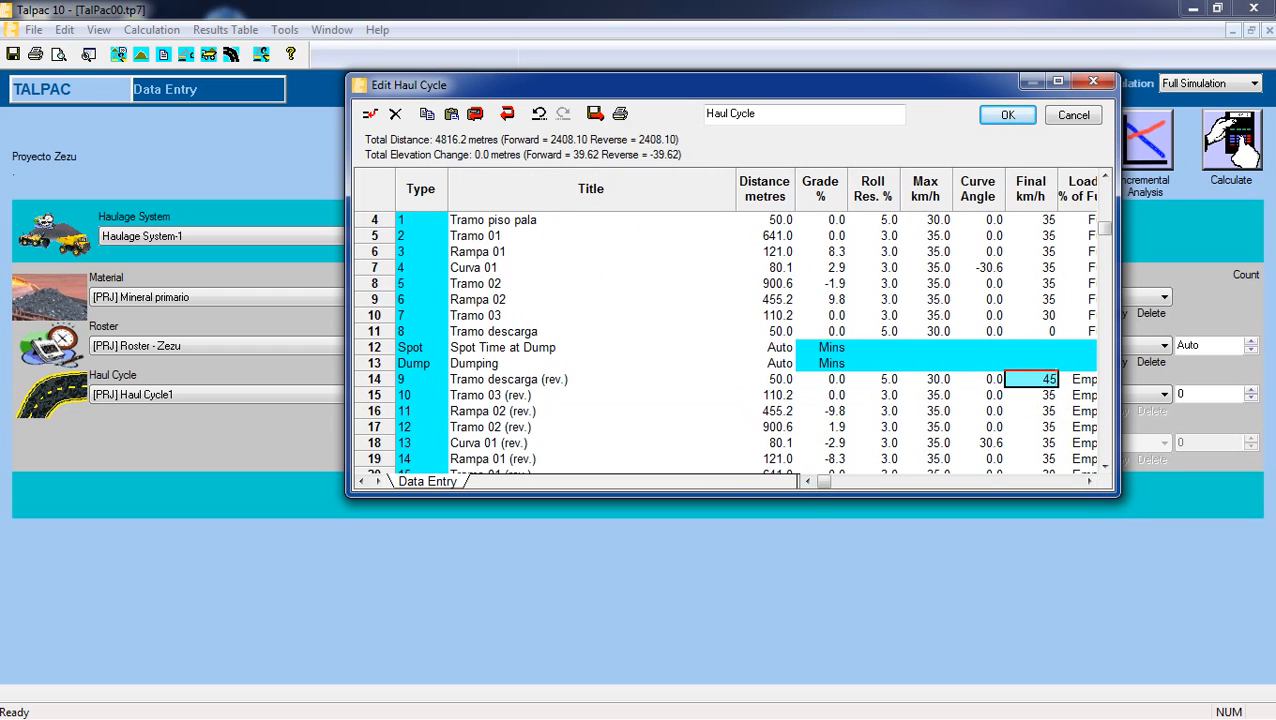
{"action": "left_click", "coordinate": [927, 395]}
{"action": "type", "text": "45"}
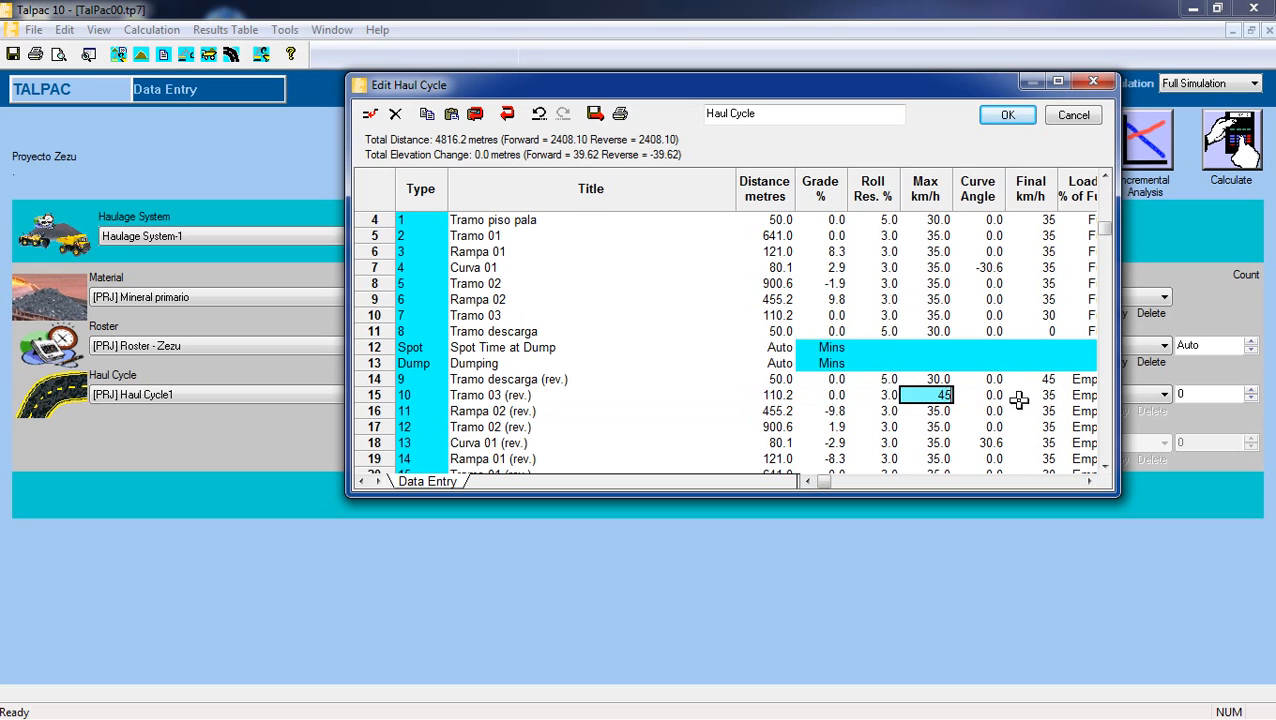
{"action": "left_click", "coordinate": [1040, 396]}
{"action": "type", "text": "45"}
Set the maximum and final speeds of Rampa 02 (rev.) and Tramo 02 (rev.) to 45 km/h.
{"action": "left_click", "coordinate": [927, 411]}
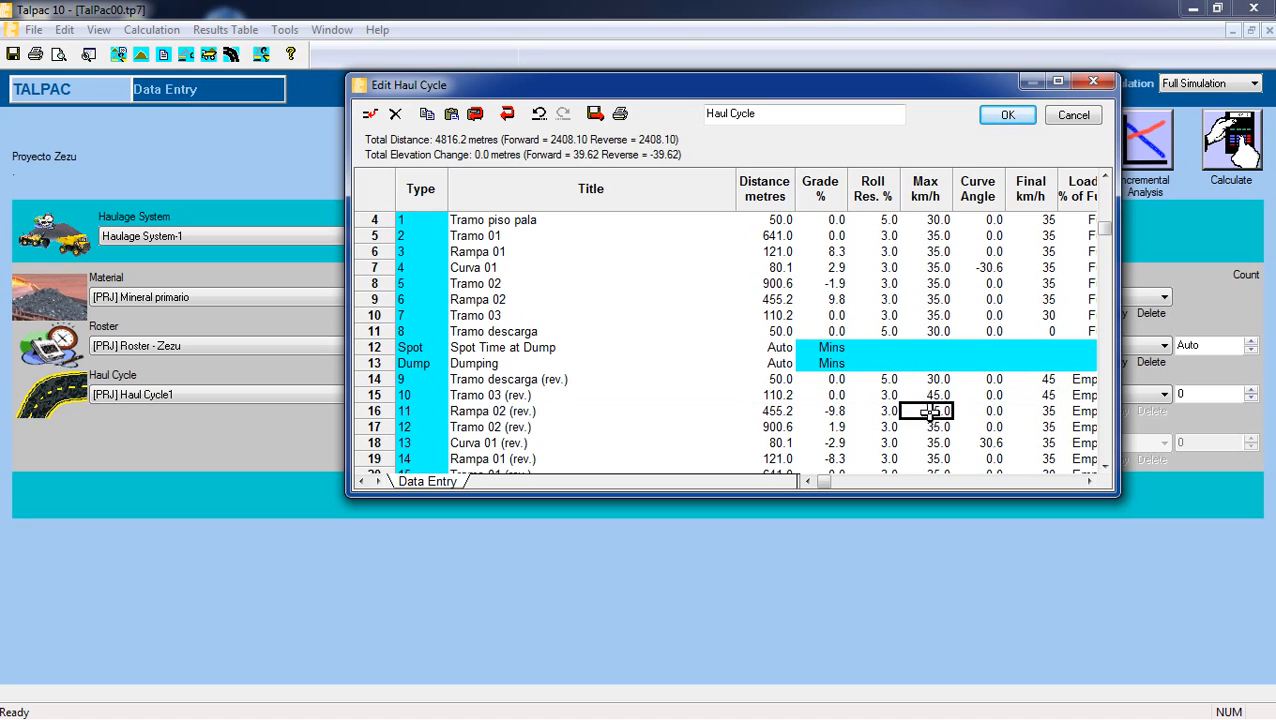
{"action": "type", "text": "45"}
{"action": "left_click", "coordinate": [1047, 411]}
{"action": "type", "text": "45"}
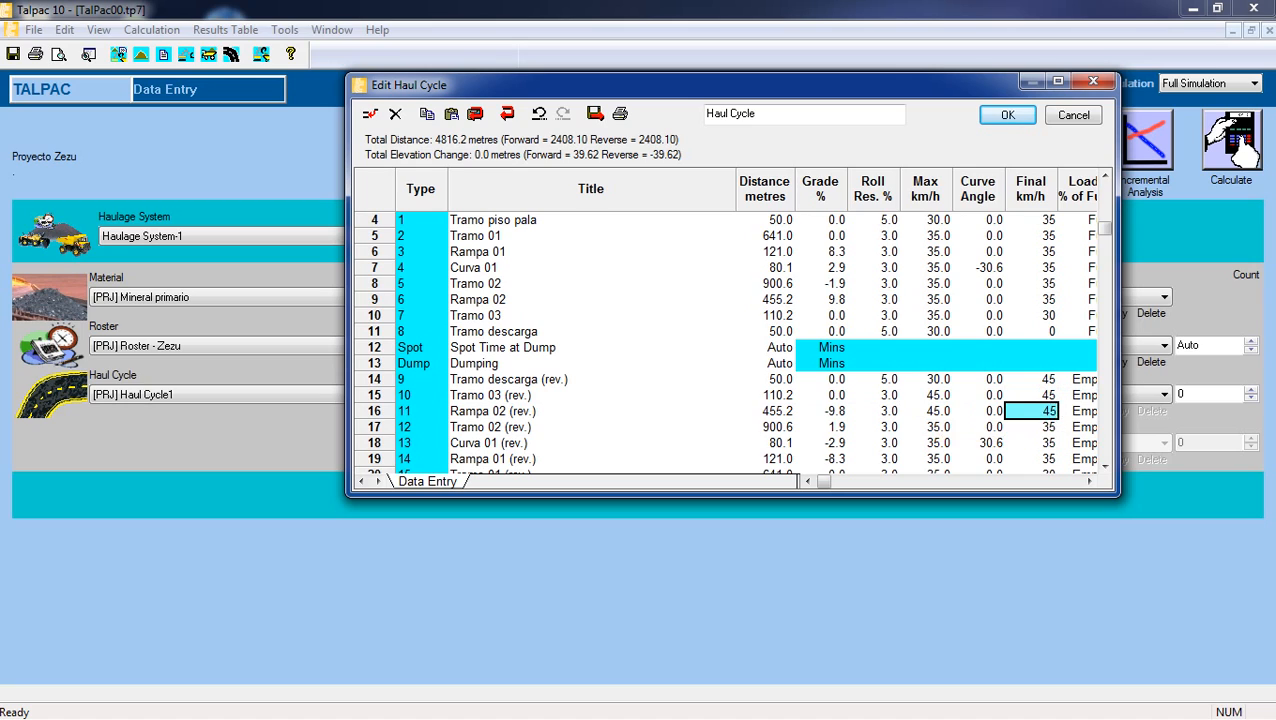
{"action": "left_click", "coordinate": [927, 427]}
{"action": "type", "text": "45"}
{"action": "left_click", "coordinate": [1045, 427]}
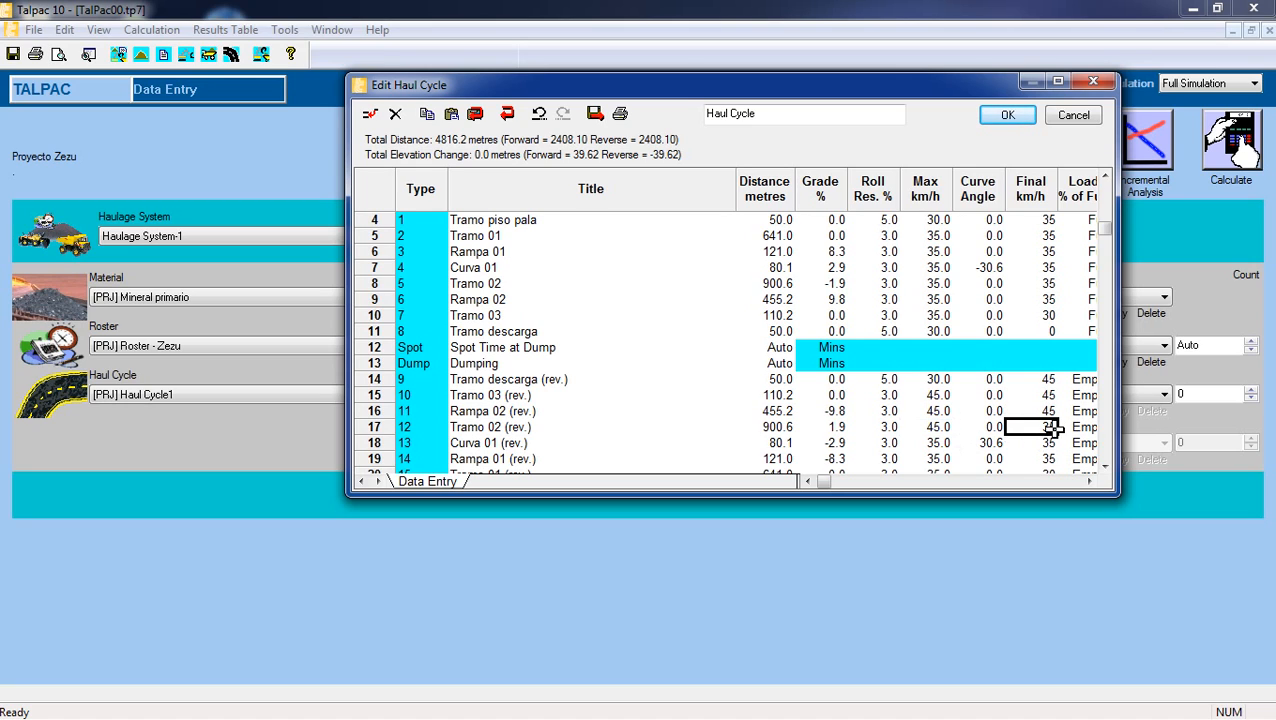
{"action": "type", "text": "45"}
Set the maximum and final speeds of Curva 01 (rev.) and Rampa 01 (rev.) to 45 km/h.
{"action": "left_click", "coordinate": [940, 443]}
{"action": "type", "text": "45"}
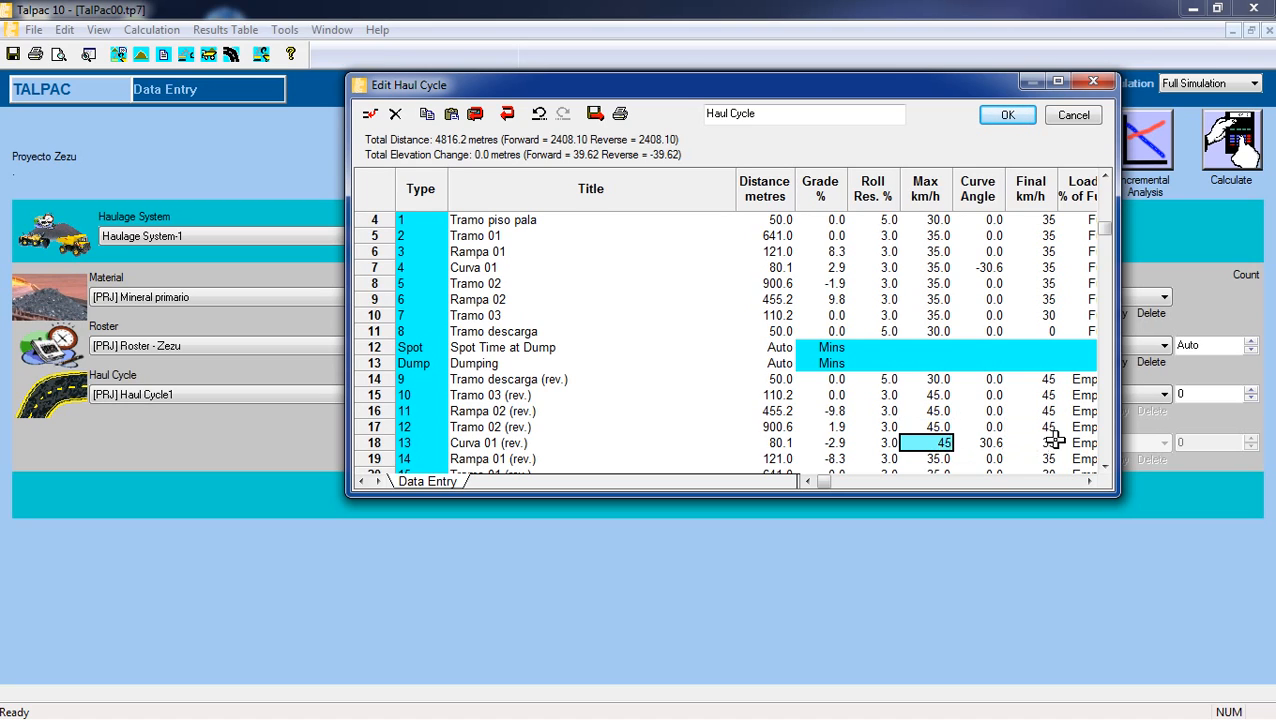
{"action": "left_click", "coordinate": [1045, 443]}
{"action": "type", "text": "45"}
{"action": "left_click", "coordinate": [935, 459]}
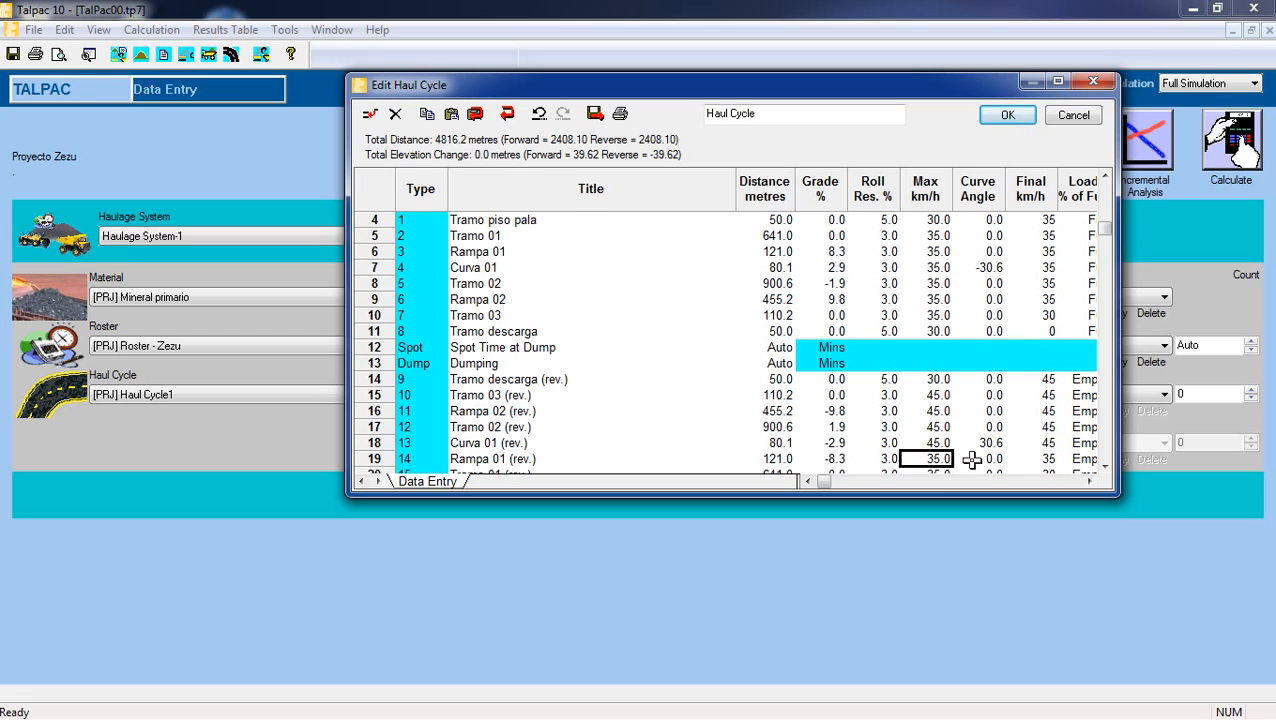
{"action": "left_click", "coordinate": [1106, 467]}
{"action": "left_click", "coordinate": [1106, 467]}
{"action": "type", "text": "45"}
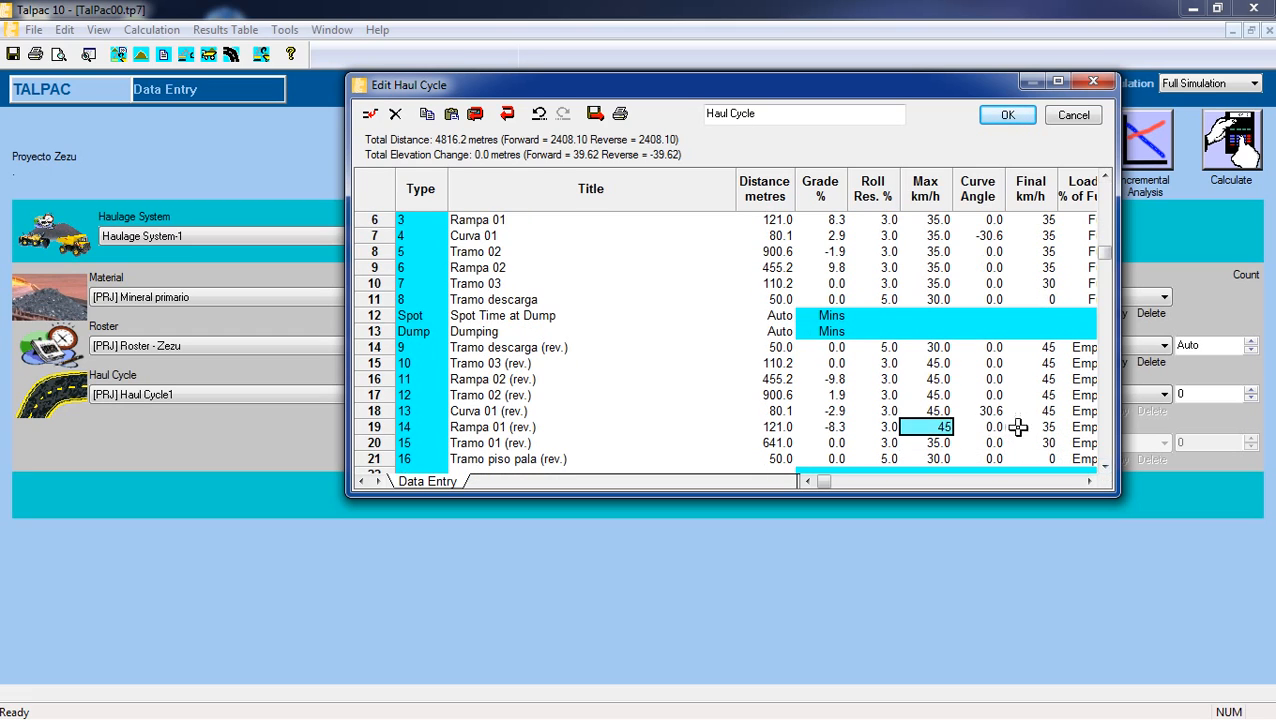
{"action": "left_click", "coordinate": [1028, 428]}
{"action": "type", "text": "45"}
Set the maximum and final speeds of Tramo 01 (rev.) to 45 km/h and accept the edited haul cycle.
{"action": "left_click", "coordinate": [935, 443]}
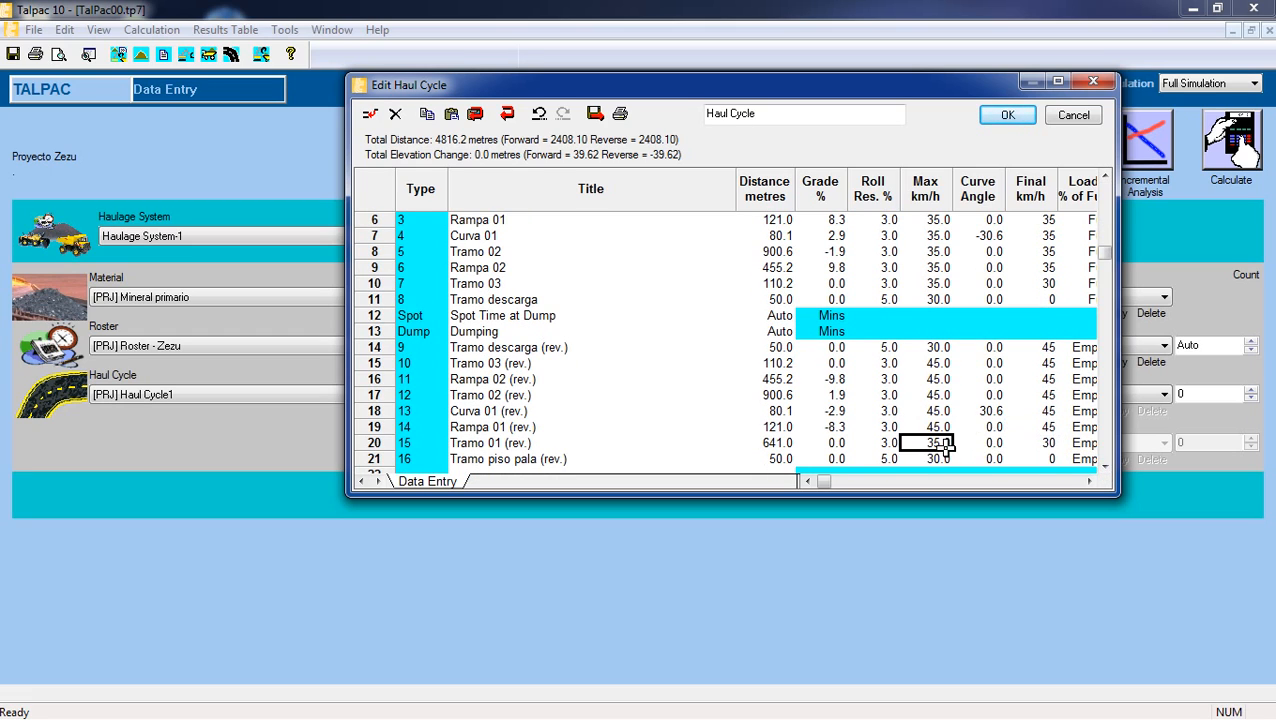
{"action": "type", "text": "45"}
{"action": "left_click", "coordinate": [1030, 443]}
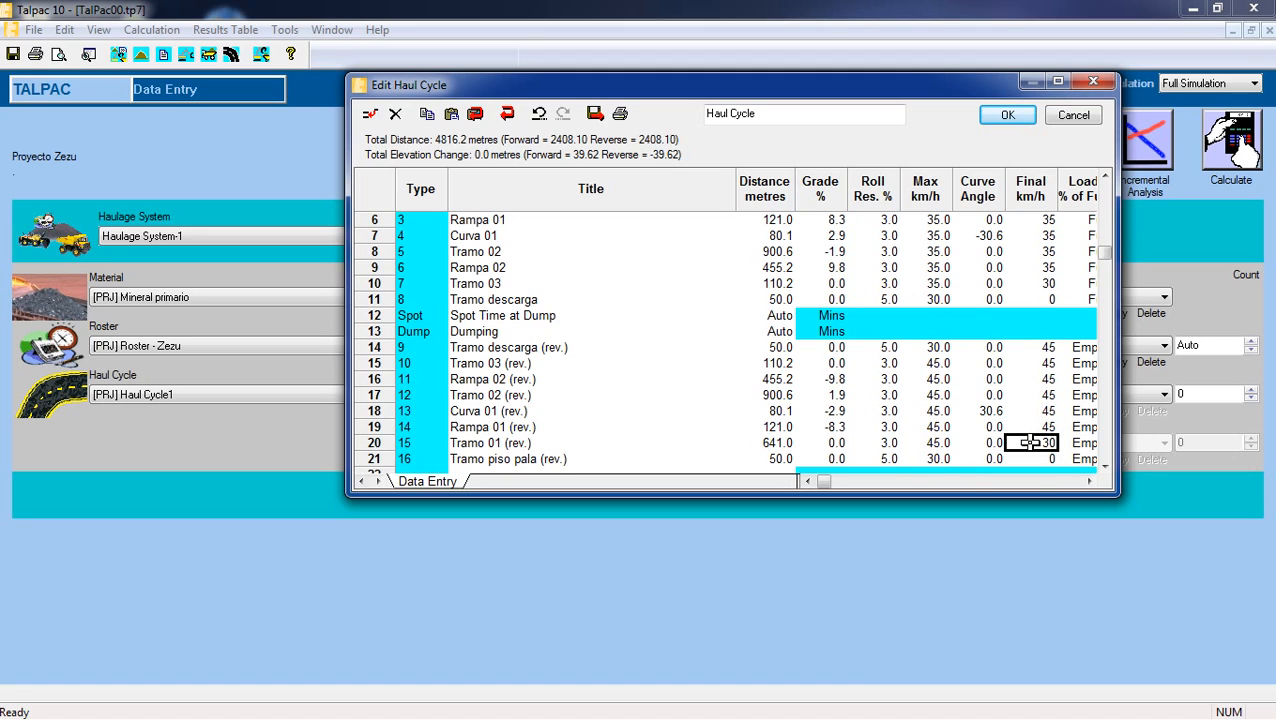
{"action": "right_click", "coordinate": [1030, 442]}
{"action": "left_click", "coordinate": [938, 459]}
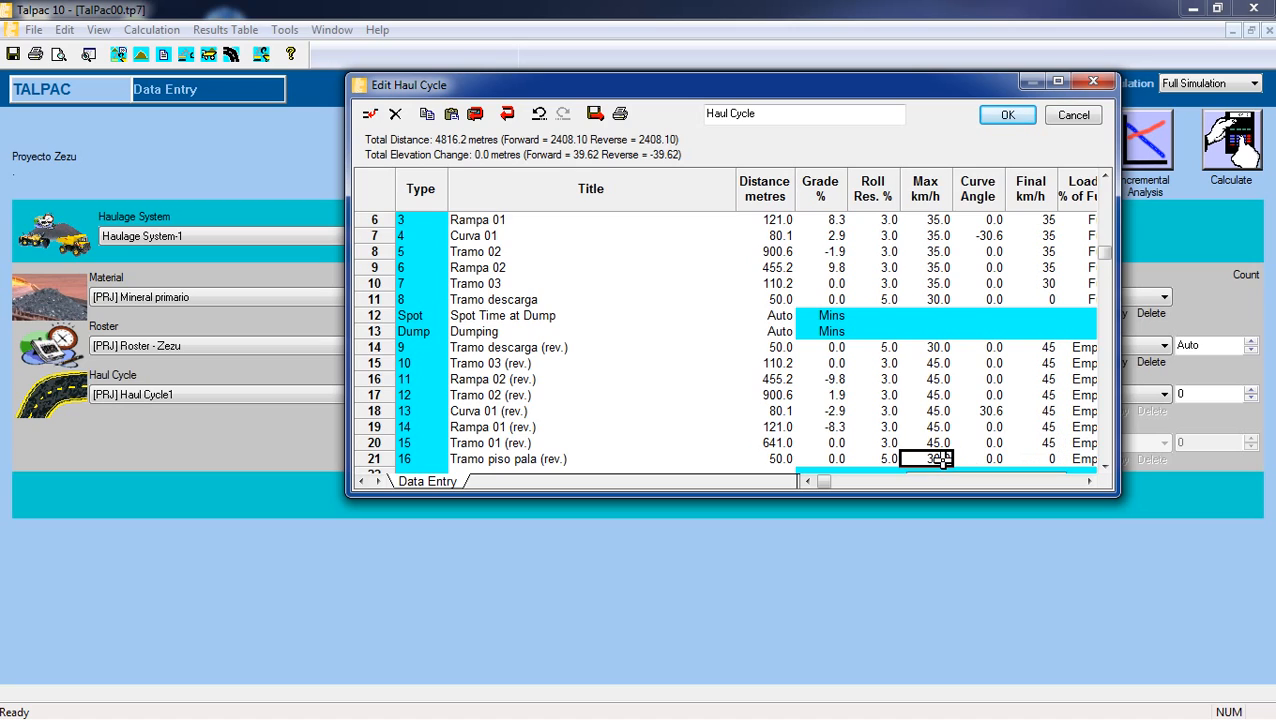
{"action": "left_click", "coordinate": [998, 411]}
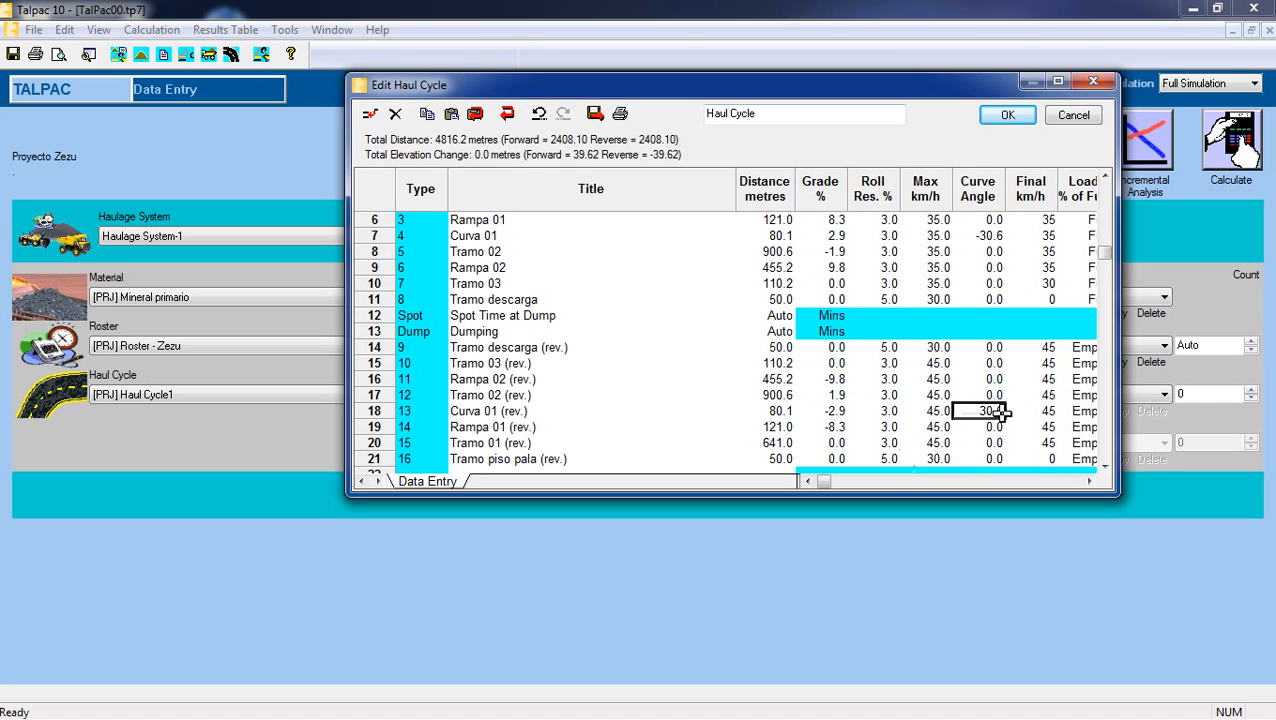
{"action": "scroll", "coordinate": [1000, 411], "scroll_direction": "down", "scroll_amount": 1}
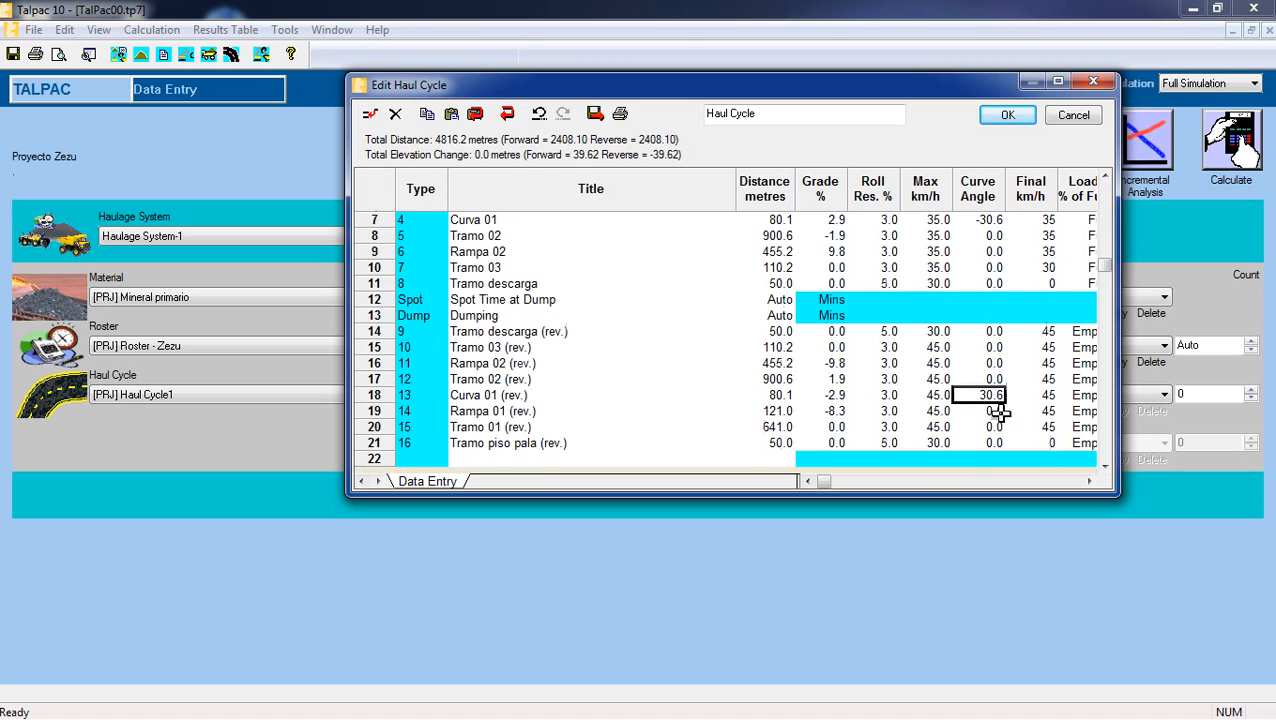
{"action": "scroll", "coordinate": [1000, 411], "scroll_direction": "up", "scroll_amount": 1}
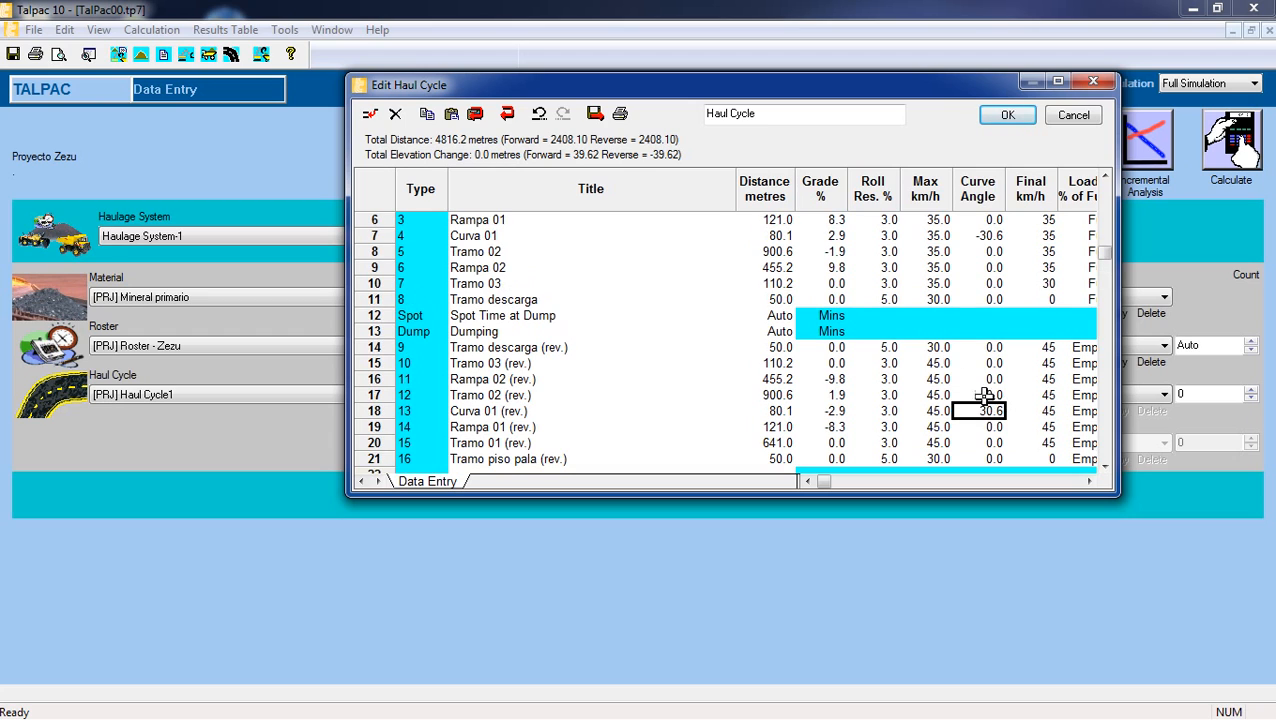
{"action": "left_click", "coordinate": [1008, 116]}
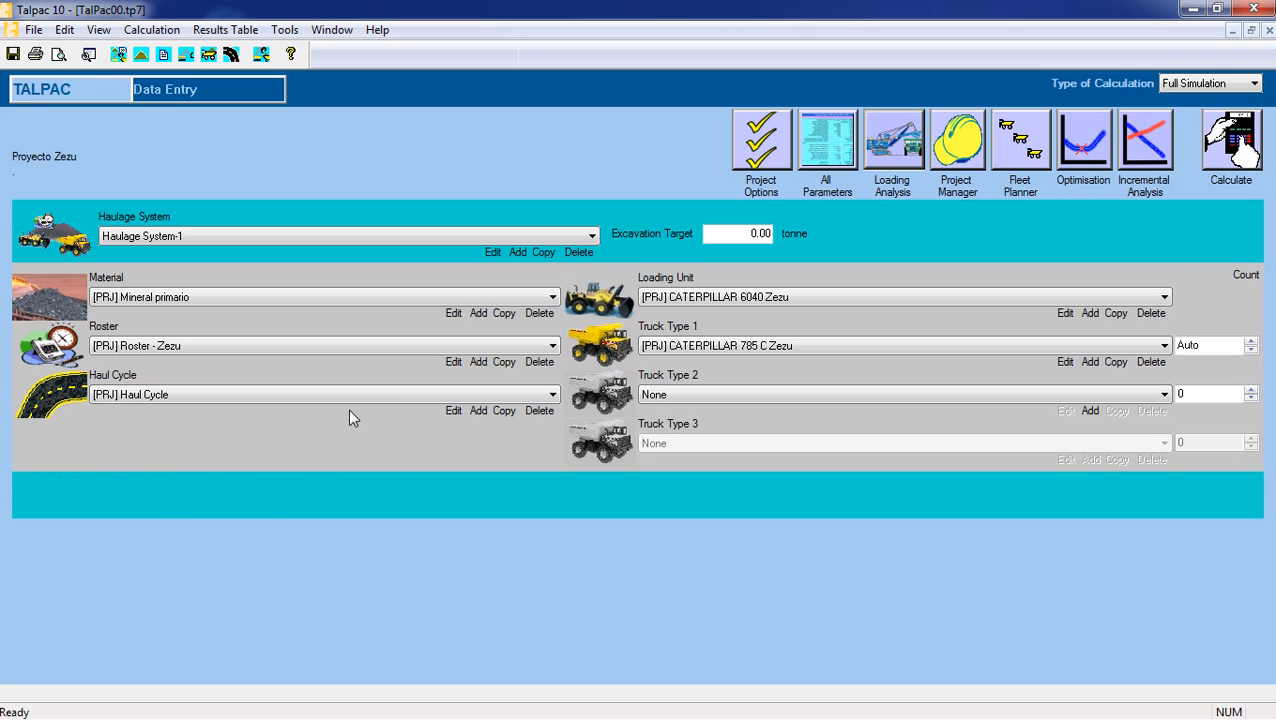
Start a new haulage system and name it "Pala 01 - November 2016".
{"action": "left_click", "coordinate": [405, 236]}
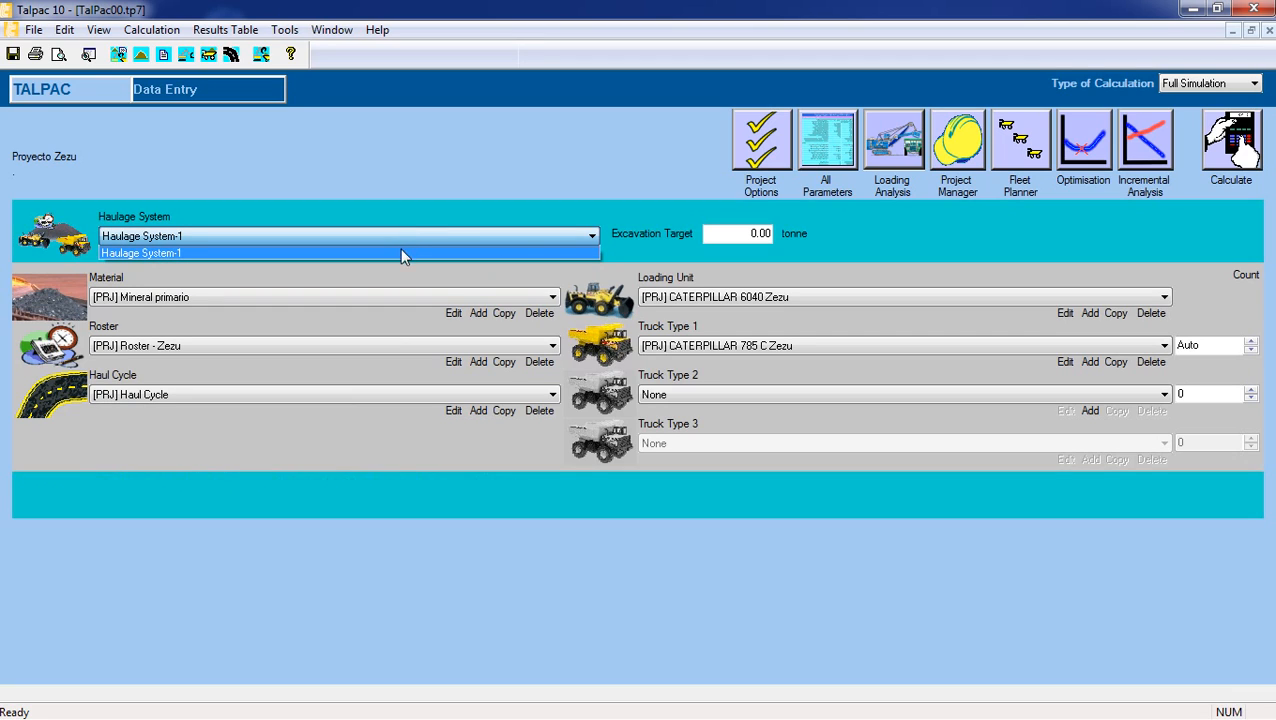
{"action": "left_click", "coordinate": [403, 254]}
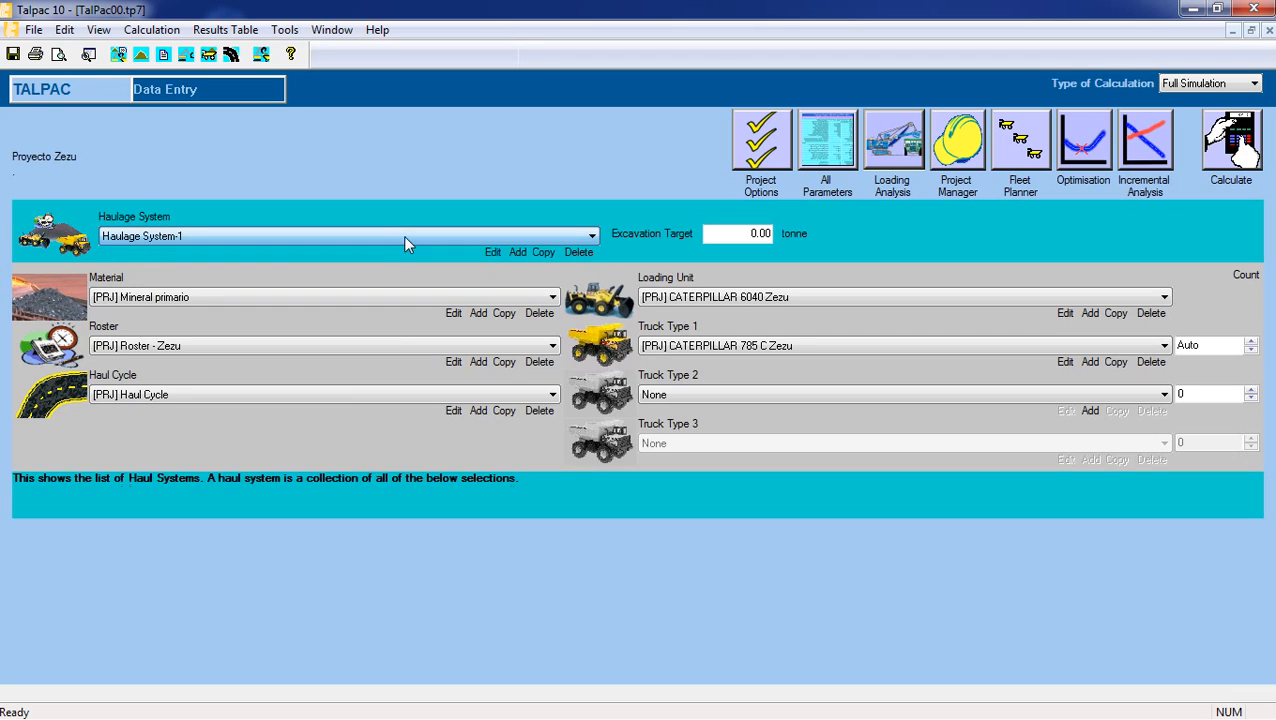
{"action": "left_click", "coordinate": [518, 259]}
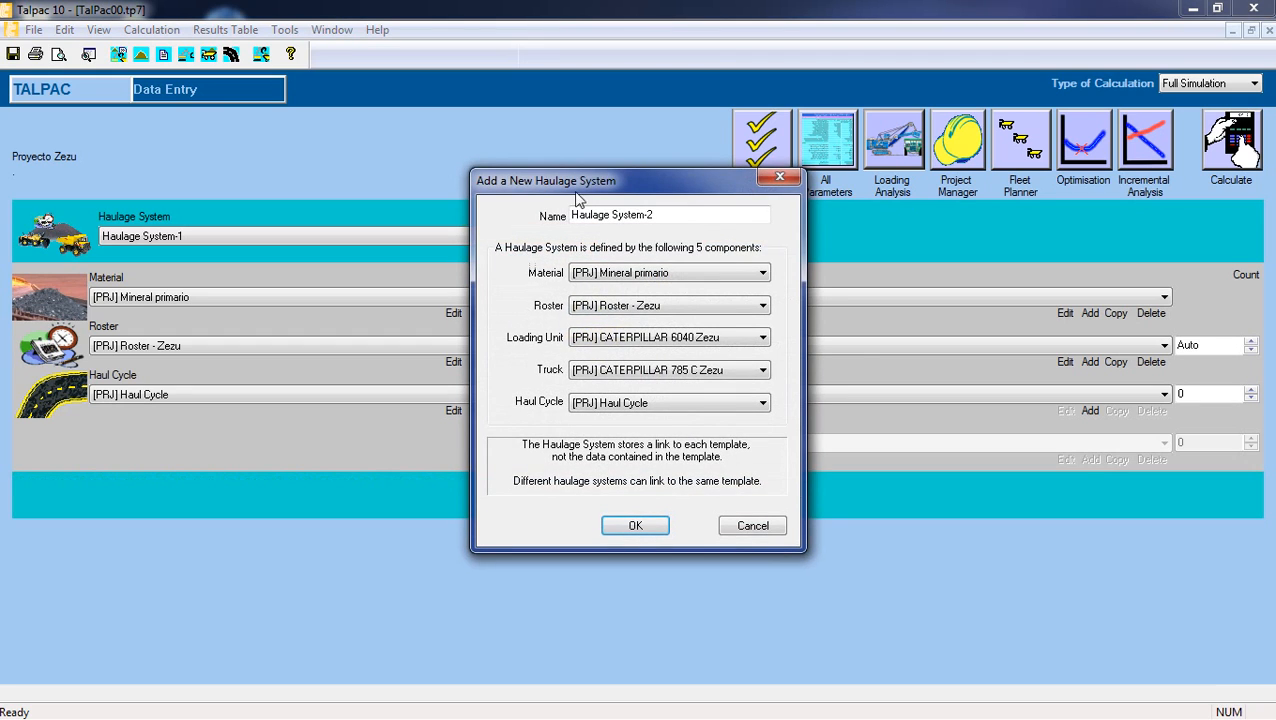
{"action": "left_click_drag", "start_coordinate": [576, 182], "coordinate": [623, 131]}
{"action": "left_click_drag", "start_coordinate": [712, 160], "coordinate": [592, 160]}
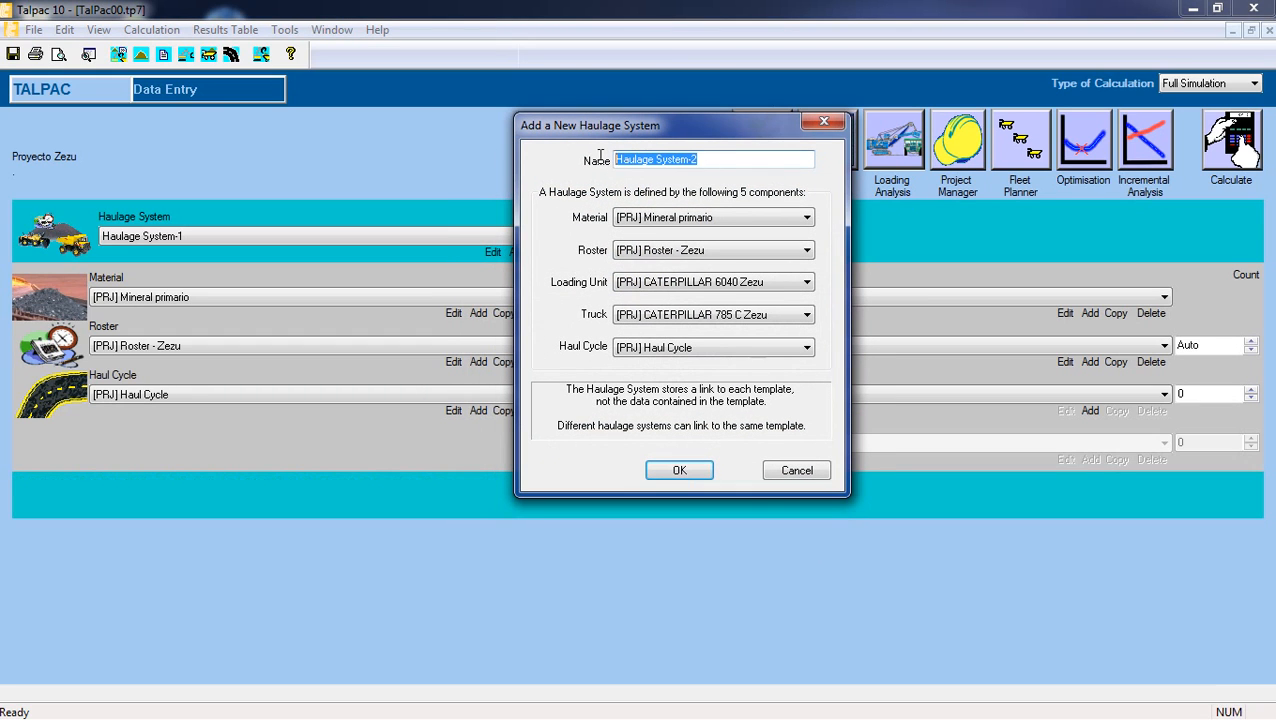
{"action": "type", "text": "Pala"}
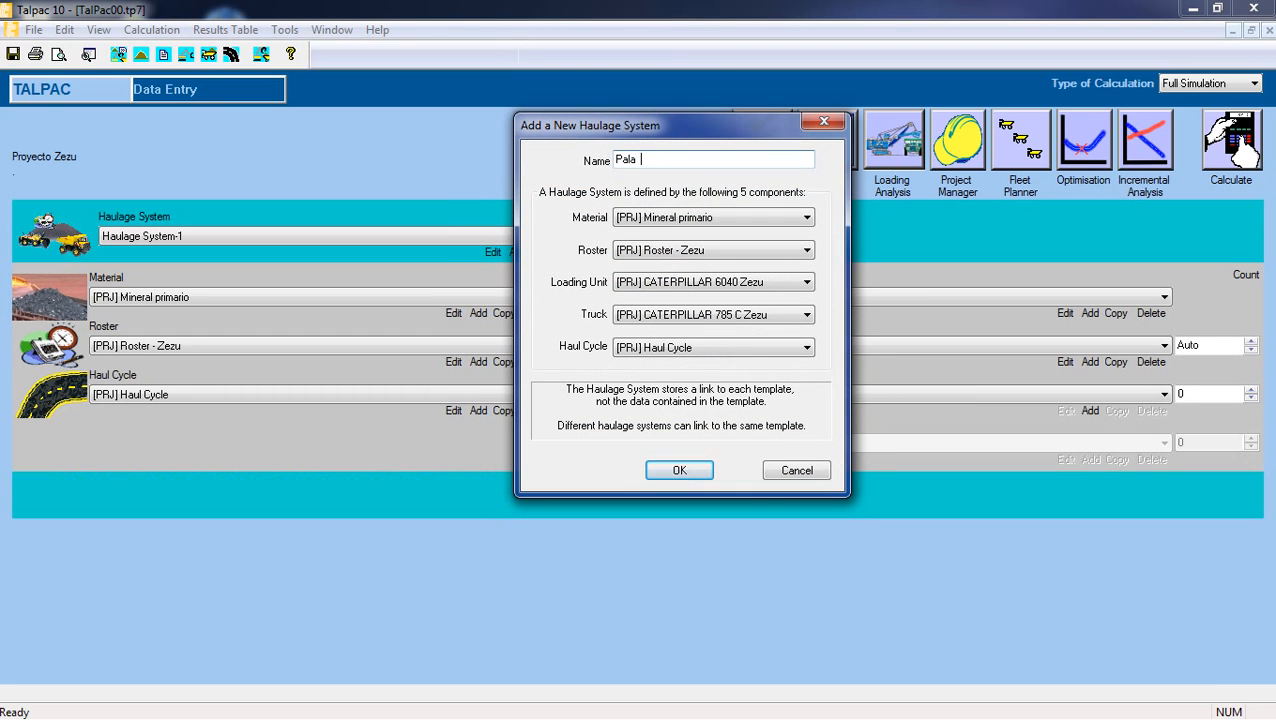
{"action": "key", "text": "BackSpace"}
{"action": "type", "text": "01 - November 2016"}
Choose Mineral primario as the new haulage system's material and Roster - Zezu as its roster.
{"action": "left_click", "coordinate": [713, 217]}
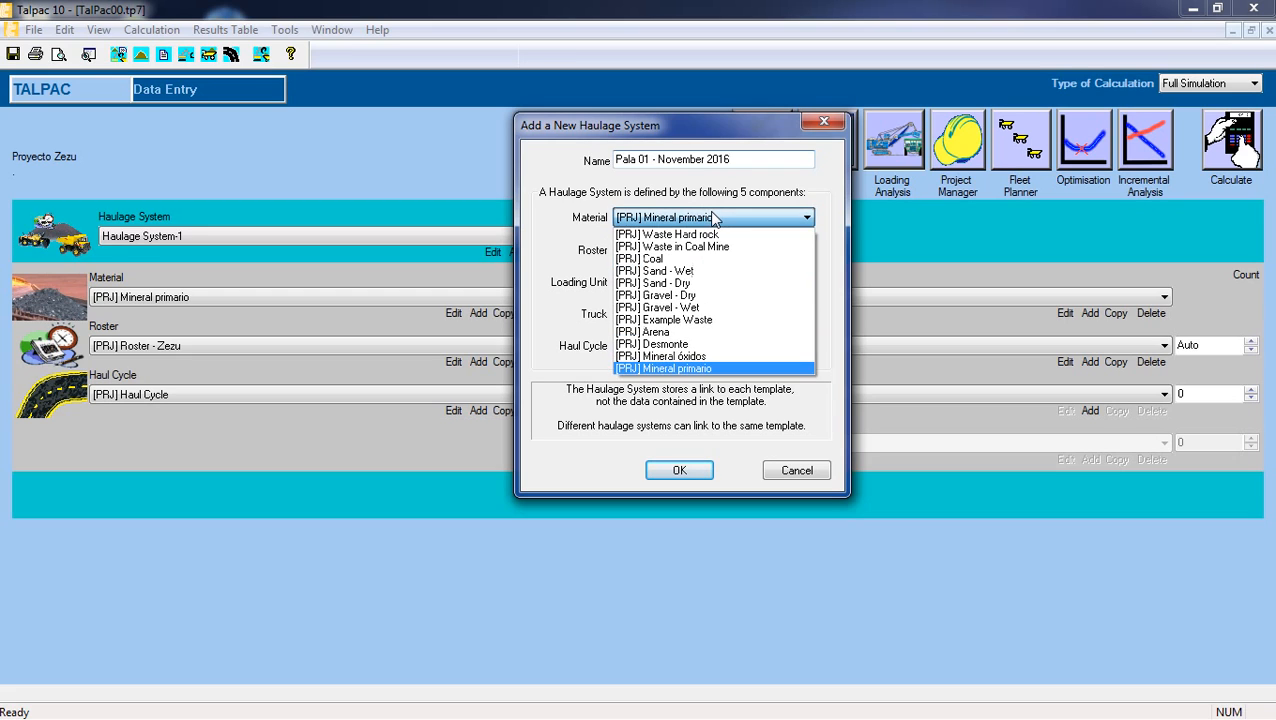
{"action": "left_click", "coordinate": [713, 217]}
{"action": "left_click", "coordinate": [713, 217]}
{"action": "left_click", "coordinate": [713, 217]}
{"action": "left_click", "coordinate": [713, 217]}
{"action": "left_click", "coordinate": [713, 217]}
{"action": "left_click", "coordinate": [722, 251]}
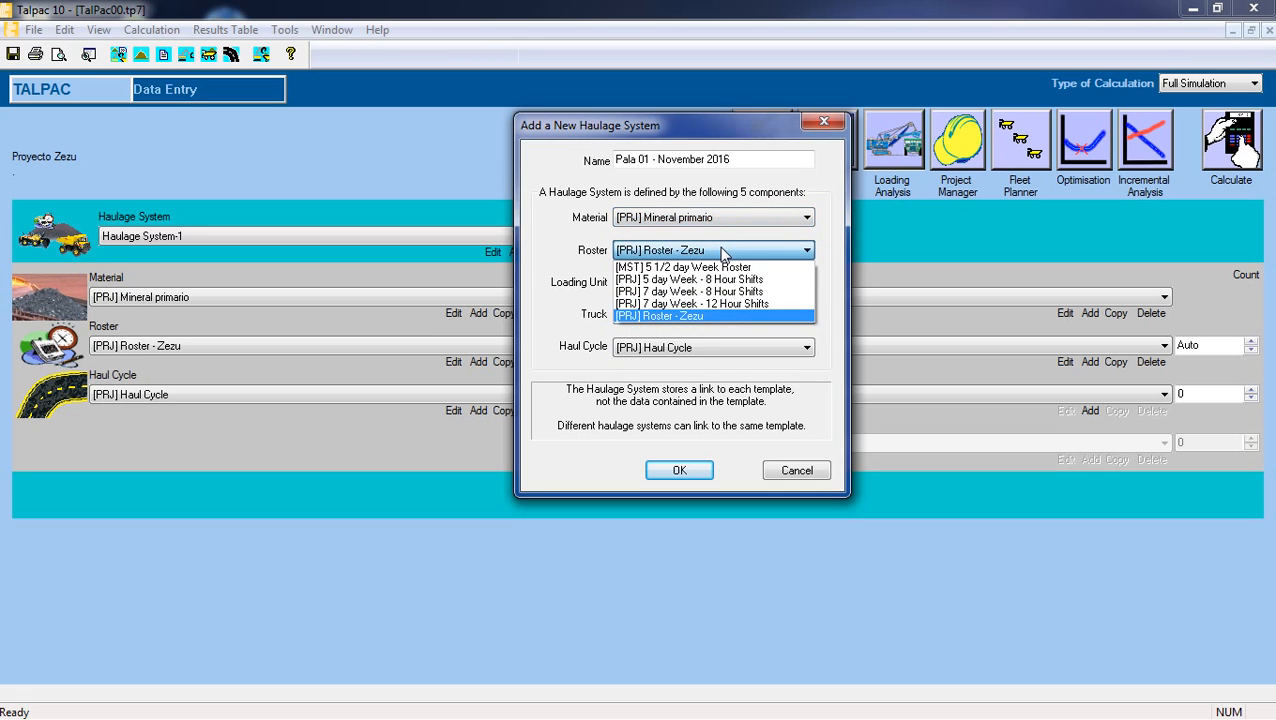
{"action": "left_click", "coordinate": [722, 252]}
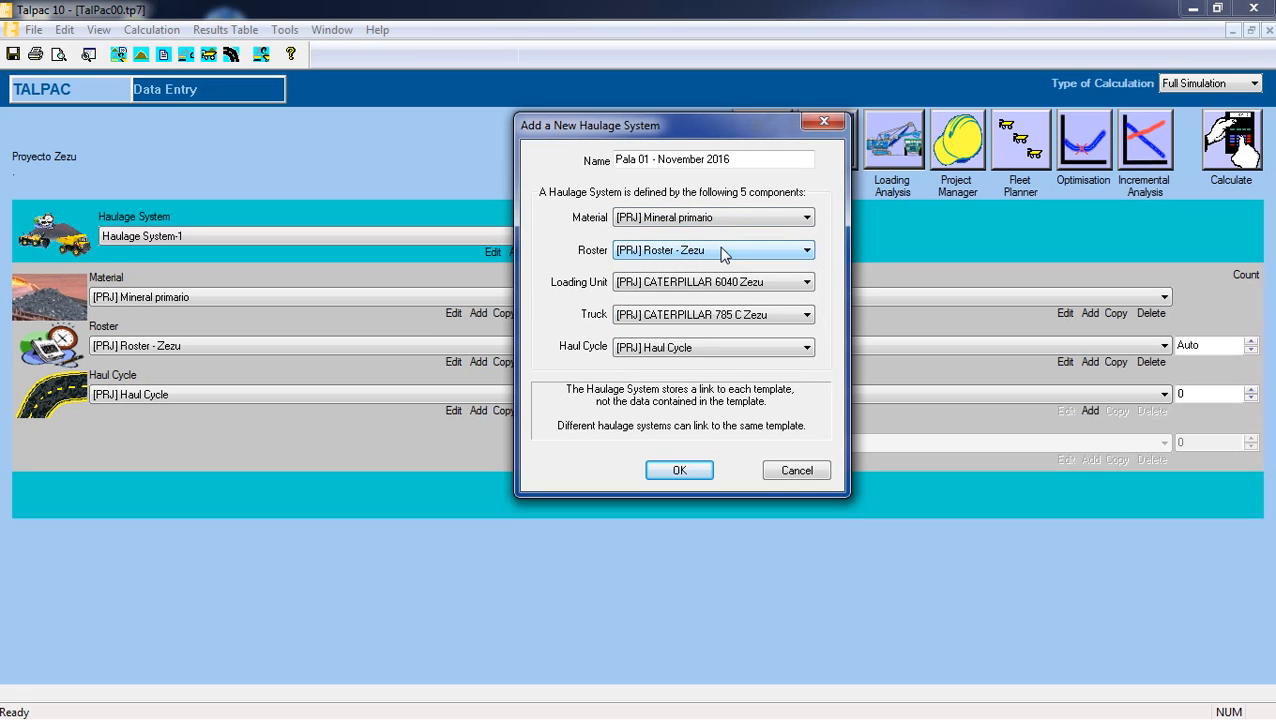
Assign the CATERPILLAR 6040 Zezu loading unit, the CATERPILLAR 785 C Zezu truck and the Haul Cycle route to the new haulage system.
{"action": "left_click", "coordinate": [726, 283]}
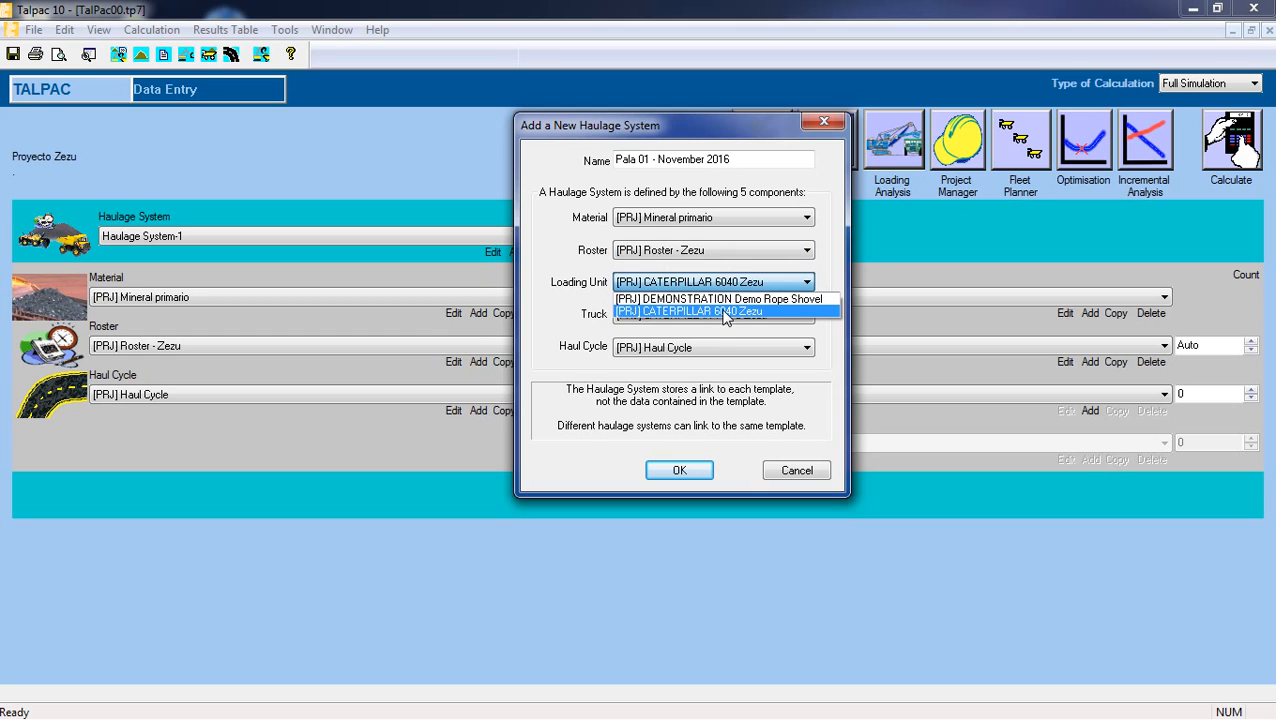
{"action": "left_click", "coordinate": [724, 312]}
{"action": "left_click", "coordinate": [727, 315]}
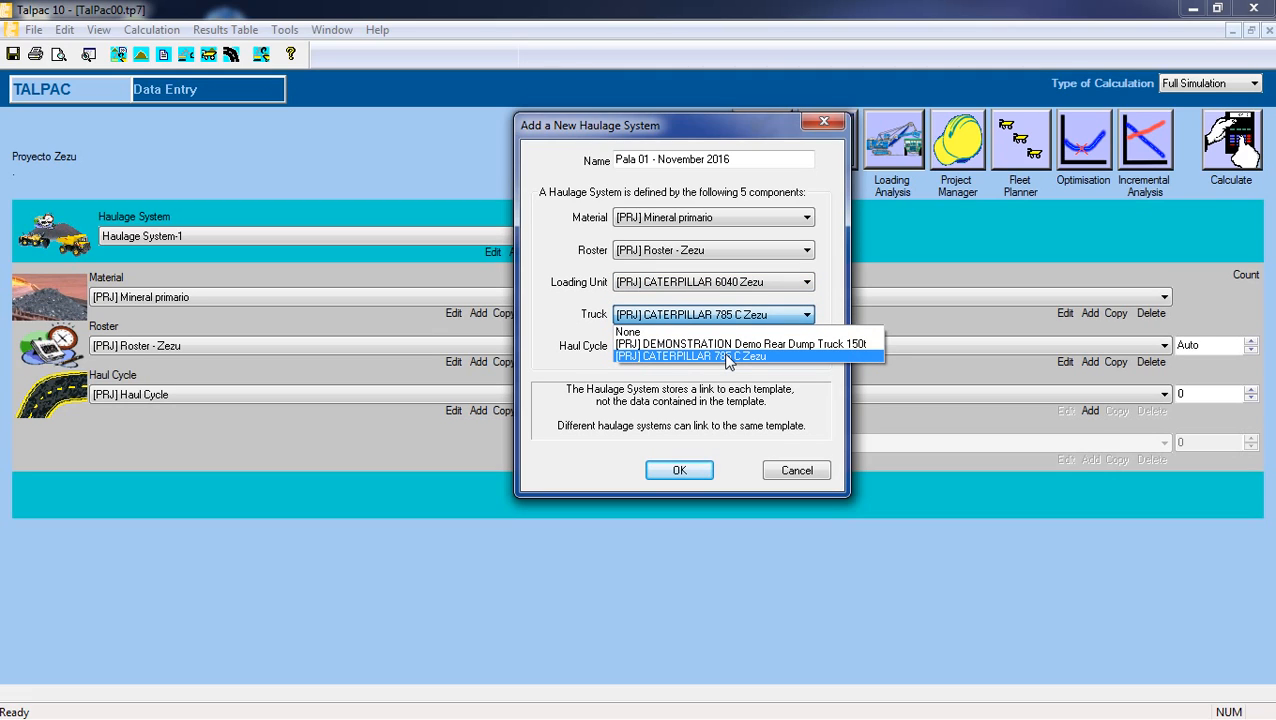
{"action": "left_click", "coordinate": [727, 357]}
{"action": "left_click", "coordinate": [728, 347]}
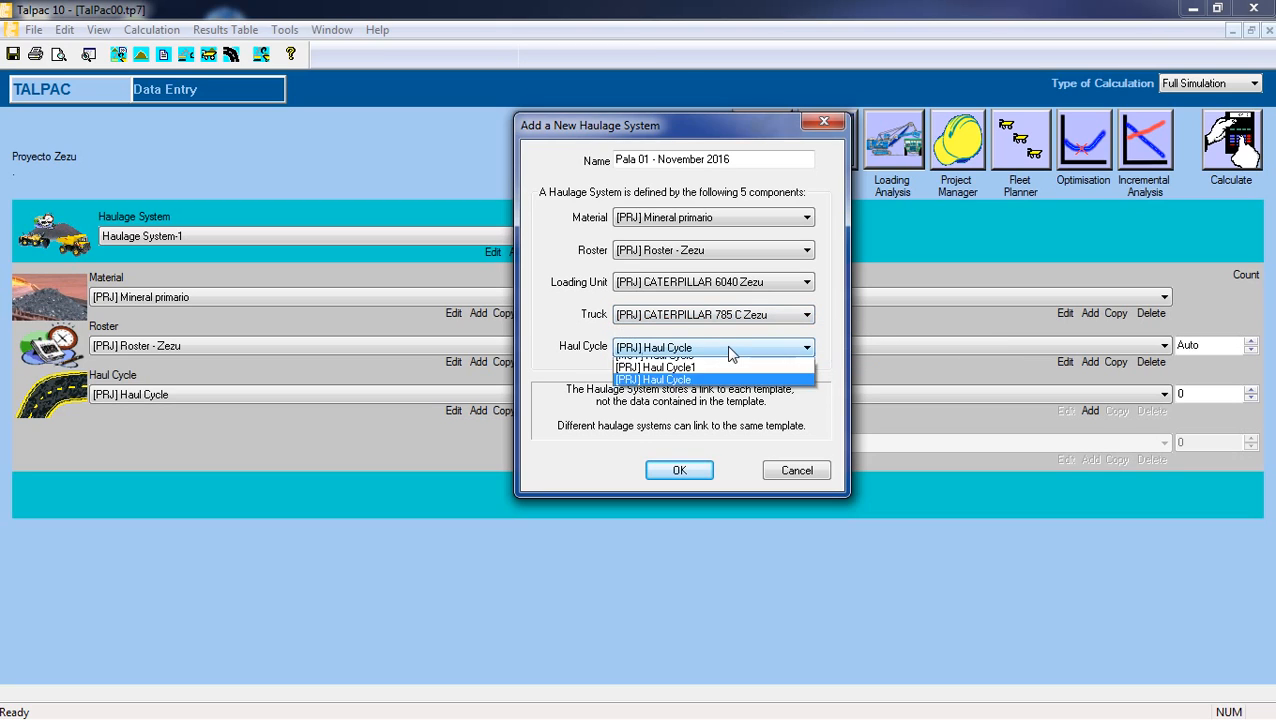
{"action": "left_click", "coordinate": [728, 348]}
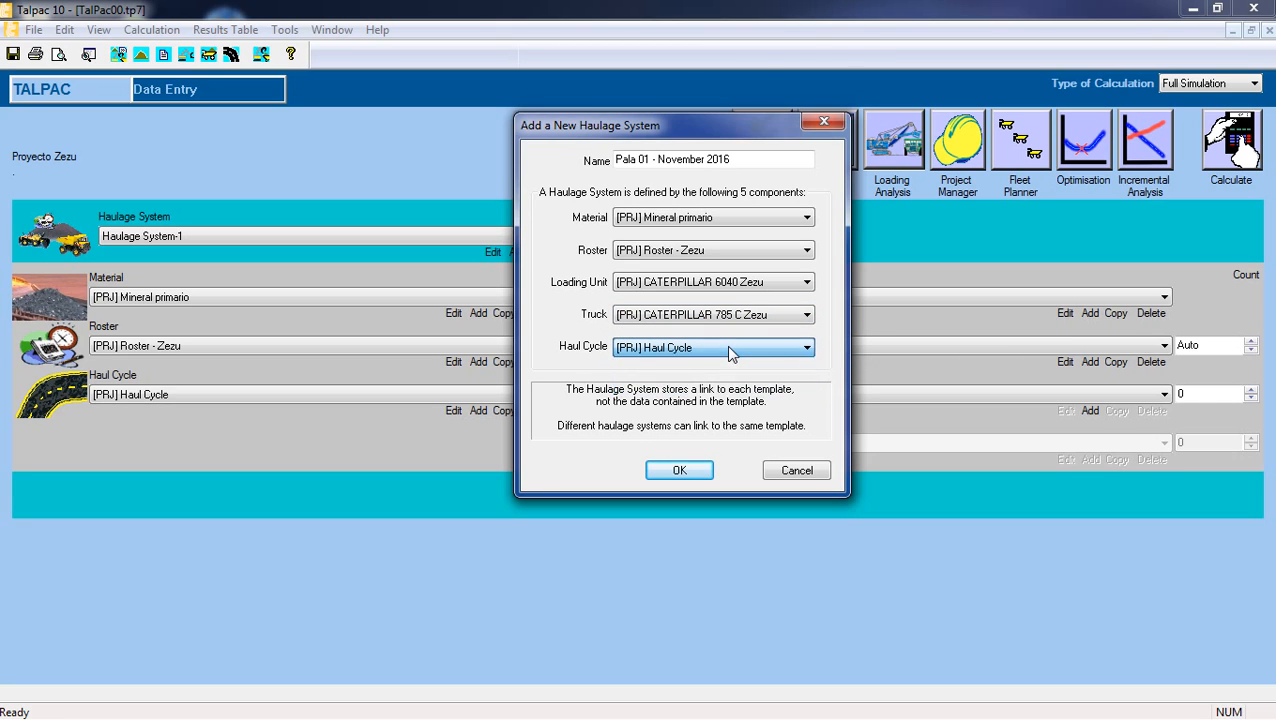
Confirm Haul Cycle as the route of Pala 01 - November 2016 and create the haulage system.
{"action": "left_click", "coordinate": [728, 348]}
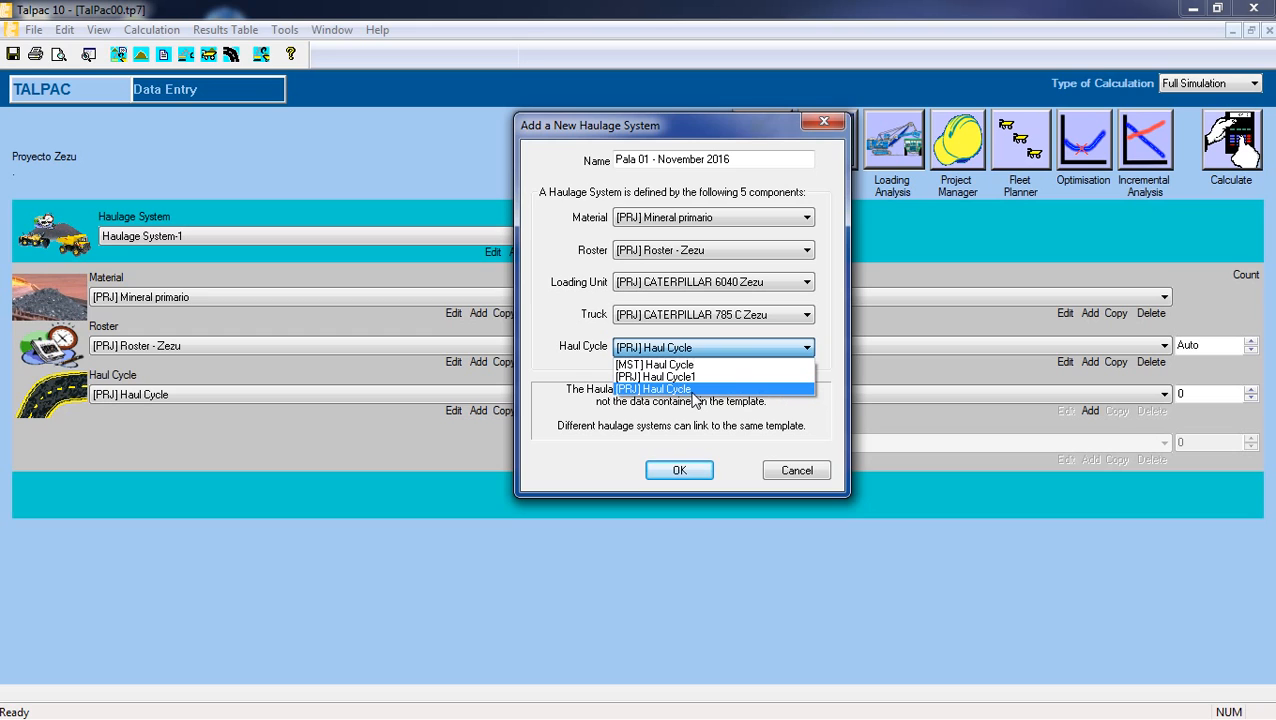
{"action": "left_click", "coordinate": [692, 389]}
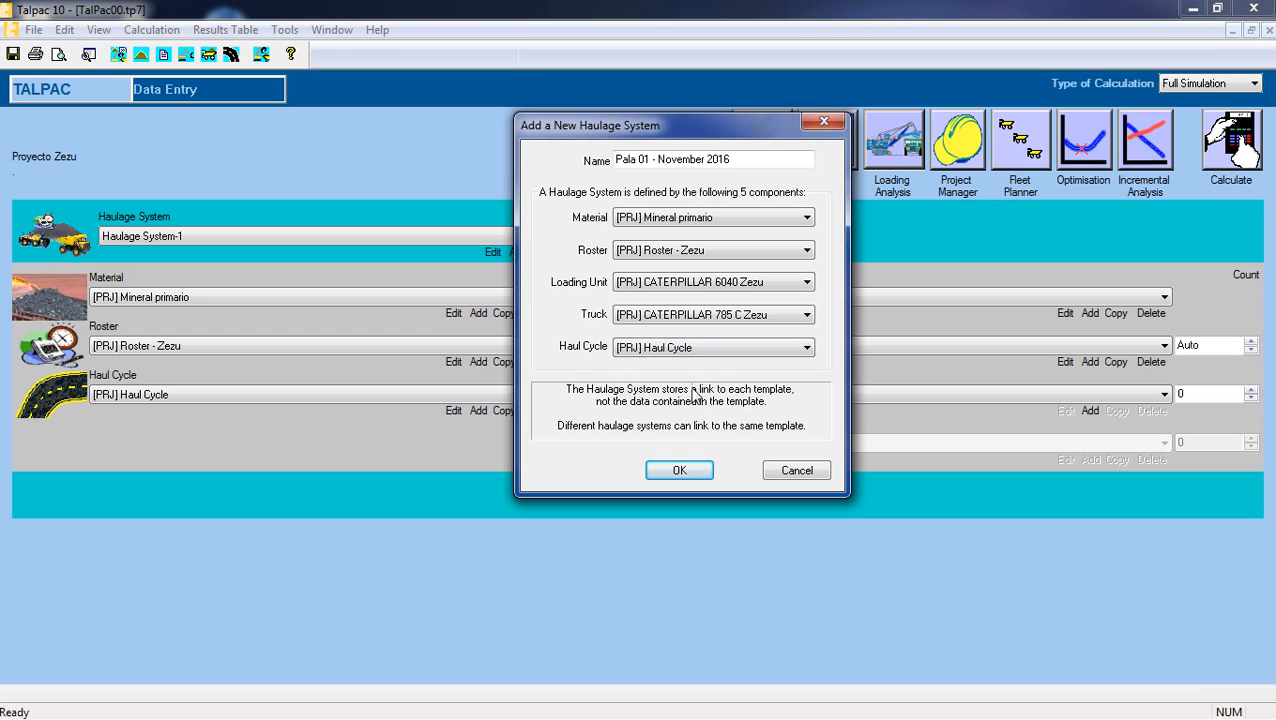
{"action": "left_click", "coordinate": [677, 471]}
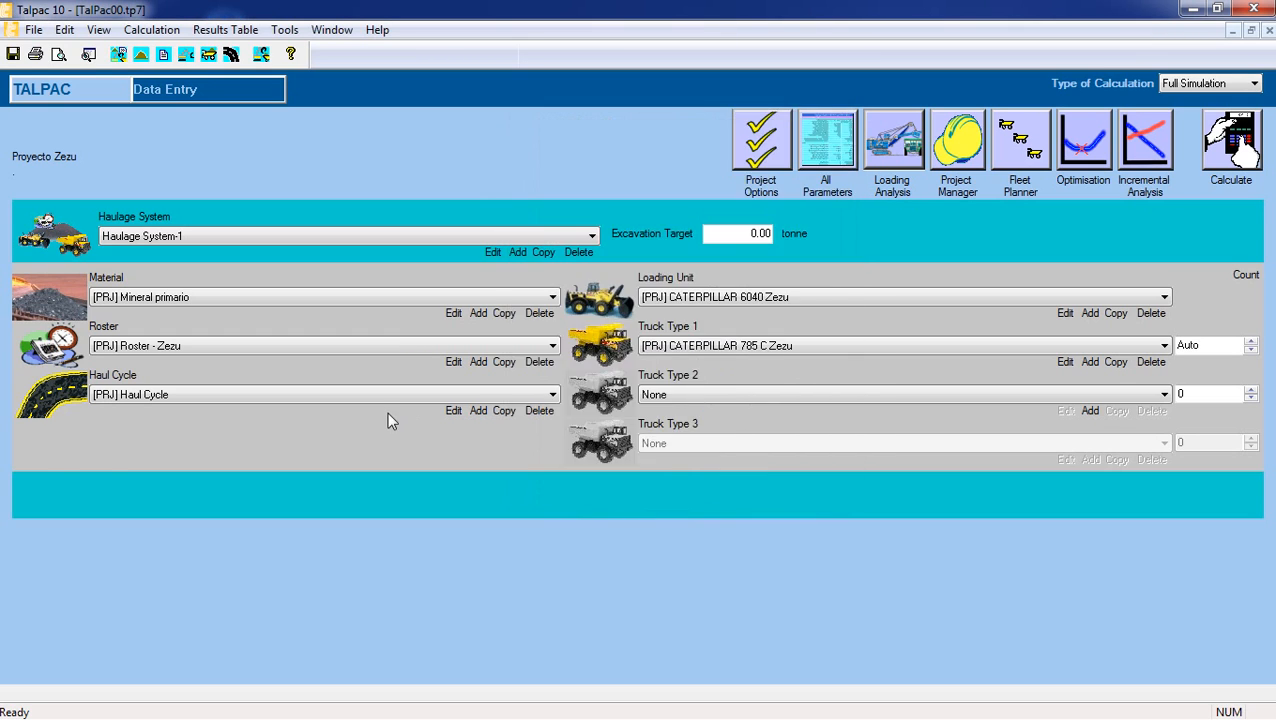
Rename the haul cycle used by Pala 01 - November 2016 as "Haul Cycle Zezu".
{"action": "left_click", "coordinate": [456, 412]}
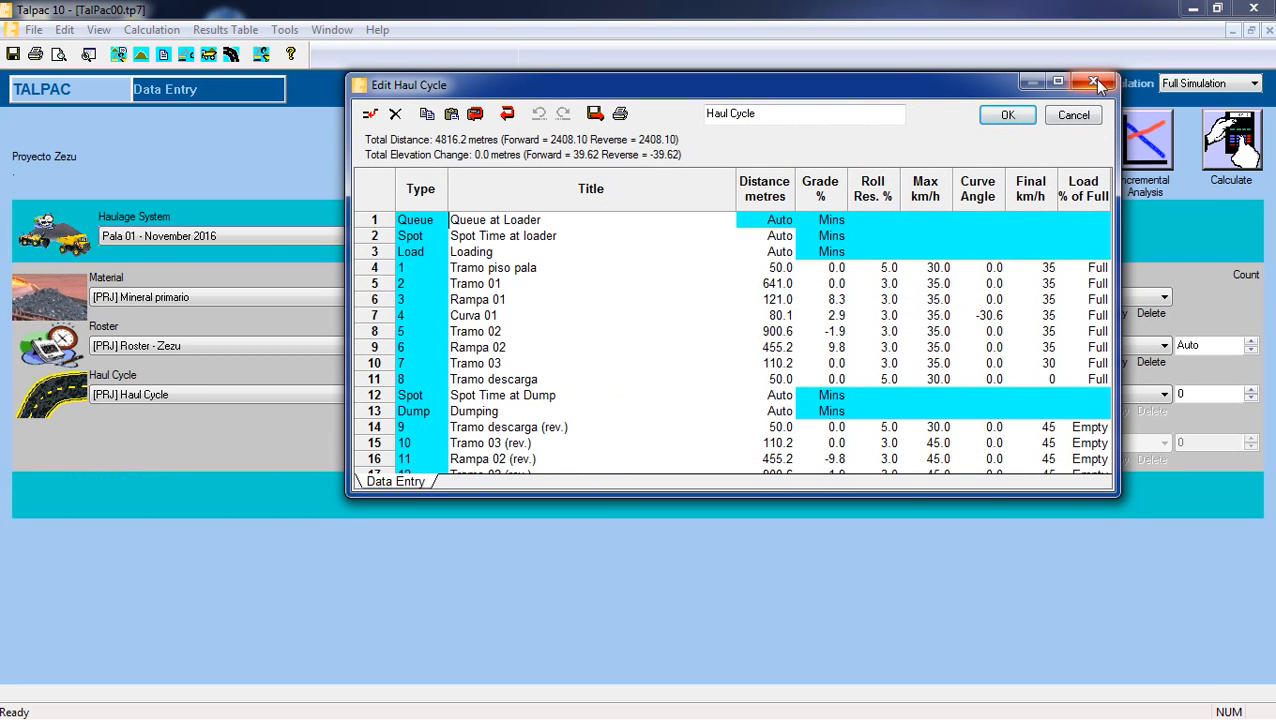
{"action": "left_click_drag", "start_coordinate": [806, 114], "coordinate": [655, 114]}
{"action": "key", "text": "Delete"}
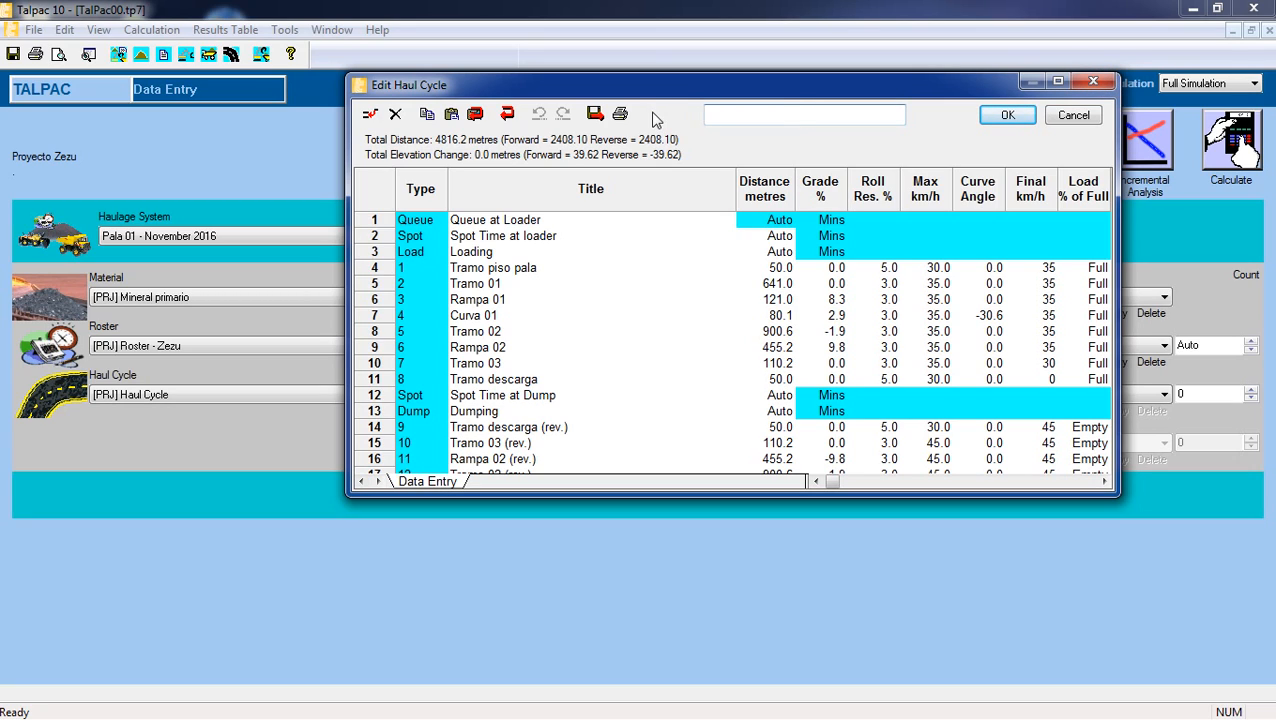
{"action": "type", "text": "C"}
{"action": "type", "text": "Haul"}
{"action": "type", "text": " Cycle"}
{"action": "type", "text": " Zzeu"}
{"action": "left_click", "coordinate": [990, 116]}
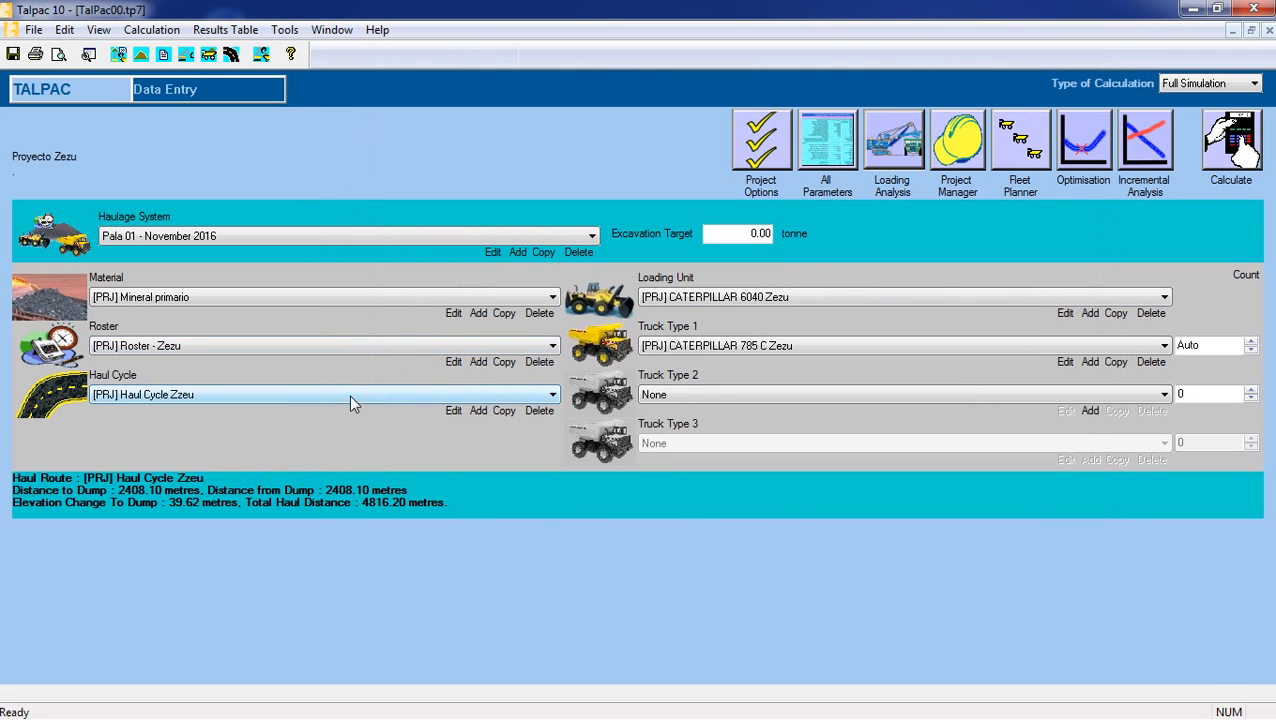
{"action": "left_click", "coordinate": [455, 411]}
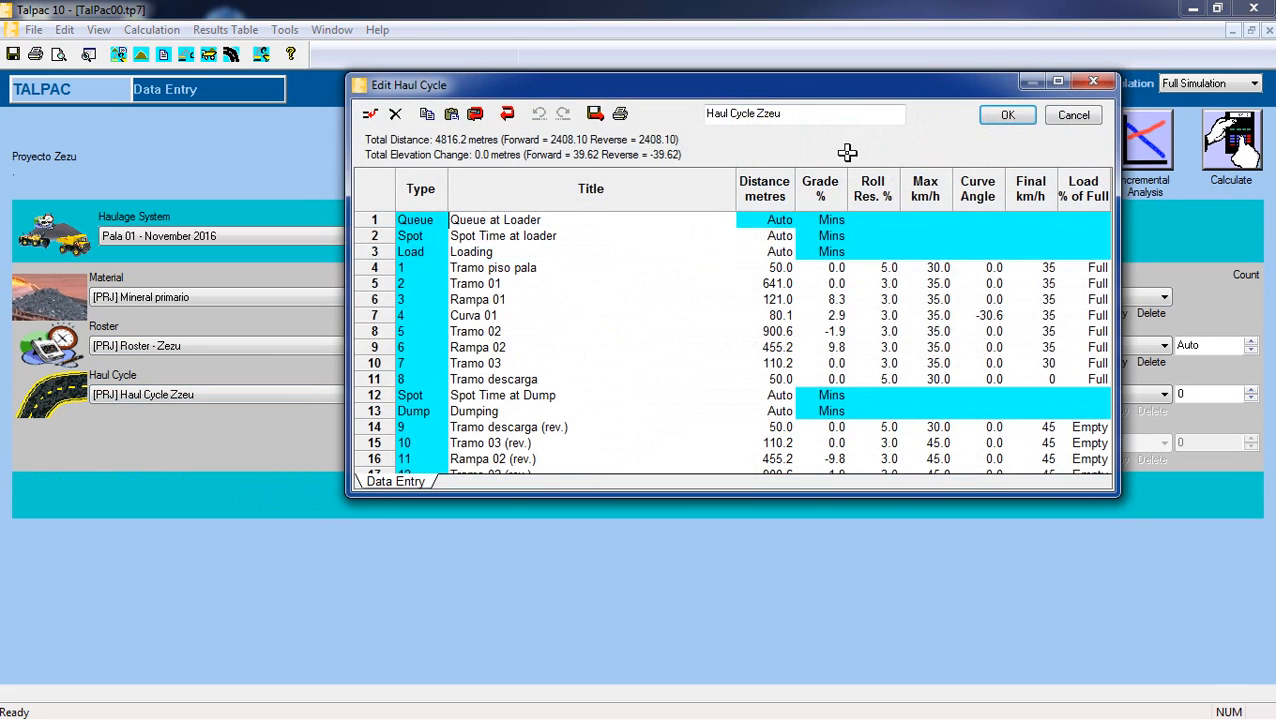
{"action": "left_click", "coordinate": [790, 117]}
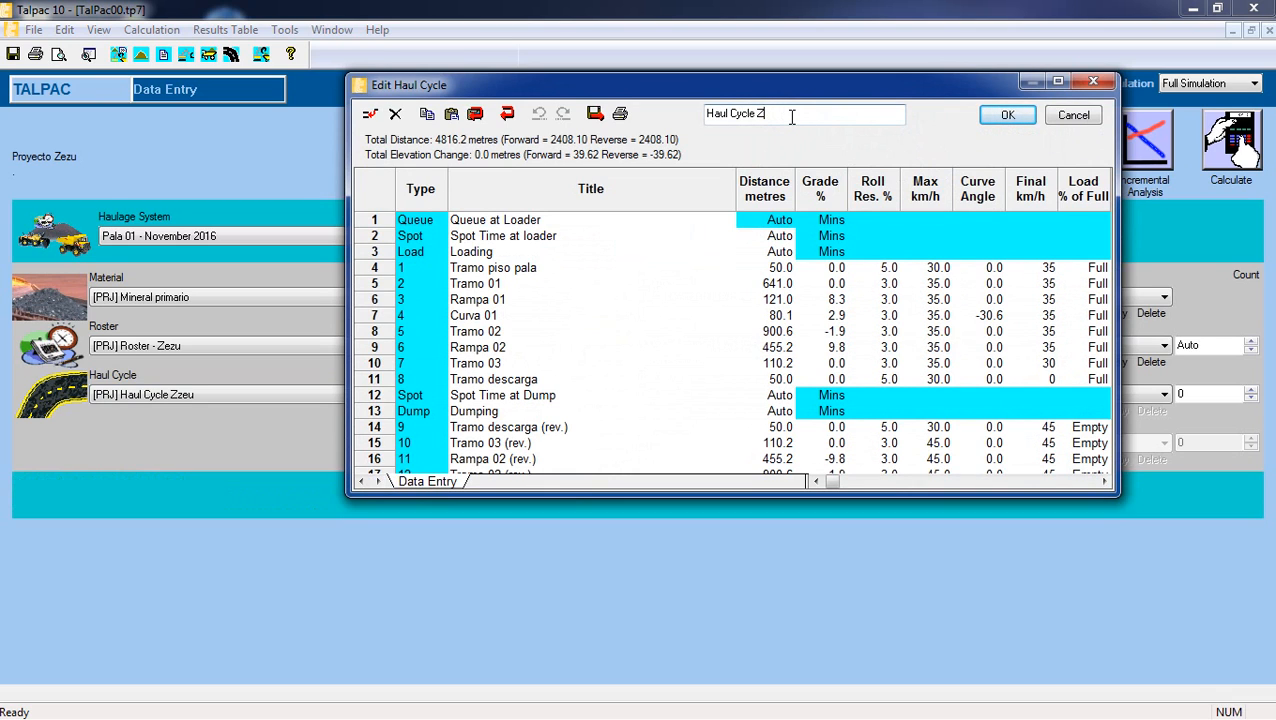
{"action": "left_click", "coordinate": [1007, 115]}
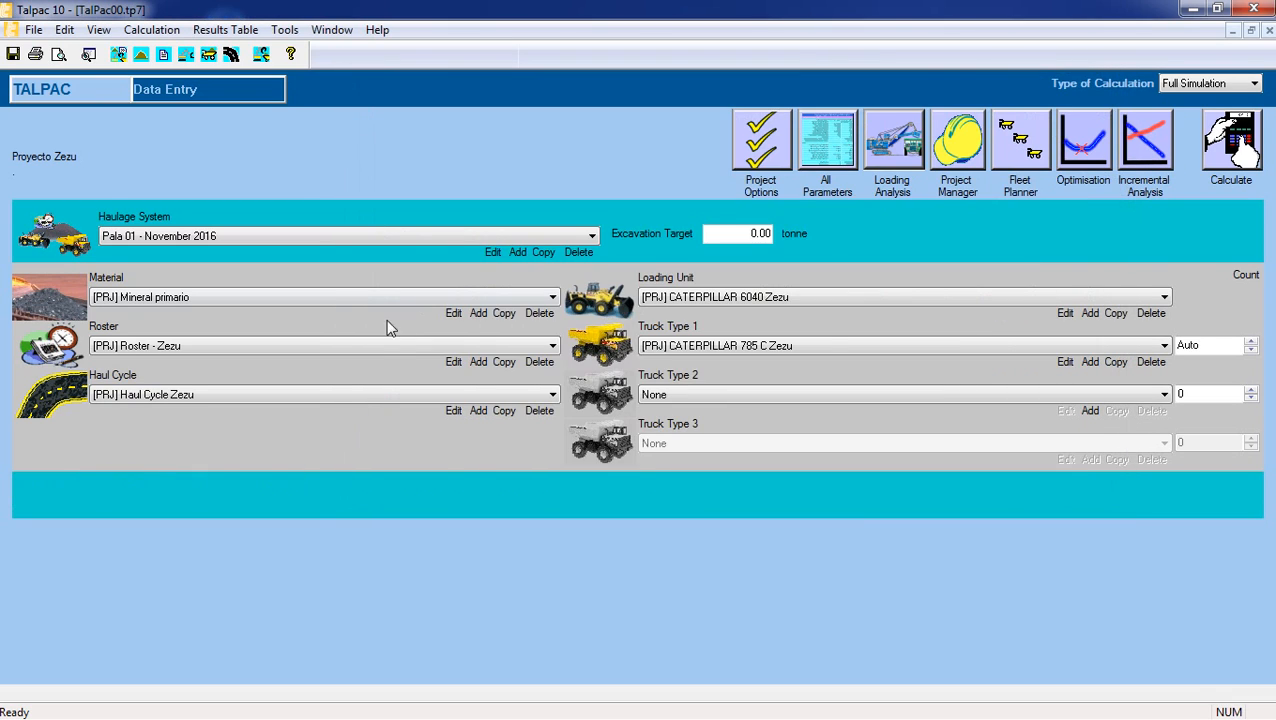
Check the available rosters, haul cycles, loading units and trucks for the current haulage system.
{"action": "left_click", "coordinate": [430, 347]}
{"action": "left_click", "coordinate": [430, 350]}
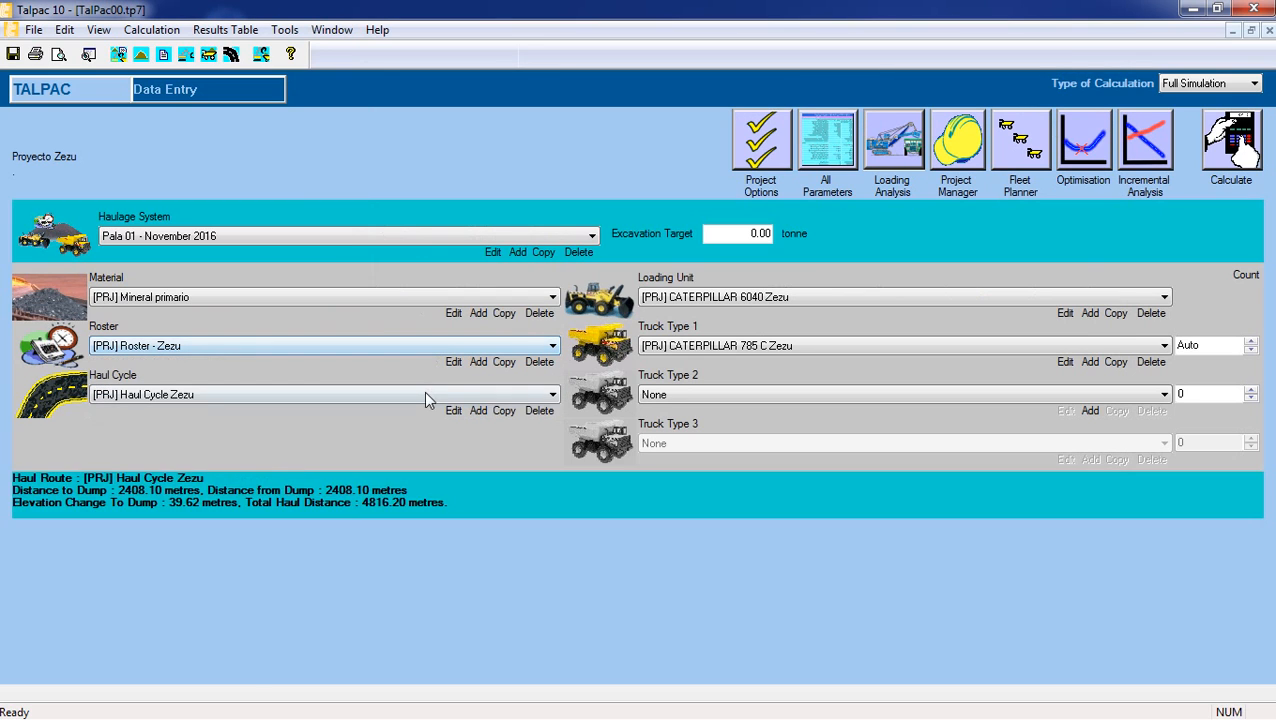
{"action": "left_click", "coordinate": [424, 394]}
{"action": "left_click", "coordinate": [424, 394]}
{"action": "left_click", "coordinate": [850, 297]}
{"action": "left_click", "coordinate": [851, 300]}
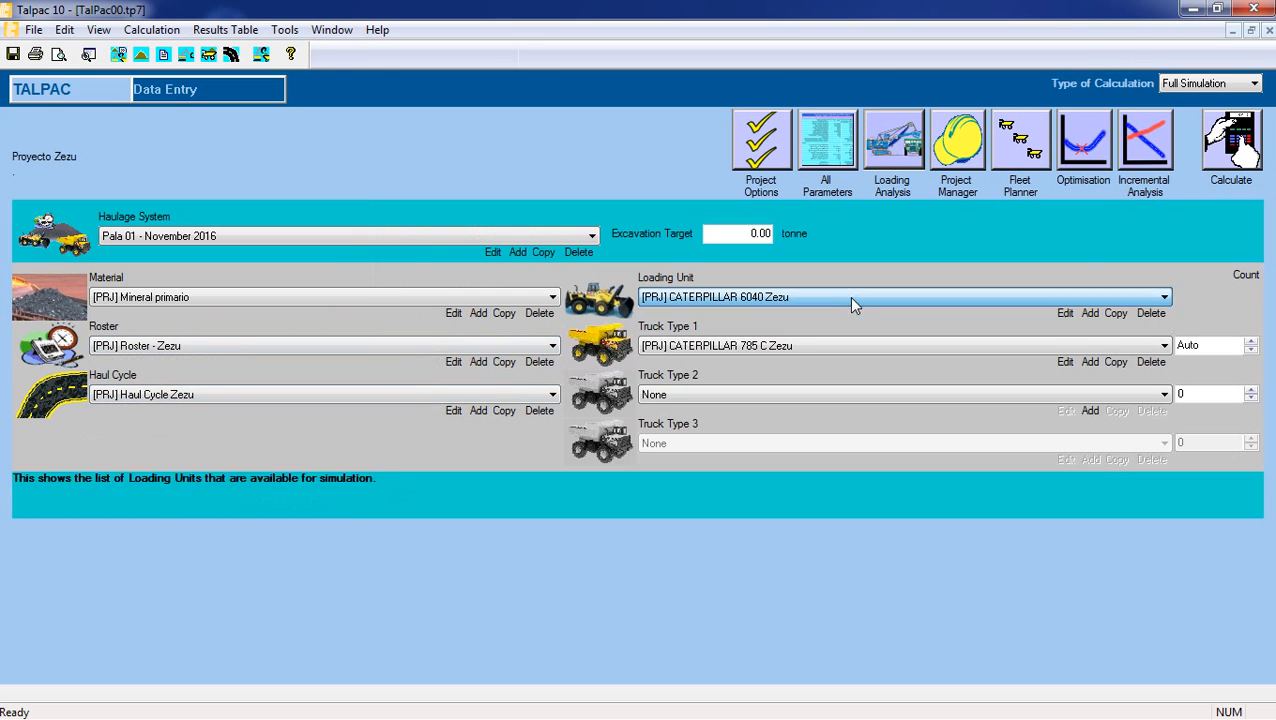
{"action": "left_click", "coordinate": [846, 345]}
{"action": "left_click", "coordinate": [844, 347]}
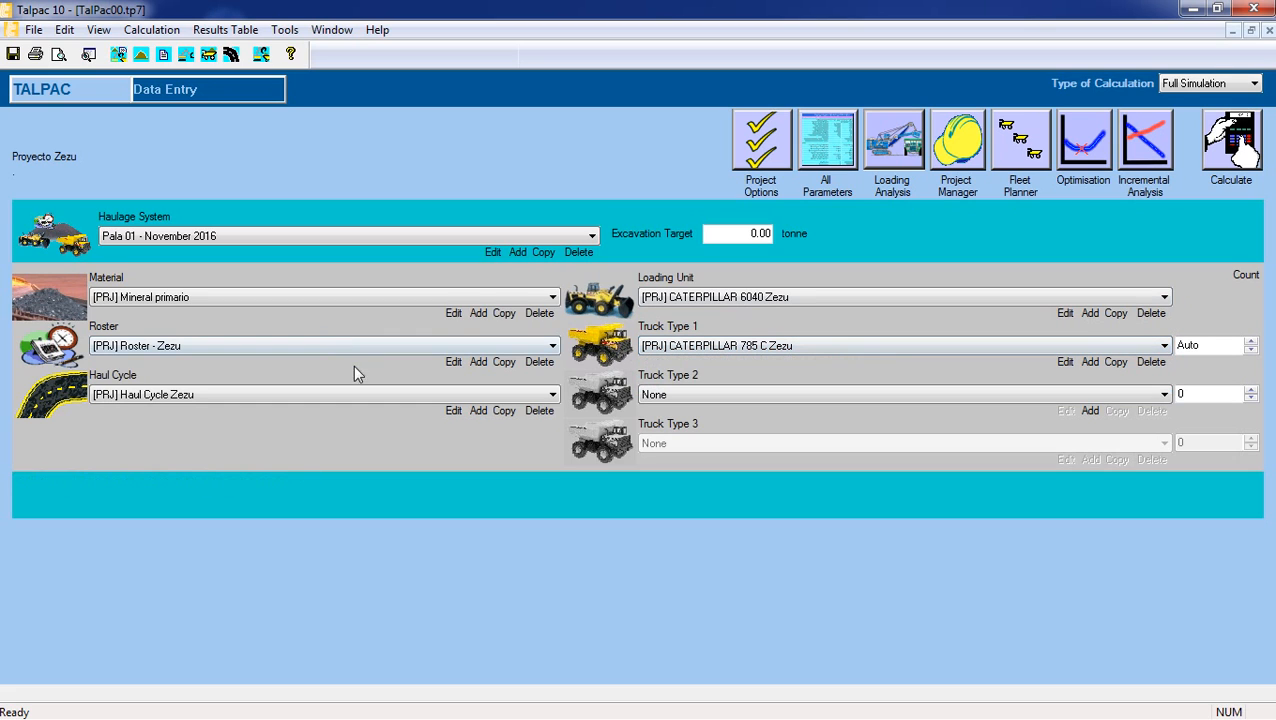
Review the name, material, roster, loading unit, truck and haul cycle assigned in the definition of Pala 01 - November 2016.
{"action": "left_click", "coordinate": [517, 253]}
{"action": "left_click", "coordinate": [779, 178]}
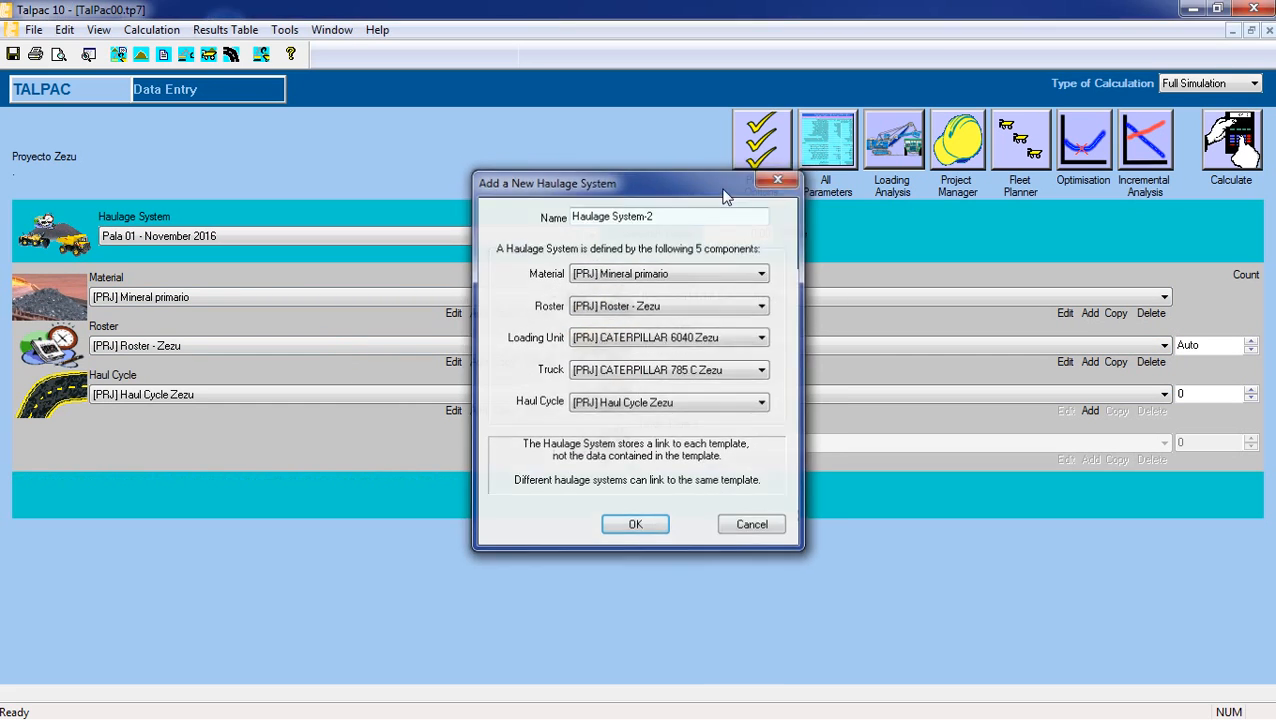
{"action": "left_click", "coordinate": [499, 254]}
{"action": "left_click", "coordinate": [710, 214]}
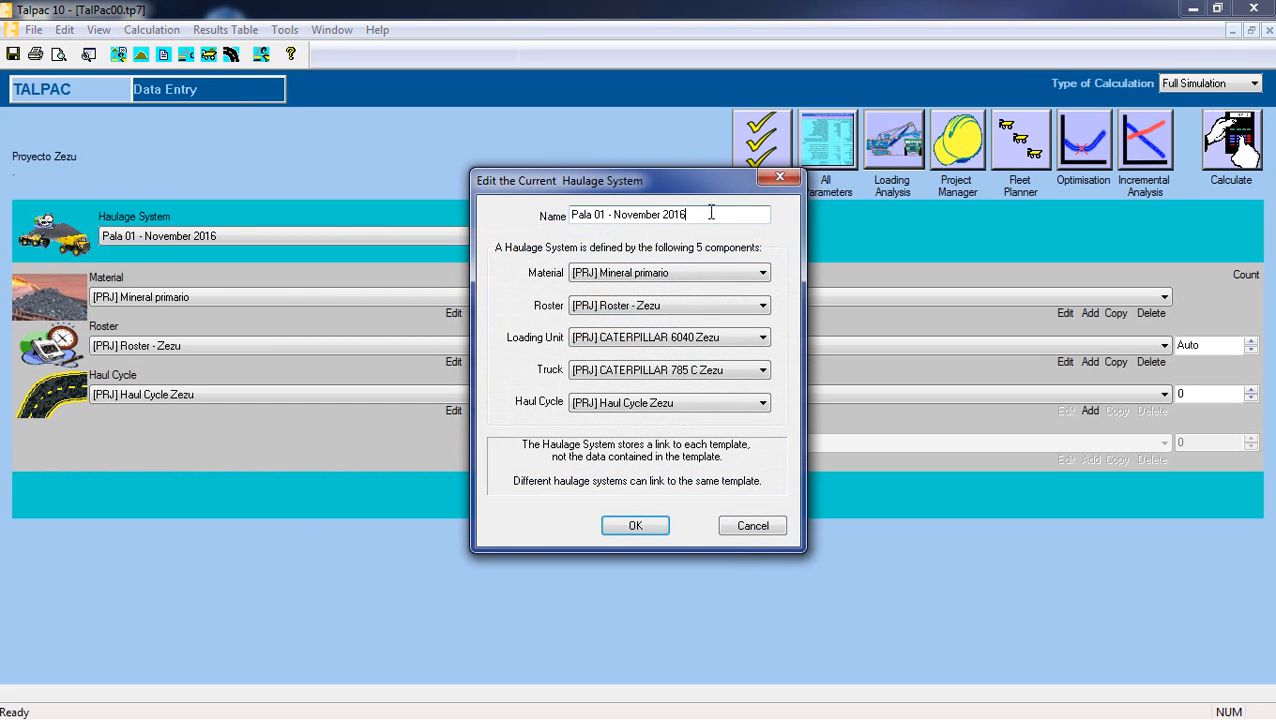
{"action": "left_click", "coordinate": [682, 278]}
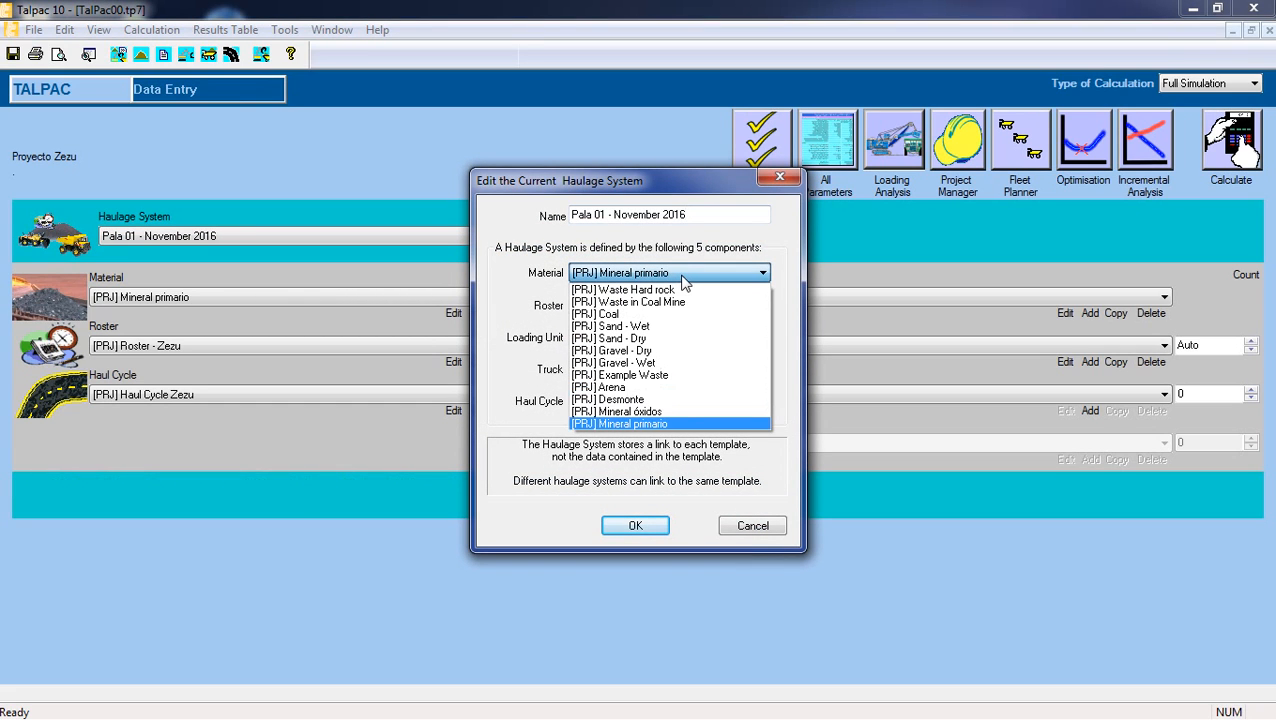
{"action": "left_click", "coordinate": [683, 279]}
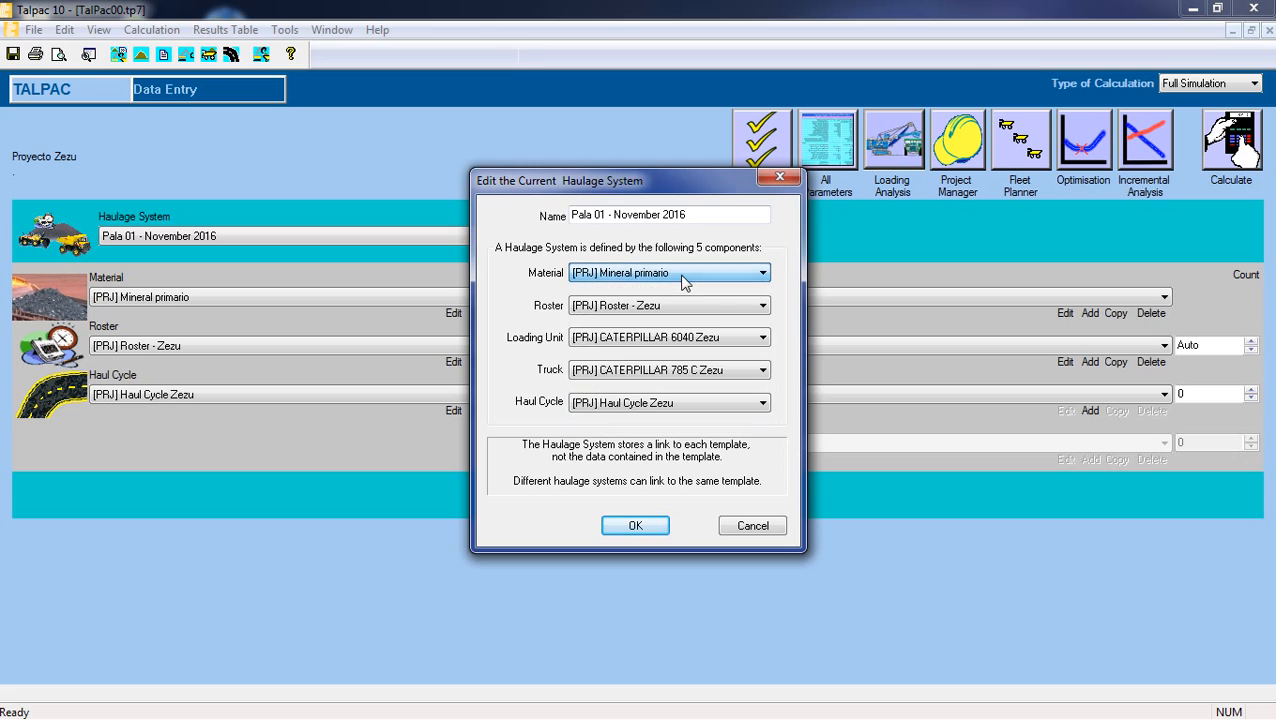
{"action": "left_click", "coordinate": [663, 308]}
{"action": "left_click", "coordinate": [663, 310]}
{"action": "left_click", "coordinate": [665, 339]}
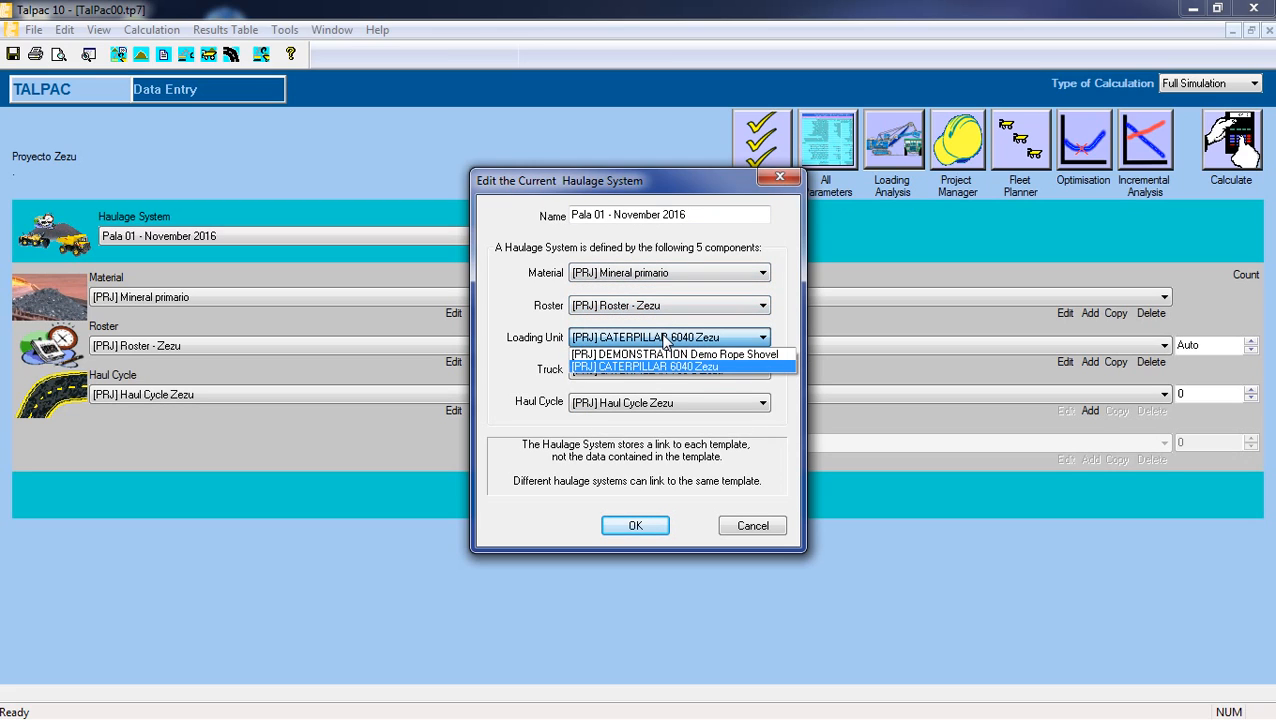
{"action": "left_click", "coordinate": [665, 339]}
{"action": "left_click", "coordinate": [670, 371]}
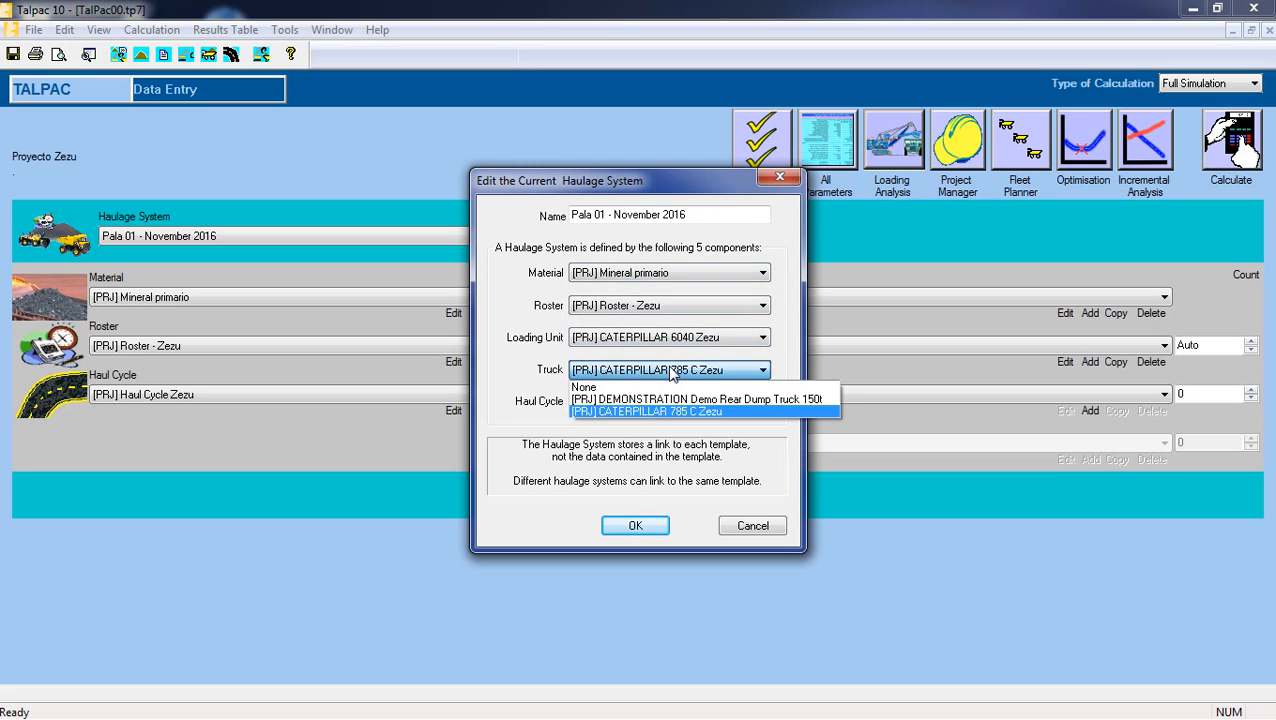
{"action": "left_click", "coordinate": [670, 378]}
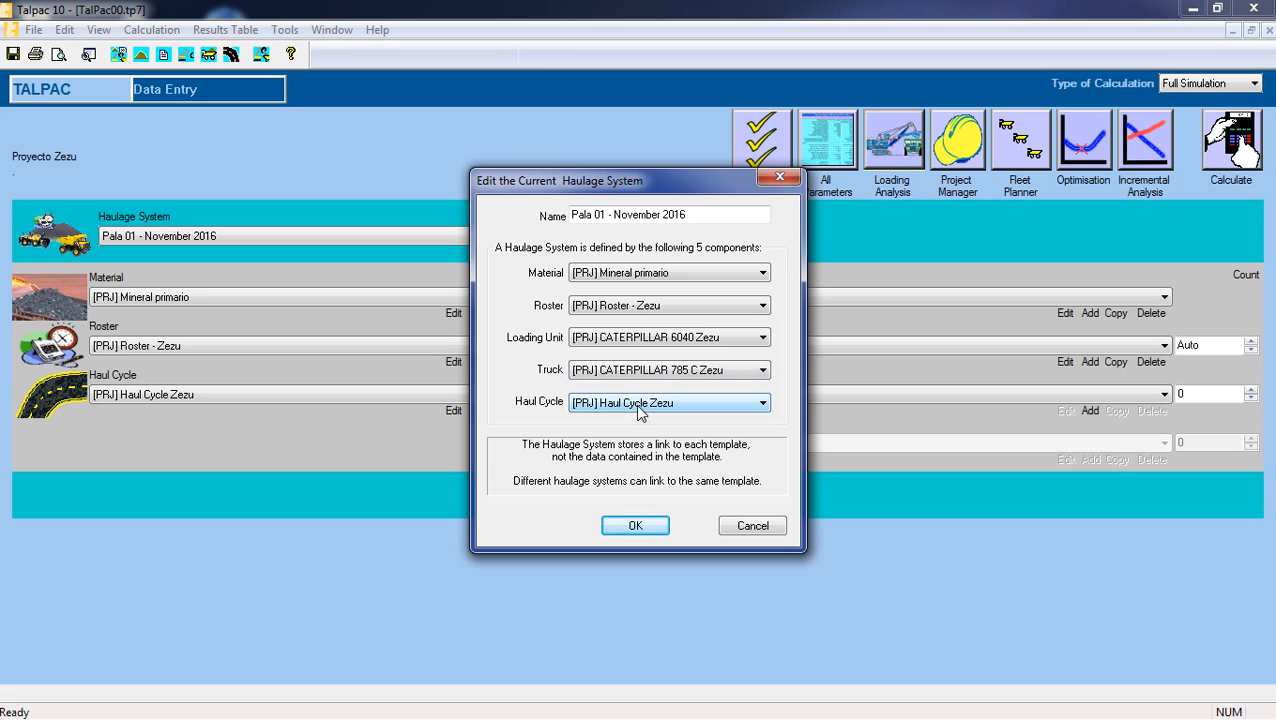
{"action": "left_click", "coordinate": [640, 404]}
{"action": "left_click", "coordinate": [640, 418]}
{"action": "left_click", "coordinate": [629, 526]}
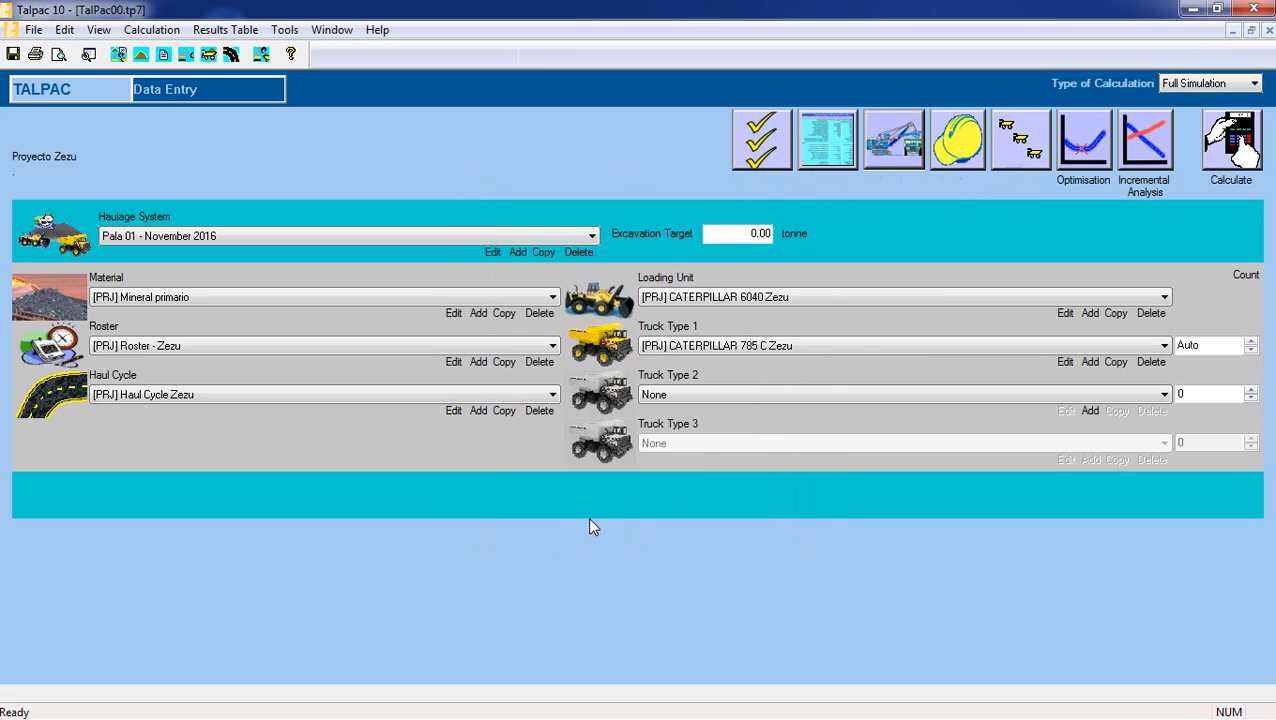
Set the excavation target of Pala 01 - November 2016 to 1389567 tonne.
{"action": "left_click", "coordinate": [733, 235]}
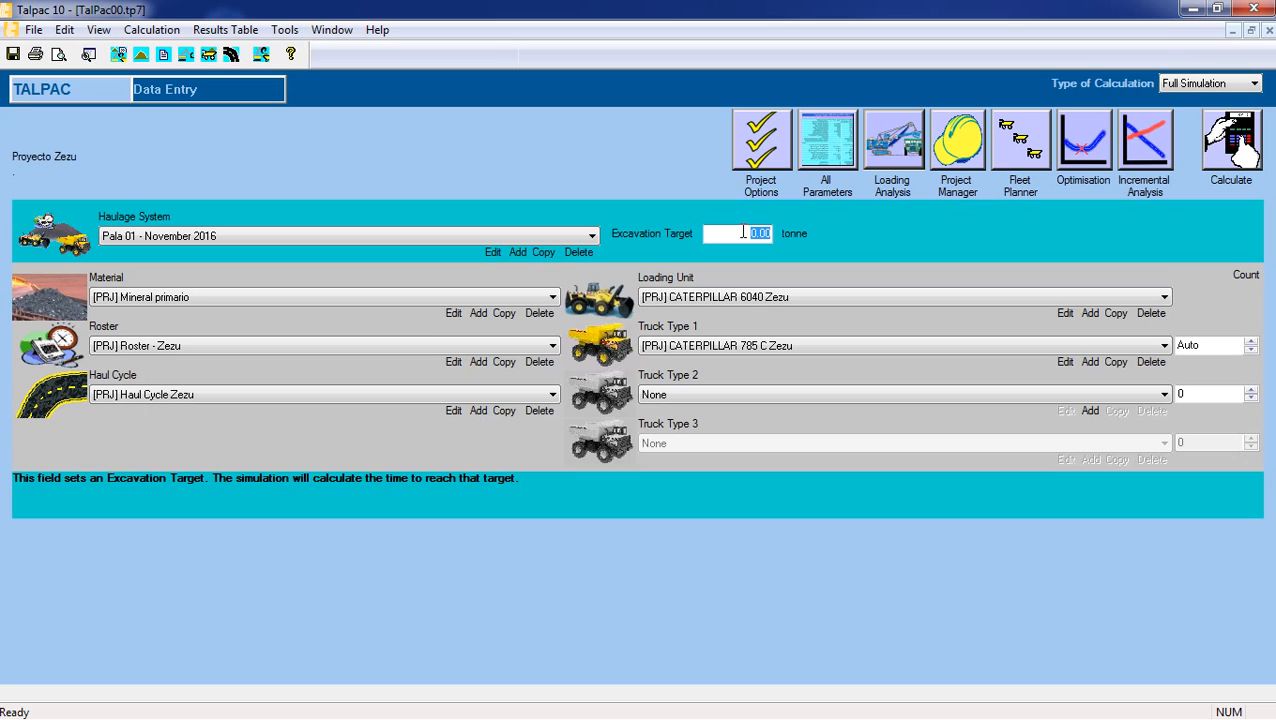
{"action": "type", "text": "1389567"}
{"action": "key", "text": "Return"}
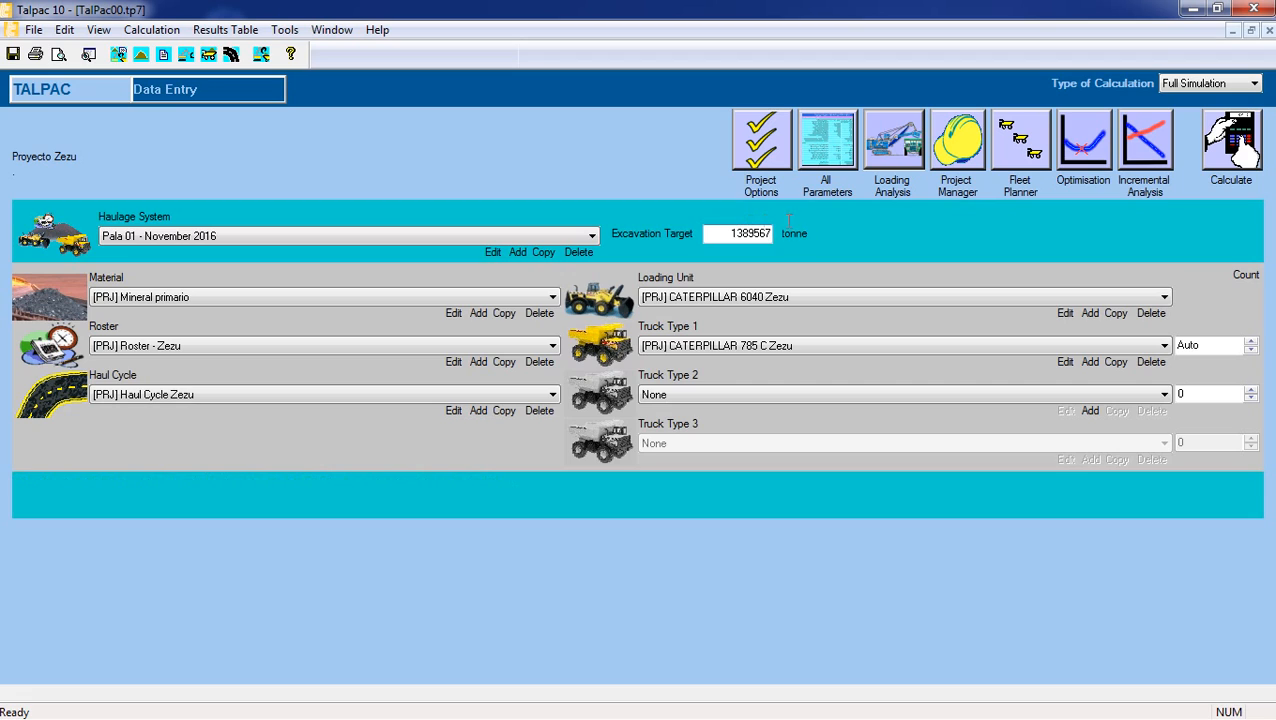
Keep Full Simulation as the type of calculation and run the calculation for the haulage system.
{"action": "left_click", "coordinate": [1229, 86]}
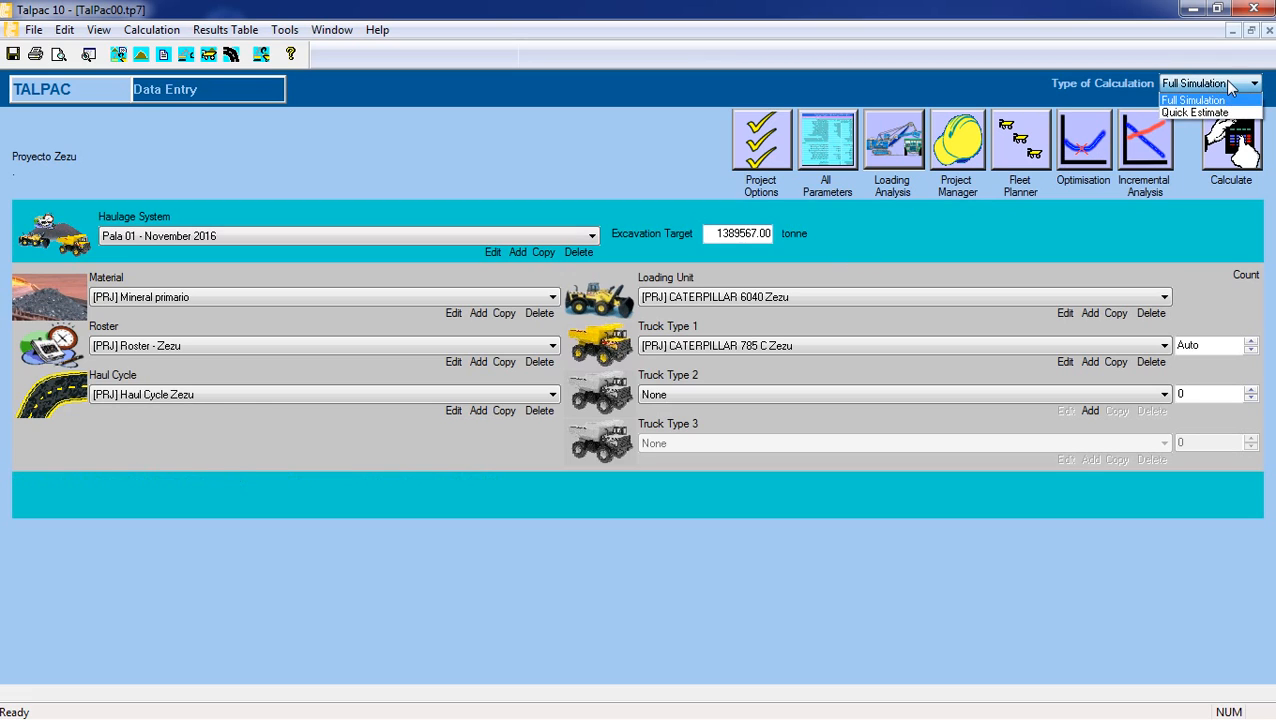
{"action": "left_click", "coordinate": [1226, 100]}
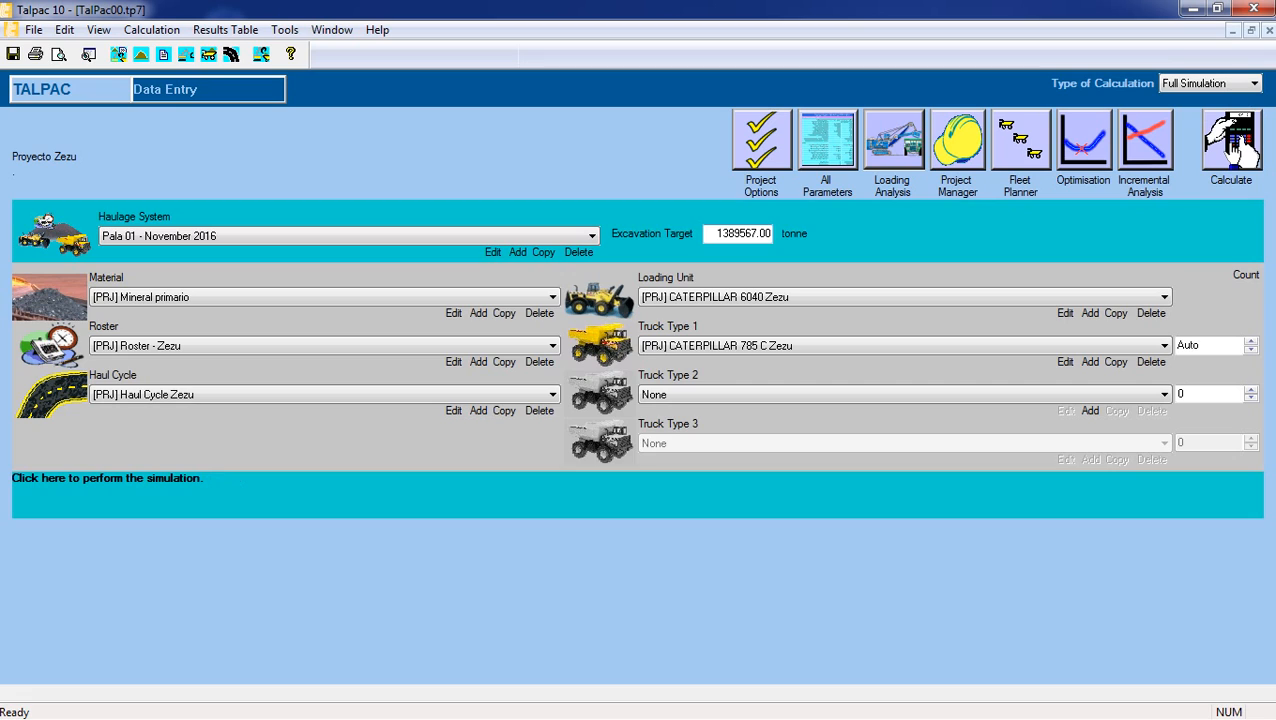
{"action": "left_click", "coordinate": [1232, 162]}
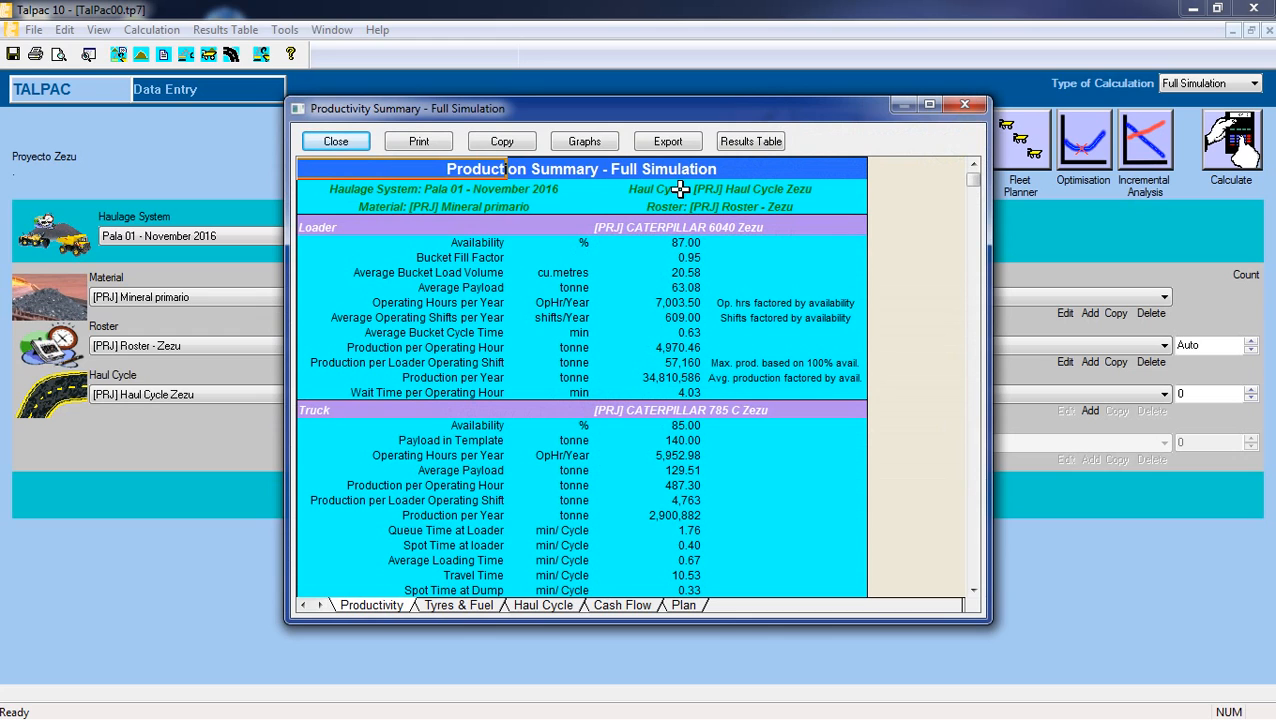
Enlarge the productivity summary and examine the availability and production figures of the loader and the truck.
{"action": "left_click", "coordinate": [929, 104]}
{"action": "left_click", "coordinate": [196, 202]}
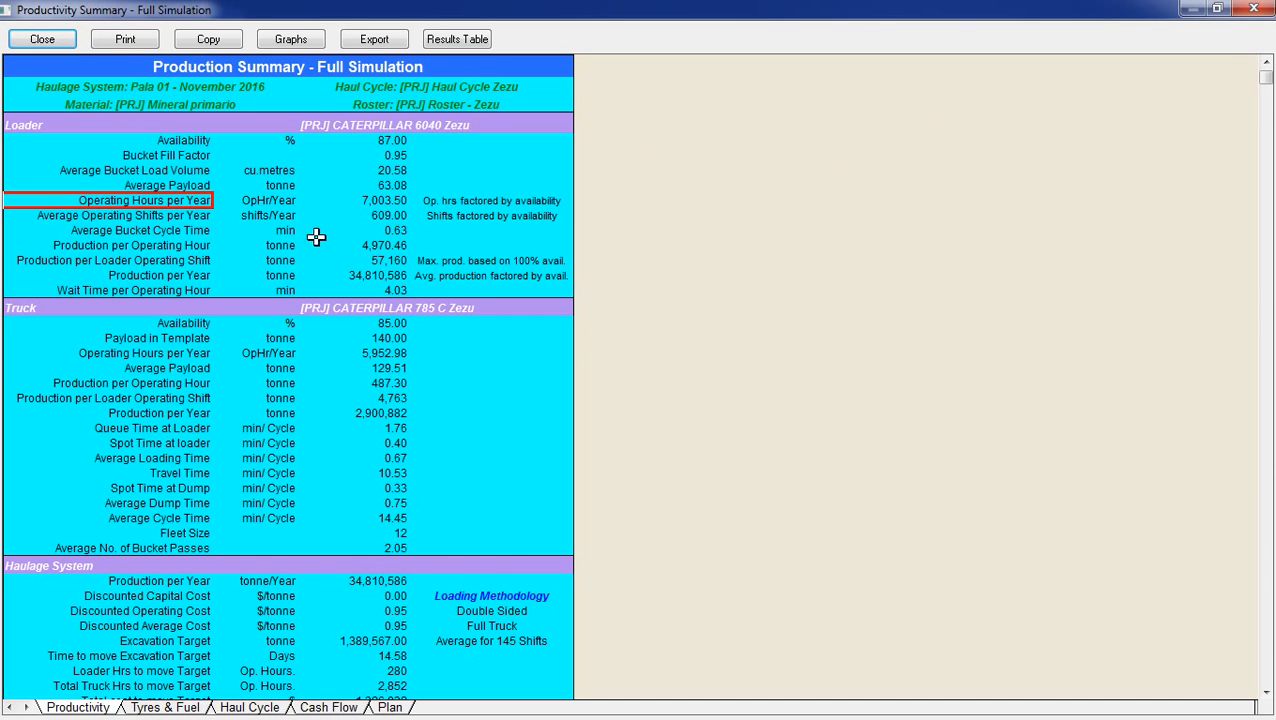
{"action": "left_click", "coordinate": [1215, 12]}
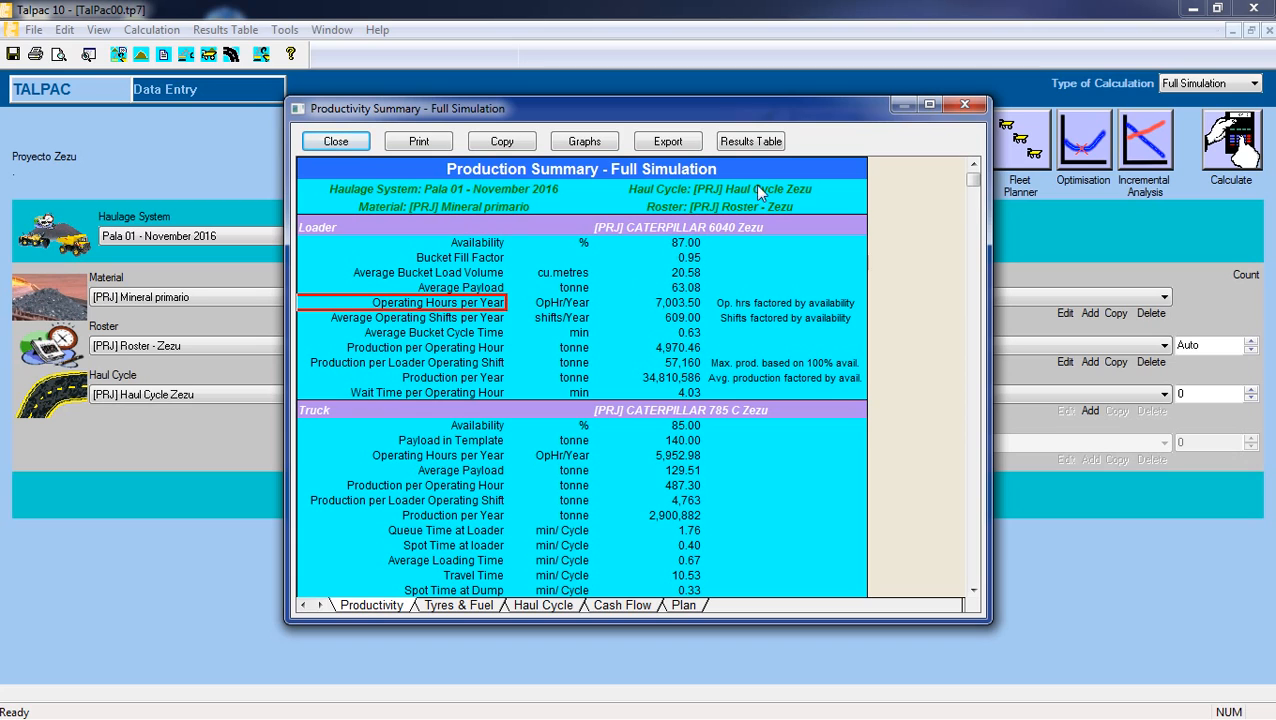
{"action": "left_click", "coordinate": [930, 108]}
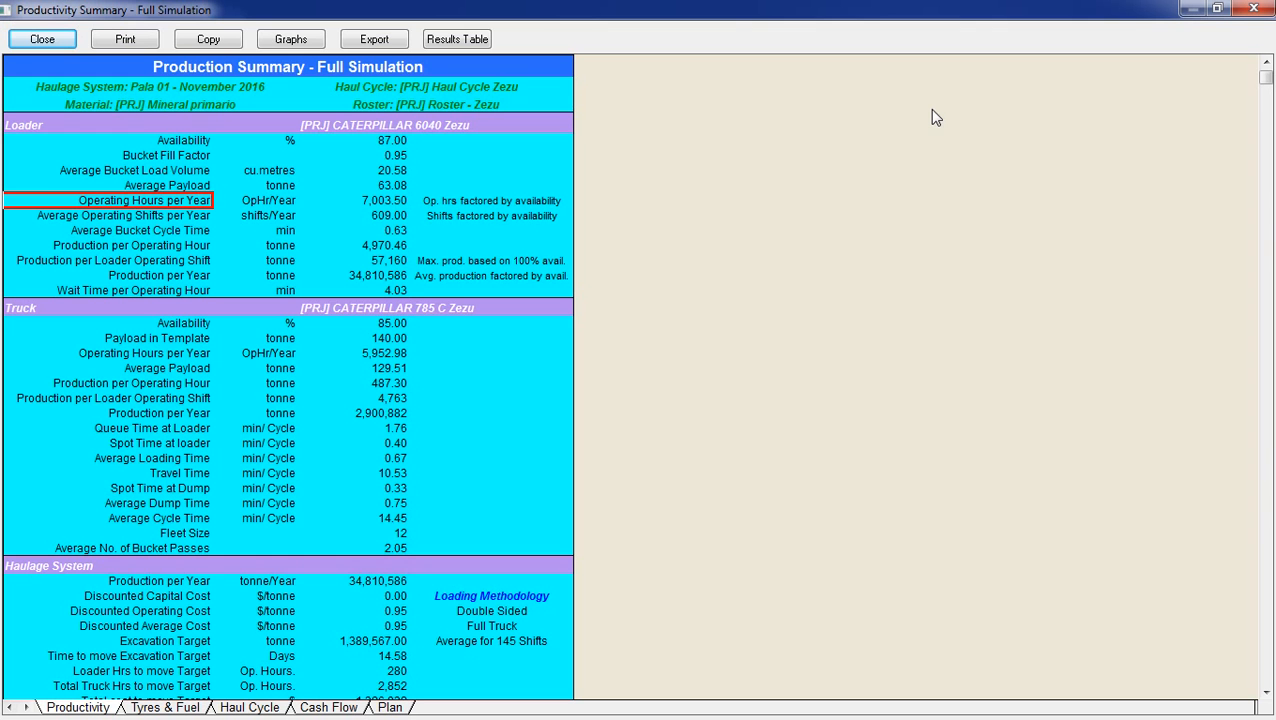
{"action": "left_click", "coordinate": [275, 396]}
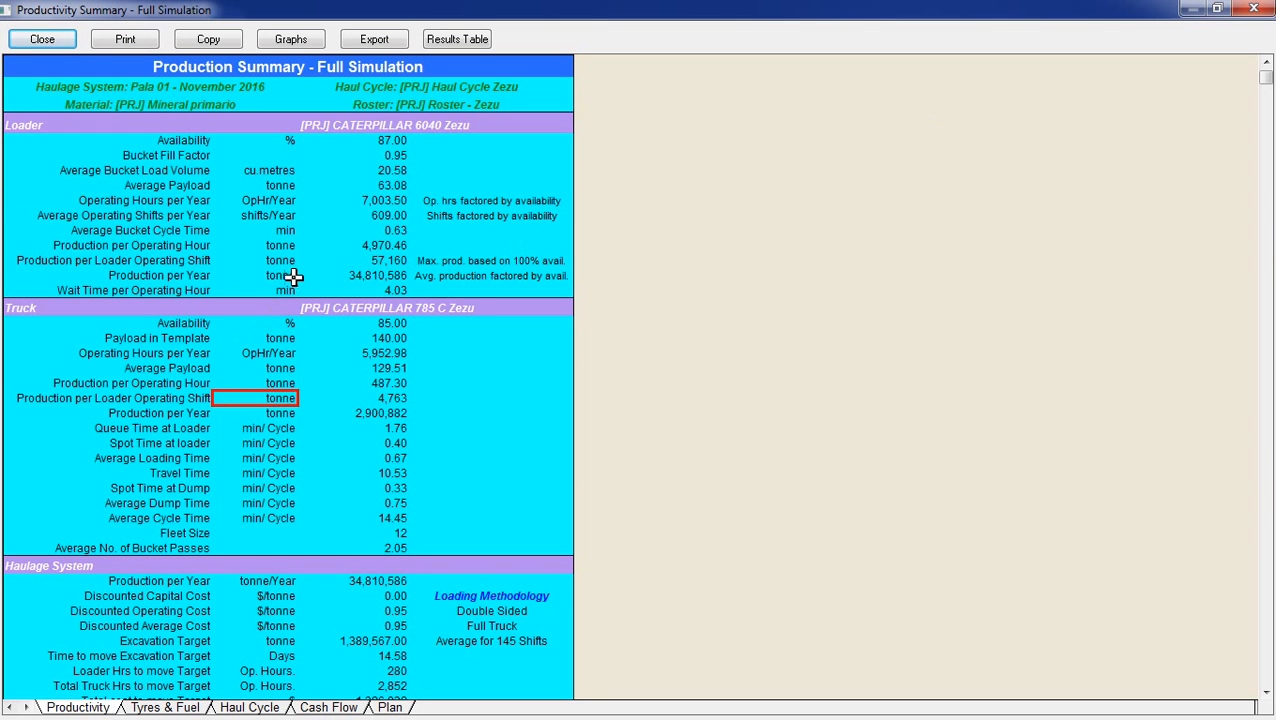
{"action": "left_click_drag", "start_coordinate": [112, 137], "coordinate": [380, 142]}
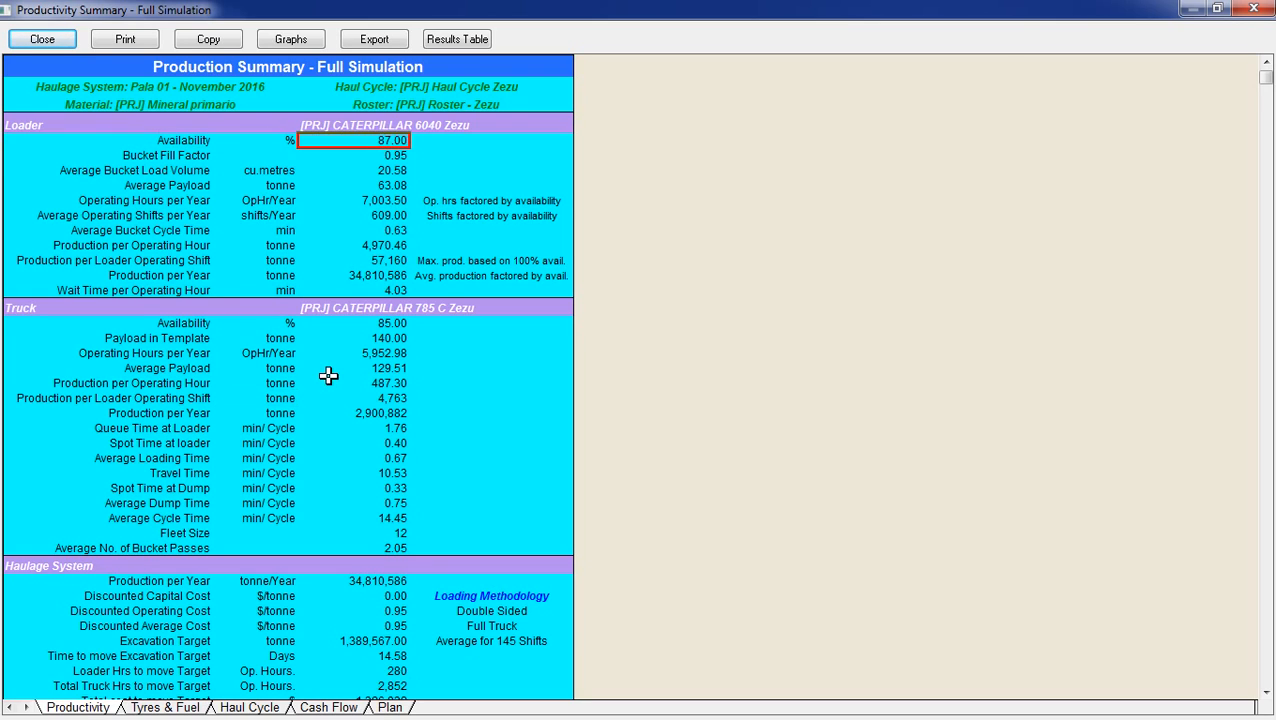
{"action": "left_click", "coordinate": [152, 323]}
{"action": "left_click_drag", "start_coordinate": [152, 323], "coordinate": [370, 325]}
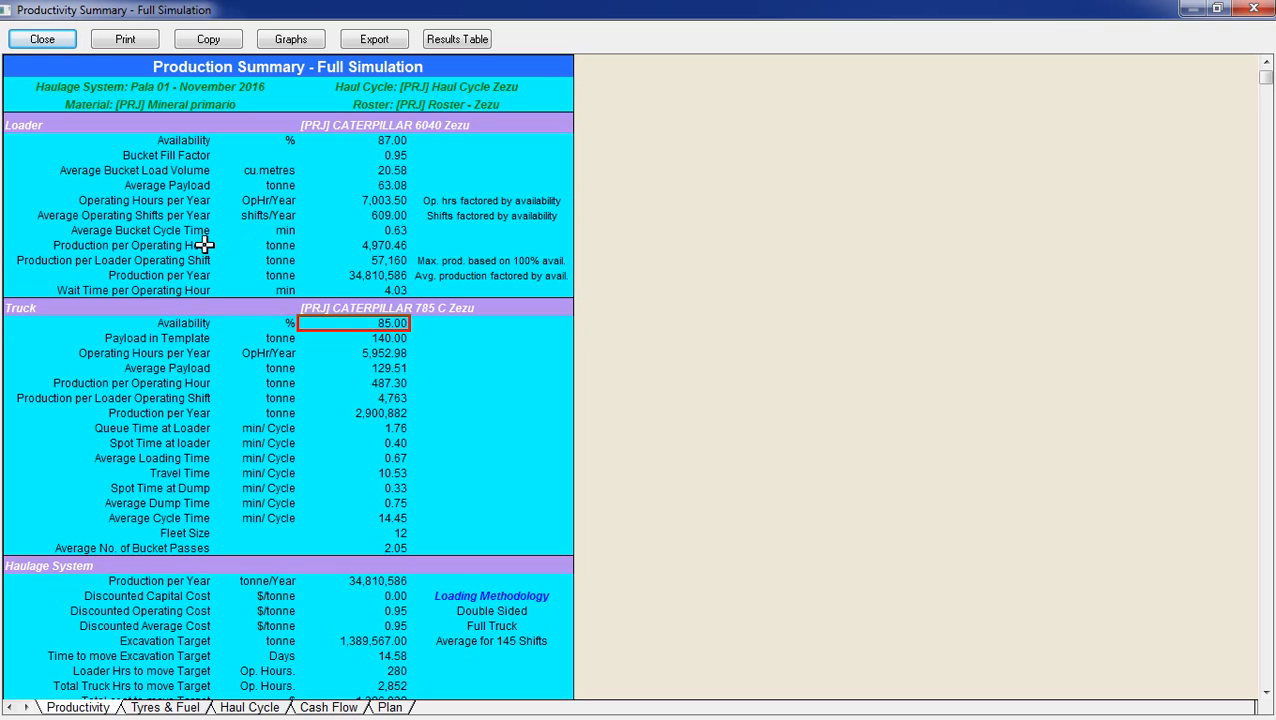
{"action": "left_click", "coordinate": [162, 245]}
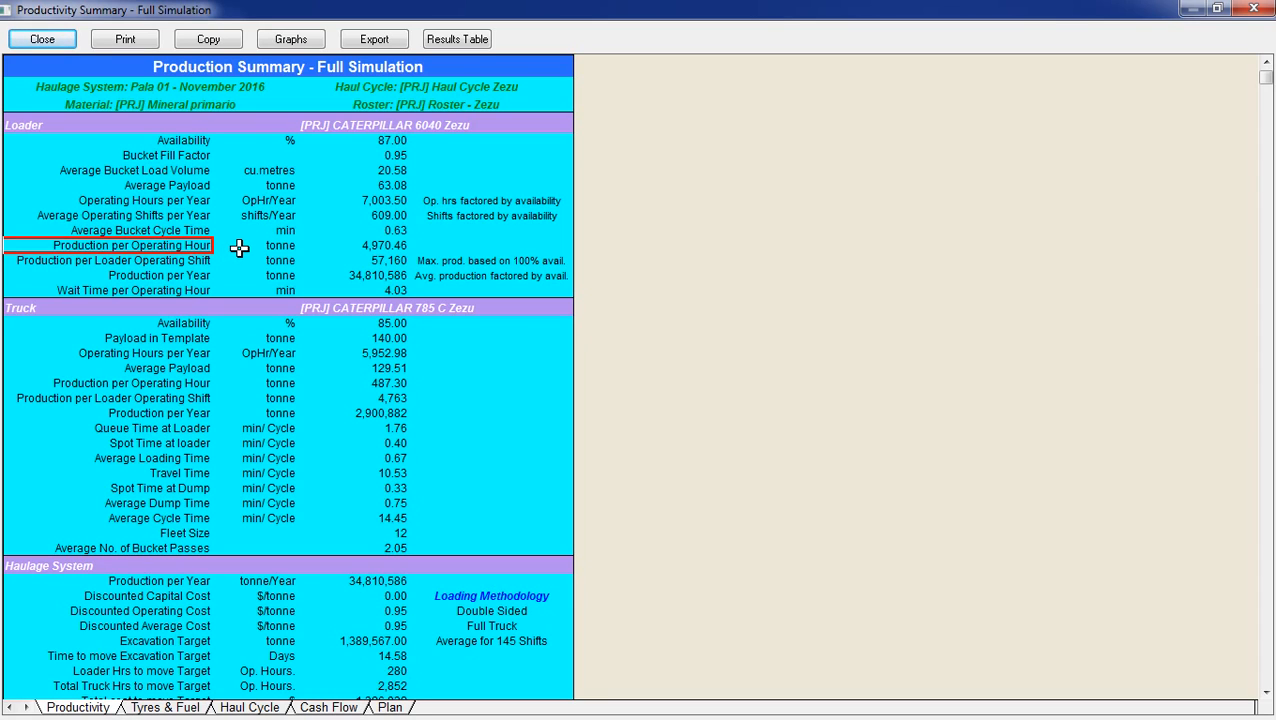
{"action": "left_click", "coordinate": [368, 246]}
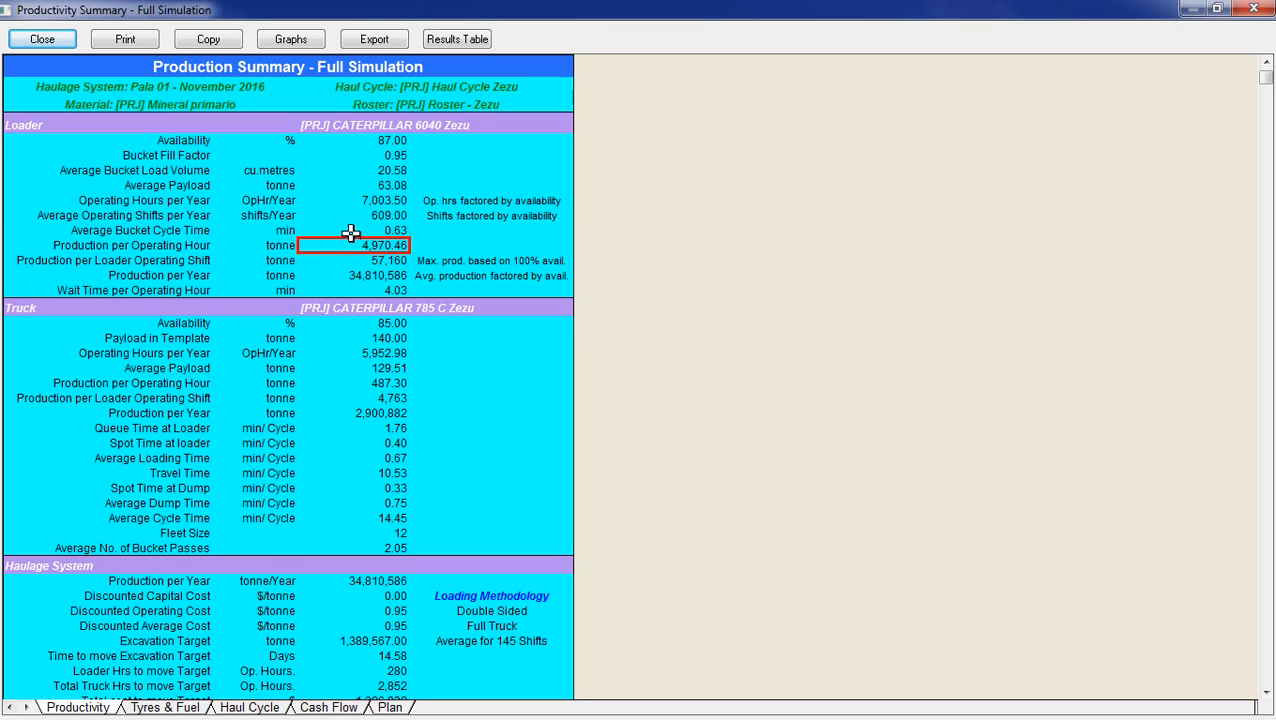
{"action": "left_click", "coordinate": [358, 278]}
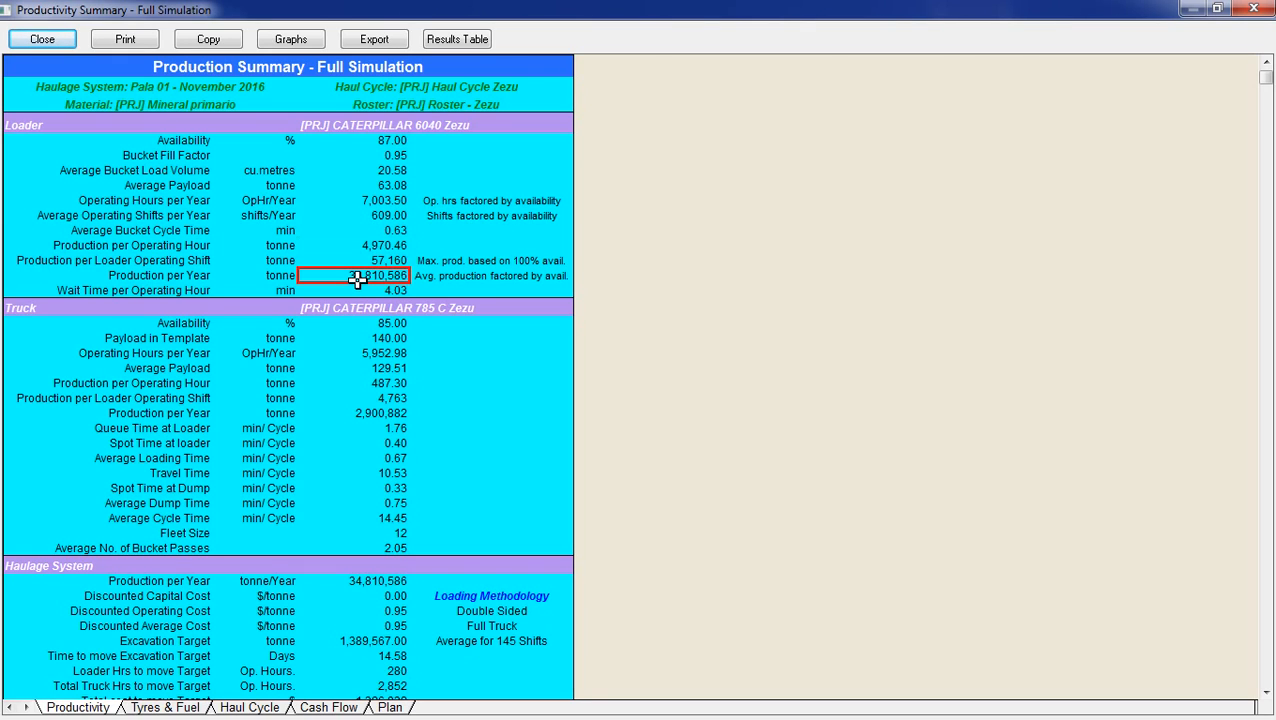
{"action": "left_click", "coordinate": [363, 381]}
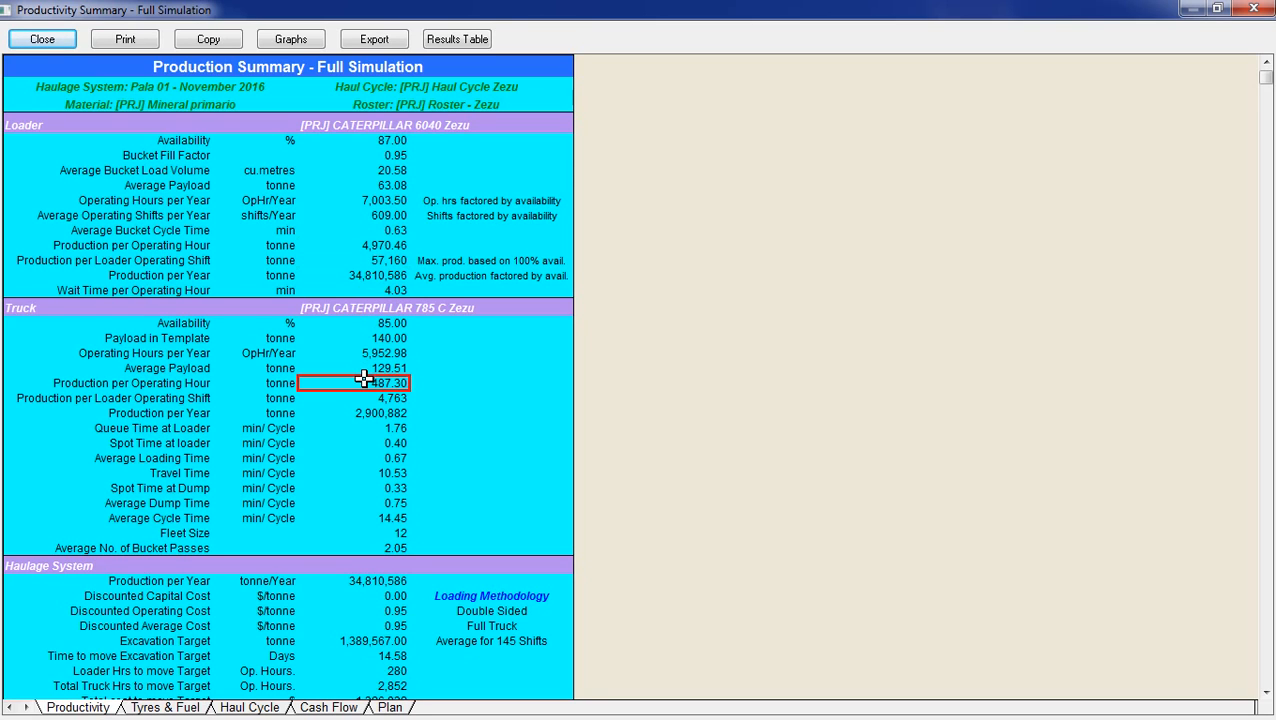
Examine the truck fleet size and the haulage system's production and cost figures in the productivity summary.
{"action": "scroll", "coordinate": [363, 378], "scroll_direction": "down", "scroll_amount": 5}
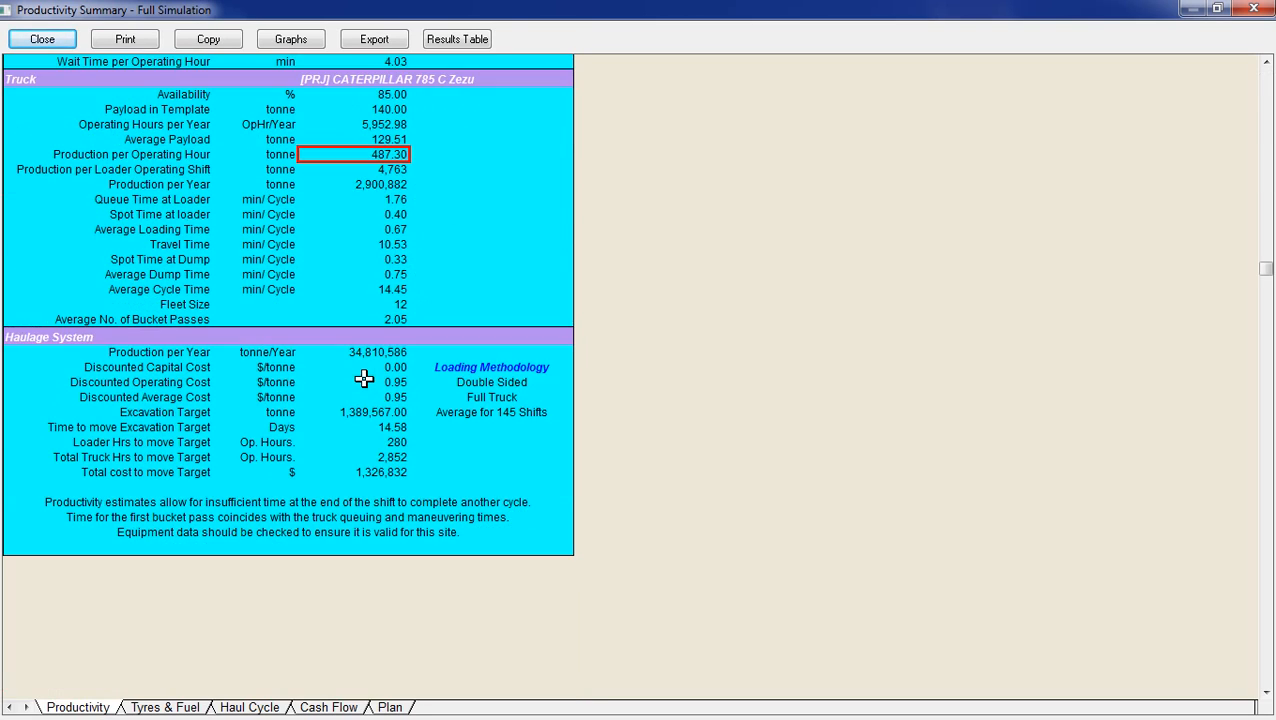
{"action": "left_click", "coordinate": [392, 306]}
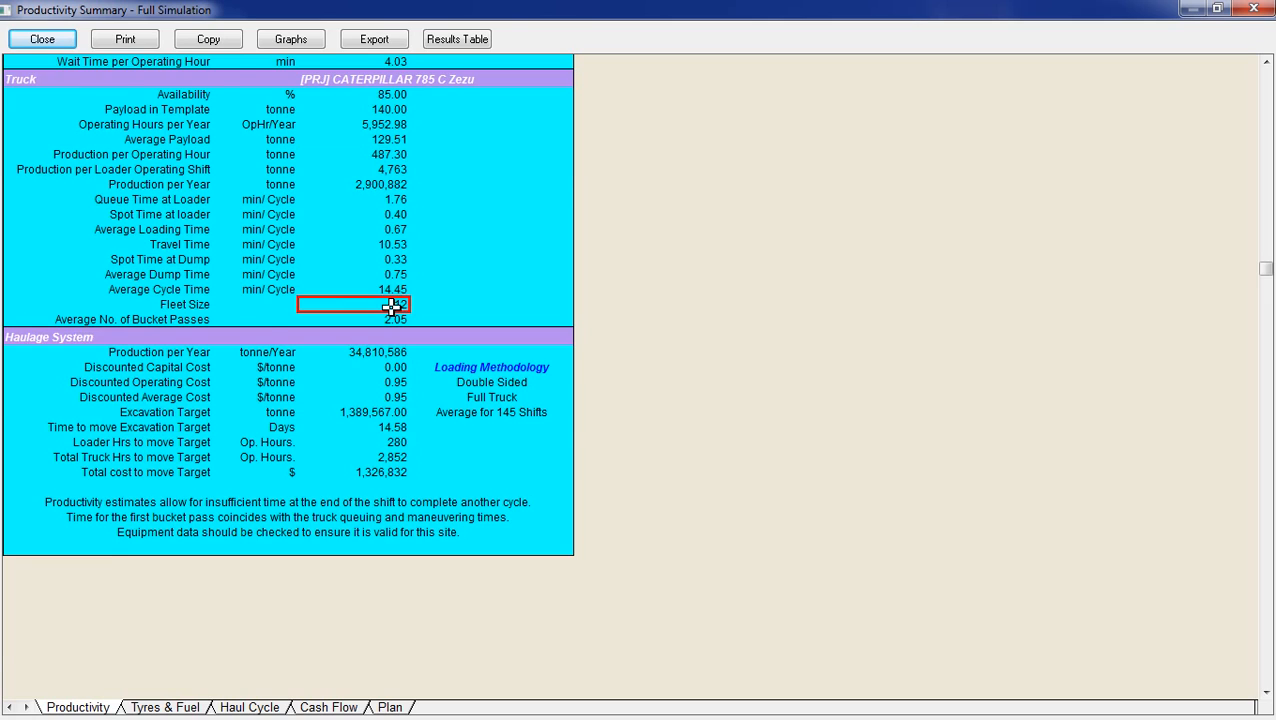
{"action": "scroll", "coordinate": [392, 306], "scroll_direction": "up", "scroll_amount": 2}
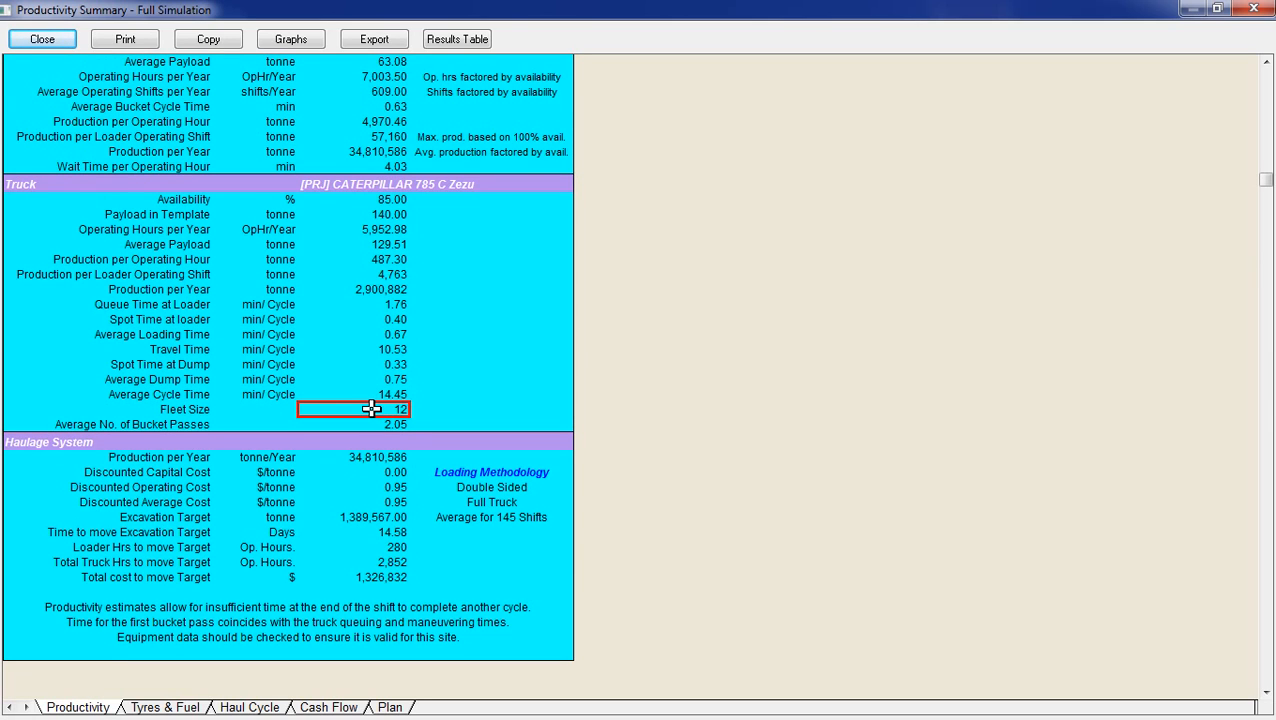
{"action": "left_click", "coordinate": [384, 457]}
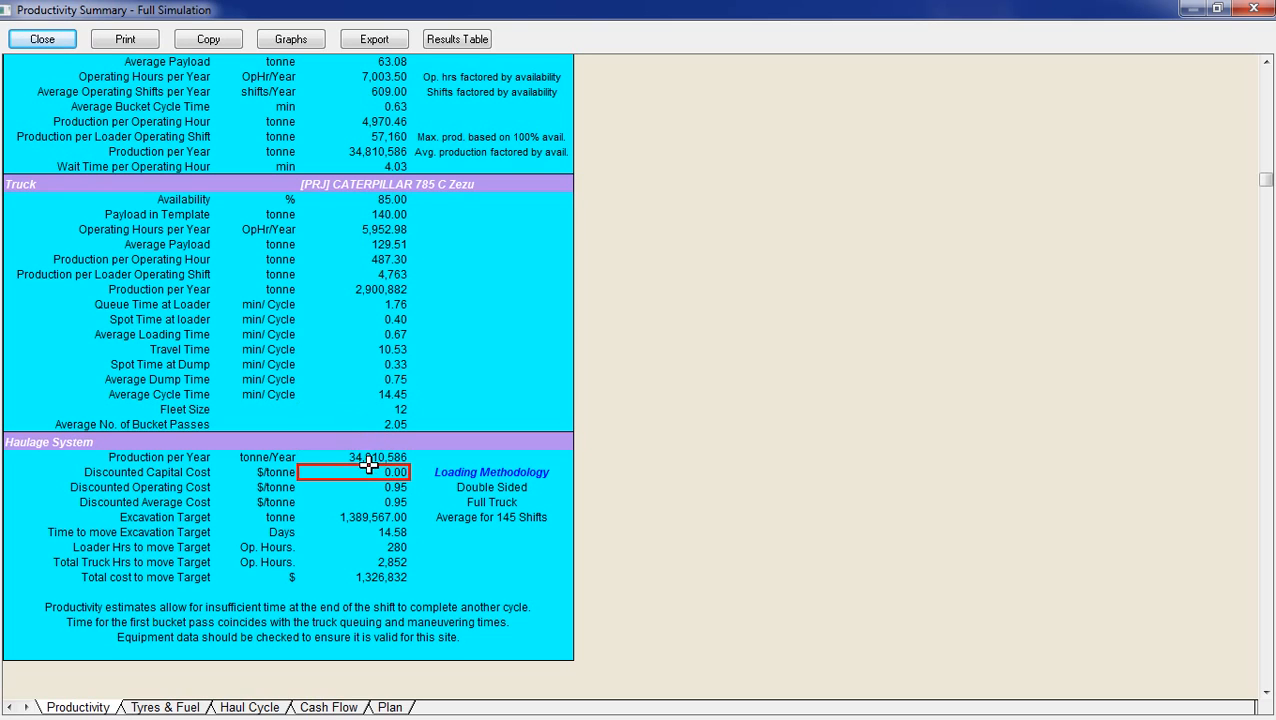
{"action": "left_click", "coordinate": [390, 409]}
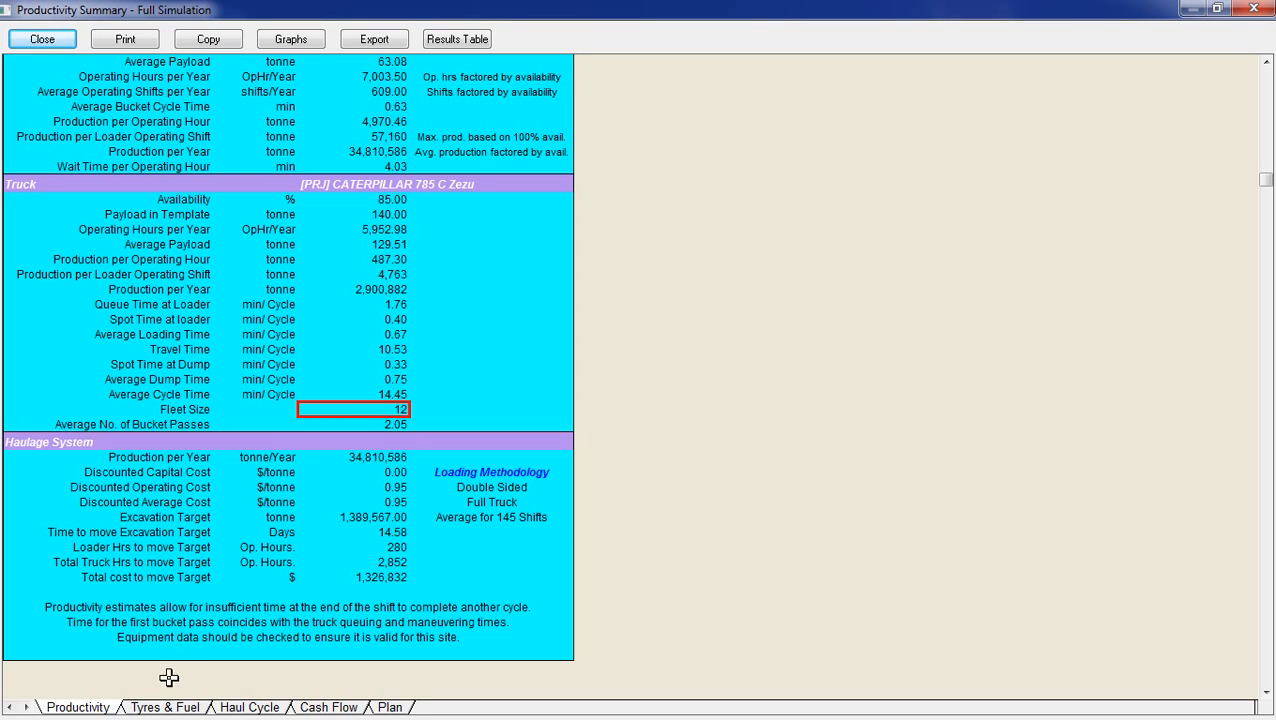
Review the tyres and fuel consumption results, comparing the truck's TKPH values for axles 1 and 2.
{"action": "left_click", "coordinate": [170, 707]}
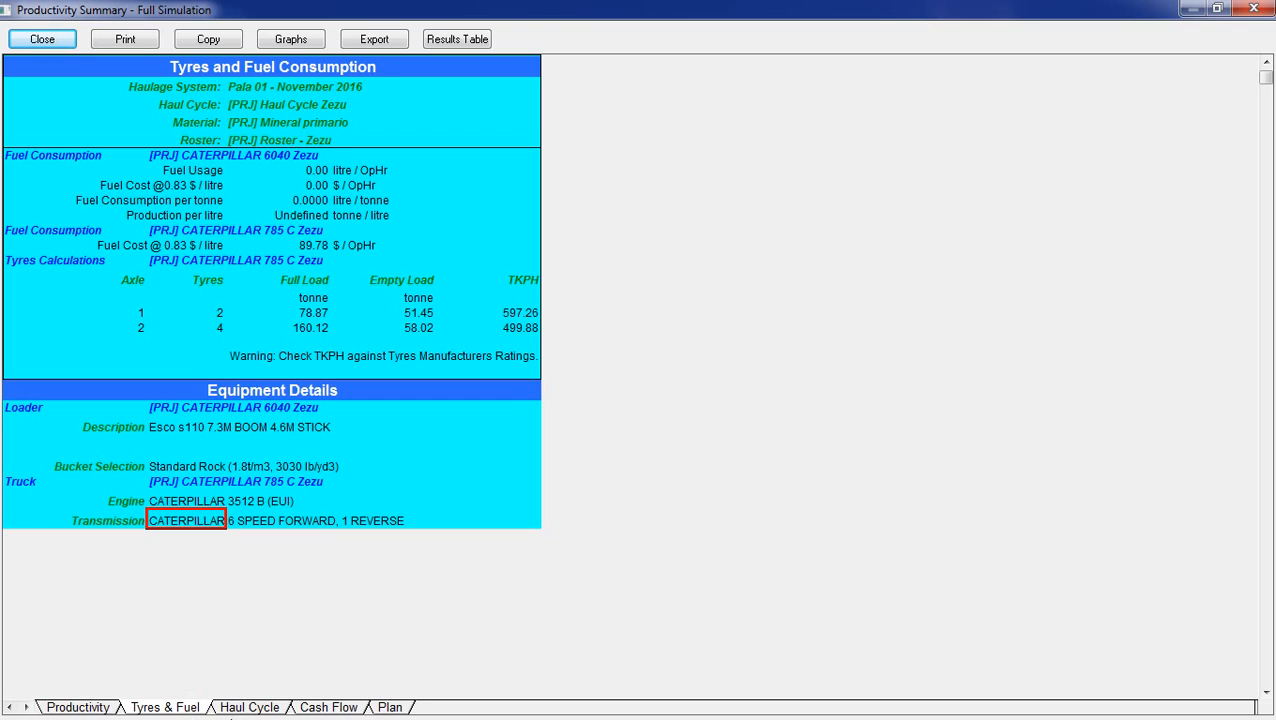
{"action": "left_click", "coordinate": [505, 312]}
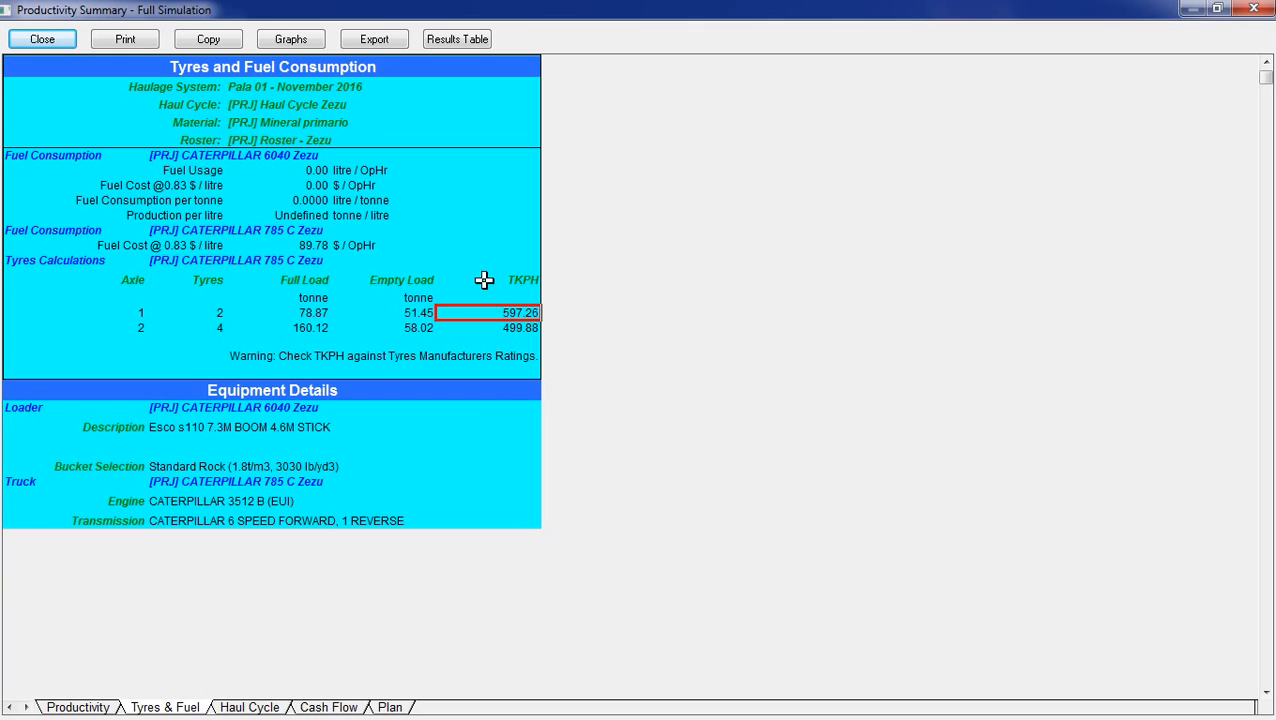
{"action": "left_click", "coordinate": [502, 327]}
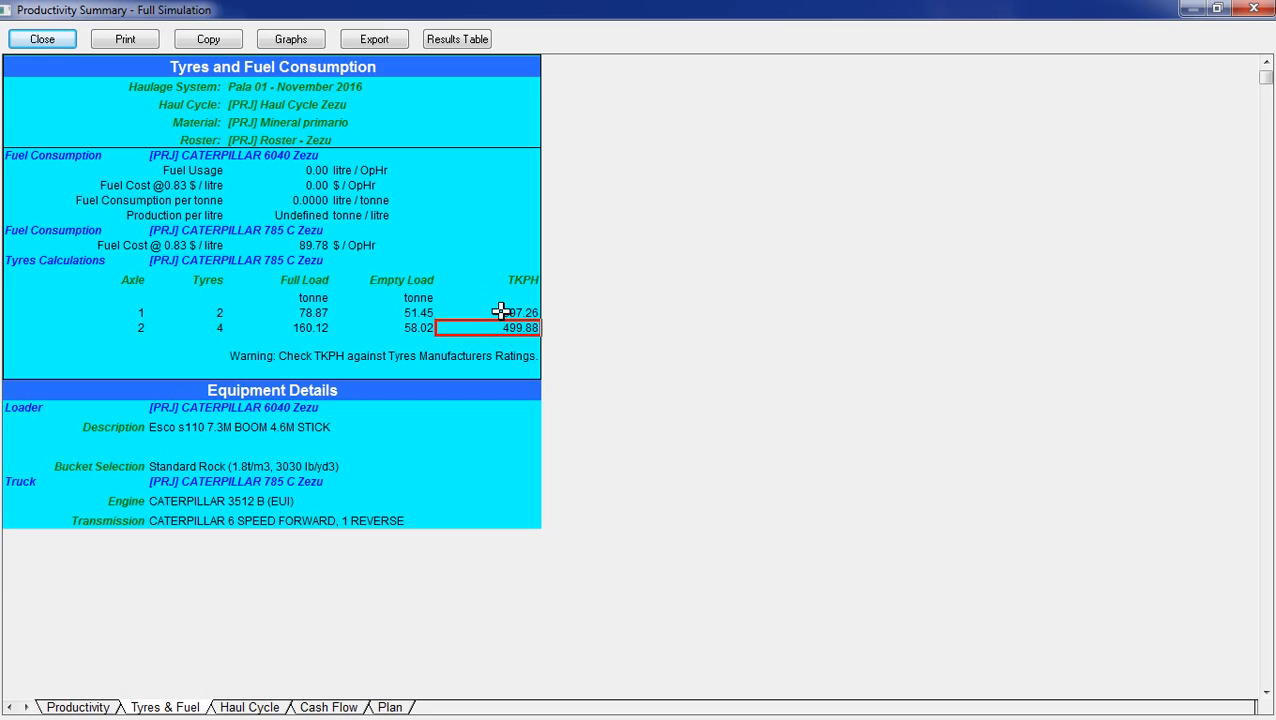
{"action": "left_click", "coordinate": [500, 312]}
{"action": "left_click", "coordinate": [500, 326]}
{"action": "left_click", "coordinate": [500, 313]}
{"action": "left_click", "coordinate": [499, 326]}
{"action": "left_click", "coordinate": [497, 312]}
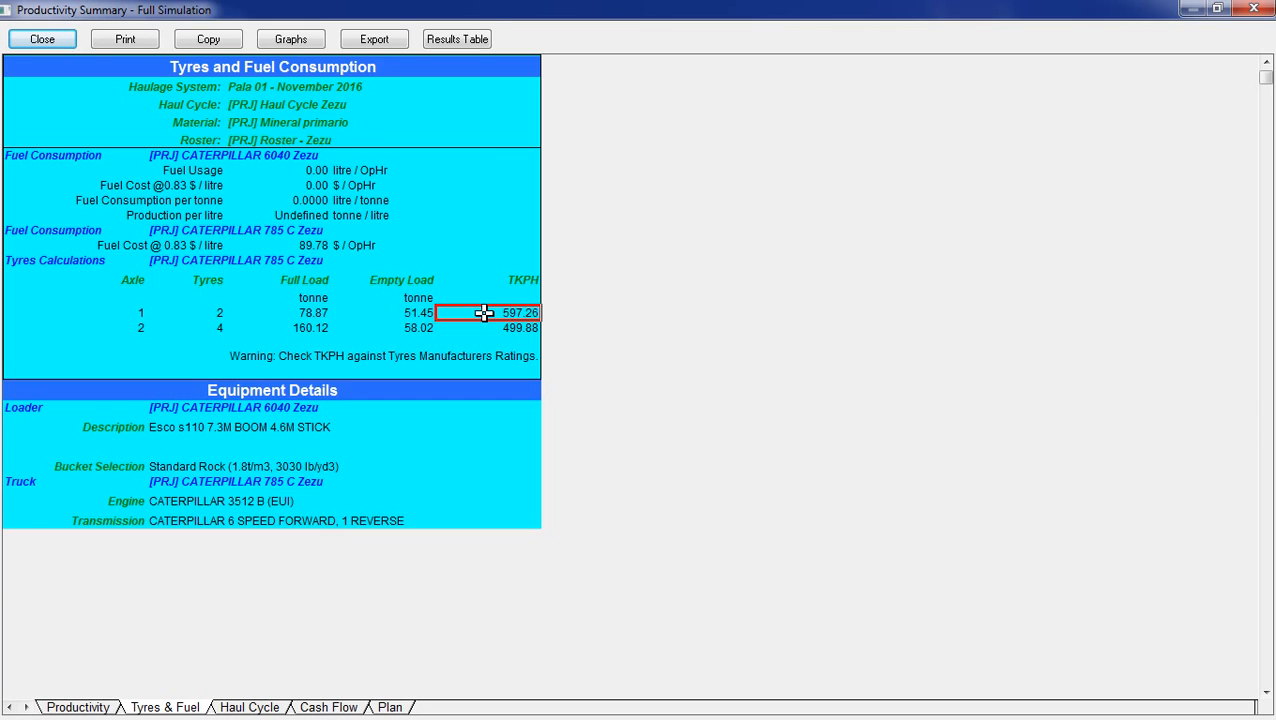
{"action": "left_click", "coordinate": [494, 328]}
{"action": "left_click", "coordinate": [498, 315]}
{"action": "left_click", "coordinate": [496, 327]}
{"action": "left_click", "coordinate": [493, 313]}
{"action": "left_click", "coordinate": [490, 327]}
{"action": "left_click", "coordinate": [490, 315]}
{"action": "left_click", "coordinate": [130, 312]}
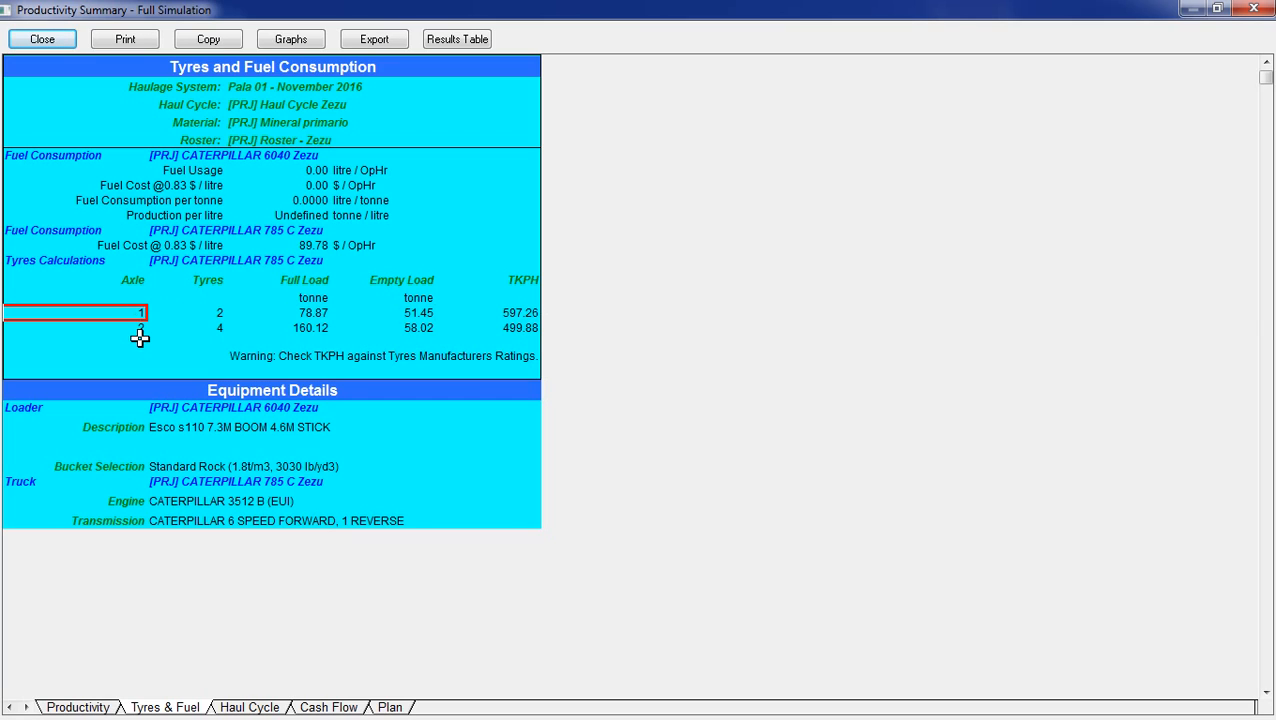
{"action": "left_click", "coordinate": [137, 327]}
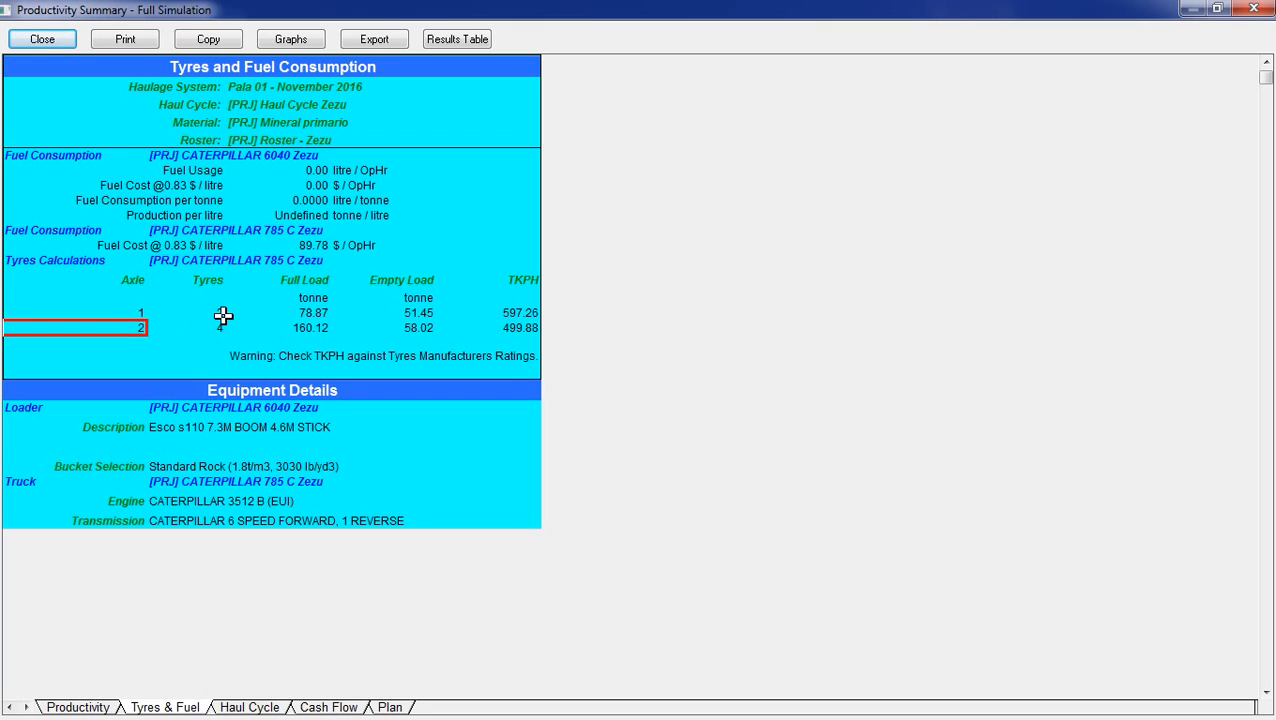
{"action": "left_click", "coordinate": [221, 313]}
{"action": "left_click", "coordinate": [501, 313]}
{"action": "left_click", "coordinate": [504, 327]}
{"action": "left_click", "coordinate": [504, 313]}
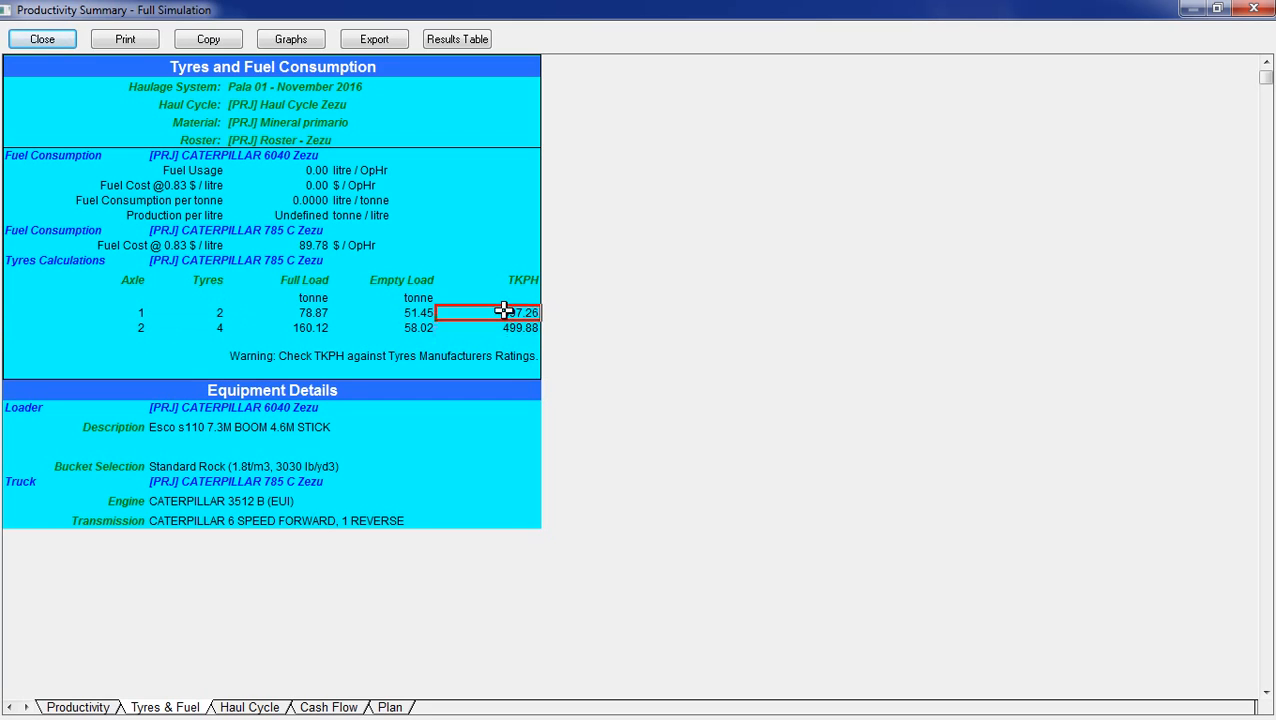
{"action": "left_click", "coordinate": [507, 324]}
{"action": "left_click", "coordinate": [506, 314]}
{"action": "left_click", "coordinate": [137, 313]}
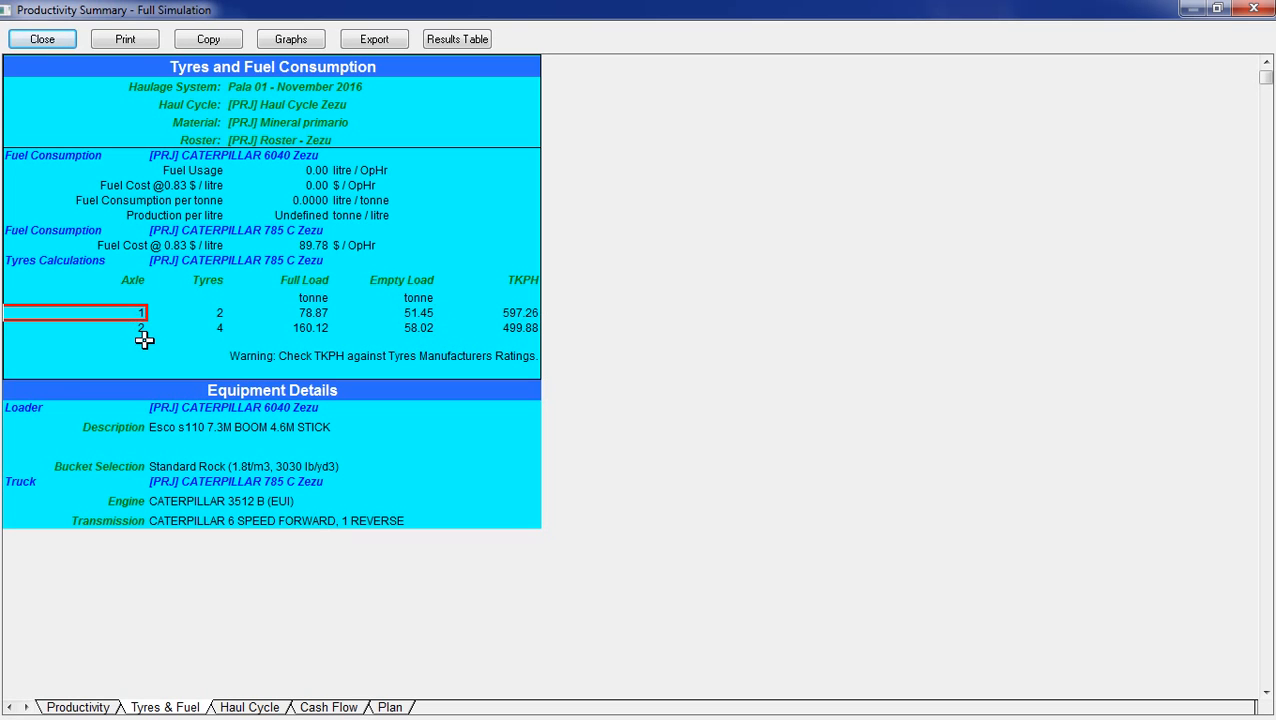
{"action": "left_click", "coordinate": [134, 327]}
Review the segment-by-segment haul cycle results, the cash flow and the animated plan of the haul route.
{"action": "left_click", "coordinate": [245, 704]}
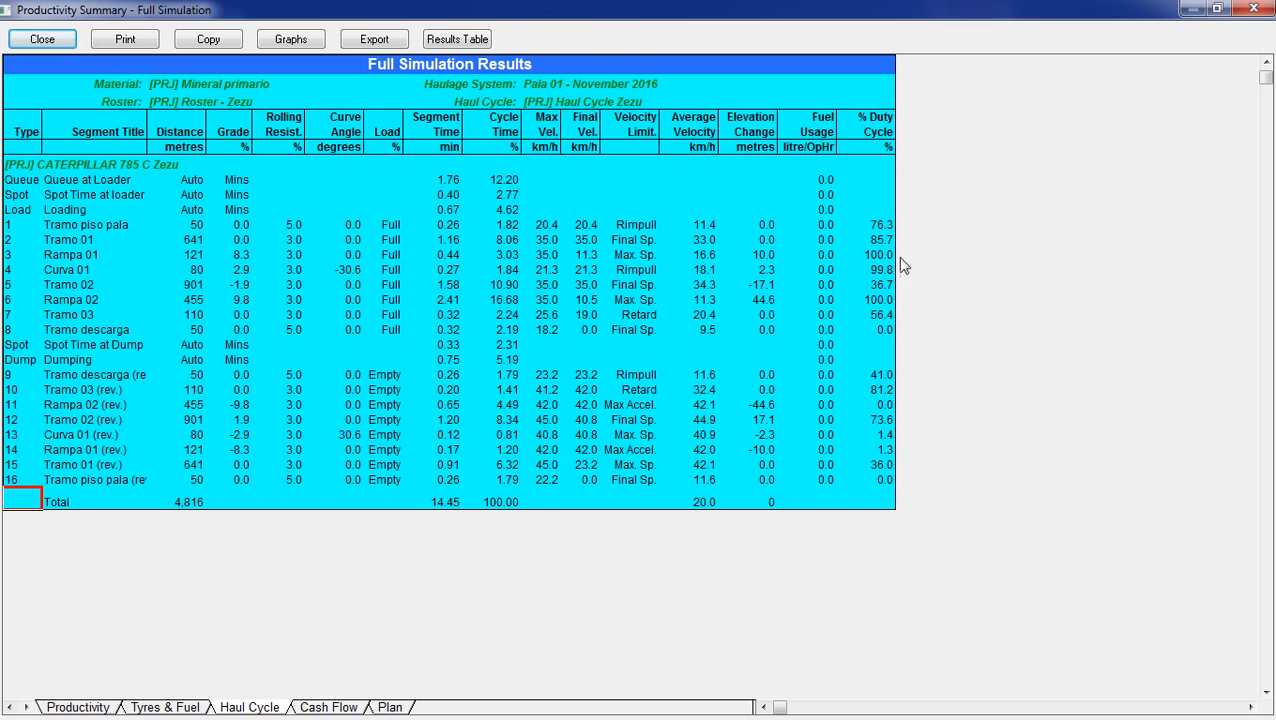
{"action": "left_click", "coordinate": [318, 708]}
{"action": "left_click", "coordinate": [390, 708]}
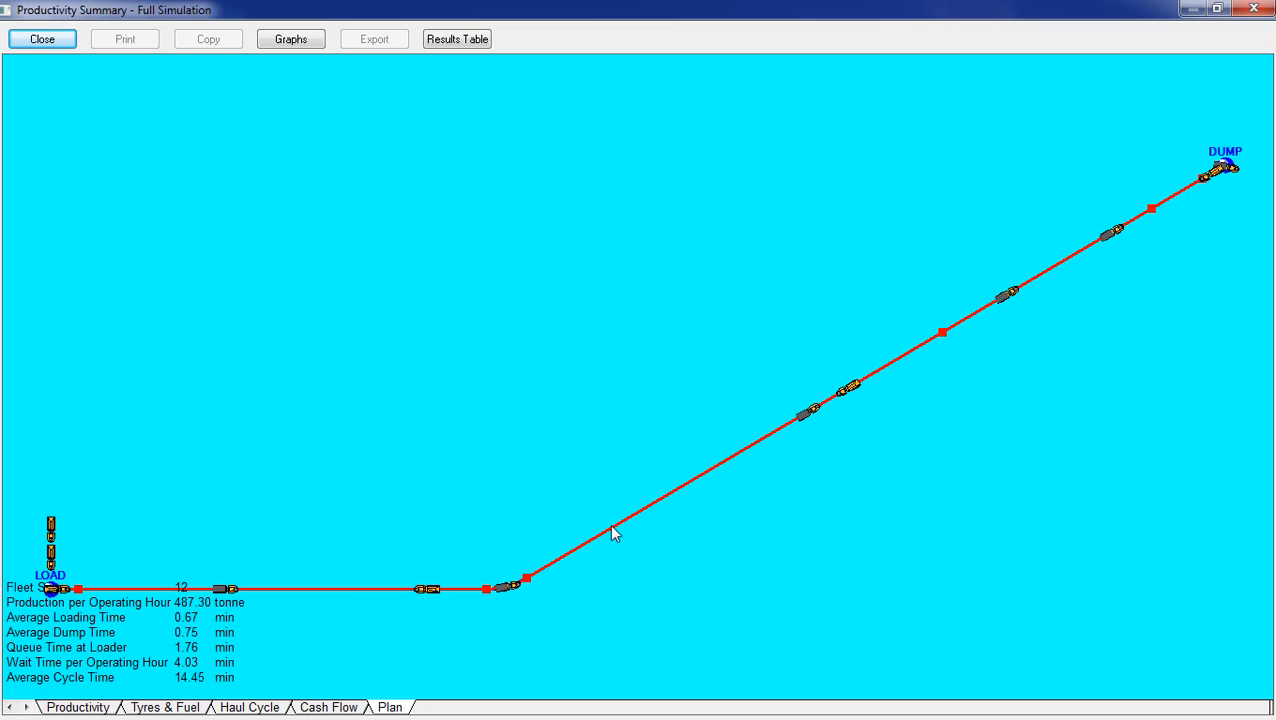
Close the productivity summary and exit Talpac without saving the changes to TalPac00.tp7.
{"action": "left_click", "coordinate": [1251, 10]}
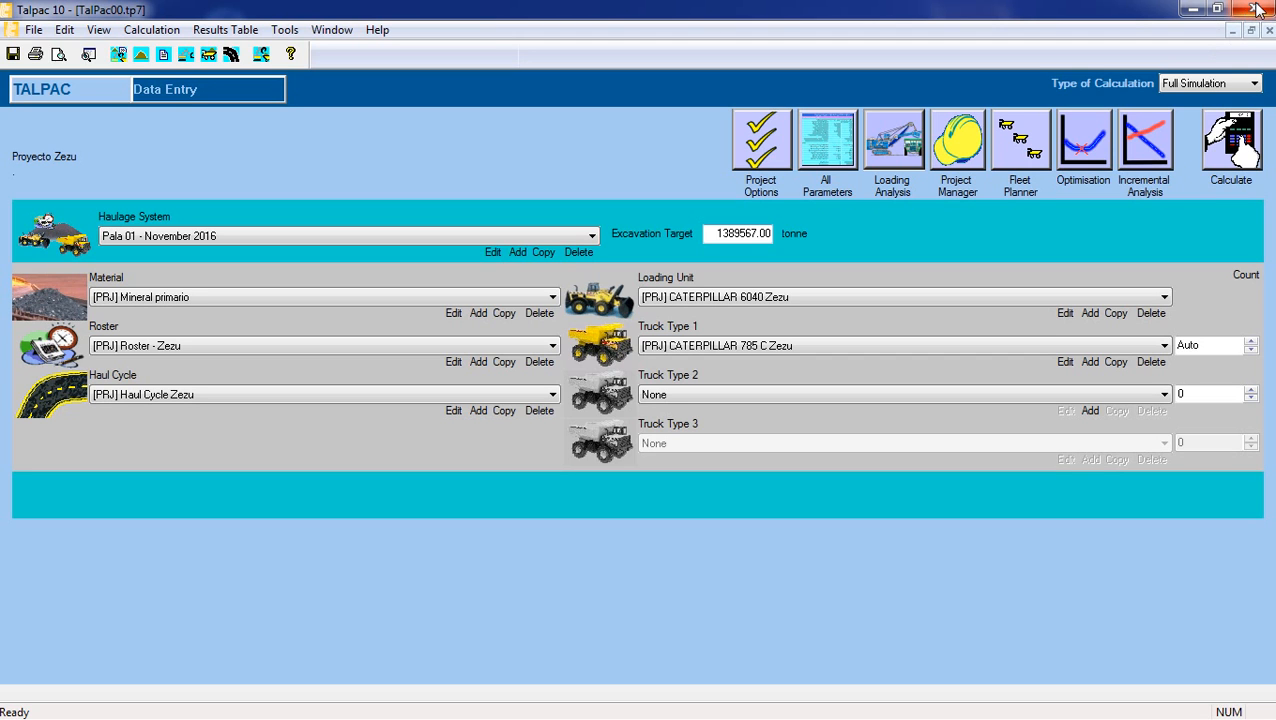
{"action": "left_click", "coordinate": [1257, 9]}
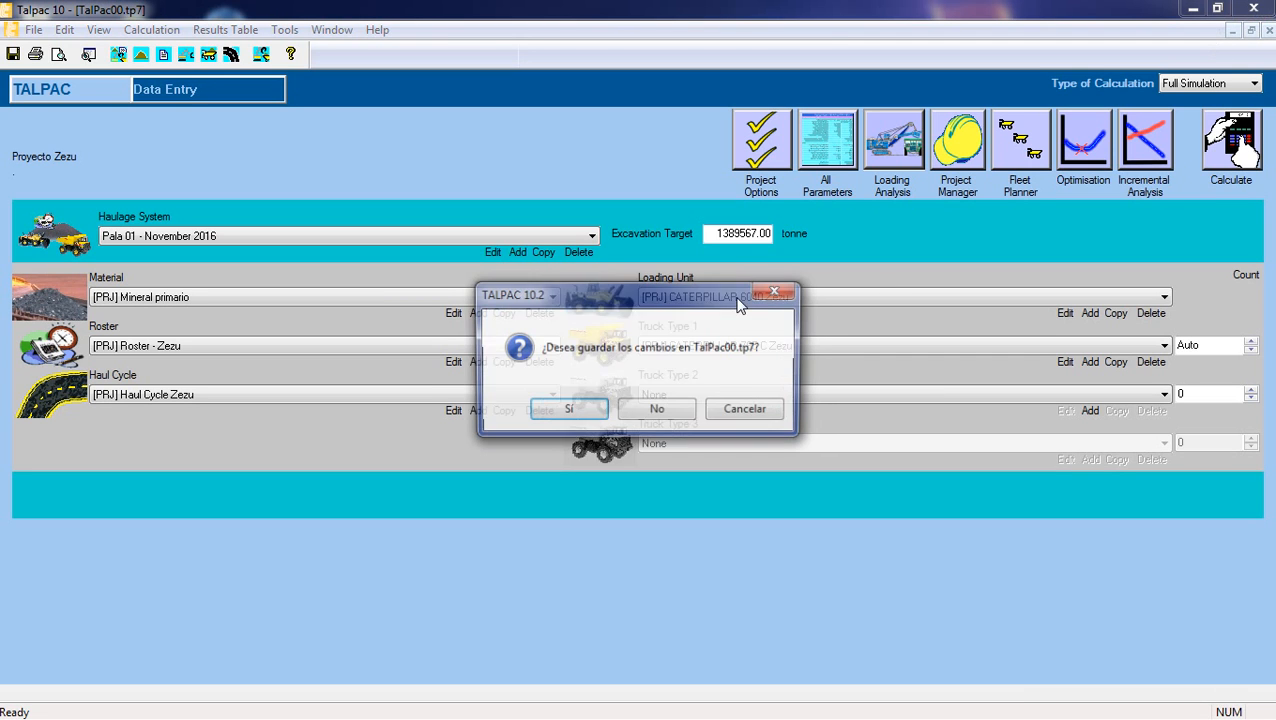
{"action": "left_click", "coordinate": [648, 411]}
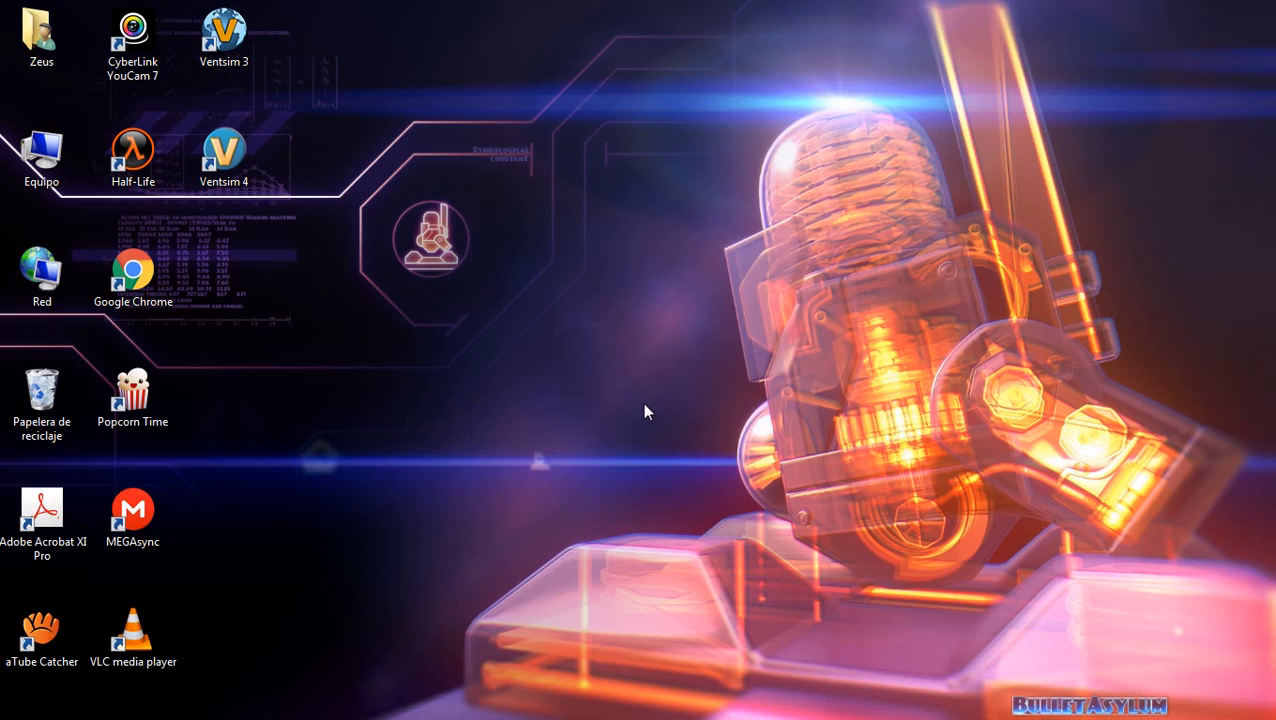
{"action": "left_click", "coordinate": [29, 303]}
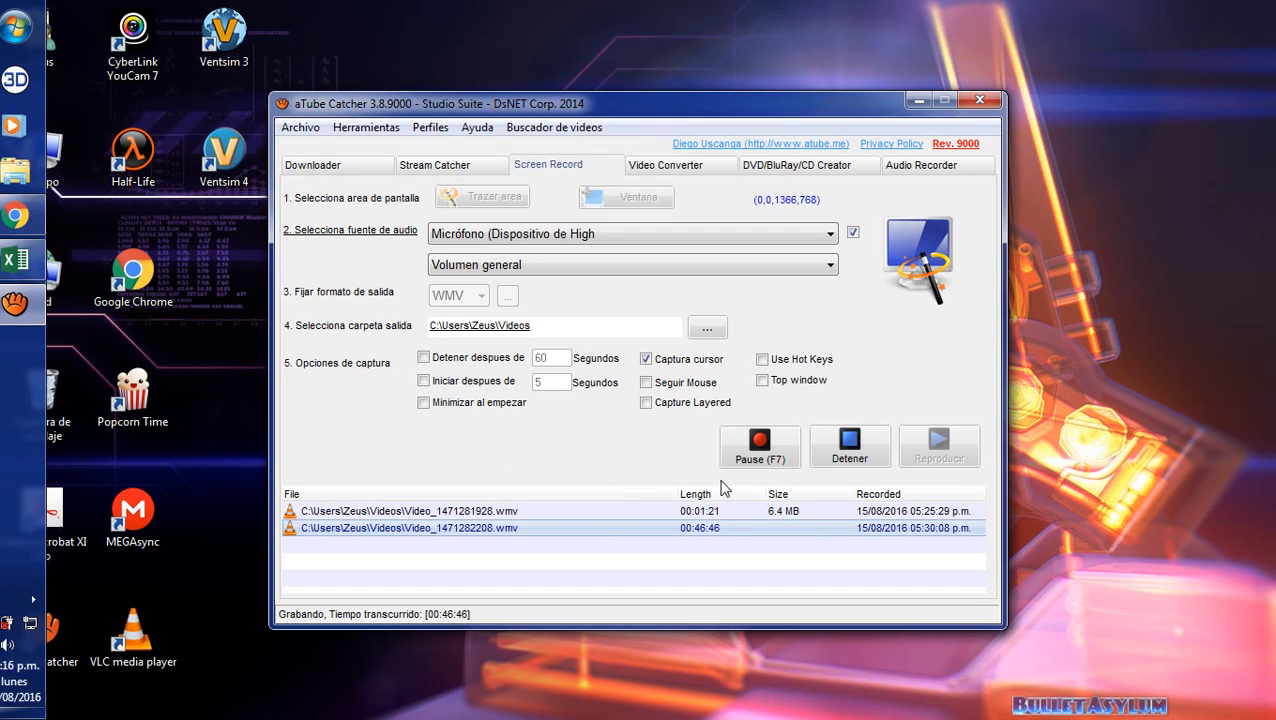